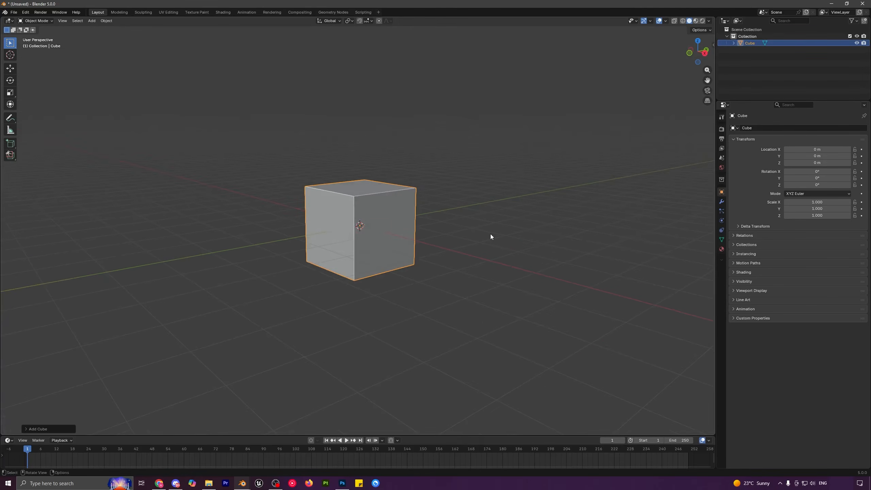
- Set the cube's X dimension to 22.5 m
key(n)
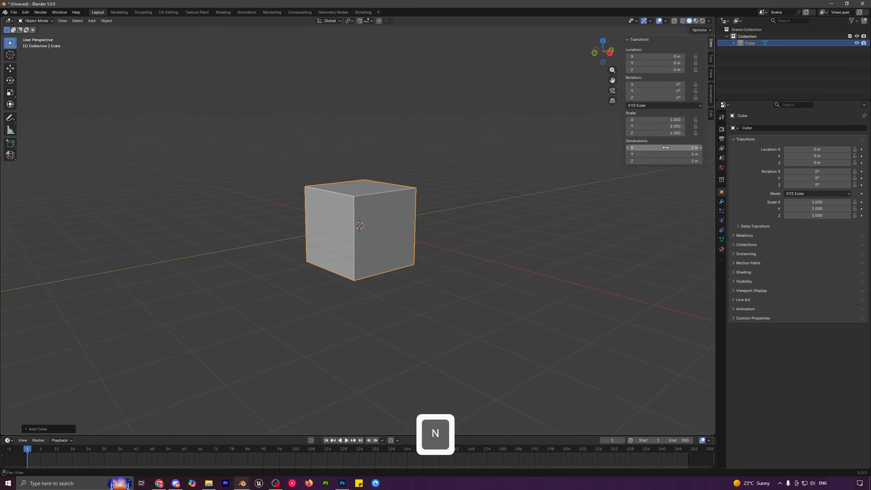
drag(663, 147, 695, 154)
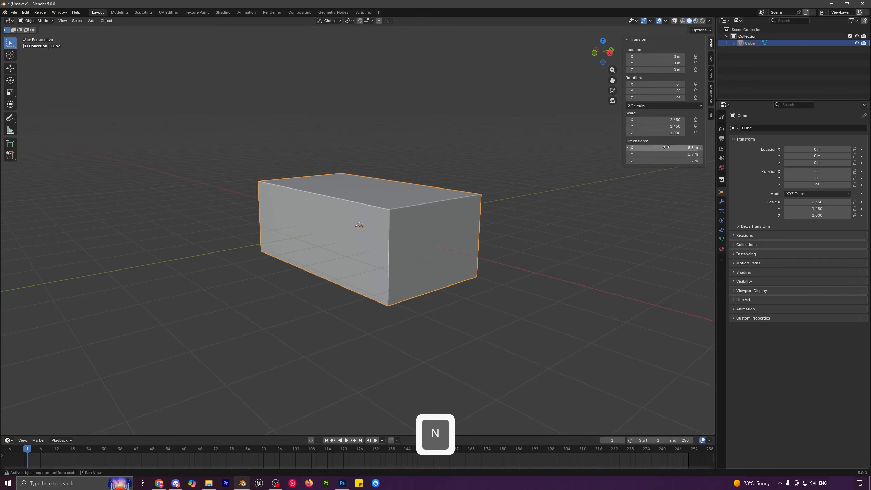
click(667, 147)
text(22.5)
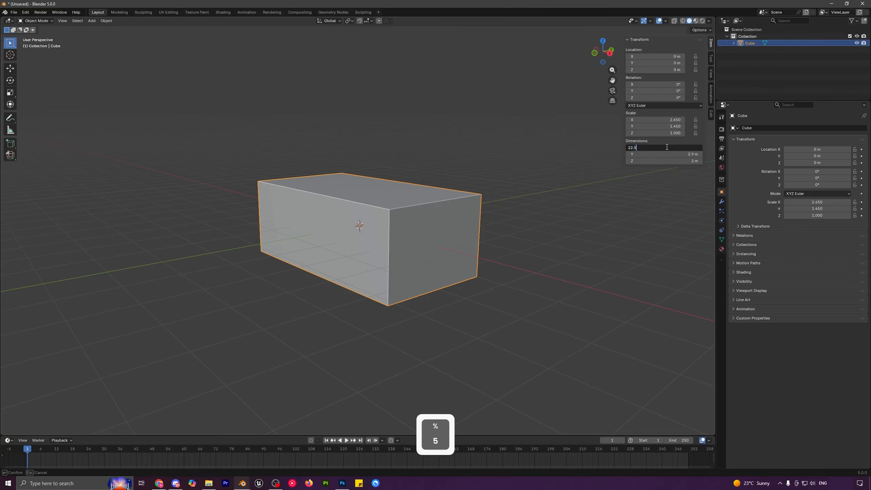
key(Return)
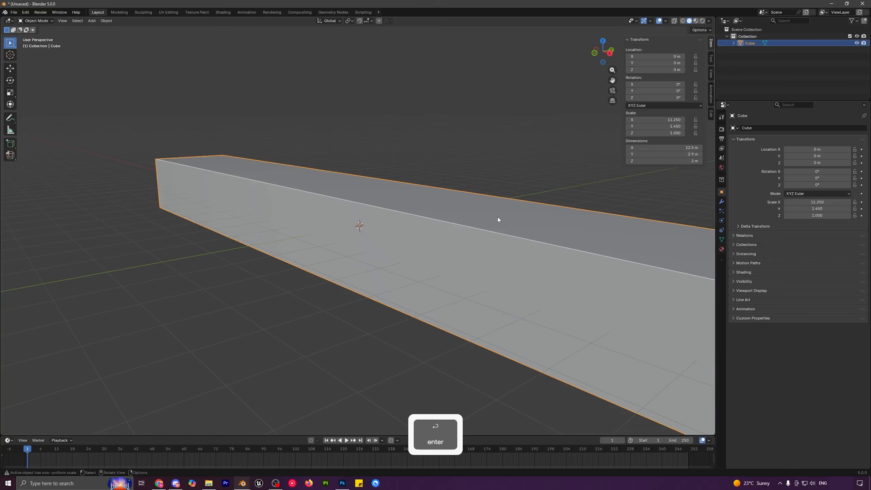
- Set the box's Y dimension to 4 m and its Z dimension to 3.25 m
scroll(497, 216, down, 3)
middle_drag(497, 216, 453, 233)
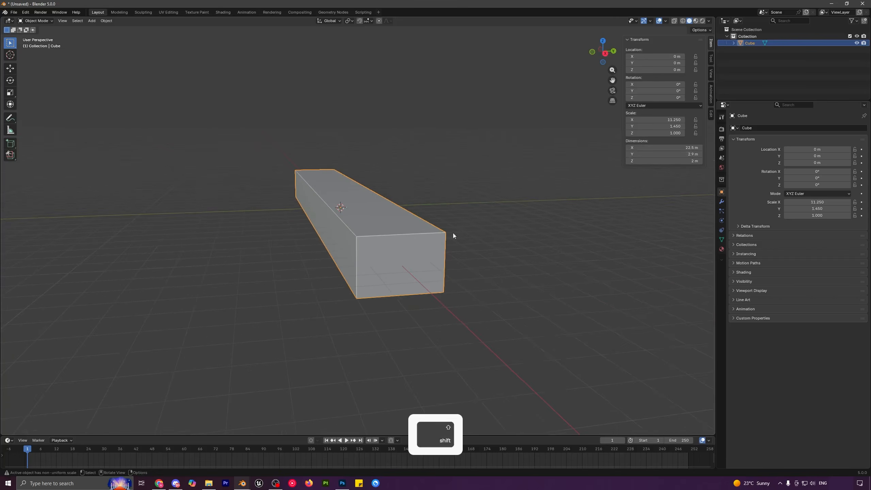
click(675, 155)
text(4)
key(Return)
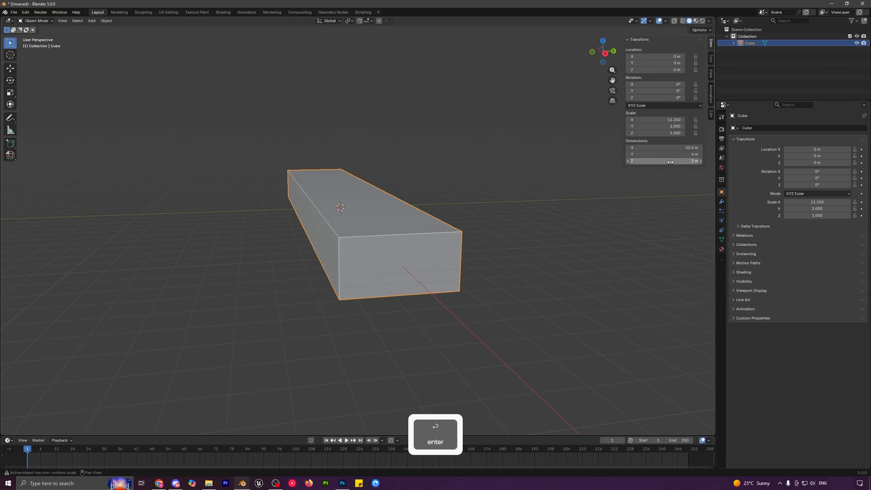
click(671, 161)
text(3.)
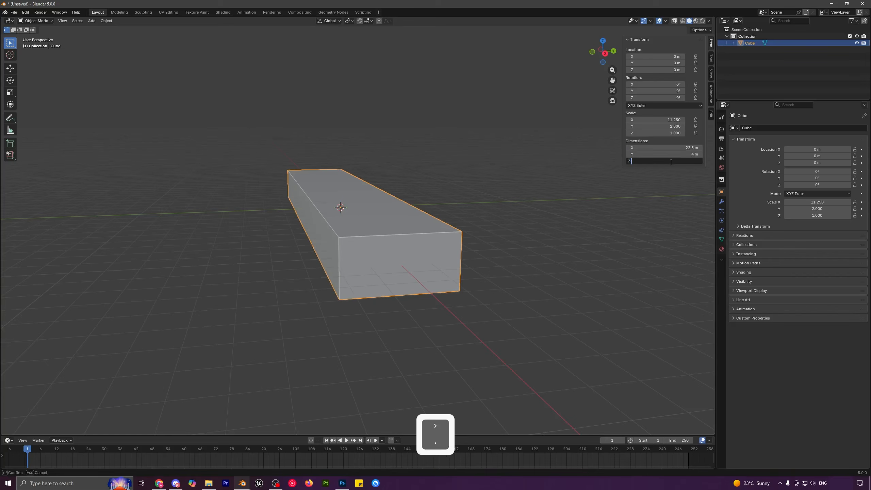
text(25)
key(Return)
- Delete the box's near end face in Edit Mode to open the corridor, and return to Object Mode
click(544, 259)
middle_drag(544, 259, 446, 239)
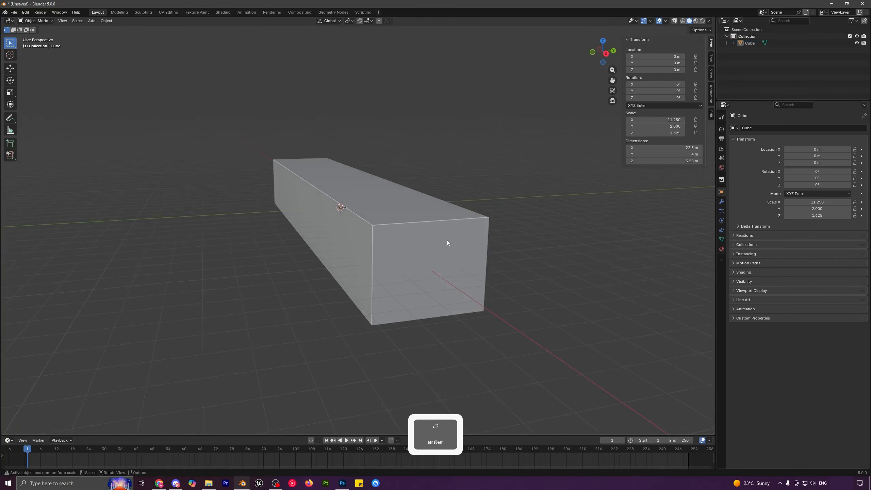
click(412, 217)
key(Tab)
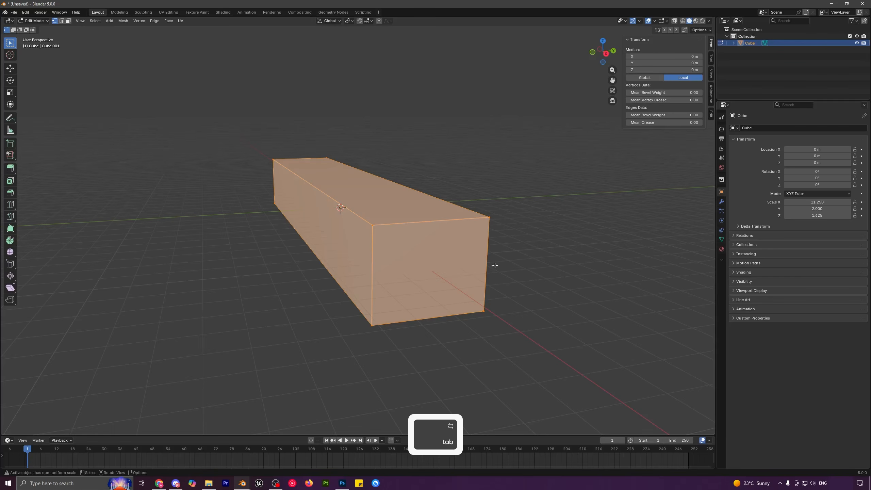
key(3)
click(473, 250)
key(x)
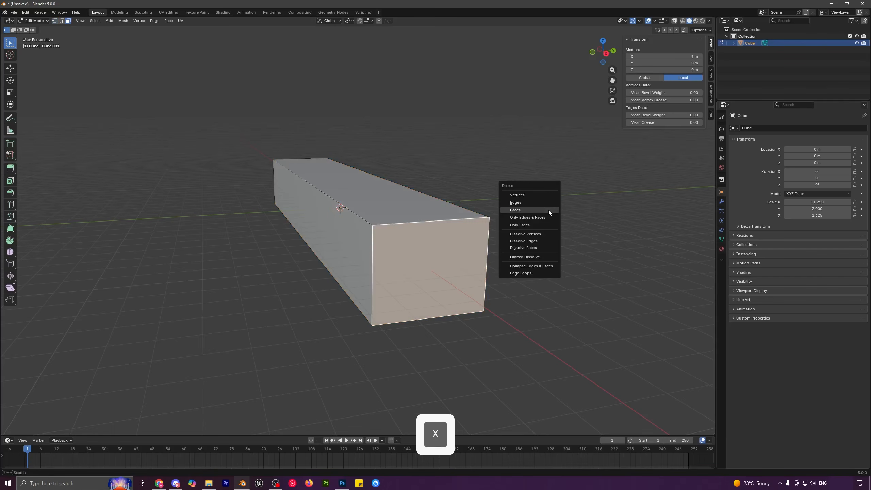
click(520, 208)
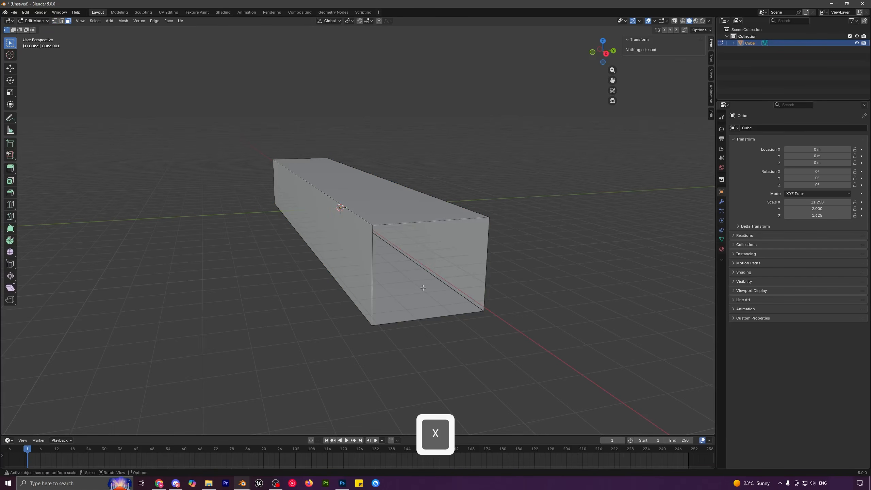
middle_drag(520, 207, 421, 283)
ctrl+middle_drag(421, 283, 400, 254)
middle_drag(399, 254, 418, 259)
shift+middle_drag(465, 279, 484, 288)
key(Tab)
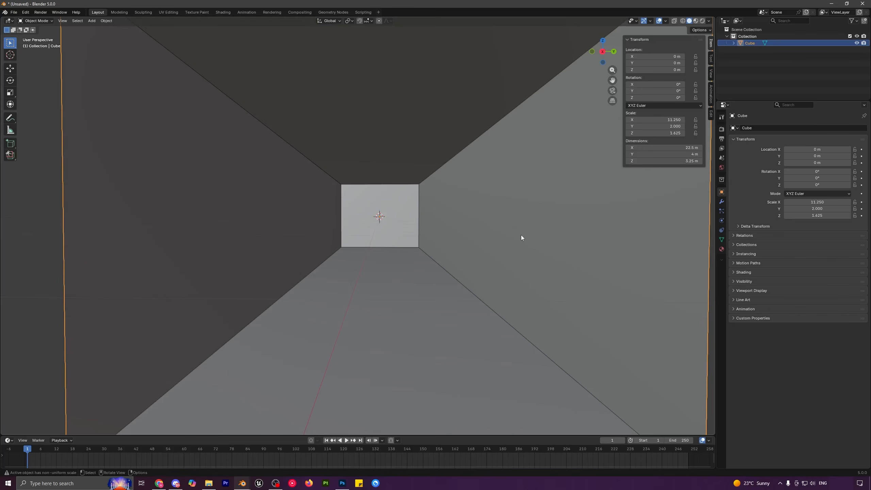
- Apply the scale of the open corridor box
scroll(521, 238, down, 10)
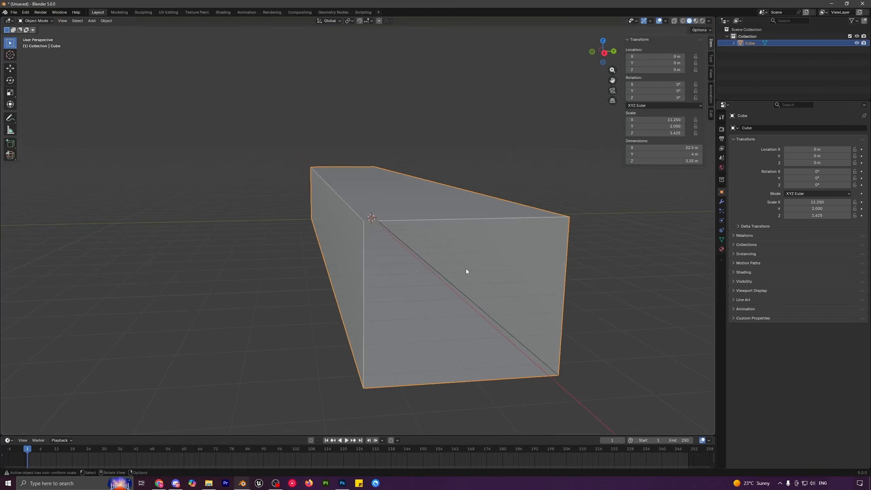
key(ctrl)
key(ctrl+a)
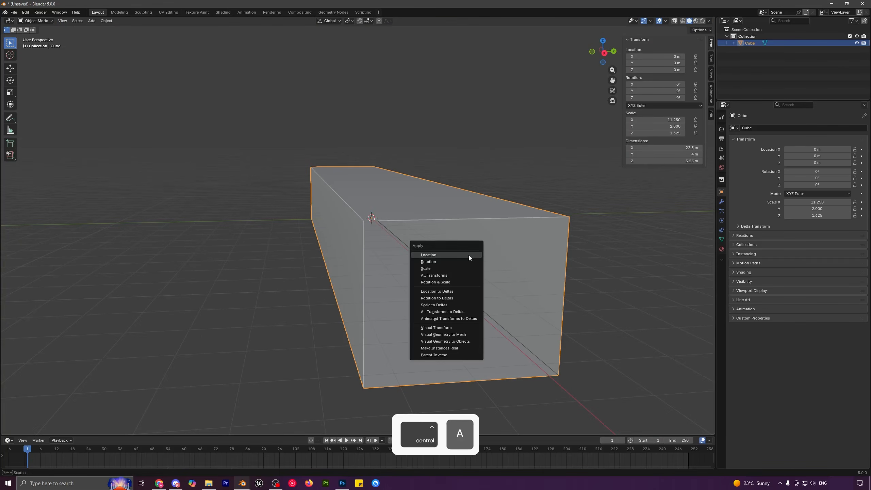
click(439, 269)
- Separate the long side wall face on the positive Y side into its own object and return to Object Mode
shift+middle_drag(440, 269, 412, 267)
key(Tab)
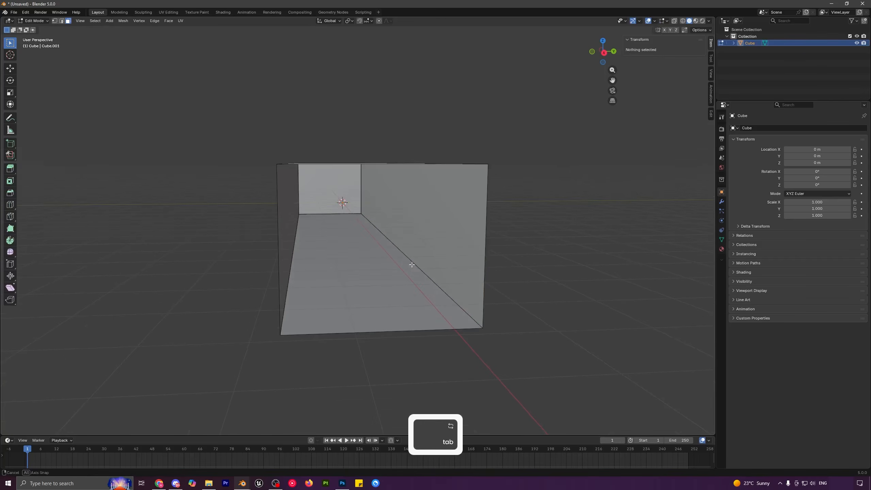
key(3)
click(425, 209)
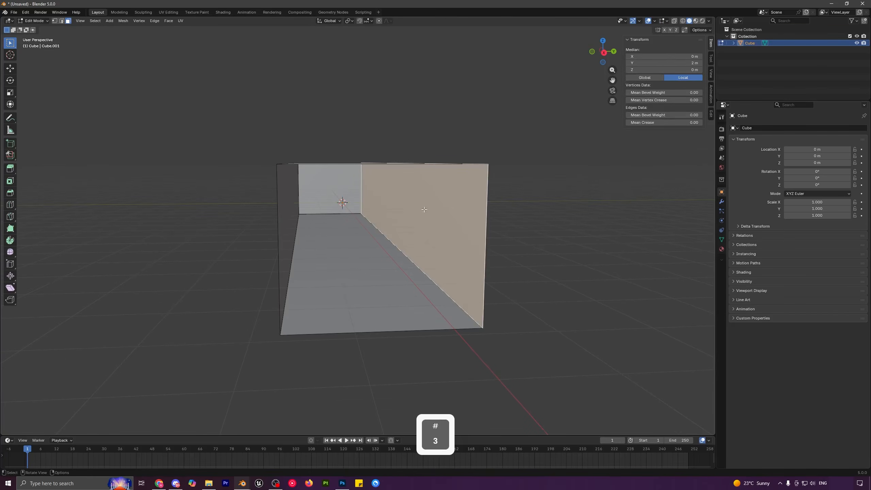
middle_drag(461, 244, 449, 264)
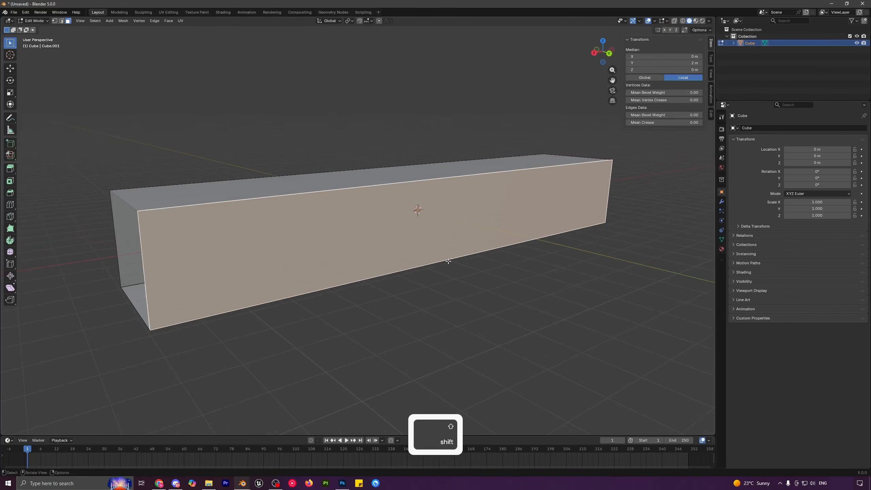
key(p)
click(448, 262)
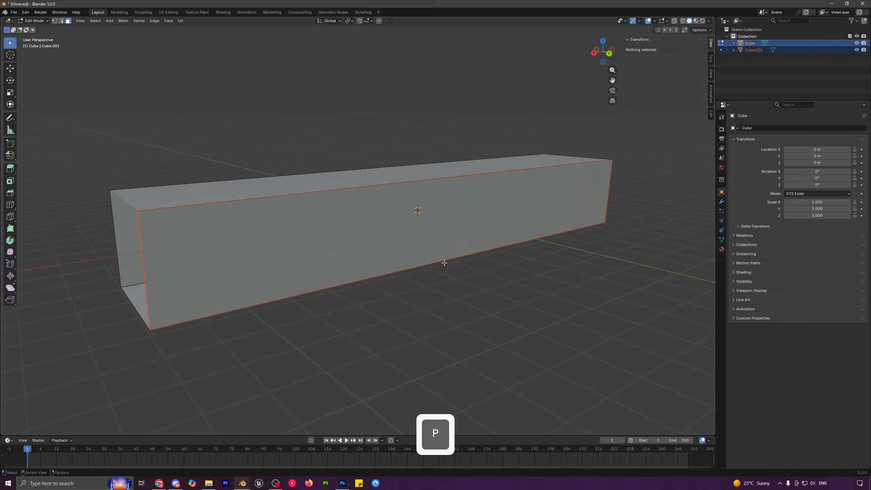
key(Tab)
click(371, 246)
middle_drag(371, 246, 385, 249)
key(g)
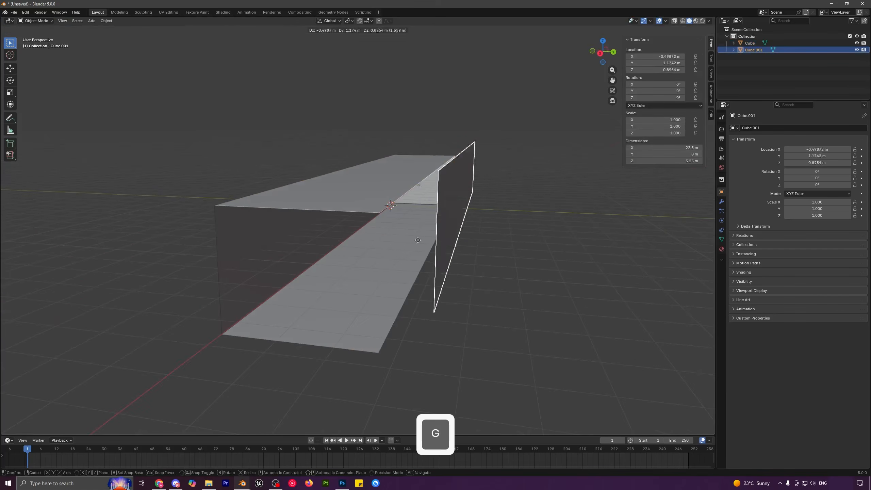
right_click(471, 227)
middle_drag(470, 226, 433, 232)
click(378, 263)
key(g)
right_click(334, 242)
- Add four evenly spaced vertical loop cuts to the separated side wall, without sliding them
click(469, 232)
key(Tab)
scroll(401, 249, down, 1)
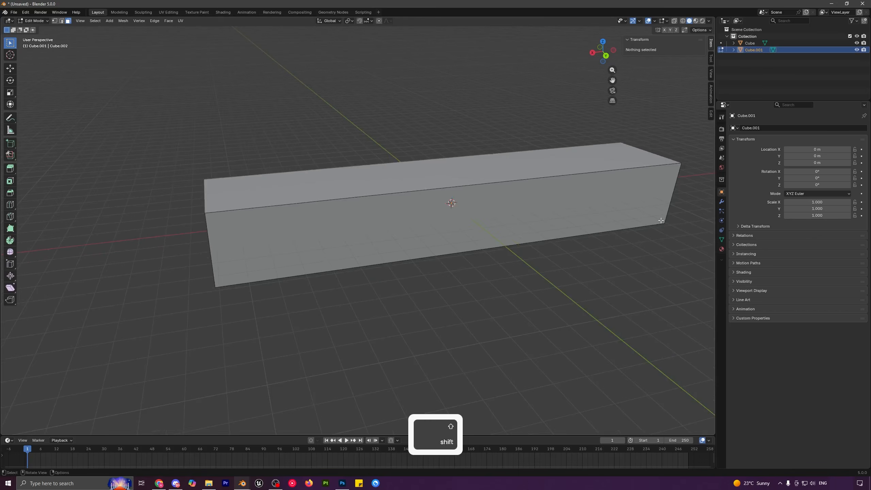
key(ctrl+r)
scroll(465, 199, up, 1)
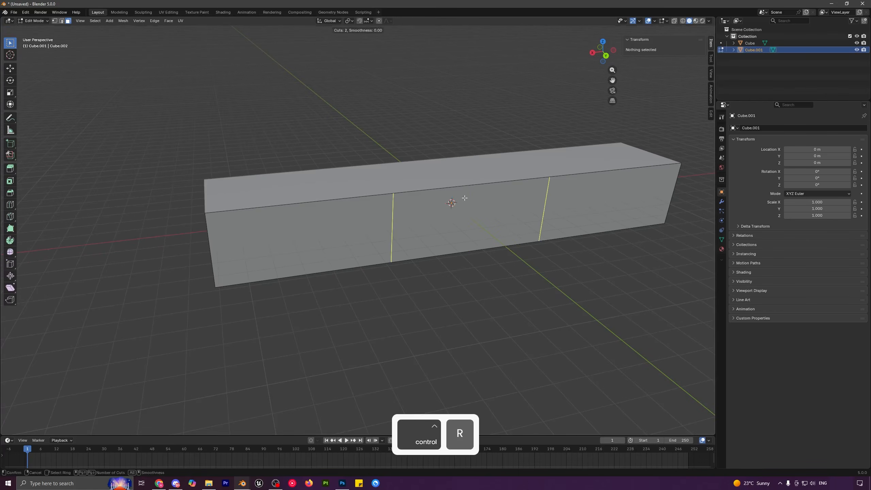
scroll(465, 199, up, 2)
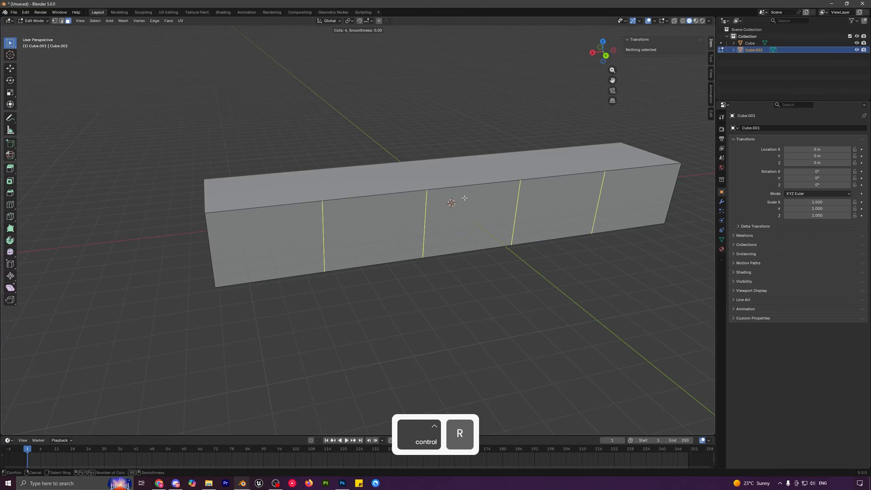
click(466, 198)
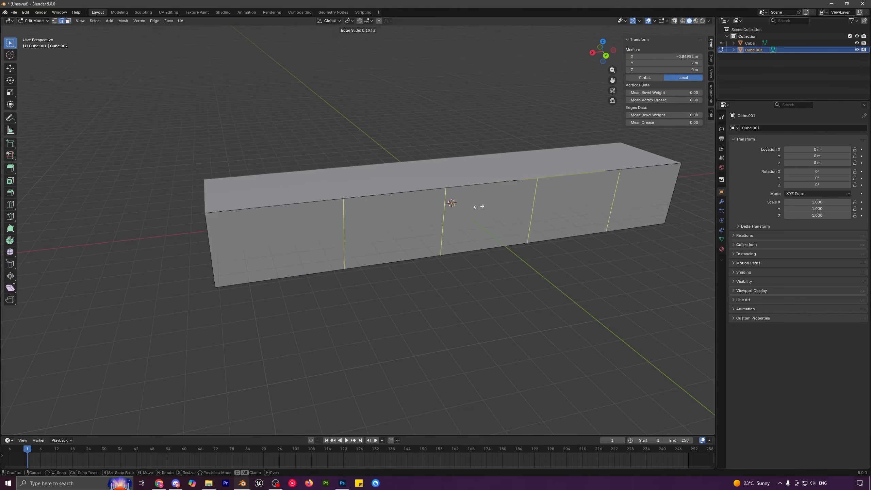
right_click(511, 186)
- Inspect the divisions of the side wall by selecting each of its five faces in turn
scroll(480, 199, down, 2)
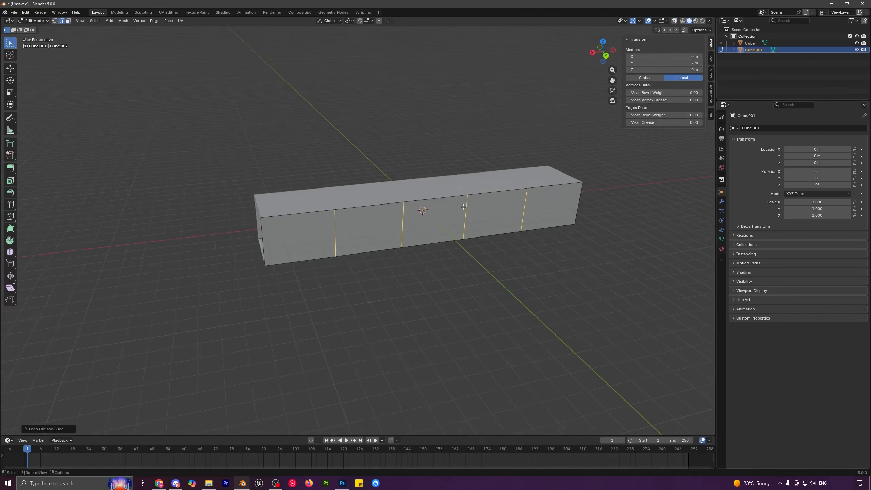
scroll(406, 236, up, 1)
scroll(405, 235, up, 1)
key(3)
click(295, 234)
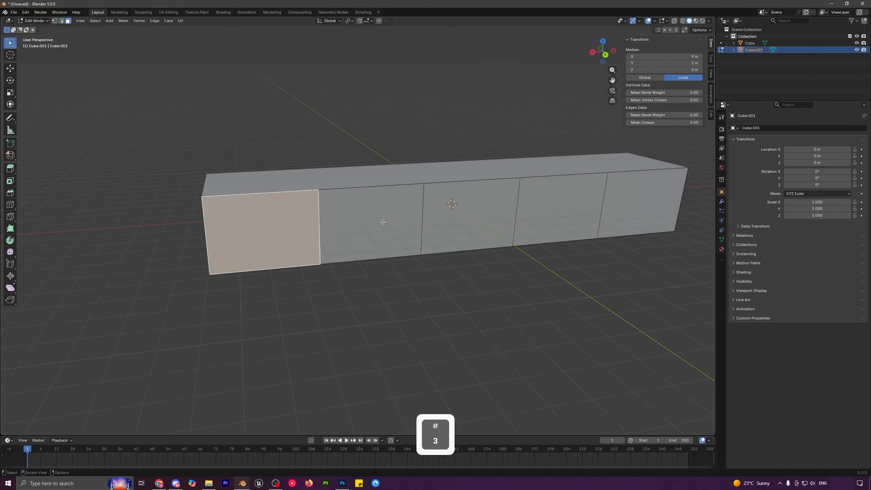
click(382, 221)
click(466, 216)
click(542, 204)
click(637, 193)
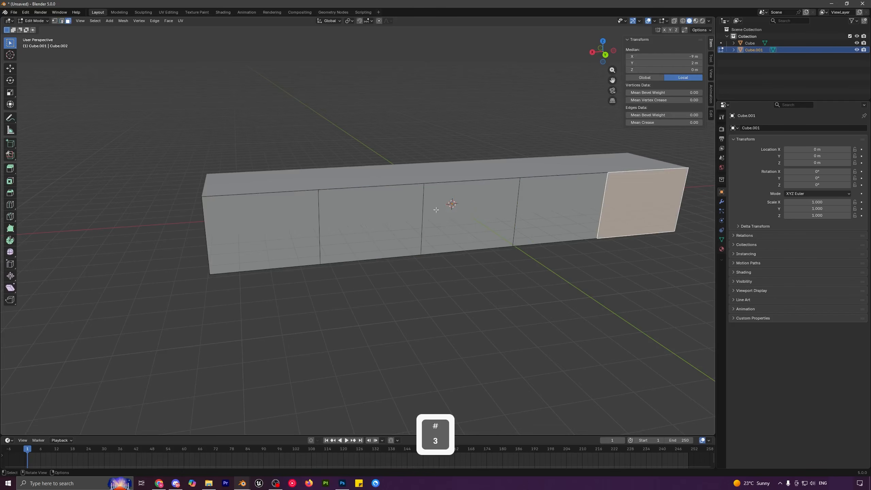
- Delete the vertices of four side wall sections with X-ray on, keeping only the section at the corridor's open end, and turn X-ray off
middle_drag(436, 209, 535, 237)
click(674, 22)
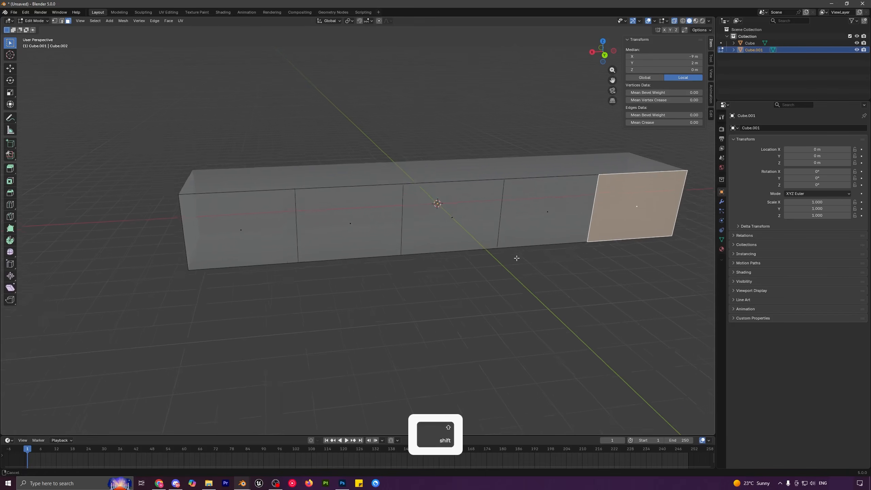
scroll(411, 230, down, 3)
key(1)
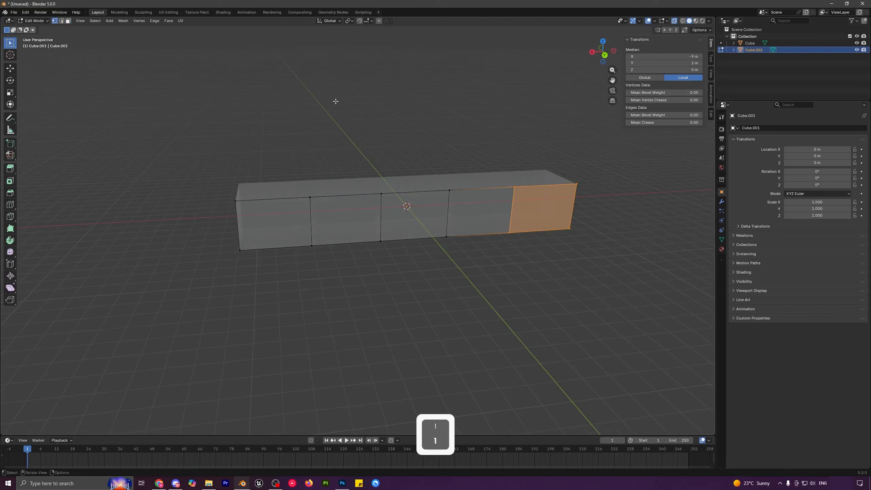
drag(336, 101, 636, 297)
drag(342, 117, 621, 308)
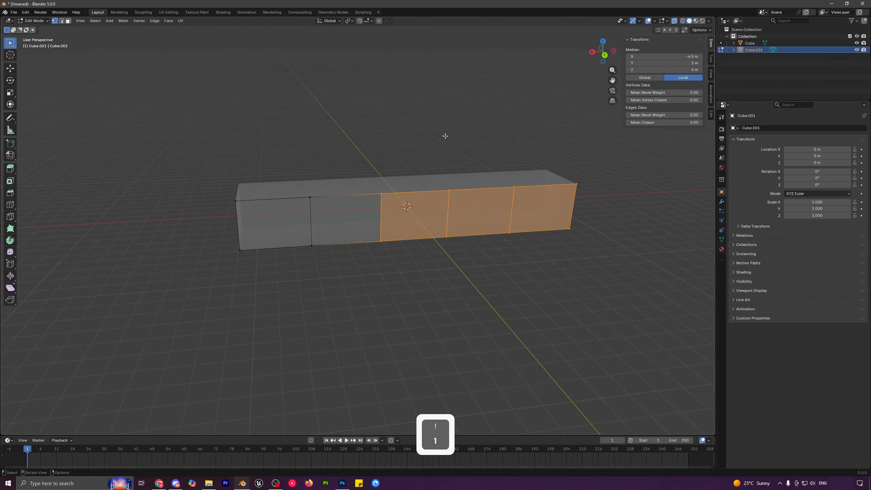
key(x)
click(412, 123)
key(Tab)
middle_drag(412, 121, 637, 65)
click(674, 21)
- Apply the scale of the remaining wall panel and enter Edit Mode on it
scroll(453, 234, up, 3)
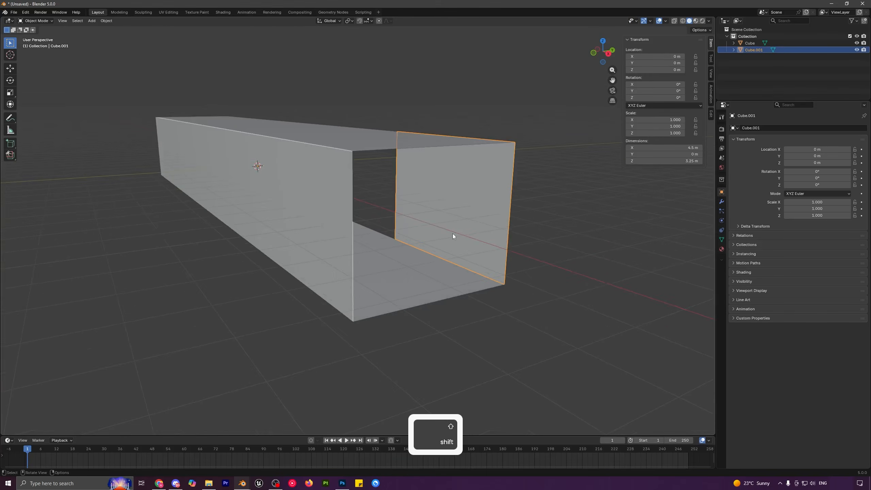
shift+middle_drag(452, 234, 397, 212)
click(721, 202)
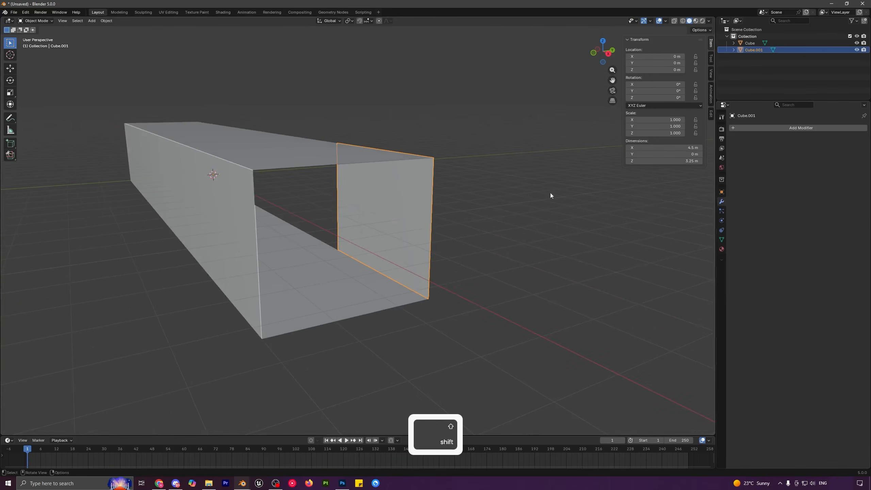
shift+middle_drag(369, 218, 368, 159)
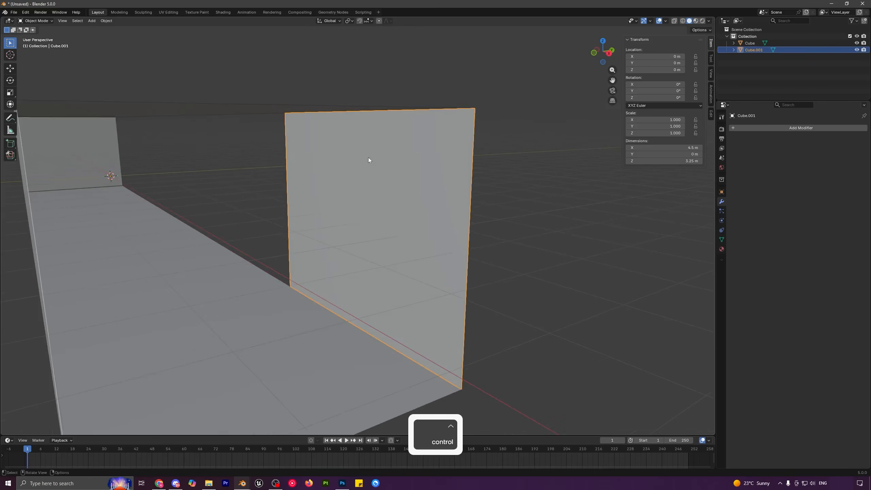
key(ctrl+a)
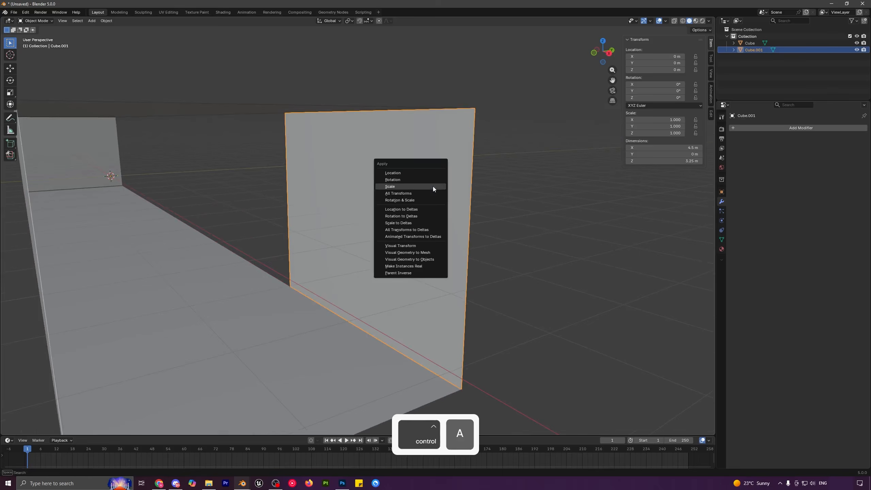
click(411, 186)
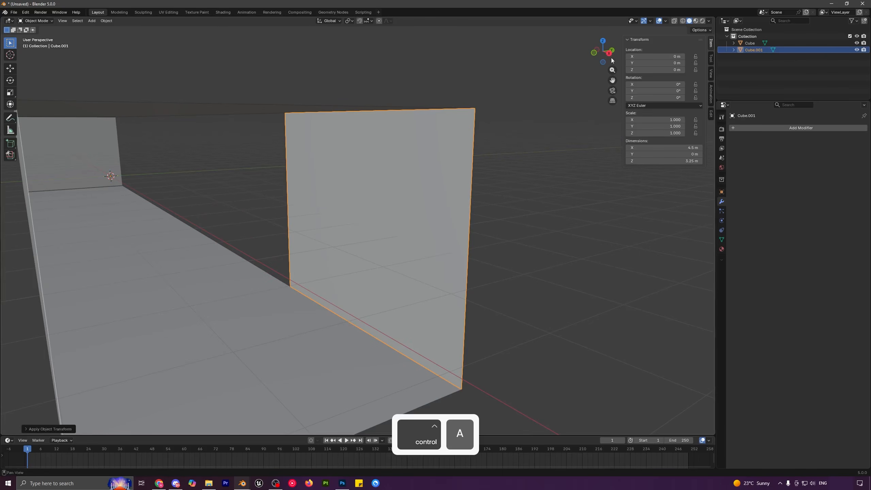
key(Tab)
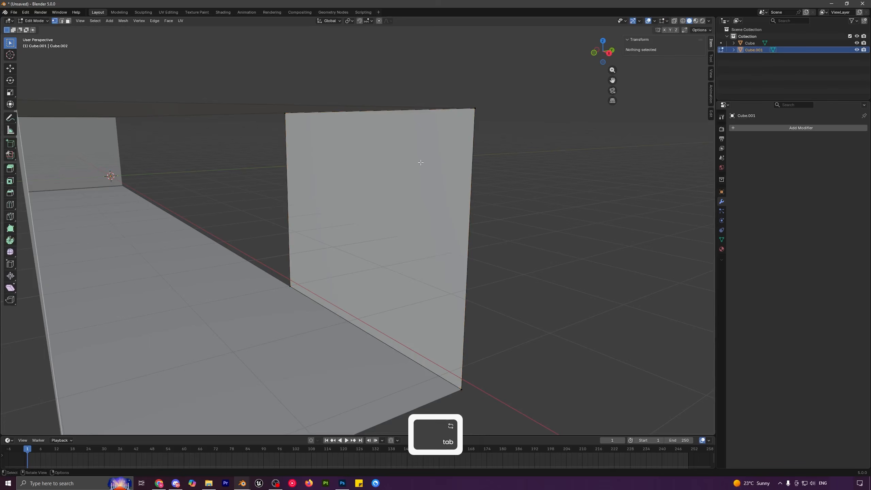
- Turn on the edge length display for mesh editing and select the wall panel's outer vertical edge
click(663, 21)
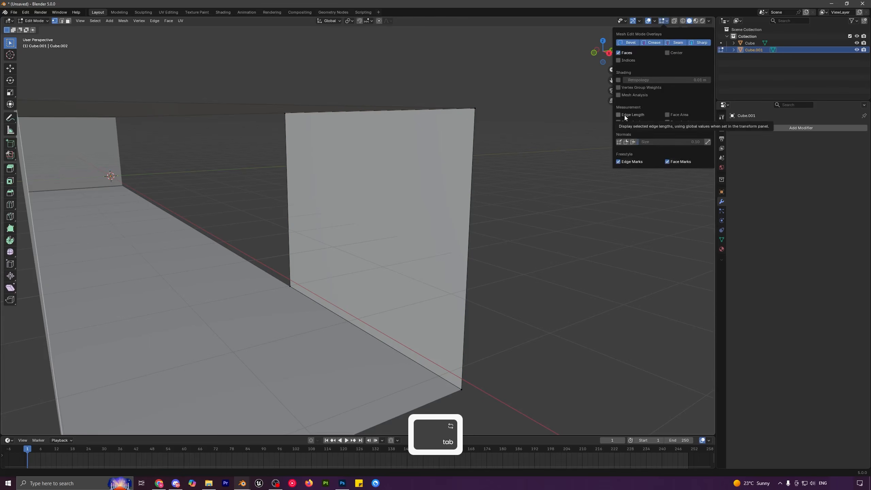
key(2)
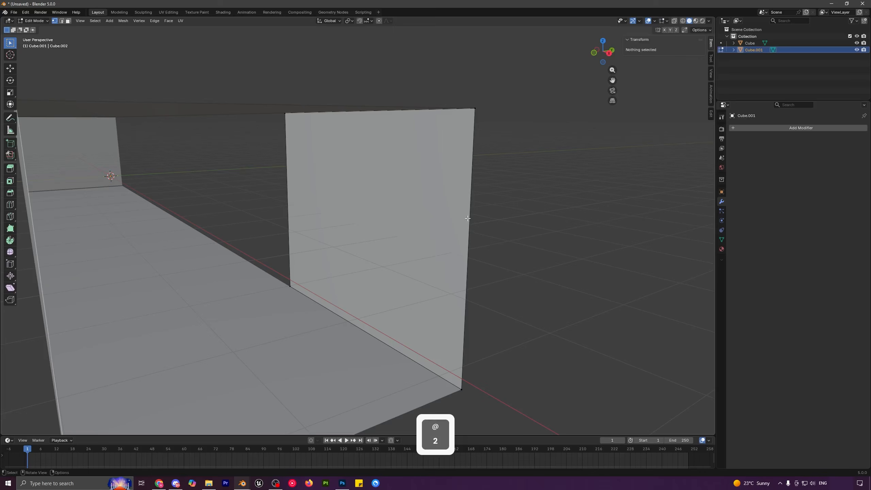
click(469, 218)
key(g)
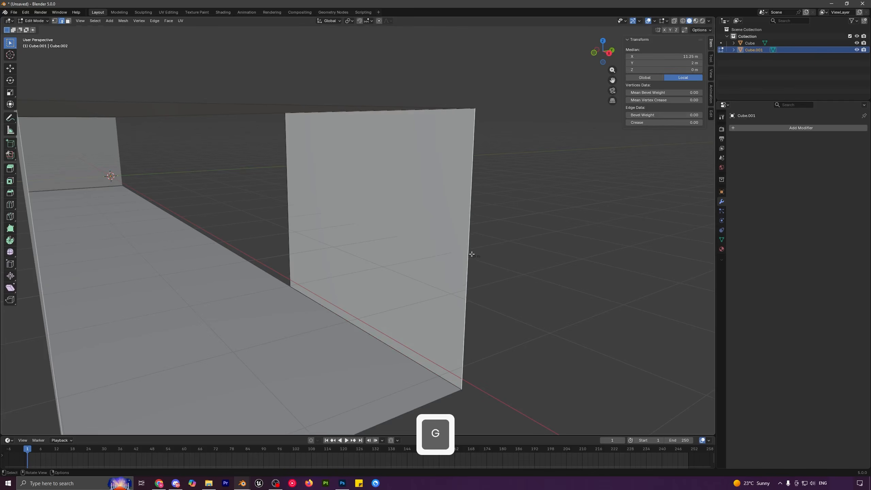
- Add a vertical loop cut to the wall panel, slid to about 0.82 m from its inner edge
middle_drag(376, 271, 383, 252)
key(ctrl+r)
click(409, 117)
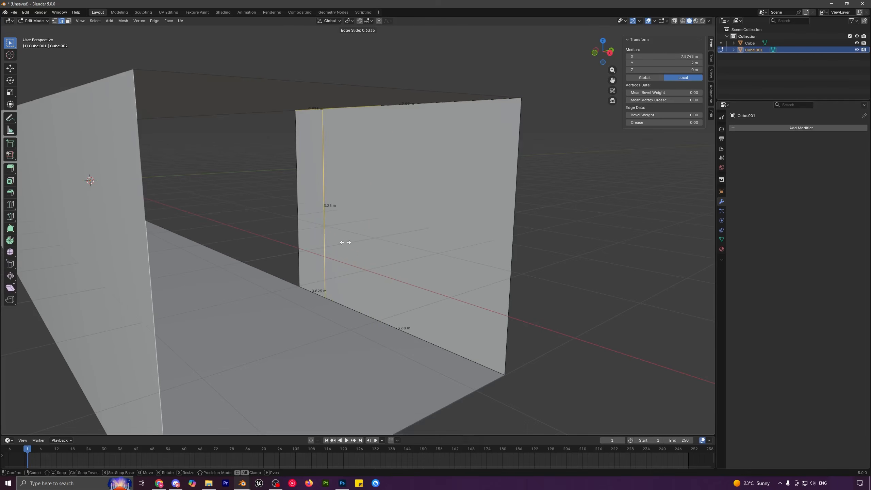
key(shift)
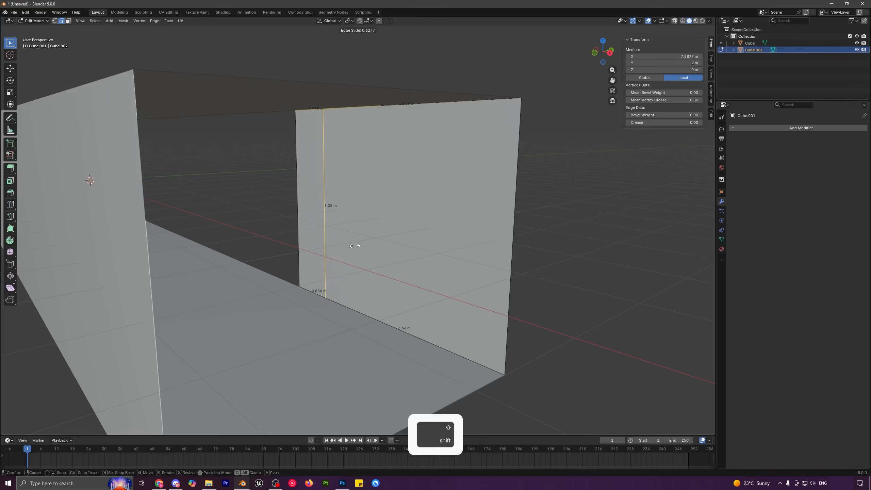
click(349, 242)
- Extrude the narrow vertical face of the wall panel about 0.3 m into the corridor as a pillar
key(3)
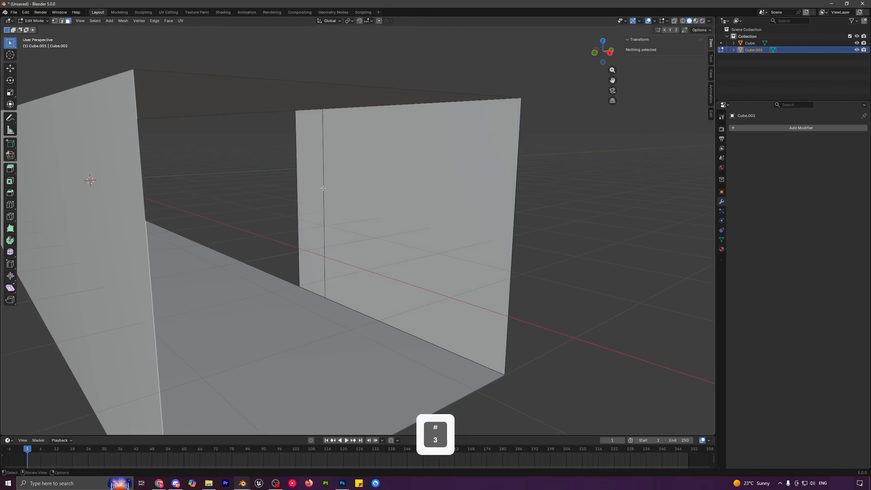
click(320, 187)
key(shift)
middle_drag(320, 186, 445, 227)
key(e)
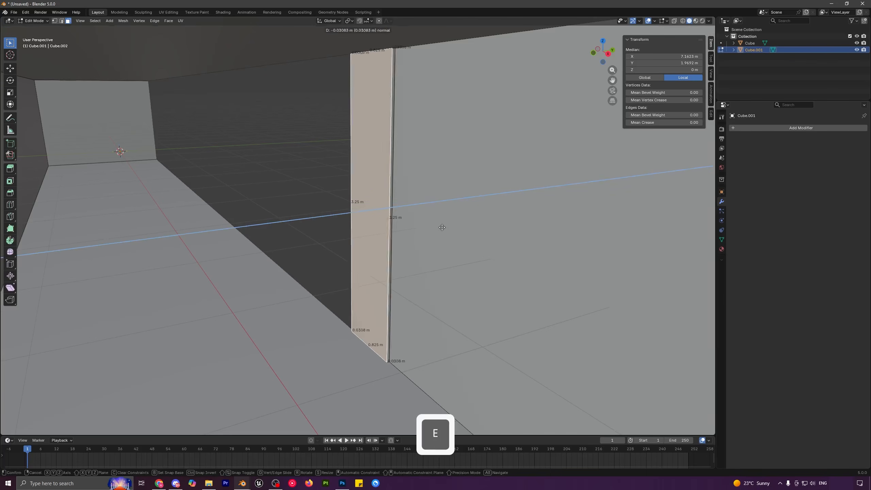
key(shift)
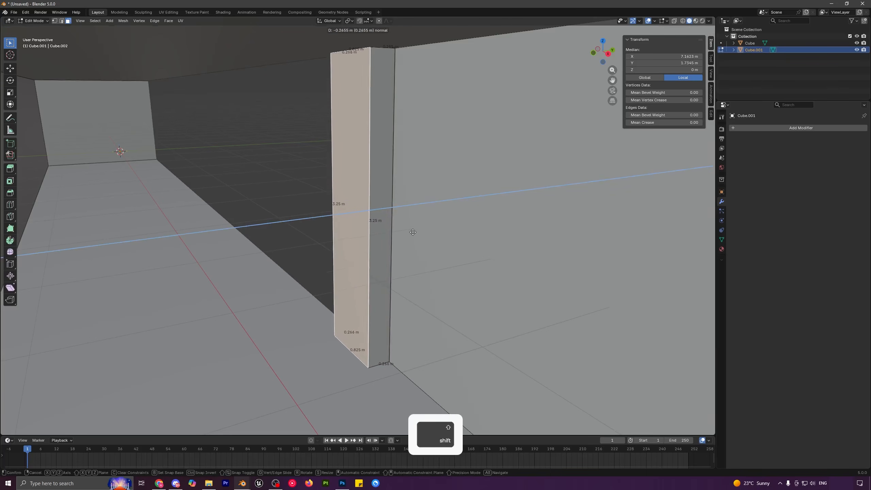
click(383, 234)
key(Tab)
middle_drag(383, 234, 487, 264)
- Add a horizontal loop cut around the pillar and wall panel, about 1.11 m above the floor
key(Tab)
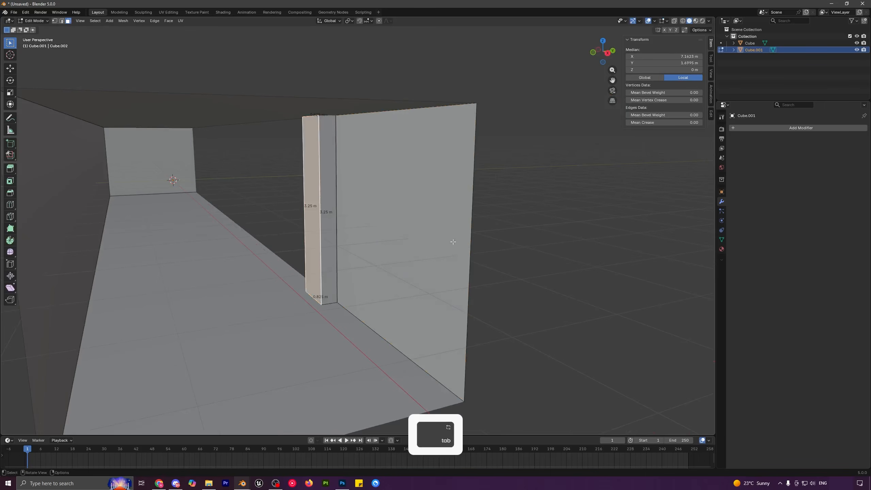
key(ctrl)
key(ctrl+r)
click(334, 212)
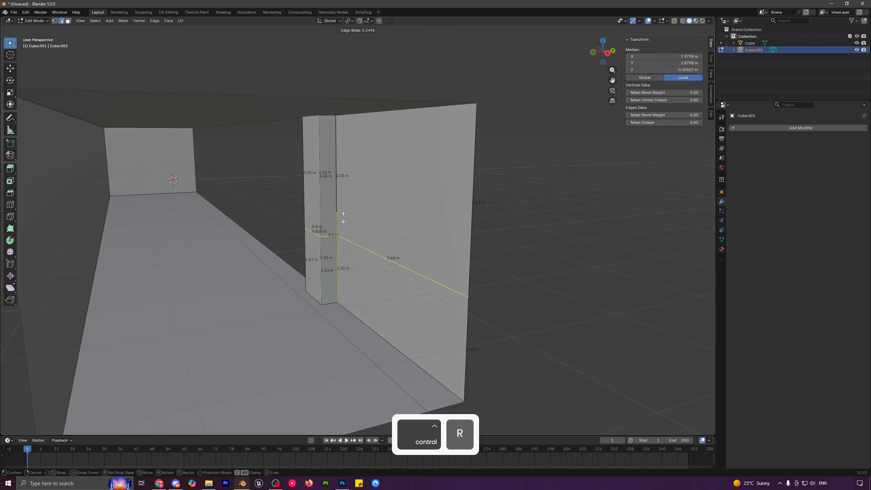
key(shift)
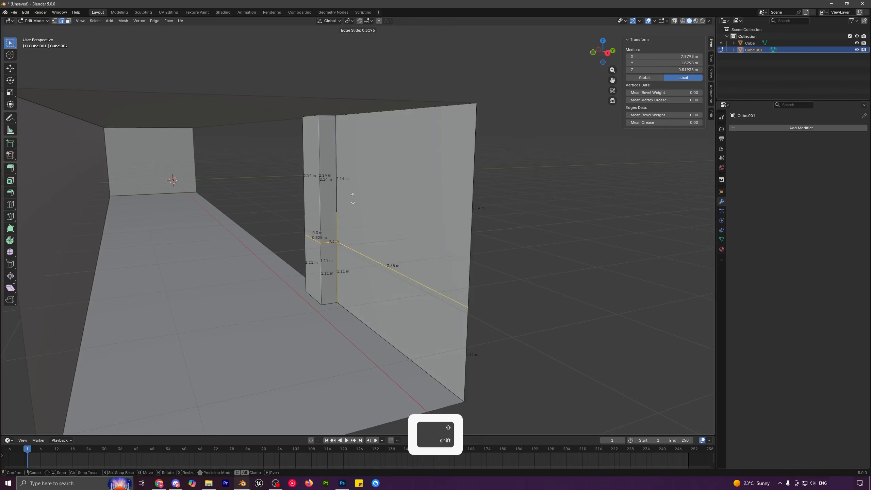
click(351, 193)
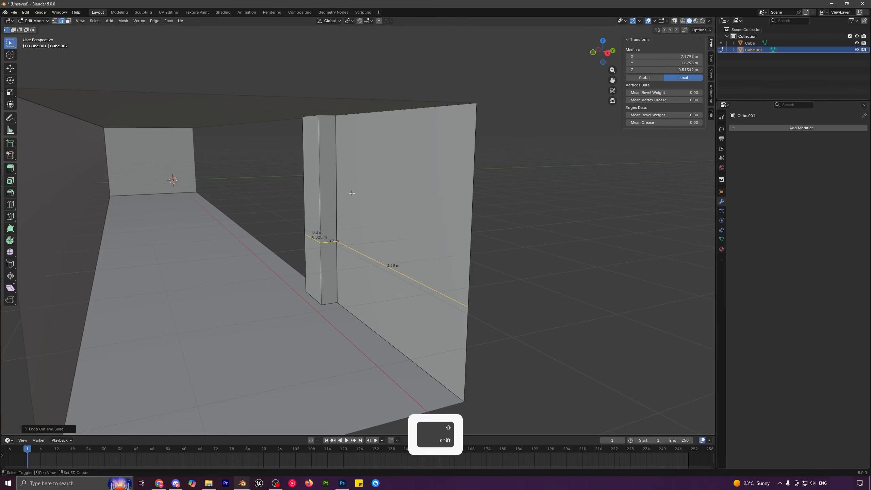
middle_drag(351, 193, 411, 248)
- Select the large wall face above the horizontal cut and try insetting it
key(3)
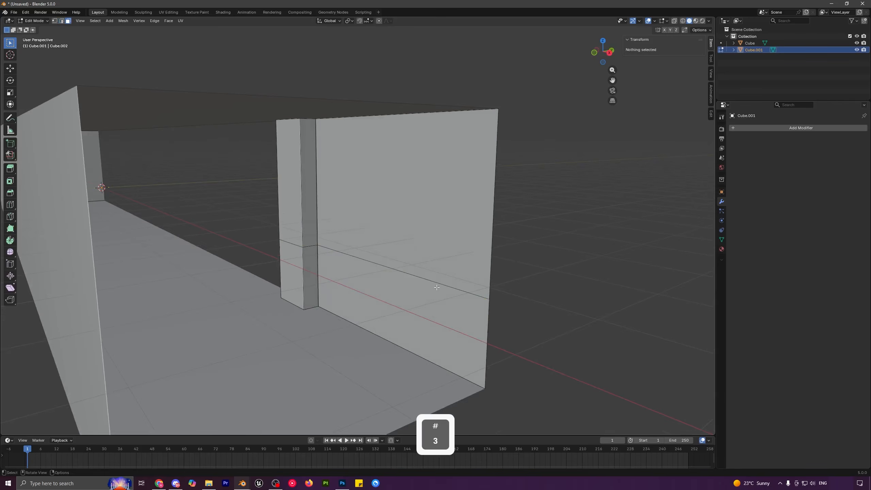
click(392, 195)
shift+middle_drag(555, 232, 506, 246)
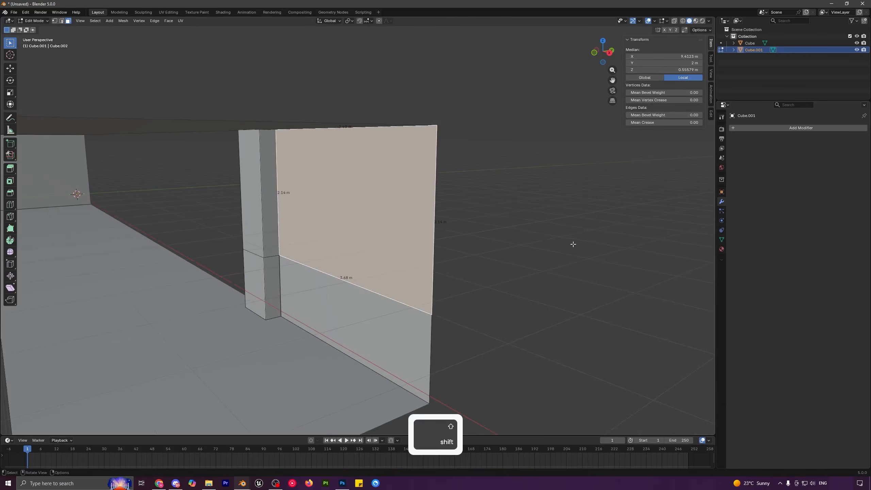
key(i)
right_click(518, 253)
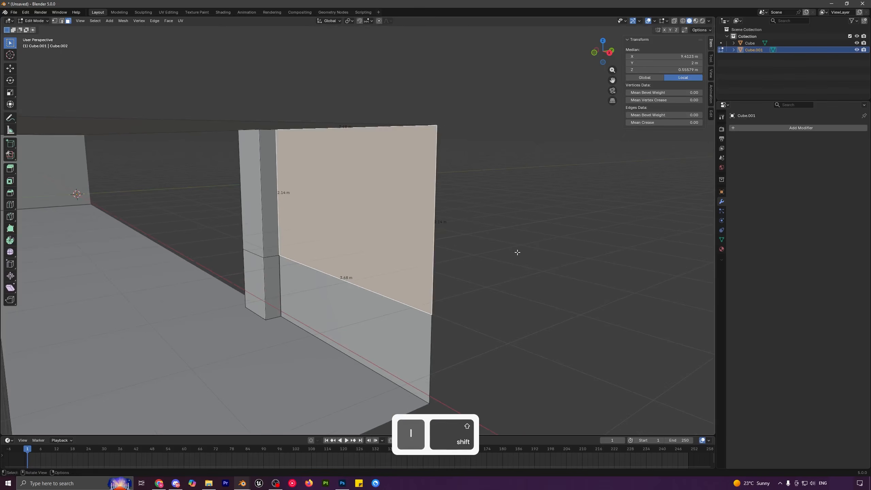
- Apply the wall panel's scale and inset the large upper face by about 0.08 m
key(Tab)
key(ctrl+a)
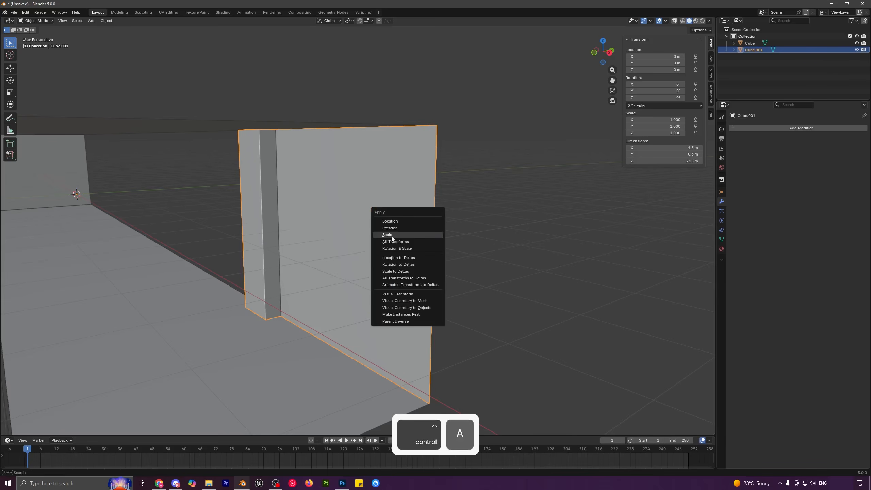
click(392, 235)
key(Tab)
key(i)
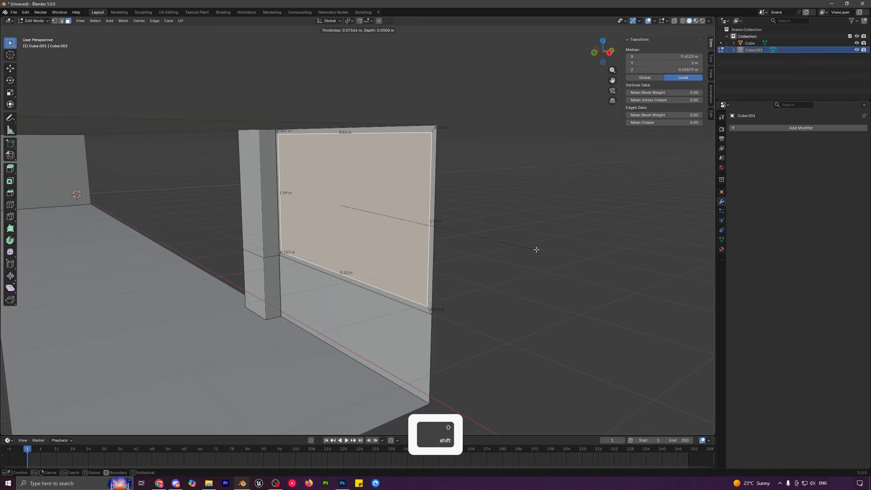
click(536, 249)
- Delete the inset face to open a window in the wall panel, and return to Object Mode
middle_drag(435, 255, 426, 273)
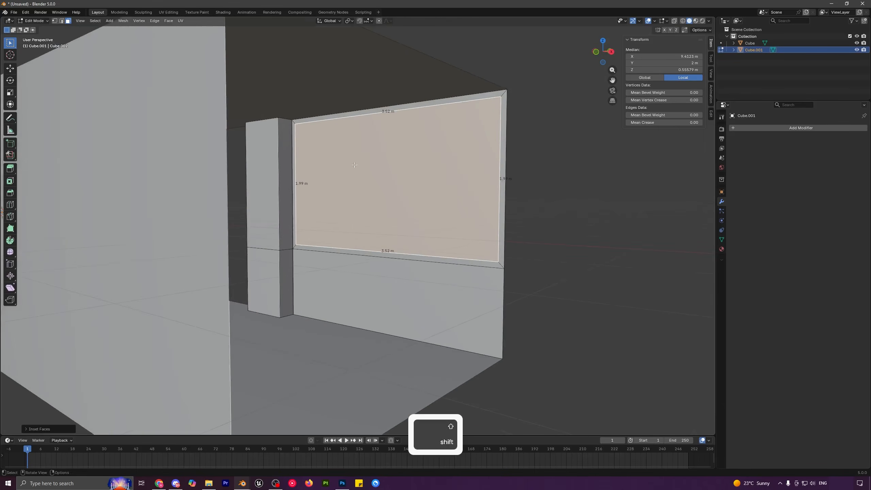
scroll(433, 209, down, 1)
middle_drag(433, 209, 429, 210)
scroll(406, 237, up, 1)
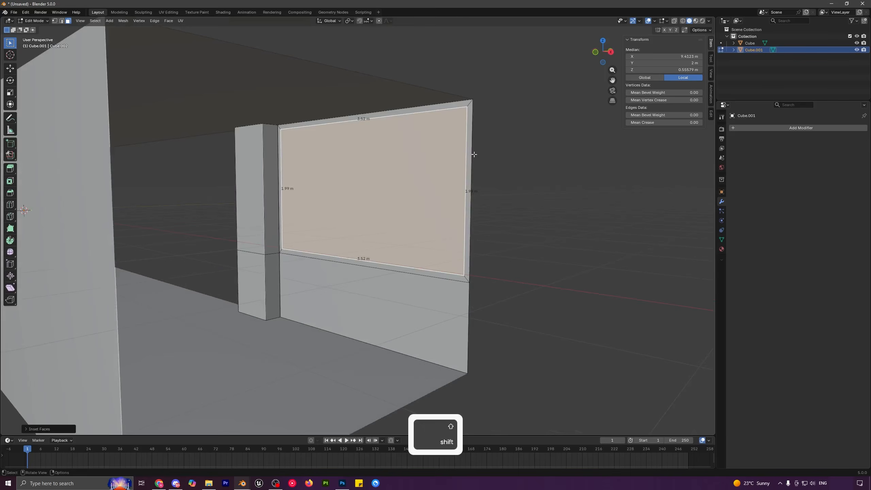
key(x)
click(442, 170)
key(Tab)
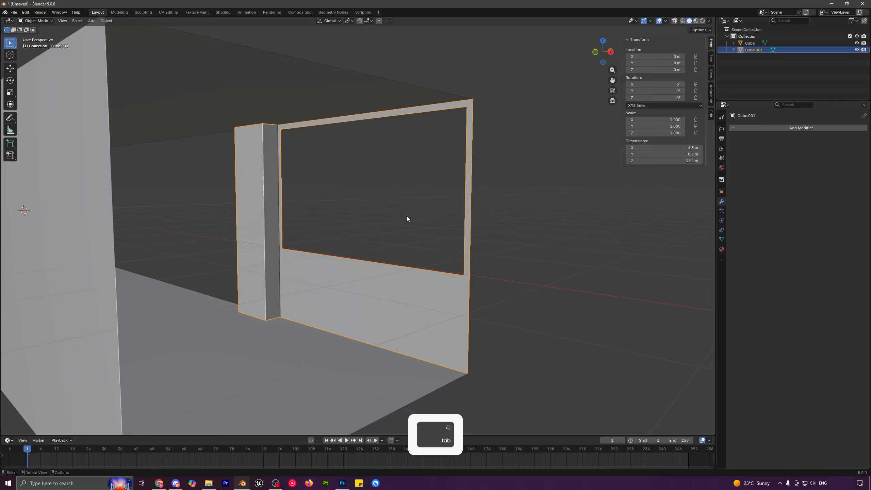
- Add an Array modifier to the wall panel with a relative X offset of -1 and a count of 5
scroll(407, 216, down, 2)
middle_drag(407, 217, 374, 236)
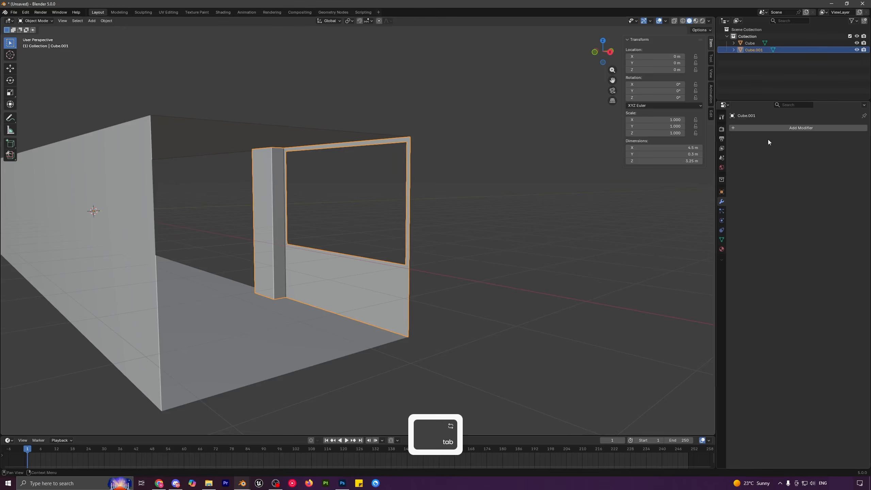
click(771, 128)
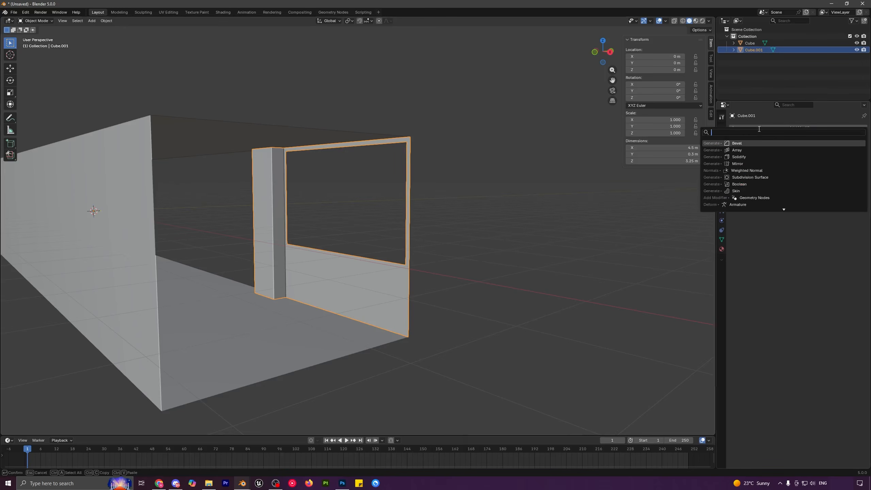
click(748, 150)
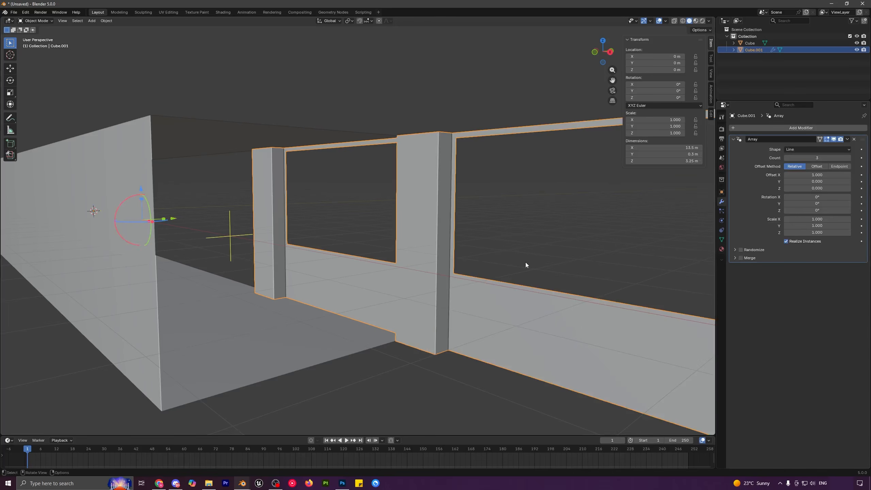
click(824, 175)
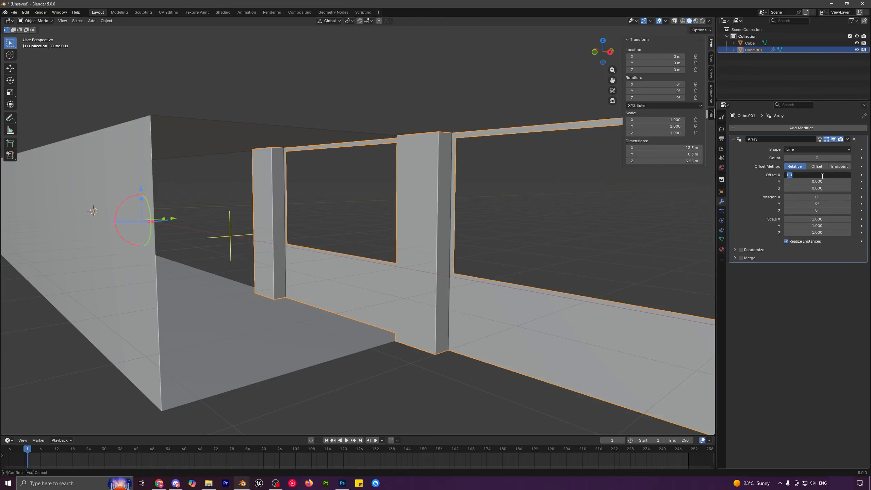
text(-)
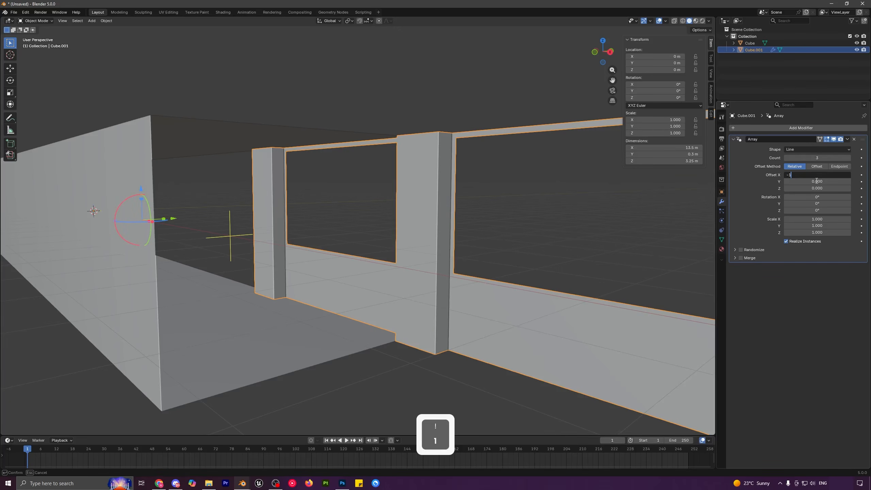
text(1)
key(Return)
middle_drag(406, 239, 401, 243)
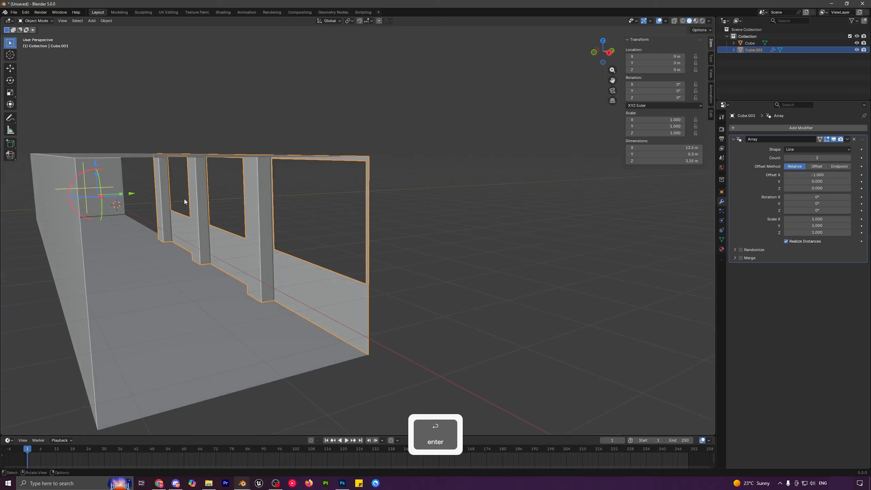
click(848, 158)
click(849, 158)
- Examine the repeated window wall from outside and inside the corridor, with and without it selected
middle_drag(604, 212, 345, 266)
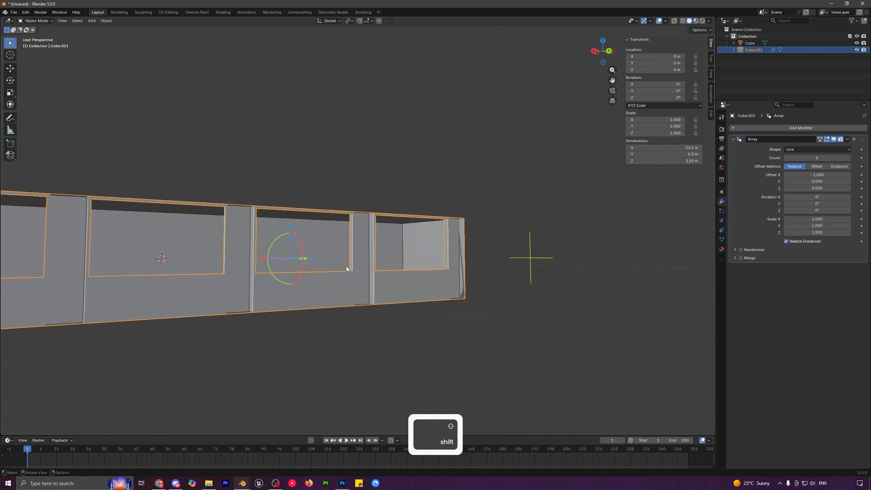
scroll(511, 259, up, 1)
middle_drag(511, 258, 532, 261)
shift+middle_drag(535, 288, 471, 261)
scroll(350, 254, down, 4)
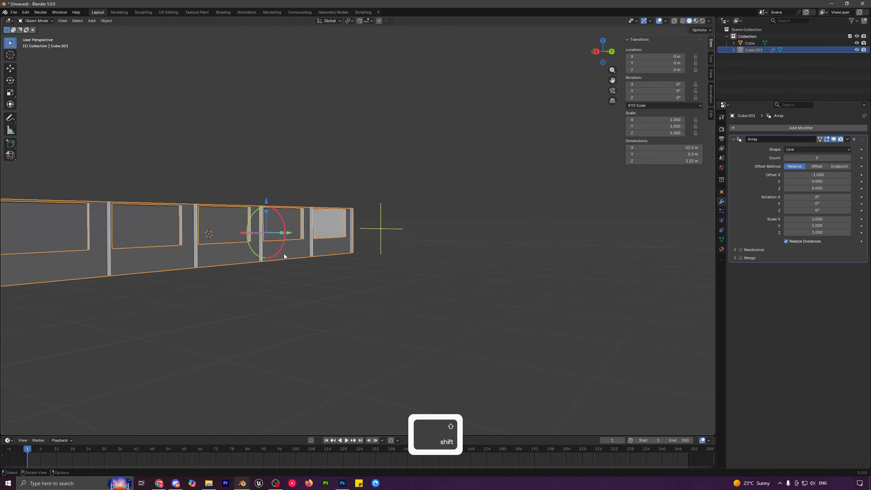
middle_drag(284, 256, 318, 253)
scroll(277, 199, up, 5)
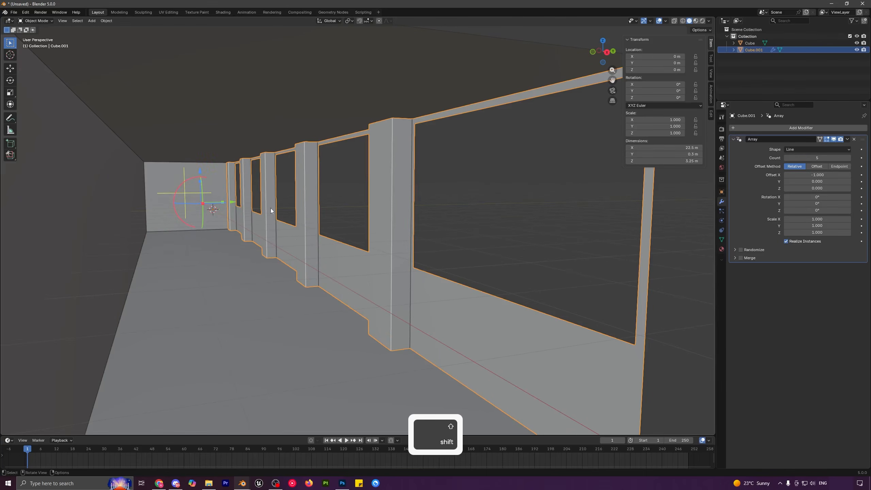
key(a)
key(a)
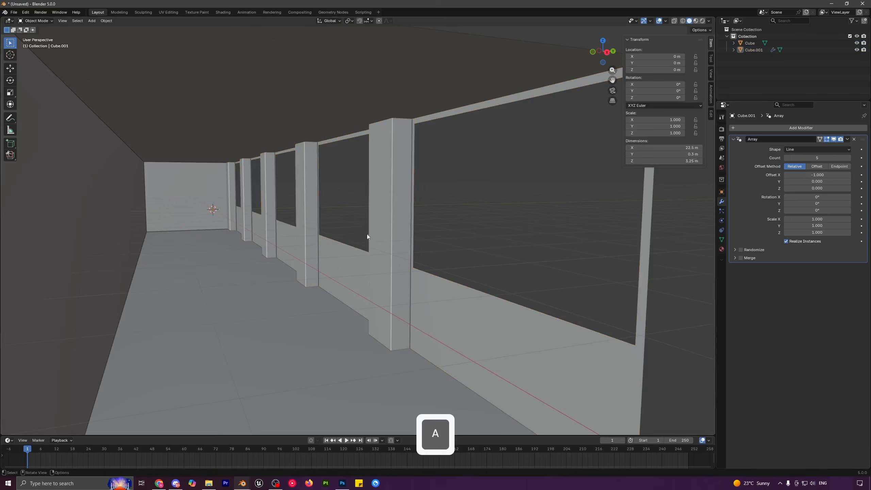
scroll(366, 237, down, 5)
middle_drag(366, 239, 359, 256)
scroll(328, 240, up, 4)
click(391, 261)
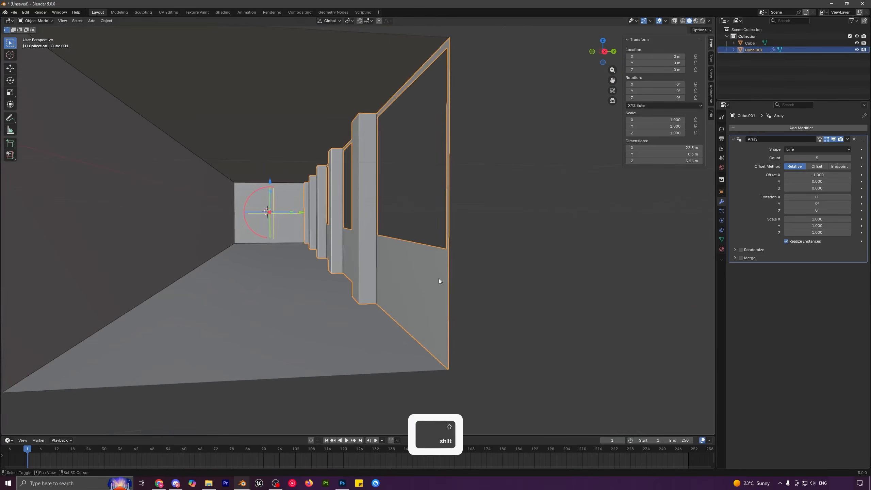
middle_drag(438, 279, 436, 299)
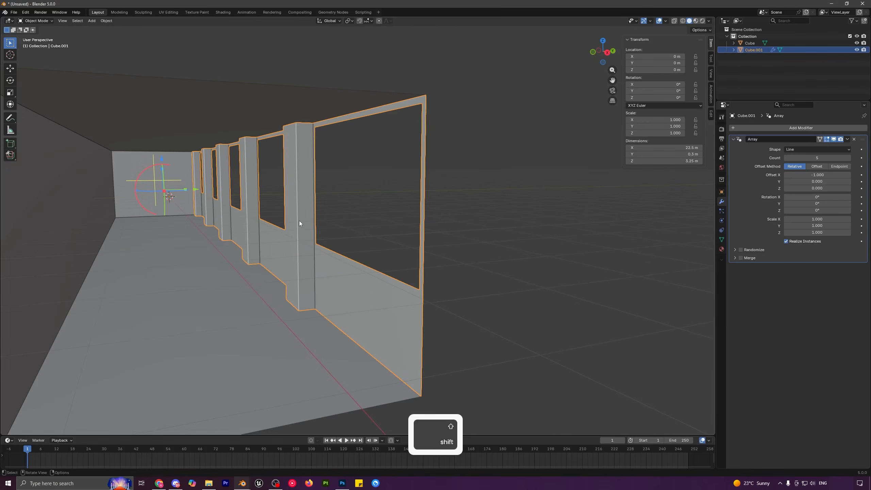
- Add a Solidify modifier to the window wall and apply its object transform
click(752, 128)
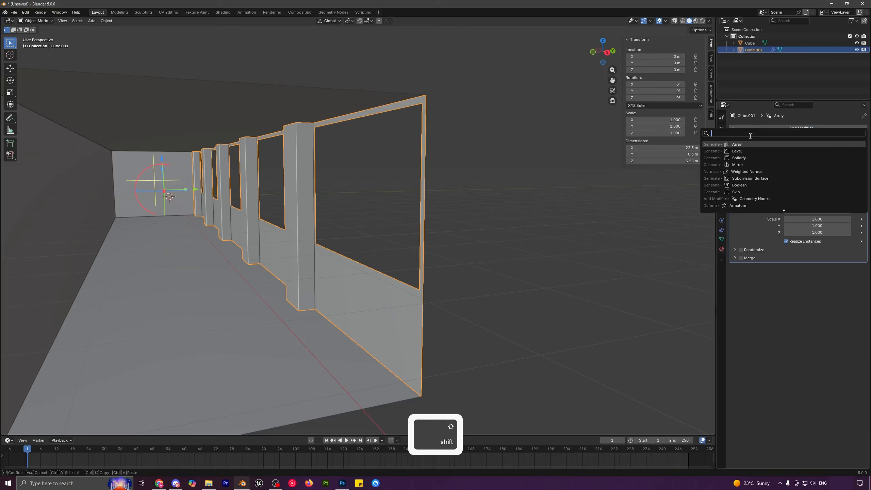
click(747, 156)
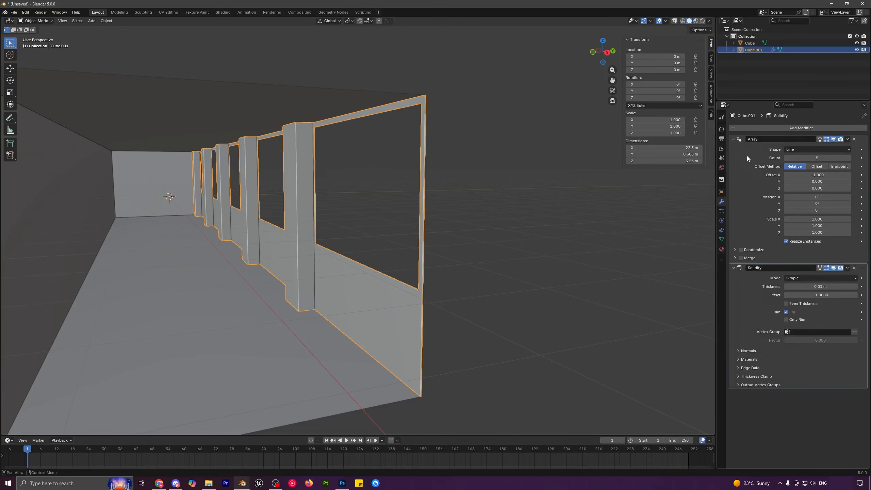
key(ctrl+a)
click(383, 246)
middle_drag(381, 283, 377, 286)
scroll(377, 287, up, 3)
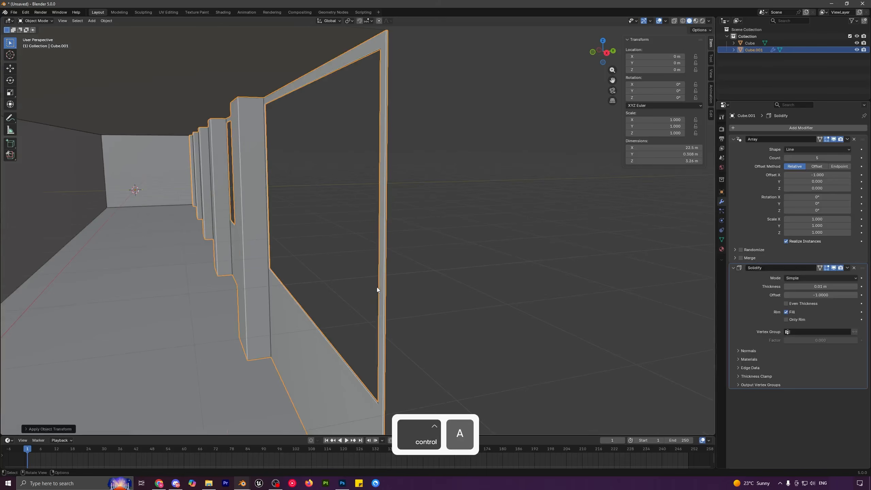
- Switch the window wall's Solidify modifier to Complex mode and set its thickness to about 0.048 m
click(813, 279)
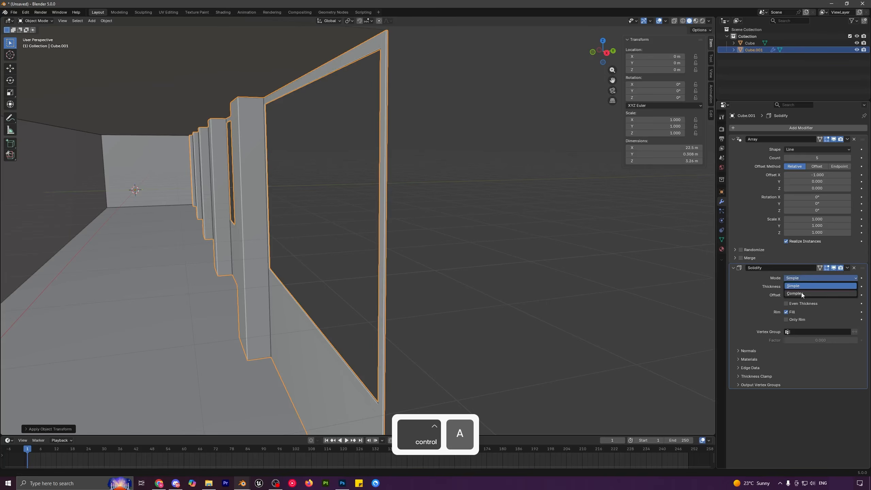
click(802, 294)
shift+drag(824, 303, 852, 303)
scroll(351, 263, down, 4)
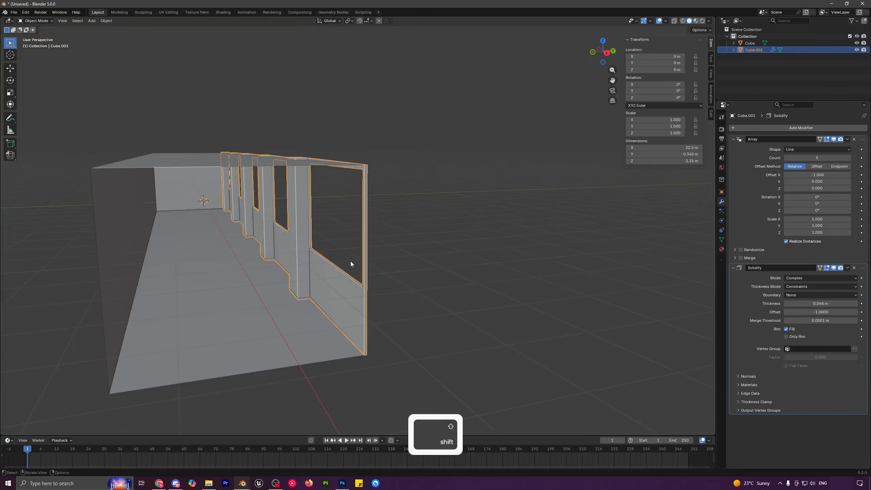
key(a)
mouse_move(350, 261)
middle_down()
mouse_move(359, 256)
mouse_move(351, 259)
middle_up()
key(a)
scroll(362, 268, up, 2)
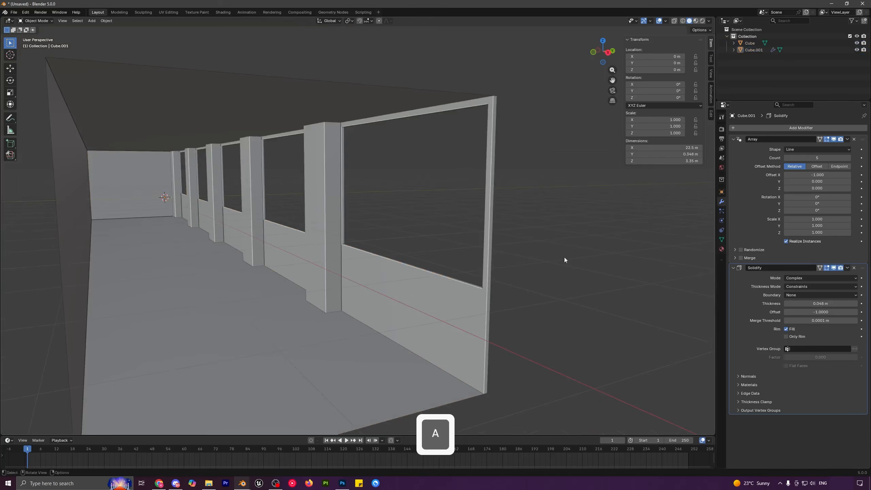
- Add a Bevel modifier to the window wall and set its amount to 0.004 m
click(733, 270)
click(731, 145)
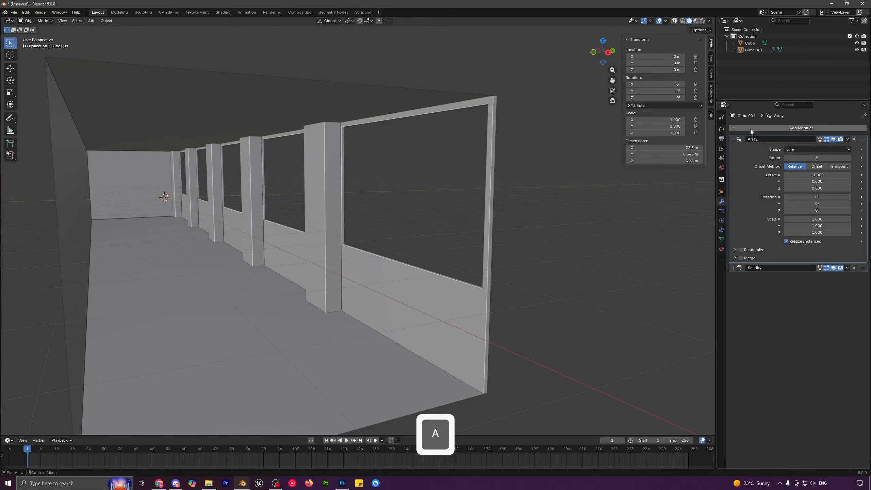
click(750, 128)
click(749, 157)
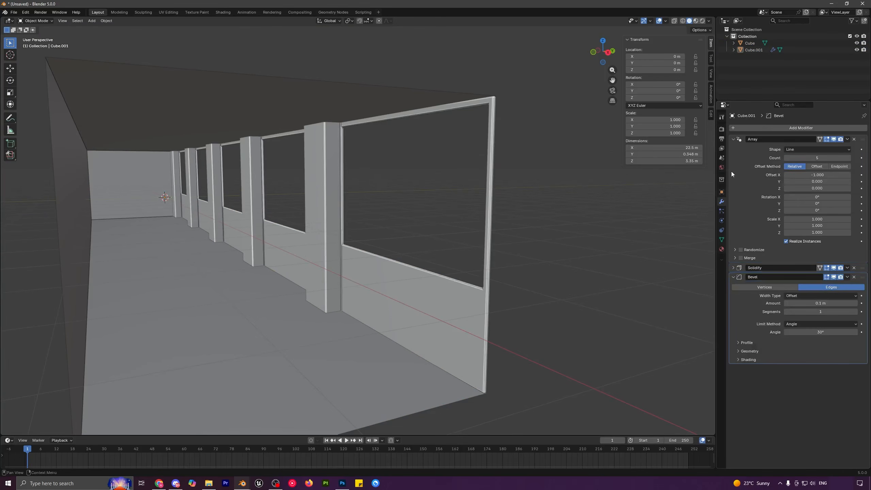
key(ctrl+a)
click(376, 200)
scroll(376, 200, up, 4)
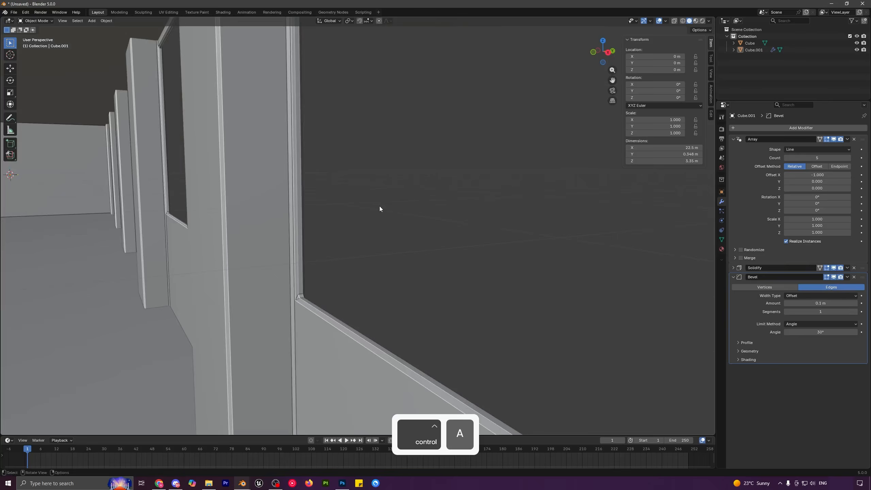
middle_drag(379, 206, 386, 209)
scroll(386, 209, down, 3)
shift+middle_drag(450, 203, 411, 219)
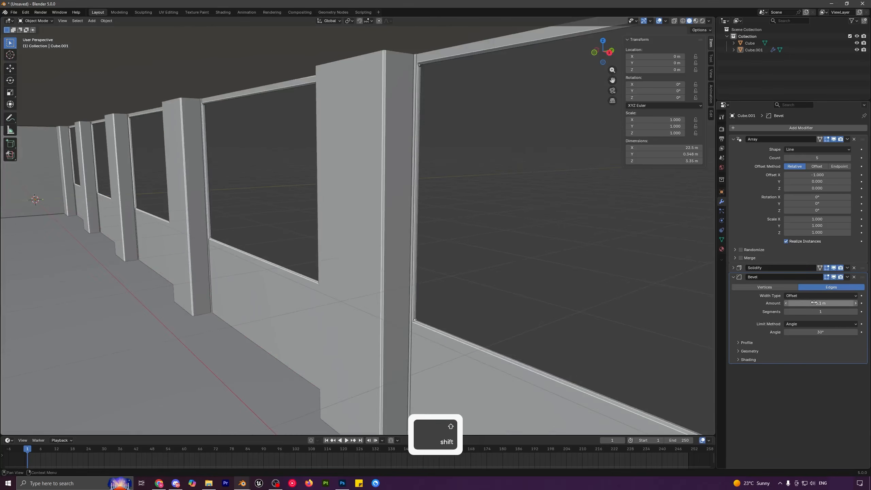
shift+drag(814, 303, 792, 302)
- Enter Edit Mode on the window wall and turn off viewport display of its Array, Solidify and Bevel modifiers
key(Tab)
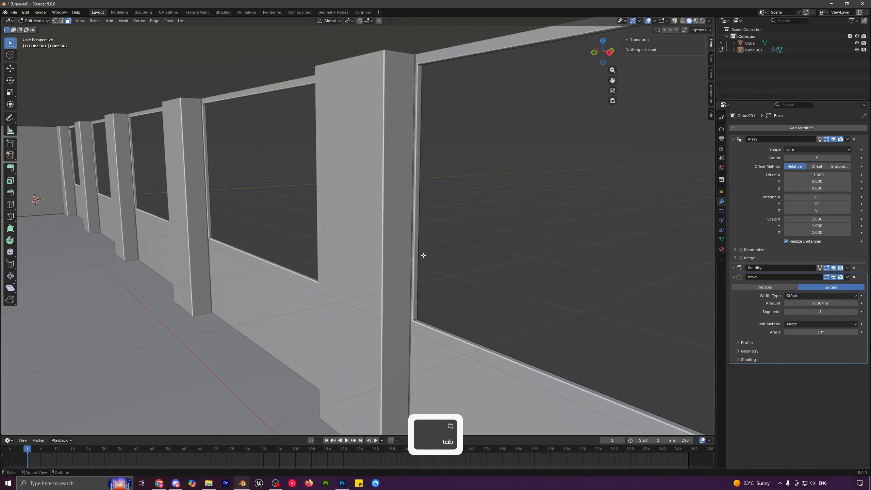
key(Tab)
key(Tab)
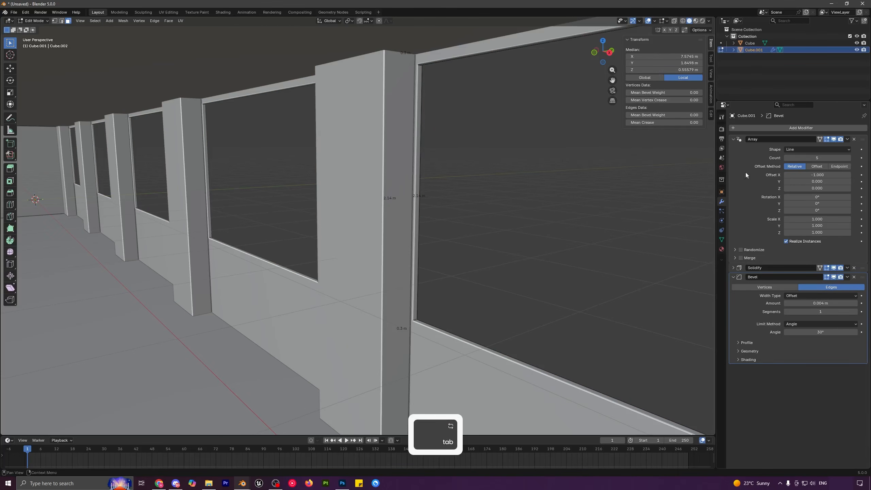
click(833, 140)
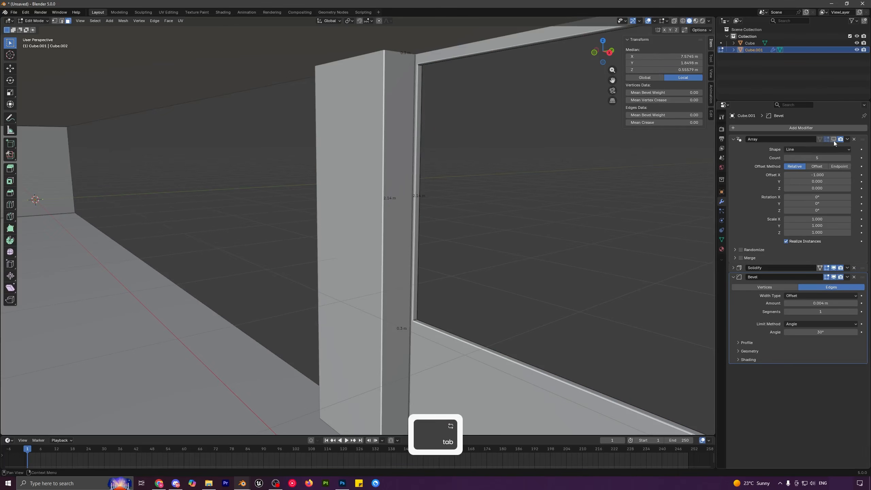
click(834, 267)
click(834, 276)
- Move the window opening's vertical edge beside the pillar about 0.036 m along X
key(2)
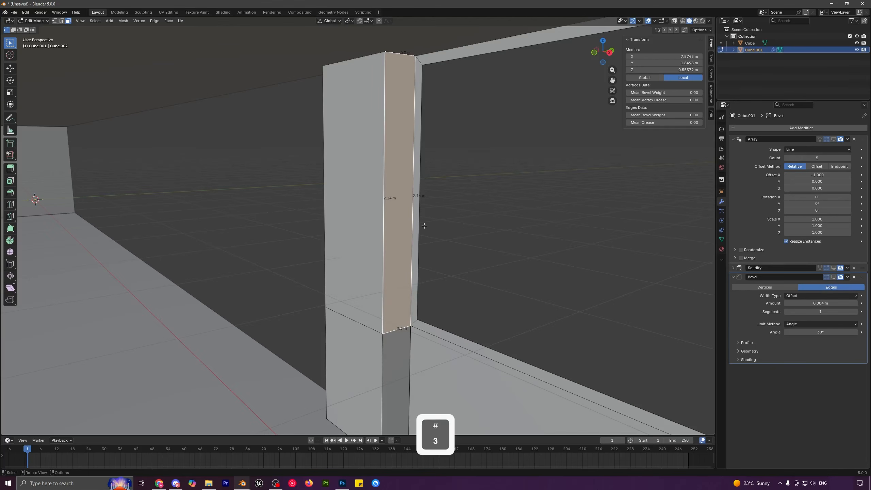
click(423, 196)
click(419, 156)
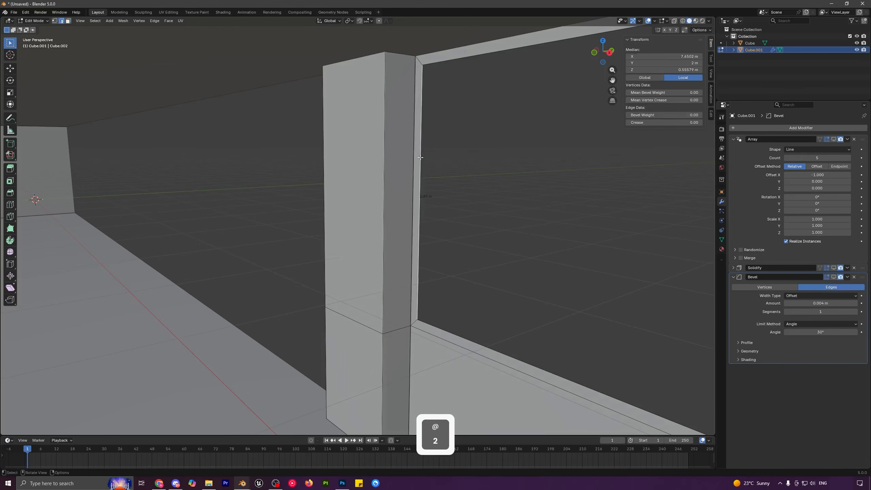
key(g)
key(x)
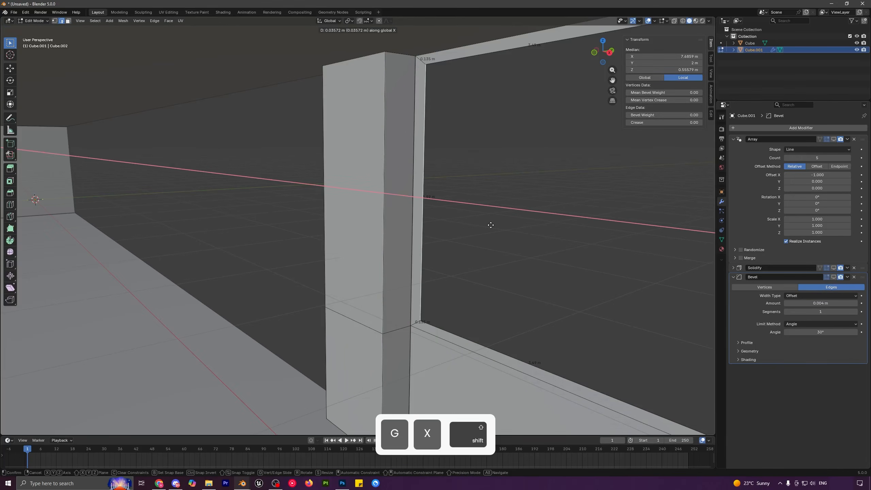
click(490, 225)
key(Tab)
- Raise the window opening's lower edge about 0.08 m along Z in Edit Mode
scroll(471, 223, down, 4)
shift+middle_drag(476, 248, 456, 239)
key(Tab)
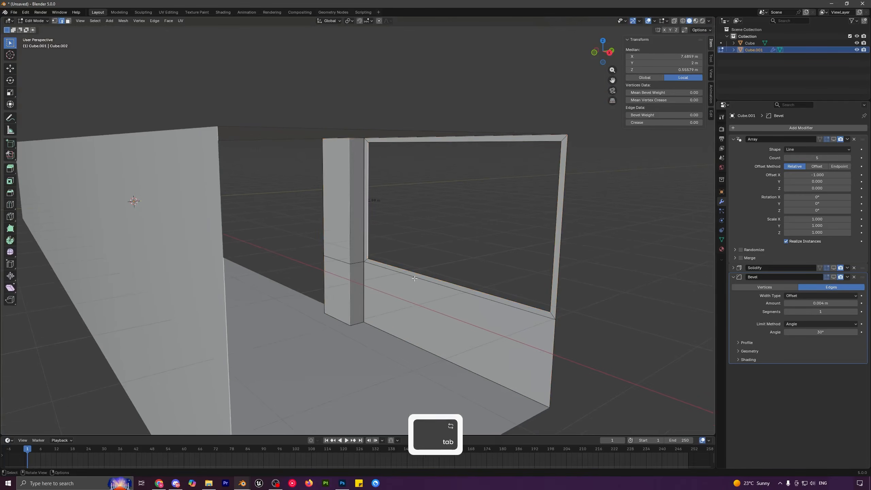
shift+middle_drag(413, 273, 350, 236)
click(422, 253)
key(g)
key(z)
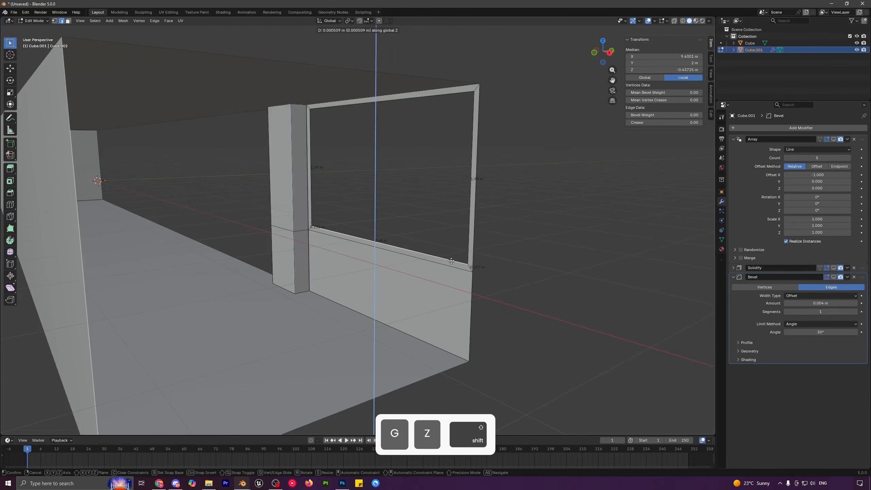
click(457, 225)
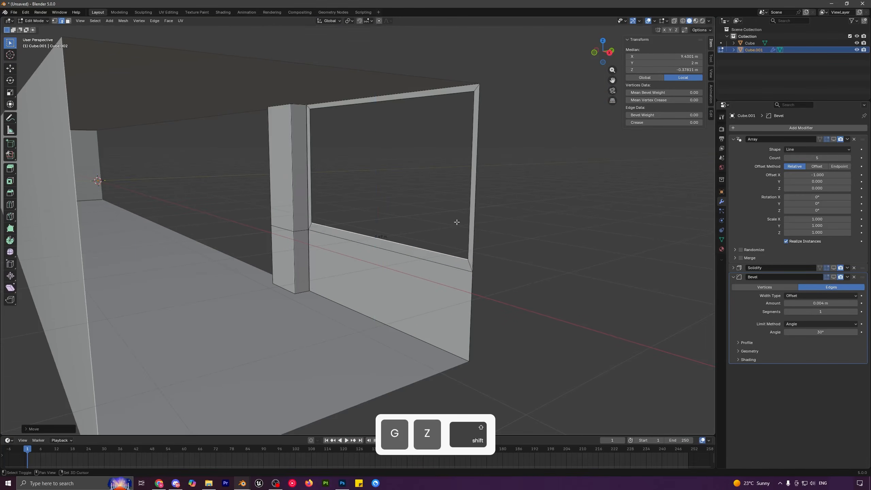
- Move the window's vertical edge nearest the corridor's open end about -0.011 m along X, and return to Object Mode
click(473, 213)
key(g)
key(x)
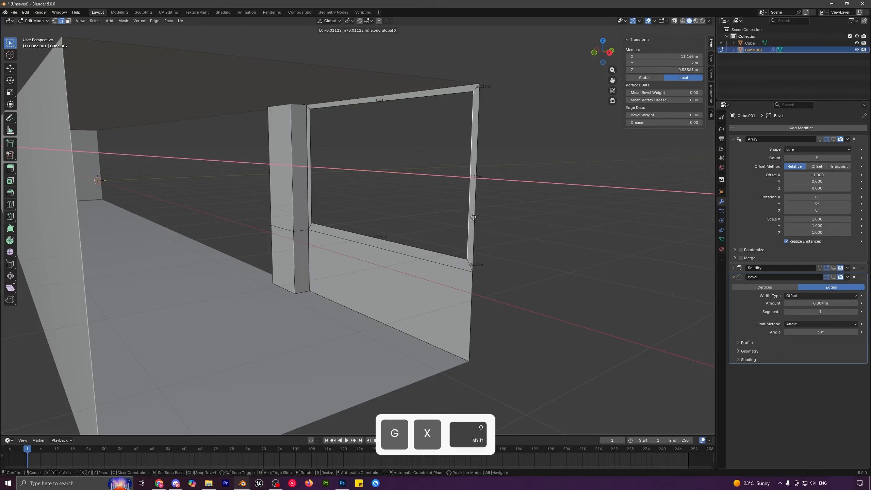
click(472, 217)
key(Tab)
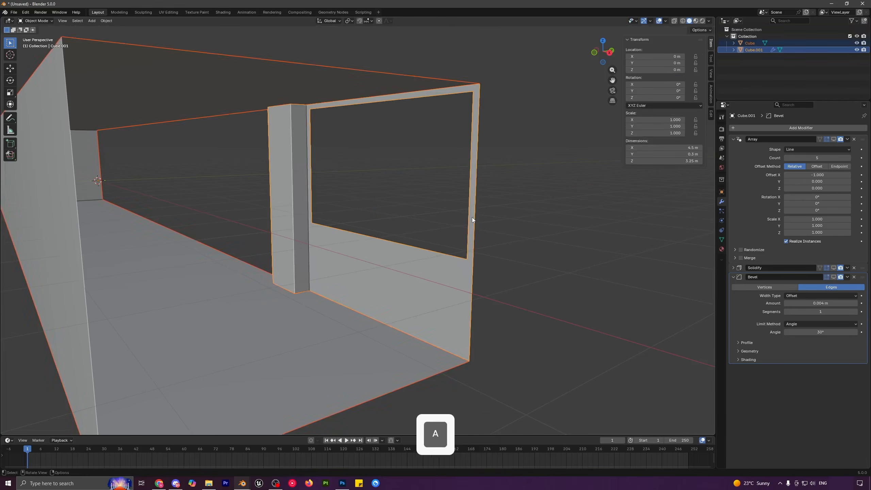
- Deselect all objects and turn viewport display of the Array, Solidify and Bevel modifiers back on
key(a)
key(a)
click(834, 139)
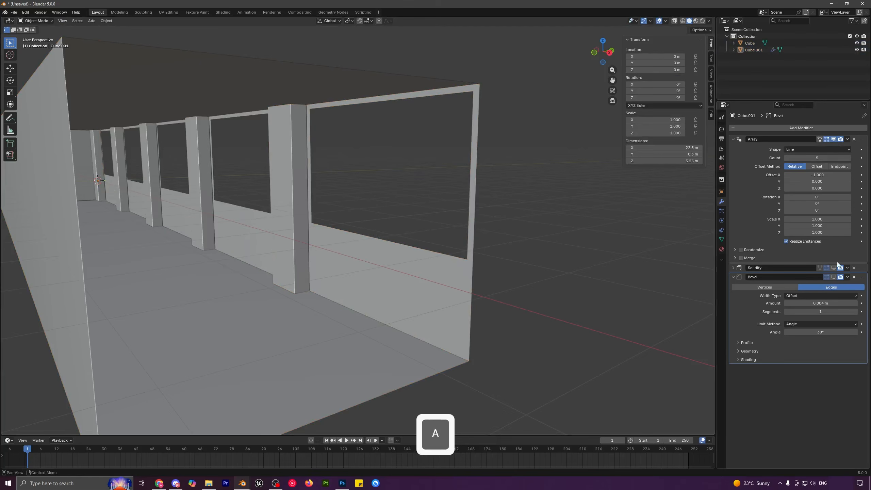
click(834, 268)
click(833, 277)
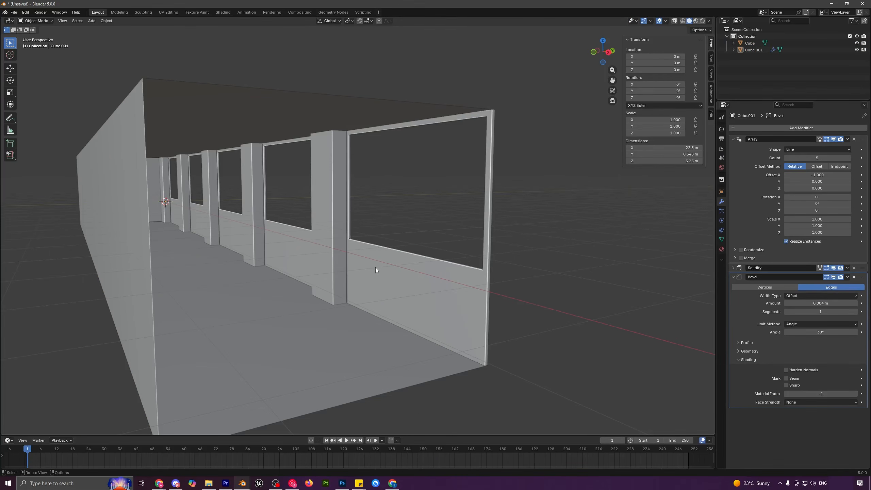
- Duplicate the window opening's edge loop in Edit Mode and move the copy about -0.29 m along Y into the corridor
middle_drag(384, 267, 378, 271)
shift+middle_drag(378, 270, 380, 258)
click(362, 256)
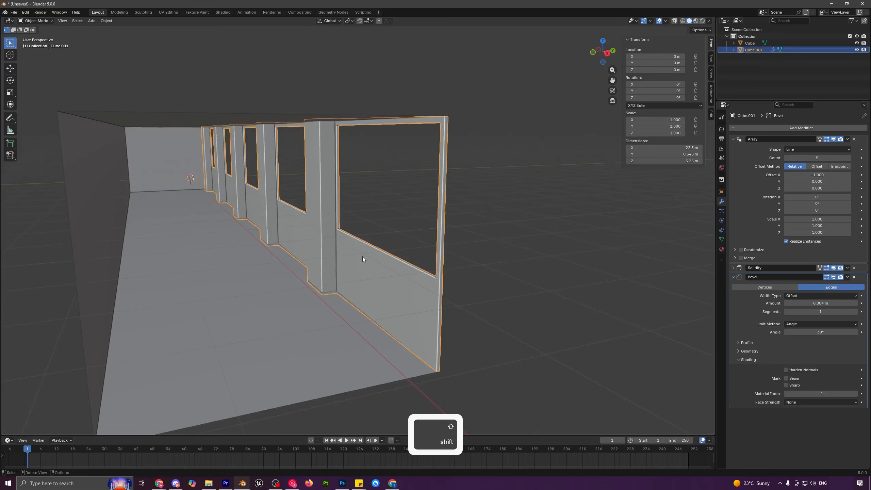
key(Tab)
scroll(346, 226, up, 3)
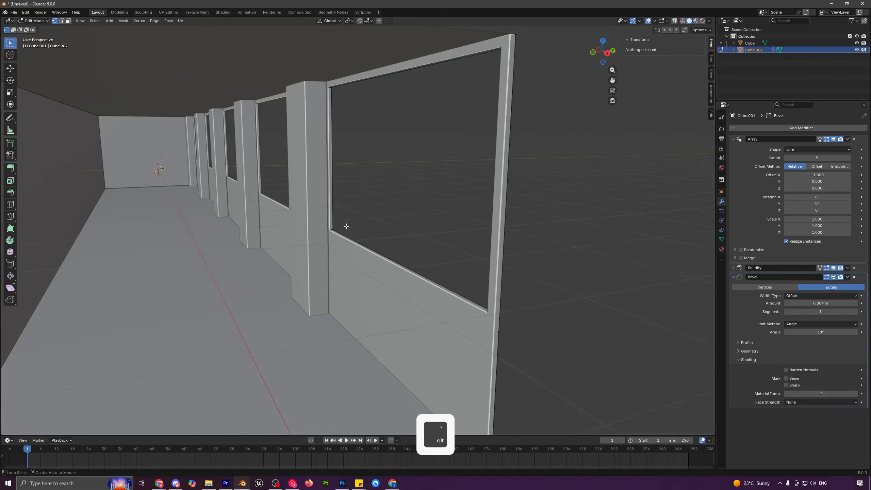
alt+click(337, 232)
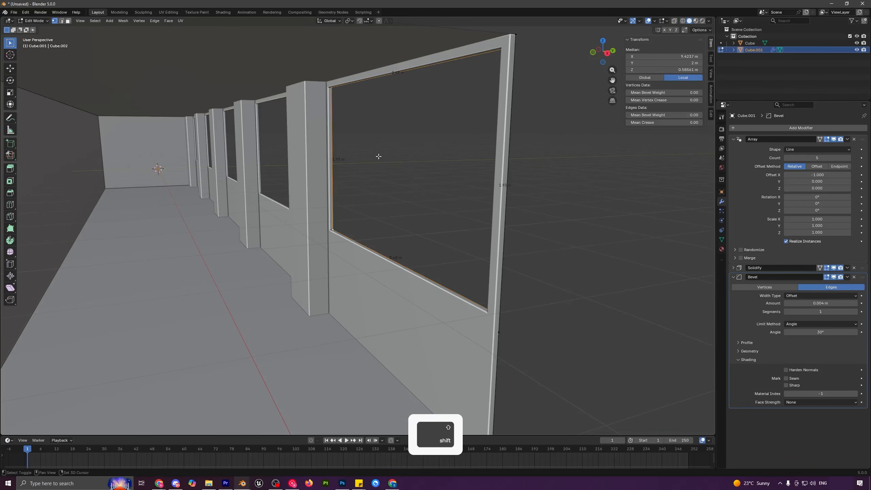
key(shift+d)
key(y)
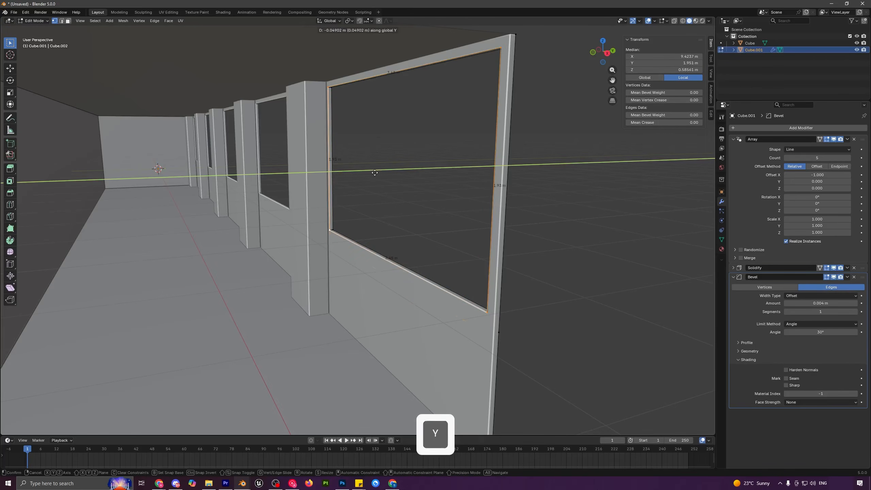
click(354, 181)
- Separate the duplicated window loop into its own object and select it in Object Mode
key(p)
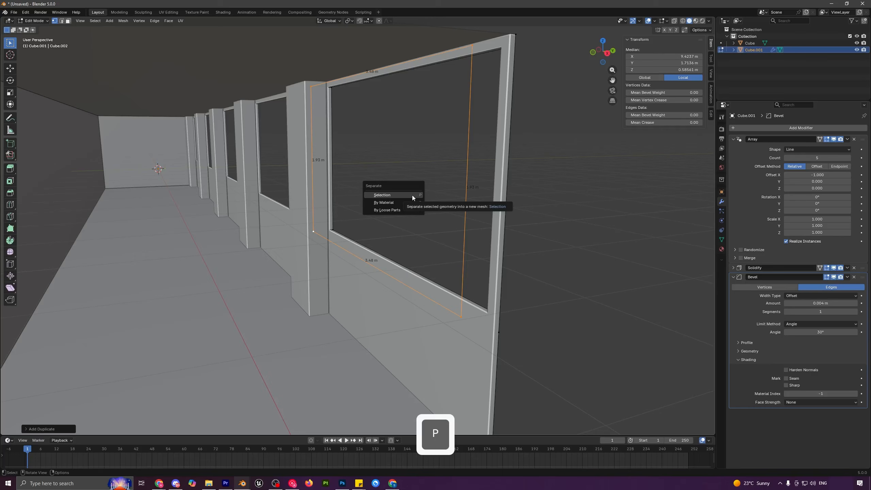
click(412, 195)
key(Tab)
click(463, 192)
key(g)
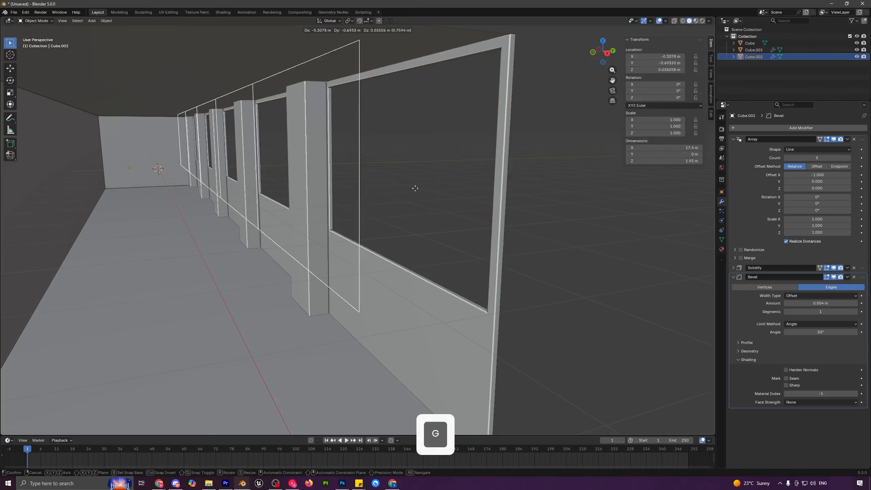
right_click(446, 194)
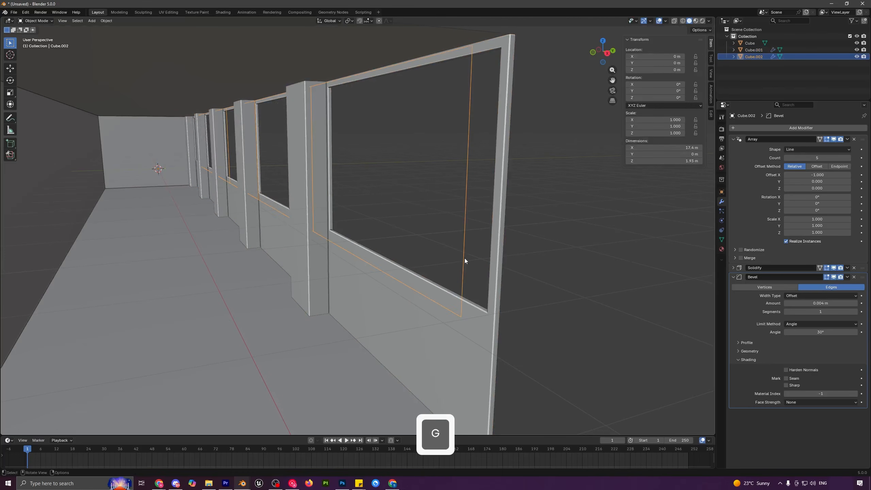
- Remove the Array modifier from the separated window loop and fill the loop with a face
click(854, 139)
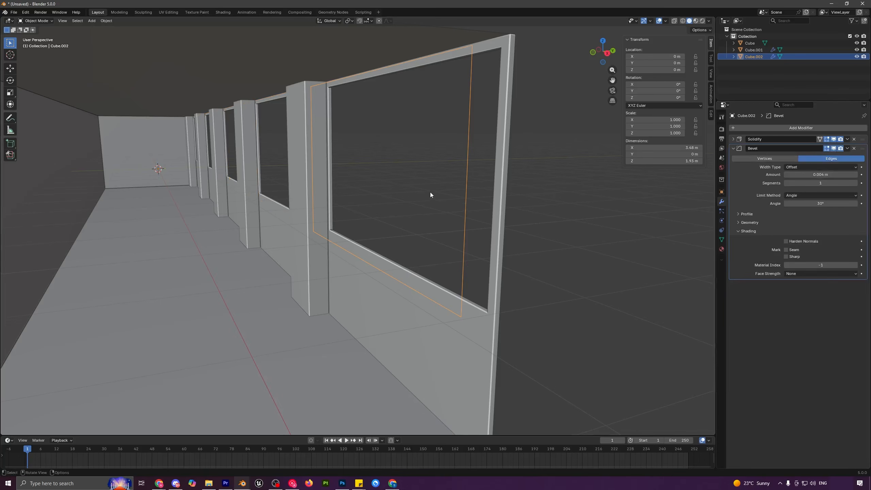
key(Tab)
key(a)
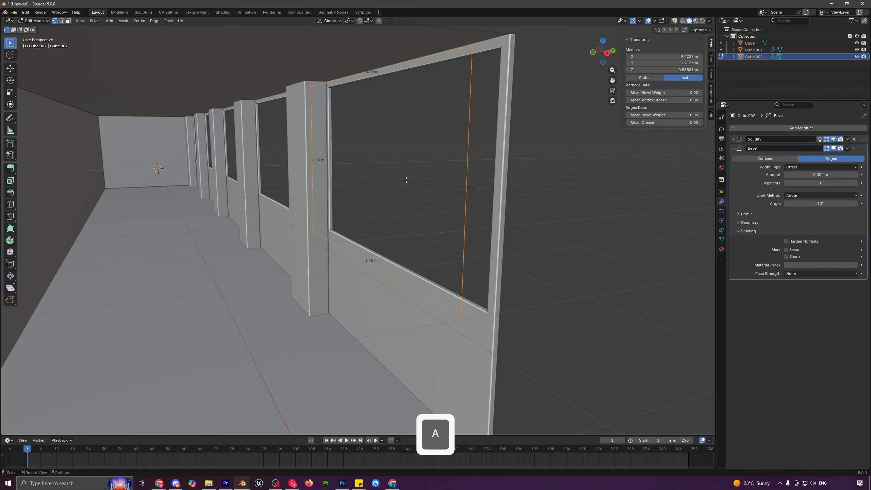
key(f)
key(Tab)
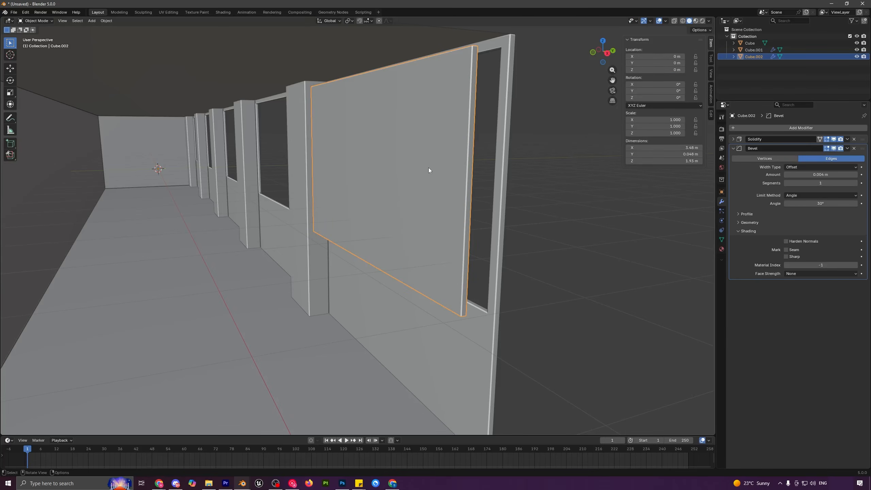
key(g)
right_click(384, 197)
scroll(385, 197, down, 6)
key(g)
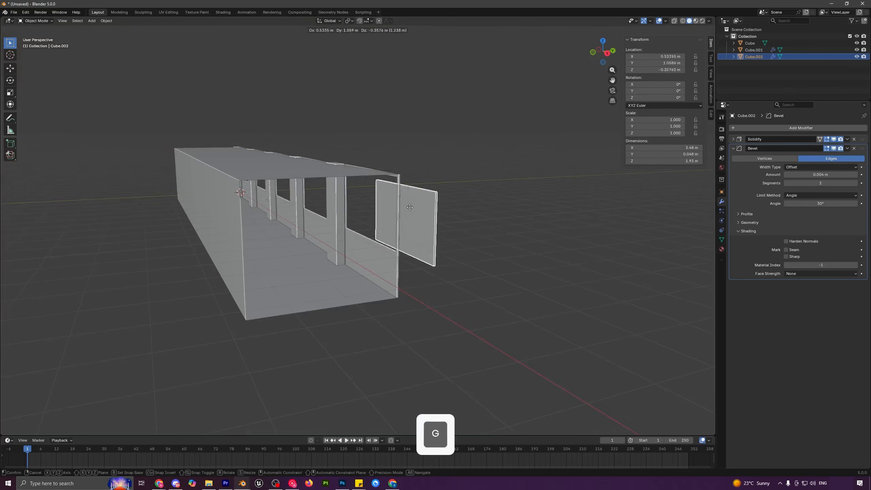
click(502, 127)
key(r)
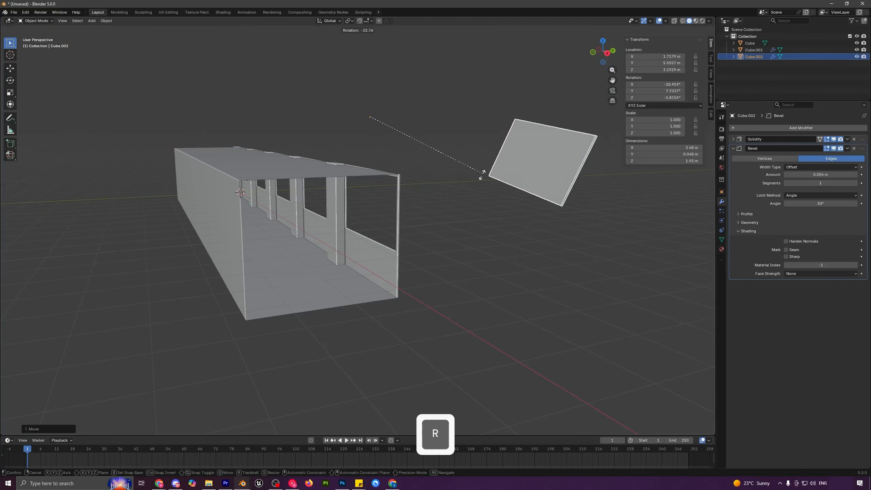
right_click(477, 146)
key(ctrl+z)
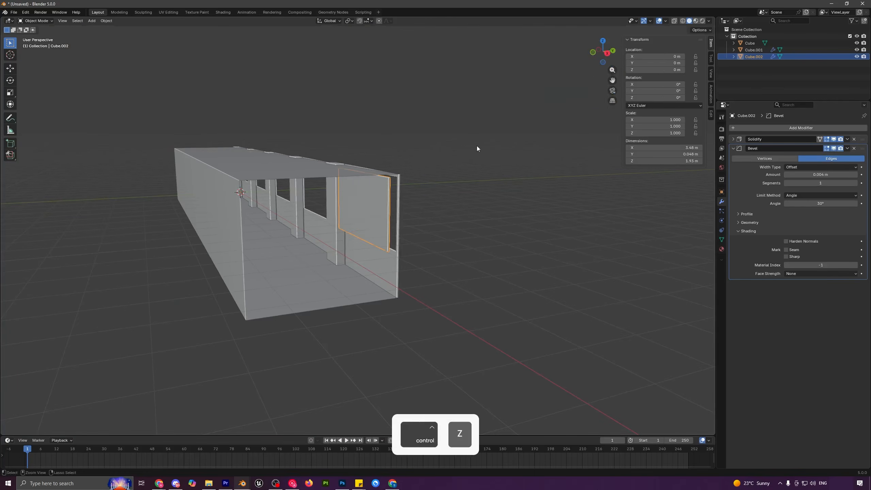
- Set the window pane object's origin to its geometry
scroll(379, 226, up, 3)
click(106, 21)
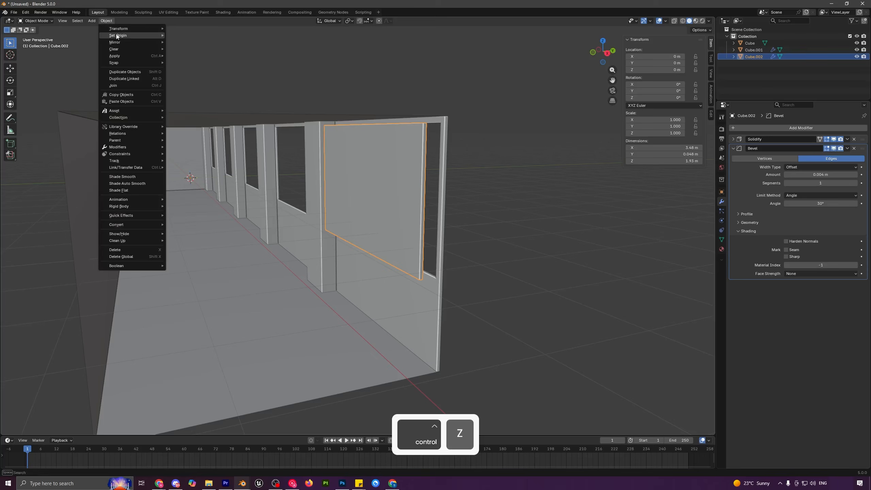
mouse_move(147, 35)
click(192, 42)
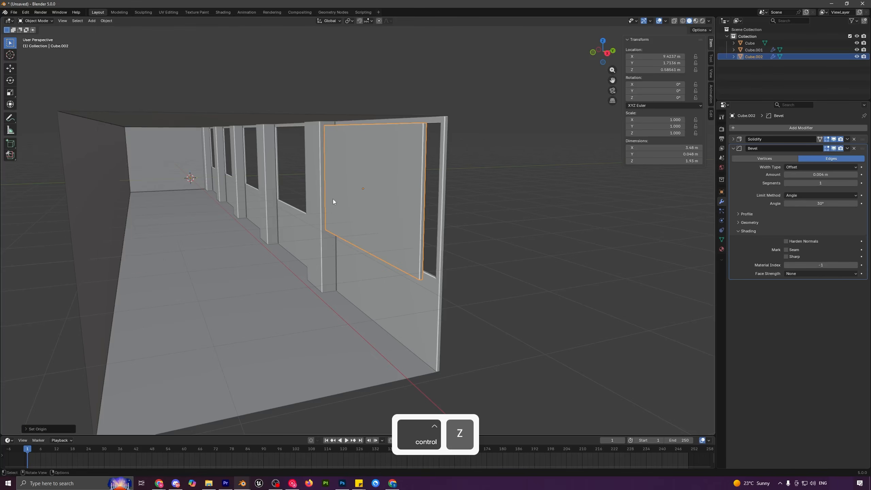
- Isolate the window pane in local view and add one centred vertical loop cut through it
middle_drag(333, 199, 422, 160)
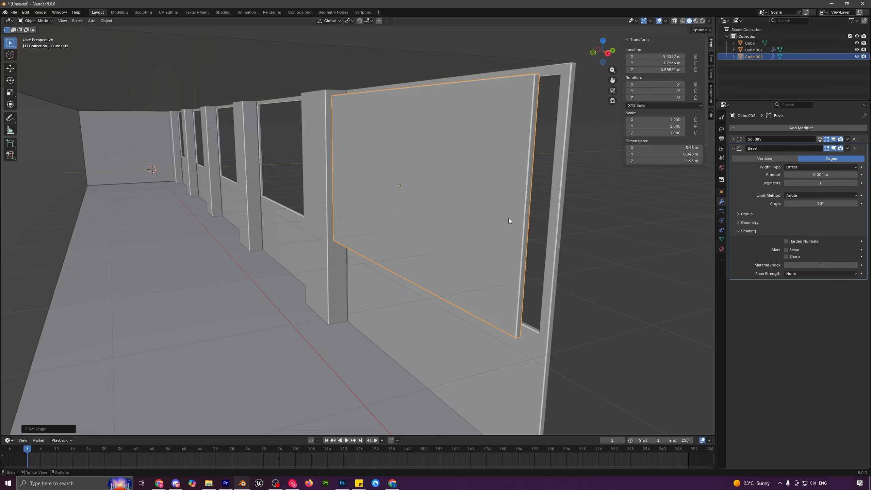
key(KP_Divide)
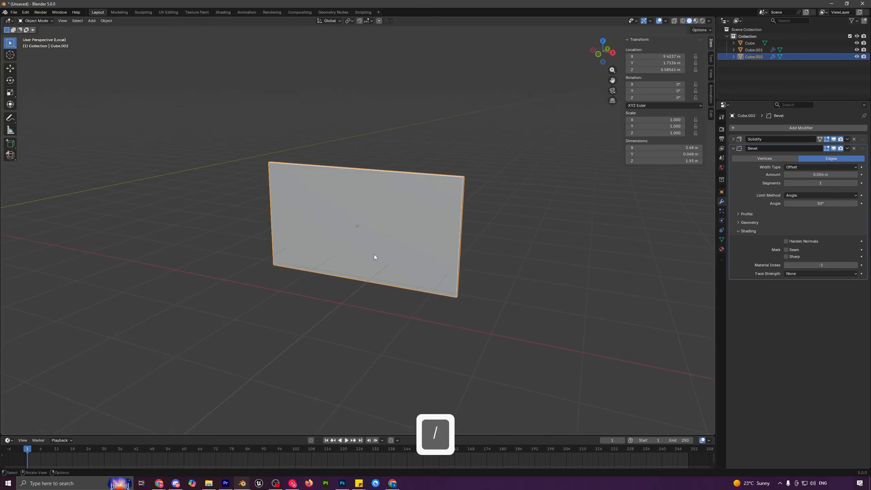
scroll(364, 216, up, 2)
middle_drag(373, 233, 392, 234)
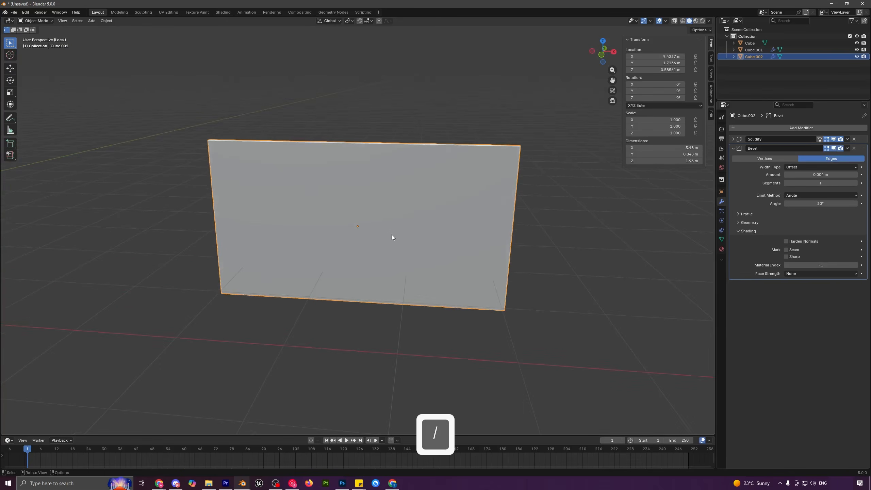
key(Tab)
key(ctrl+r)
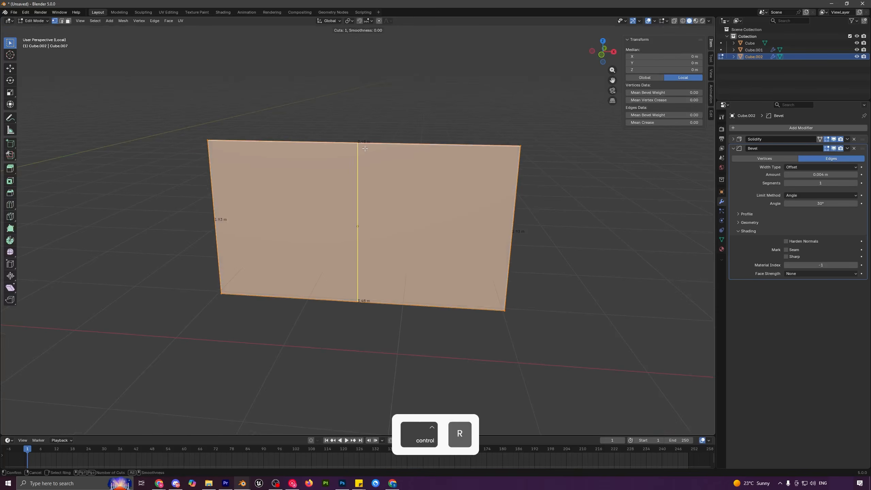
click(360, 158)
right_click(456, 173)
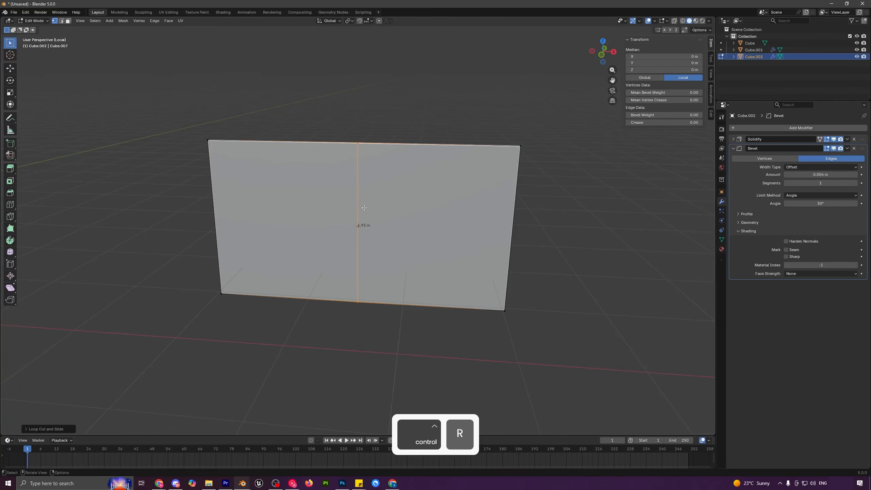
- Delete the outer vertices on the pane's positive-X side, leaving only the half on the negative-X side of the centre cut
drag(455, 97, 582, 376)
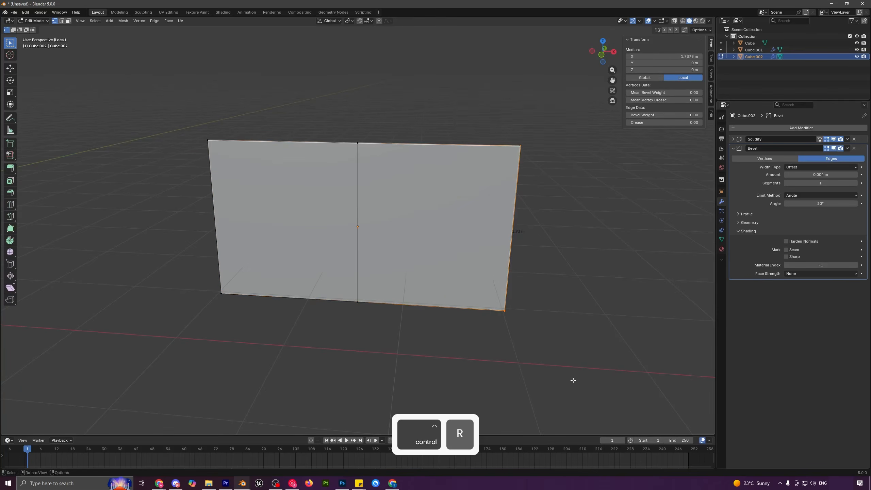
key(x)
click(468, 79)
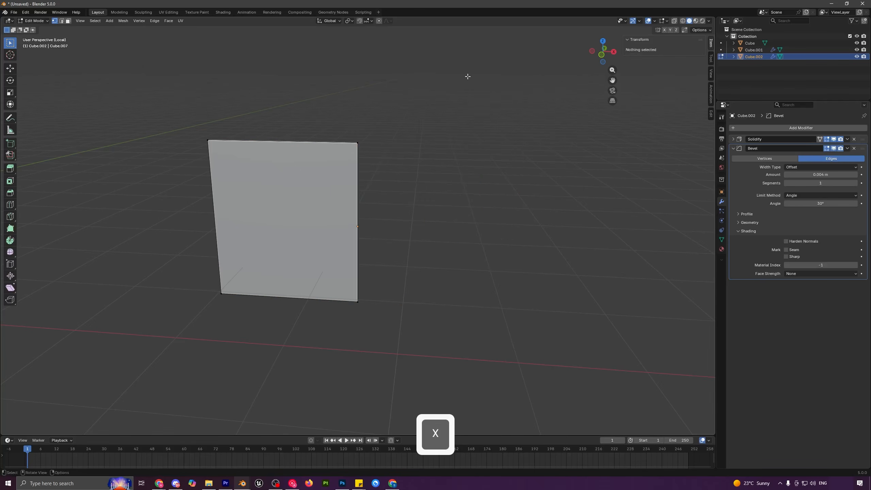
- Add a Mirror modifier on the X axis to the half pane and place it first in the modifier stack
key(Tab)
click(771, 127)
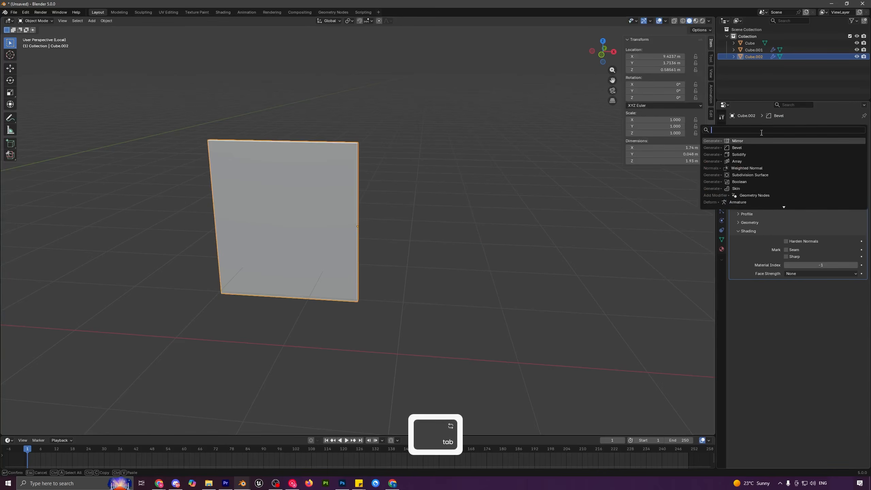
click(738, 144)
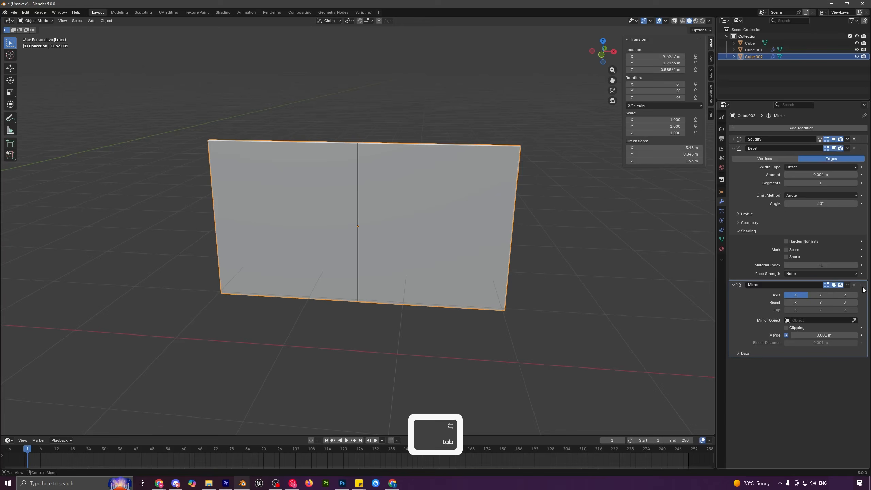
drag(862, 286, 859, 125)
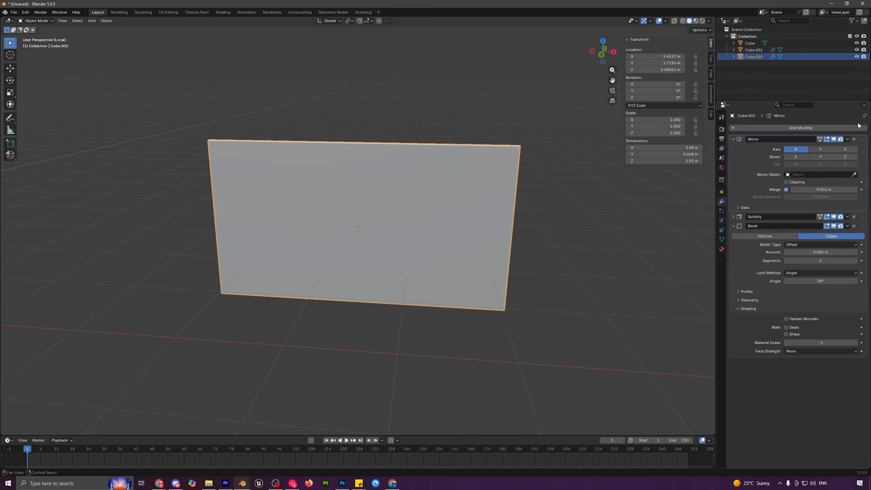
- Move the half pane's centre edge about -0.0036 m along X to leave a narrow gap between the mirrored halves
scroll(393, 191, up, 1)
key(Tab)
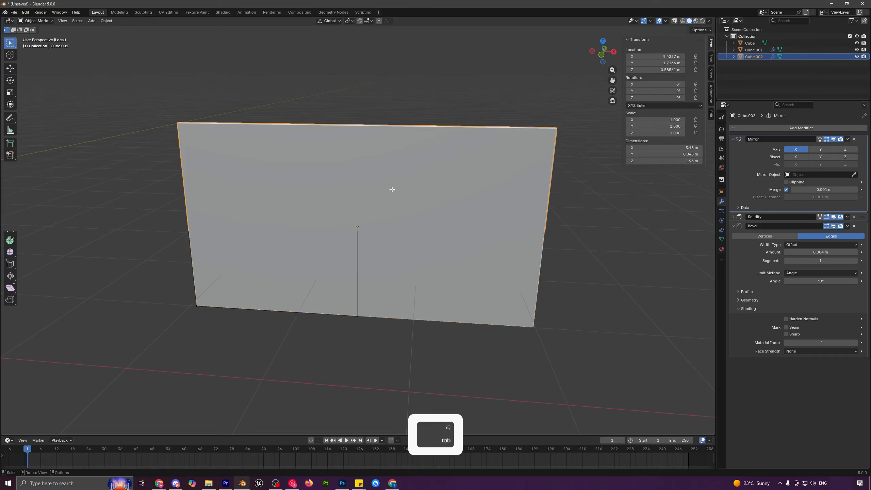
key(2)
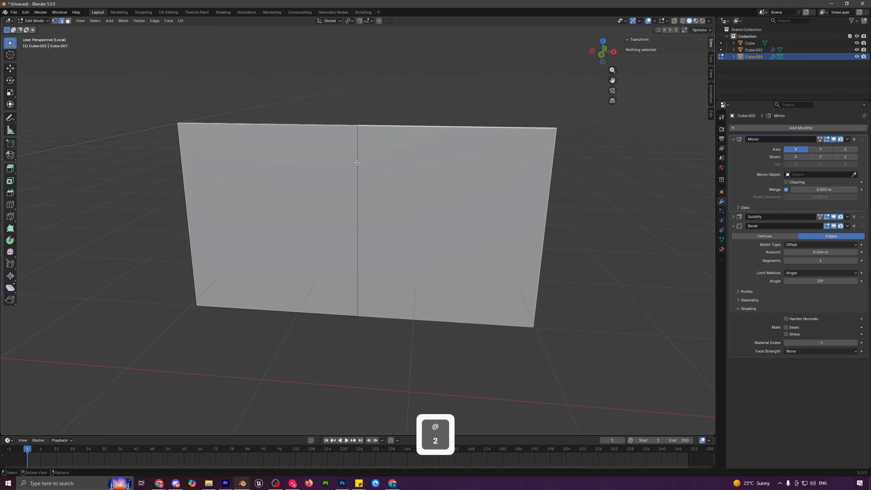
click(360, 151)
middle_drag(360, 151, 369, 172)
key(g)
key(x)
key(shift)
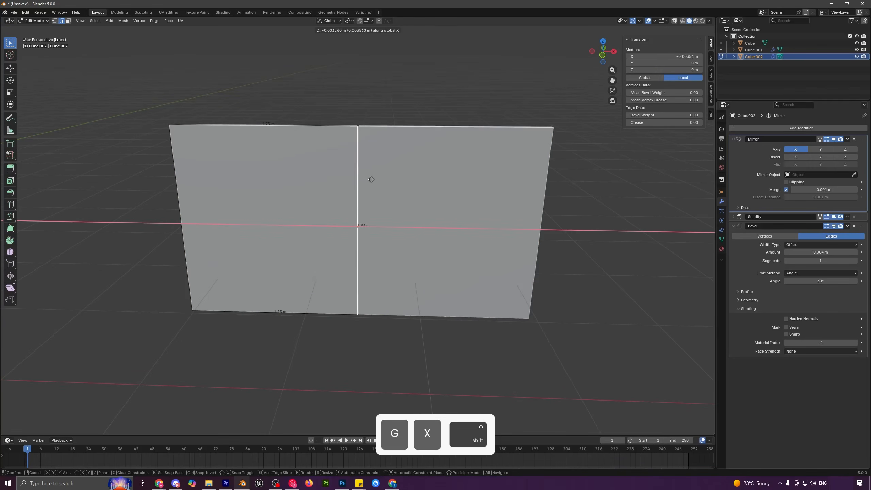
click(372, 179)
key(Tab)
key(alt+a)
scroll(399, 231, down, 2)
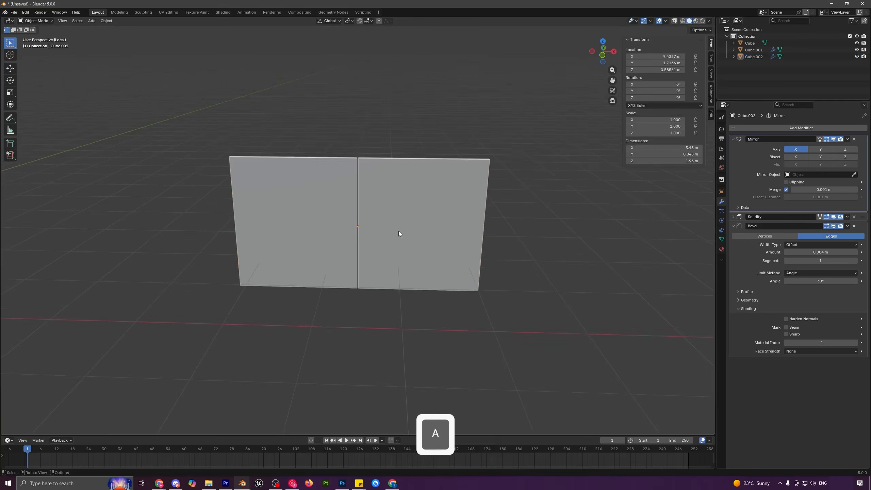
- Inset the half pane's face by about 0.03 m and delete the inner face to form a window frame
key(Tab)
scroll(360, 227, up, 3)
key(3)
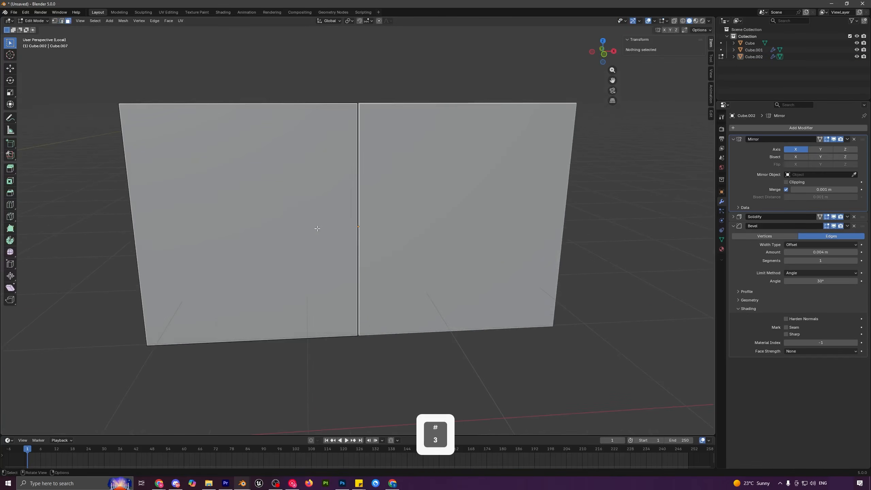
click(287, 204)
middle_drag(287, 204, 460, 219)
key(i)
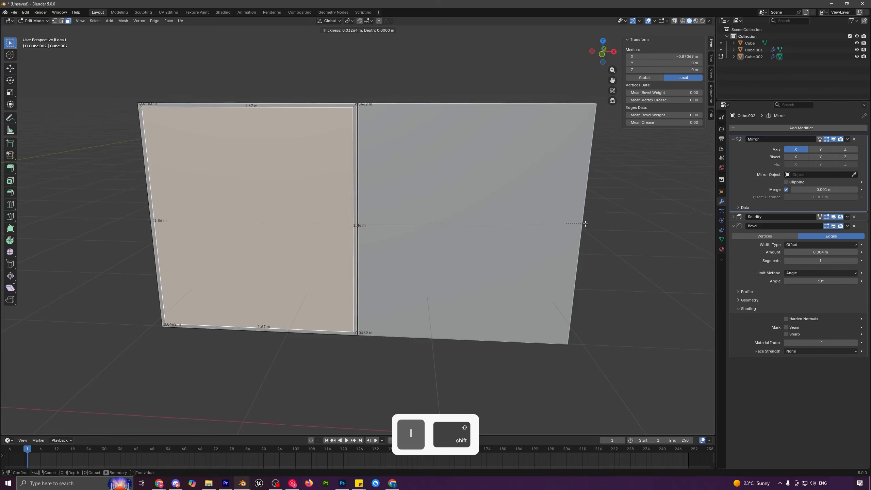
click(584, 224)
key(x)
click(423, 162)
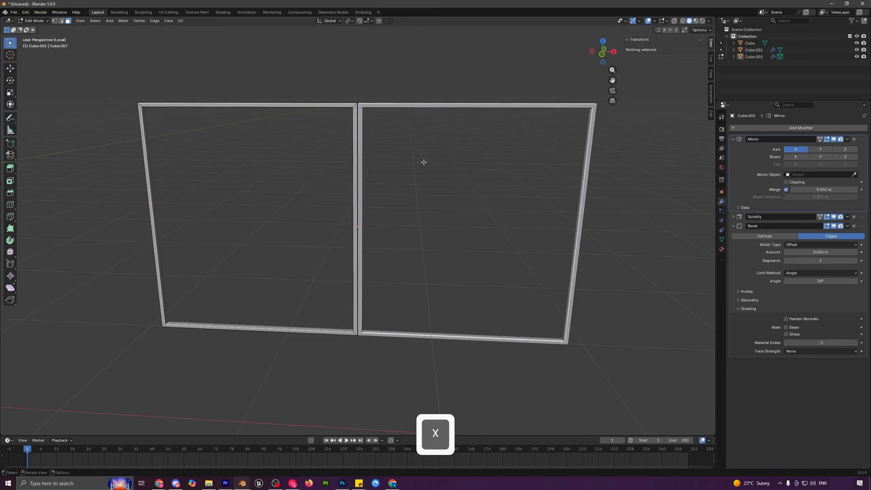
key(Tab)
key(a)
scroll(422, 180, down, 6)
middle_drag(406, 238, 362, 250)
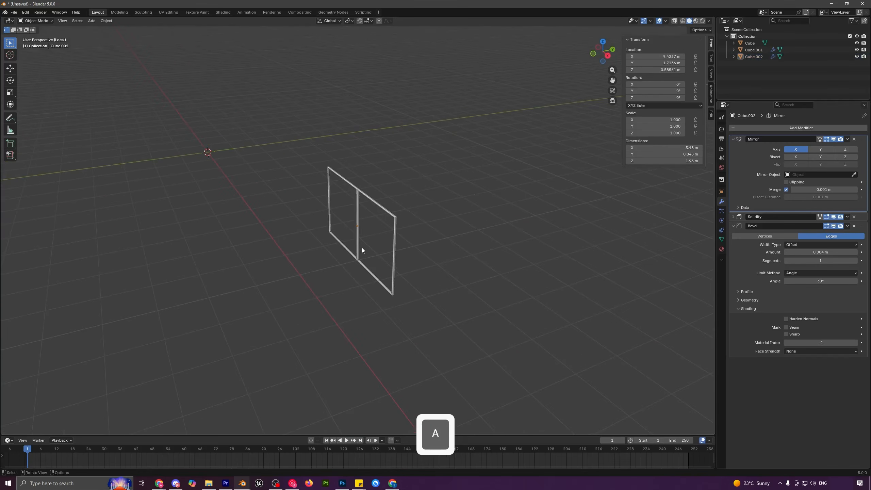
- Leave local view and move the window frame about 0.245 m along Y into the wall opening
key(slash)
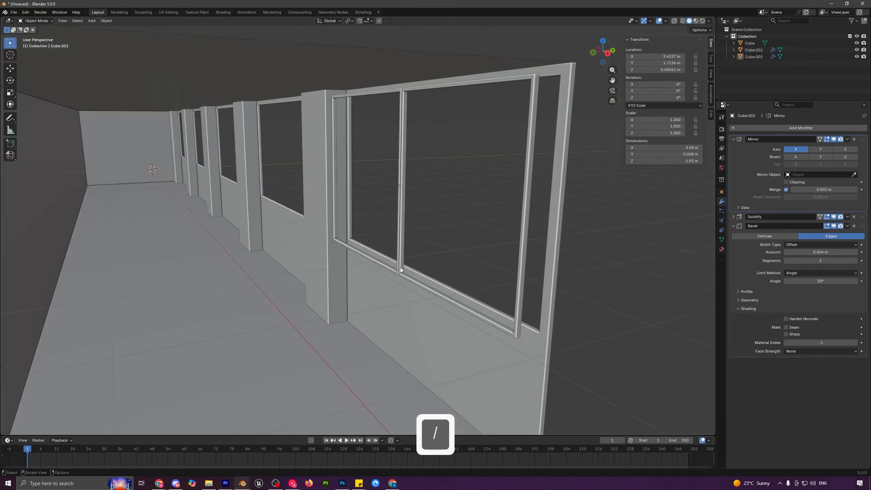
click(400, 165)
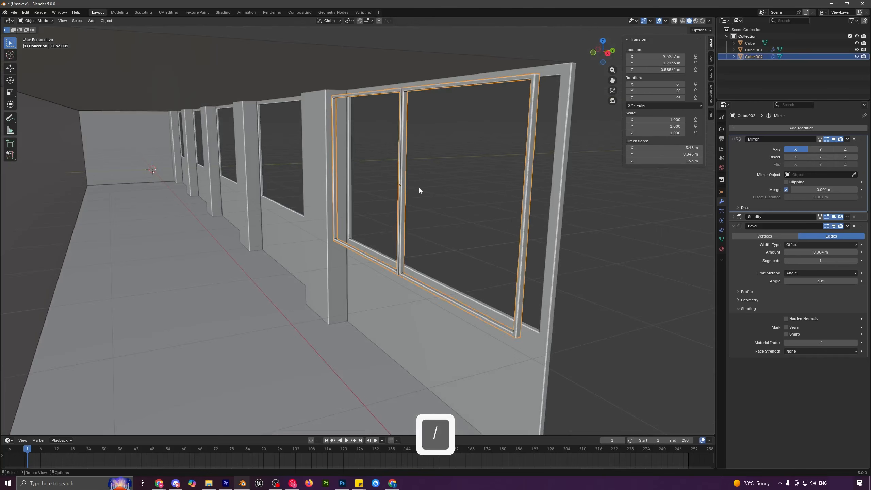
key(g)
key(x)
key(y)
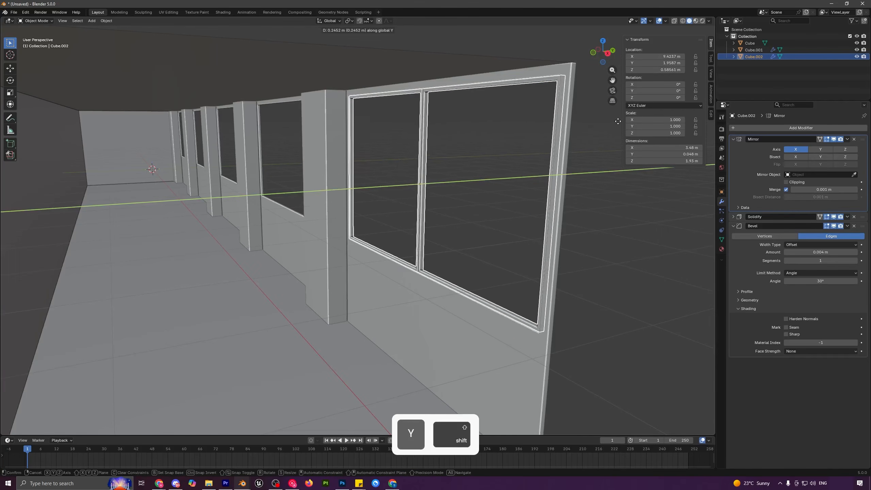
shift+click(618, 121)
- Adjust the Solidify modifier settings of the pillar-and-window wall
click(545, 340)
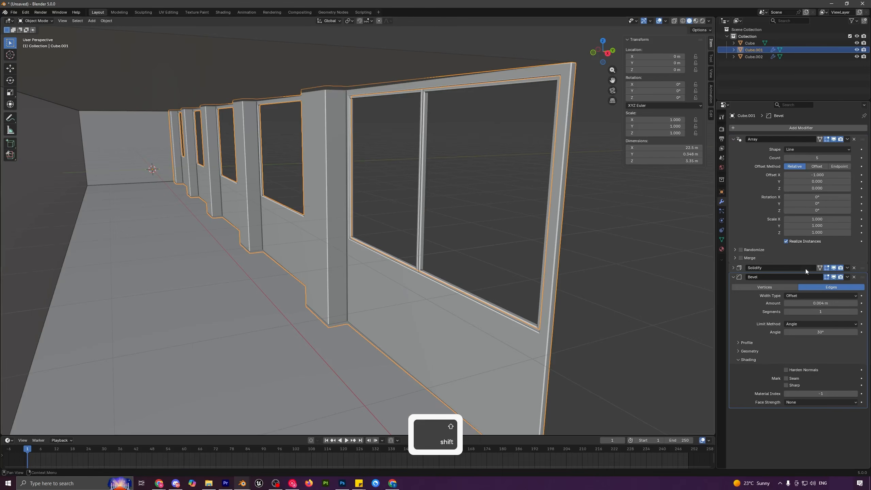
click(733, 268)
drag(819, 303, 831, 303)
key(alt+a)
middle_drag(444, 231, 426, 211)
scroll(488, 196, up, 1)
shift+middle_drag(487, 196, 405, 146)
- Add an Array modifier to the window frame and place it first in the modifier stack
click(412, 144)
click(734, 139)
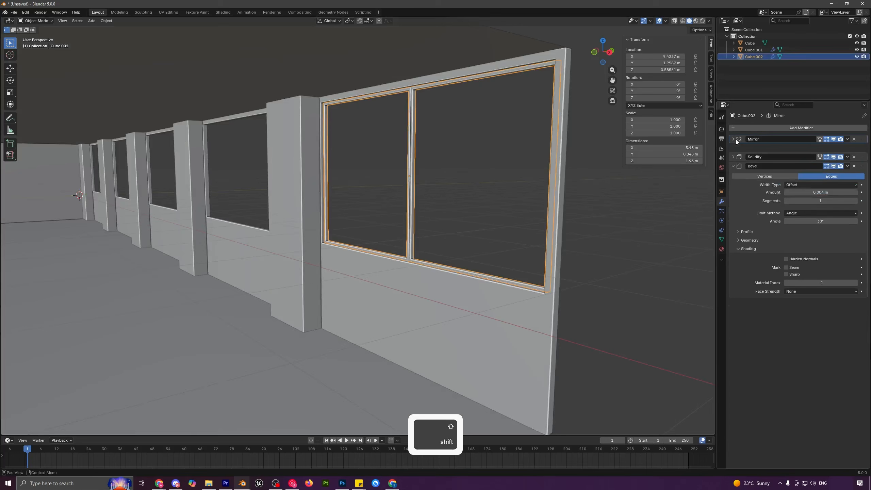
click(755, 128)
click(754, 127)
click(749, 162)
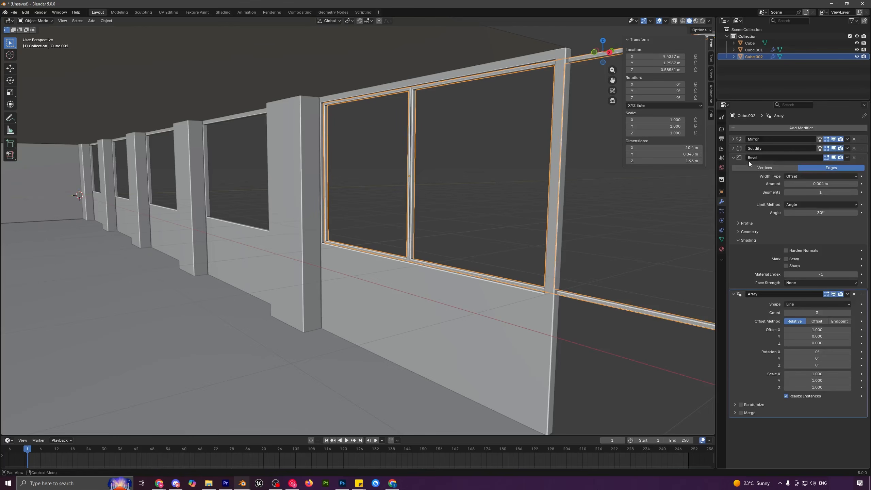
drag(863, 297, 863, 141)
- Try relative X offsets of -2.563 and -4.563 on the window frame's Array modifier
drag(817, 174, 744, 174)
scroll(457, 247, down, 4)
middle_drag(424, 203, 311, 216)
scroll(311, 216, down, 3)
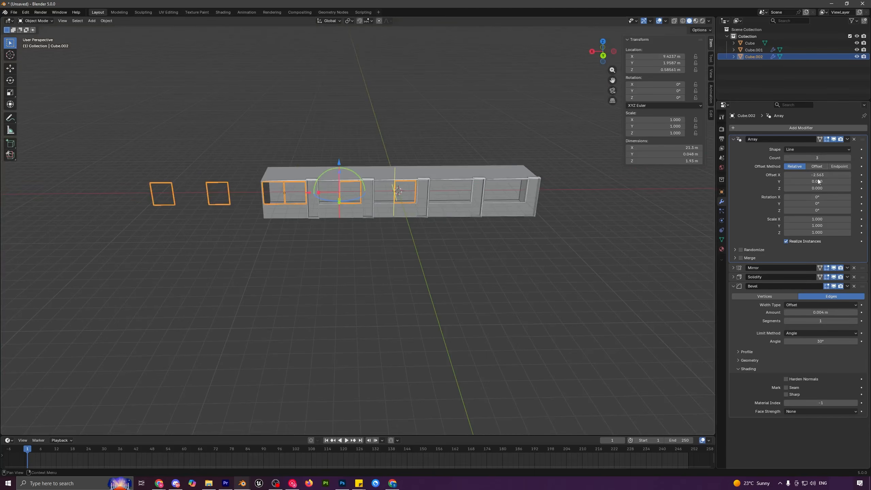
mouse_move(817, 174)
mouse_down()
mouse_move(795, 175)
mouse_move(806, 174)
mouse_up()
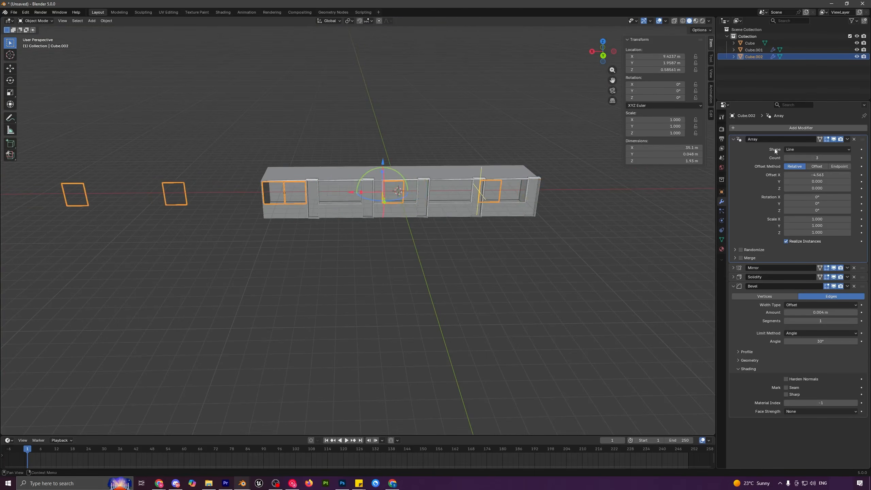
- Reorder the window frame's modifiers so that the Array comes directly after the Mirror
click(734, 139)
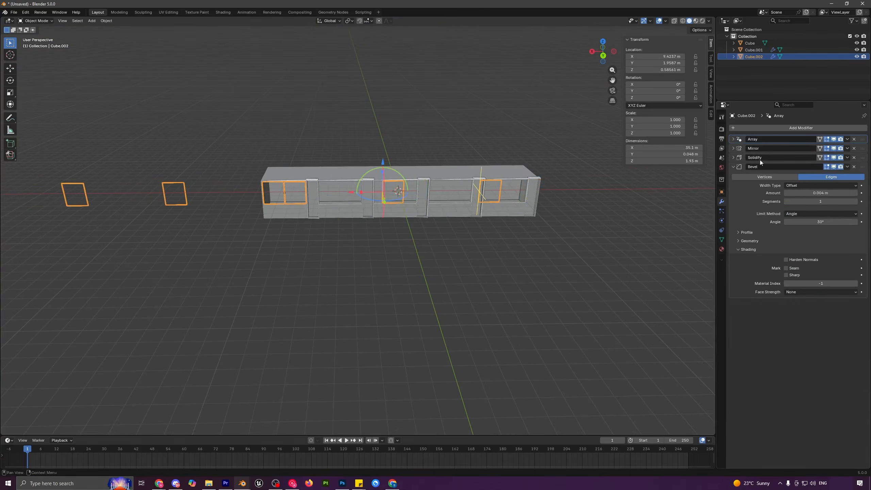
drag(865, 143, 863, 151)
shift+middle_drag(586, 214, 537, 220)
- Set the window frame Array's relative X offset to -1.293 and its count to 5
click(734, 148)
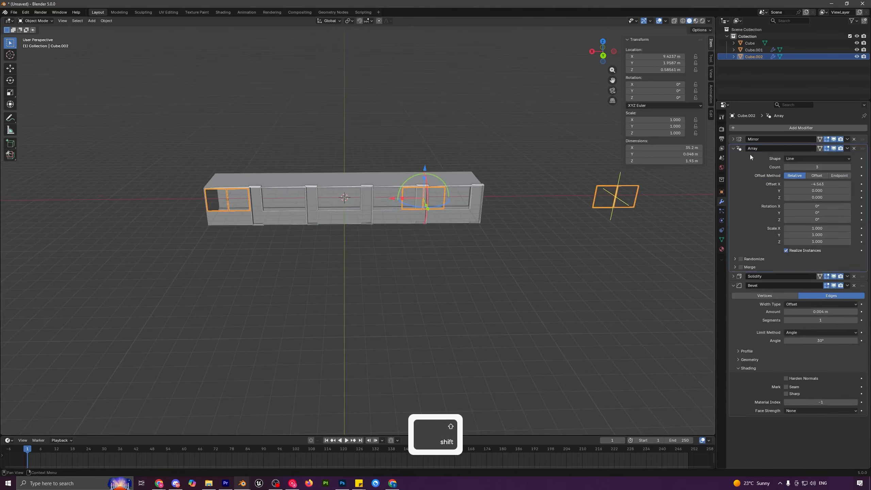
mouse_move(817, 184)
mouse_down()
mouse_move(809, 184)
mouse_move(846, 184)
mouse_move(817, 184)
mouse_up()
scroll(429, 209, up, 4)
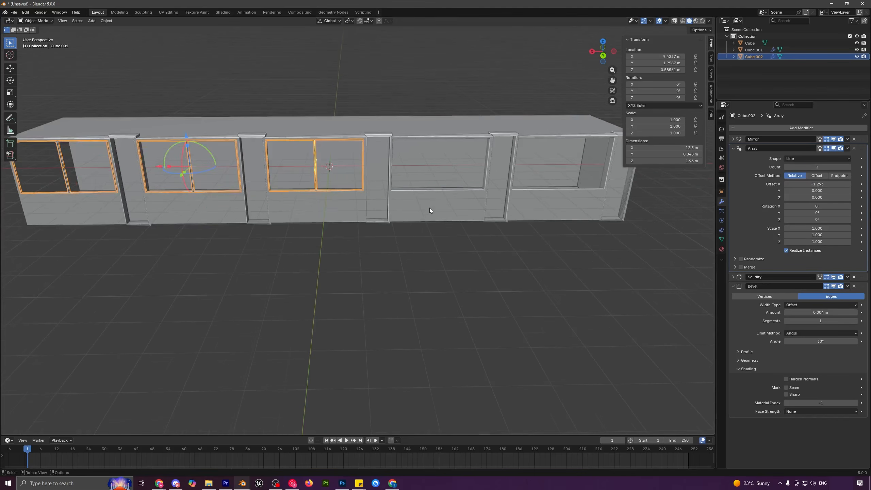
click(849, 167)
click(848, 167)
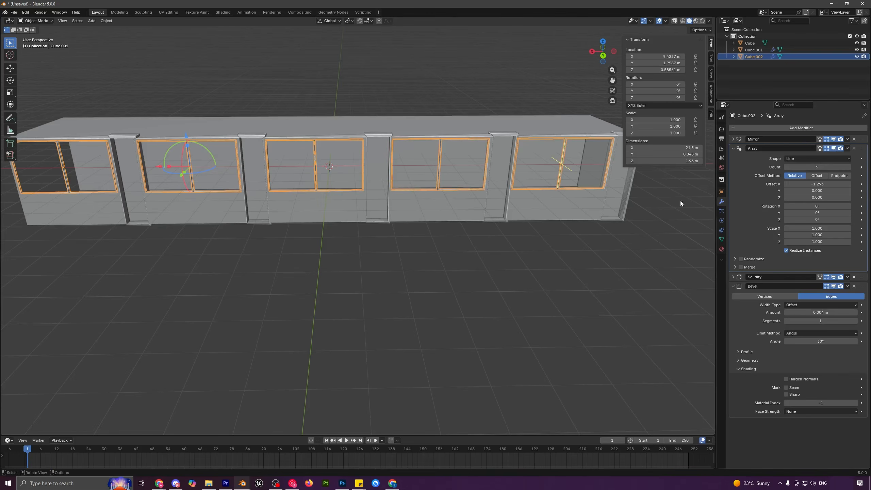
- Examine how the arrayed window frames align with the wall openings in a front orthographic wireframe view
middle_drag(506, 210, 489, 211)
middle_drag(475, 255, 489, 241)
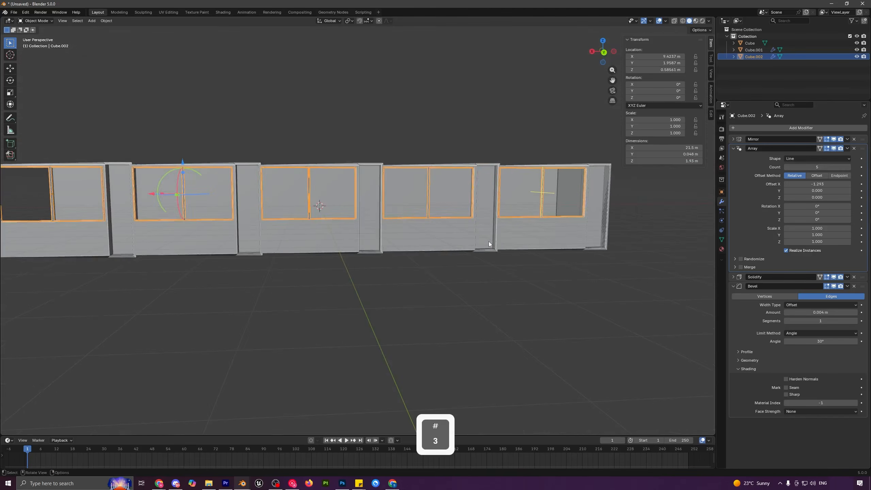
key(KP_3)
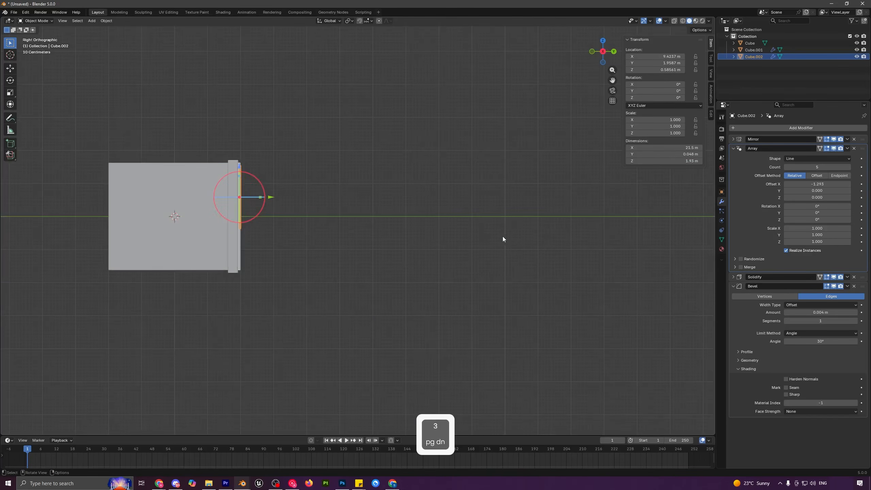
key(KP_1)
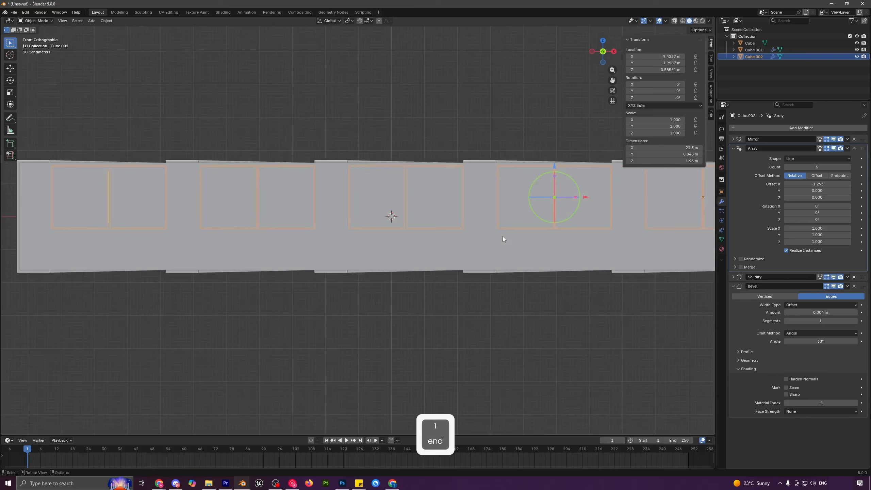
click(673, 22)
shift+middle_drag(132, 221, 402, 222)
scroll(402, 222, up, 6)
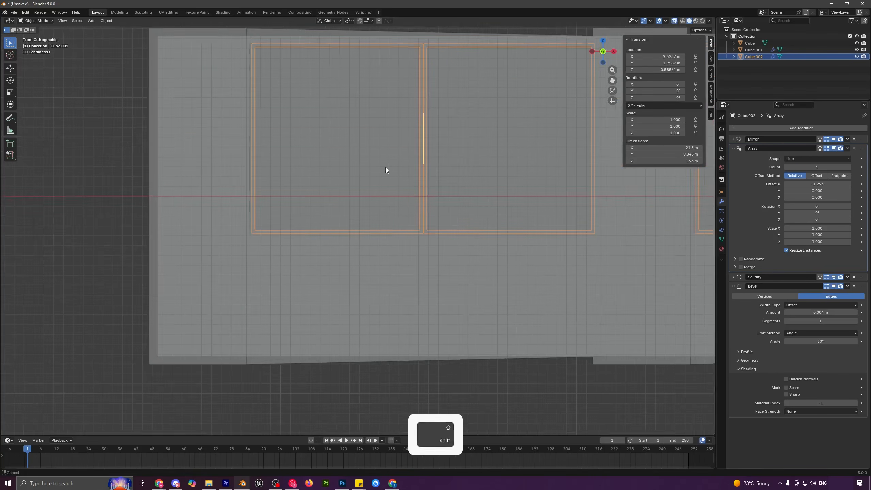
shift+middle_drag(385, 167, 419, 263)
scroll(573, 101, up, 2)
click(682, 21)
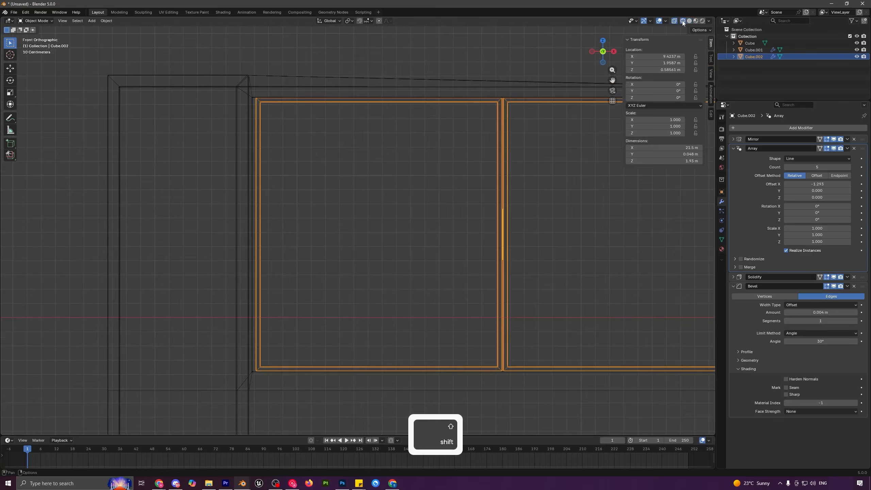
- Set the window frame Array's relative X offset to -1.295, checking the far frame against its opening
shift+middle_drag(386, 139, 445, 174)
scroll(397, 181, up, 3)
scroll(397, 180, up, 1)
shift+middle_drag(318, 111, 372, 164)
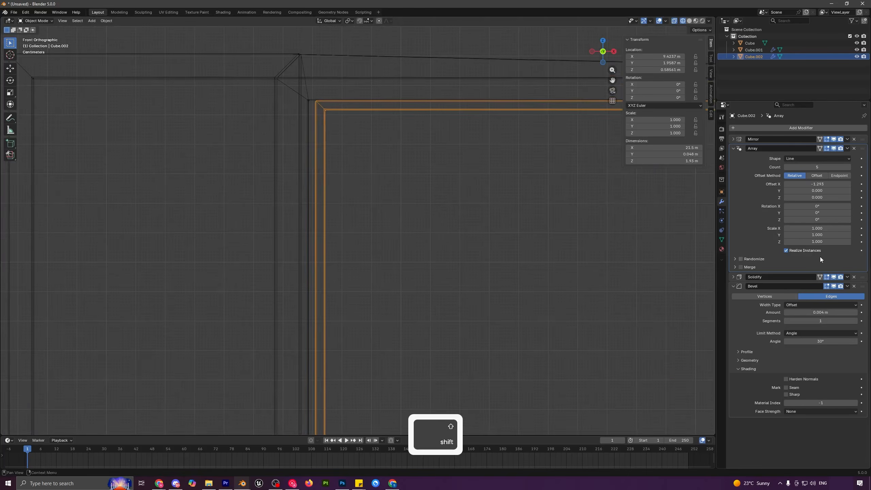
shift+drag(817, 184, 810, 184)
scroll(426, 241, down, 7)
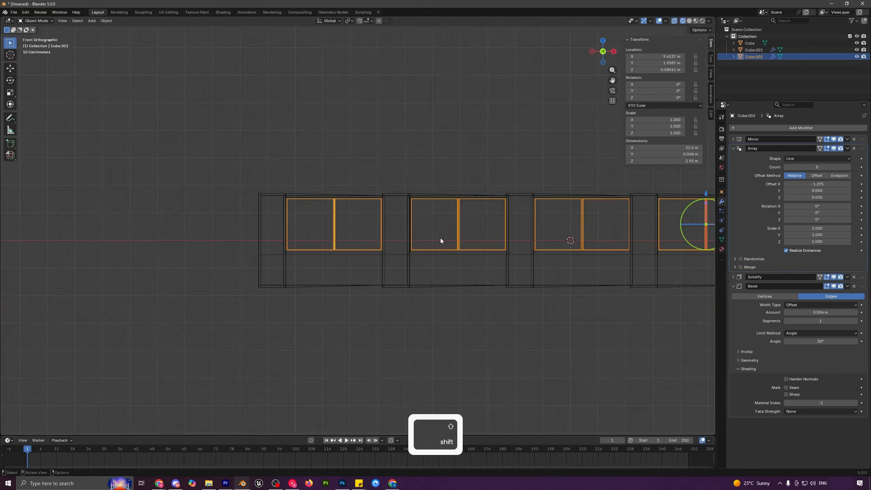
- Display the corridor in solid shading with X-ray off and deselect everything
mouse_move(441, 238)
middle_down()
mouse_move(419, 262)
mouse_move(417, 252)
mouse_move(444, 232)
middle_up()
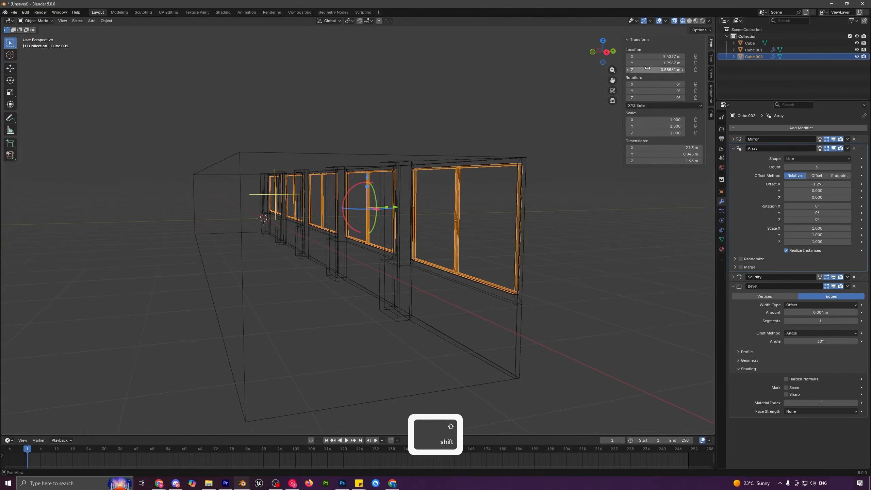
click(689, 21)
click(674, 21)
key(a)
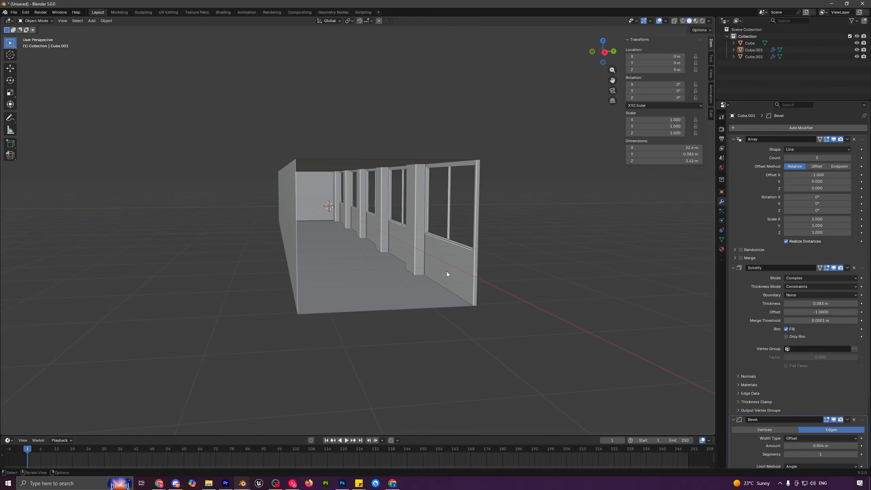
middle_drag(447, 271, 427, 268)
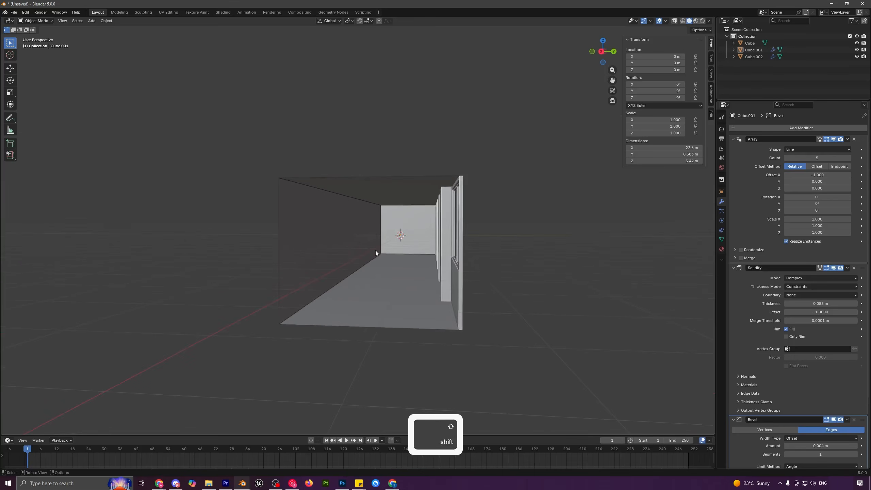
middle_drag(403, 244, 413, 308)
- Isolate the pillar-and-window wall in local view and look it over from several sides
click(421, 314)
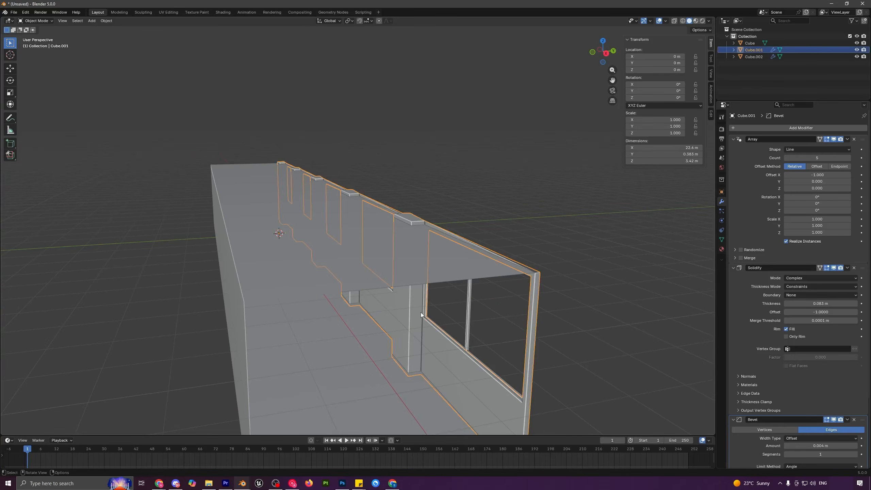
key(slash)
middle_drag(421, 272, 463, 291)
scroll(463, 291, up, 5)
shift+middle_drag(515, 278, 404, 279)
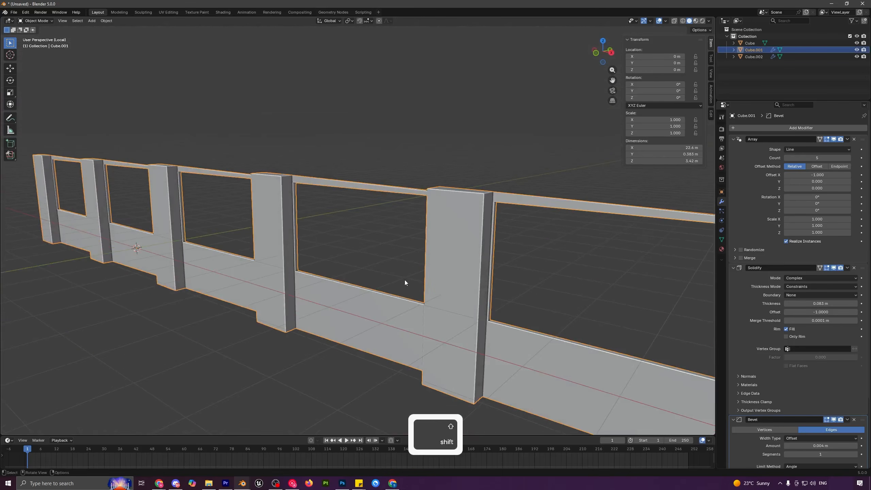
middle_drag(345, 194, 390, 186)
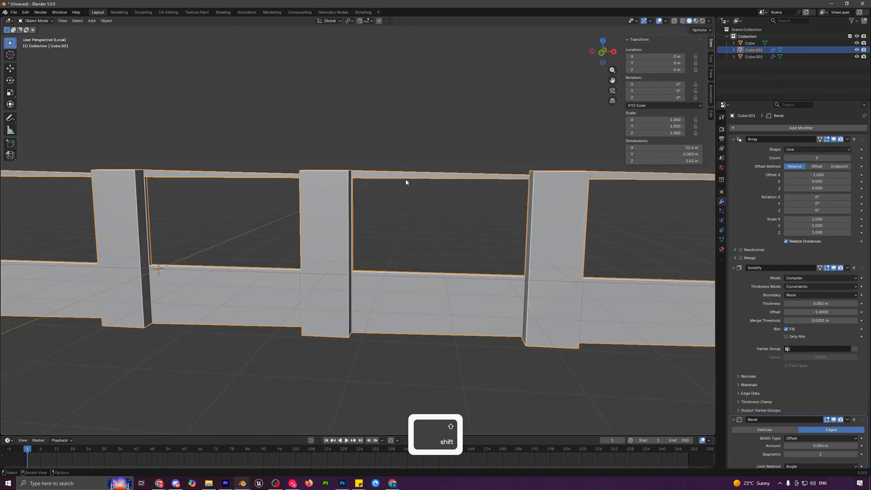
middle_drag(525, 209, 318, 280)
- Delete the top and bottom cap faces of the wall's pillar in Edit Mode
key(Tab)
shift+middle_drag(376, 285, 444, 289)
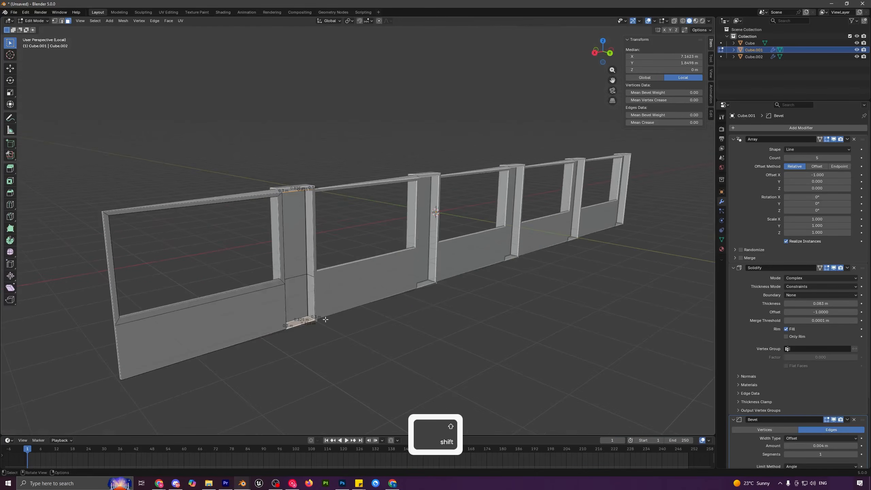
middle_drag(355, 381, 364, 369)
click(364, 369)
scroll(301, 240, up, 1)
middle_drag(297, 240, 301, 221)
scroll(301, 221, up, 2)
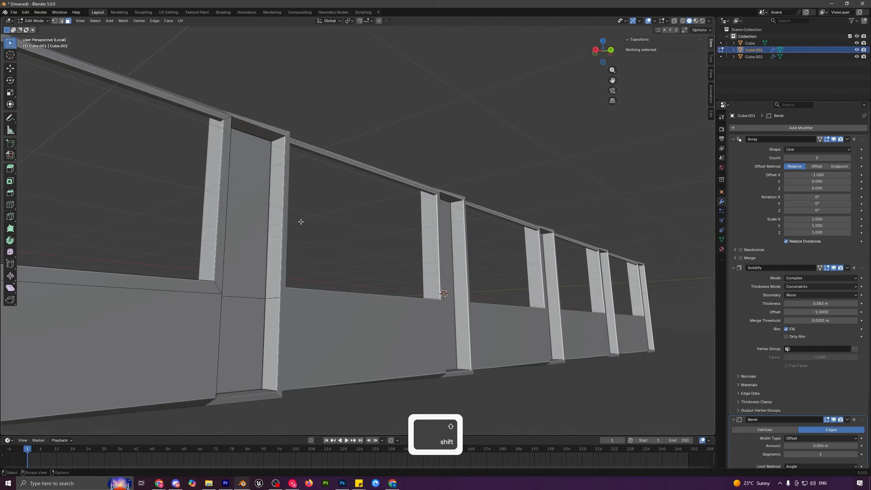
shift+click(263, 131)
middle_drag(263, 131, 475, 163)
shift+click(357, 328)
key(x)
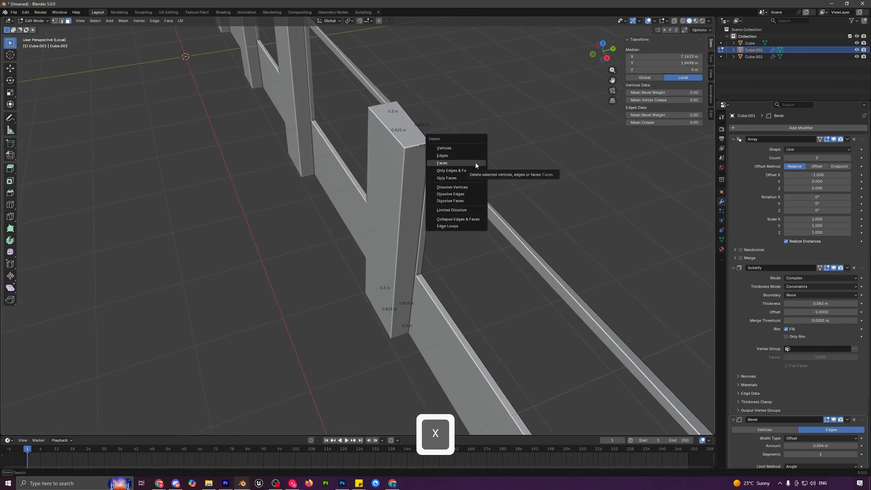
click(475, 163)
- Return the wall to Object Mode and leave local view to show the whole corridor
key(Tab)
scroll(387, 200, down, 4)
middle_drag(317, 183, 493, 234)
shift+middle_drag(337, 209, 474, 253)
middle_drag(352, 230, 370, 233)
shift+middle_drag(303, 248, 448, 253)
key(slash)
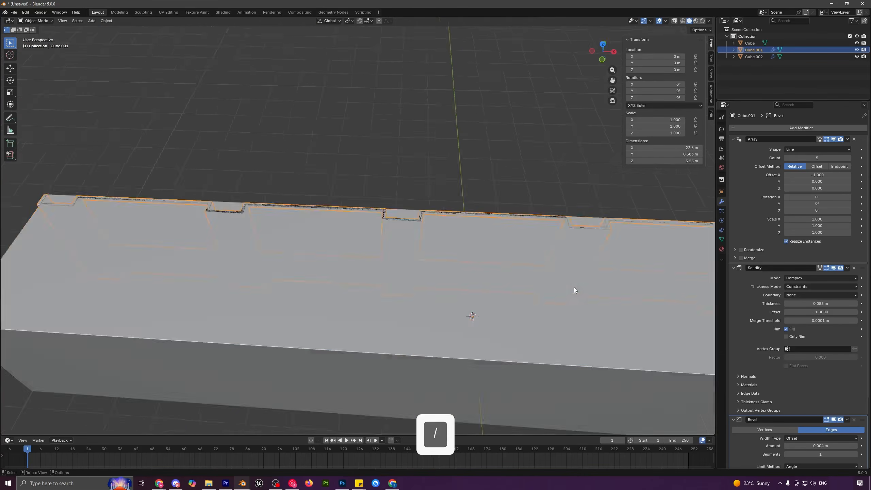
middle_drag(490, 260, 321, 260)
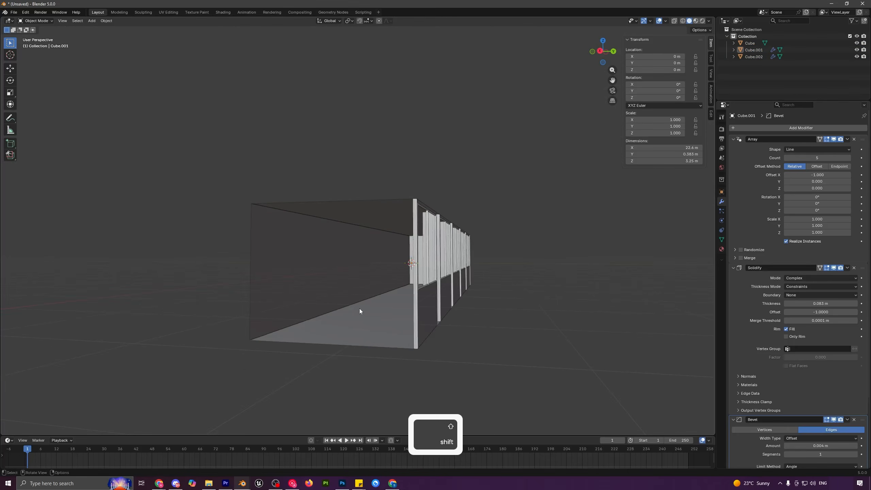
- Add a cube and move it along X to about 14.66 m, beyond the corridor's open end
shift+middle_drag(359, 309, 345, 256)
key(shift+a)
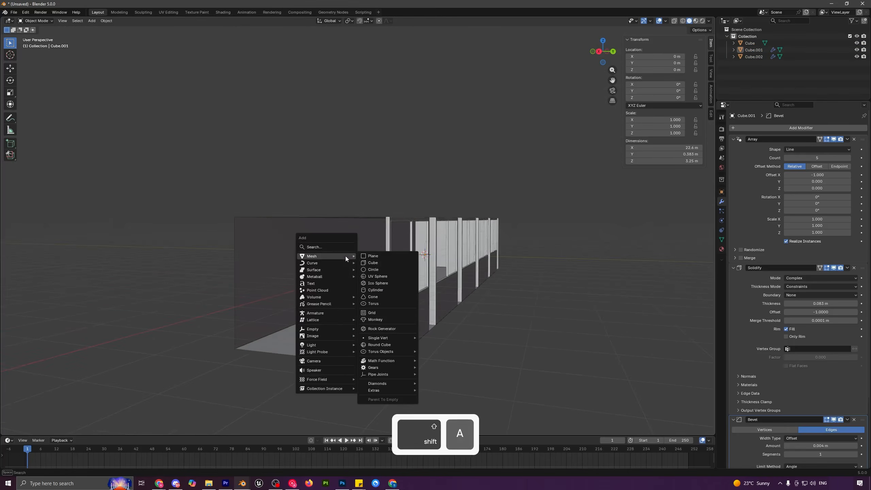
click(373, 263)
middle_drag(437, 278, 525, 265)
key(g)
key(x)
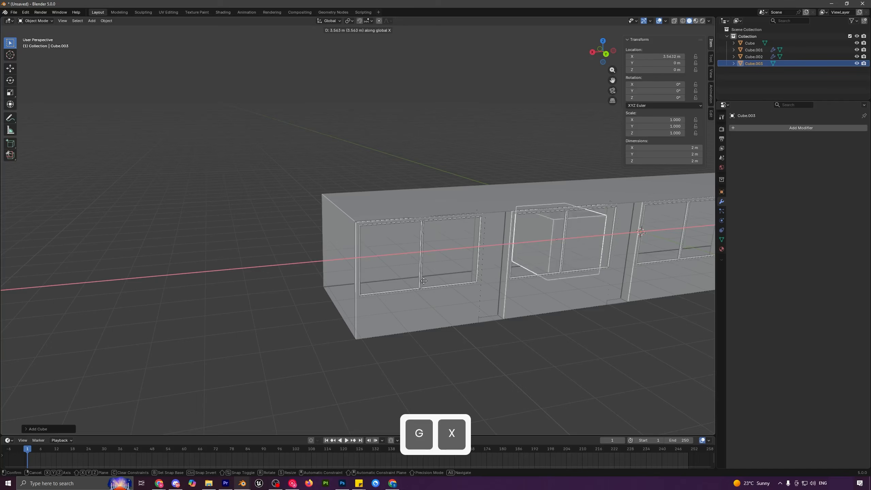
click(104, 285)
shift+middle_drag(190, 291, 324, 293)
middle_drag(325, 293, 315, 288)
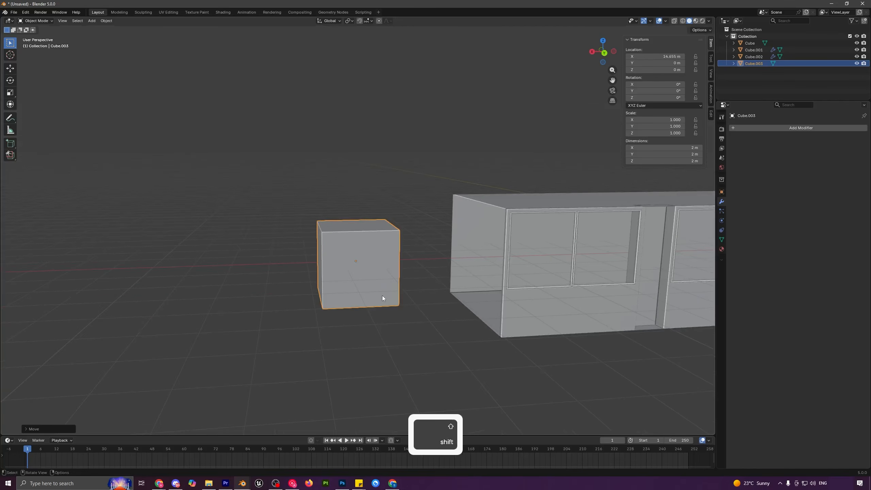
- Delete all of the new cube's faces except the upright one on its negative Y side
scroll(383, 298, up, 1)
middle_drag(383, 296, 380, 256)
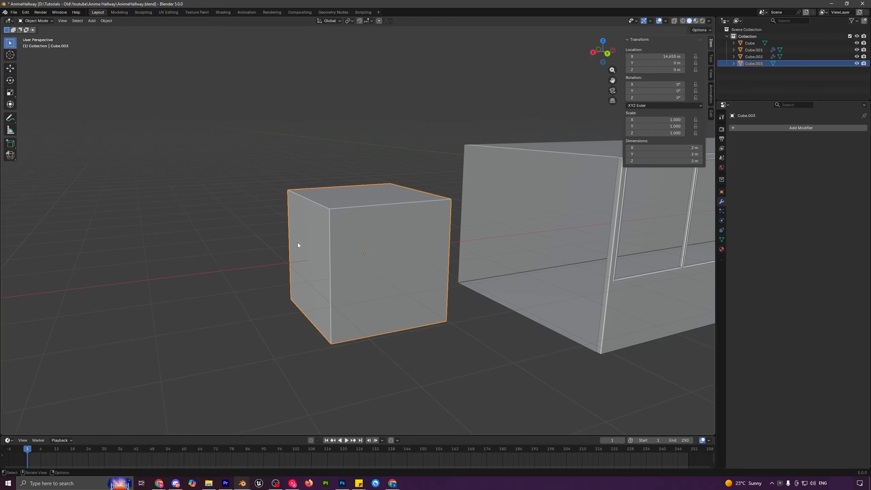
middle_drag(407, 282, 461, 290)
scroll(461, 290, up, 1)
key(Tab)
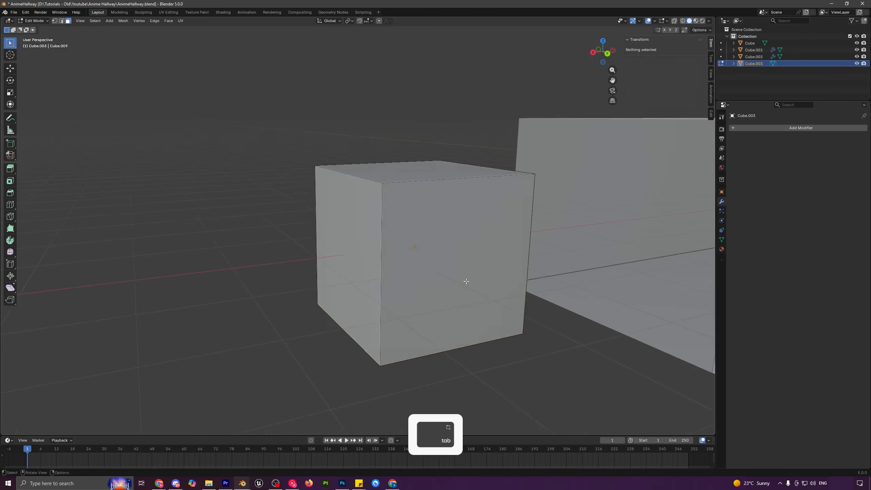
key(3)
click(427, 232)
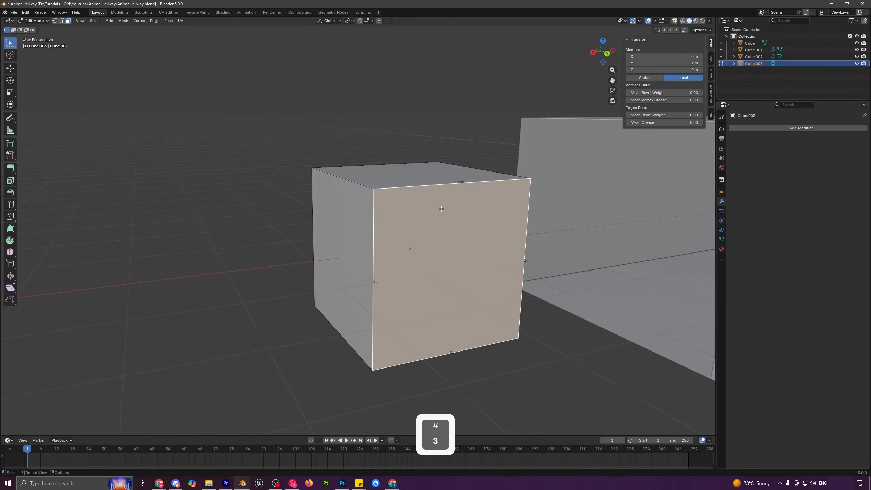
key(x)
click(428, 131)
key(Tab)
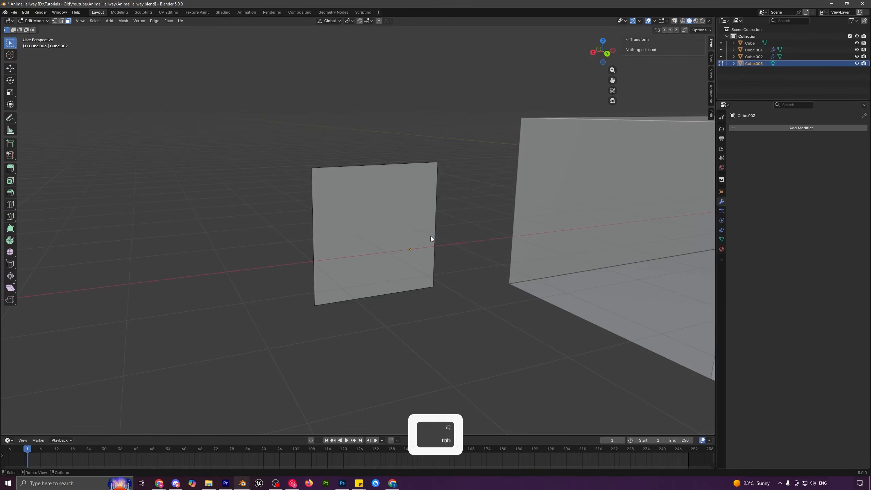
- Try an X dimension of 2.7 m for the remaining upright face
scroll(280, 167, up, 3)
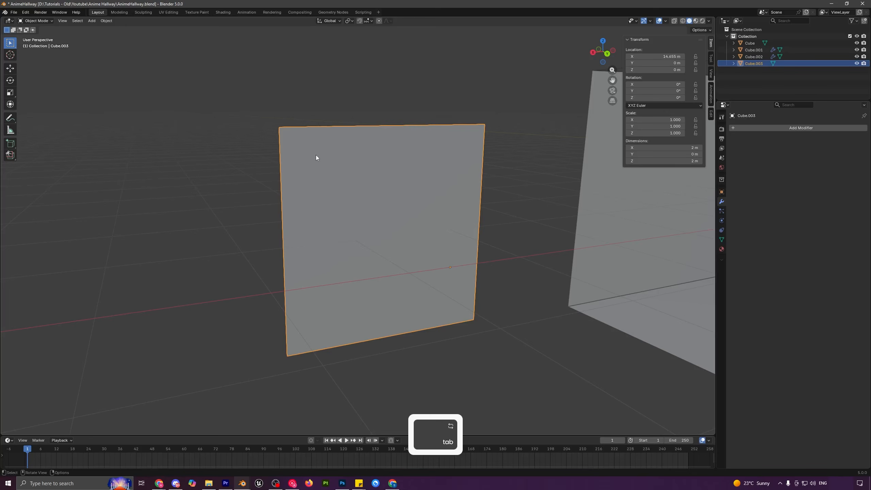
key(n)
key(n)
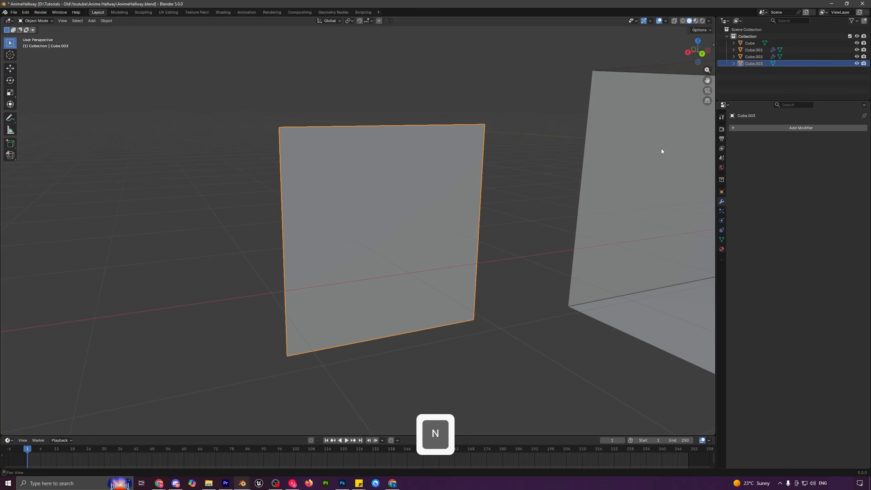
click(656, 145)
text(2.7)
key(Return)
- Set the upright face's dimensions to 1.9 m in X and 2.35 m in Z
click(660, 147)
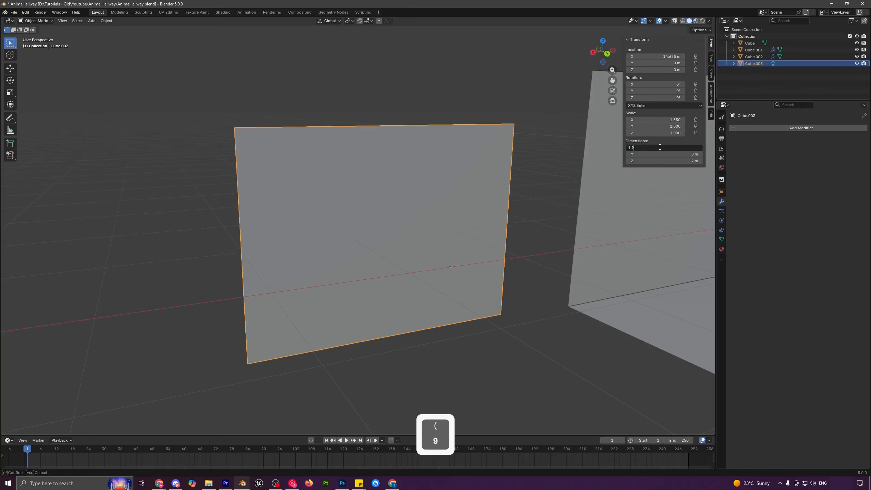
text(1.9)
key(Return)
click(672, 161)
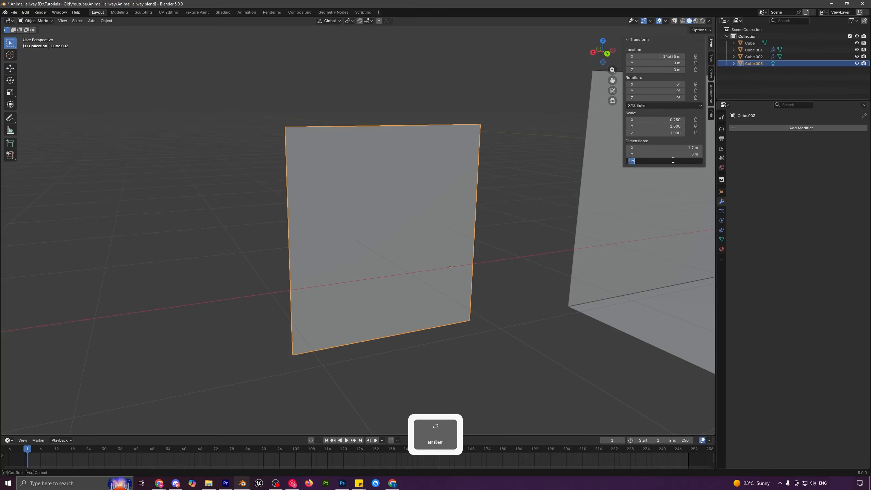
text(2)
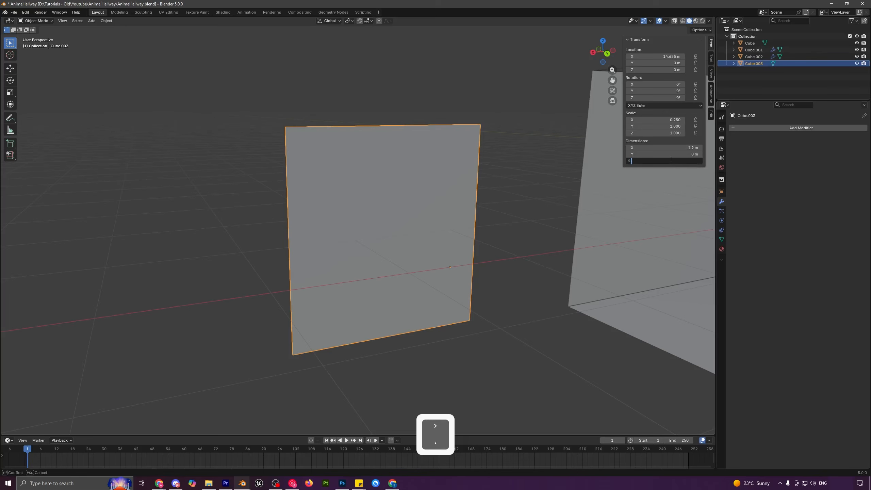
text(.35)
key(Return)
- Delete the upright face's bottom edge to leave an open three-sided door outline
middle_drag(452, 227, 328, 159)
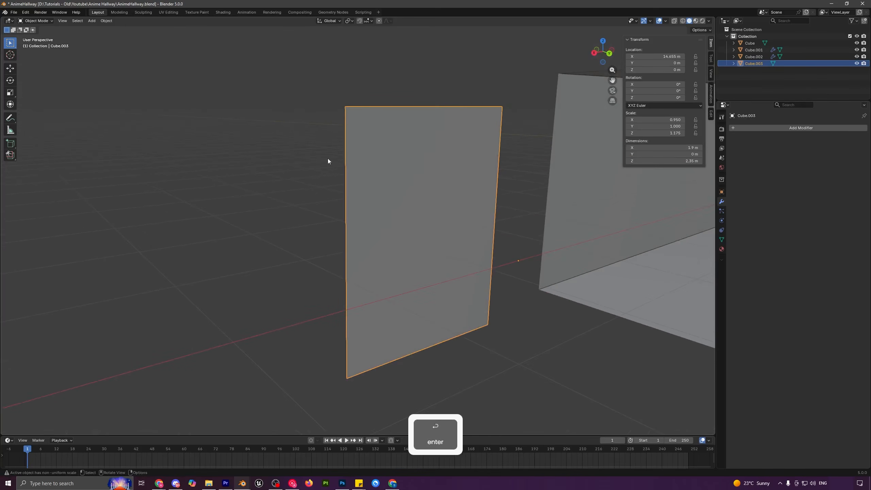
key(Tab)
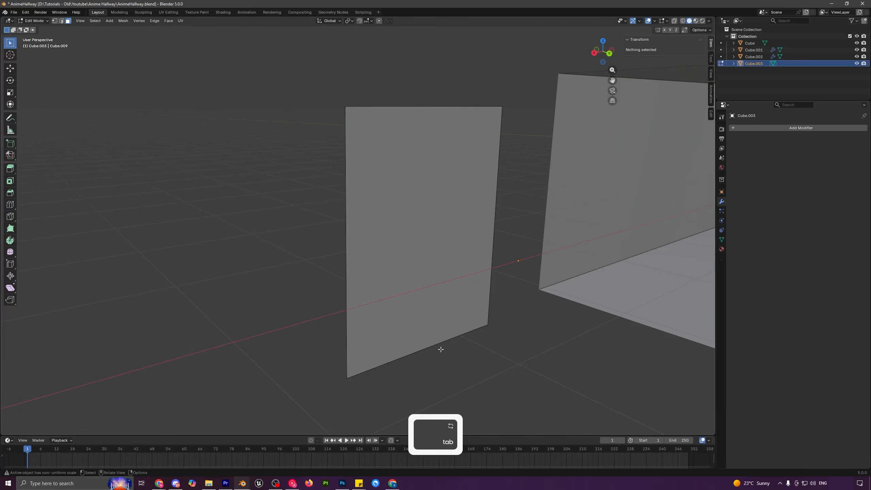
key(a)
key(2)
click(435, 344)
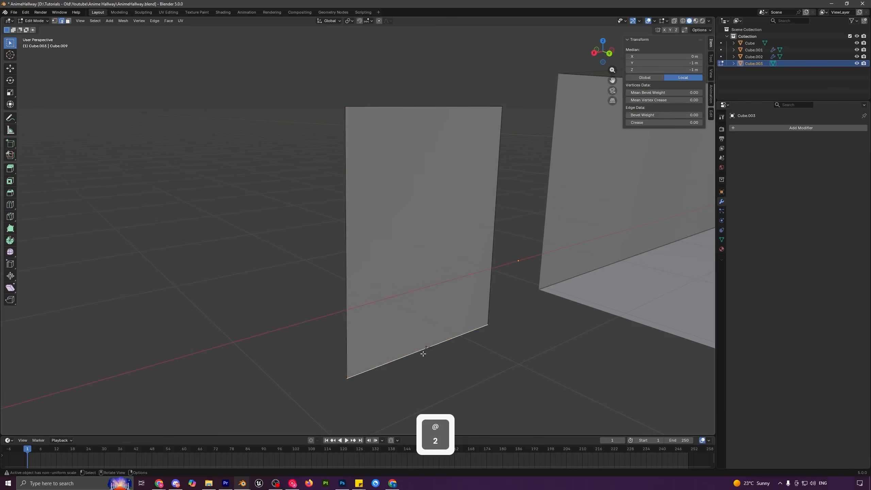
key(x)
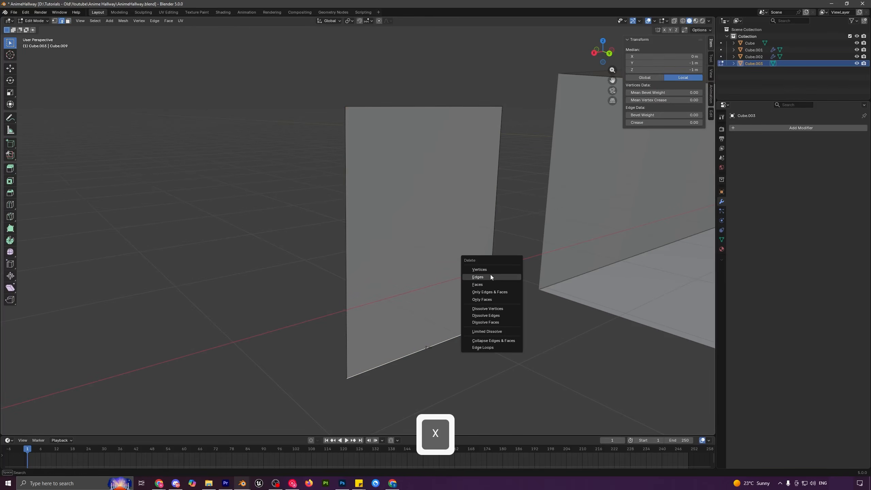
click(490, 275)
- Extrude the entire door outline about 0.17 m along Y and return to Object Mode
scroll(363, 189, down, 2)
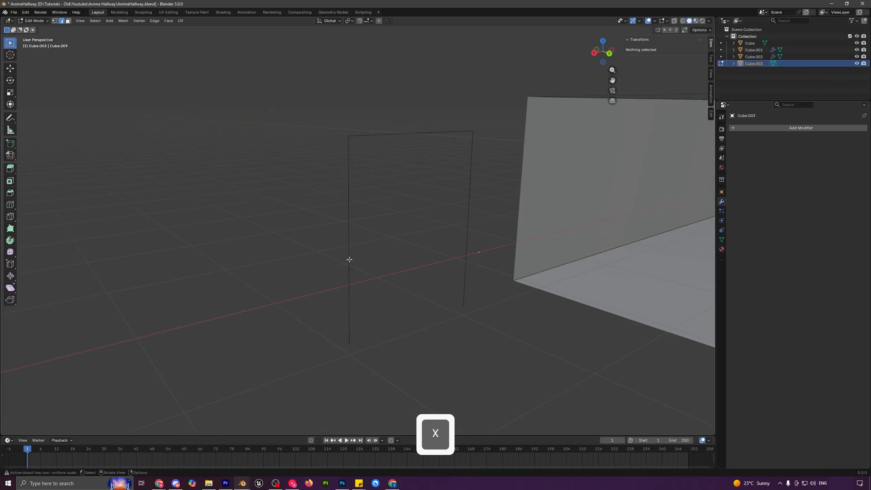
key(1)
key(a)
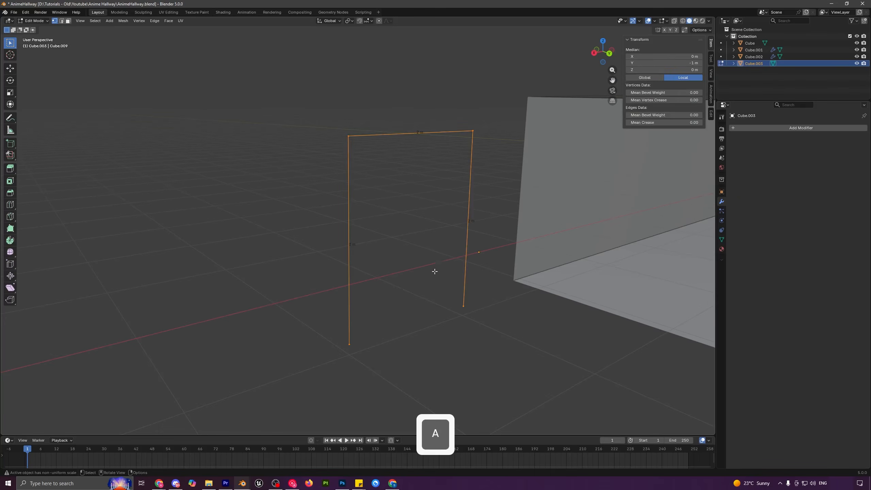
key(e)
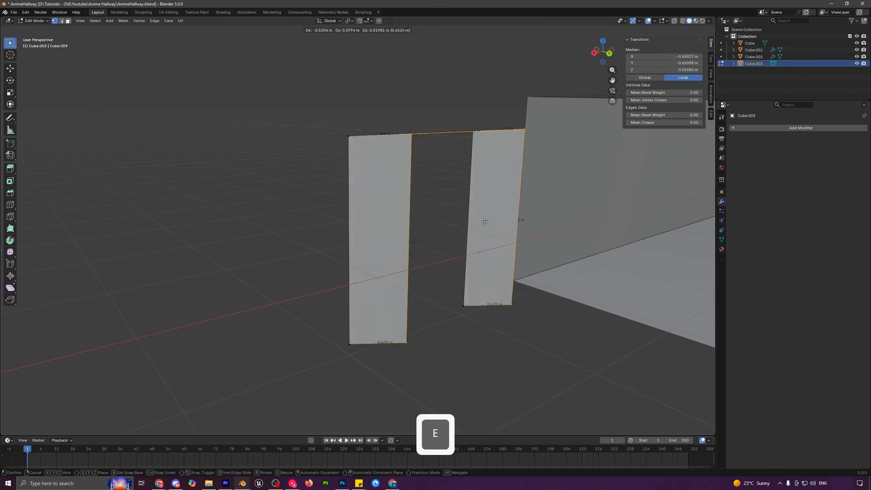
key(y)
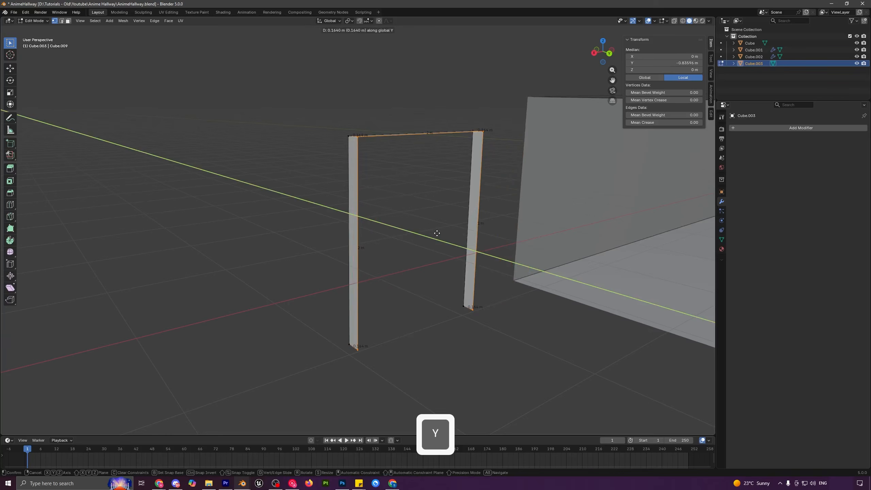
click(432, 234)
key(Tab)
- Add a Solidify modifier to the door frame with a thickness of 0.197 m and Complex mode
middle_drag(426, 233, 475, 223)
click(790, 129)
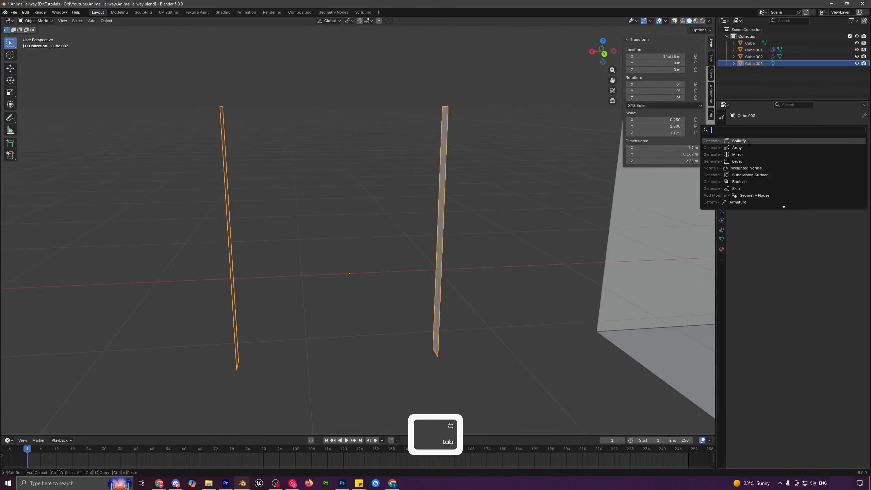
click(739, 141)
mouse_move(820, 158)
mouse_down()
mouse_move(856, 158)
mouse_move(820, 158)
mouse_up()
click(823, 149)
click(802, 165)
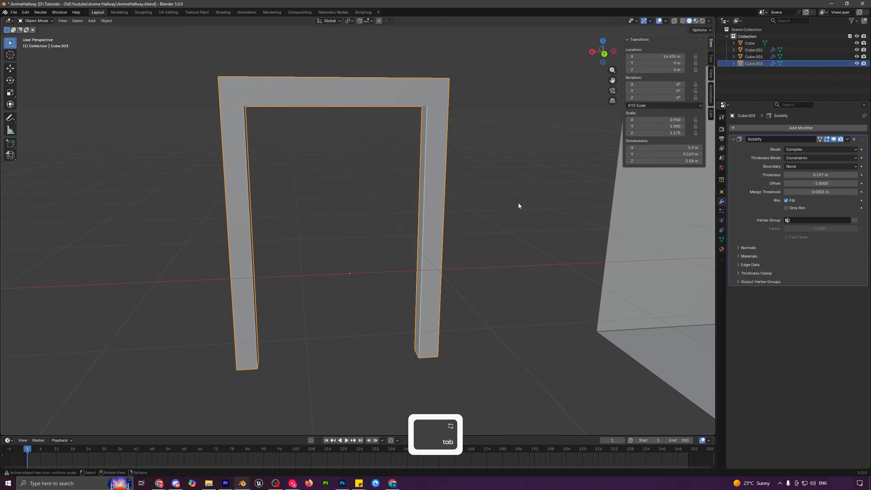
- Recalculate the normals of the whole door frame mesh in Edit Mode
key(Tab)
key(a)
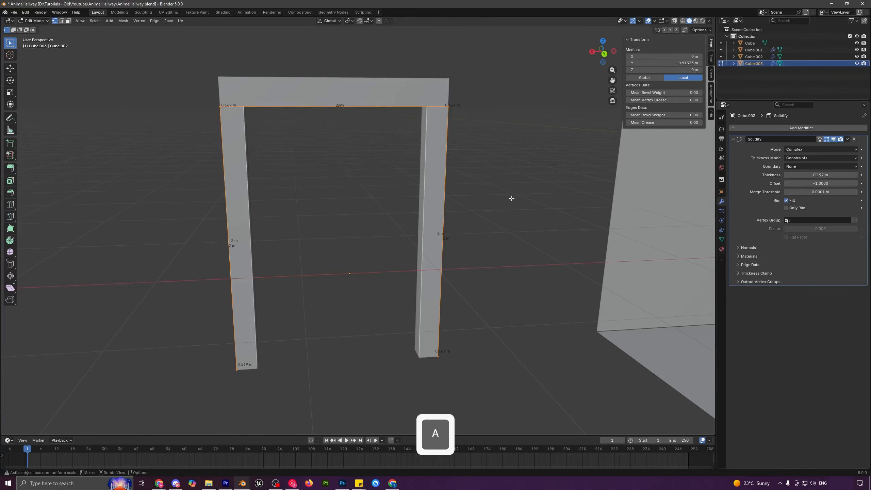
key(shift)
key(shift+n)
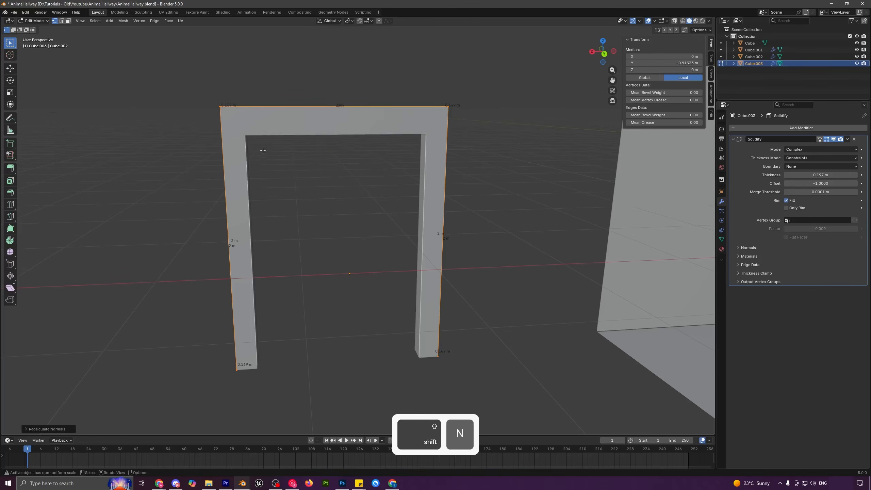
middle_drag(359, 215, 377, 210)
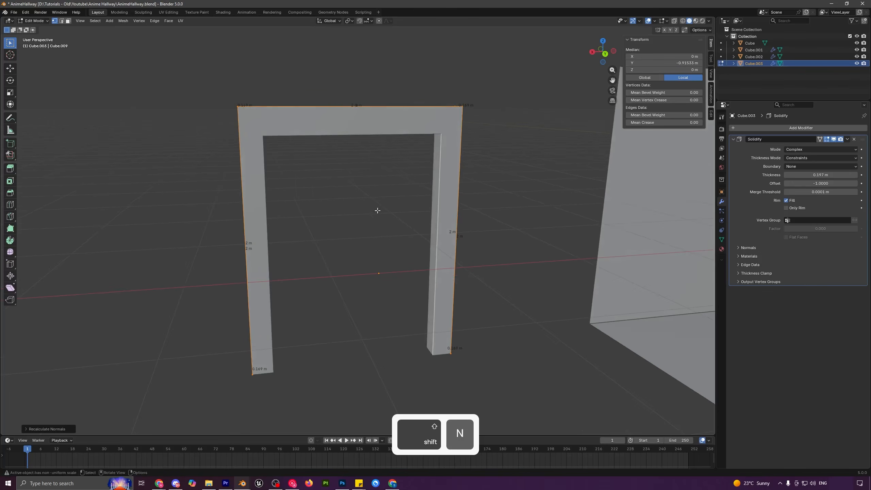
- Set the door frame's Solidify thickness to 0.067 m, return to Object Mode and check the slimmer profile
shift+drag(820, 174, 785, 175)
key(Tab)
scroll(418, 209, down, 2)
scroll(417, 209, down, 3)
key(a)
key(a)
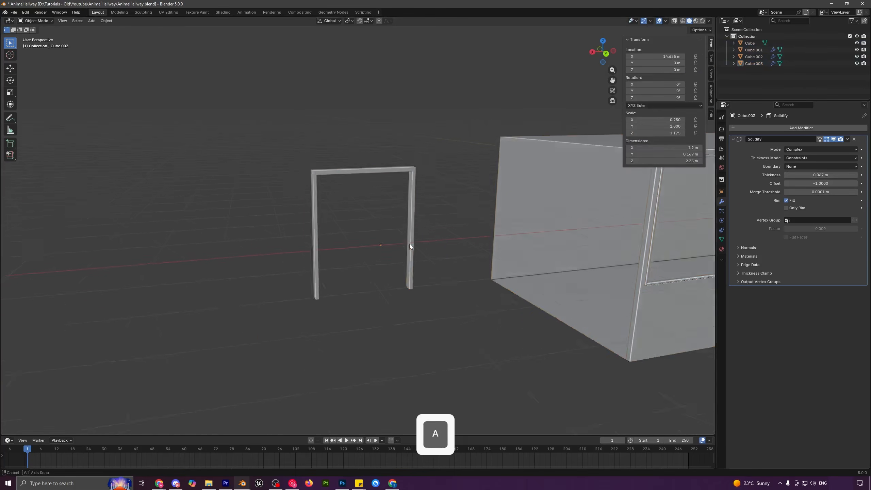
mouse_move(410, 243)
middle_down()
mouse_move(422, 235)
mouse_move(409, 245)
middle_up()
scroll(409, 245, up, 3)
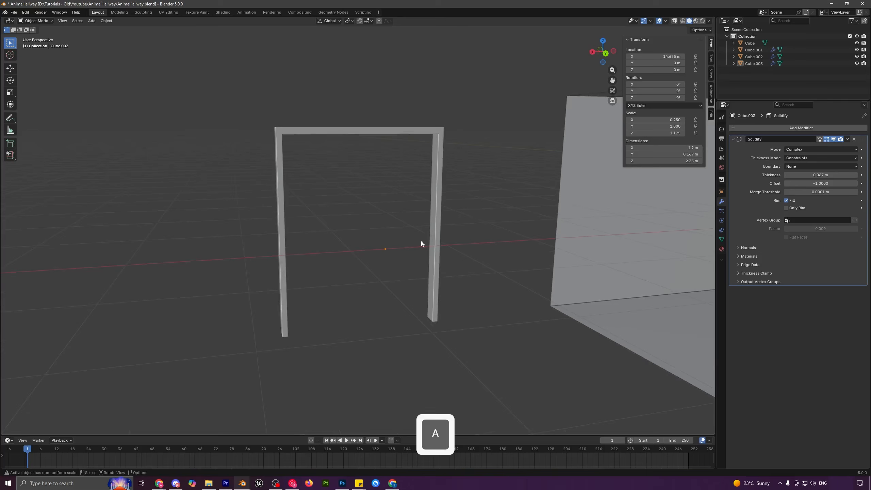
- Add a Bevel modifier to the door frame and apply the object's scale
click(786, 125)
click(758, 158)
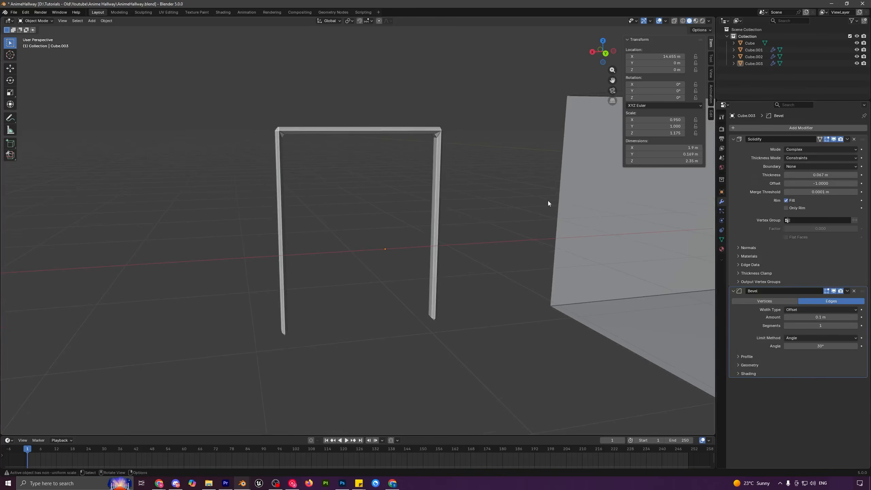
middle_drag(548, 200, 509, 255)
key(ctrl+a)
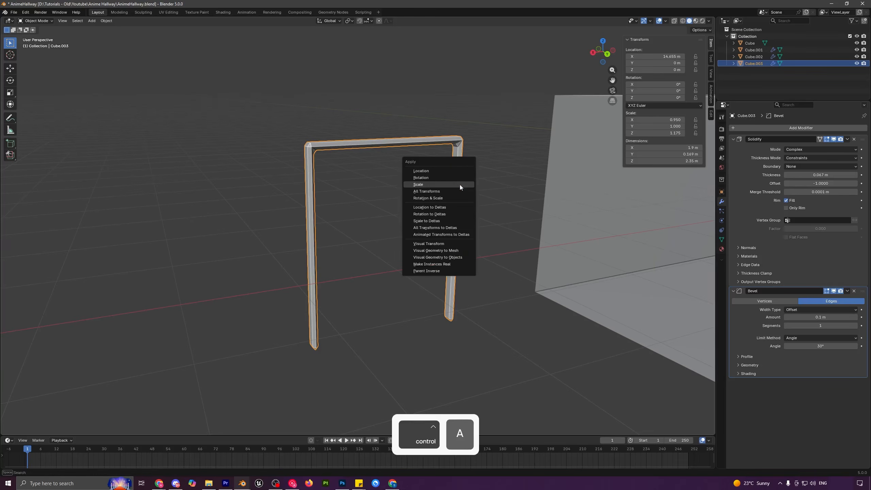
click(458, 185)
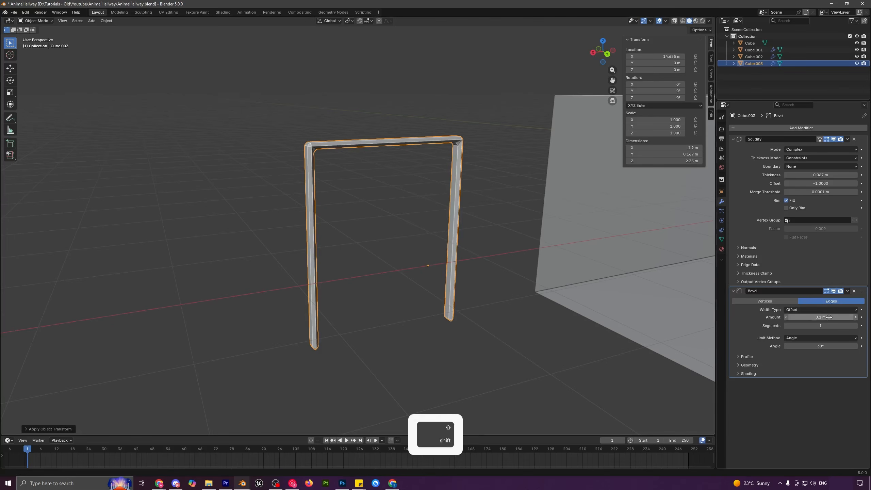
- Set the door frame's Bevel amount to 0.001 m and enable Harden Normals in its shading options
shift+drag(798, 317, 779, 317)
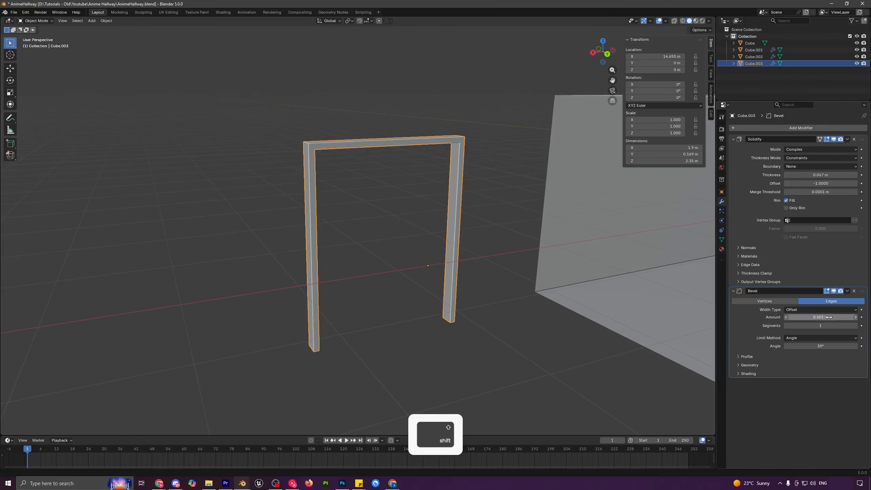
click(775, 373)
scroll(342, 239, down, 1)
shift+middle_drag(388, 227, 352, 247)
- Select the edge loop along one side of the door frame and move it along Y to reduce the frame's depth
key(Tab)
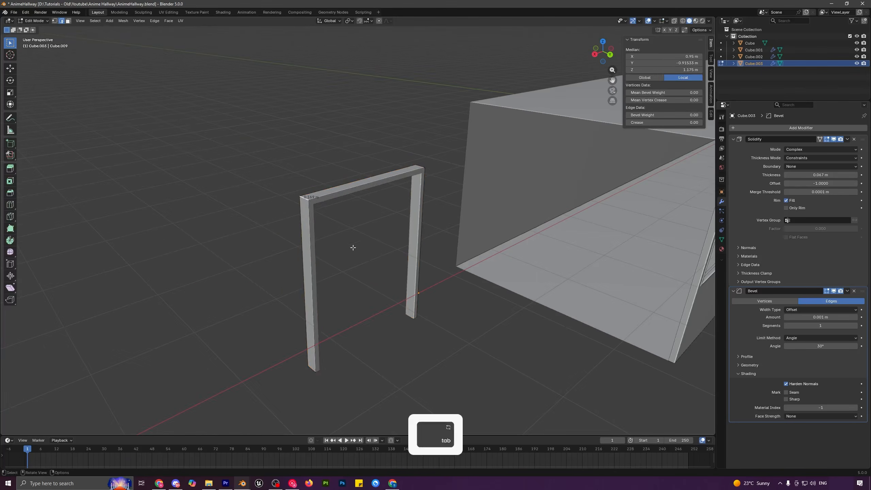
scroll(317, 233, up, 2)
shift+middle_drag(294, 210, 324, 227)
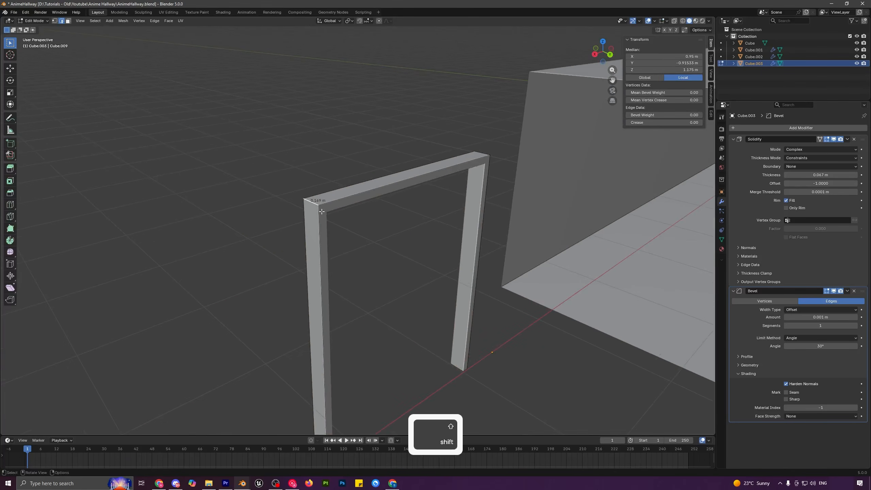
shift+click(329, 203)
alt+click(328, 202)
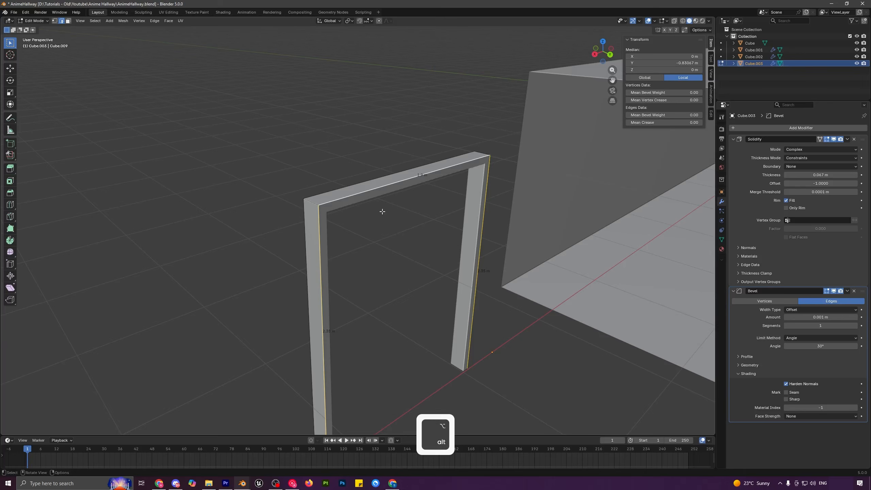
middle_drag(383, 212, 417, 230)
key(g)
key(x)
key(y)
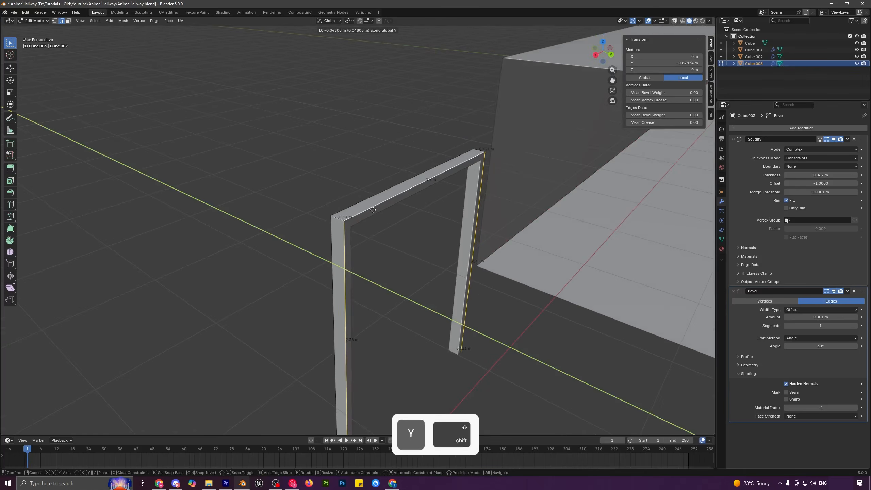
click(337, 189)
middle_drag(338, 189, 387, 209)
- Add a centered loop cut running around the full length of the door frame
key(ctrl+r)
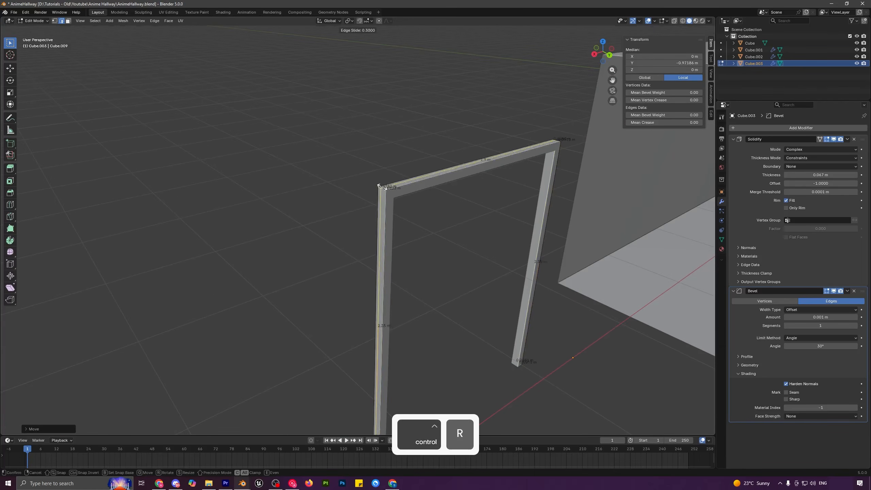
click(378, 187)
click(382, 184)
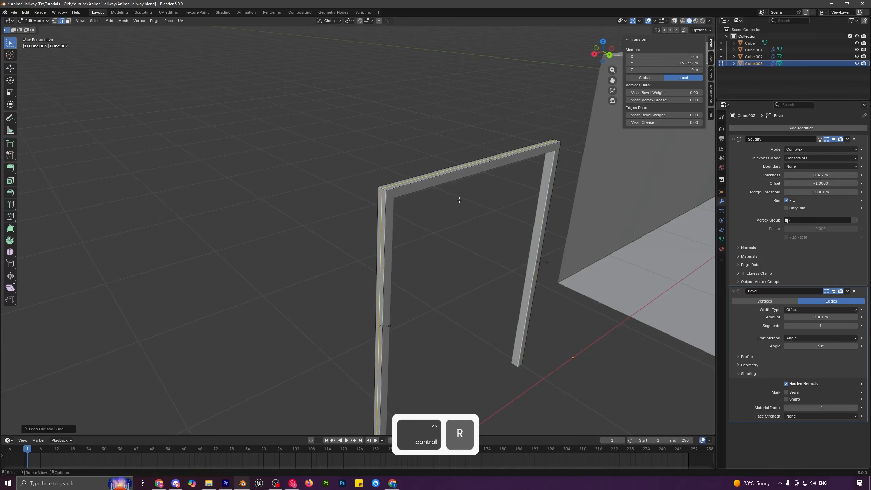
- Duplicate the new center edge loop in place, separate it into its own object and return to Object Mode
key(shift+d)
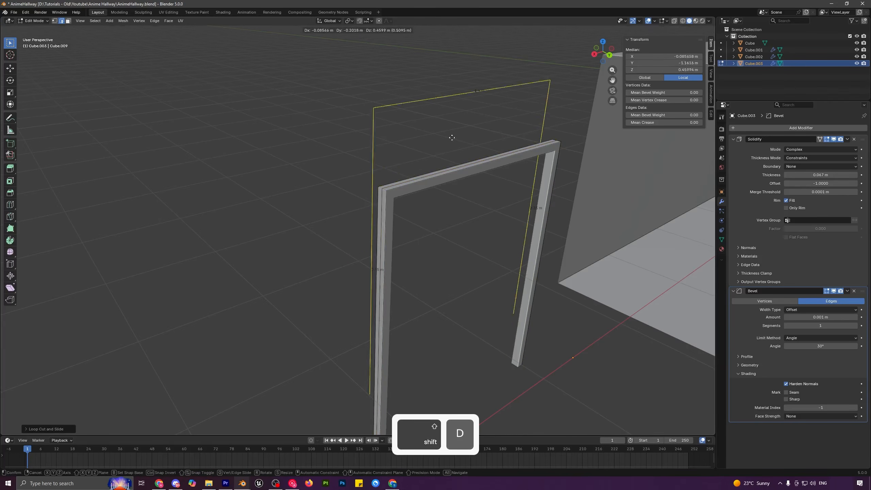
right_click(433, 126)
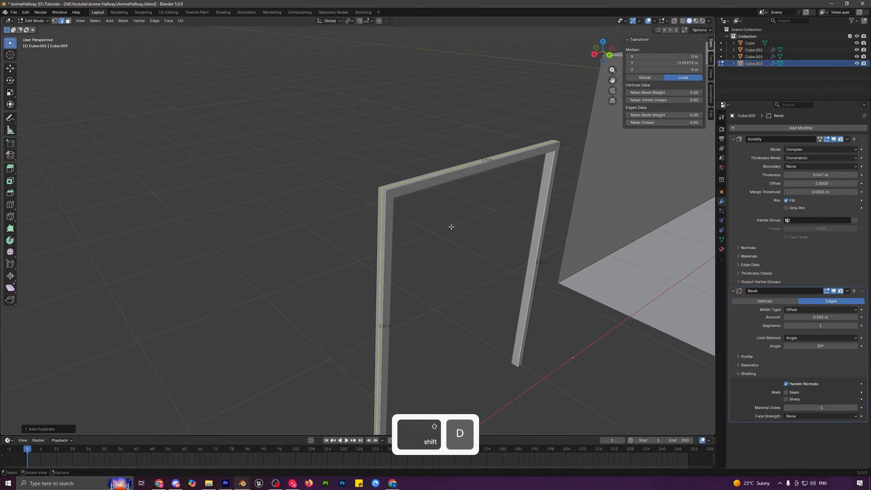
key(p)
click(413, 179)
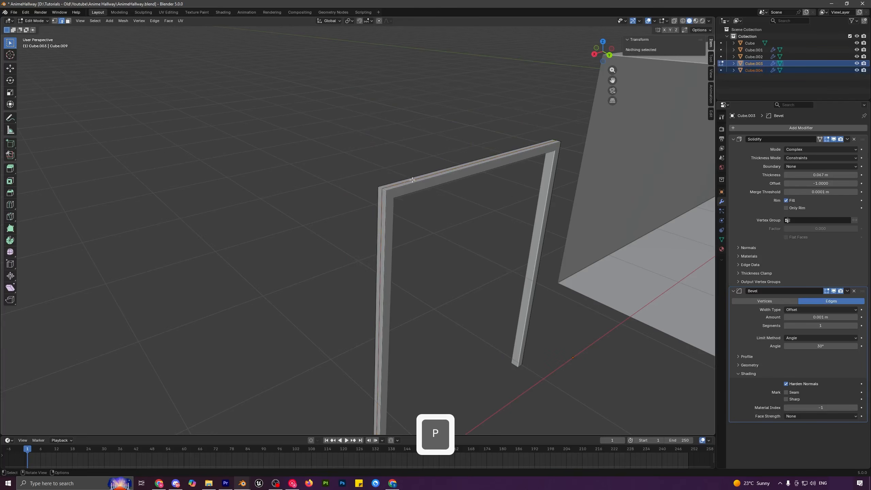
key(Tab)
- Scale the separated outline uniformly to about 0.921 so it fits inside the door frame
click(400, 184)
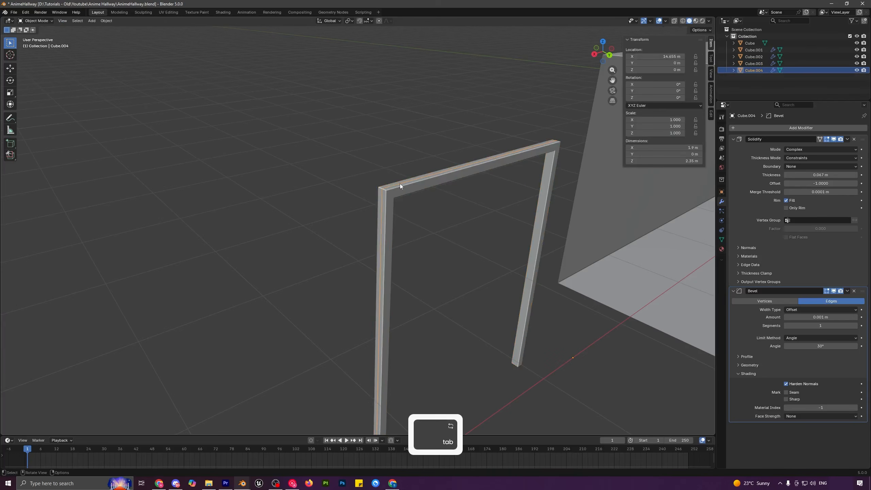
middle_drag(400, 184, 597, 220)
key(s)
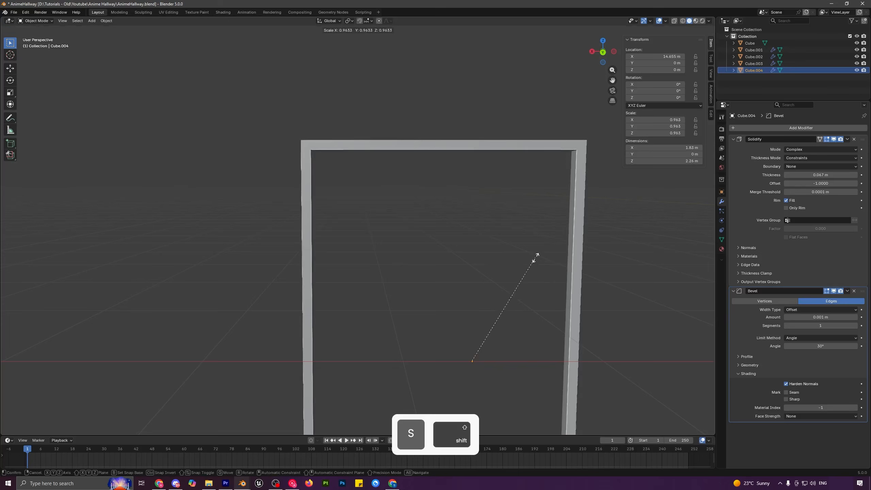
click(516, 298)
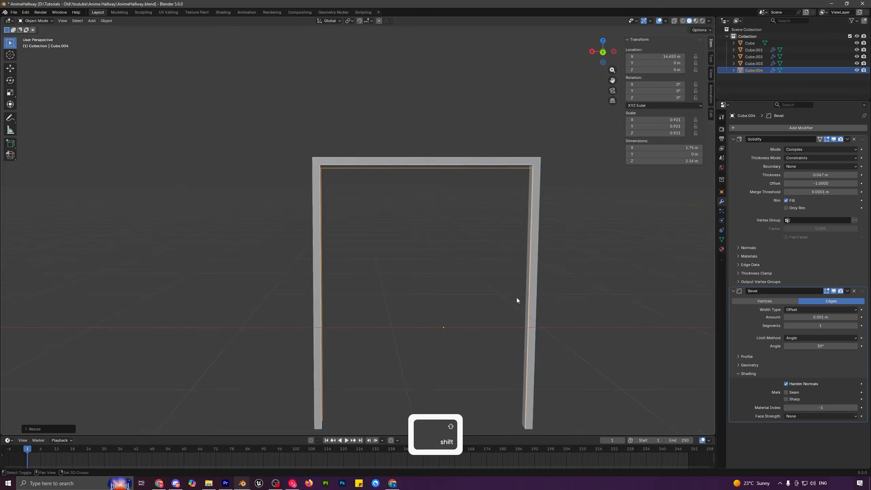
shift+middle_drag(517, 297, 470, 216)
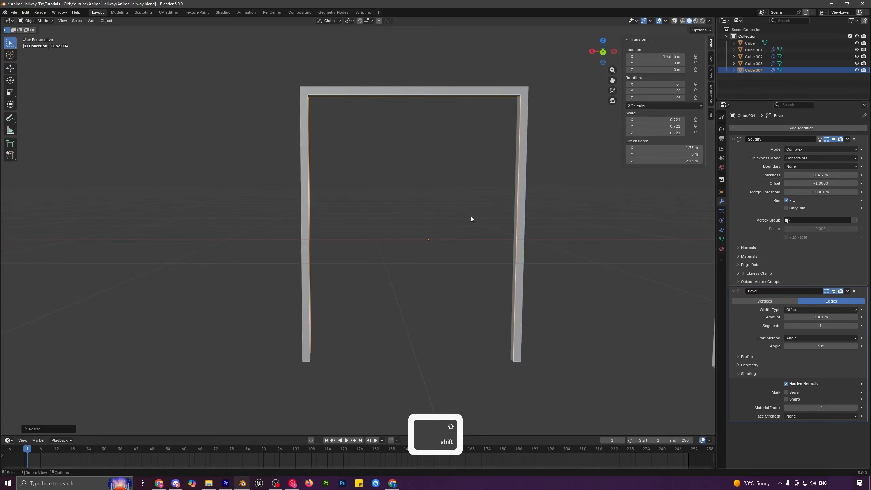
- In front view with X-ray on, move the outline's top vertices up along Z to meet the frame's inner edge
key(KP_1)
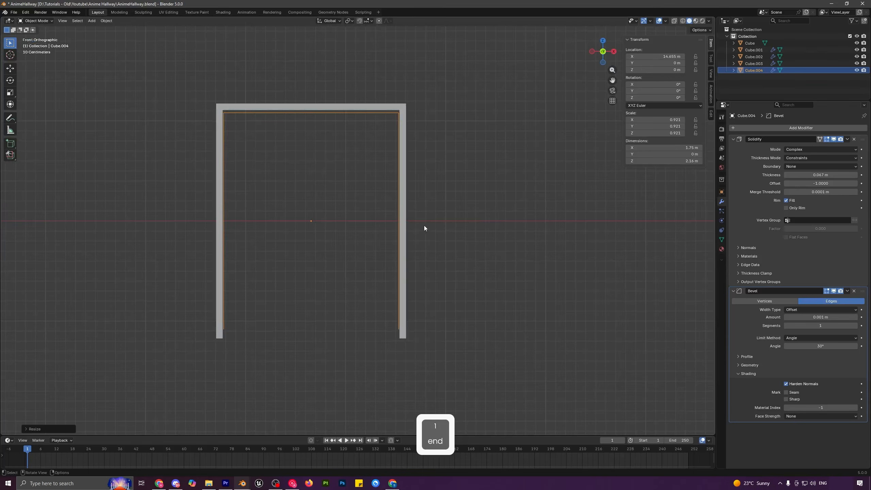
key(Tab)
click(674, 21)
key(1)
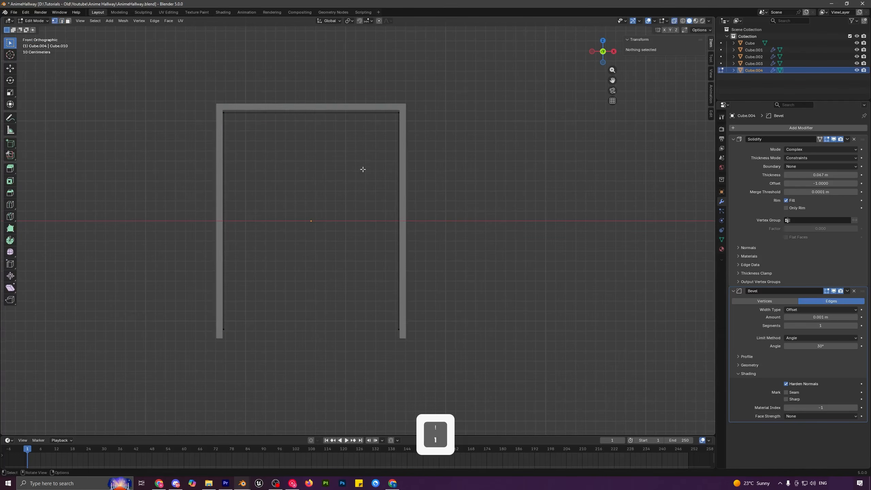
drag(185, 79, 513, 174)
key(g)
key(z)
shift+click(514, 154)
- Move the outline's bottom vertices down along Z to line up with the frame's lower ends
drag(172, 270, 376, 331)
key(g)
key(z)
shift+click(498, 369)
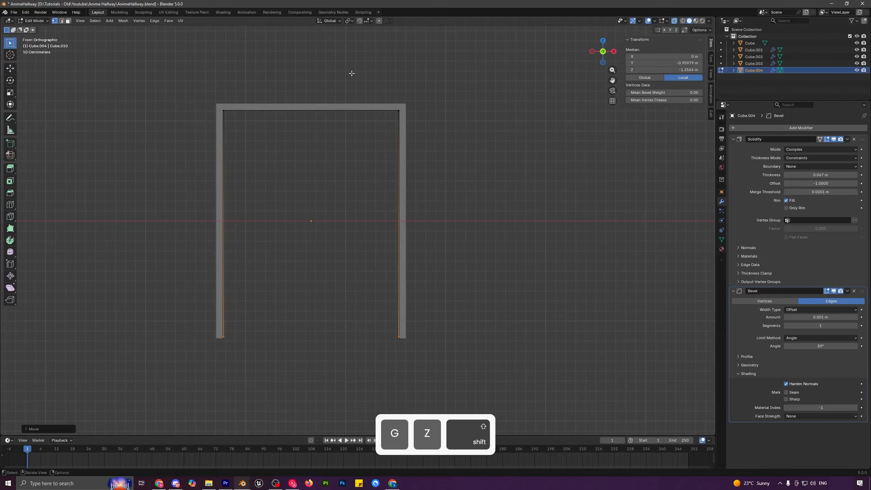
- Scale the entire outline along X by about 1.006 to meet the frame's inner sides
drag(182, 62, 588, 363)
key(s)
key(x)
key(shift)
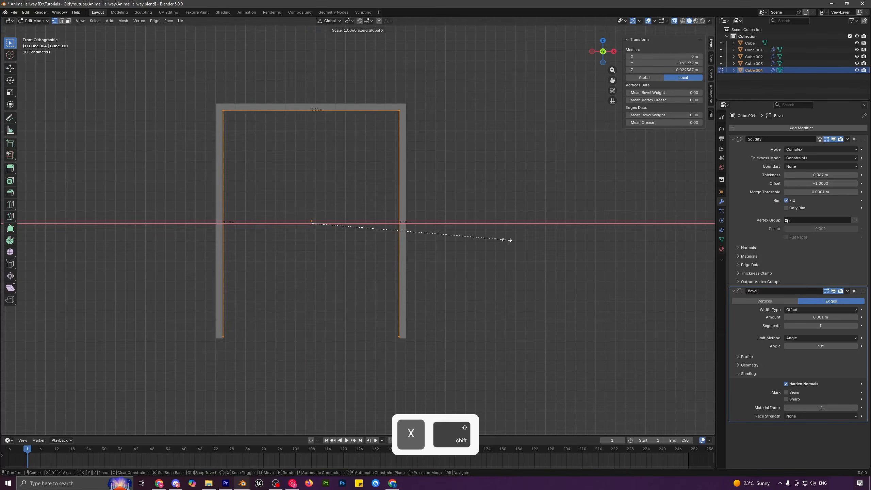
shift+click(507, 240)
- Connect the outline's two bottom vertices with an edge to close the rectangle
drag(159, 299, 516, 392)
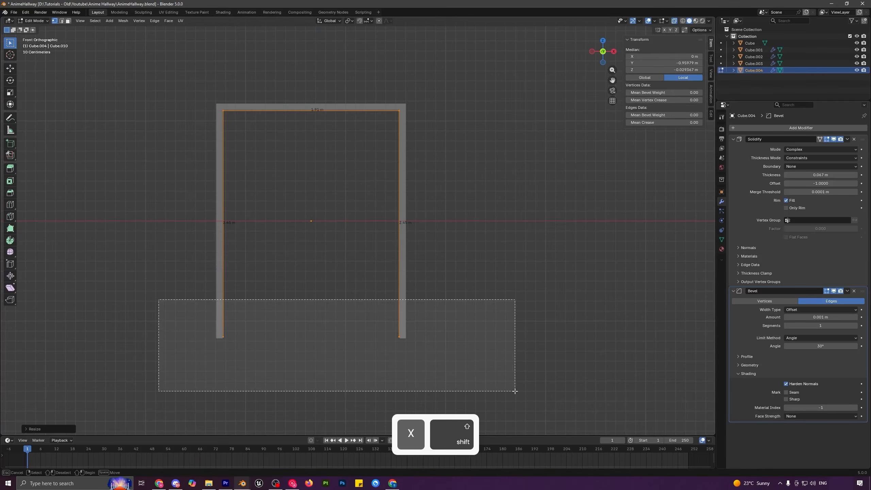
drag(188, 305, 487, 385)
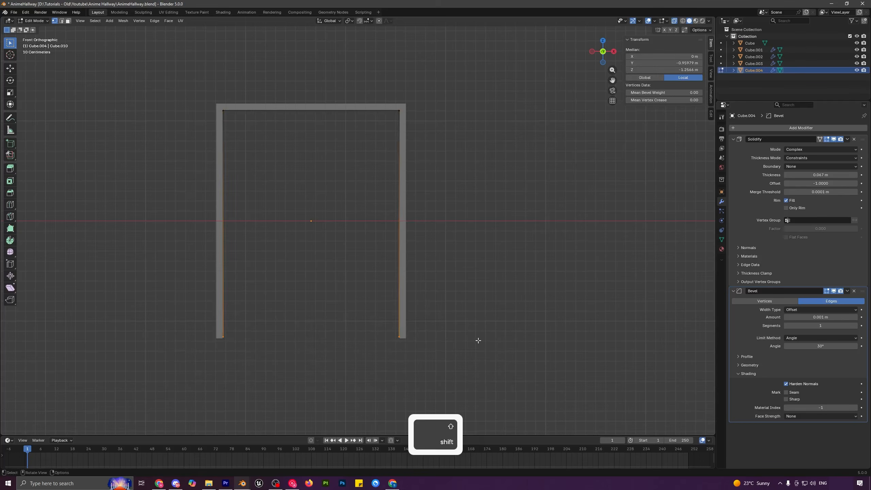
key(f)
scroll(315, 253, down, 2)
middle_drag(314, 253, 460, 269)
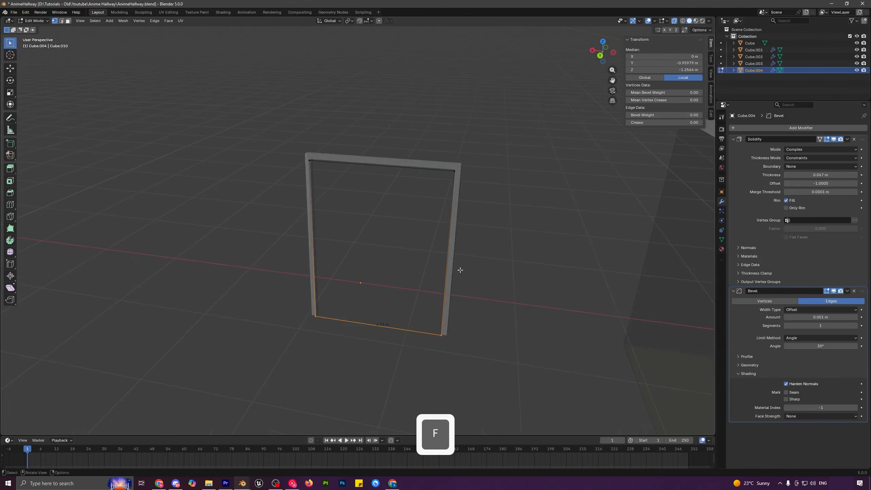
- Fill the closed outline with a face, return to Object Mode and turn X-ray off
key(a)
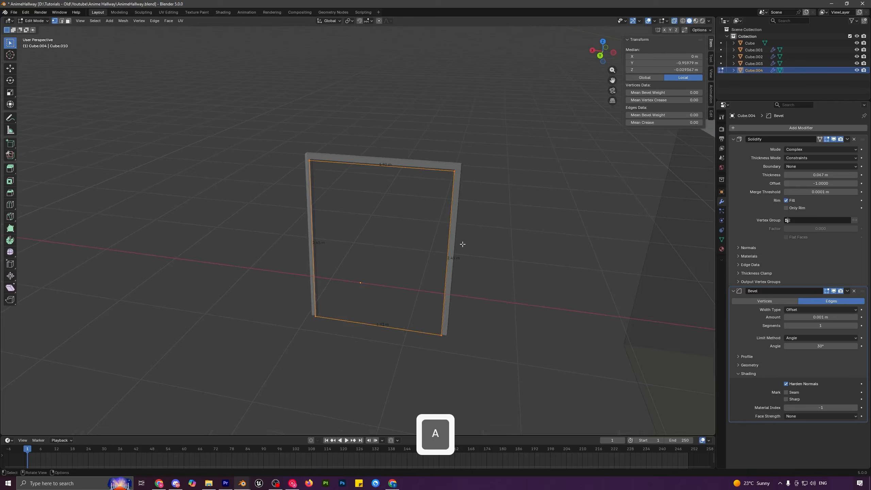
key(f)
key(Tab)
click(674, 21)
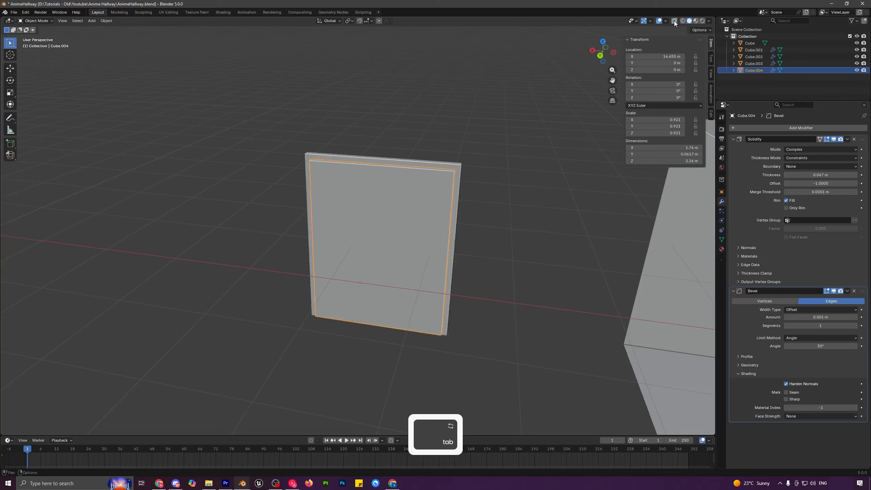
- Hide the door panel's Solidify effect in the viewport and move the panel about 0.065 m along negative Y
click(834, 139)
scroll(423, 241, up, 3)
key(g)
key(y)
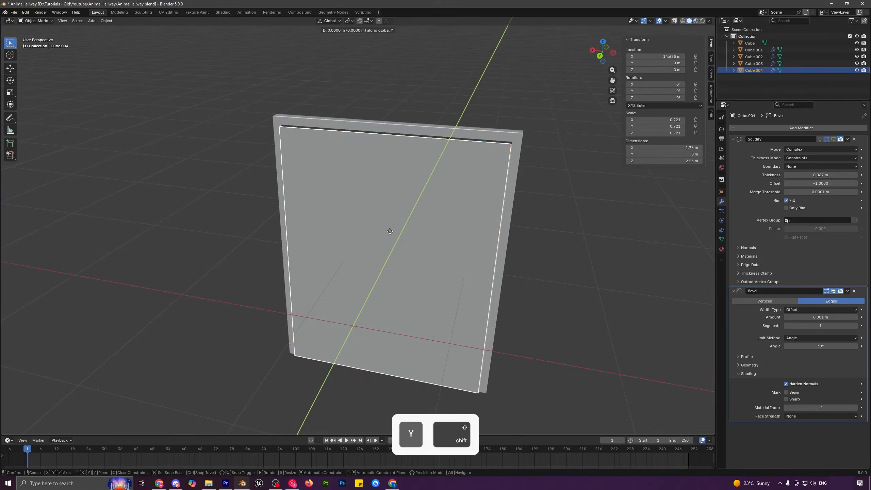
click(423, 185)
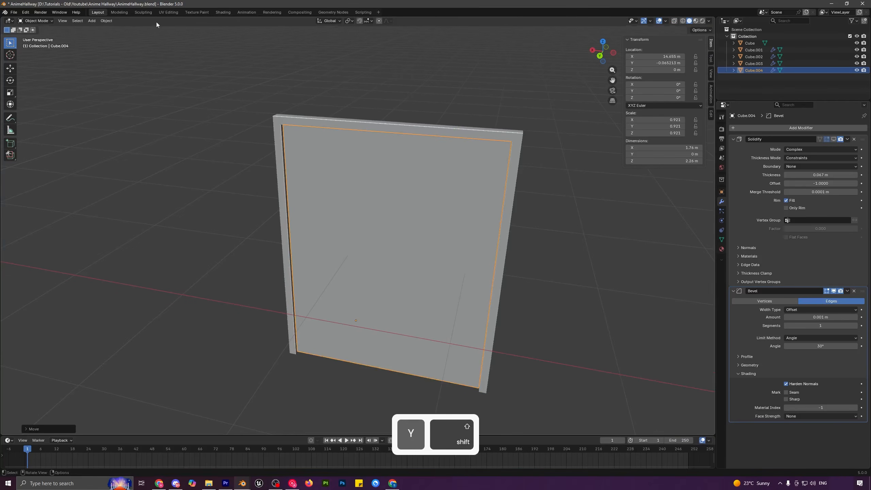
- Set the door panel's origin to its geometry and enter Edit Mode on it
click(105, 21)
mouse_move(151, 35)
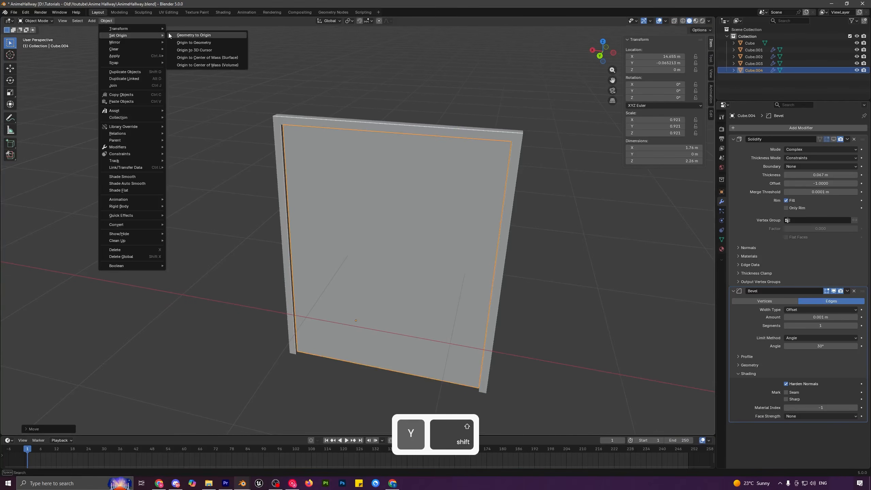
click(194, 42)
key(Tab)
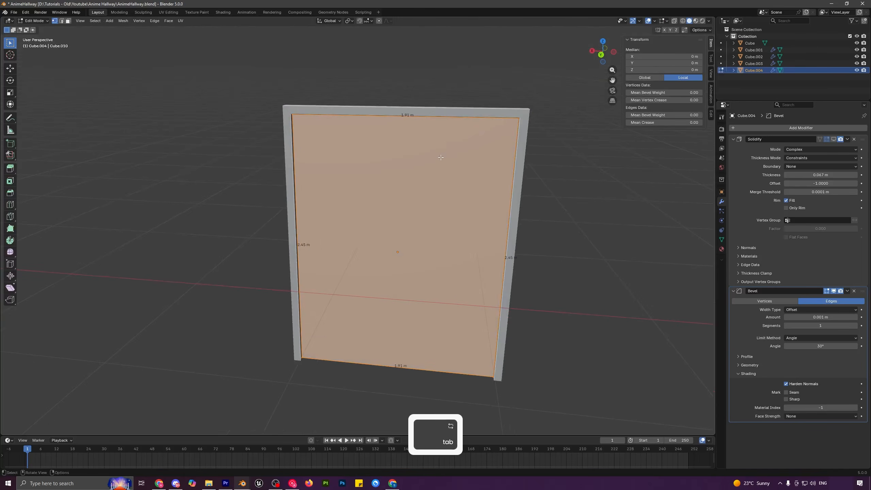
- Add one centred vertical loop cut to the door panel without sliding it off the middle
key(ctrl+r)
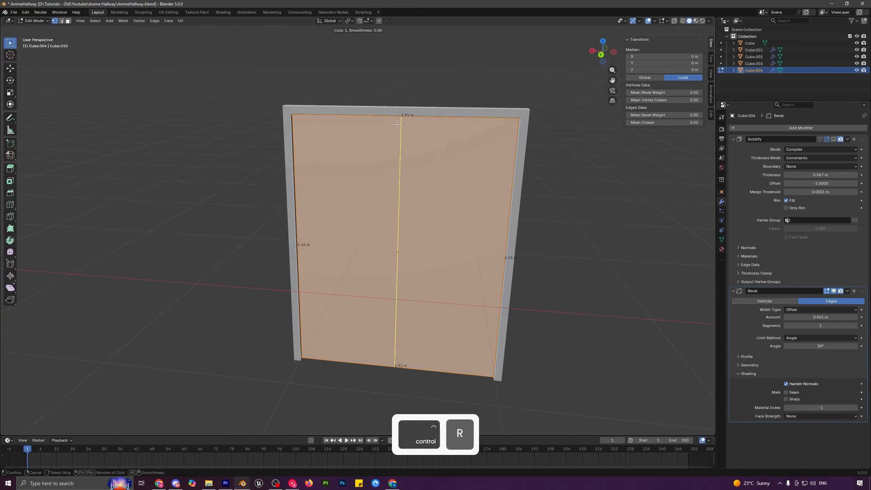
click(403, 140)
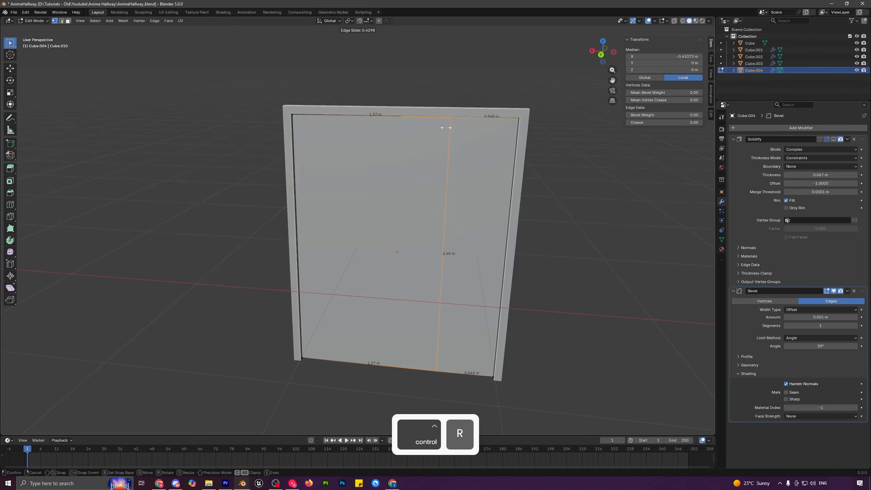
right_click(463, 131)
- Delete the outer vertices on the door panel's negative X side so only one half remains, and return to Object Mode
drag(456, 83, 586, 407)
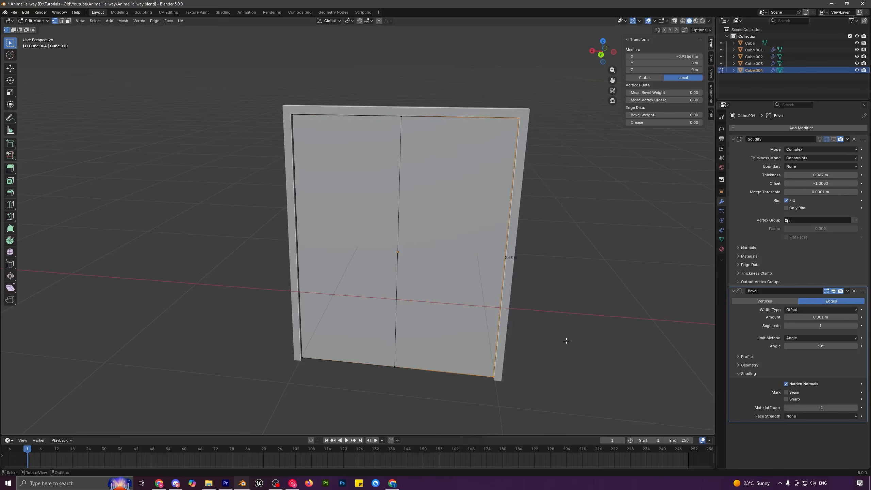
key(x)
click(453, 69)
key(Tab)
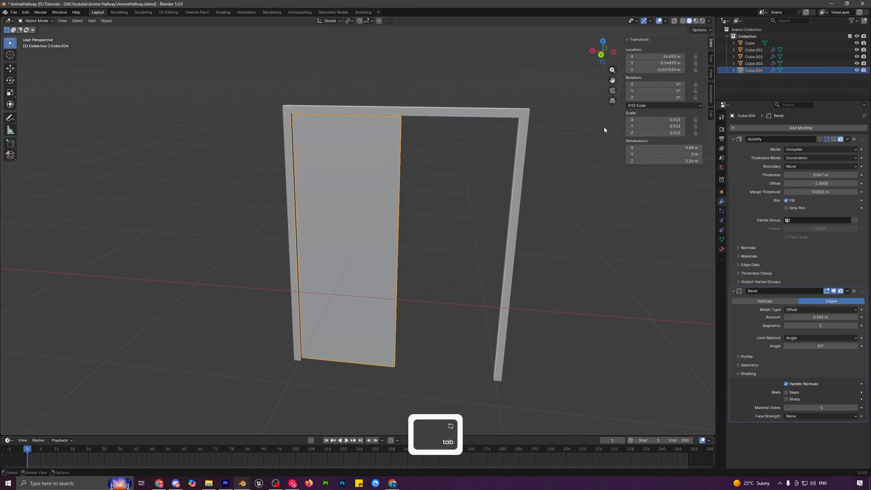
- Add an X-axis Mirror modifier to the half door and place it first in the stack, above Solidify and Bevel
click(735, 139)
click(748, 128)
click(748, 128)
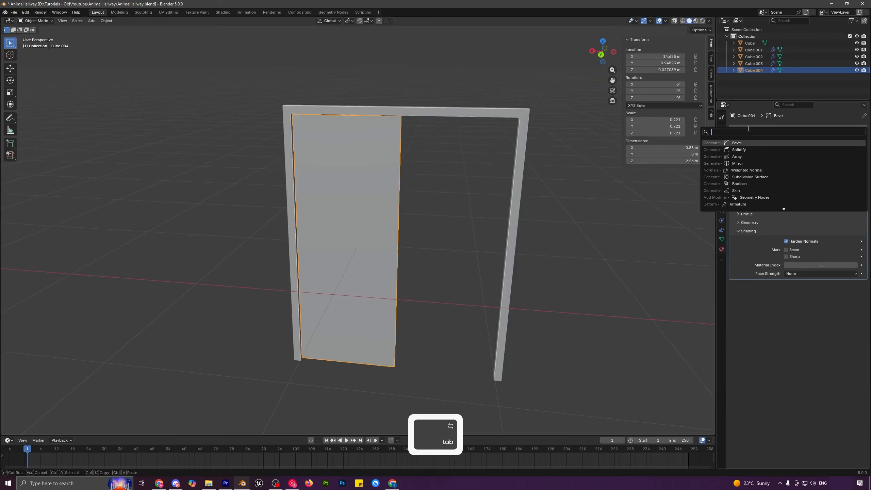
click(739, 163)
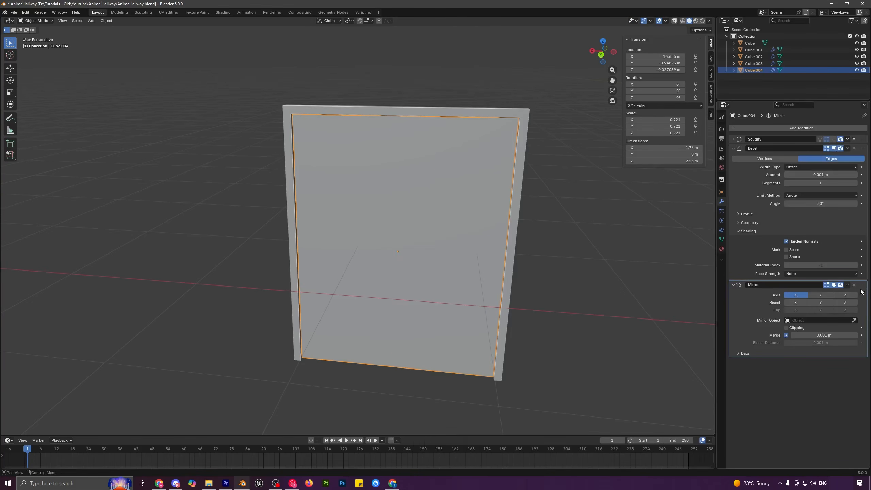
drag(849, 171, 843, 131)
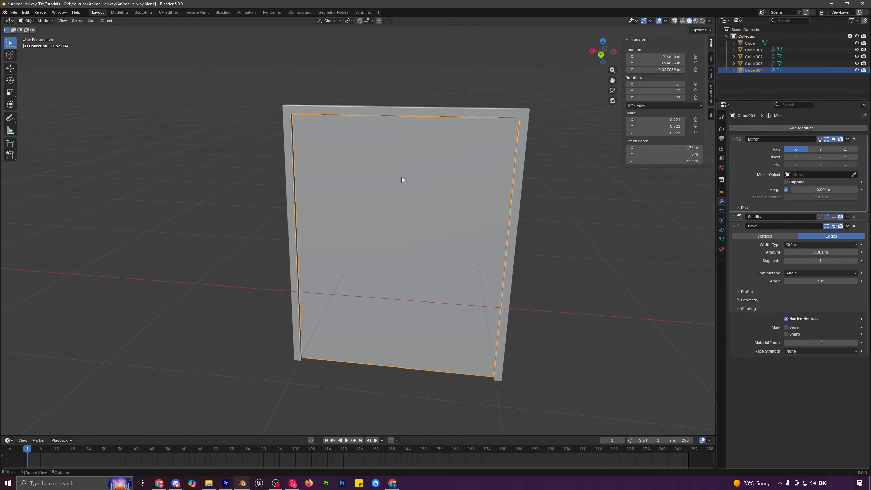
- Move the door's centre edge about 0.0017 m along X to open a gap between the leaves, then return to Object Mode and deselect
key(Tab)
key(2)
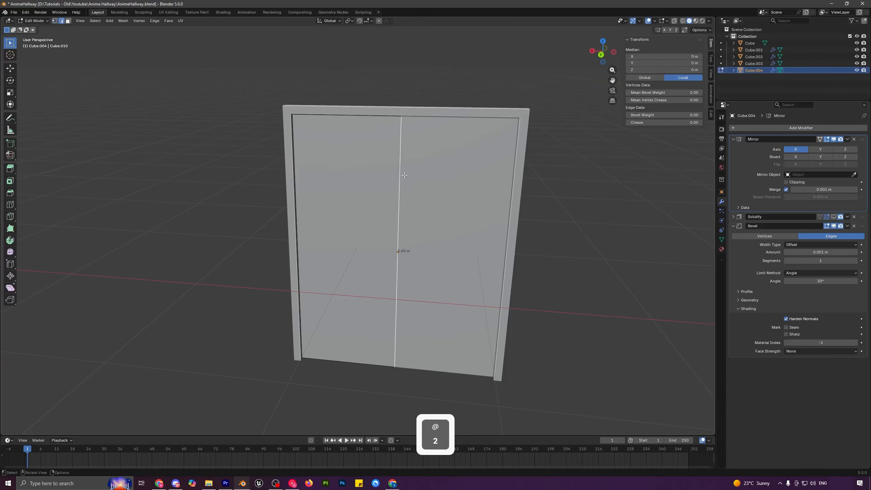
key(g)
key(x)
key(shift)
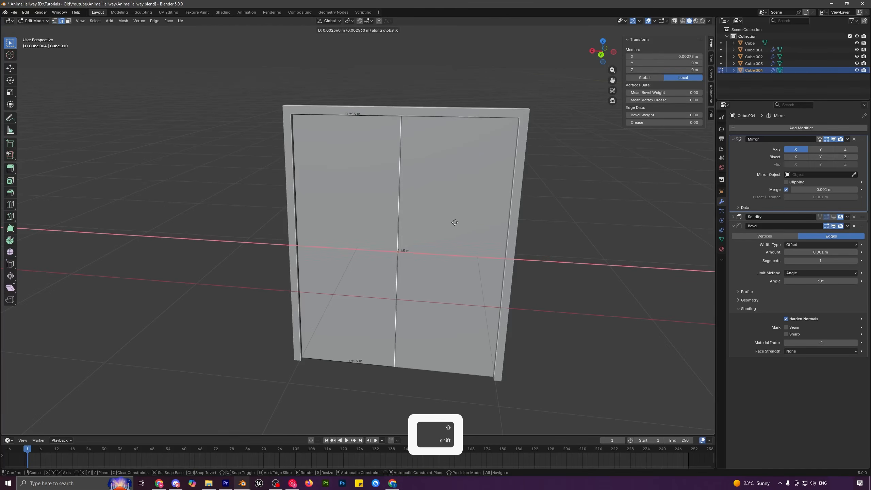
key(Tab)
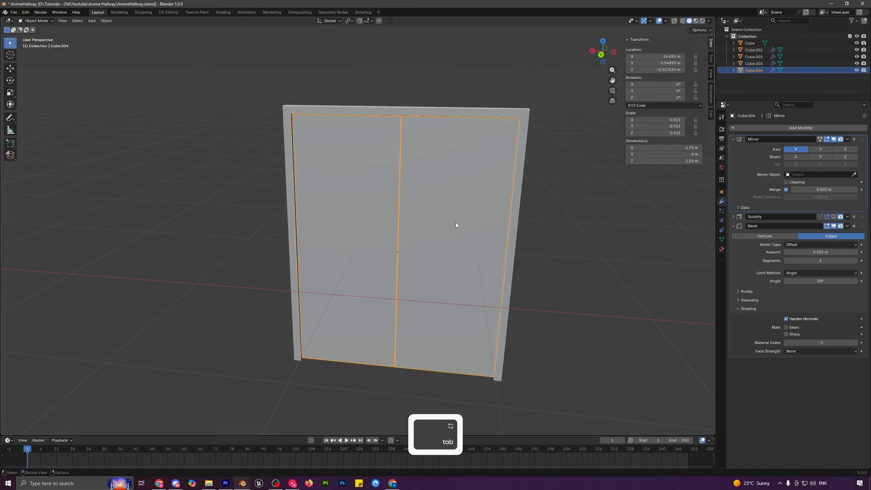
key(alt+a)
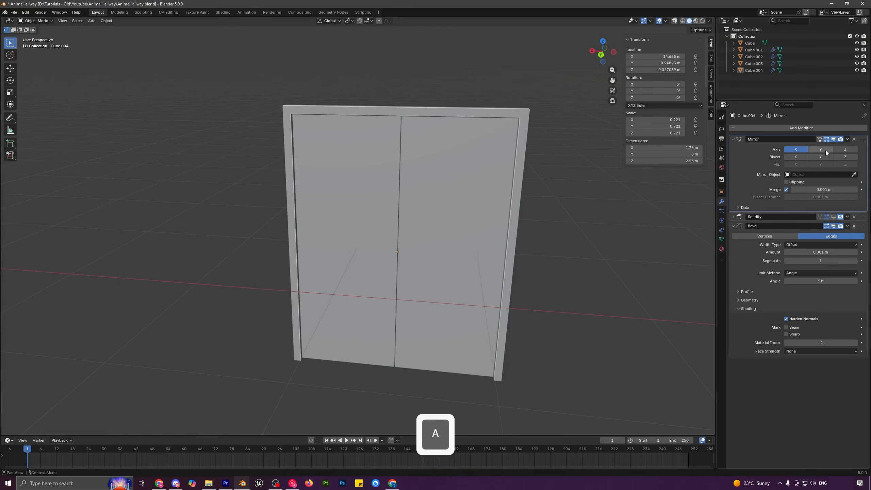
- Show the door's Solidify effect in the viewport again and move the door about 0.005 m along Y
click(833, 217)
middle_drag(469, 202, 367, 226)
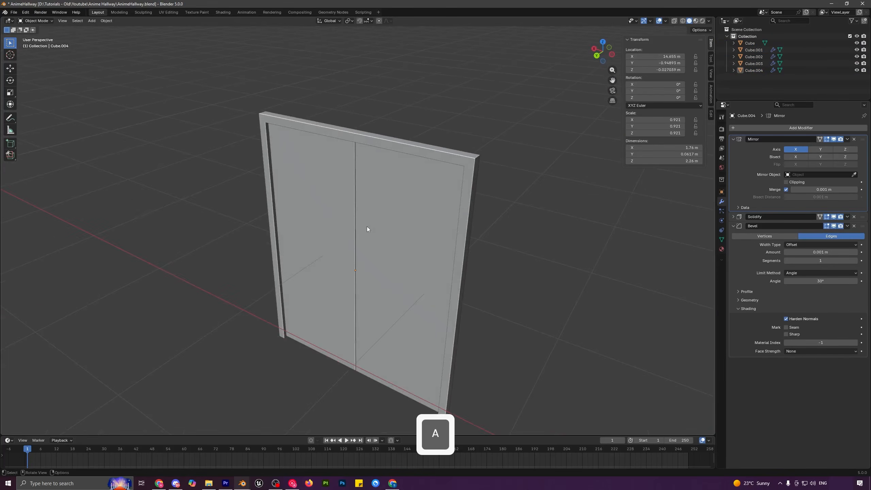
click(367, 227)
key(g)
key(y)
shift+click(281, 217)
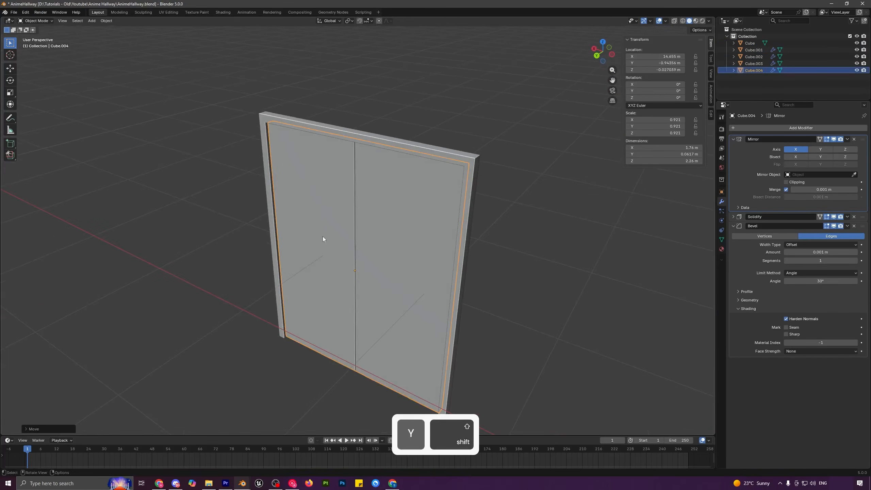
- Apply the scale of the double door object
middle_drag(346, 239, 364, 230)
scroll(365, 229, down, 1)
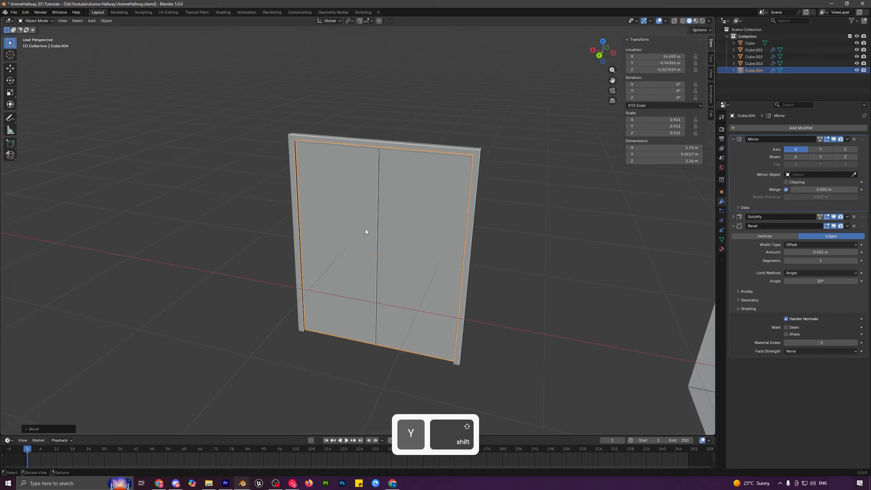
middle_drag(445, 315, 416, 244)
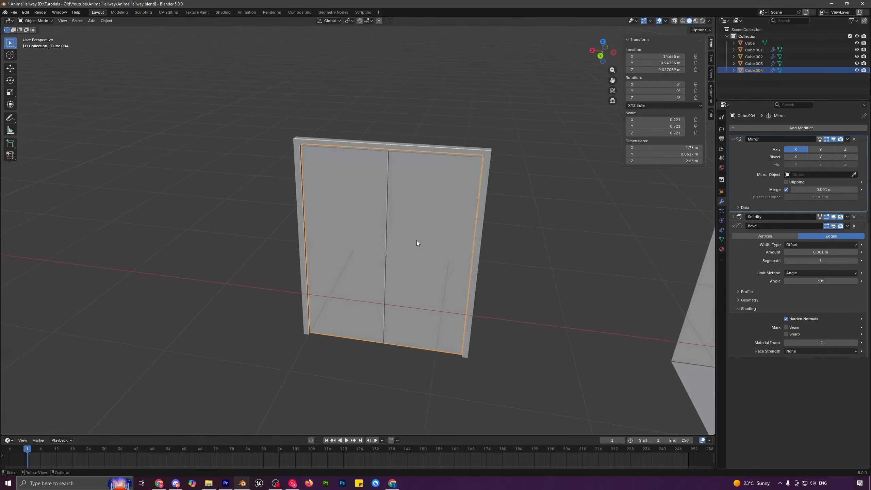
key(ctrl+a)
click(409, 235)
- Add a horizontal loop cut across the door leaf and slide it up to about 0.82 m below the top edge
key(Tab)
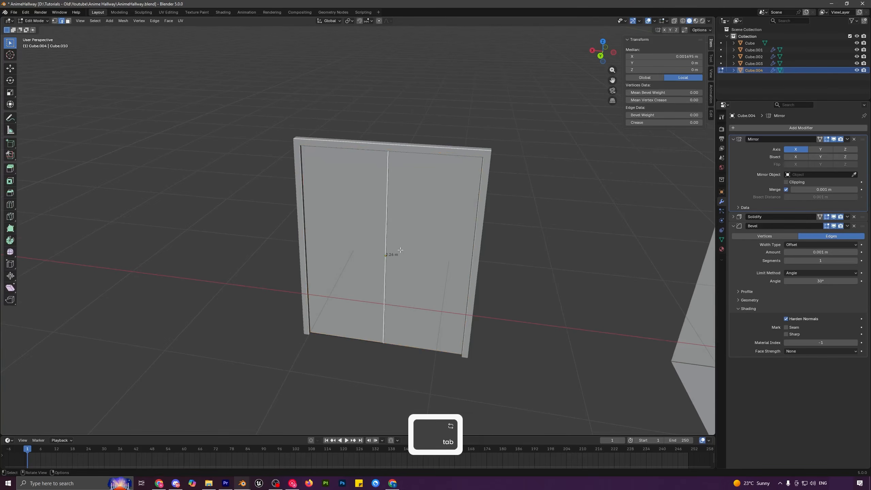
scroll(385, 234, up, 3)
key(ctrl+r)
click(388, 245)
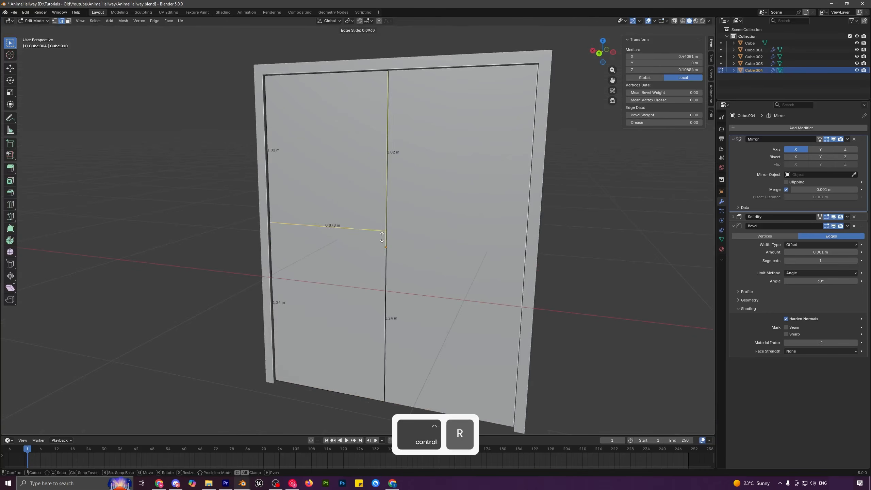
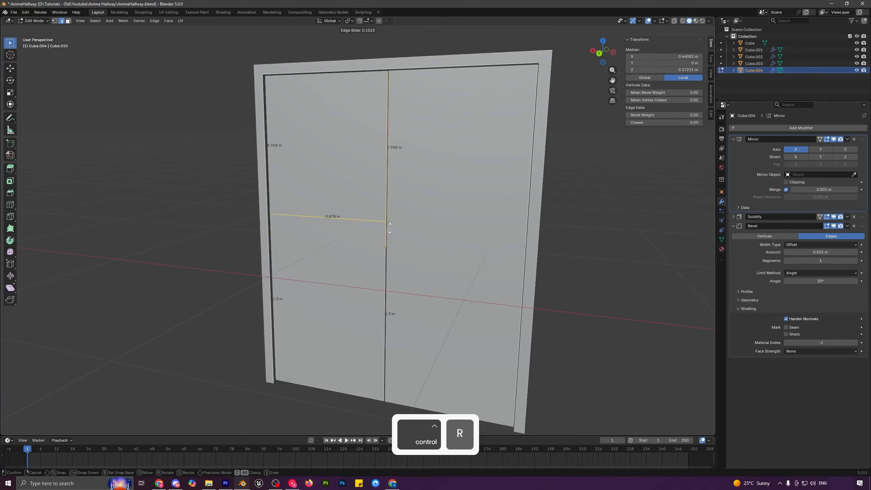
key(shift)
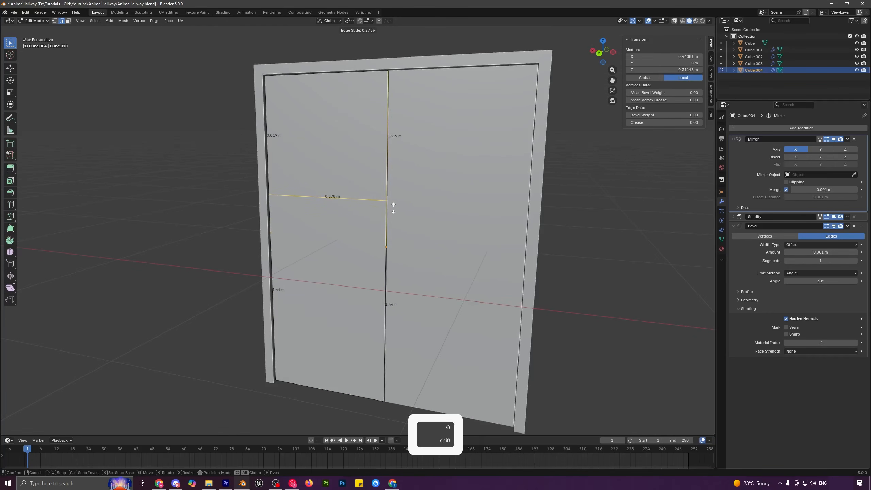
click(394, 212)
- Inset the door leaf's upper face by about 0.036 m
middle_drag(394, 212, 346, 186)
key(3)
click(346, 182)
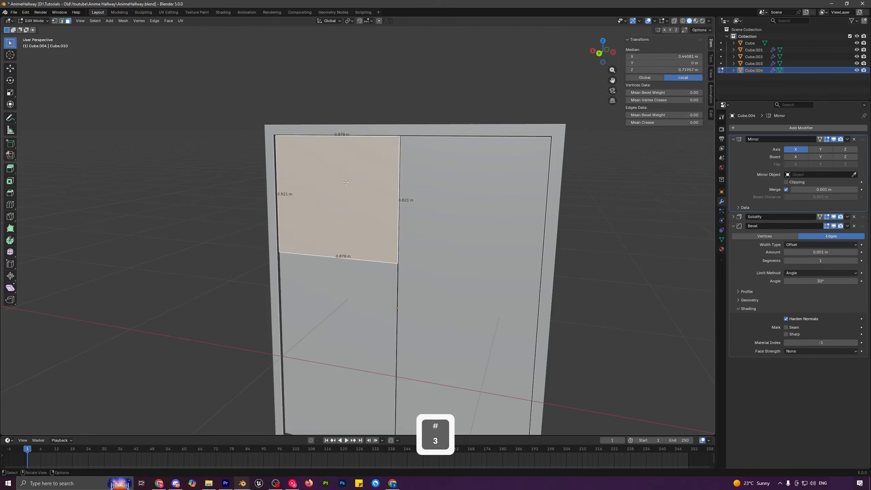
key(i)
key(shift)
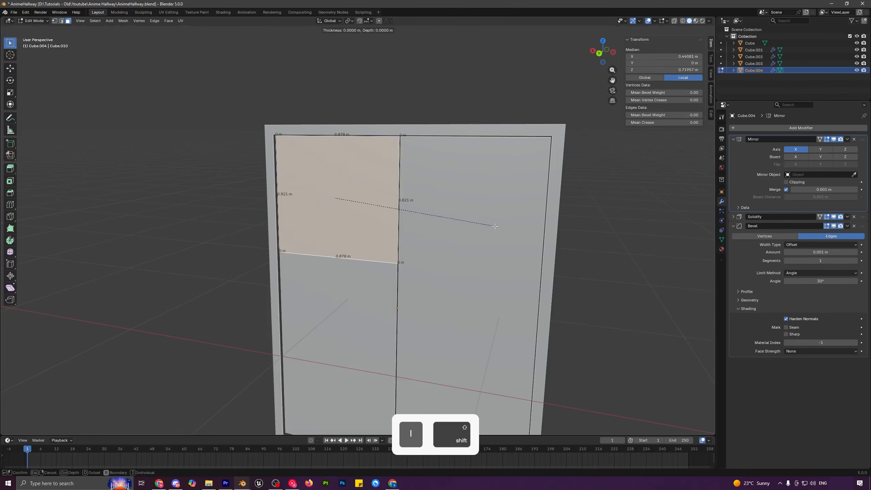
click(443, 210)
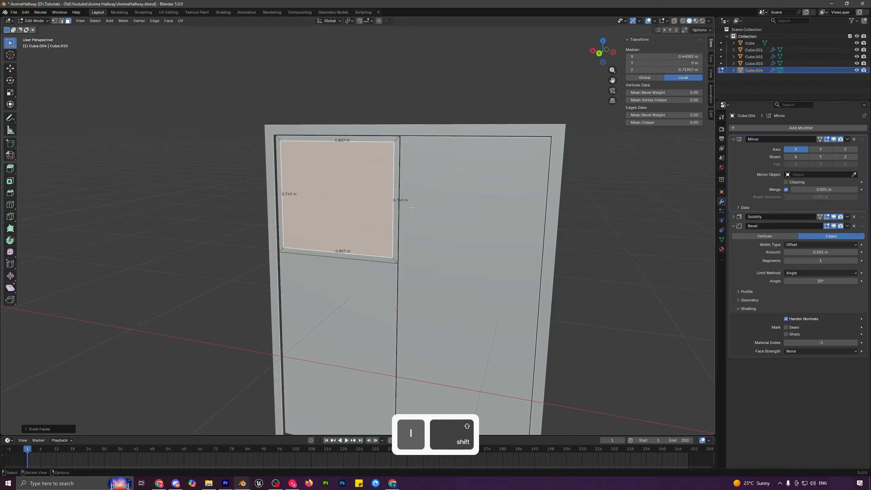
- Delete the inset face to open the door windows, then return to Object Mode and deselect everything
key(x)
click(427, 200)
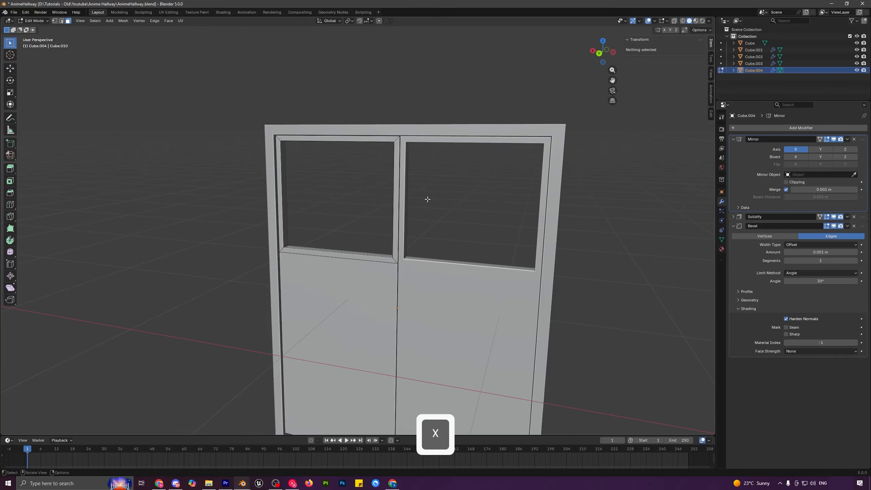
key(Tab)
key(a)
key(a)
scroll(433, 204, down, 5)
middle_drag(393, 239, 454, 257)
scroll(417, 259, up, 4)
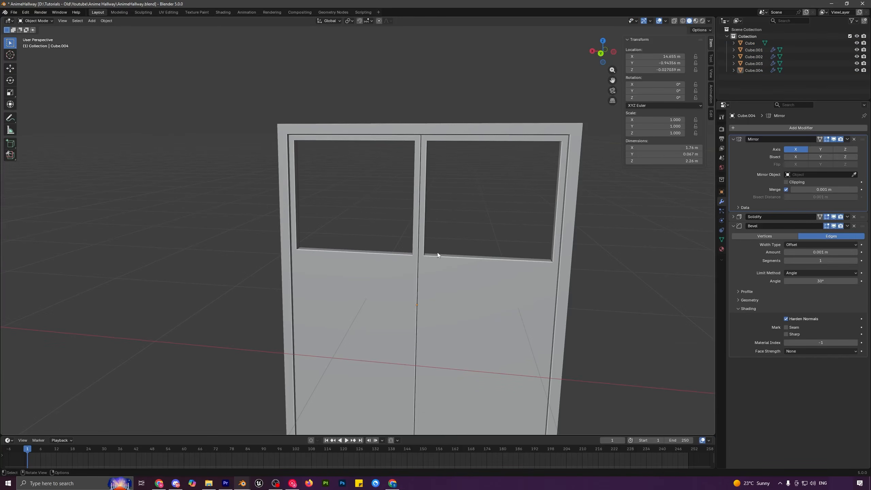
- Apply the door's Mirror modifier
click(847, 139)
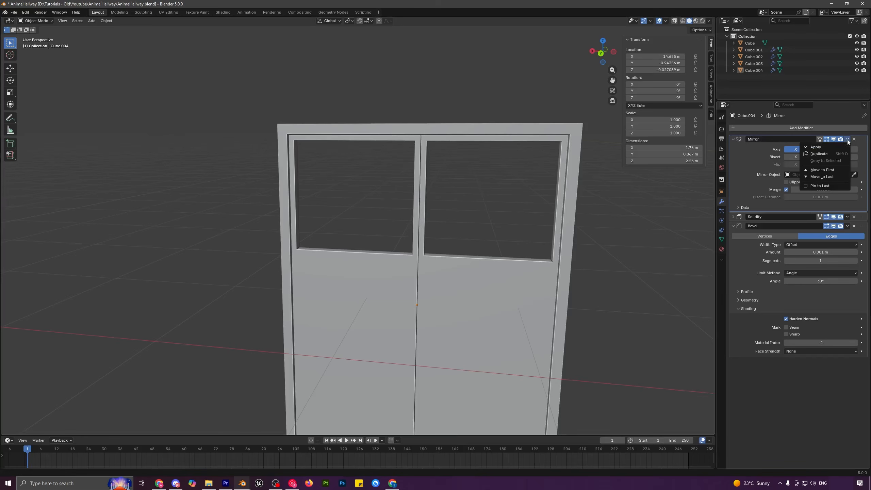
click(829, 149)
mouse_move(427, 271)
middle_down()
mouse_move(435, 268)
mouse_move(411, 278)
middle_up()
- Select the whole linked door leaf on the negative X side and move it about 0.02 m along negative Y
key(Tab)
click(405, 295)
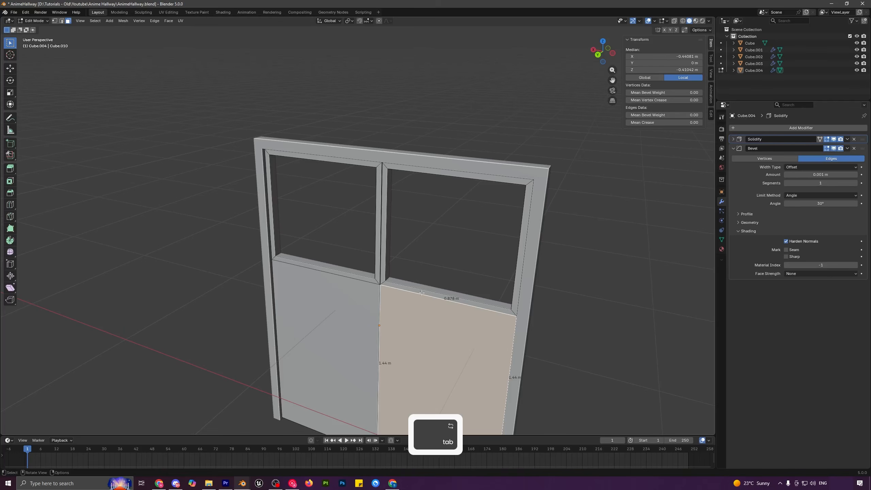
click(408, 292)
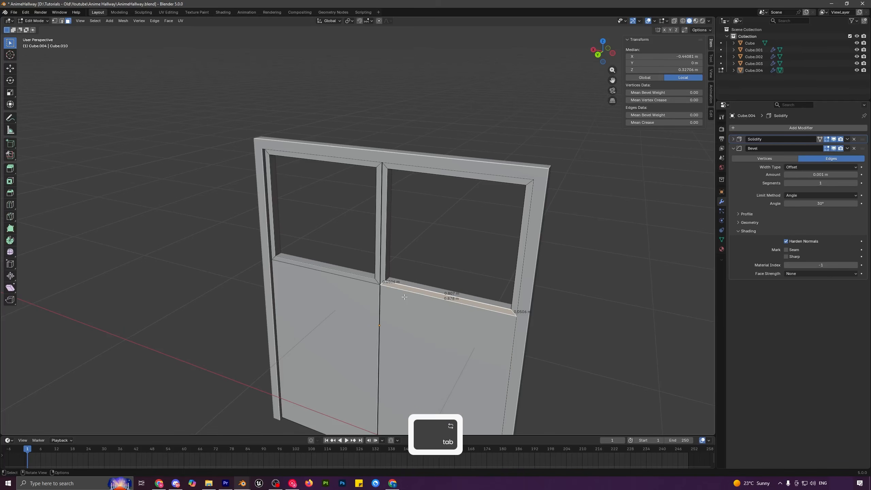
key(l)
shift+middle_drag(467, 311, 466, 309)
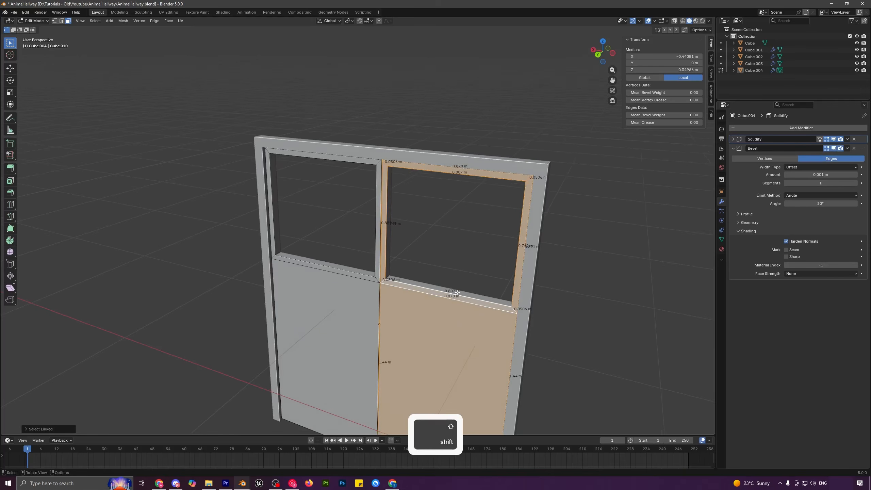
key(g)
key(x)
middle_drag(428, 289, 411, 274)
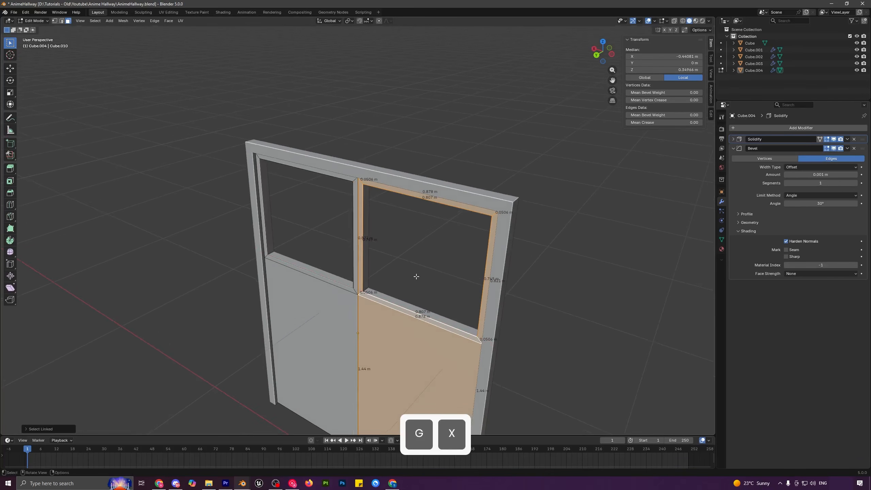
key(g)
key(y)
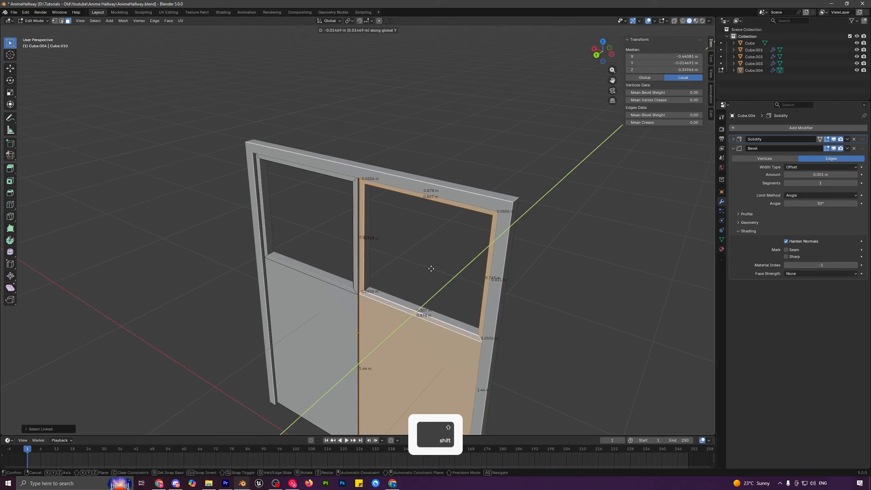
click(437, 267)
key(Tab)
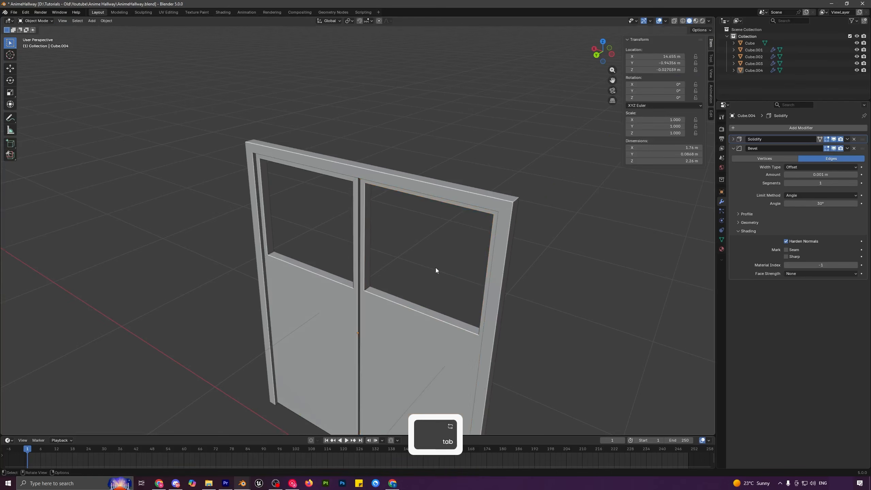
- Set the door's Bevel modifier amount to 0.003 m
key(a)
key(a)
middle_drag(415, 274, 433, 266)
scroll(397, 265, down, 2)
scroll(433, 267, up, 2)
drag(828, 175, 831, 175)
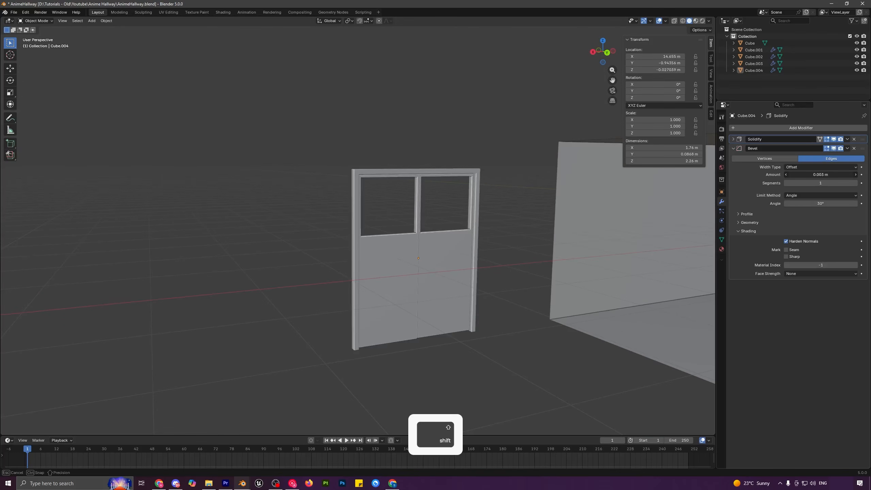
- Duplicate the door frame and place the copy above the door, about 2.4 m up along Z
scroll(458, 261, down, 3)
key(a)
key(a)
middle_drag(457, 261, 421, 267)
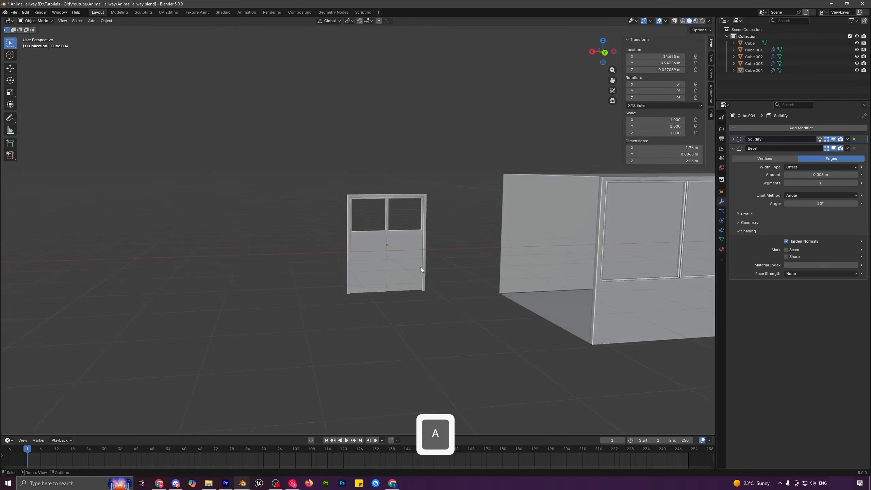
scroll(421, 271, up, 5)
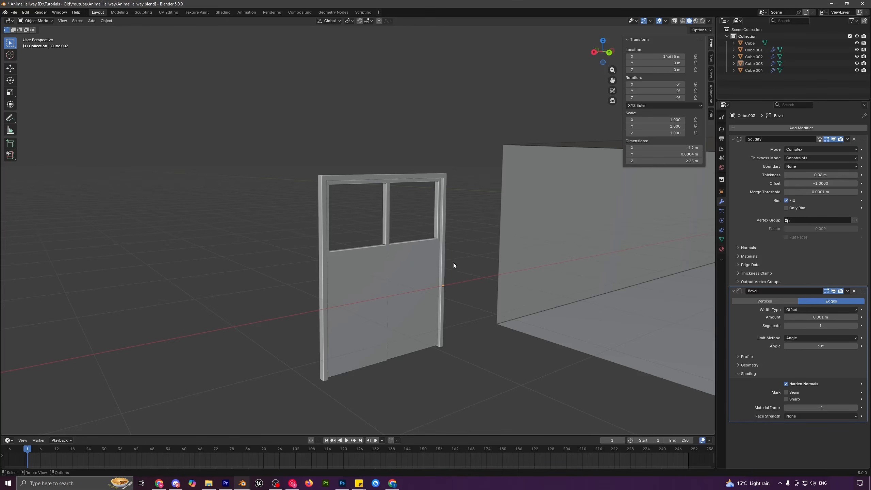
click(445, 225)
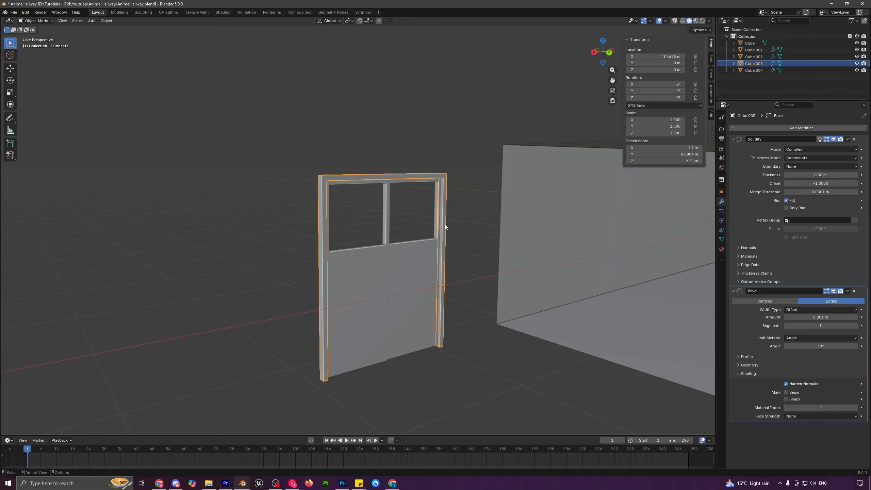
key(shift+d)
key(z)
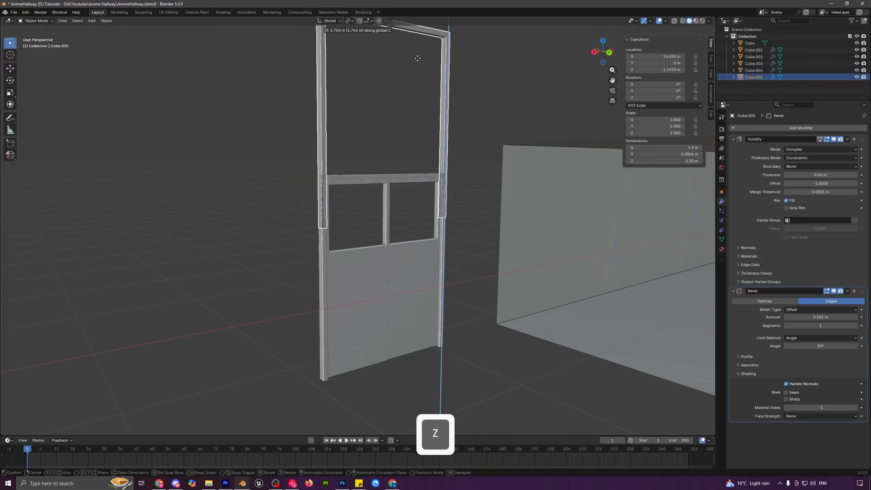
click(415, 419)
shift+middle_drag(415, 249, 412, 391)
- Select the edge loop running along the copied frame in Edit Mode and delete it with the Edge Loops option
key(Tab)
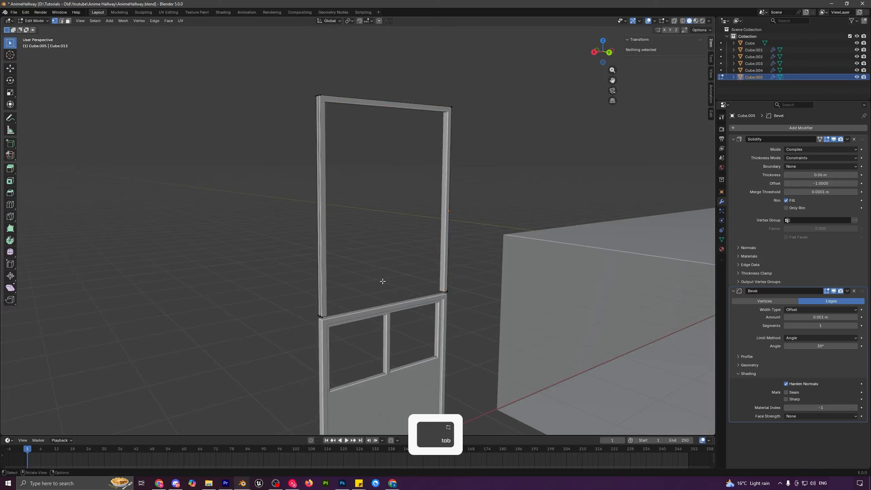
middle_drag(383, 282, 400, 300)
scroll(399, 300, up, 1)
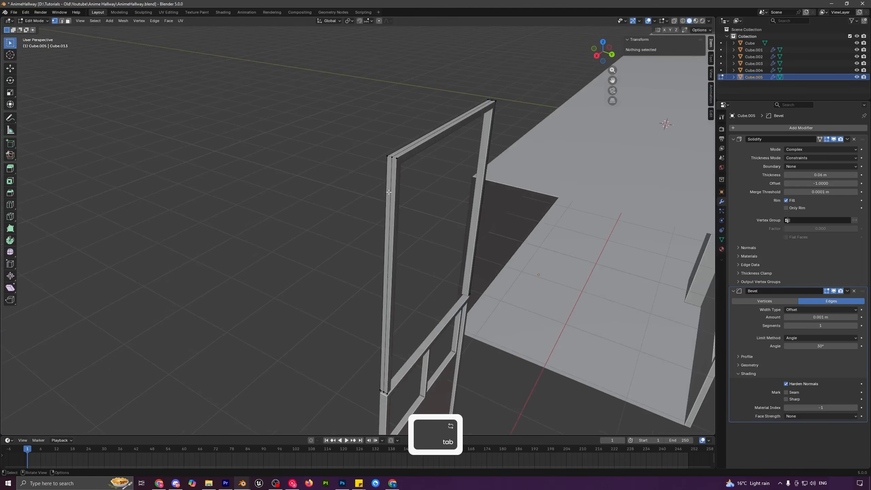
alt+click(391, 174)
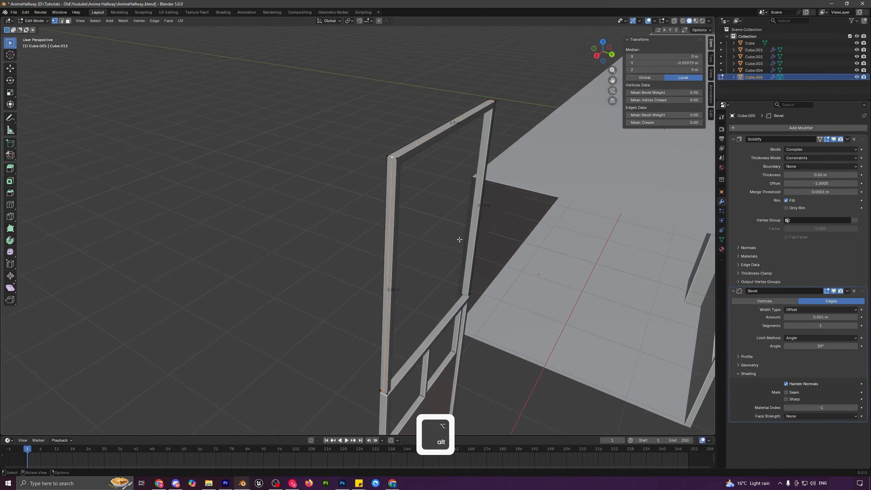
key(x)
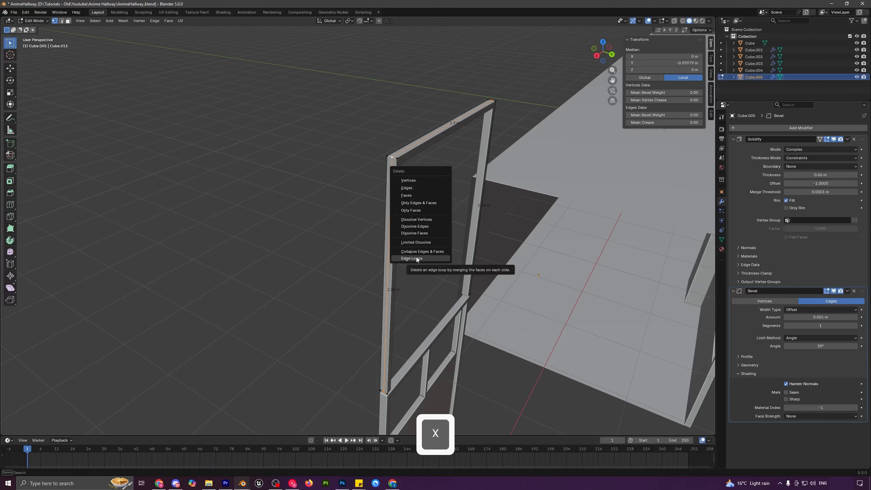
click(417, 260)
middle_drag(418, 259, 397, 357)
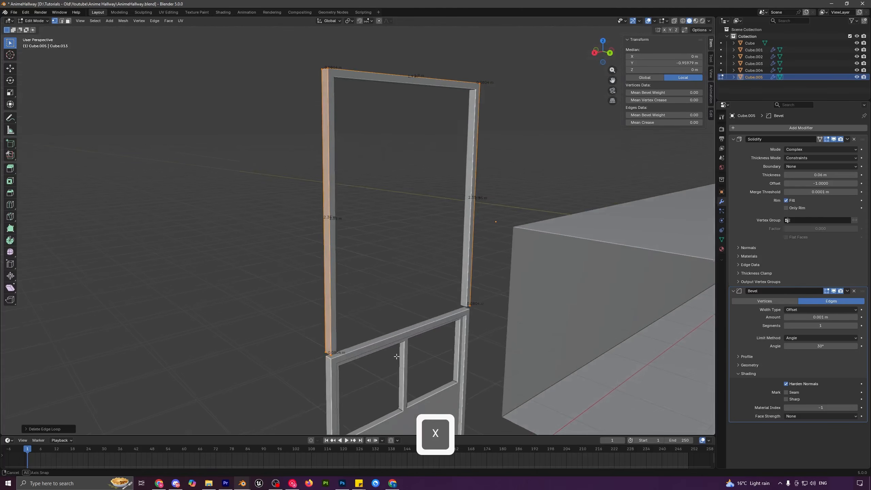
- Fill a face across the open bottom of the copied frame and return to Object Mode
click(338, 369)
middle_drag(338, 369, 331, 340)
key(f)
key(Tab)
- Lower the copied frame about 0.03 m along Z onto the top of the door frame
key(g)
key(z)
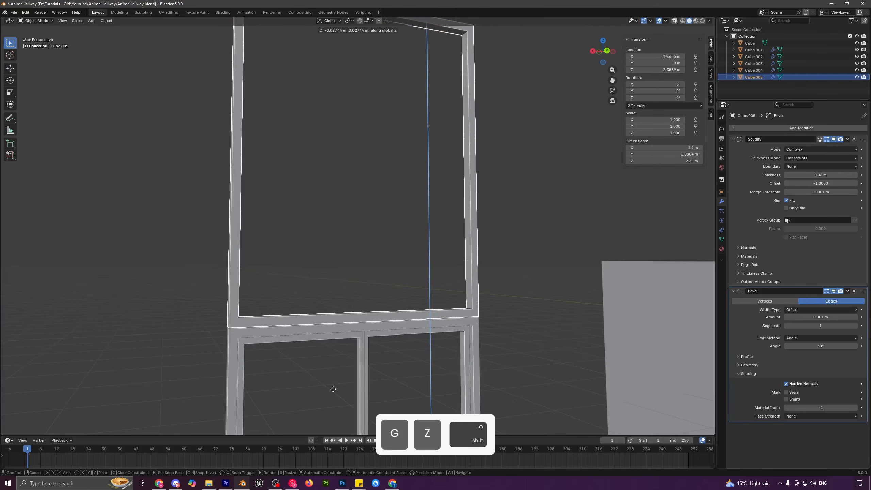
shift+click(333, 389)
shift+middle_drag(339, 281, 348, 305)
scroll(348, 307, down, 3)
- Lower the copied frame's top face along Z until the frame is about 0.8 m high, then return to Object Mode
key(Tab)
middle_drag(315, 150, 315, 136)
key(3)
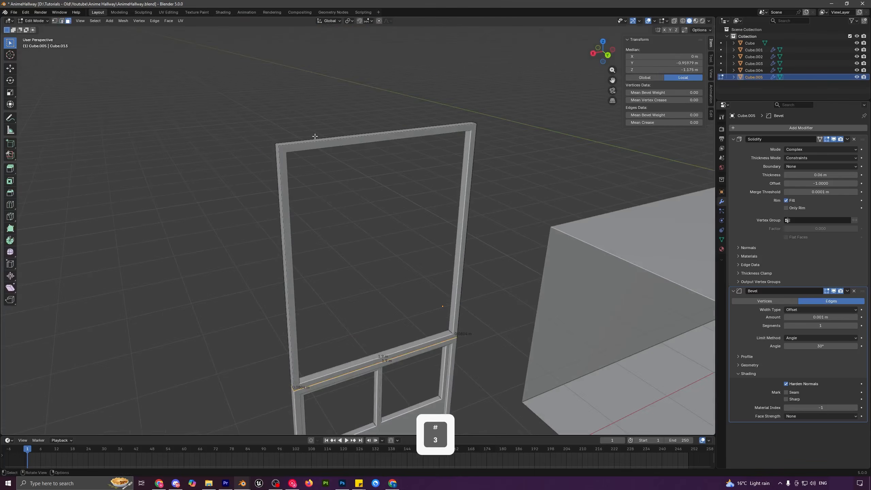
click(310, 139)
click(313, 141)
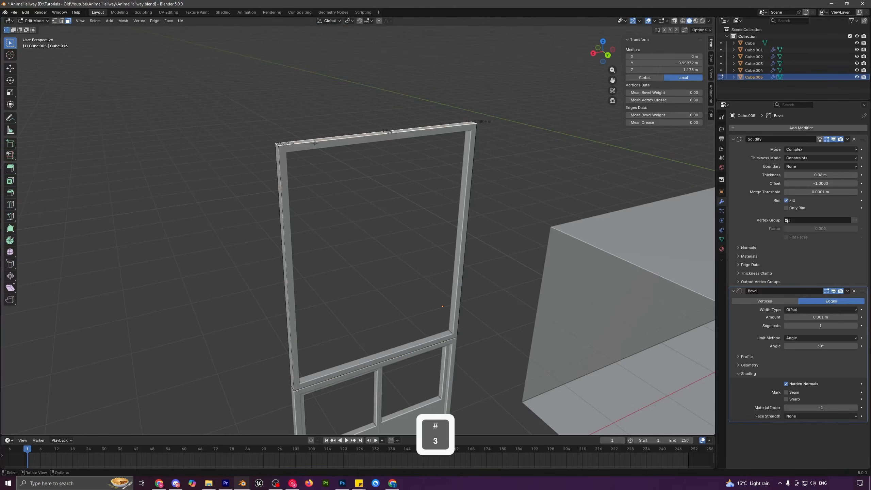
key(g)
key(z)
click(341, 308)
shift+middle_drag(340, 308, 343, 211)
key(g)
key(z)
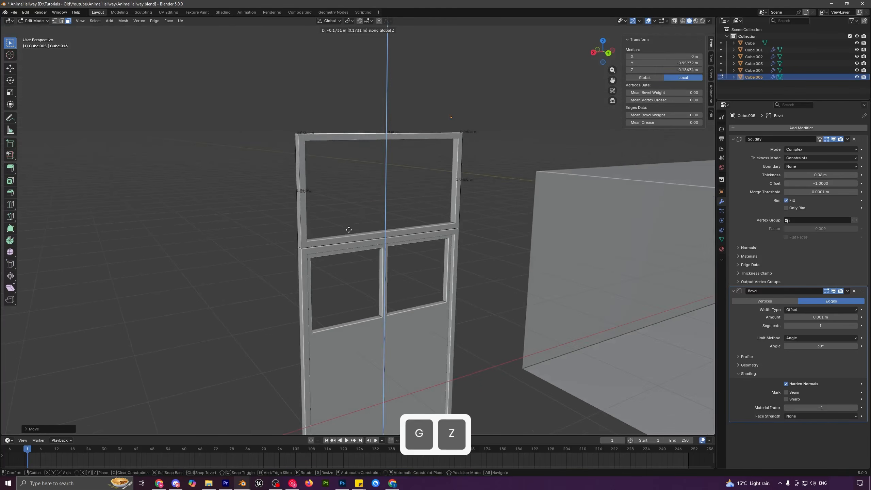
key(shift)
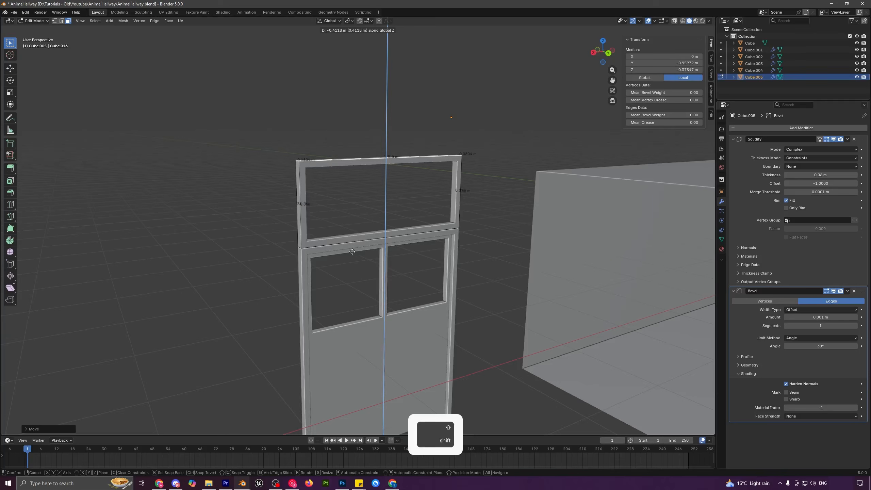
click(351, 252)
key(Tab)
- Fine-tune the upper frame's height by moving it about 0.0025 m down along Z to meet the door frame
scroll(396, 259, down, 3)
middle_drag(396, 259, 377, 262)
key(a)
key(a)
scroll(394, 269, up, 6)
click(475, 216)
key(g)
key(z)
key(shift)
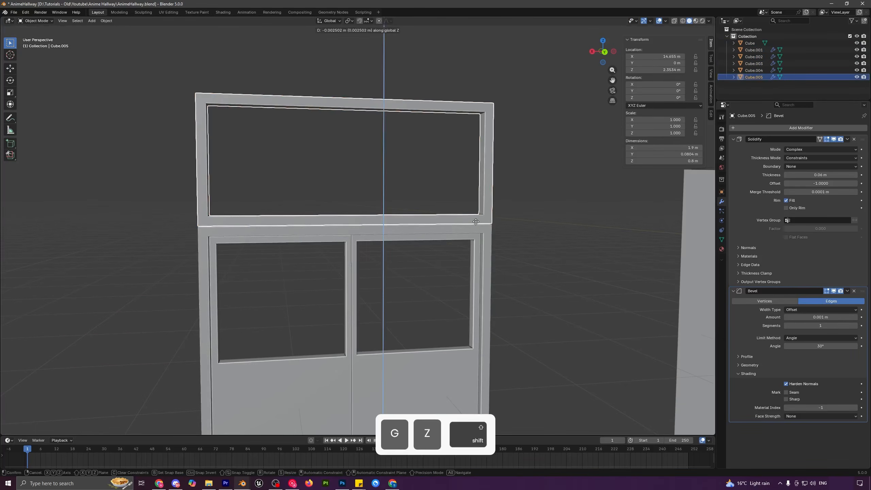
click(476, 216)
- Set the upper frame's Solidify thickness to 0.055 m and apply the modifier
shift+drag(820, 174, 820, 175)
scroll(338, 295, down, 3)
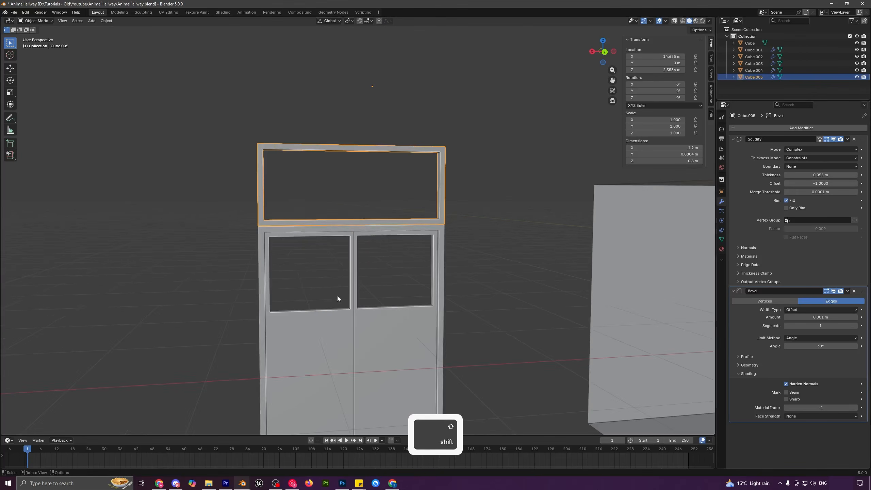
key(a)
key(a)
middle_drag(337, 296, 400, 282)
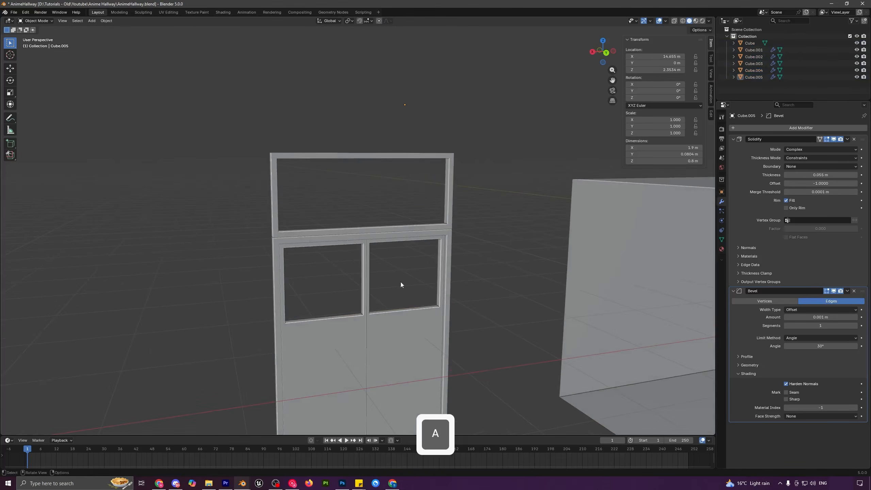
click(848, 139)
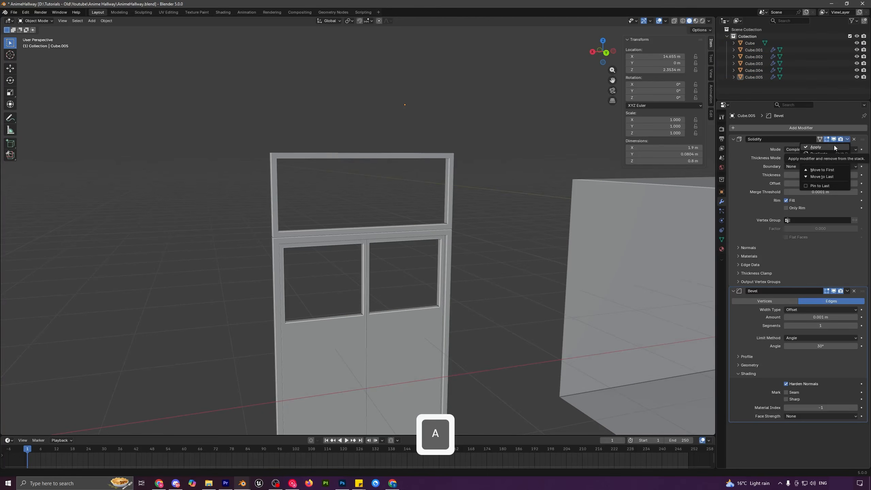
click(835, 148)
- Add two evenly spaced, unslid loop cuts to both the top and bottom bars of the upper frame
scroll(369, 250, up, 3)
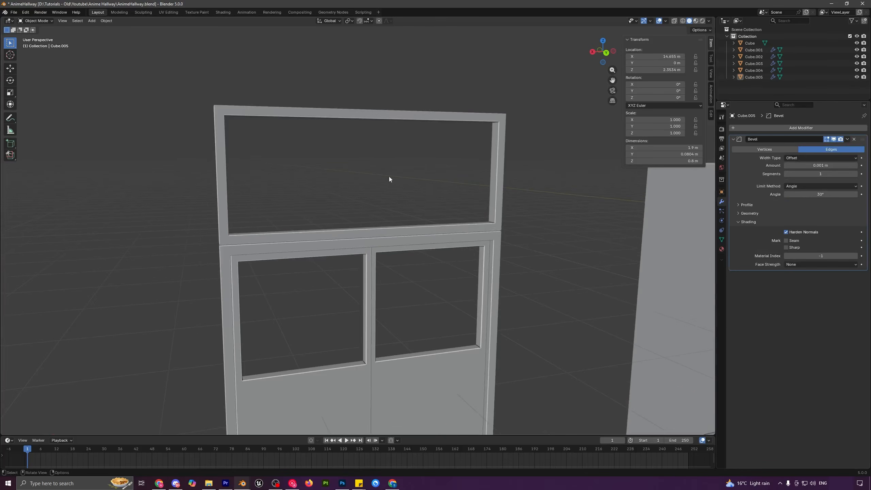
middle_drag(400, 199, 383, 201)
key(Tab)
key(ctrl+r)
scroll(359, 134, up, 1)
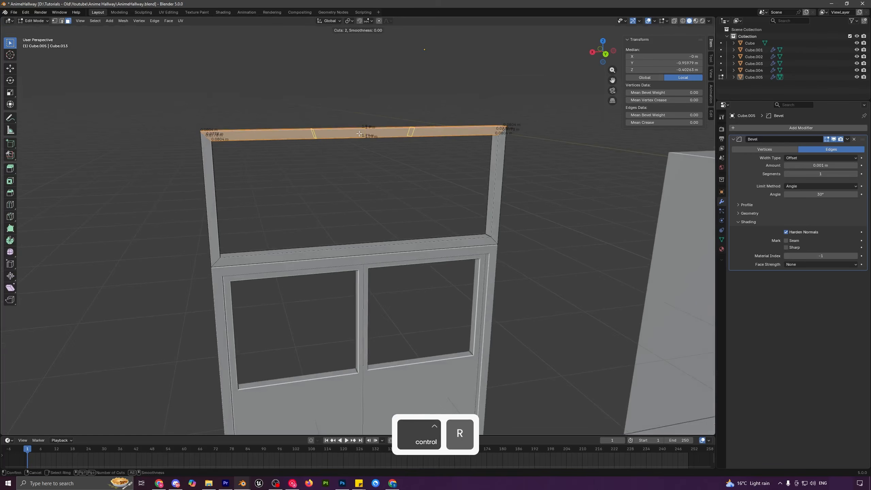
click(359, 134)
right_click(373, 165)
key(ctrl+r)
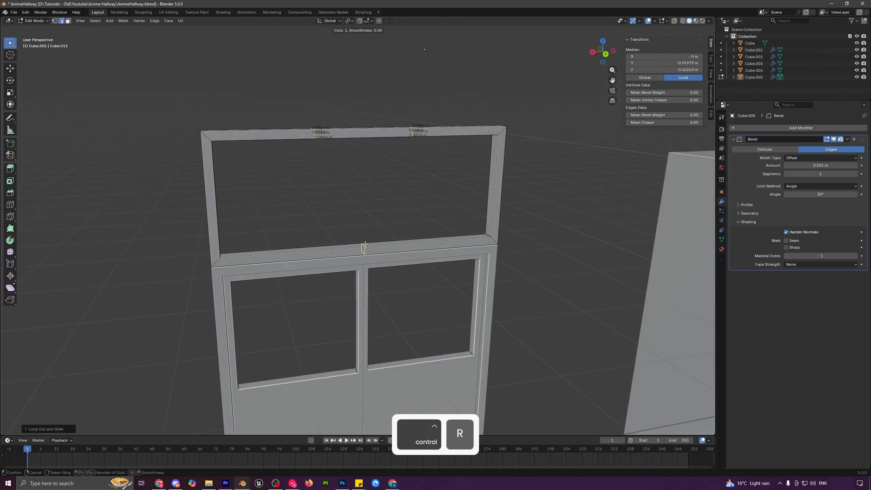
click(365, 244)
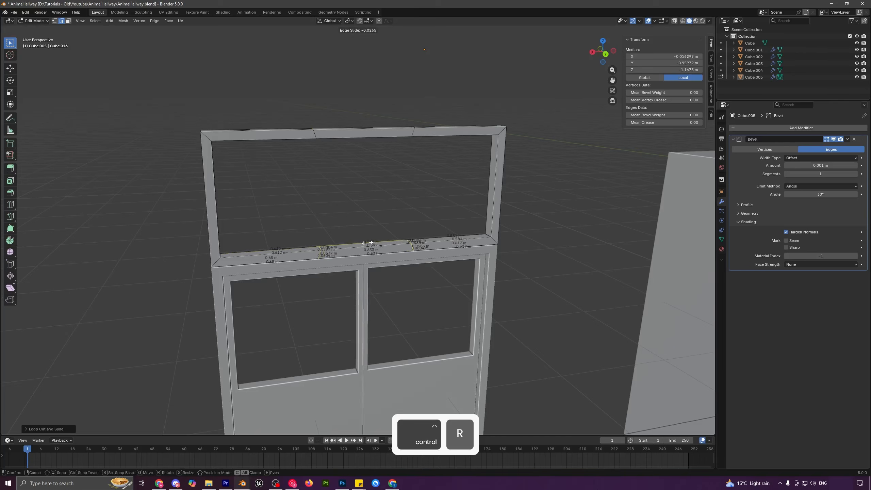
right_click(365, 244)
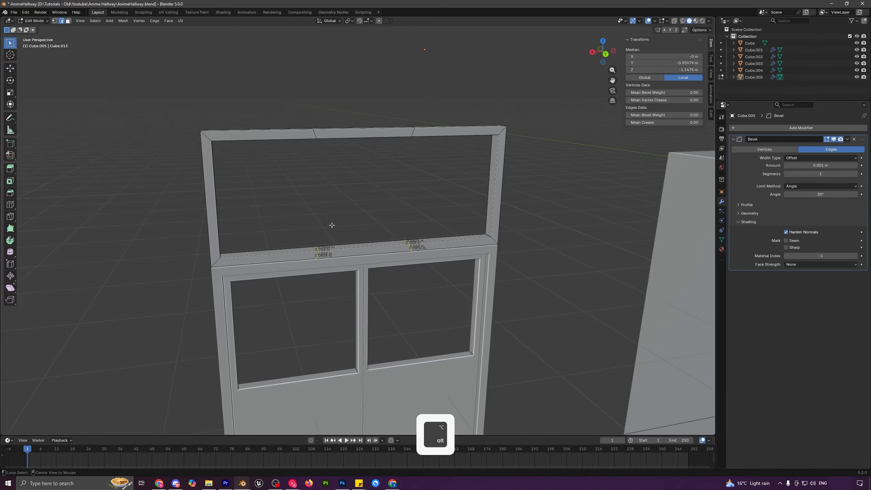
- Select both pairs of loop cuts and scale them together along X until each pair is about 0.06 m apart
alt+shift+click(411, 131)
key(s)
key(x)
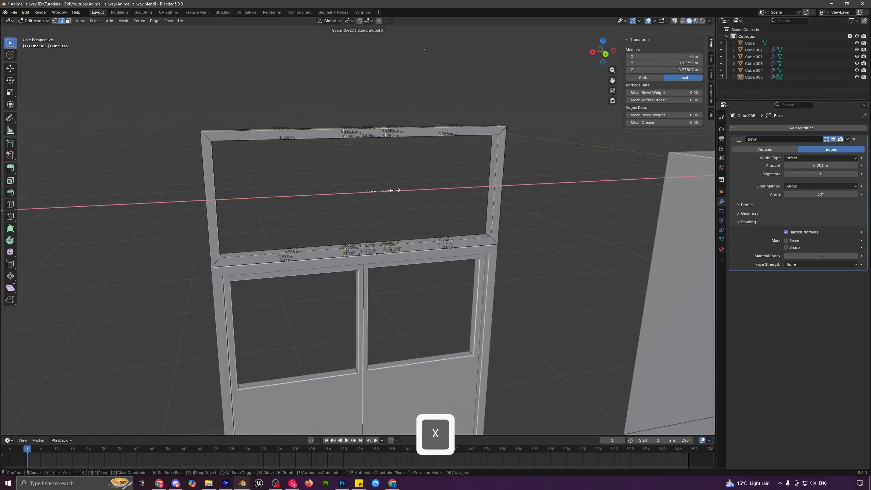
click(373, 191)
shift+middle_drag(407, 233, 375, 183)
ctrl+middle_drag(375, 257, 384, 181)
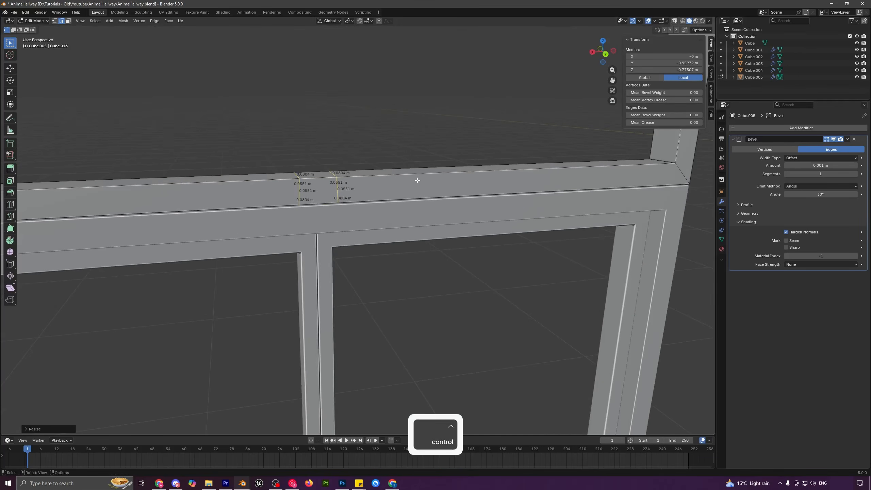
key(s)
key(x)
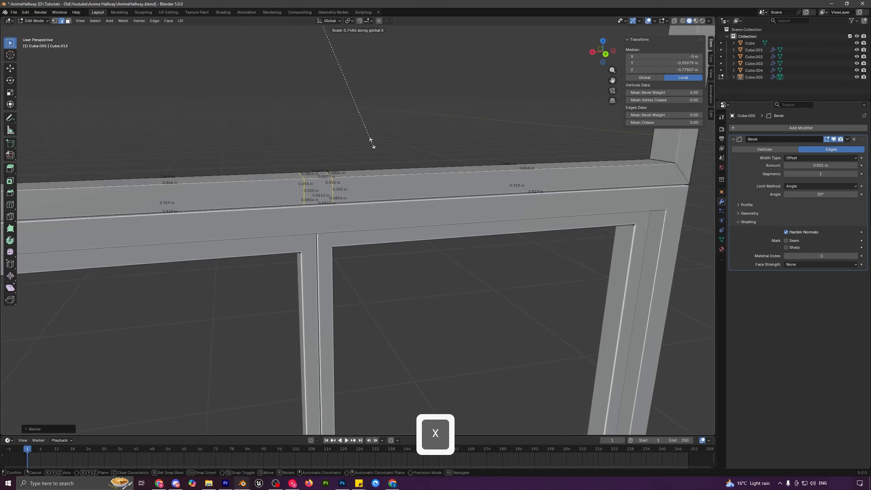
click(380, 144)
- Delete the two facing inner faces between the centre loops on the upper frame's bottom and top bars
scroll(380, 144, down, 5)
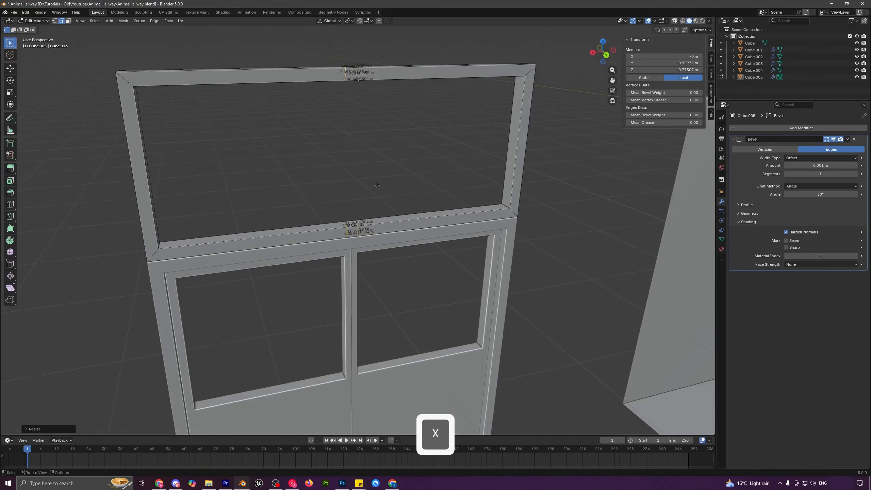
key(3)
click(352, 223)
middle_drag(352, 223, 363, 113)
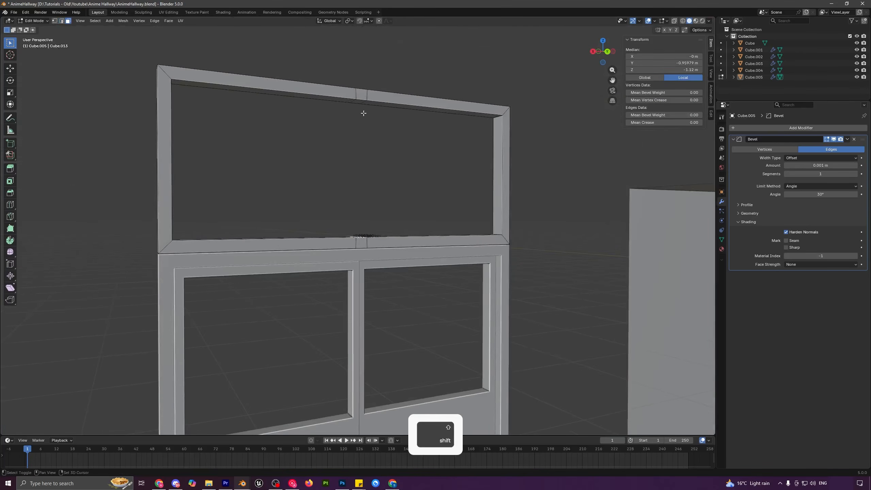
shift+click(360, 100)
key(x)
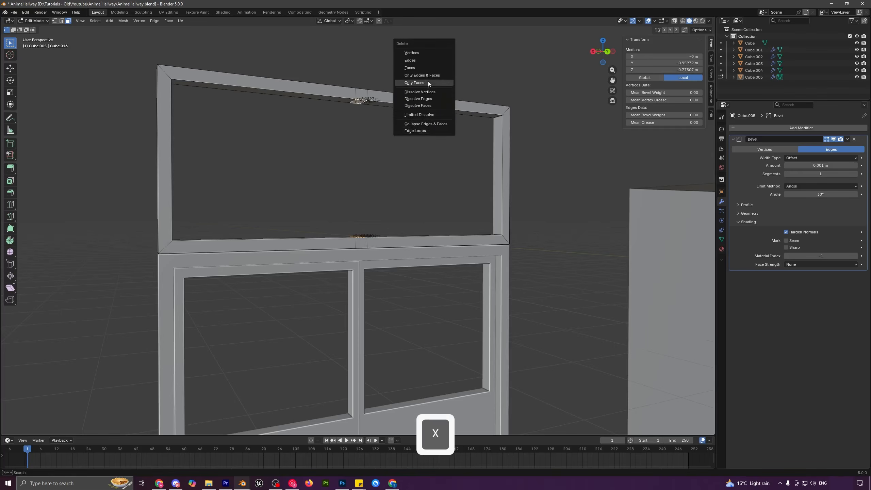
click(424, 67)
- Bridge the top and bottom hole edge loops to form a central vertical divider, then return to Object Mode and deselect
key(1)
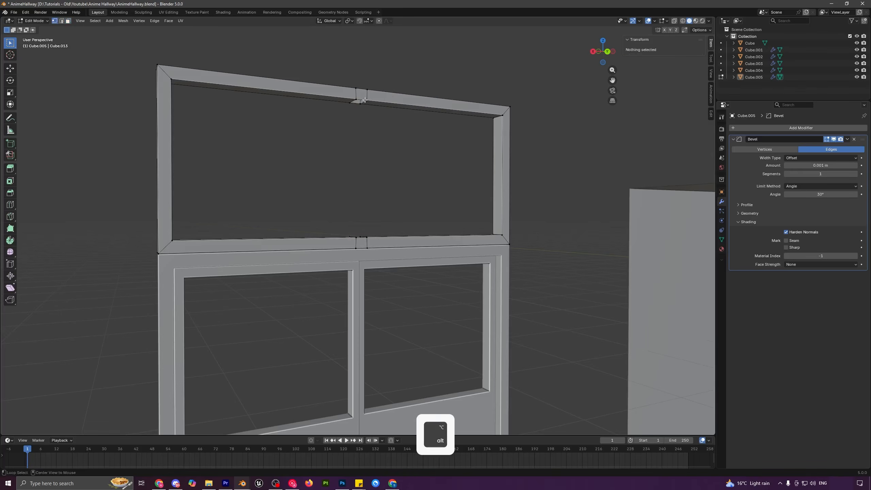
alt+click(363, 100)
middle_drag(364, 99, 364, 114)
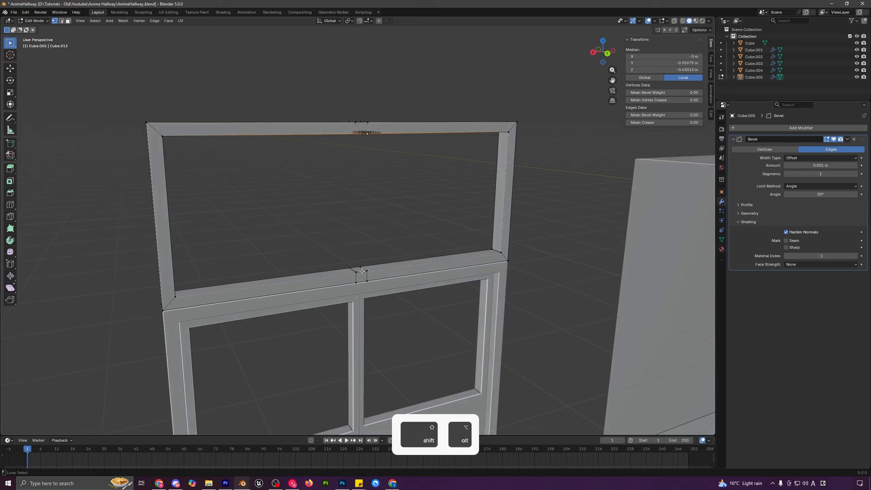
alt+shift+click(362, 269)
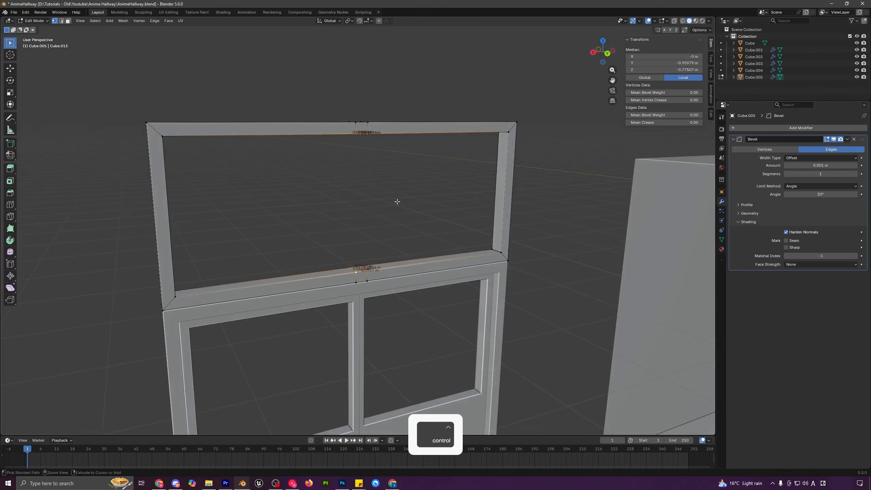
key(ctrl+e)
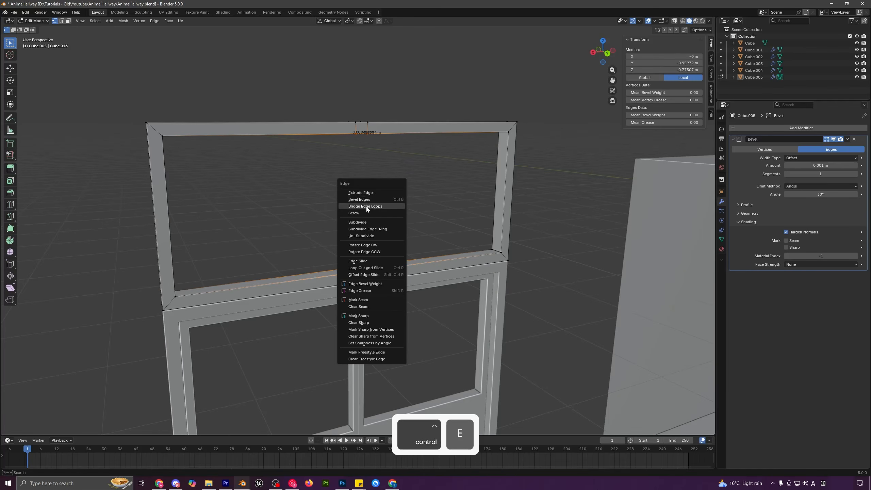
click(367, 207)
key(Tab)
scroll(388, 216, down, 4)
key(a)
middle_drag(387, 217, 375, 239)
- Turn off the edge length measurement overlay, then return to Object Mode with nothing selected
key(Tab)
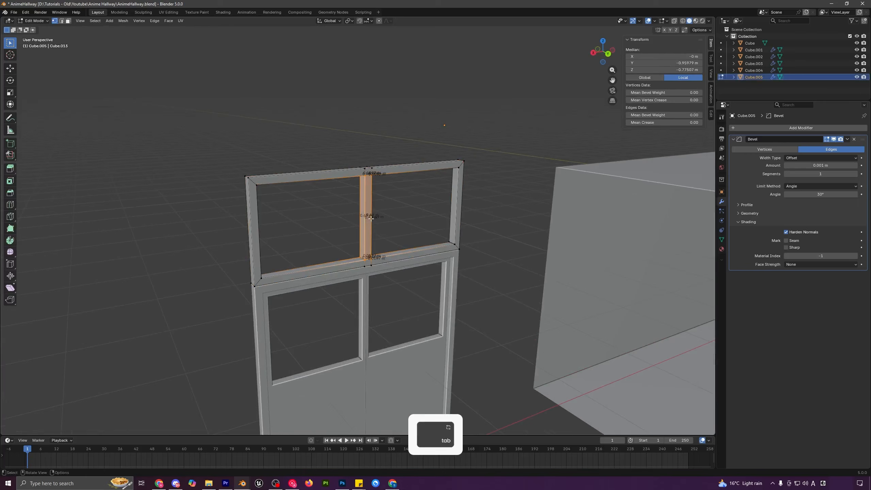
click(663, 22)
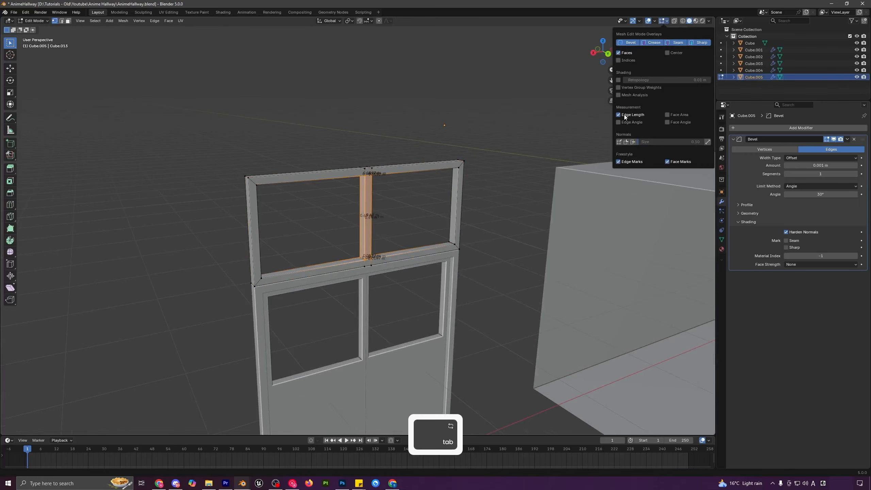
key(Tab)
scroll(416, 237, up, 3)
key(a)
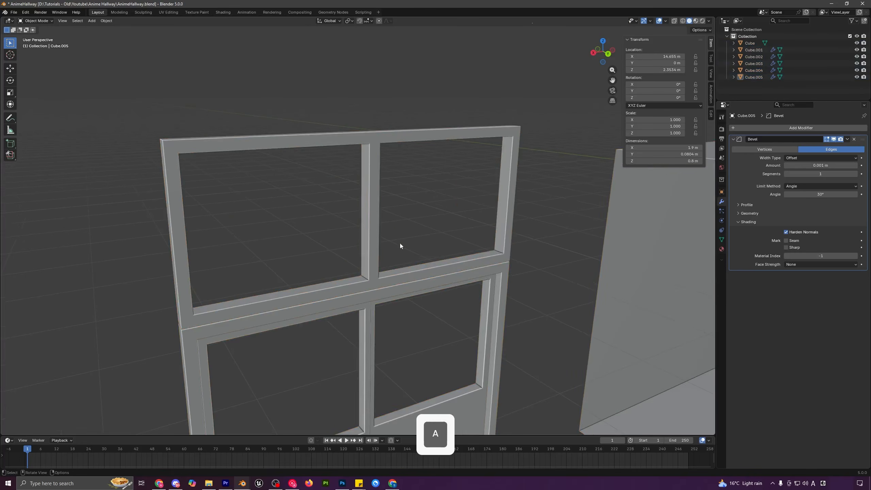
- Add a centred loop cut around the inner faces of each of the two openings in the upper frame
middle_drag(400, 246, 472, 245)
click(466, 215)
middle_drag(466, 215, 448, 225)
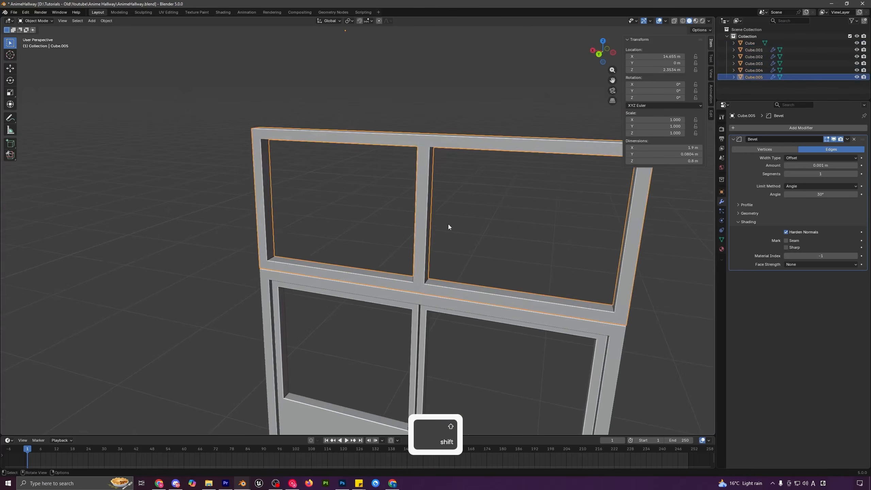
key(Tab)
middle_drag(346, 229, 316, 209)
key(ctrl+r)
click(225, 103)
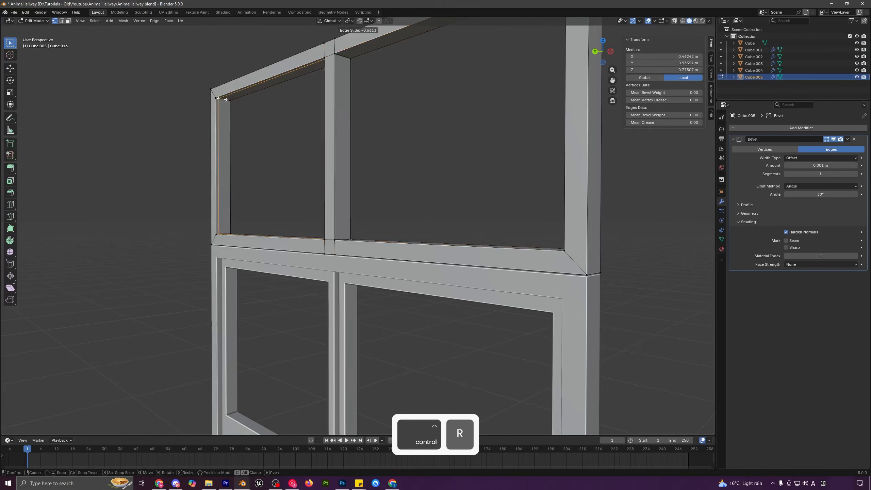
click(227, 100)
middle_drag(227, 100, 289, 101)
key(ctrl+r)
click(306, 71)
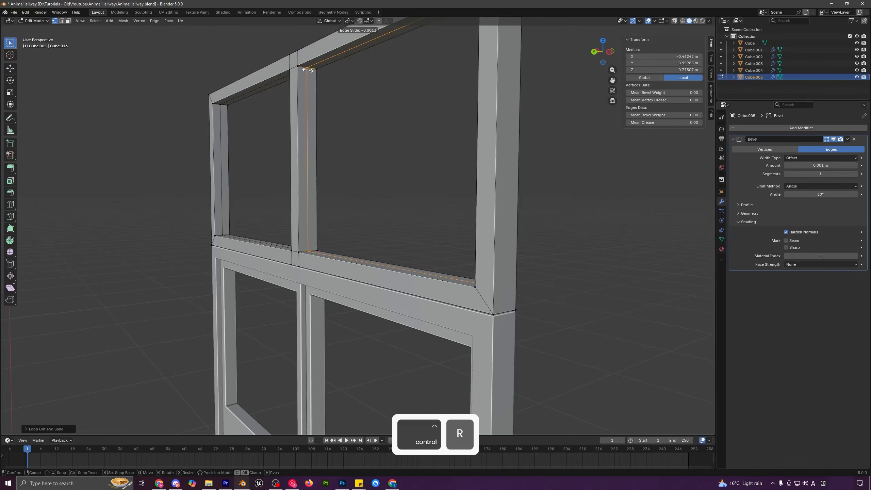
click(306, 69)
middle_drag(259, 128, 249, 136)
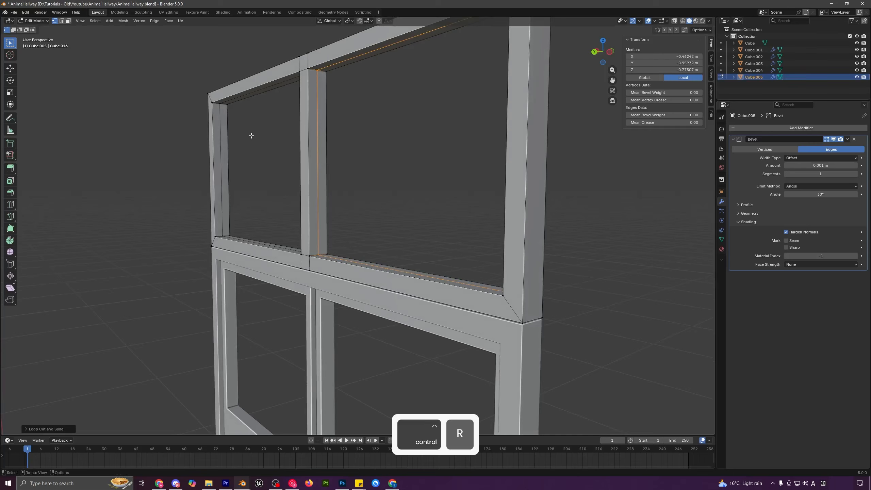
- Select both inner edge loops, duplicate them in place and separate the copy into its own object, then return to Object Mode
alt+shift+click(222, 131)
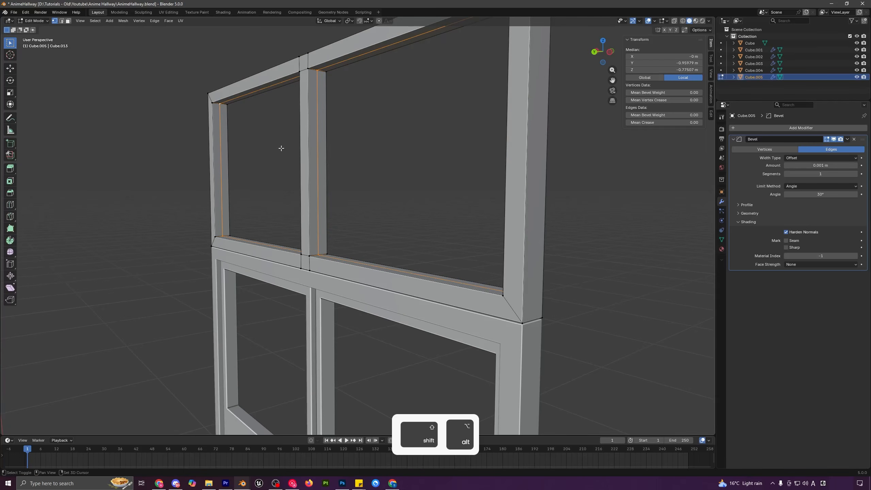
key(shift+alt+d)
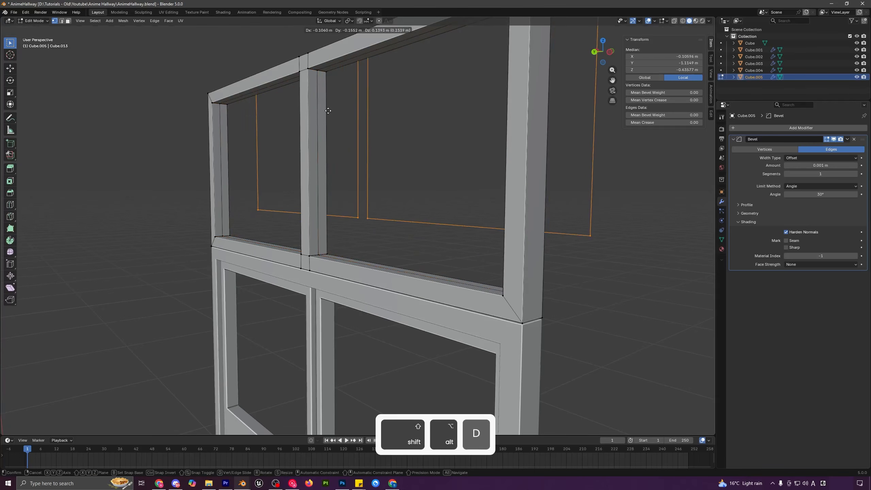
right_click(328, 110)
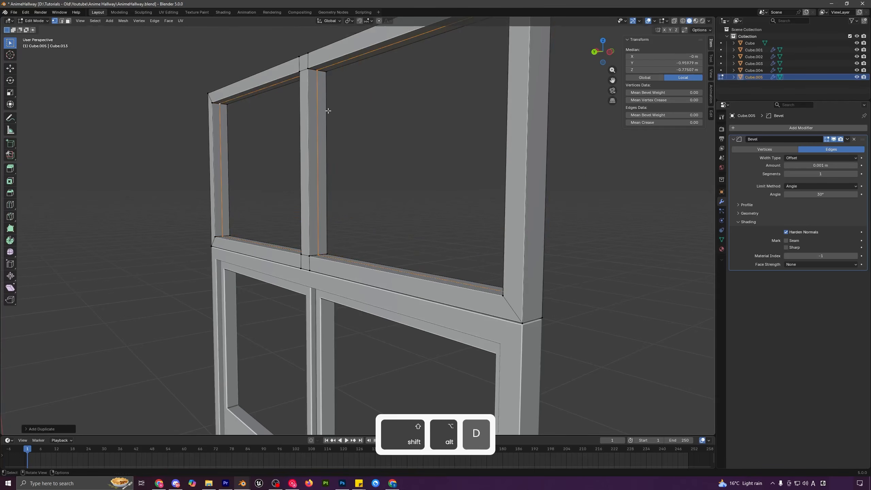
key(p)
click(267, 137)
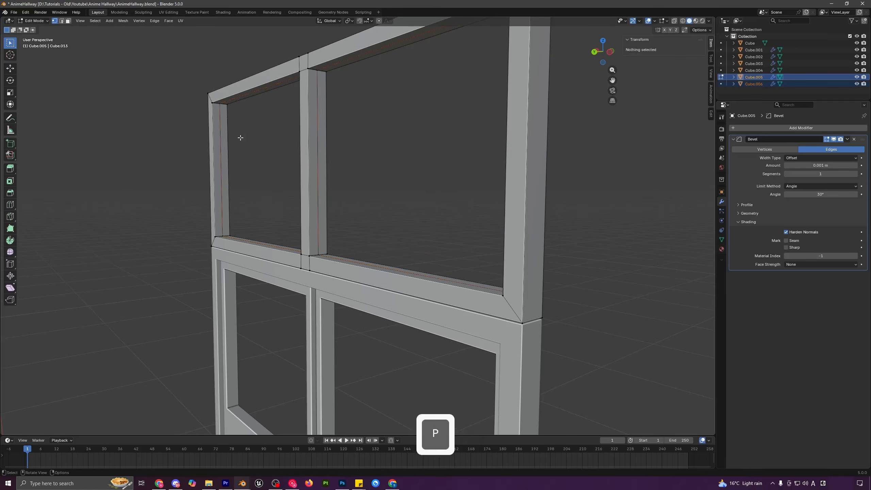
key(Tab)
- Extrude all edges of the separated loops about 0.046 m along negative Y to form thin inner frame strips
click(220, 134)
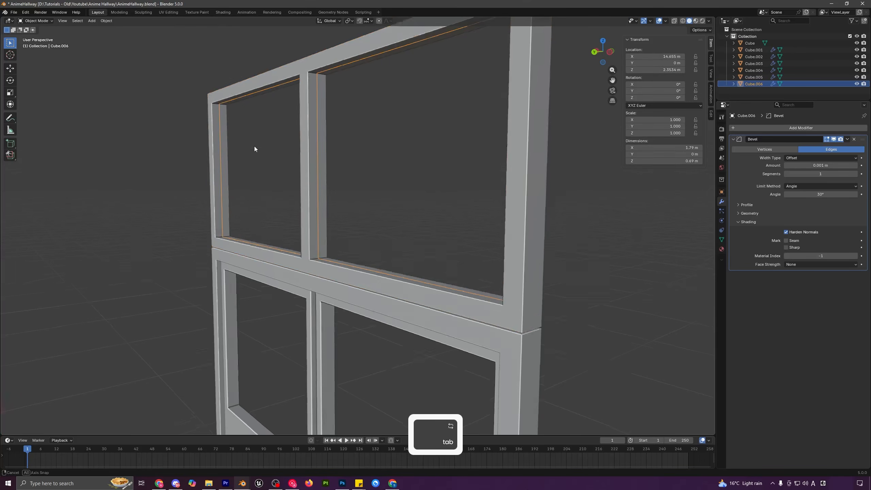
middle_drag(255, 146, 260, 156)
key(Tab)
key(a)
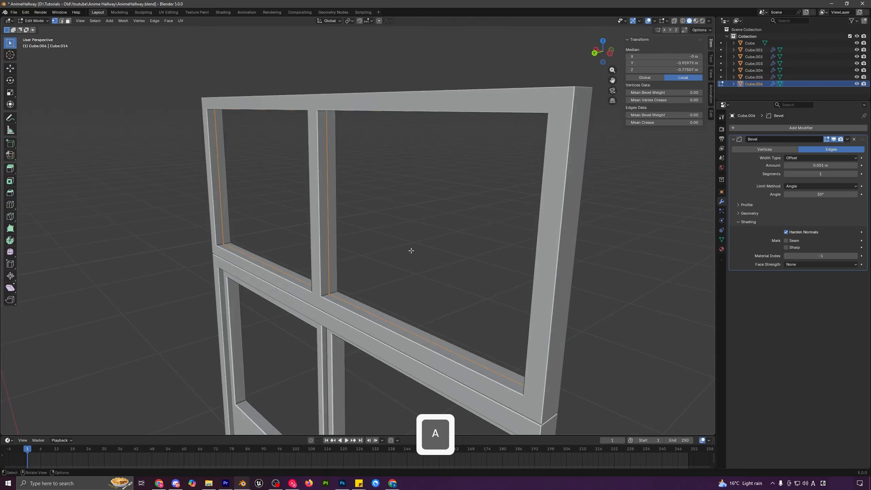
middle_drag(348, 250, 337, 246)
key(g)
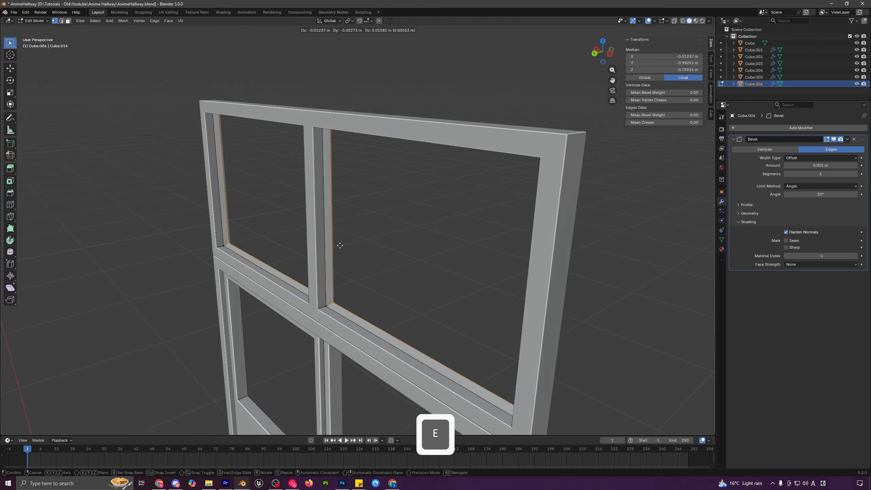
key(x)
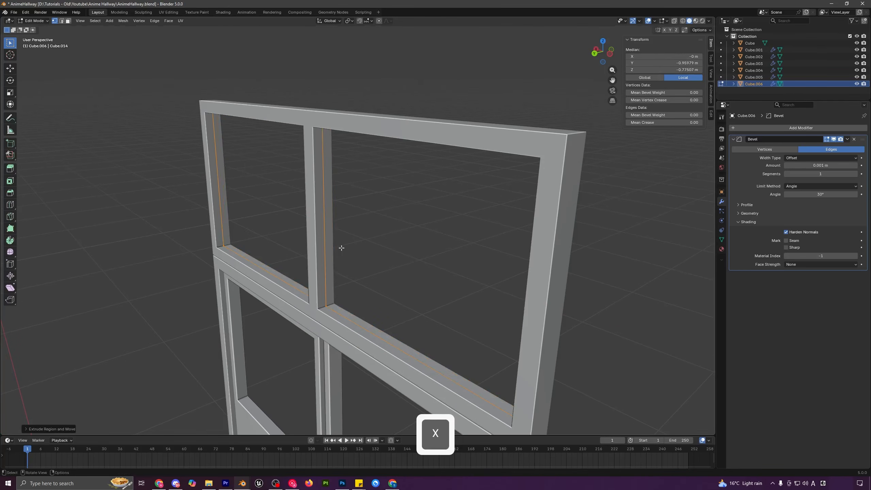
key(y)
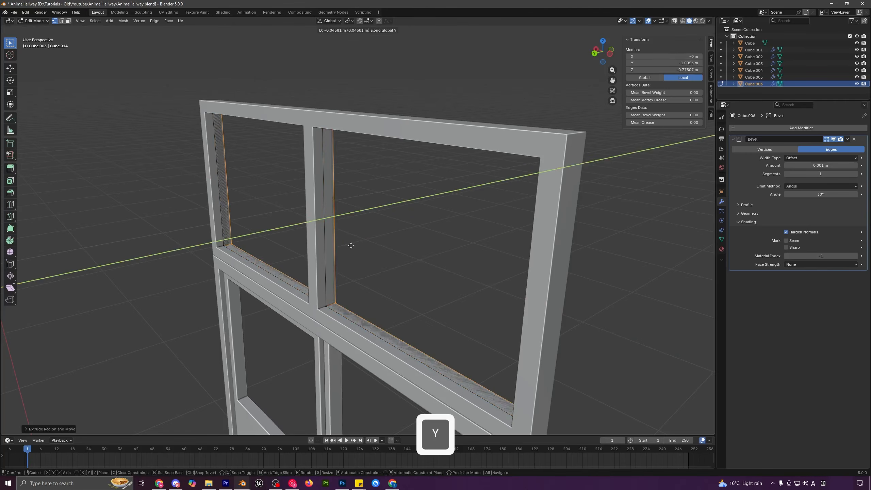
click(351, 245)
- Move the inner frame strips about 0.021 m along Y in Object Mode to centre them in the upper frame, then deselect everything
key(Tab)
key(g)
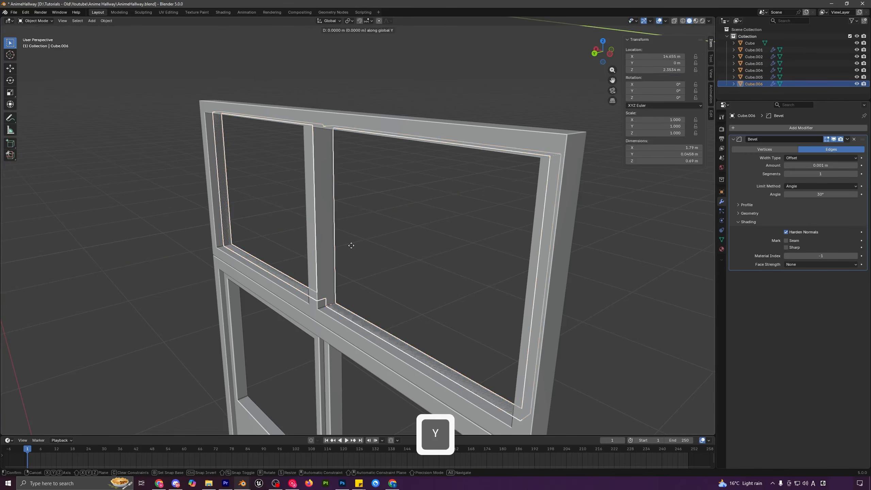
key(y)
key(y)
right_click(339, 252)
key(g)
key(y)
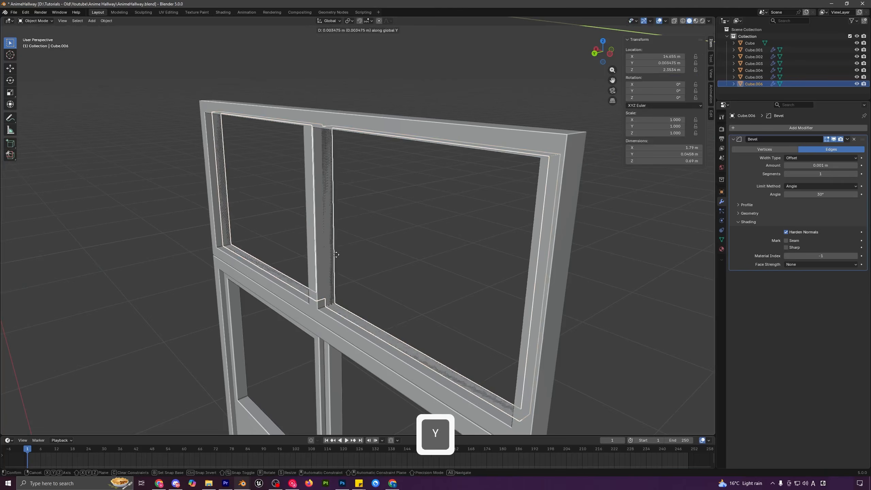
shift+click(318, 304)
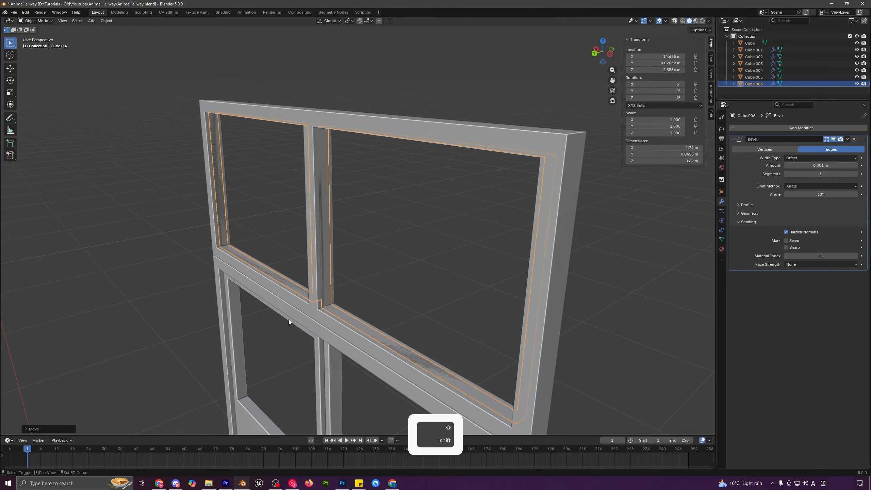
scroll(302, 275, down, 2)
key(a)
key(a)
middle_drag(309, 266, 417, 246)
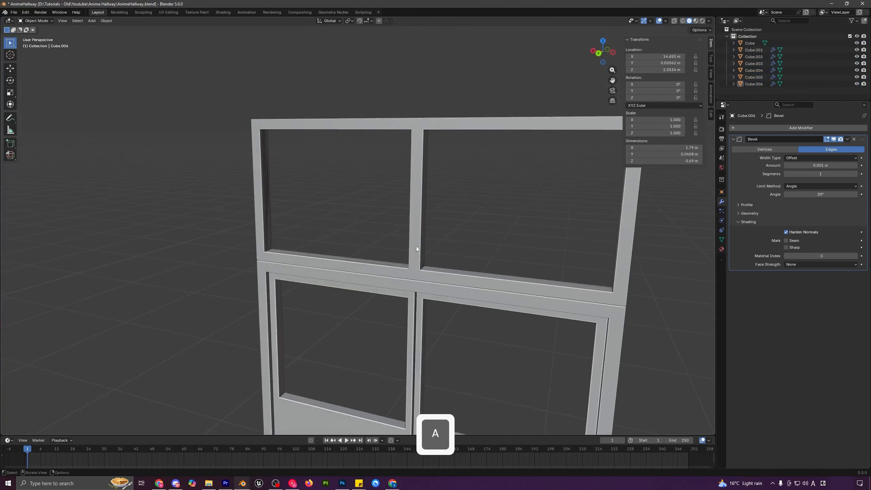
- Add a Solidify modifier to the inner frame strips, place it above Bevel and raise its thickness to about 0.046 m
click(743, 127)
click(742, 161)
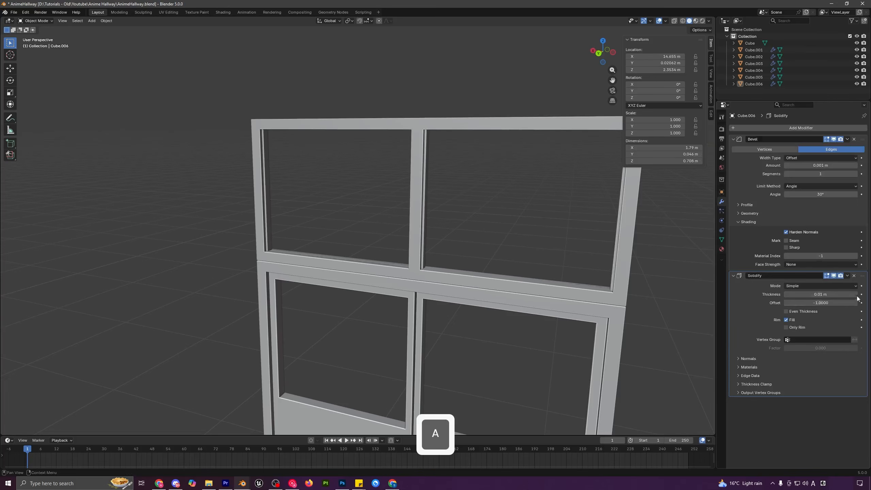
drag(861, 275, 867, 130)
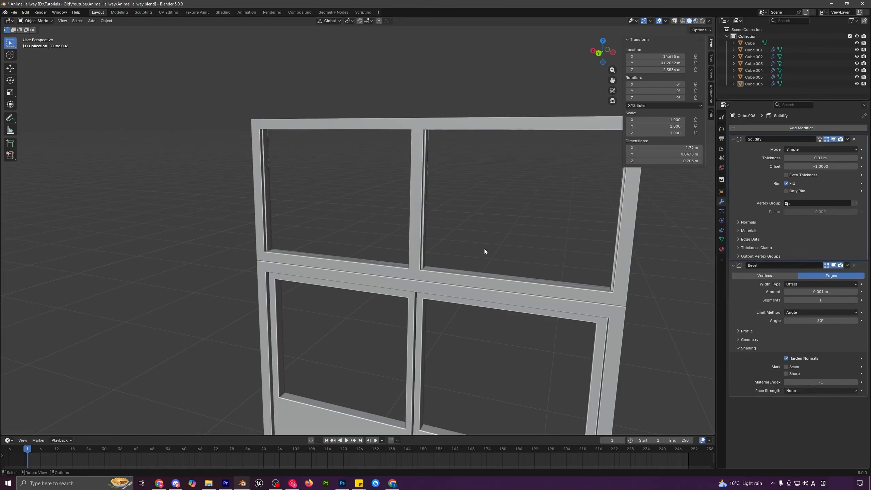
shift+drag(823, 158, 837, 158)
- Recalculate the normals of all inner frame strip faces so they thicken into the openings, then return to Object Mode and deselect
key(Tab)
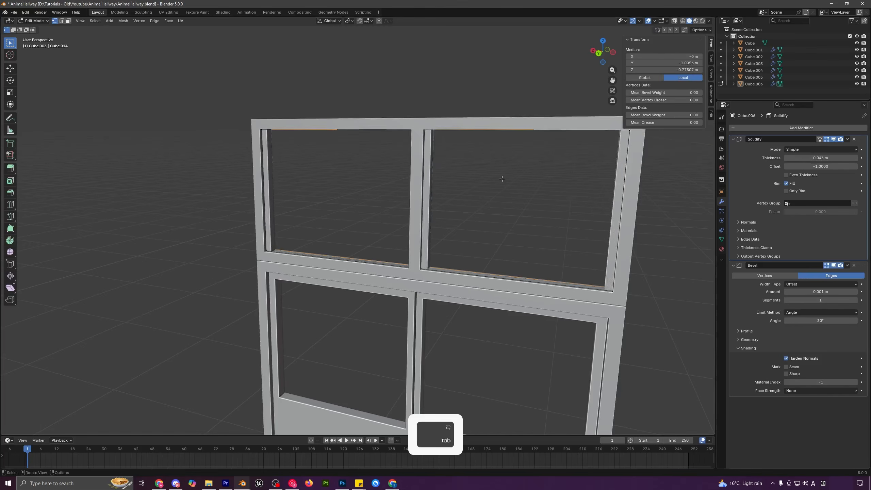
key(a)
key(shift)
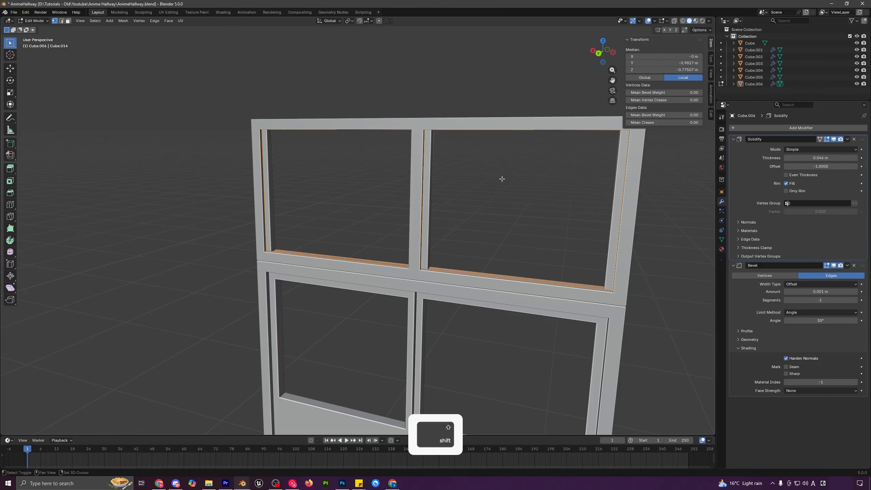
key(shift+n)
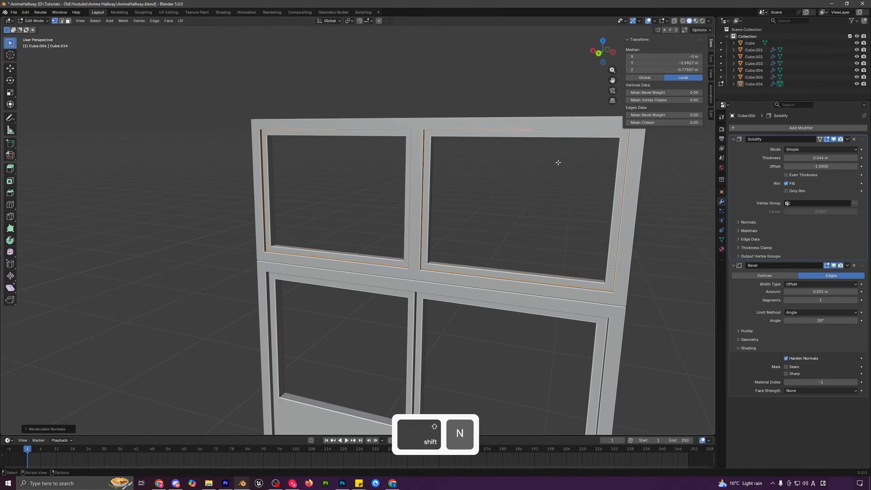
key(Tab)
key(a)
key(a)
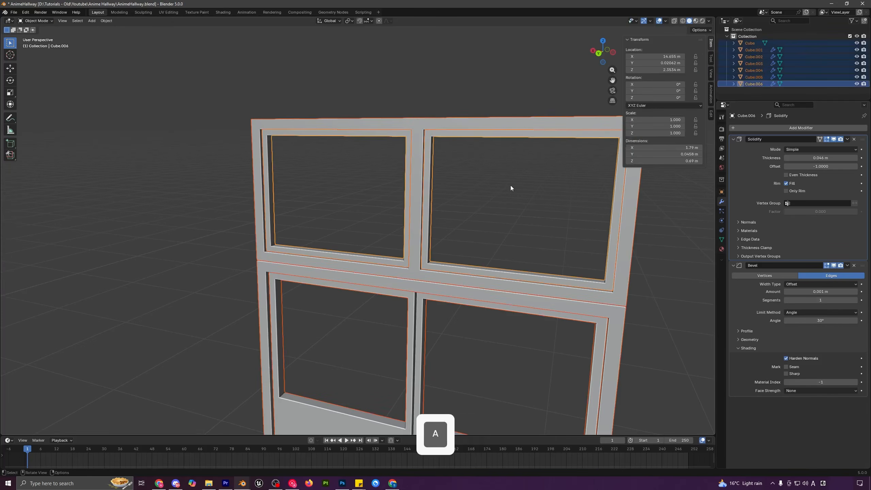
- Select the upper inner window frames and reduce their Solidify thickness to about 0.042 m
scroll(461, 229, down, 8)
middle_drag(461, 229, 401, 244)
scroll(400, 245, up, 6)
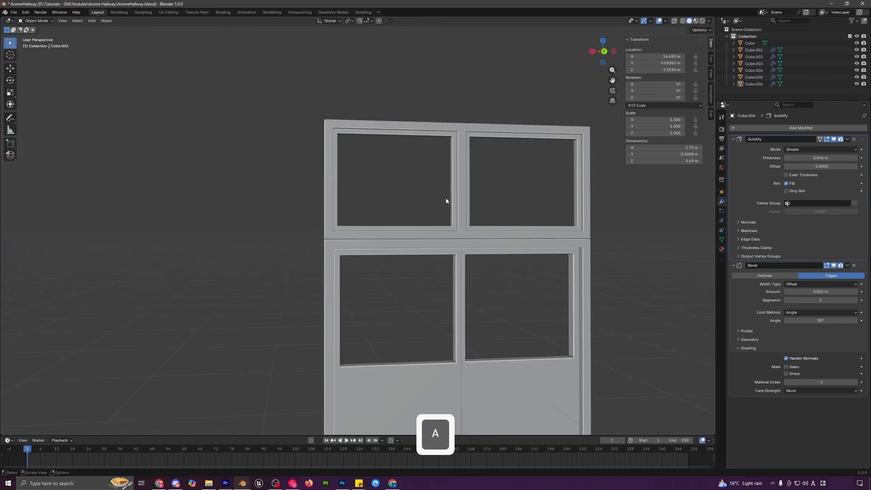
click(450, 190)
key(shift)
shift+drag(822, 158, 828, 157)
- Select all the door and transom objects and set their origins to their geometry
scroll(376, 235, down, 5)
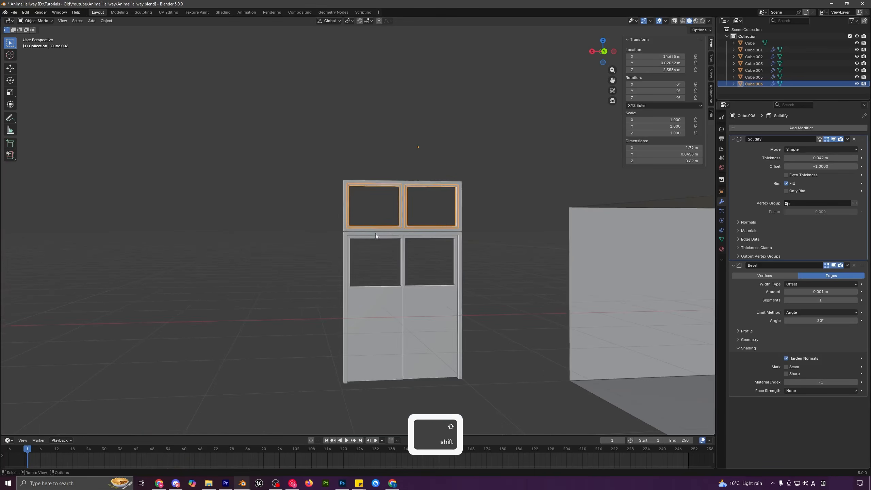
middle_drag(413, 267, 427, 279)
shift+drag(288, 132, 494, 306)
scroll(487, 295, down, 2)
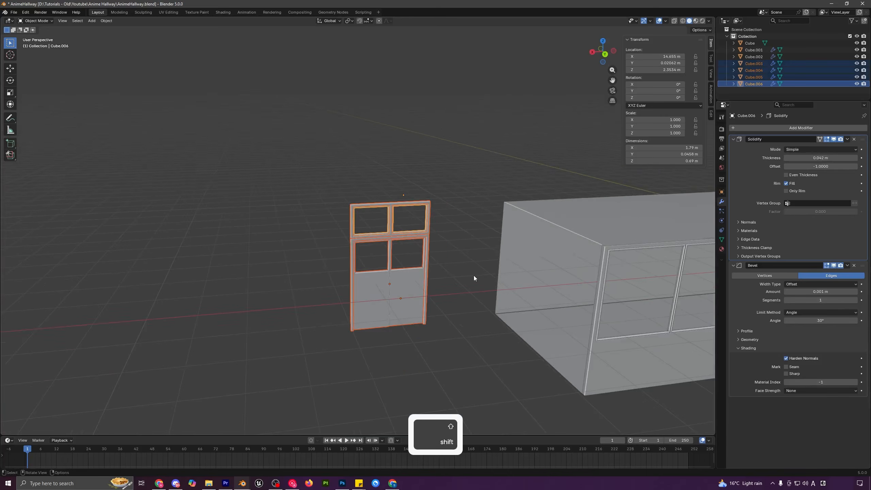
scroll(474, 278, down, 1)
shift+middle_drag(473, 278, 448, 246)
click(106, 21)
mouse_move(118, 36)
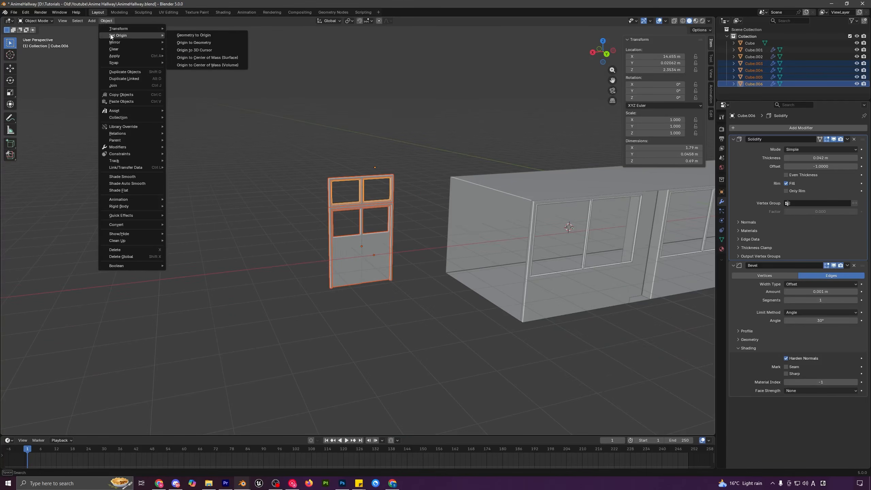
click(203, 42)
scroll(408, 210, up, 5)
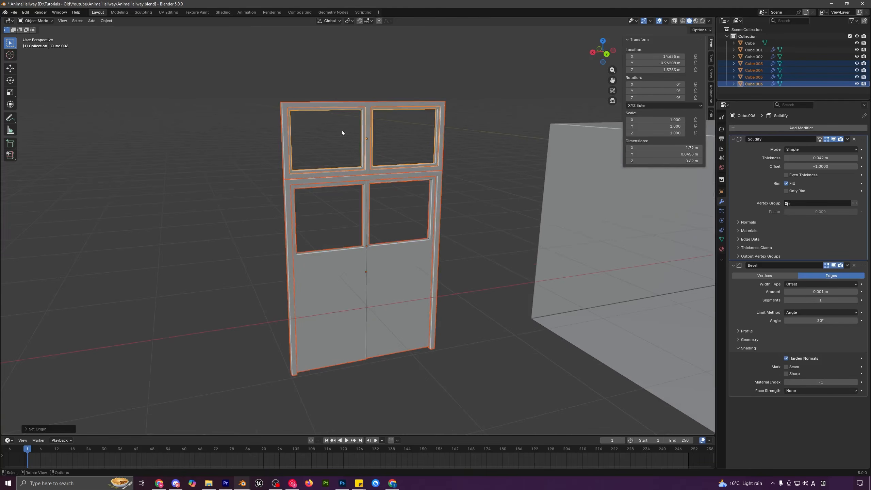
- Select only the sliding doors object and snap the 3D cursor to it
click(506, 188)
click(375, 255)
middle_drag(375, 255, 411, 266)
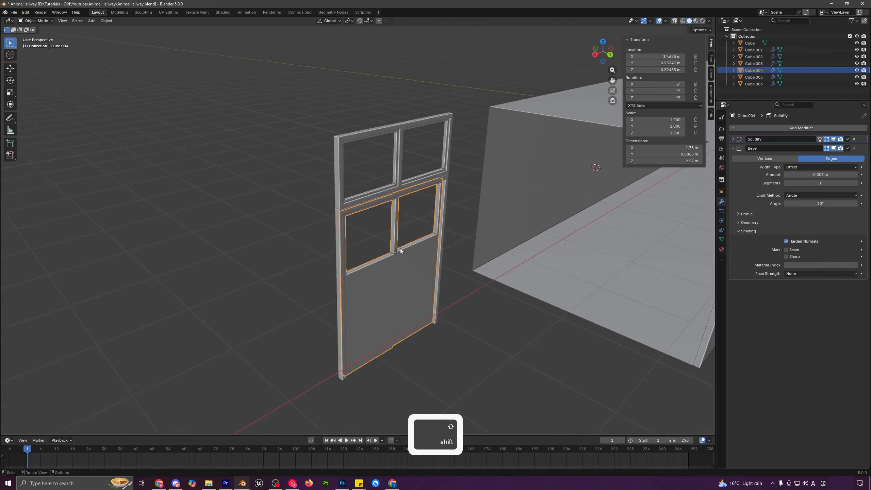
key(shift+s)
click(449, 260)
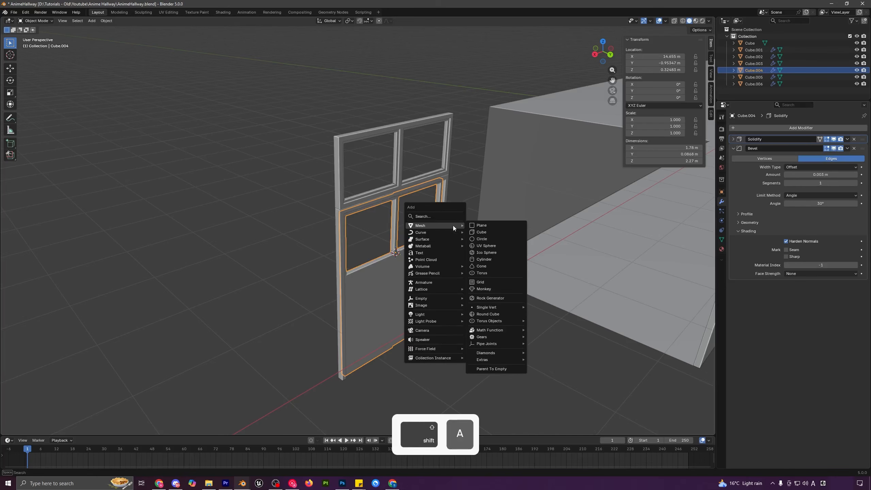
- Add a plane at the 3D cursor and rotate it 90° about the X axis so it stands parallel to the doors
key(shift+a)
mouse_move(453, 225)
click(480, 226)
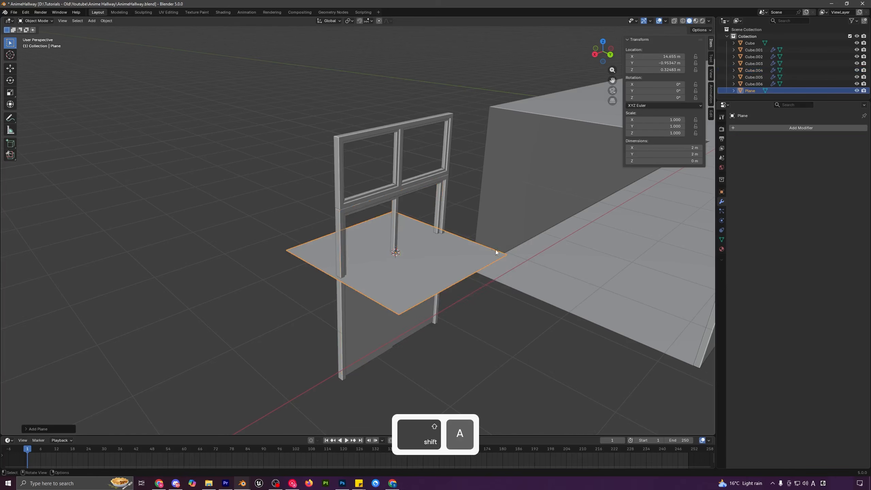
middle_drag(495, 249, 493, 246)
scroll(482, 242, up, 2)
key(r)
key(x)
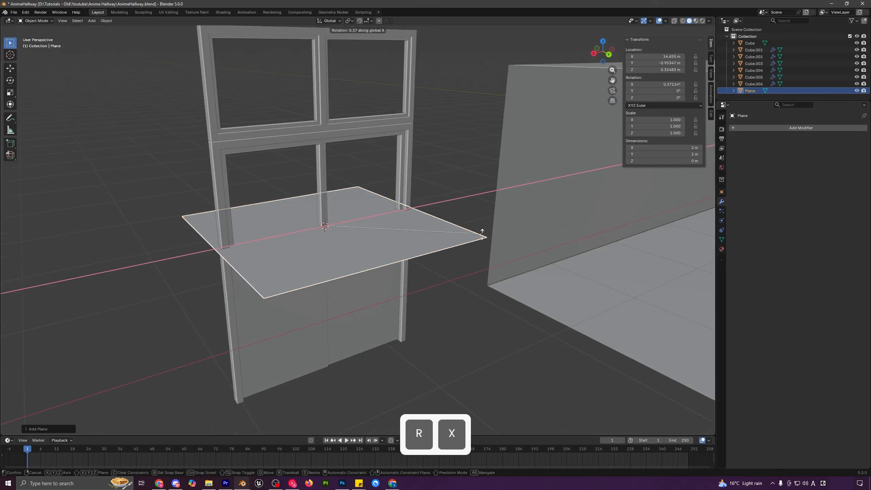
text(90)
click(482, 237)
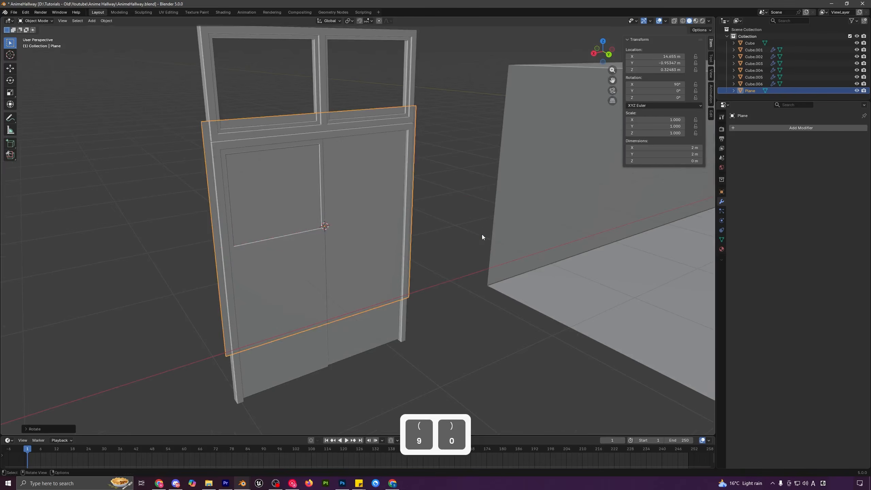
- Shift the upright plane along Y to about -0.978 m, within the doors' thickness, and narrow it along X to about 1.88 m
middle_drag(441, 215, 433, 212)
key(g)
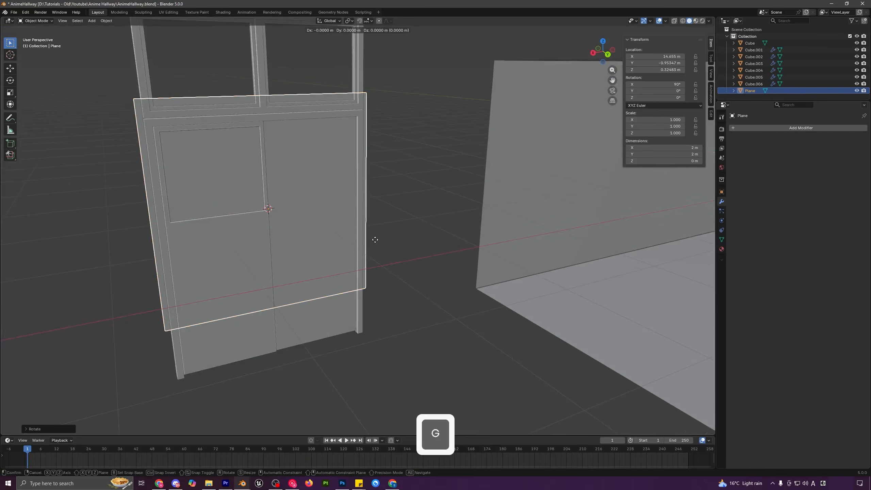
key(y)
click(374, 229)
key(s)
key(x)
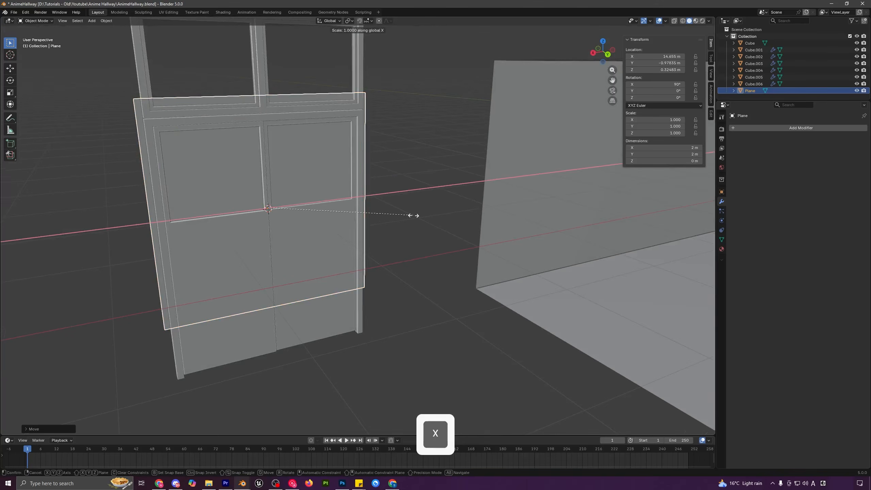
click(405, 215)
- Scale the plane's height to about 0.9 m and raise it to cover both door window openings
key(s)
key(z)
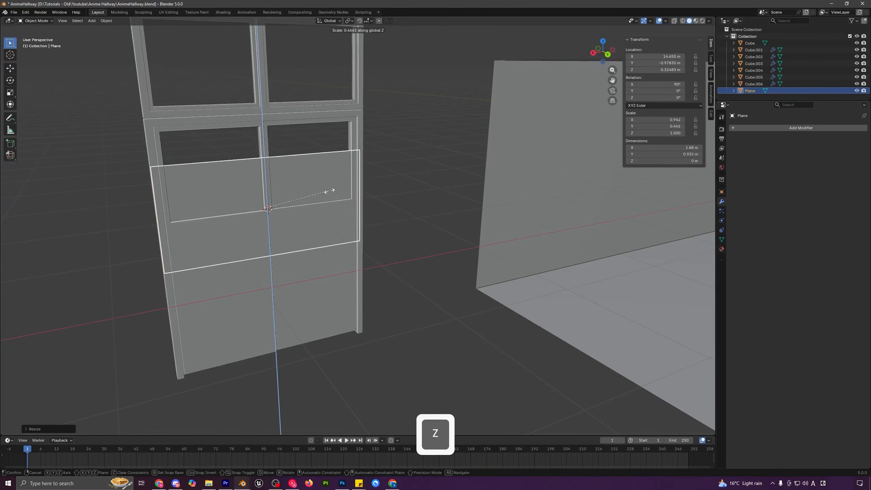
click(326, 191)
key(g)
key(z)
click(321, 153)
- Duplicate the glass plane up into the transom, then scale its height to about 0.72 m and fit it within the transom frame
shift+middle_drag(321, 153, 440, 215)
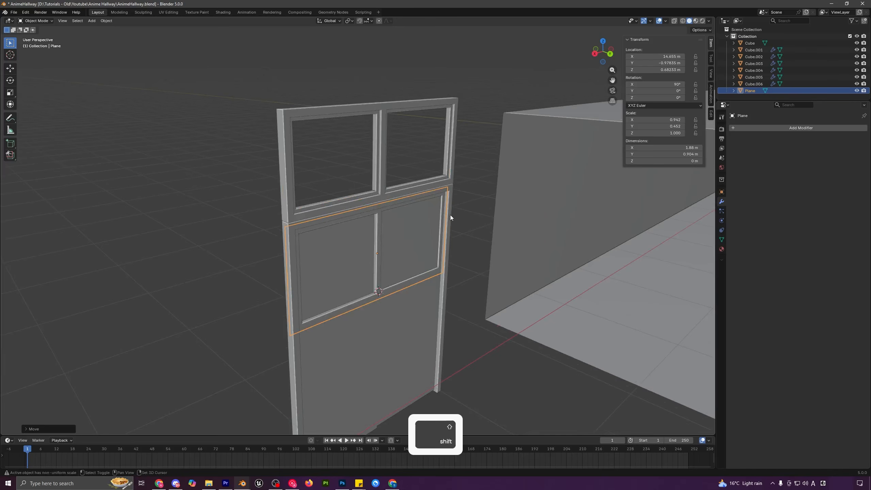
key(shift+d)
key(z)
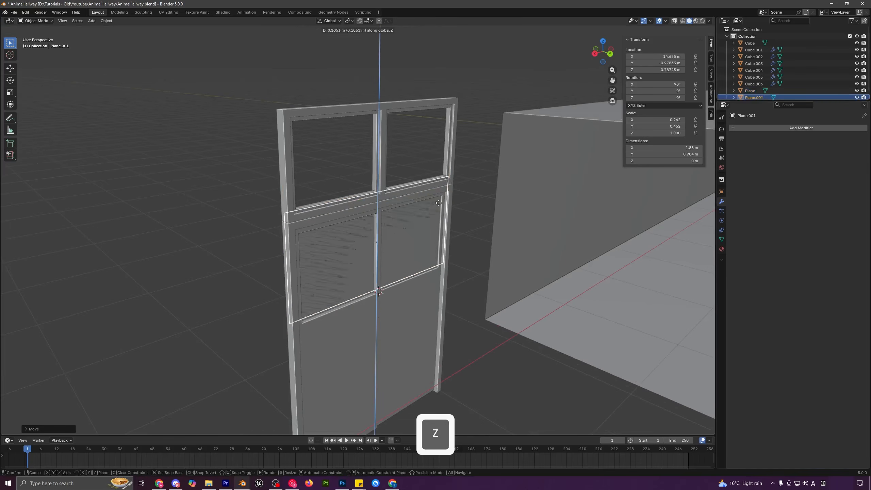
click(460, 124)
key(s)
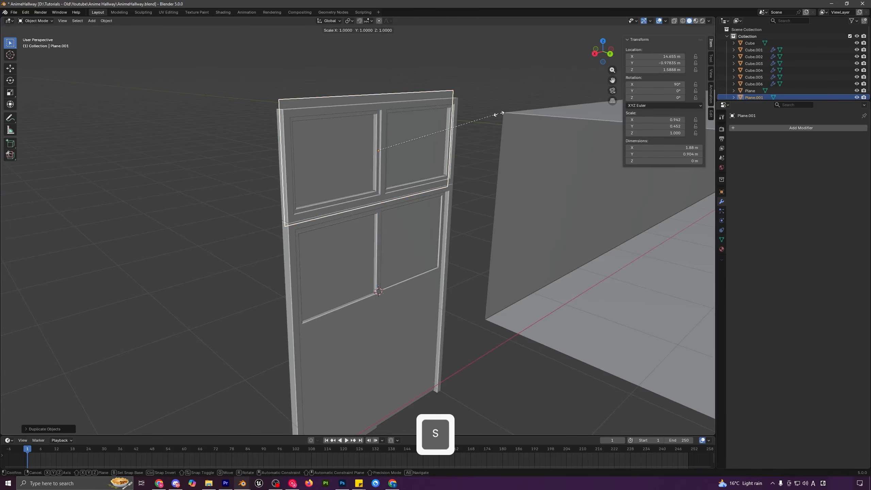
key(z)
click(473, 120)
key(g)
key(z)
click(471, 131)
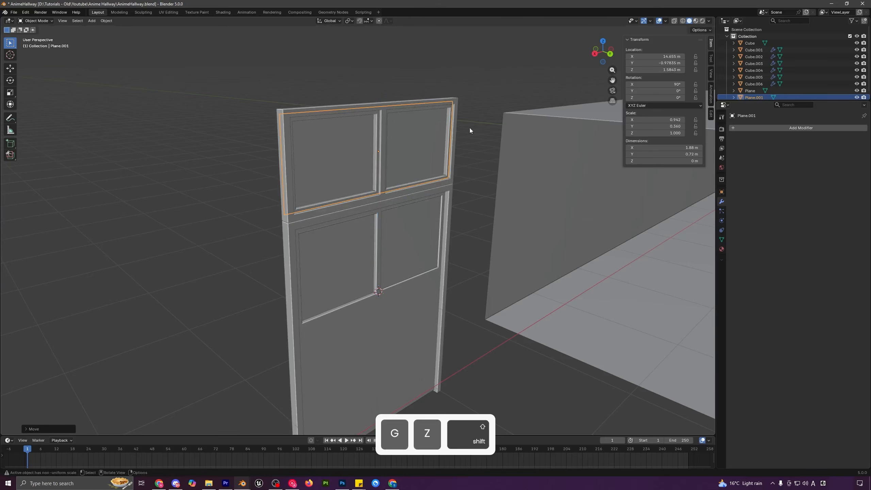
- Move the transom glass plane about 0.018 m along Y so it sits inside the transom frame
key(g)
key(x)
right_click(459, 134)
key(g)
key(y)
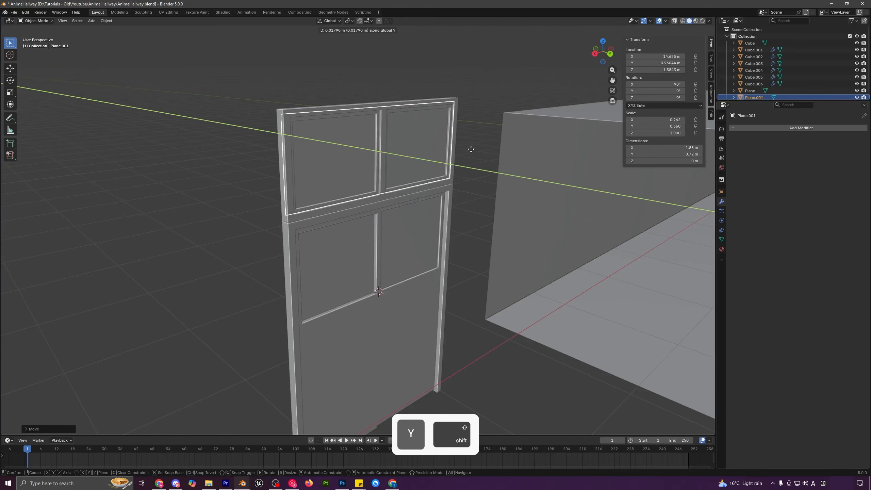
click(471, 149)
- Select the lower glass plane together with the sliding doors, shift them along Y to seat them in the door frame, and deselect everything
click(428, 175)
mouse_move(427, 174)
middle_down()
mouse_move(447, 166)
mouse_move(402, 176)
mouse_move(442, 178)
middle_up()
shift+click(492, 172)
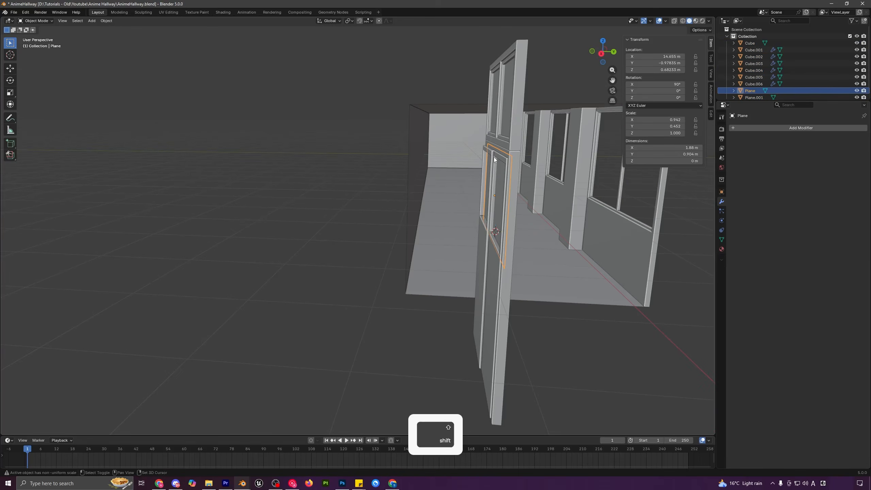
shift+click(494, 159)
middle_drag(494, 158, 425, 196)
key(g)
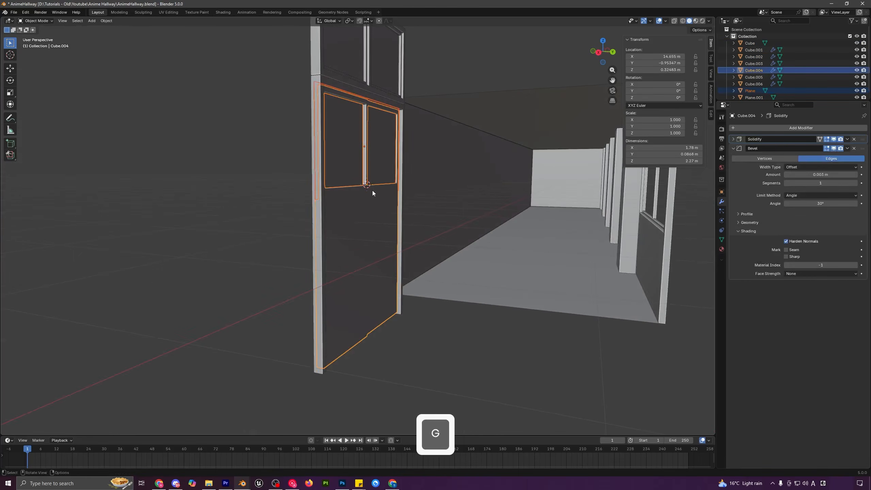
middle_drag(373, 190, 492, 218)
key(g)
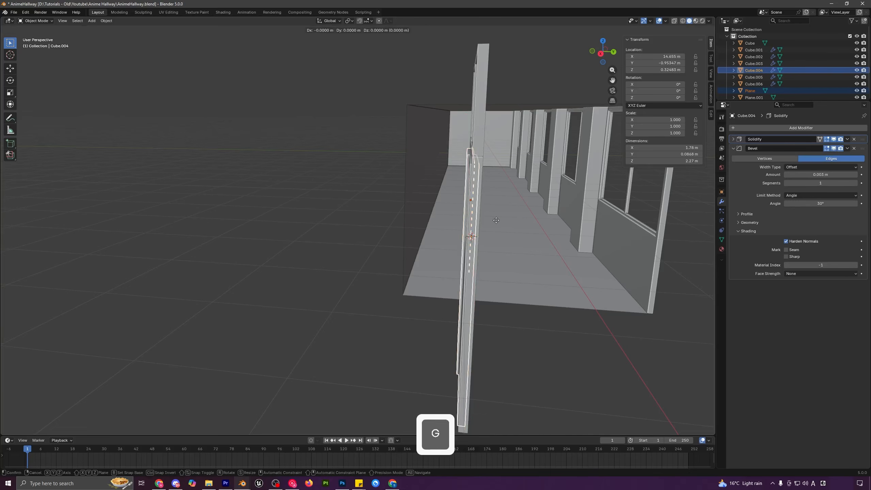
key(y)
click(527, 227)
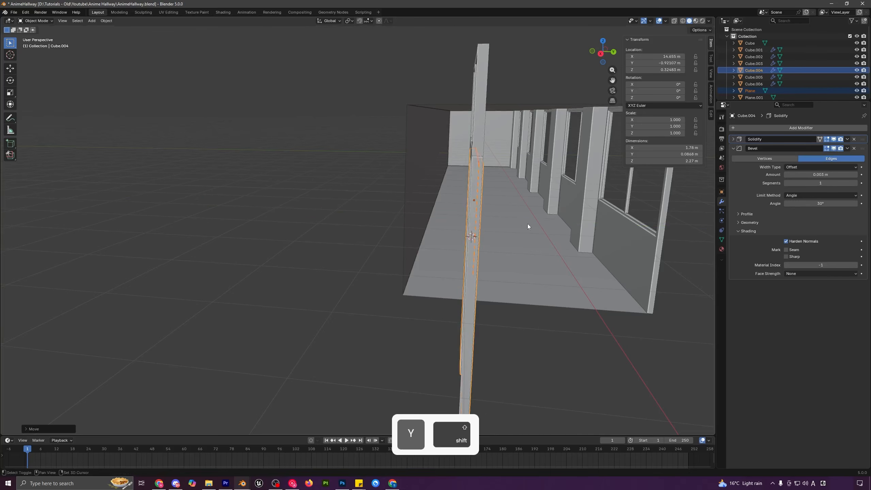
middle_drag(528, 223, 485, 222)
key(g)
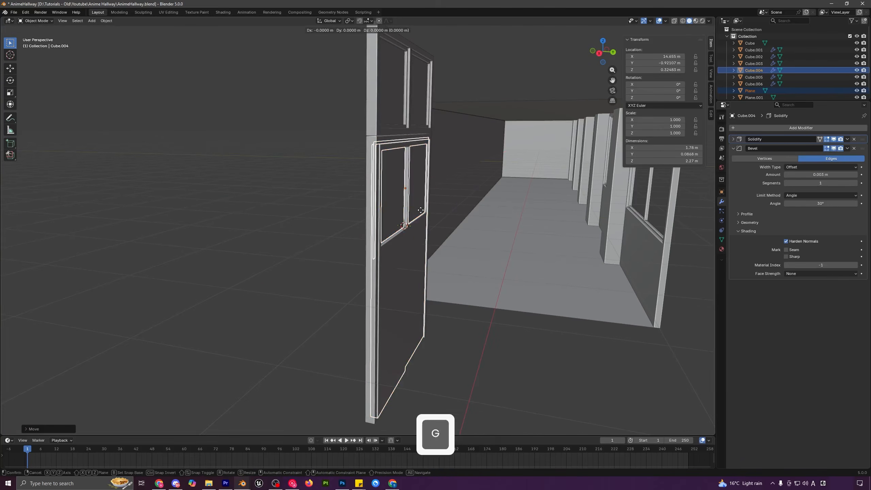
key(y)
click(406, 203)
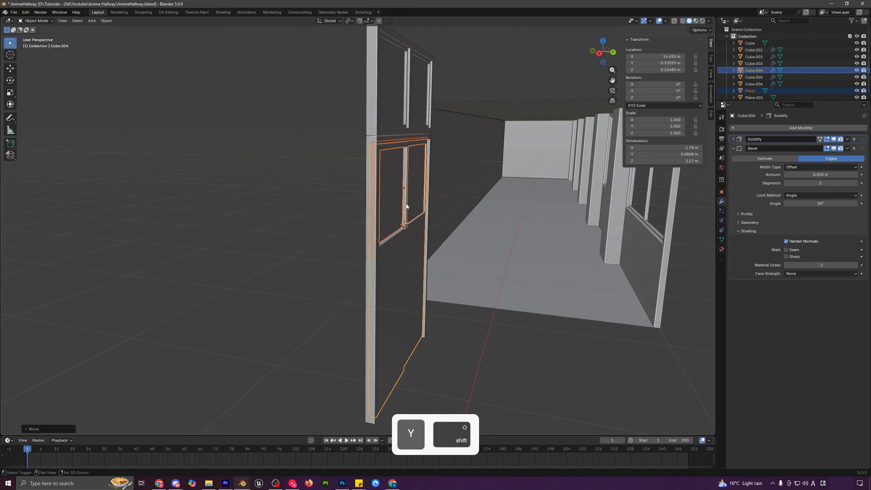
key(alt+a)
- Select the whole door assembly and move it along X into the hallway
middle_drag(431, 209, 376, 224)
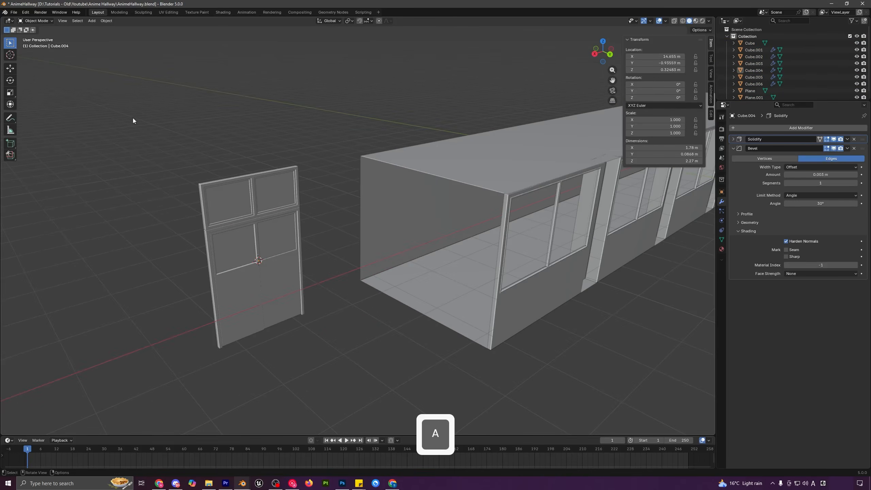
drag(133, 119, 317, 295)
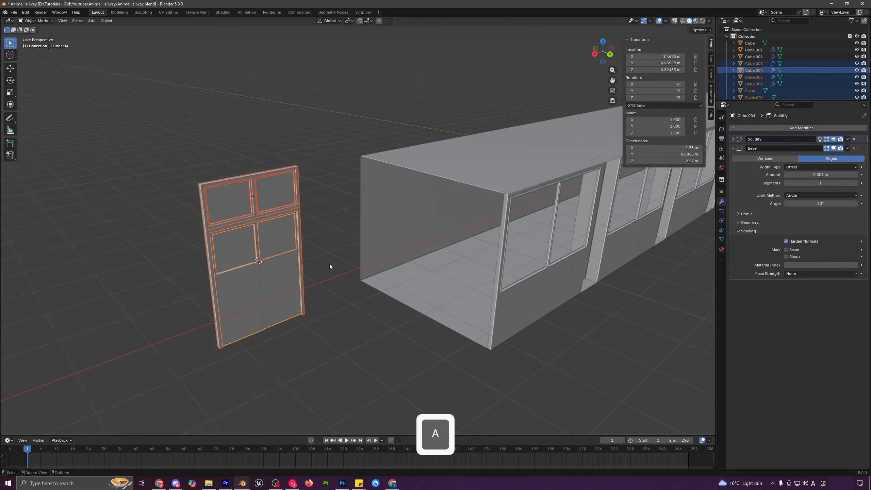
key(g)
key(x)
click(516, 214)
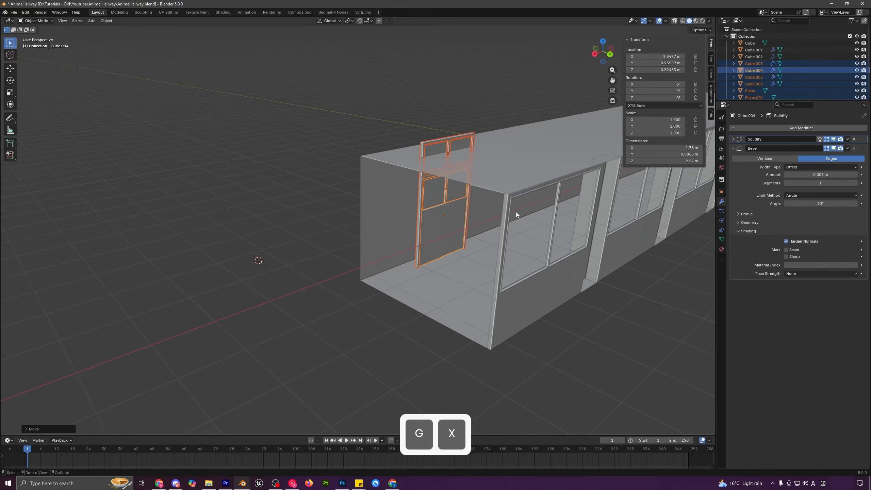
- Using the right orthographic view with X-ray, align the door assembly with the solid side wall opposite the windows and the floor level
middle_drag(517, 212, 395, 232)
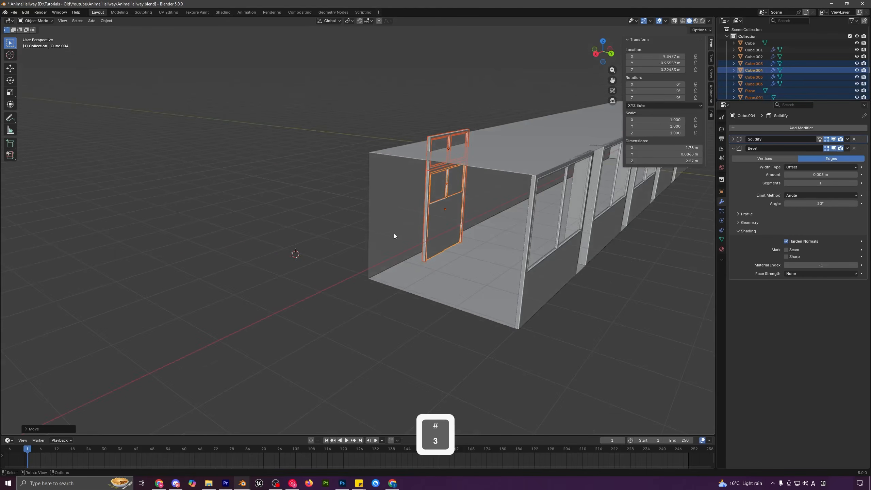
key(KP_3)
click(674, 21)
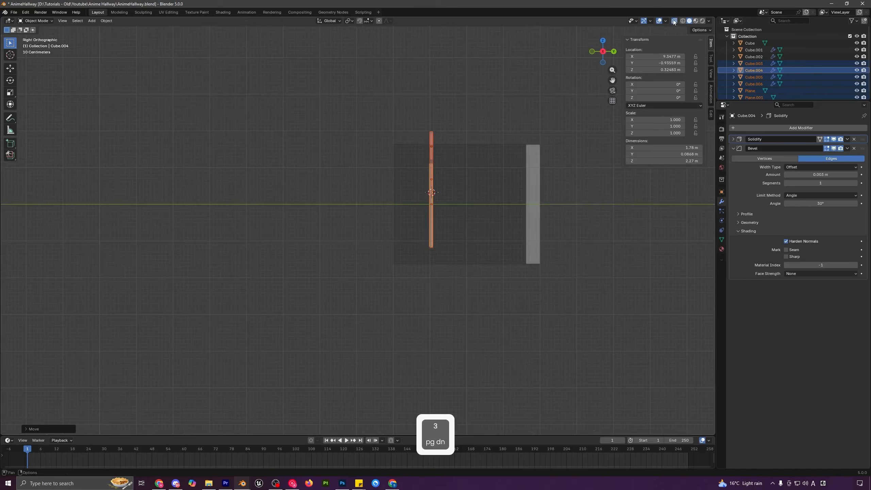
scroll(573, 180, up, 3)
shift+middle_drag(573, 180, 458, 236)
key(g)
key(shift)
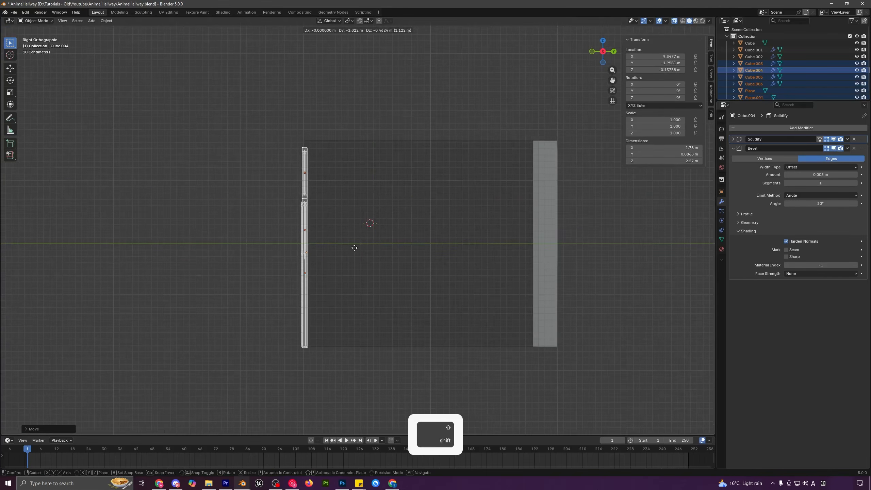
click(368, 244)
middle_drag(367, 245, 326, 254)
click(674, 21)
- Slide the door assembly along X on the wall until the doors sit at about 5.9 m, then deselect everything
scroll(539, 208, up, 3)
key(g)
key(x)
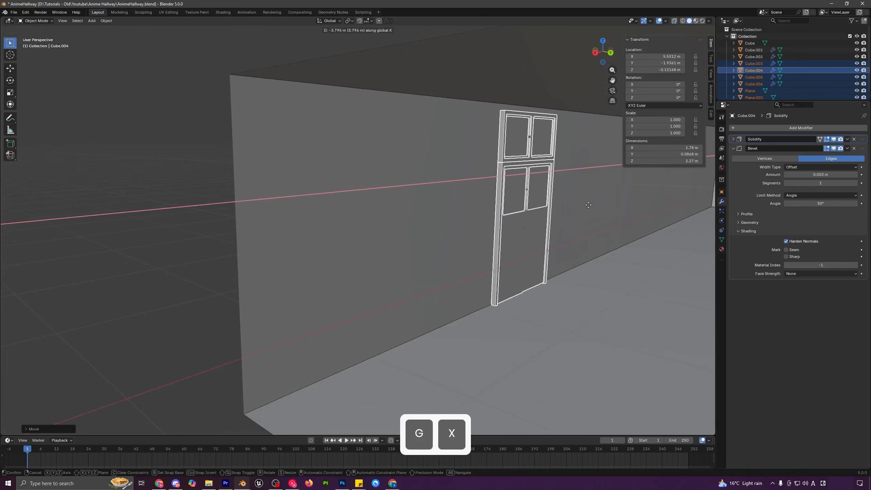
click(643, 204)
shift+middle_drag(563, 215, 516, 211)
key(g)
key(x)
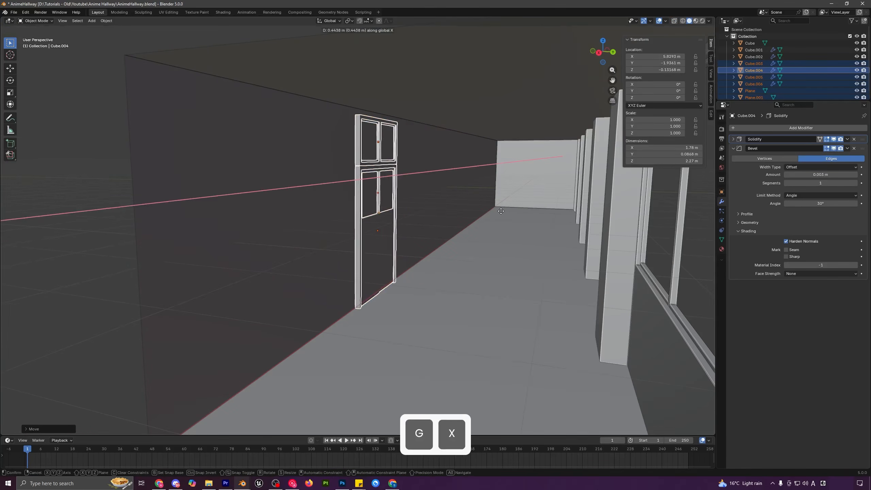
click(500, 211)
key(a)
middle_drag(390, 230, 418, 232)
scroll(313, 213, down, 4)
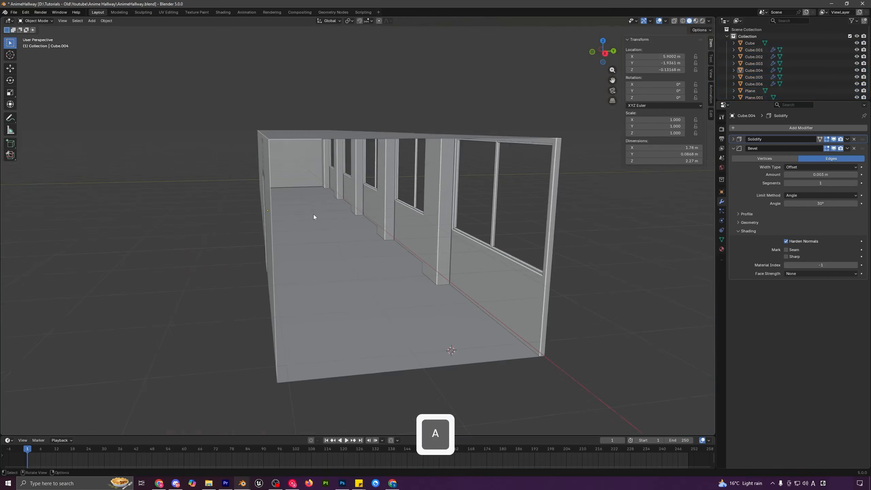
middle_drag(313, 213, 379, 231)
scroll(417, 235, up, 3)
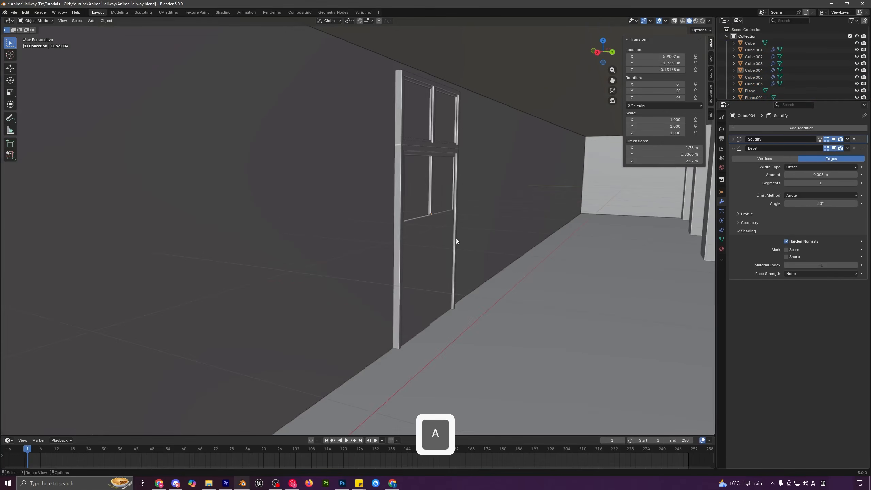
click(455, 237)
scroll(473, 229, up, 2)
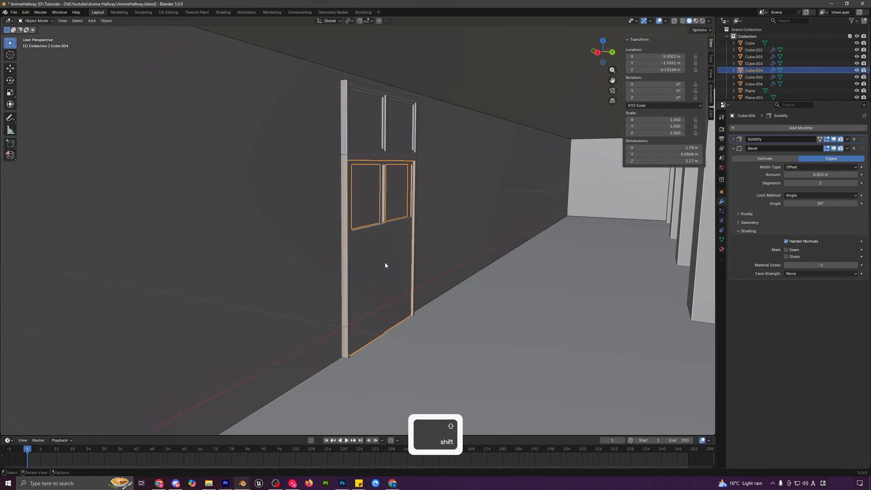
click(411, 196)
key(g)
key(x)
right_click(410, 196)
key(a)
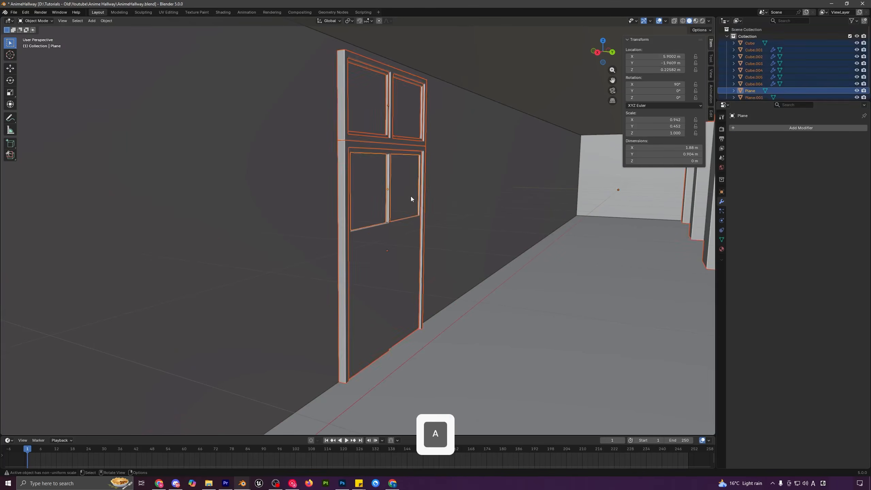
key(a)
- Add a cube at the 3D cursor, scale it down to about 0.82 m per side, and switch to the front orthographic view
scroll(411, 197, down, 2)
scroll(388, 224, down, 5)
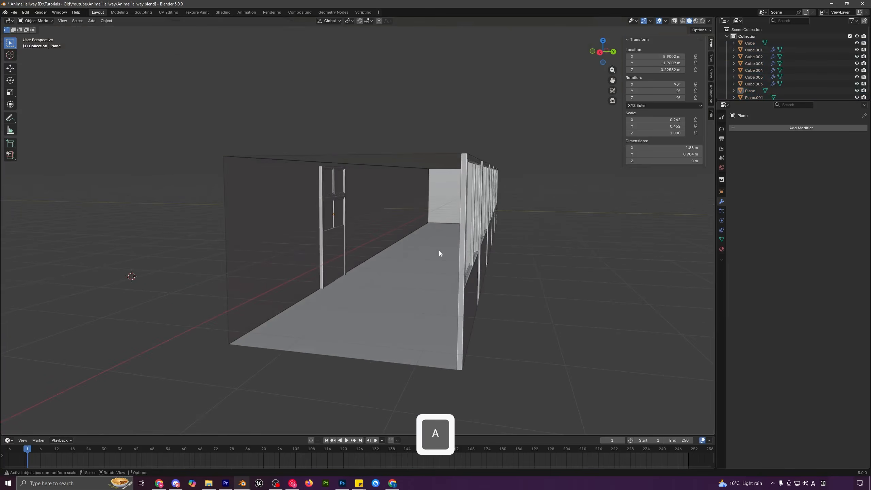
scroll(443, 255, up, 4)
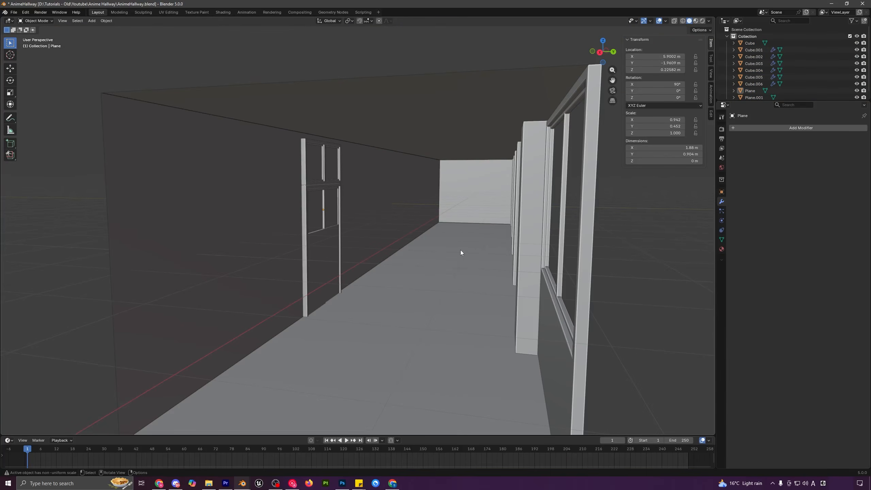
middle_drag(460, 250, 354, 237)
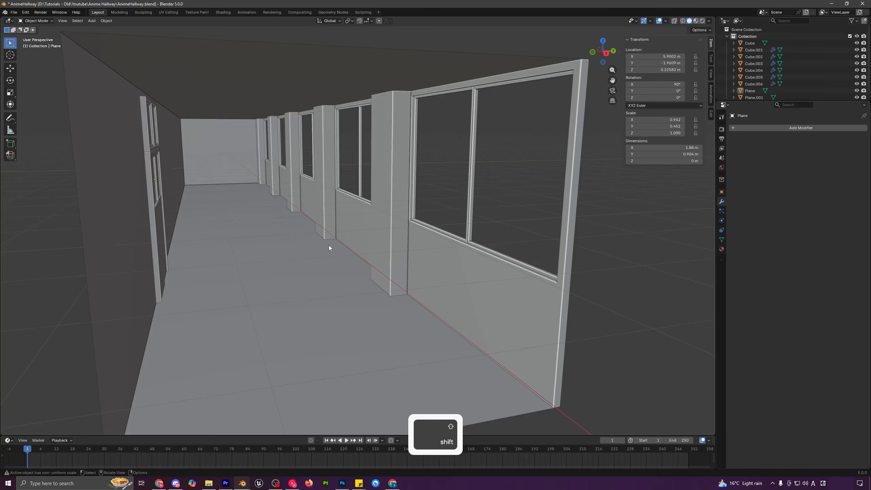
scroll(329, 247, down, 2)
key(shift+a)
mouse_move(460, 215)
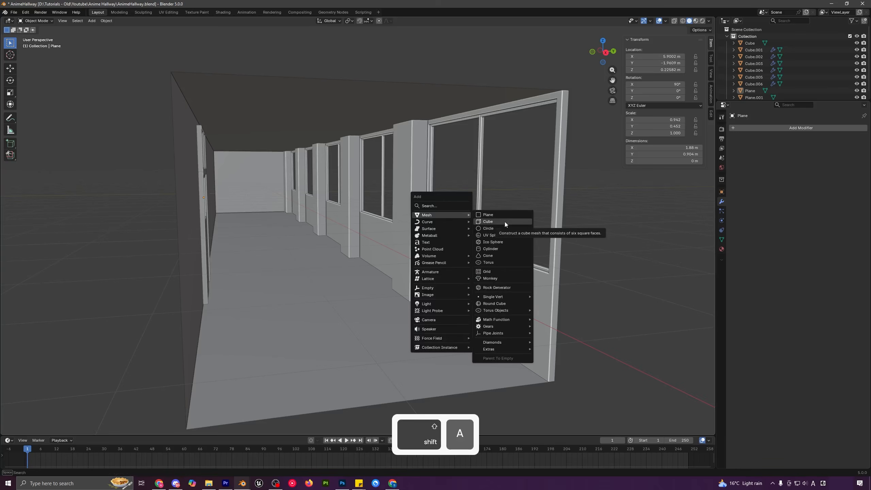
click(505, 222)
scroll(505, 222, down, 5)
key(s)
click(454, 250)
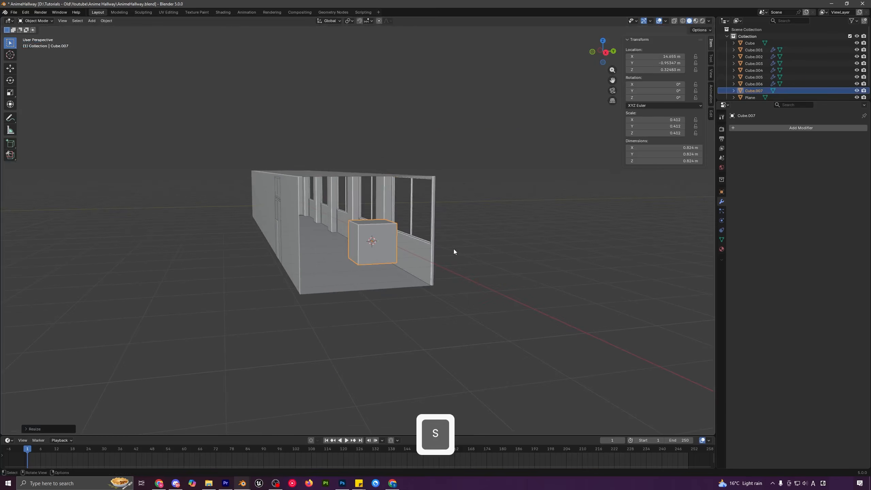
key(KP_1)
scroll(478, 250, up, 2)
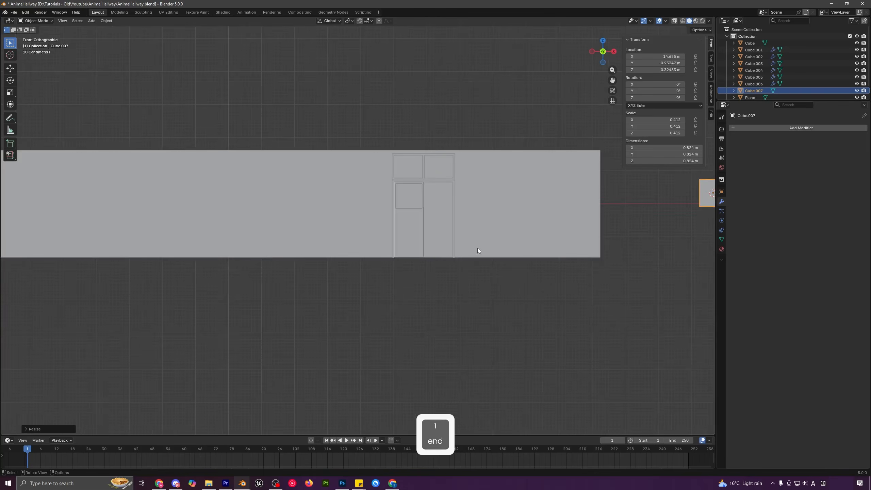
- With X-ray on, move the cube into the corridor beside the door, just above floor level at about X 4.07 m
click(674, 21)
key(g)
click(329, 77)
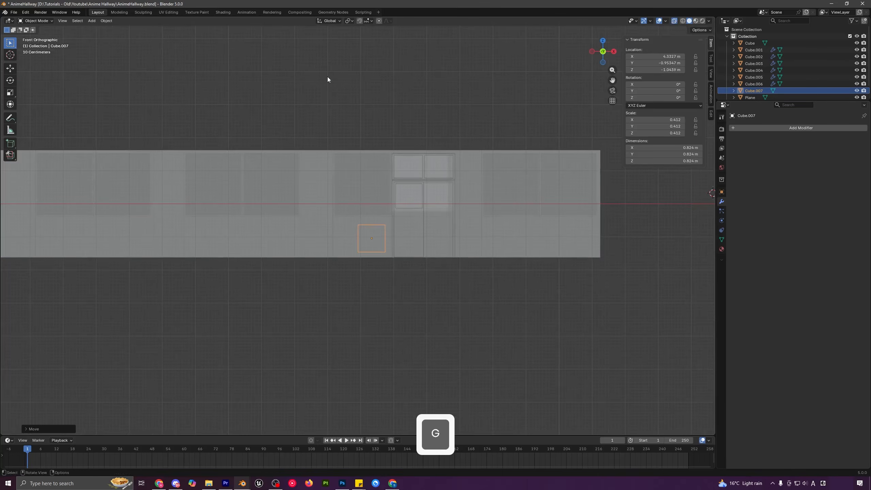
scroll(452, 253, up, 4)
shift+middle_drag(452, 252, 442, 245)
key(g)
click(430, 250)
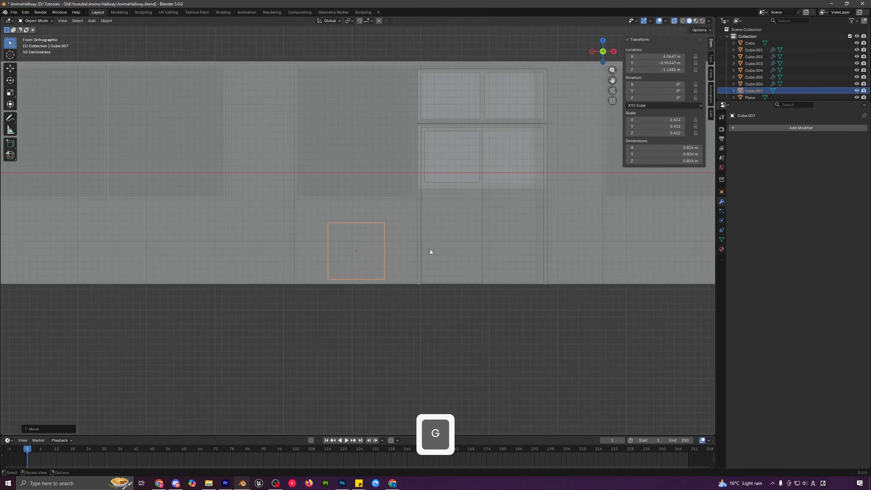
- Stretch the cube along X into a box about 1.77 m long and shift it along X toward the door
key(s)
key(x)
click(500, 247)
key(g)
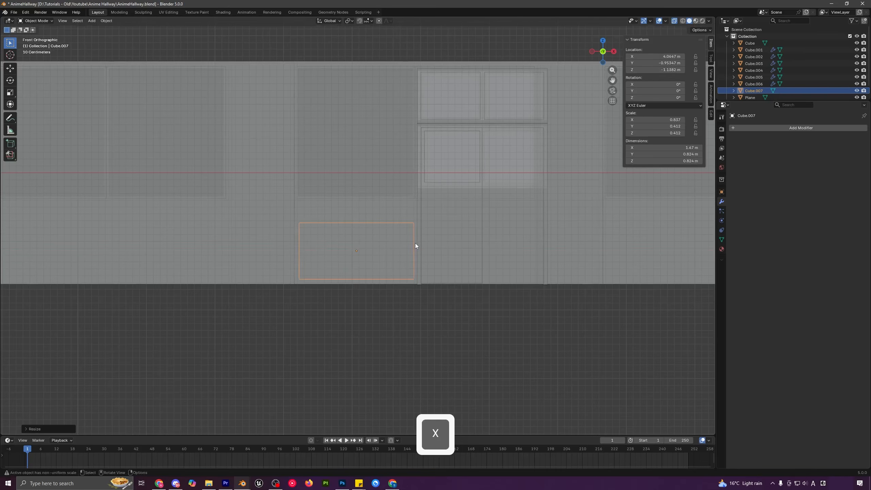
key(x)
click(445, 245)
key(s)
key(x)
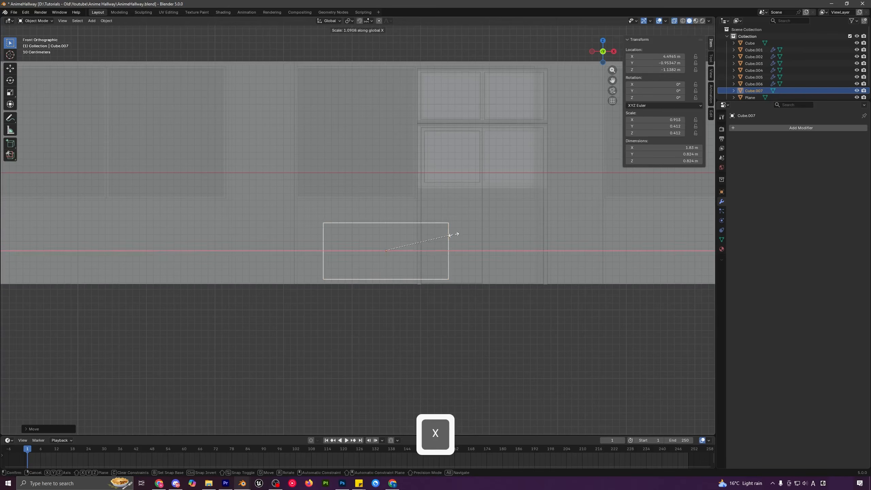
click(447, 235)
- Scale the box along Z to about 0.92 m high and slide it along X to about 4.14 m
key(s)
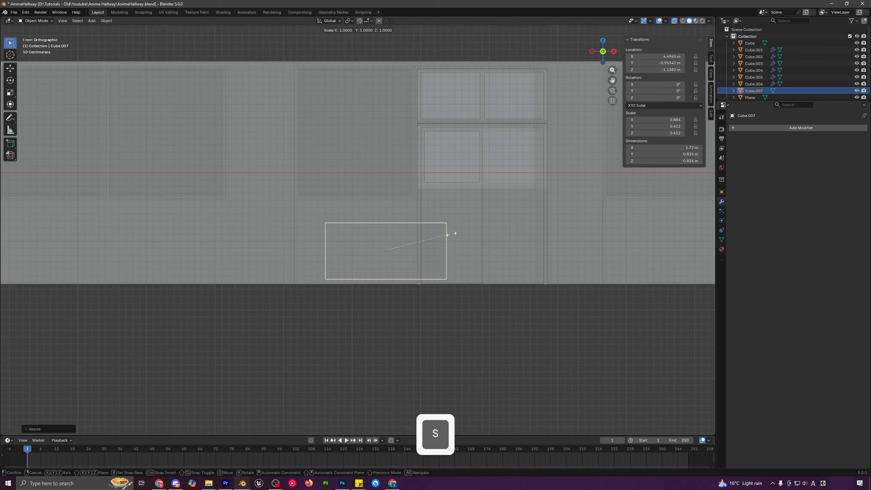
key(z)
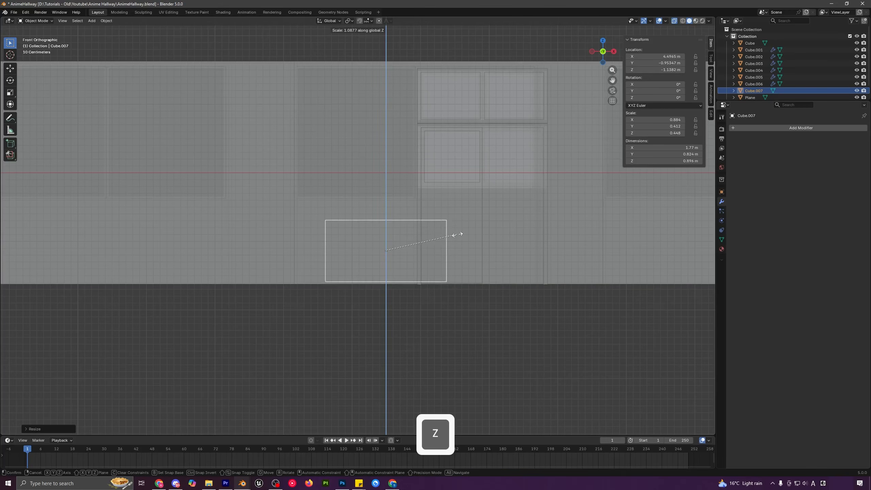
click(460, 235)
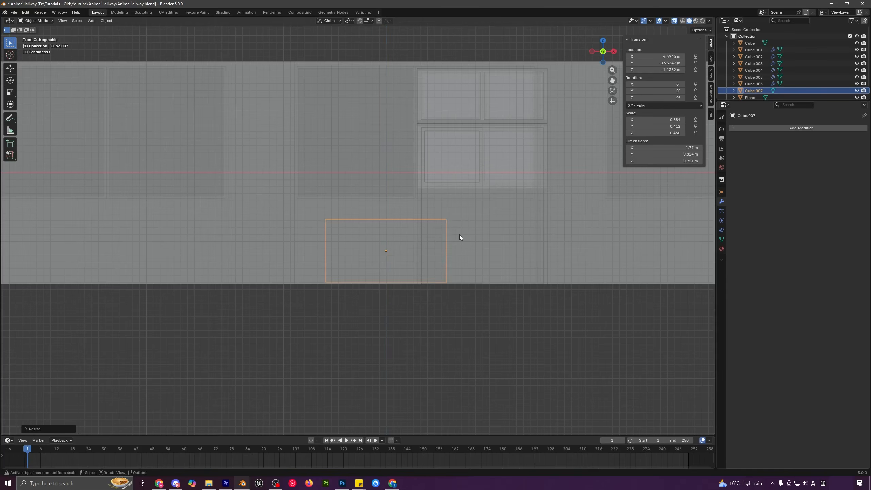
key(g)
key(x)
click(437, 237)
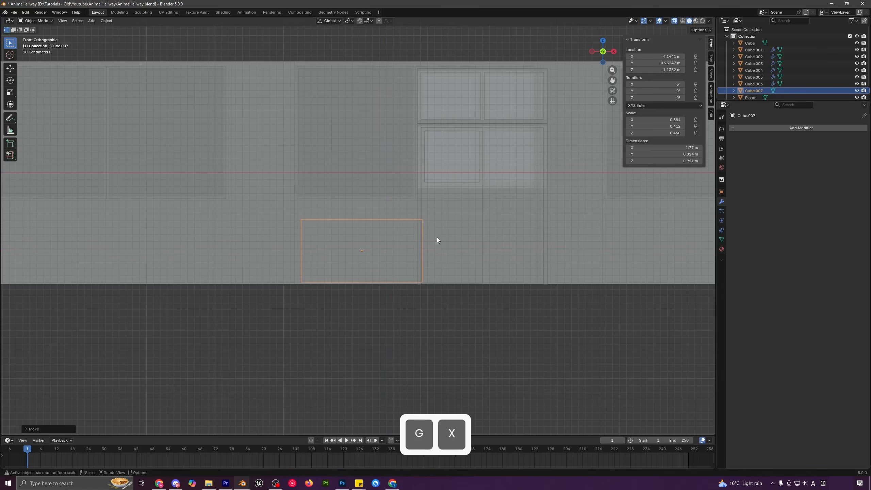
- Turn off X-ray, move the box along Y toward the windowed wall, and scale its depth to about 0.6 m
middle_drag(437, 237, 400, 262)
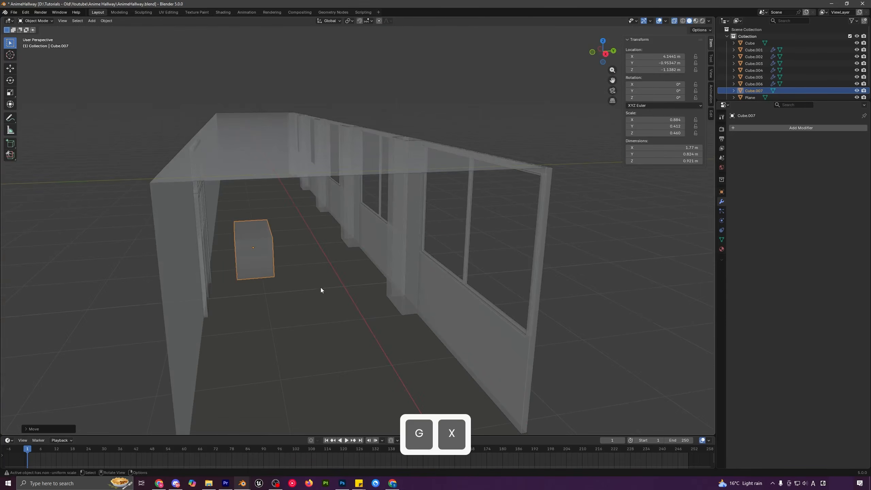
click(674, 21)
shift+middle_drag(336, 256, 353, 234)
key(g)
key(y)
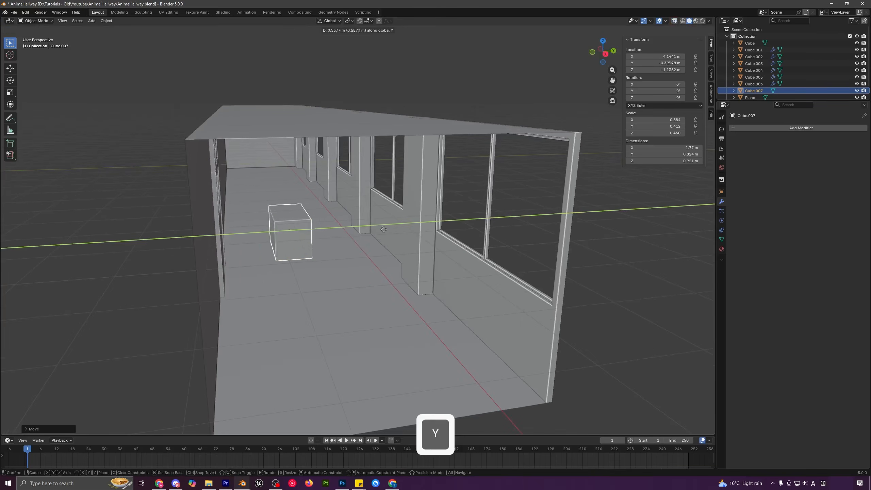
click(451, 230)
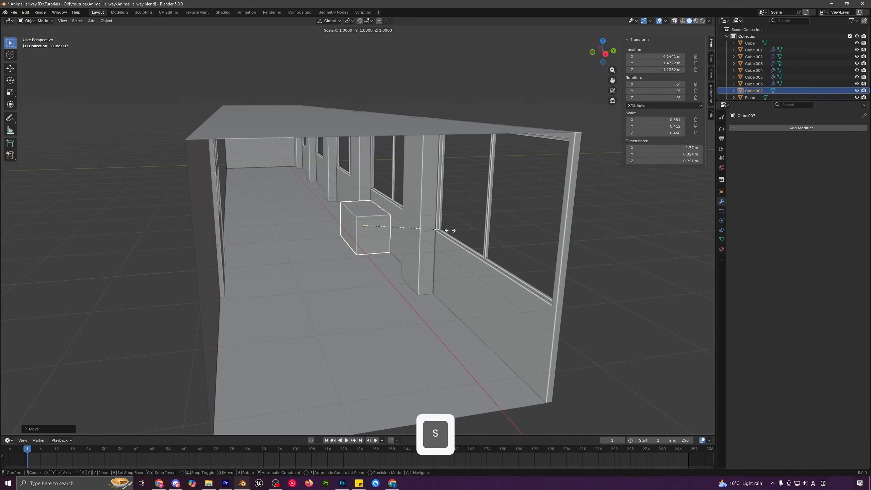
key(s)
key(y)
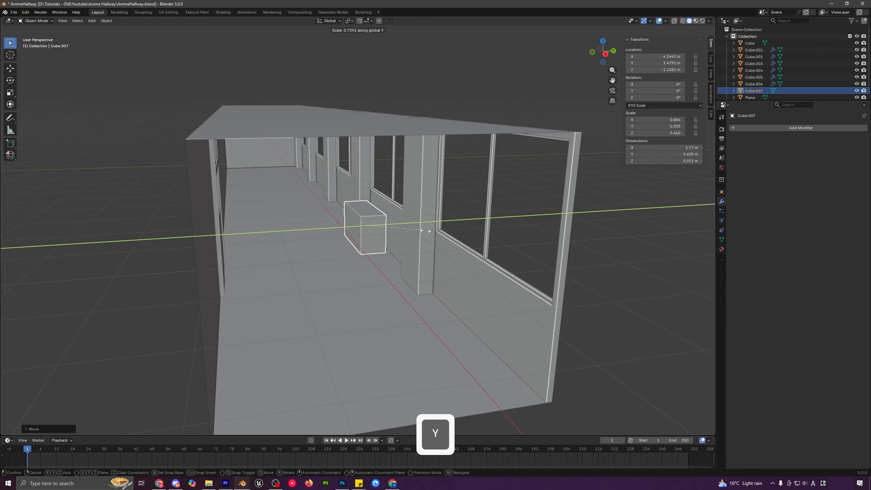
click(428, 232)
- Lower the box along Z onto the hallway floor, to about -1.16 m, and deselect everything
key(g)
key(z)
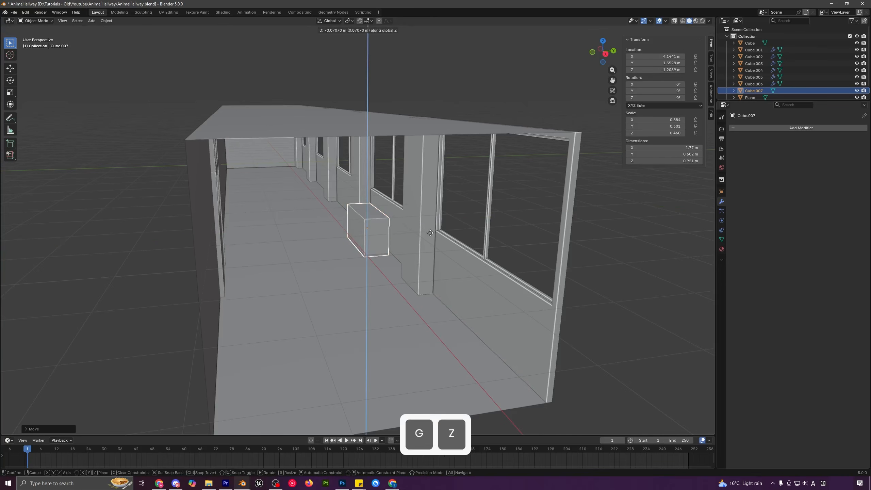
key(shift)
click(436, 209)
key(a)
key(a)
- Nudge the box along Y to about 1.594 m so its back meets the wall below the window, keeping it selected
mouse_move(401, 243)
middle_down()
mouse_move(396, 235)
mouse_move(390, 242)
middle_up()
scroll(391, 245, up, 4)
scroll(384, 255, up, 4)
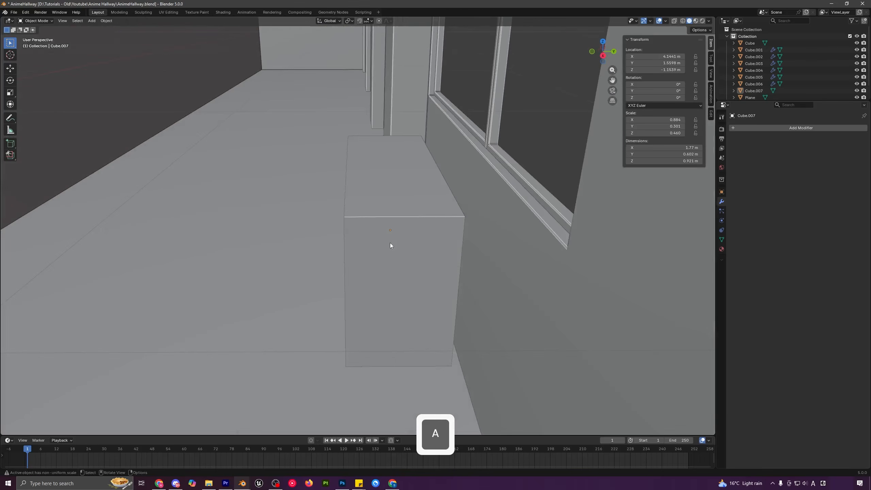
click(389, 242)
key(g)
key(y)
key(shift)
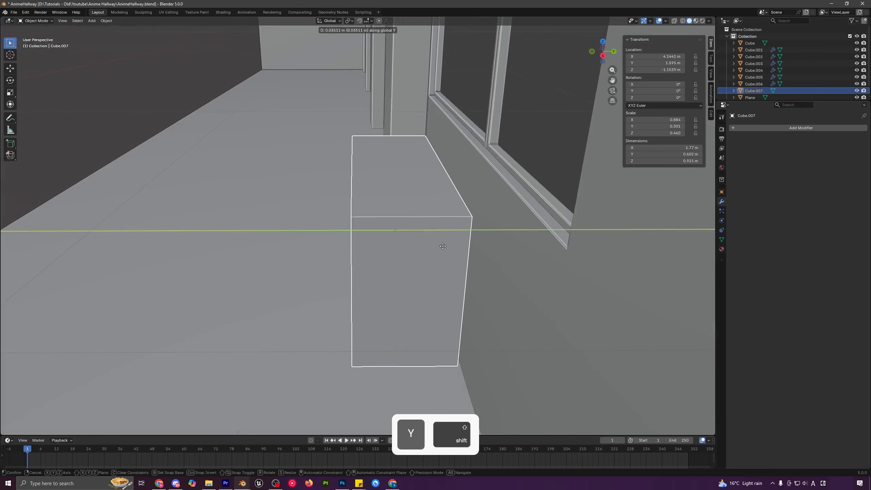
click(443, 246)
key(a)
key(a)
middle_drag(443, 246, 423, 243)
scroll(423, 243, up, 3)
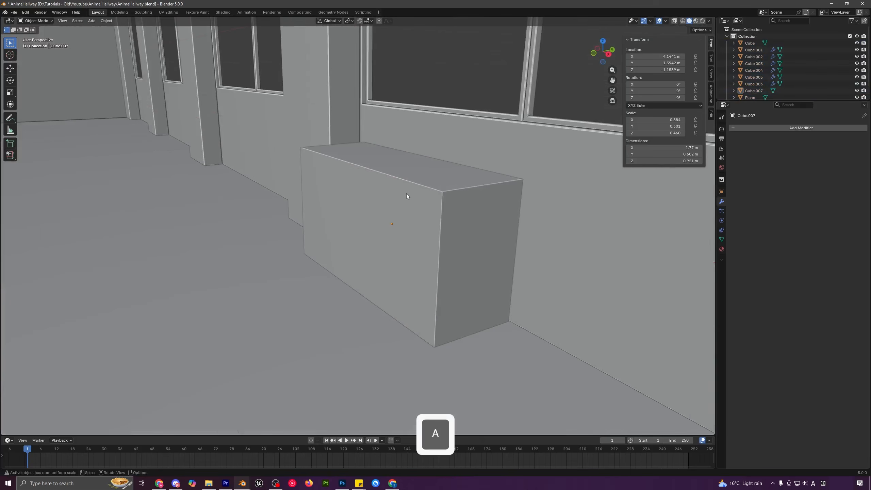
middle_drag(367, 217, 436, 234)
click(453, 209)
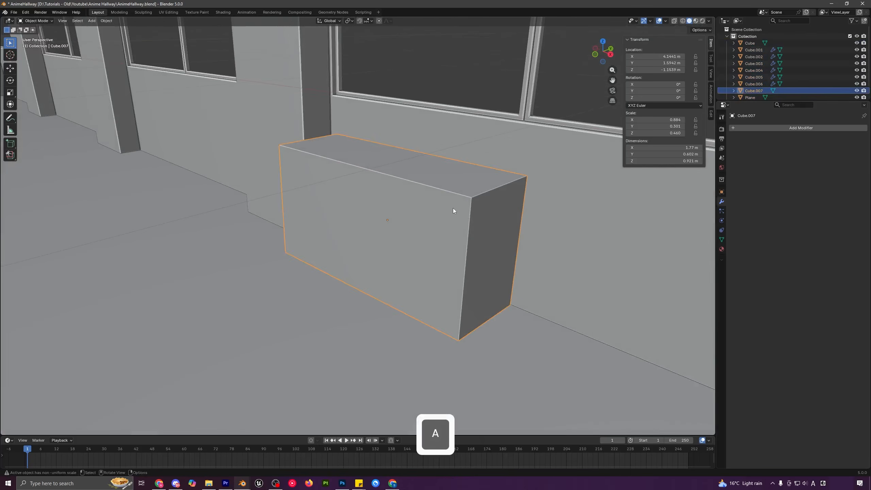
- Apply the scale of the selected box beneath the hallway windows
key(ctrl+a)
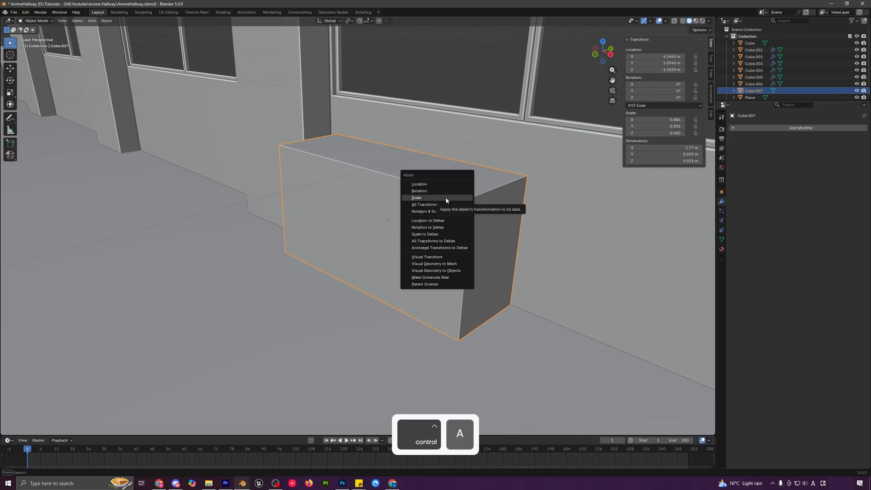
click(445, 197)
middle_drag(446, 197, 423, 174)
- Enter Edit Mode on the box and add three evenly spaced vertical loop cuts across its length
key(Tab)
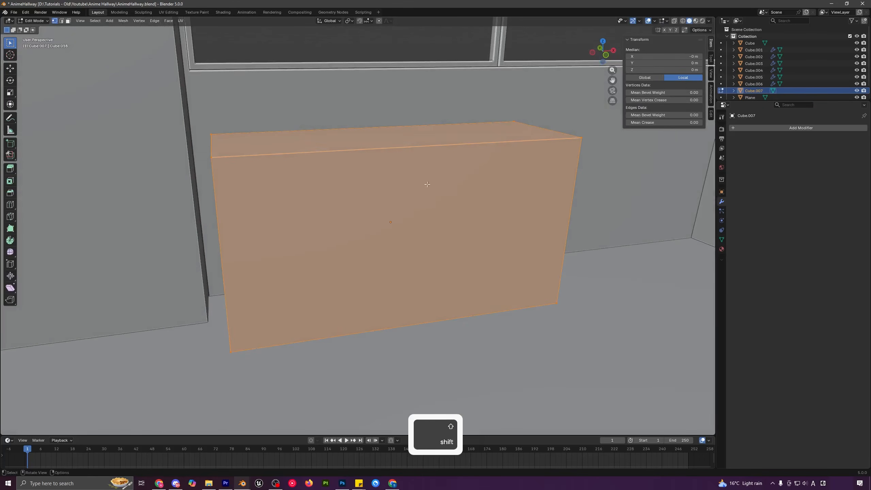
key(ctrl+r)
scroll(404, 160, up, 2)
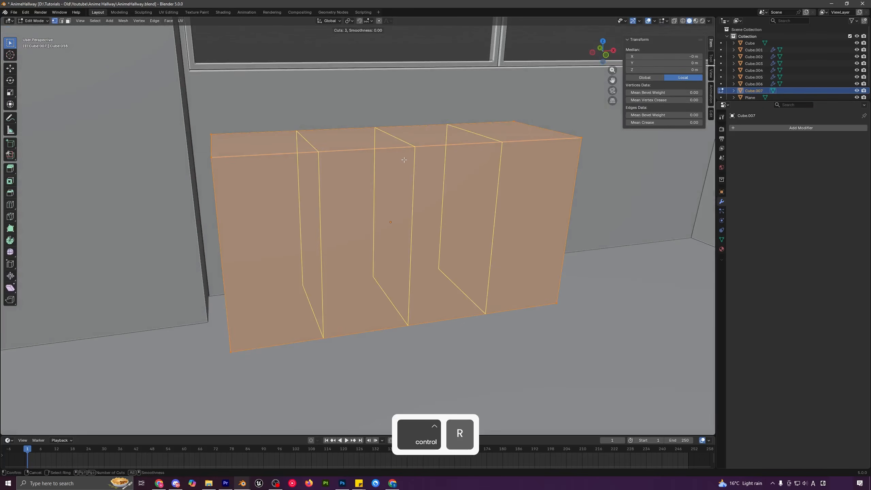
click(404, 159)
click(406, 161)
key(1)
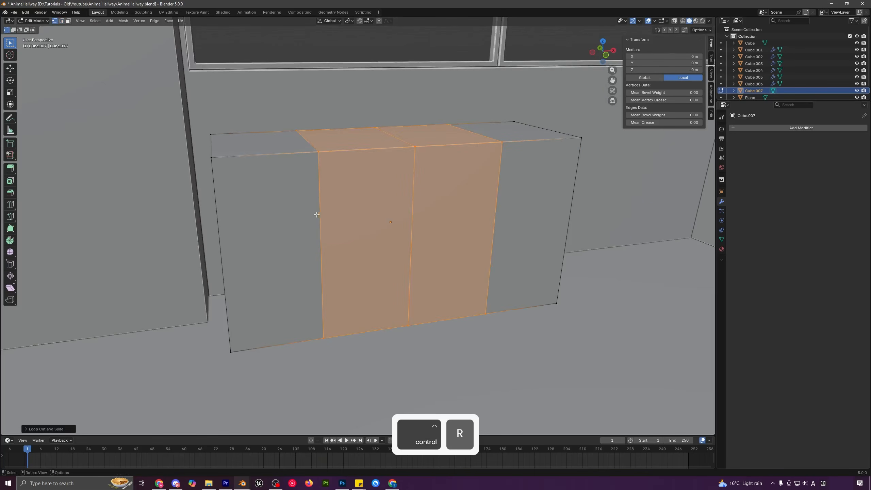
- Add three evenly spaced horizontal loop cuts around the box without sliding them
key(ctrl+r)
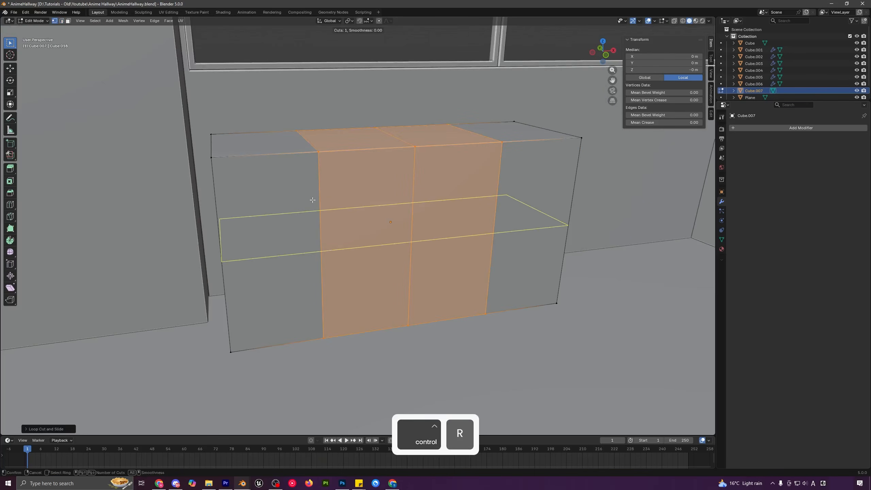
scroll(312, 200, up, 2)
click(315, 198)
right_click(315, 193)
middle_drag(334, 216, 356, 218)
- Select all 16 grid faces on the box's front and inset them together to form a thin outer frame
key(3)
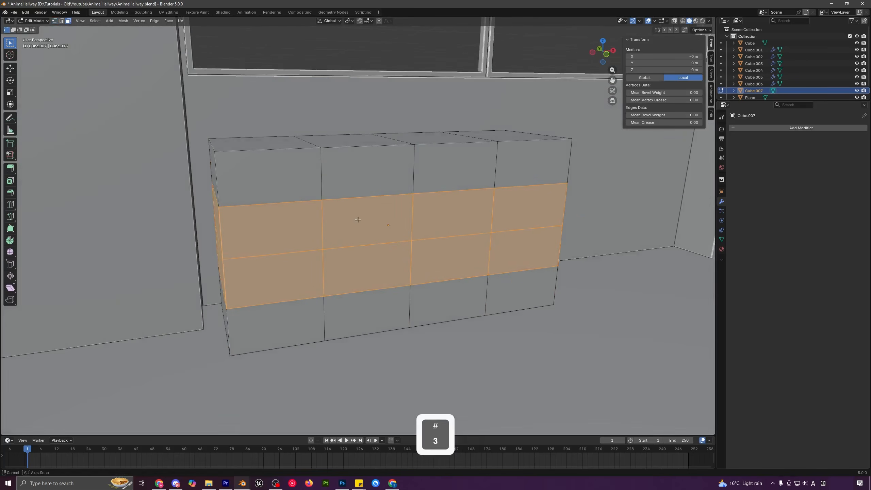
click(300, 185)
shift+drag(300, 185, 331, 209)
shift+drag(424, 189, 522, 208)
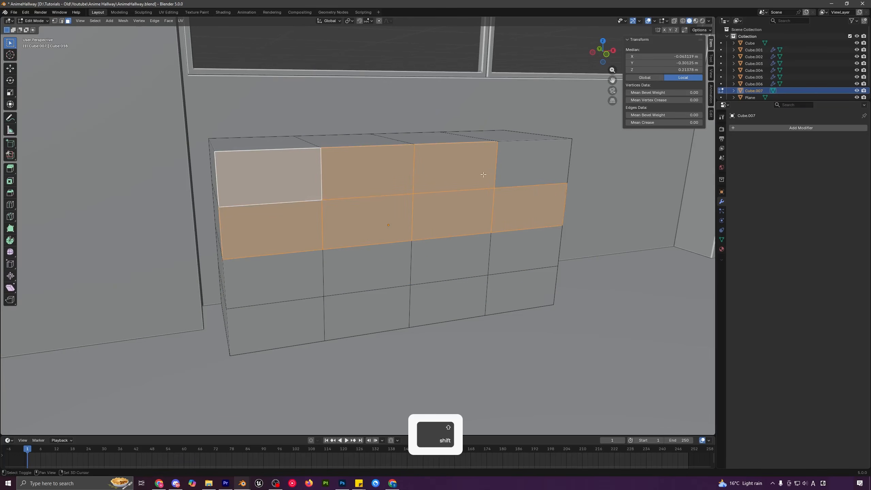
shift+drag(483, 175, 516, 171)
shift+drag(429, 235, 508, 257)
shift+drag(367, 235, 374, 264)
shift+drag(272, 250, 379, 308)
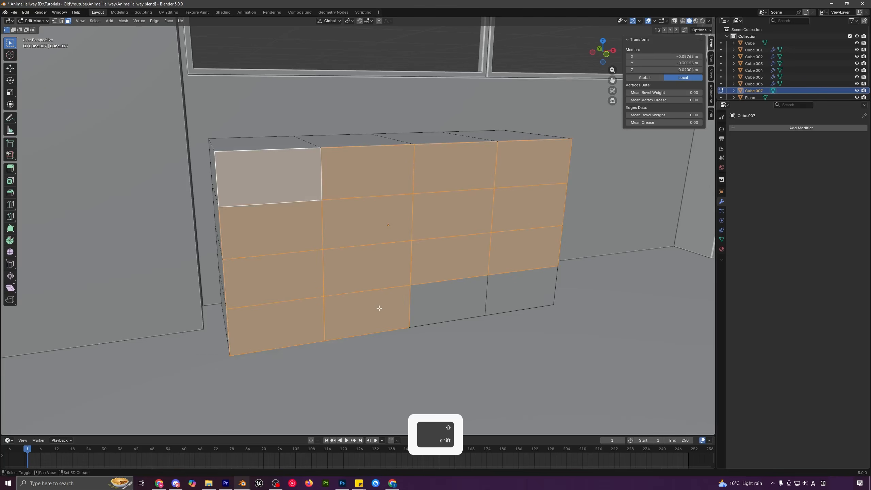
shift+drag(478, 299, 479, 299)
shift+drag(497, 277, 562, 303)
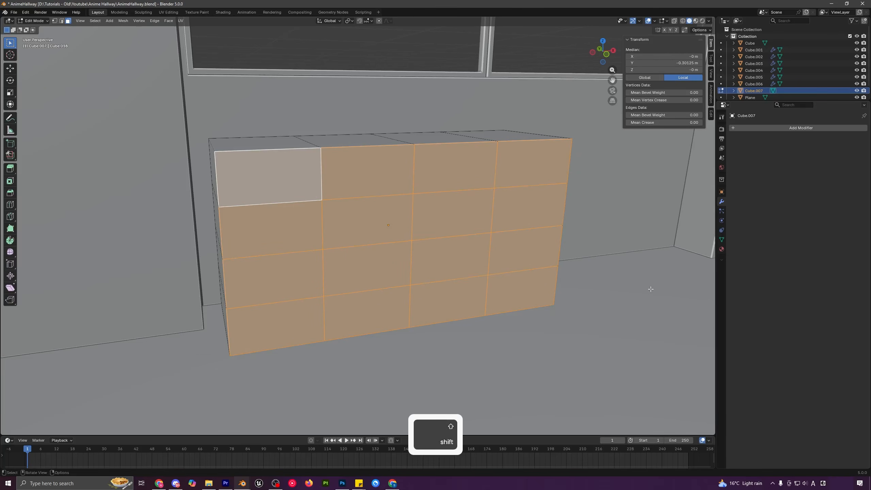
key(i)
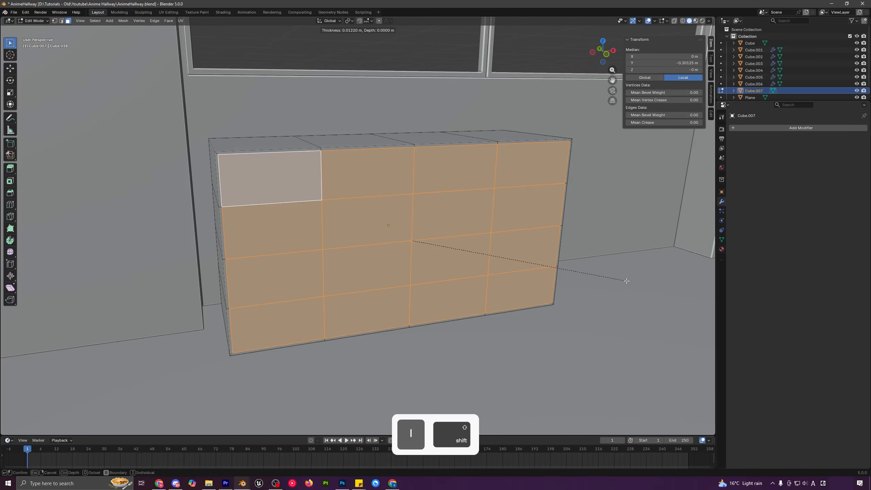
click(580, 276)
- Extrude the inset front faces inward by about 0.018 m
middle_drag(580, 277, 537, 278)
key(e)
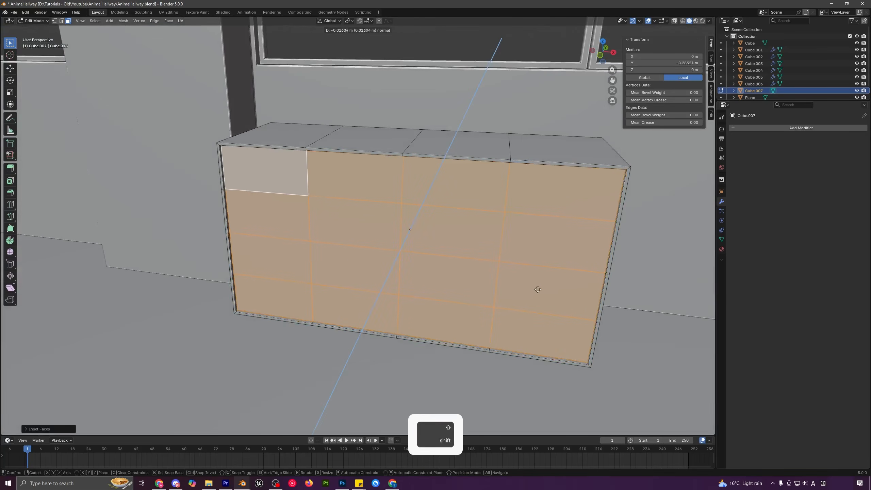
click(542, 289)
- Inset the 16 front faces individually by about 0.009 m to create thin dividers between the compartments
middle_drag(541, 288, 550, 283)
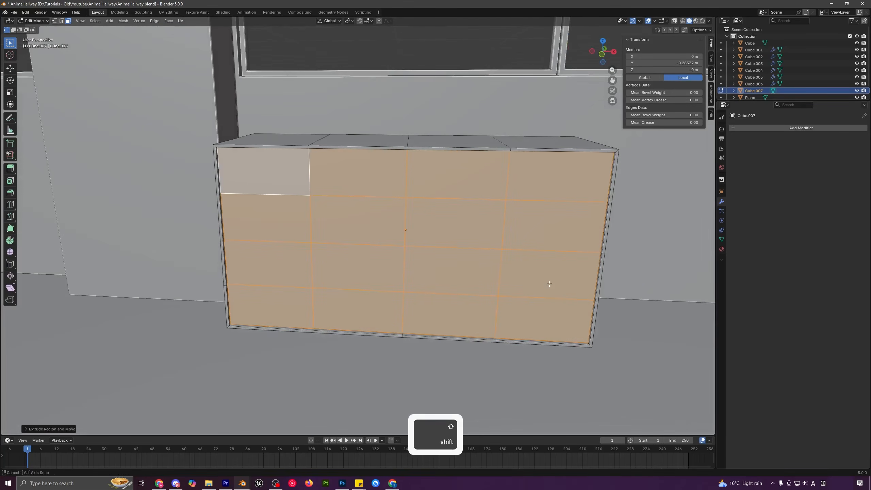
key(i)
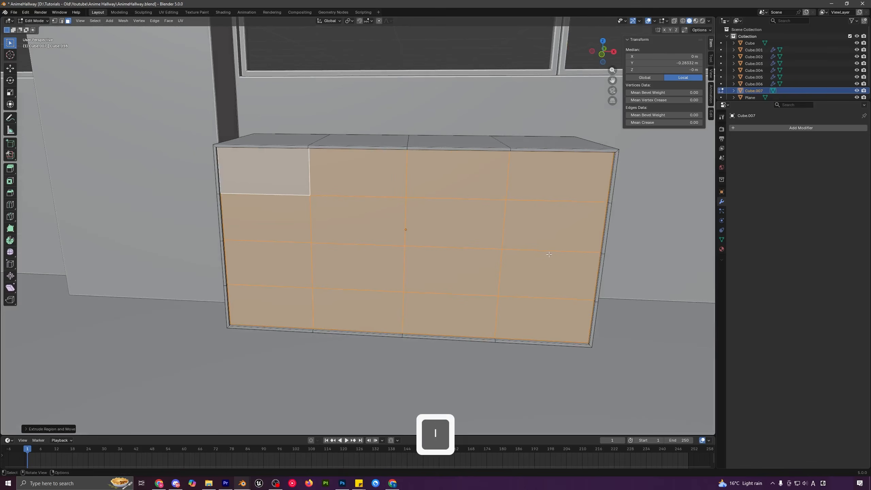
middle_drag(549, 255, 552, 252)
key(i)
key(i)
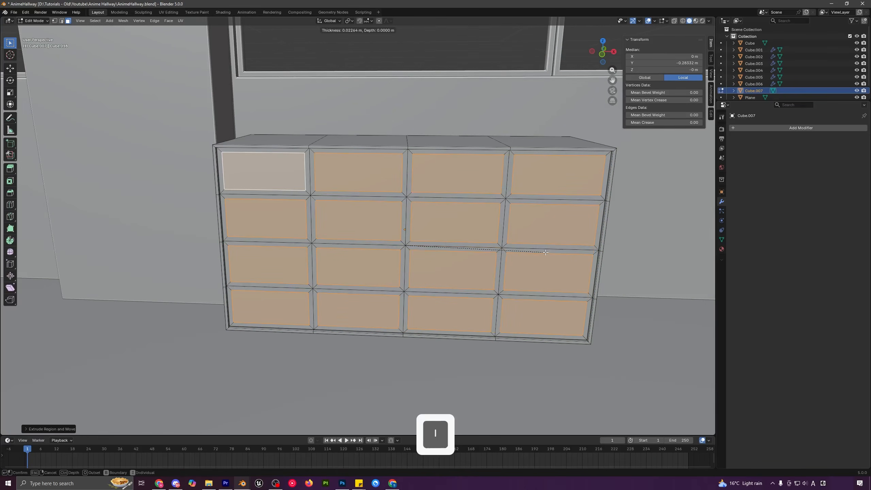
key(shift)
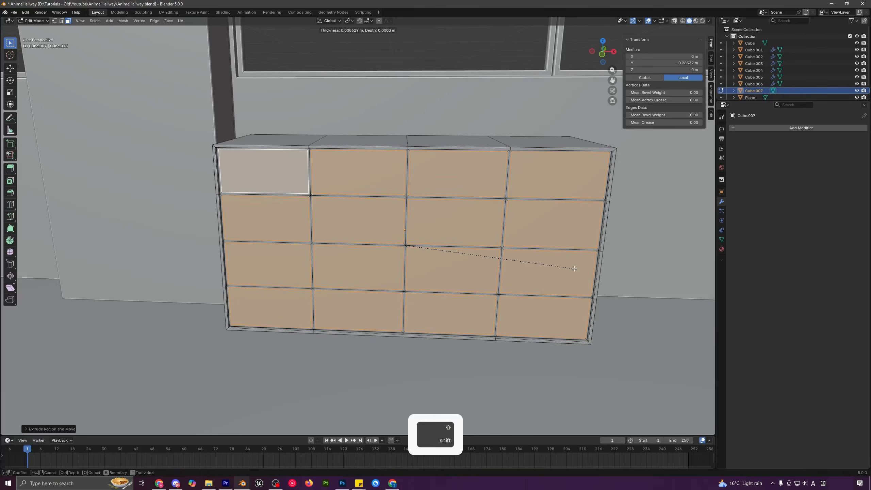
click(574, 269)
- Extrude the 16 individual faces about 0.42 m inward to hollow out the shelf compartments and return to Object Mode
middle_drag(574, 268, 497, 254)
key(e)
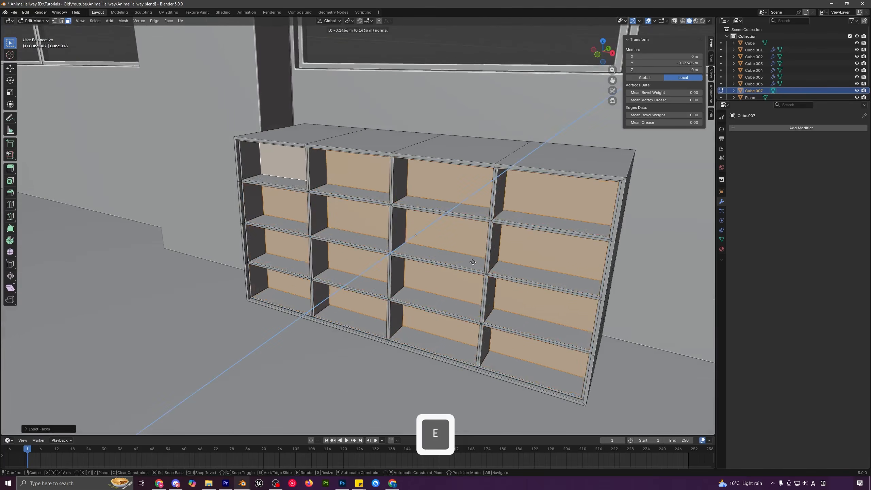
click(493, 250)
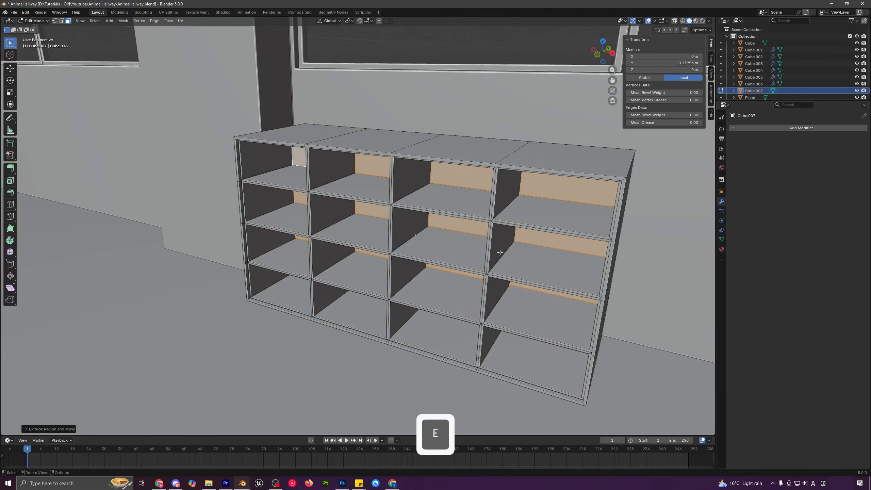
middle_drag(493, 251, 528, 253)
key(Tab)
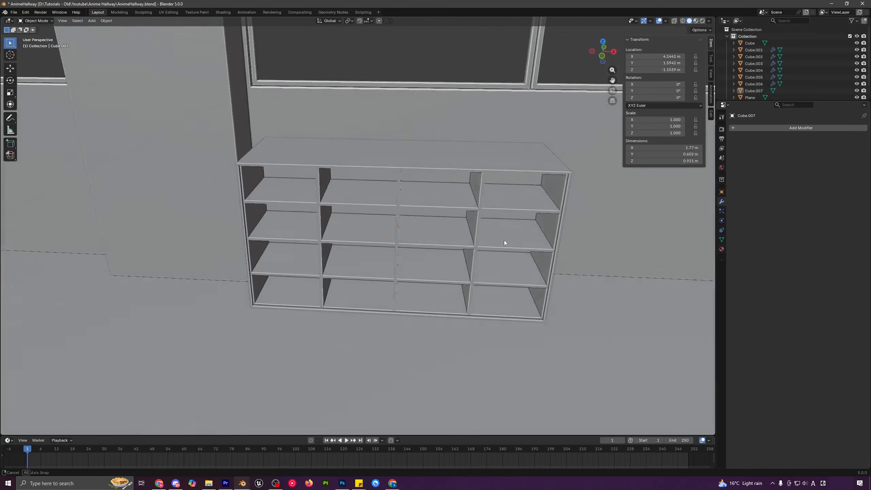
- Add a Bevel modifier to the shelf and apply the object's scale
middle_drag(503, 240, 480, 240)
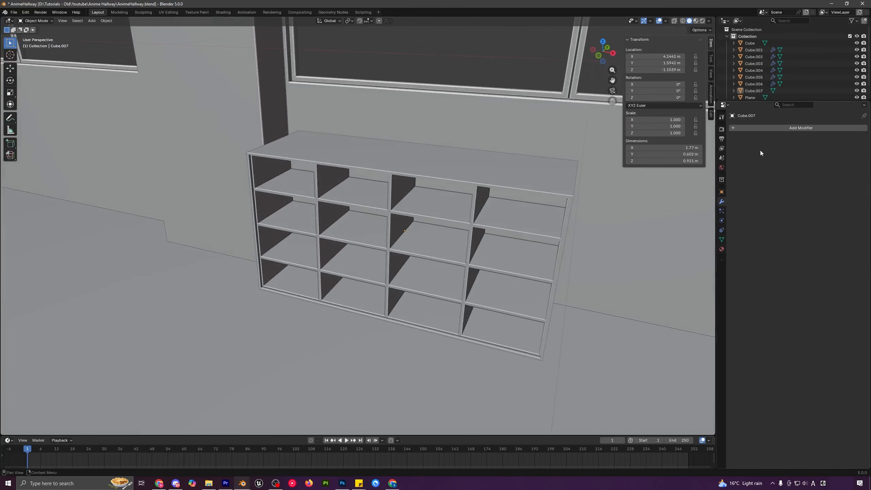
click(754, 128)
text(bevel)
key(Return)
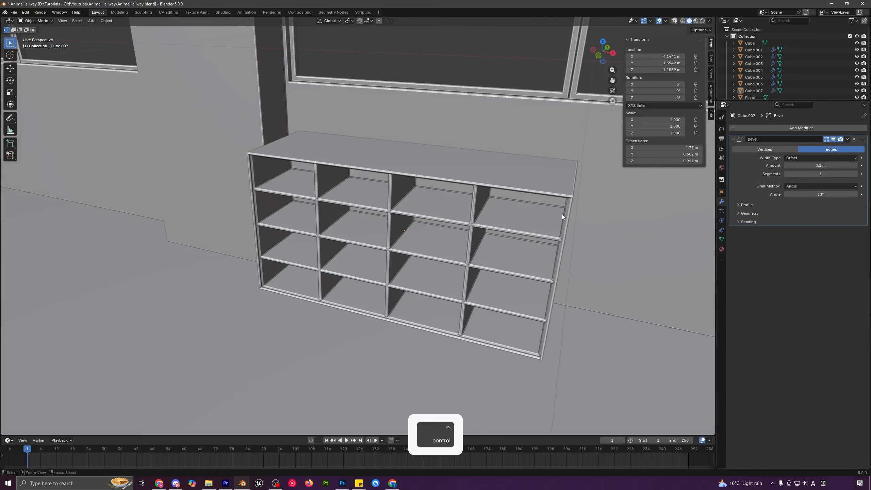
key(ctrl+a)
click(443, 208)
key(ctrl+a)
click(442, 208)
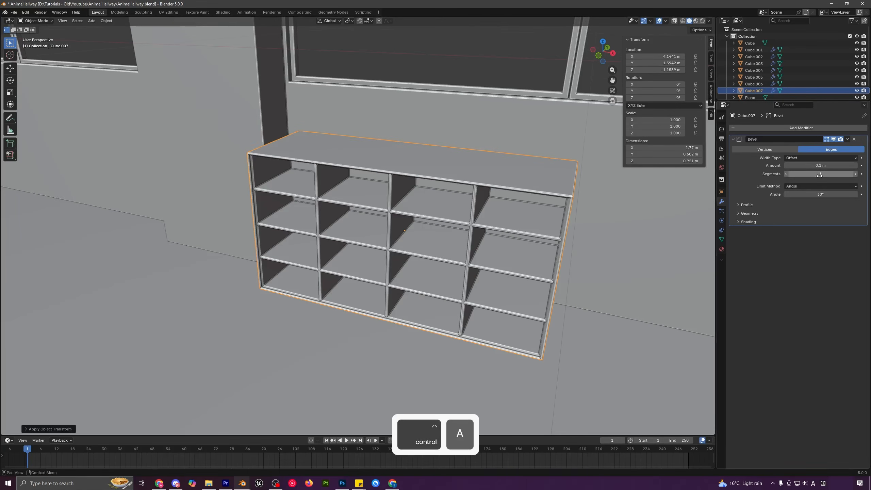
- Set the shelf's Bevel amount to 0.003 m with Harden Normals enabled
shift+drag(820, 165, 792, 165)
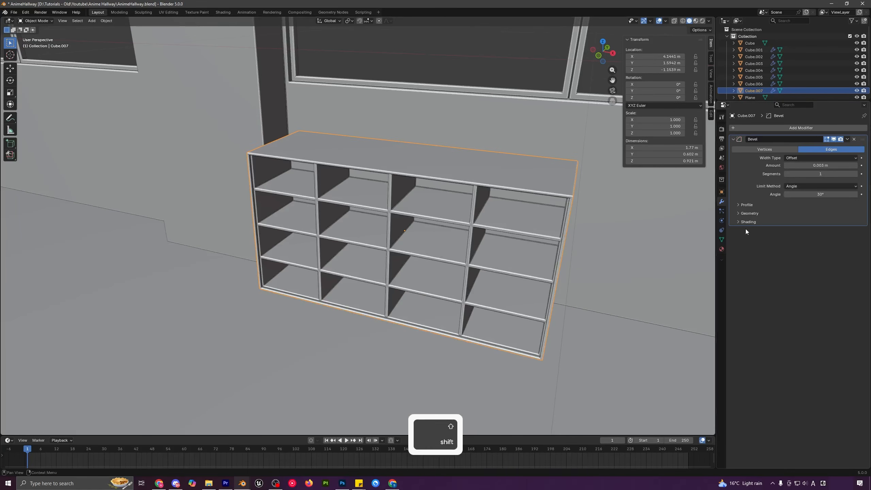
click(747, 221)
middle_drag(523, 267, 512, 256)
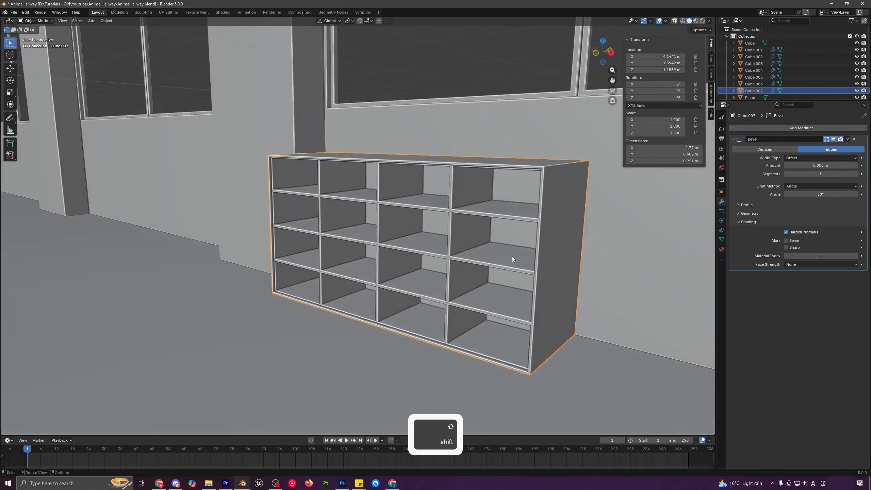
key(a)
key(a)
- Scale the shelf along Y to about 0.955 and move it along Y toward the window wall, to about 1.609 m
scroll(515, 259, down, 4)
middle_drag(448, 255, 421, 262)
click(423, 250)
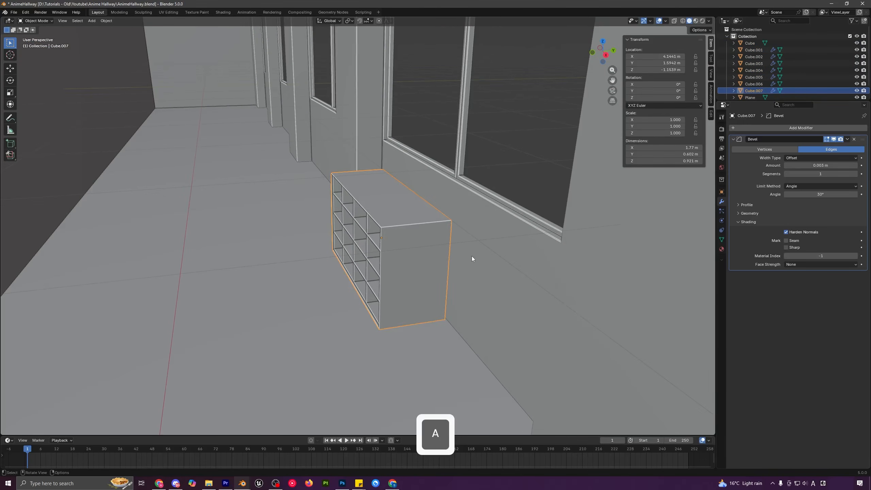
key(s)
key(y)
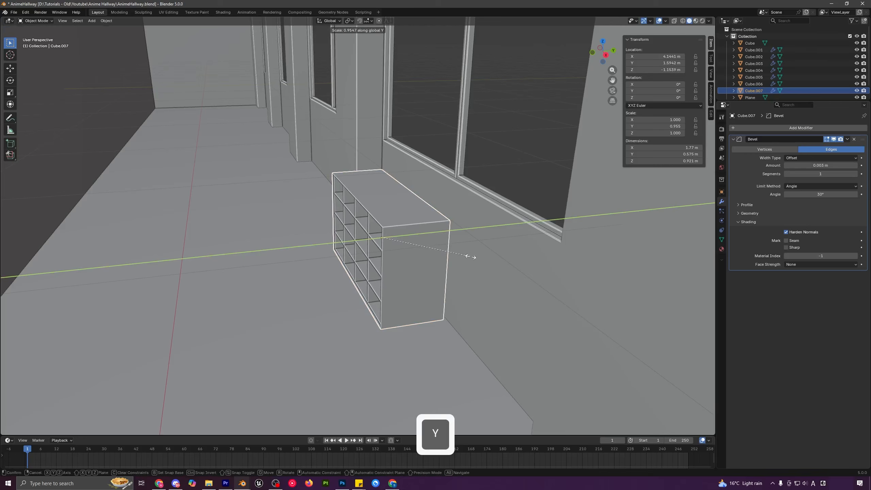
click(470, 257)
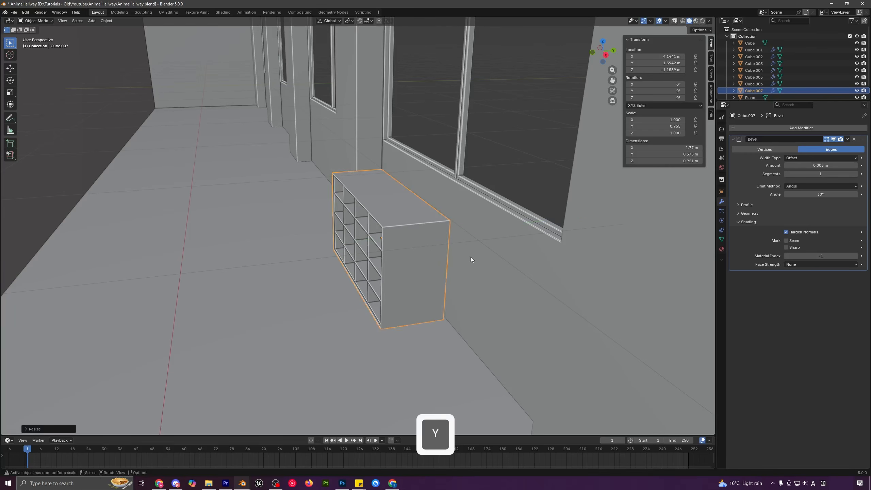
key(g)
key(y)
click(484, 253)
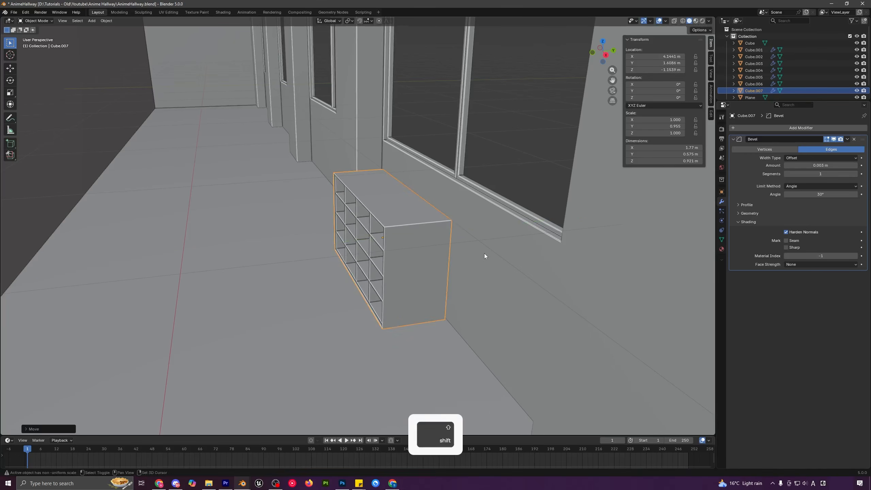
- Add an Array modifier that repeats the shelf three times along the hallway with a relative X offset of -2.393
click(751, 127)
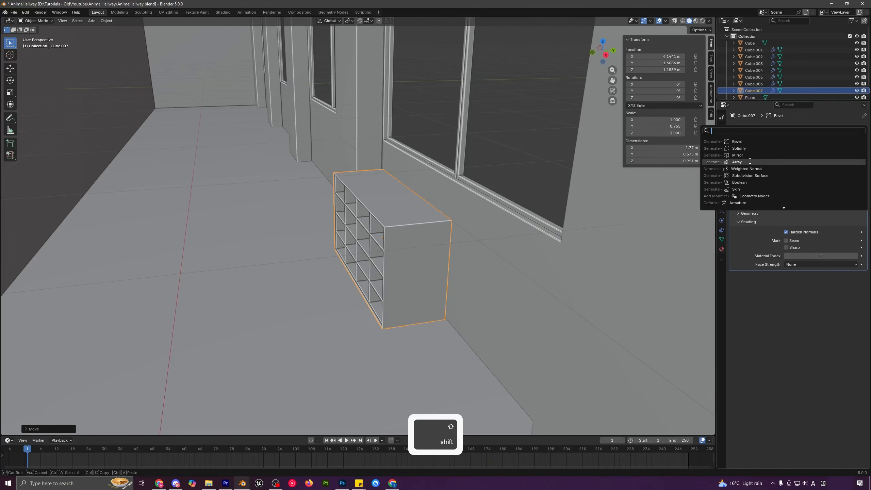
click(737, 161)
middle_drag(484, 221, 508, 227)
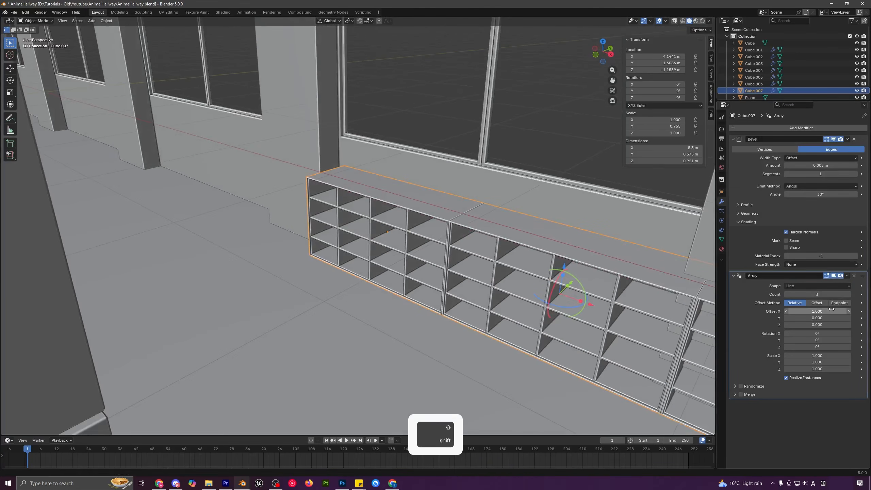
drag(837, 311, 761, 311)
shift+middle_drag(239, 241, 277, 265)
shift+middle_drag(262, 172, 302, 208)
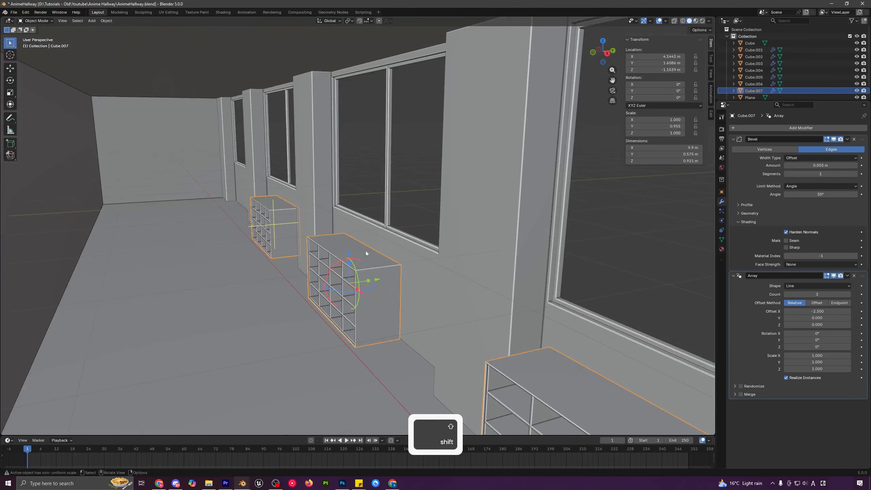
shift+drag(823, 312, 820, 311)
- Deselect everything and examine the repeated shelves along the window wall from inside the hallway
scroll(319, 288, down, 2)
key(a)
key(a)
scroll(323, 291, down, 4)
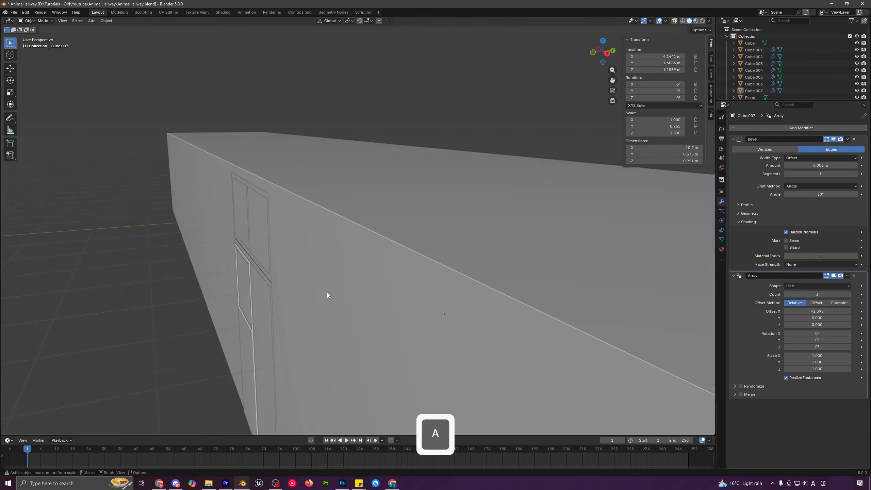
middle_drag(327, 292, 385, 271)
scroll(368, 261, down, 3)
scroll(369, 261, up, 2)
shift+middle_drag(385, 271, 362, 273)
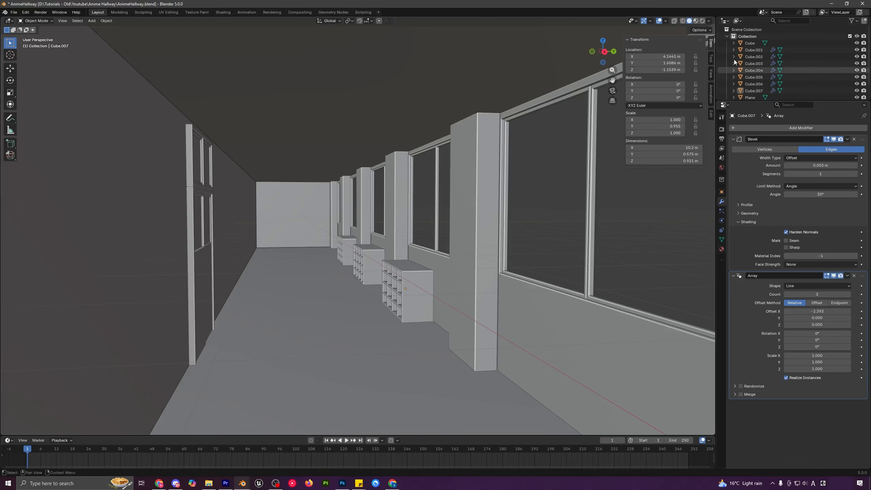
- Switch the viewport to rendered shading, add a Sun light and move it up near the hallway's open end
click(703, 21)
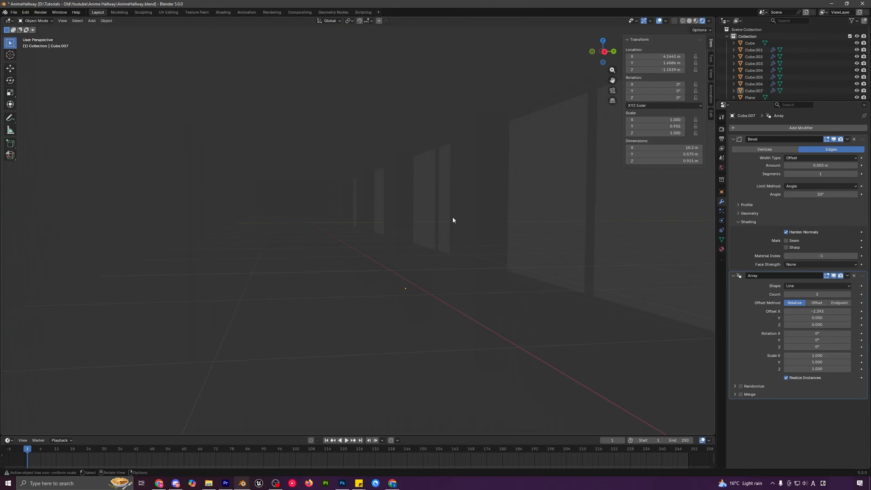
key(shift+a)
mouse_move(413, 313)
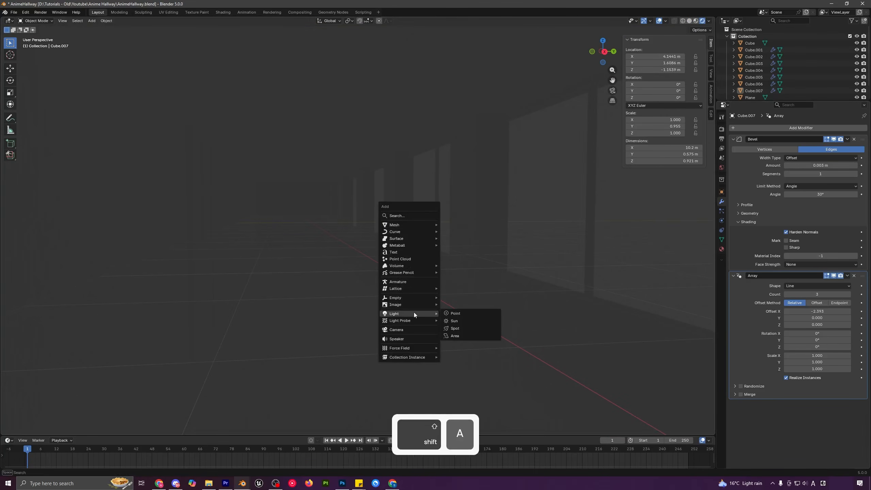
click(463, 320)
key(g)
click(562, 142)
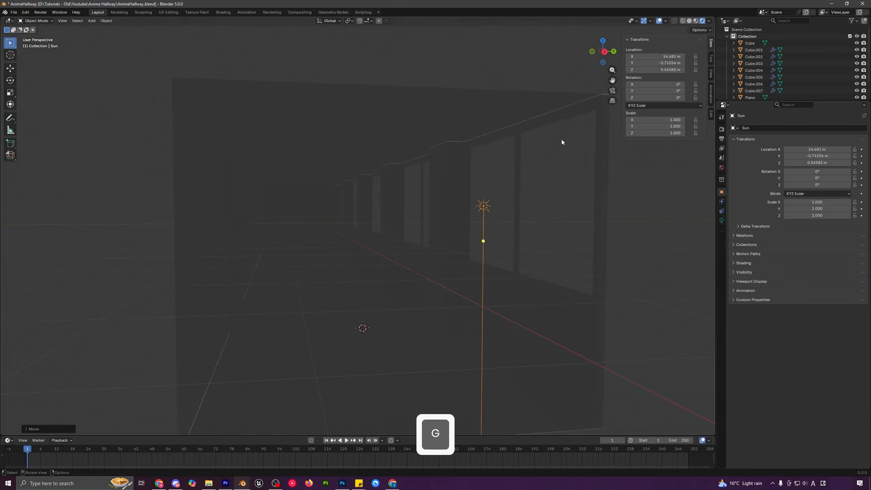
- Rotate the Sun light about the X axis to about -48° so its light enters through the windows
key(r)
key(x)
key(x)
key(x)
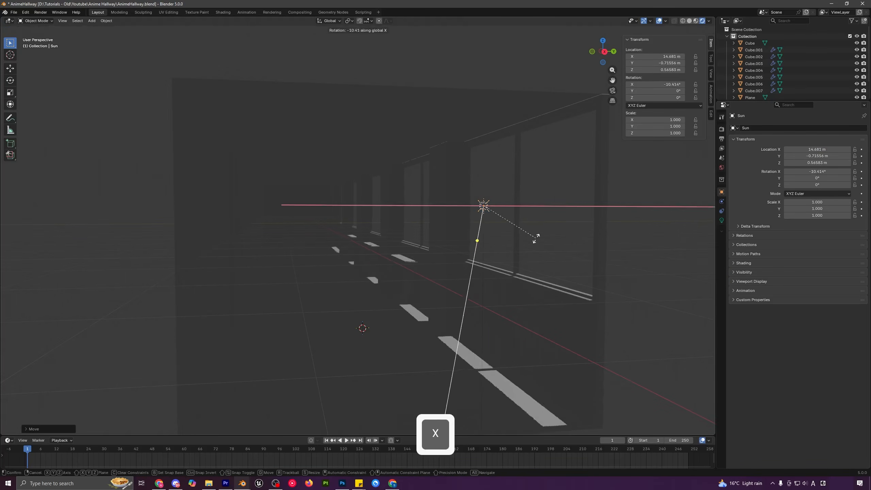
click(499, 242)
key(r)
key(x)
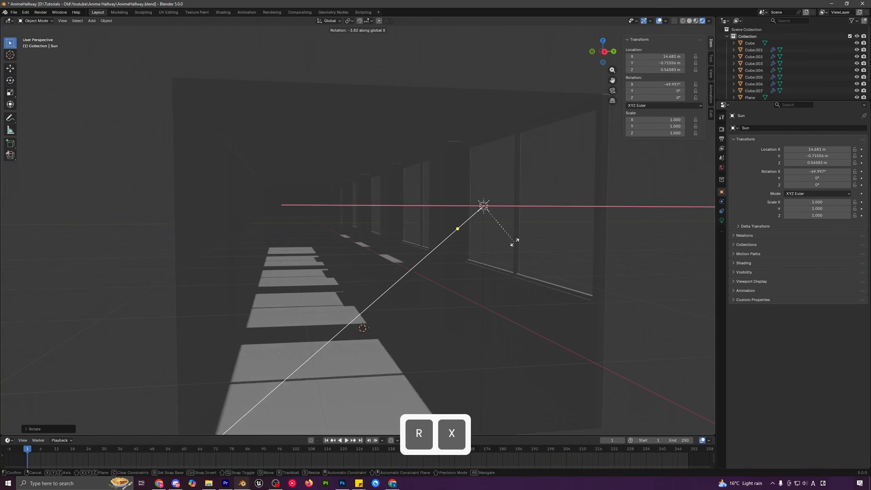
click(516, 242)
- Switch the render engine to Cycles with GPU Compute as the device, and enable viewport denoising
click(721, 129)
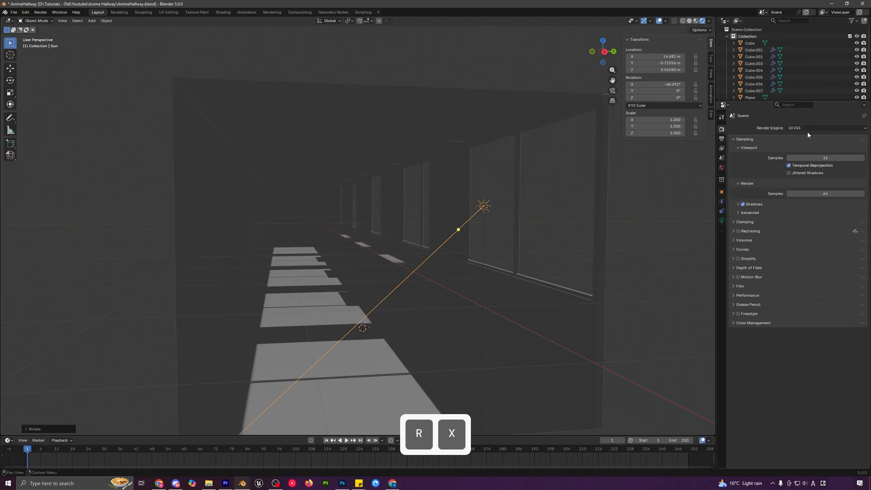
click(807, 128)
click(806, 151)
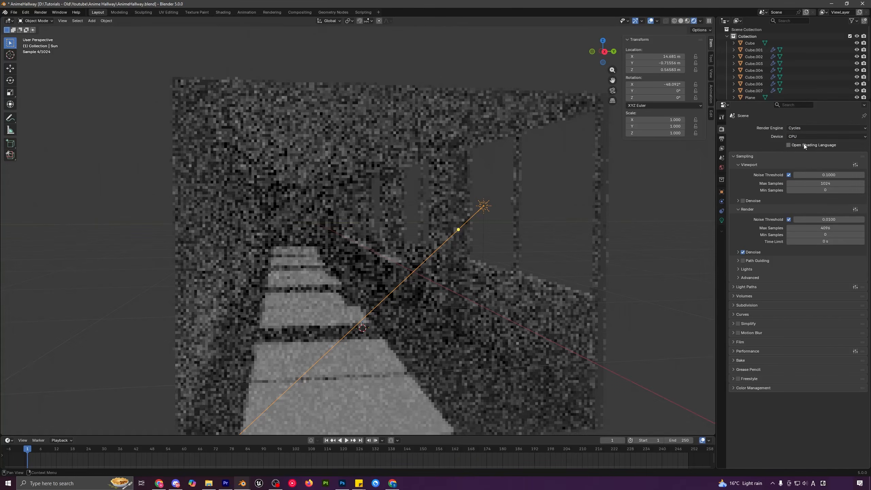
click(801, 136)
click(802, 151)
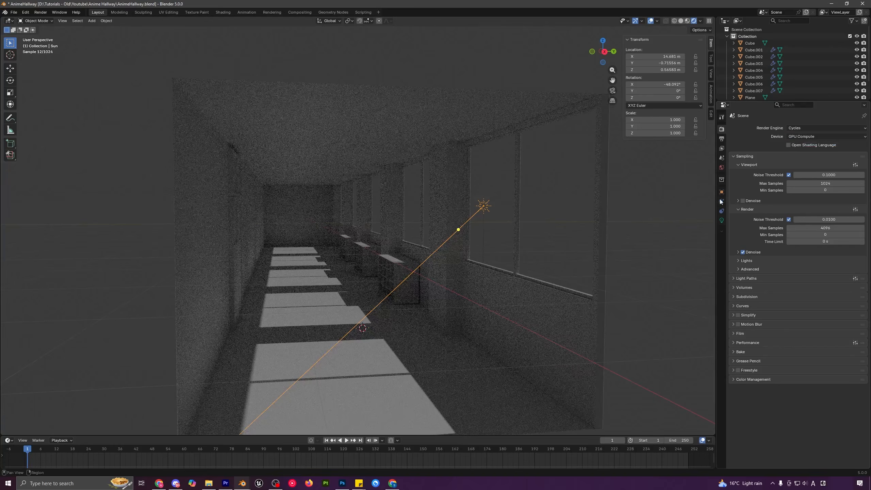
key(r)
key(z)
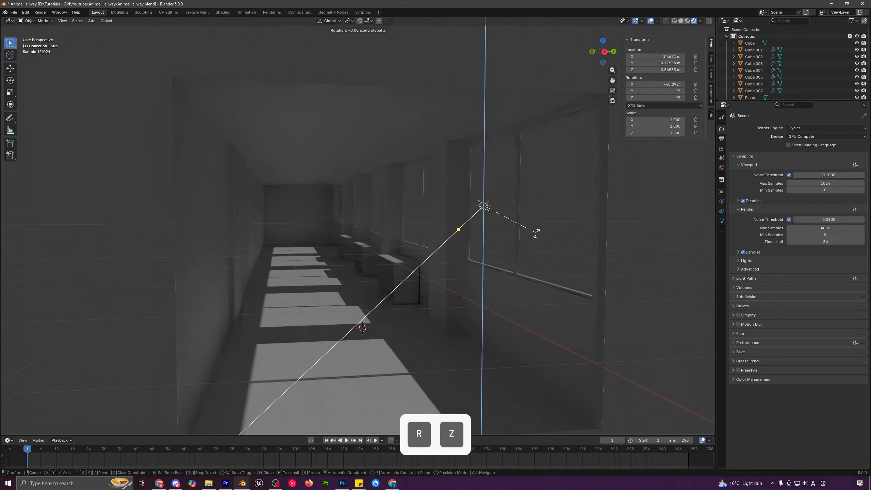
right_click(497, 254)
- Set the Sun light's strength to 5
key(a)
middle_drag(438, 264, 428, 266)
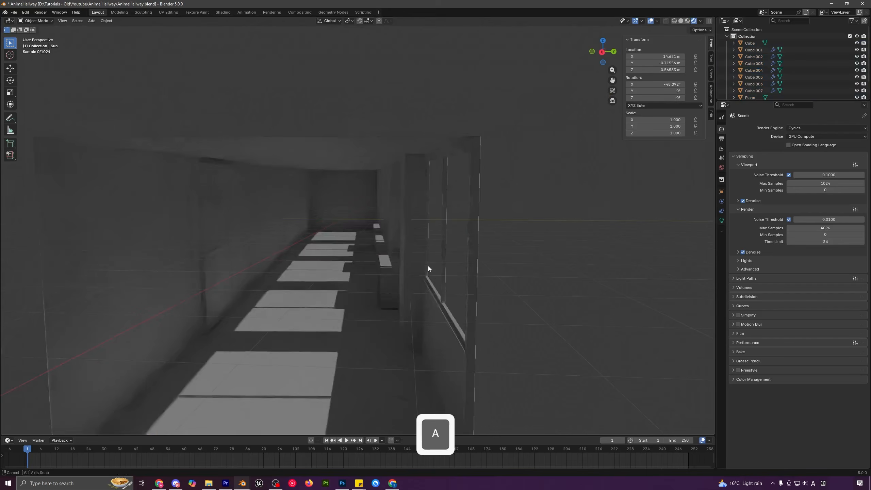
scroll(427, 265, down, 3)
mouse_move(377, 254)
middle_down()
mouse_move(391, 254)
mouse_move(384, 256)
middle_up()
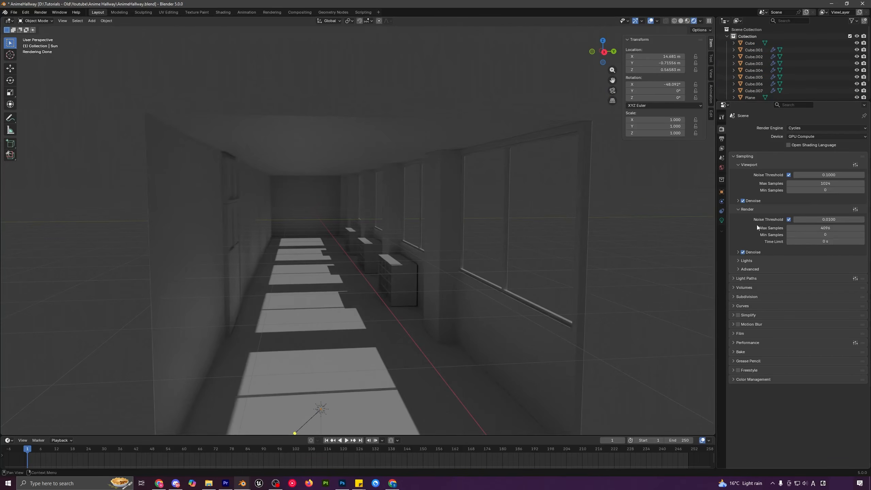
click(721, 220)
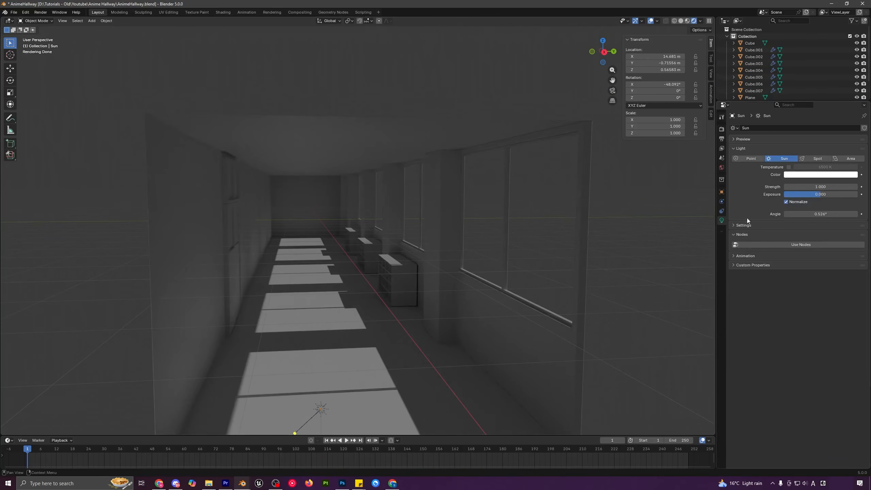
drag(823, 194, 823, 194)
click(831, 186)
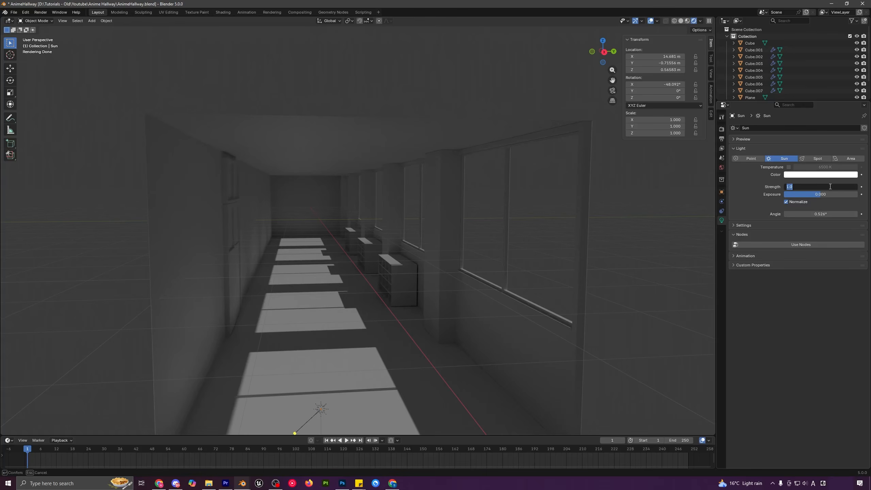
text(5)
key(Return)
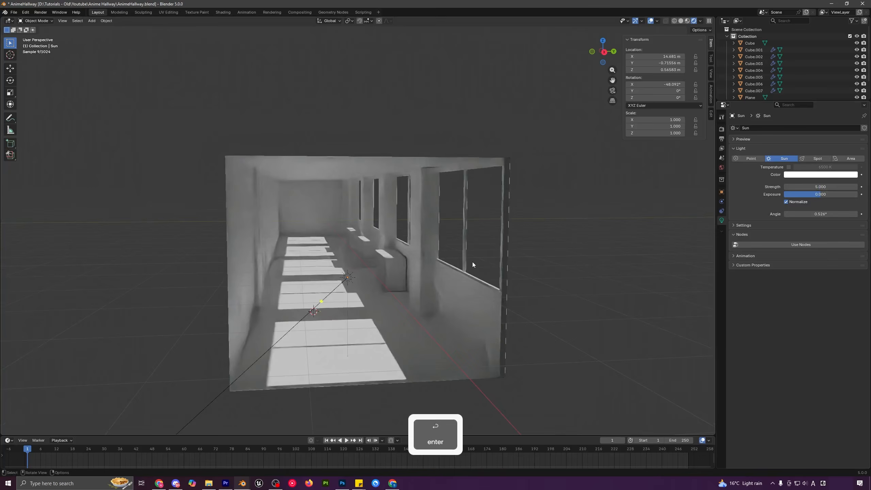
- Move the Sun light outside the window wall, to about Y 1.86 m and Z 0.80 m
middle_drag(472, 261, 458, 261)
click(212, 206)
key(g)
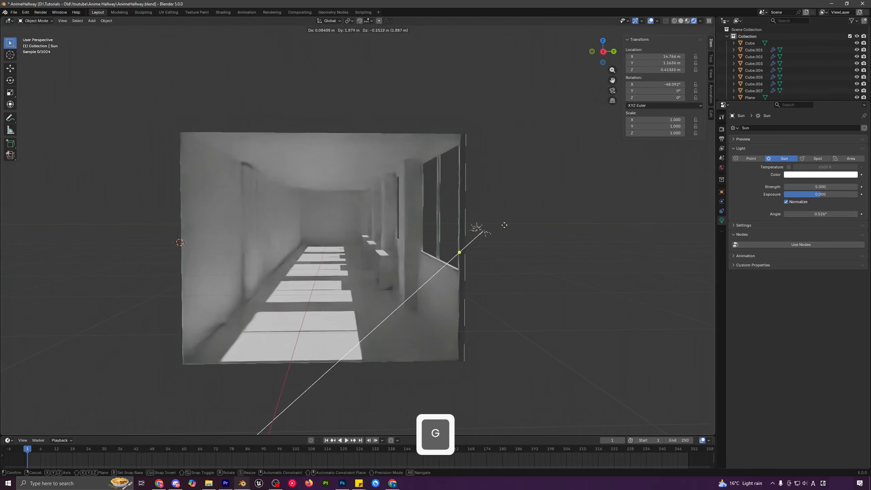
click(576, 192)
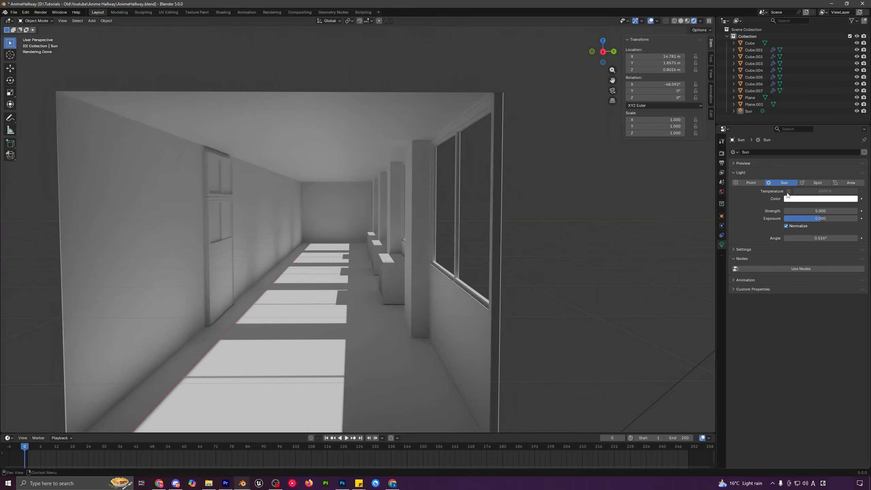
- Enable colour temperature on the Sun light and raise it to a cool value of about 10952 K
click(788, 191)
drag(816, 192, 851, 191)
middle_drag(314, 316, 332, 315)
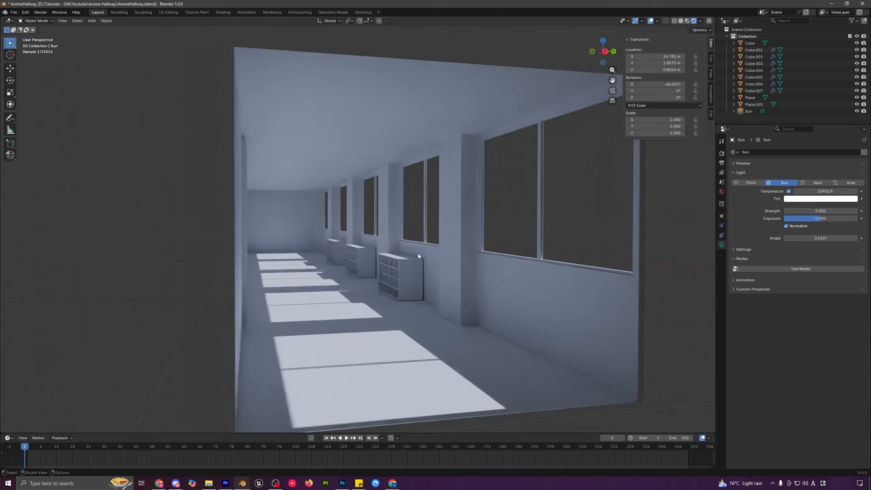
scroll(418, 253, up, 3)
middle_drag(412, 252, 394, 252)
- Set the Sun light's colour temperature to a warm 4300 K and check the hallway's lighting
mouse_move(823, 192)
mouse_down()
mouse_move(813, 191)
mouse_move(823, 192)
mouse_up()
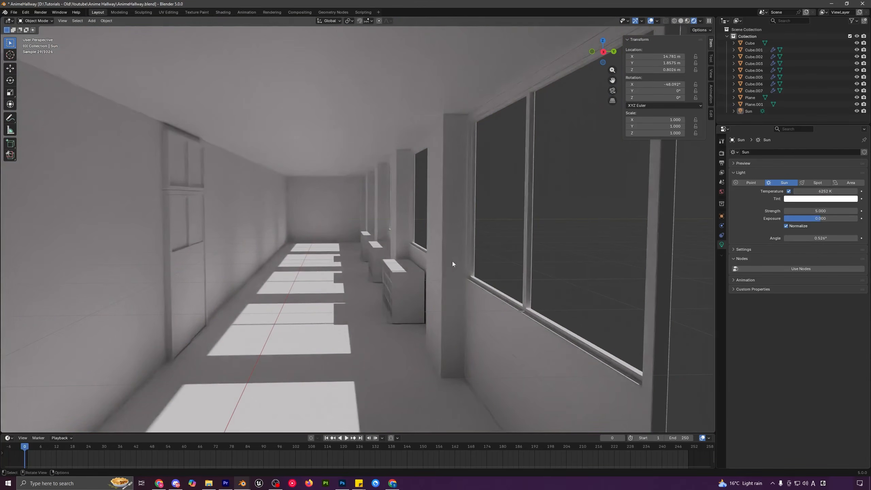
scroll(459, 249, down, 3)
click(823, 191)
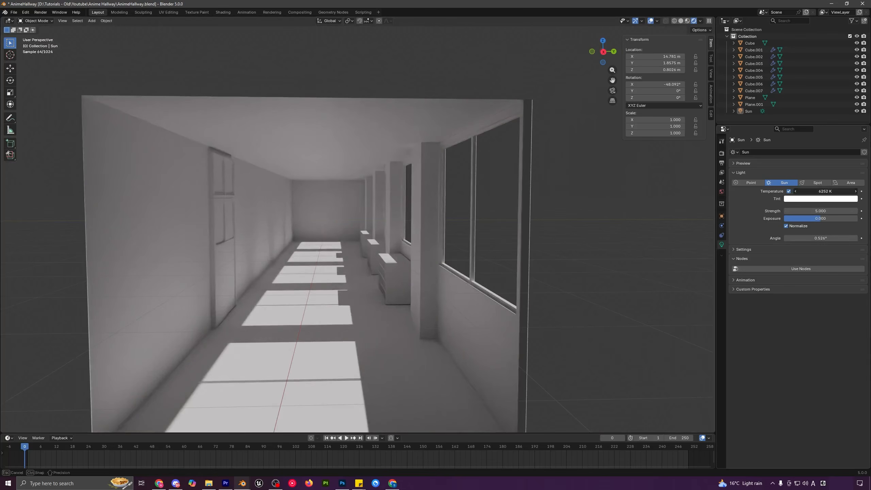
text(4300)
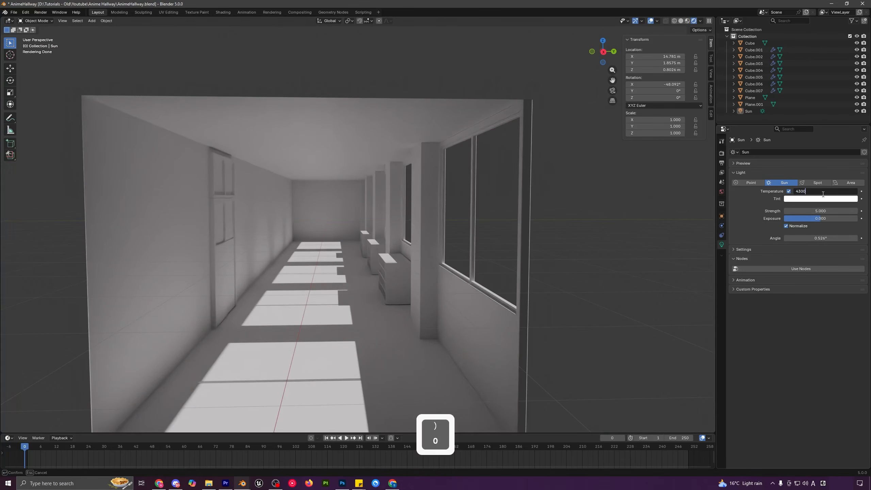
key(Return)
scroll(444, 223, down, 4)
middle_drag(444, 223, 434, 238)
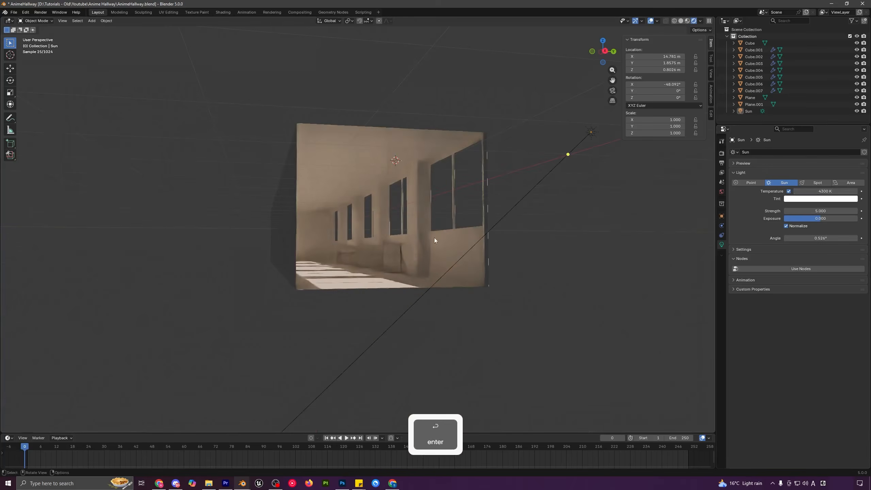
scroll(426, 237, up, 5)
middle_drag(378, 249, 386, 254)
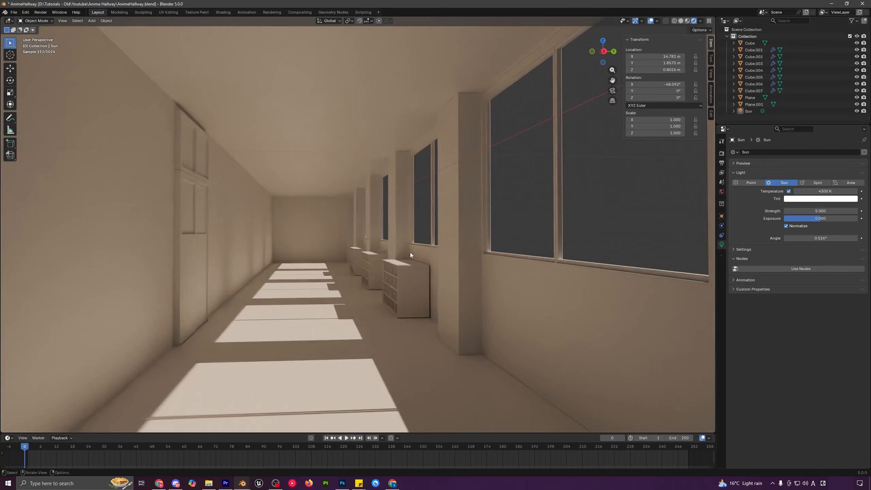
scroll(450, 269, down, 3)
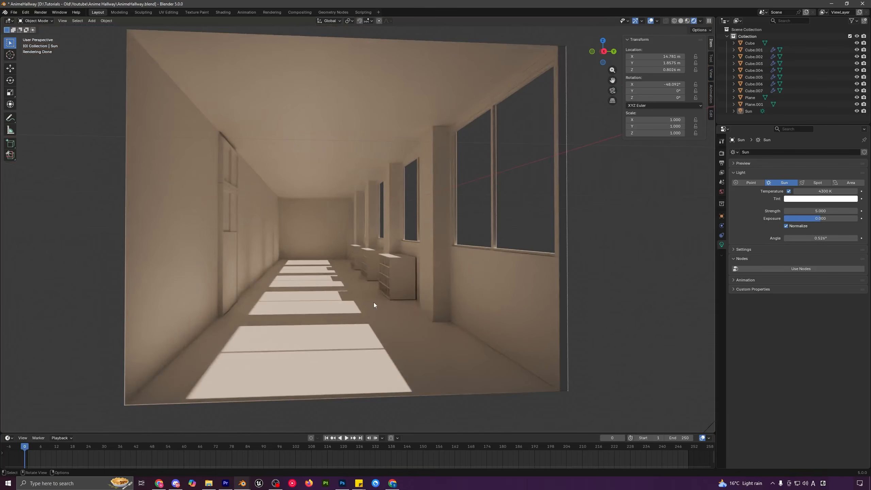
- Separate the hallway's floor face from the room mesh into its own object and select it
click(356, 302)
middle_drag(316, 183, 310, 201)
key(Tab)
click(311, 273)
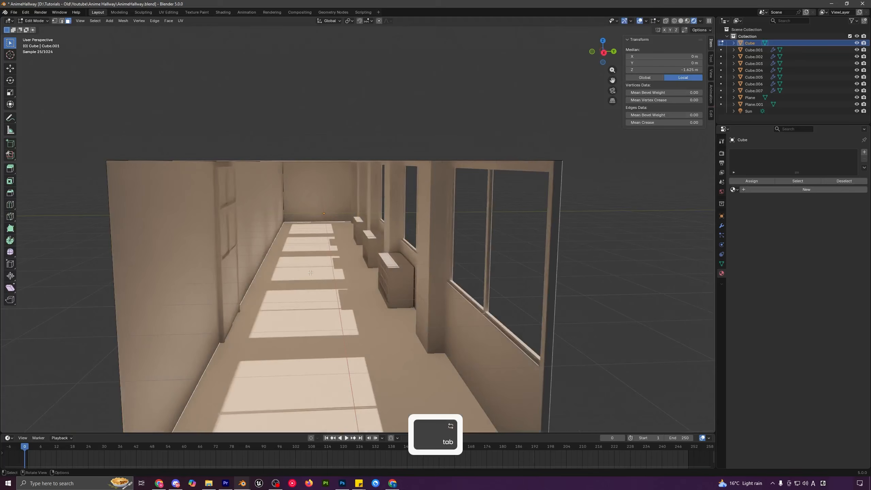
key(p)
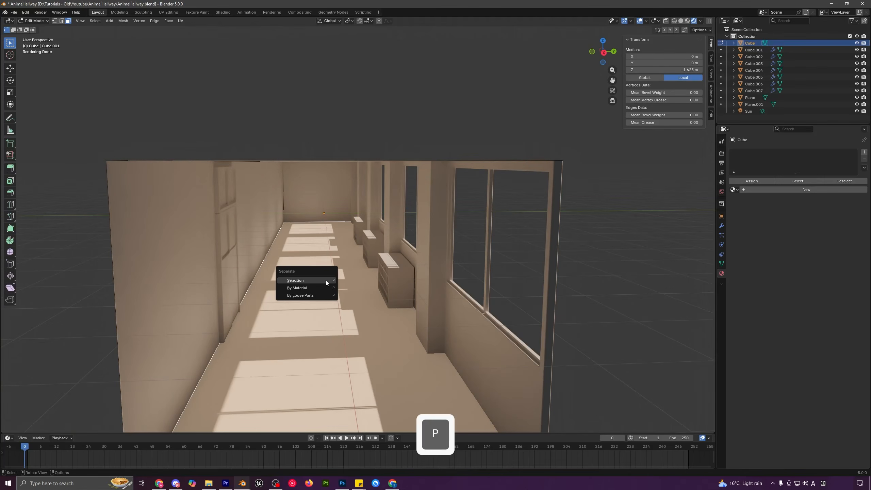
click(325, 281)
key(Tab)
click(322, 252)
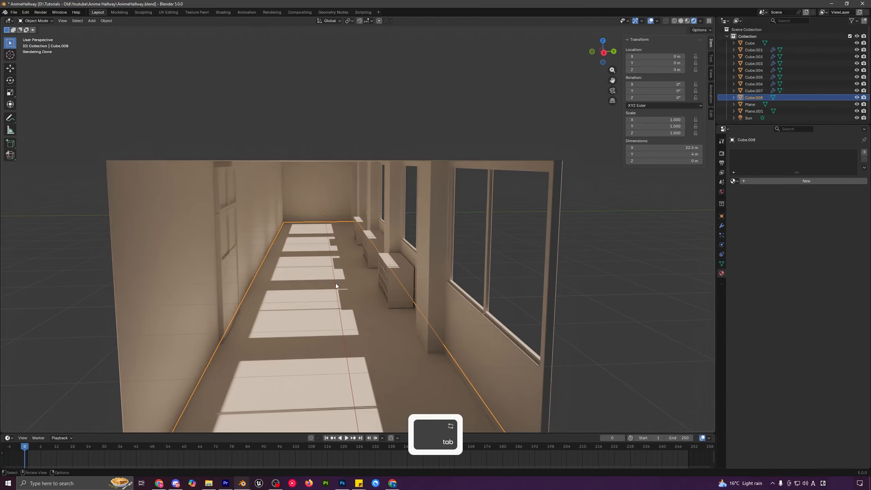
- Enlarge the timeline area below the viewport and change it to the Shader Editor
middle_drag(336, 283, 329, 279)
drag(319, 434, 318, 378)
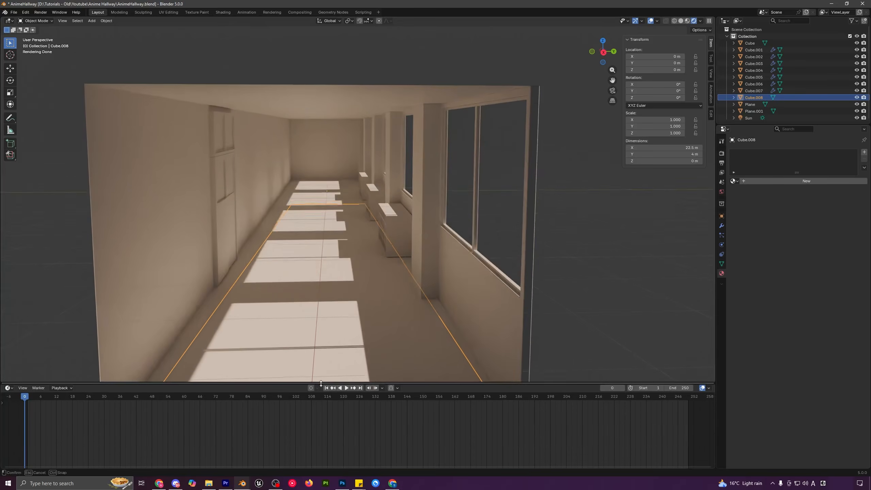
click(7, 382)
click(8, 382)
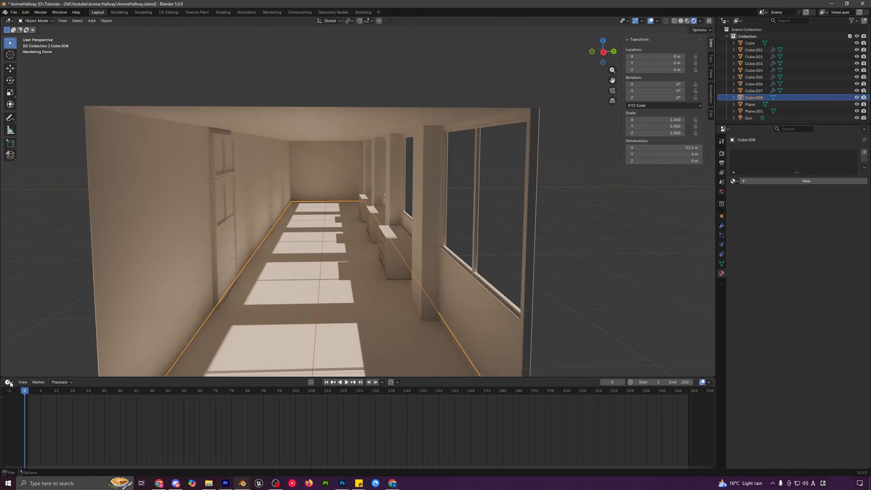
click(7, 382)
click(40, 438)
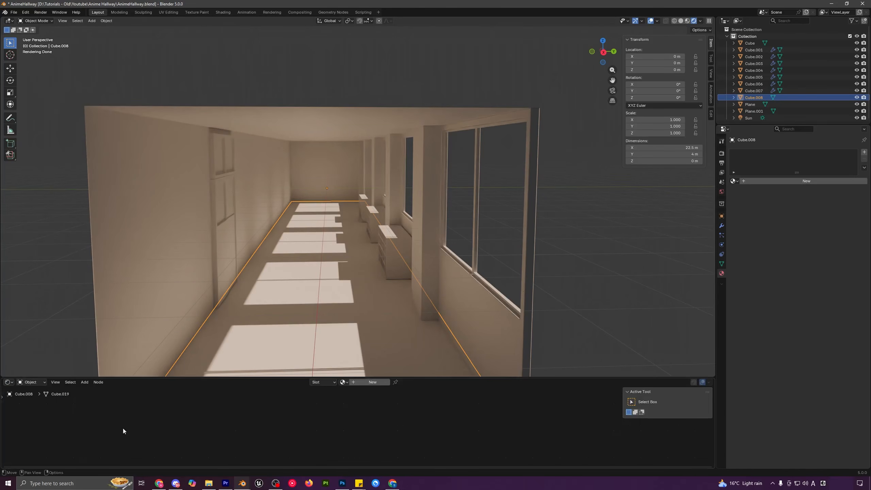
- Create a new material named Ground on the floor object
click(359, 382)
click(359, 382)
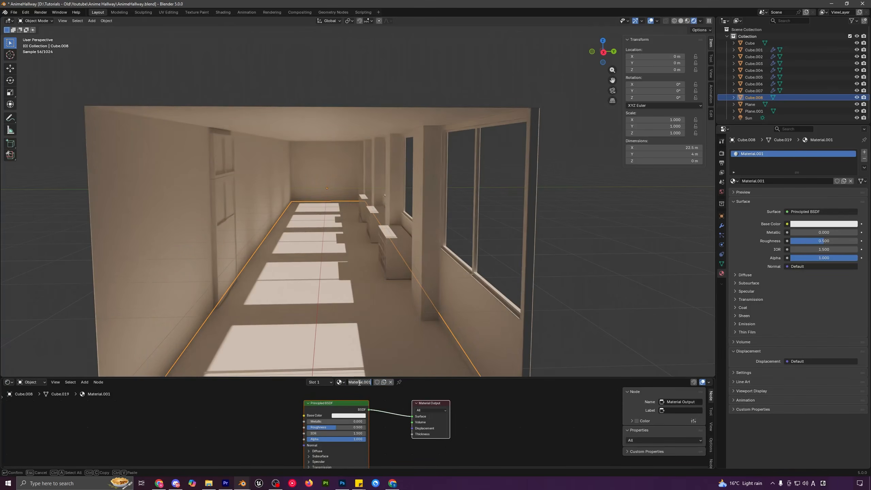
text(Grou)
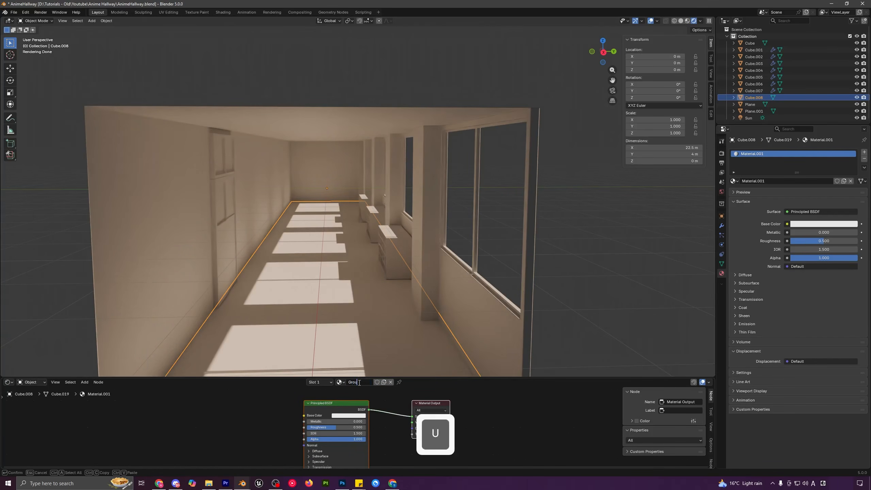
text(nd)
click(501, 407)
- Set the Ground material's roughness to 0 and check the floor's reflections along the hallway
drag(465, 376, 441, 356)
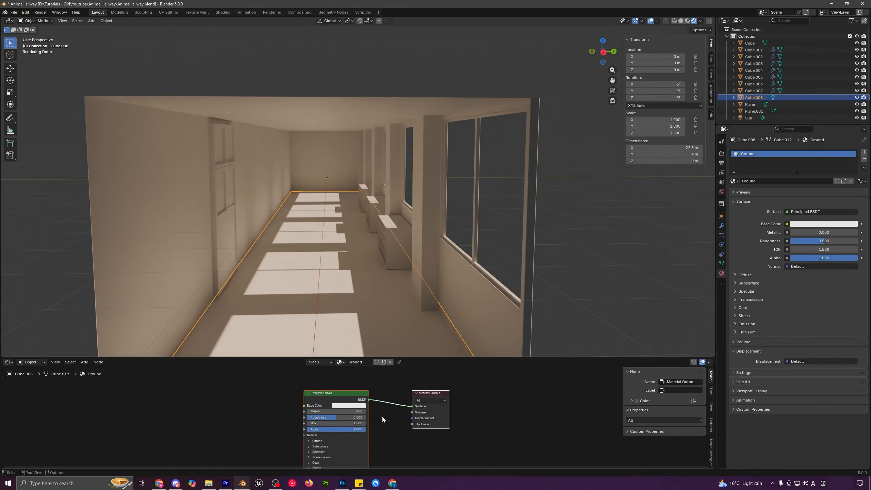
scroll(359, 414, up, 1)
drag(348, 418, 303, 418)
scroll(364, 279, down, 1)
key(a)
key(a)
middle_drag(366, 274, 367, 269)
scroll(367, 269, up, 1)
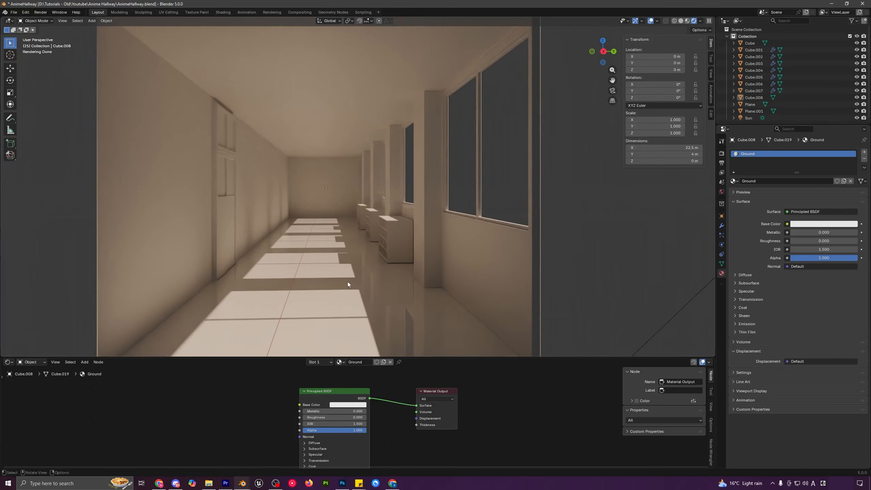
- Create a new material named Windows on the window frames
click(478, 180)
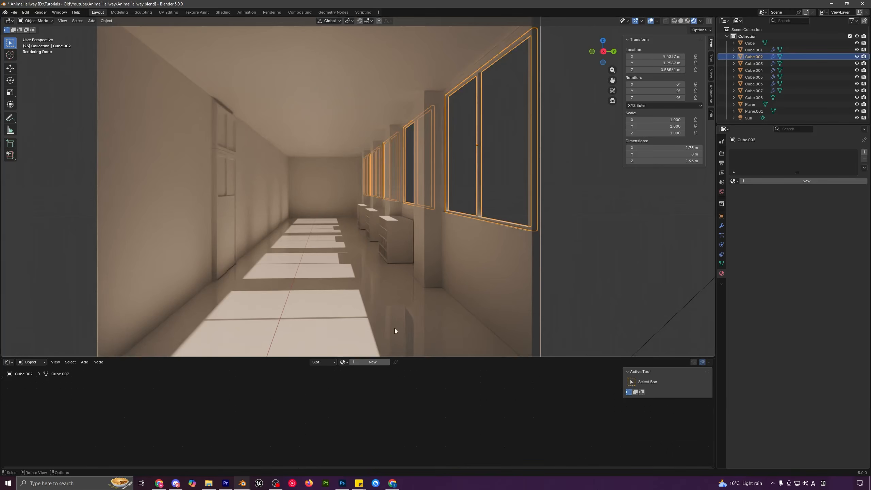
click(369, 362)
double_click(360, 362)
text(W)
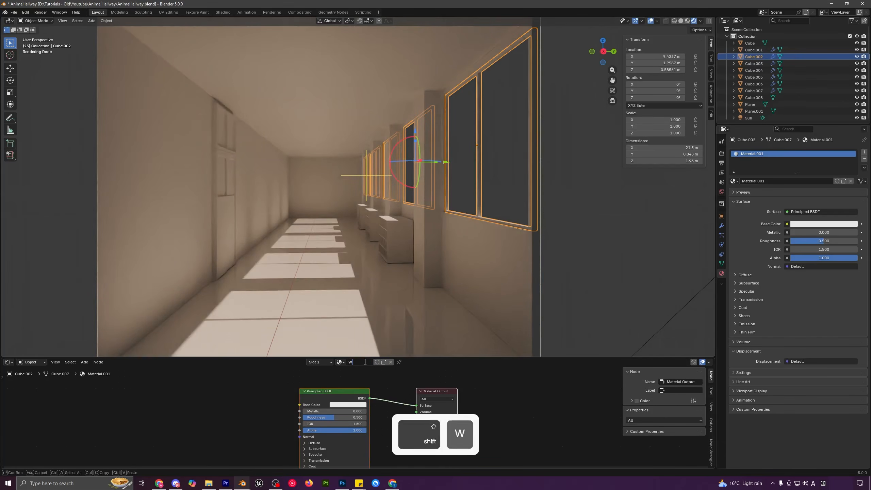
text(indows)
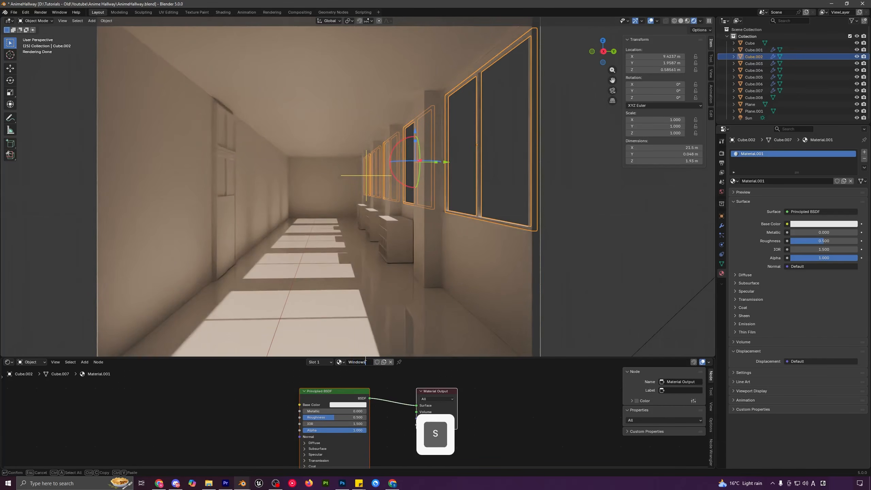
click(479, 374)
- Set the Windows material's metallic value to 1
middle_drag(494, 197, 503, 205)
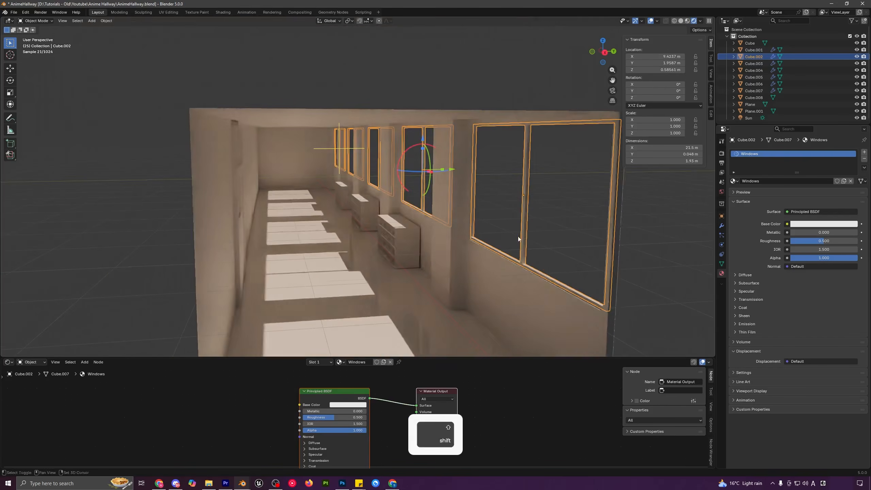
shift+middle_drag(518, 237, 469, 197)
drag(315, 411, 366, 411)
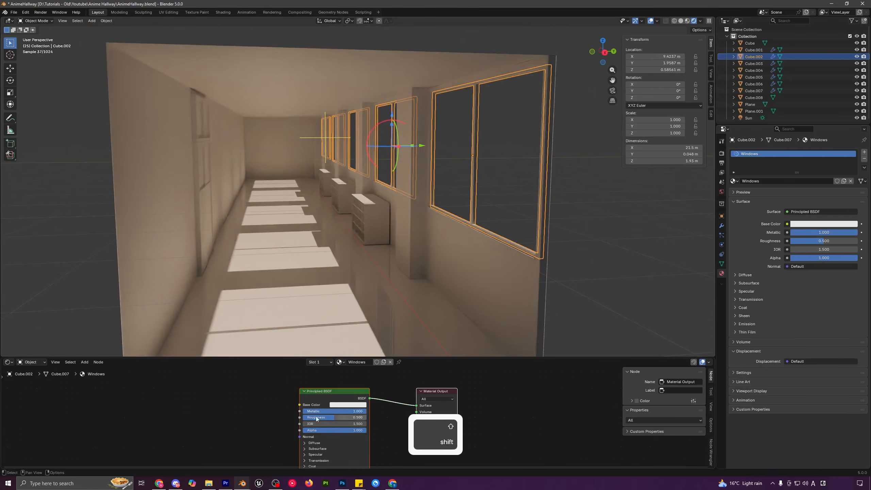
- Set the Windows material's roughness to 0.25 and check the window frames with nothing selected
click(344, 418)
text(0.25)
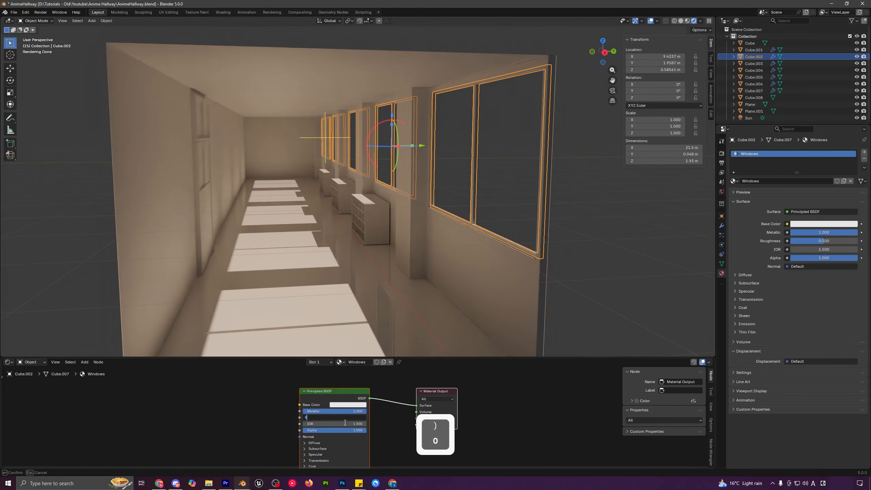
click(470, 221)
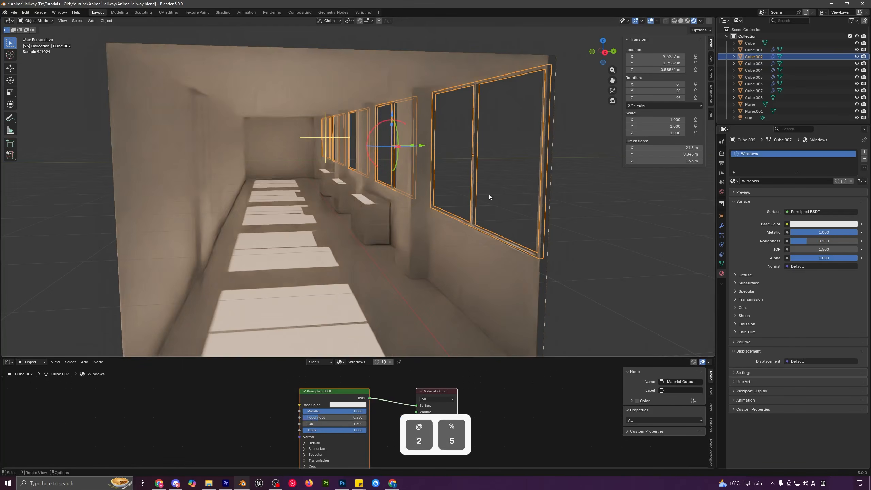
key(a)
key(a)
shift+middle_drag(488, 208, 440, 203)
scroll(471, 190, up, 2)
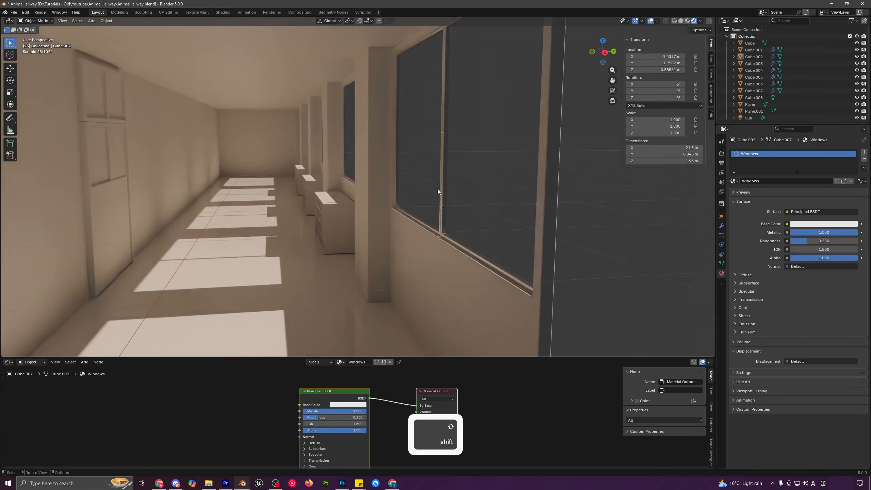
shift+middle_drag(382, 255, 546, 229)
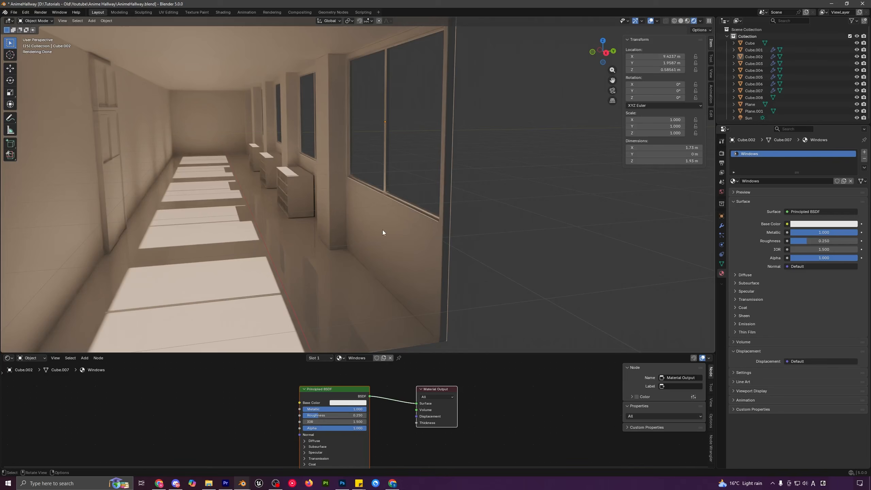
- Create a new material named Walls on the window-side wall
click(380, 220)
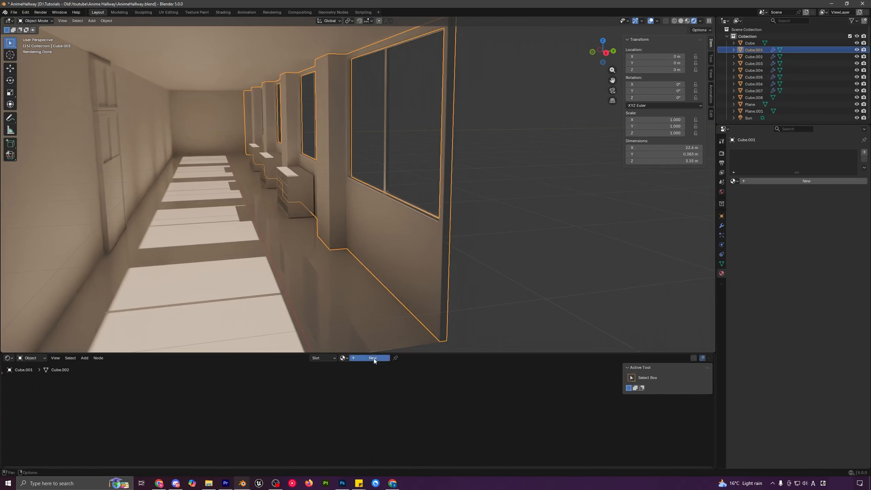
click(363, 359)
text(Wa)
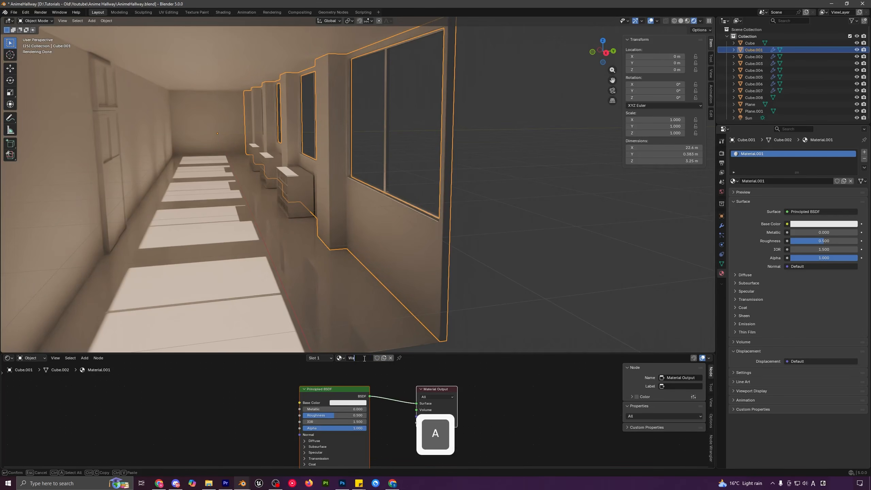
text(lls)
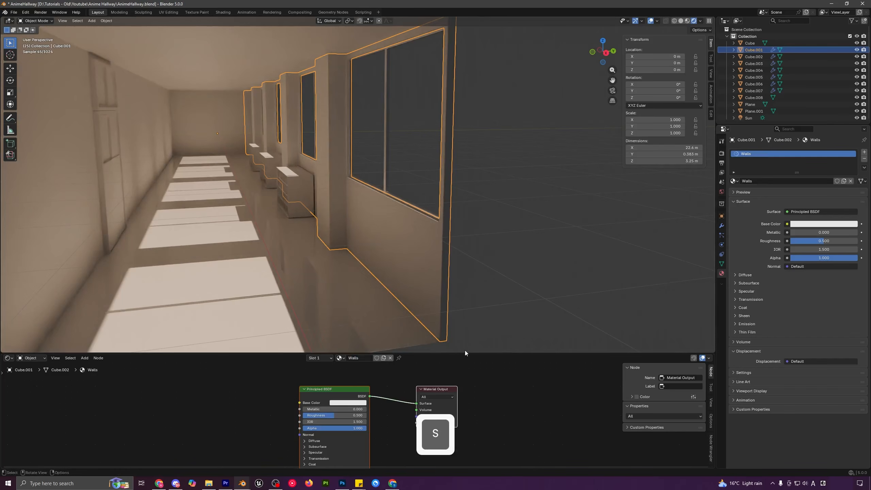
- Add a second material slot to the window-side wall with a new material named Blue and a light blue base color
drag(465, 352, 465, 296)
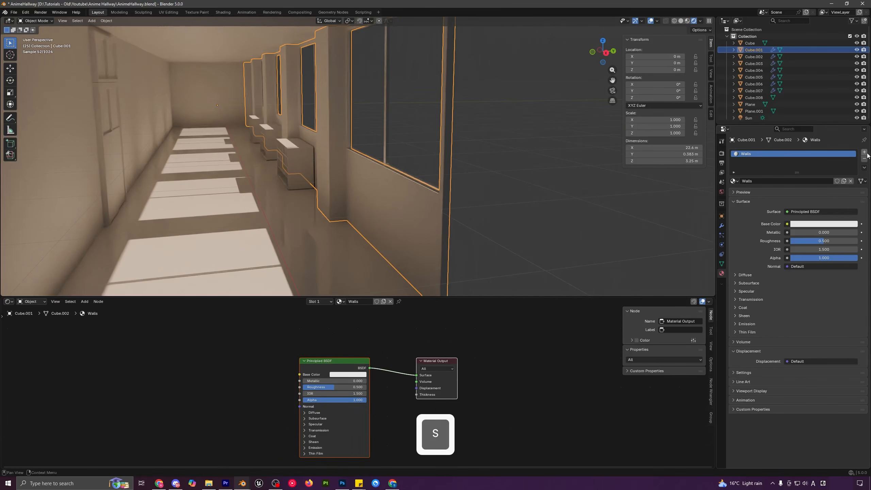
click(864, 152)
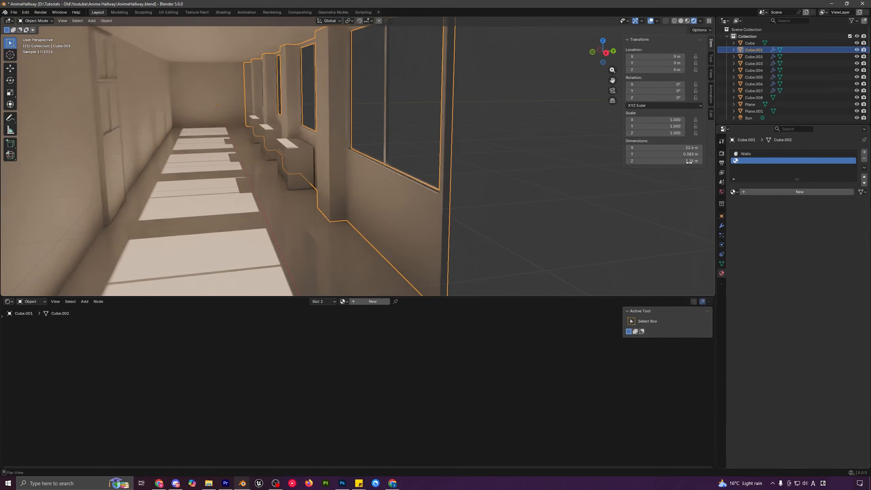
click(772, 192)
double_click(767, 192)
text(B)
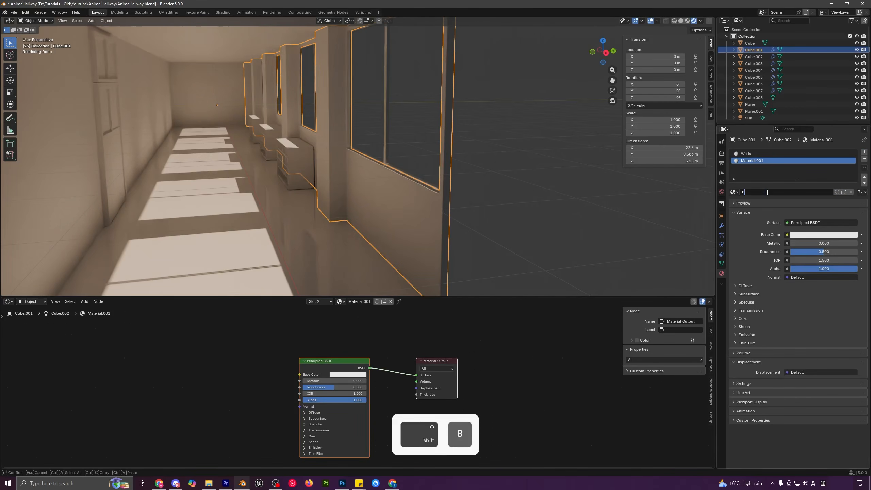
text(lue)
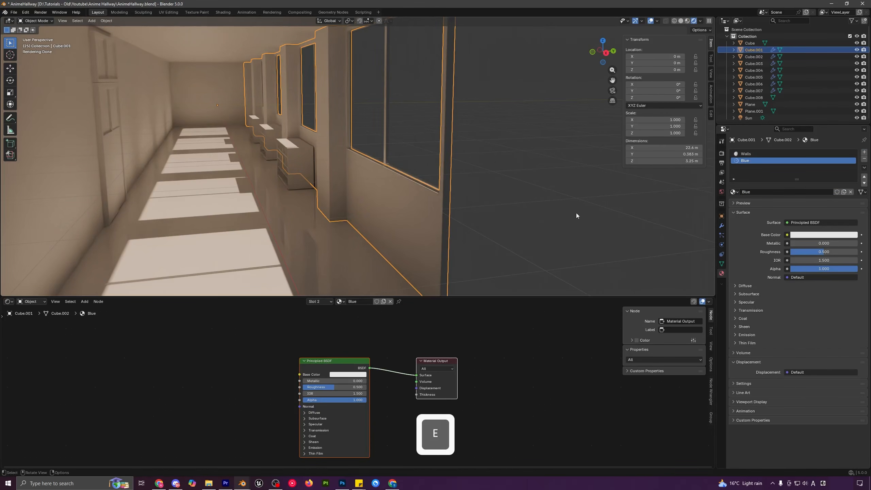
click(347, 375)
drag(358, 291, 361, 287)
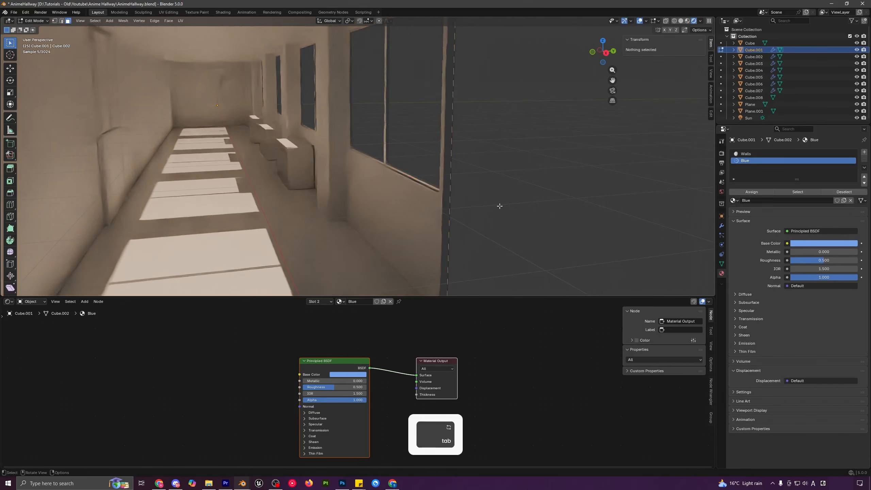
- Assign the Blue material to the window-side wall's lower face beneath the windows, then return to Object Mode
middle_drag(499, 204, 444, 199)
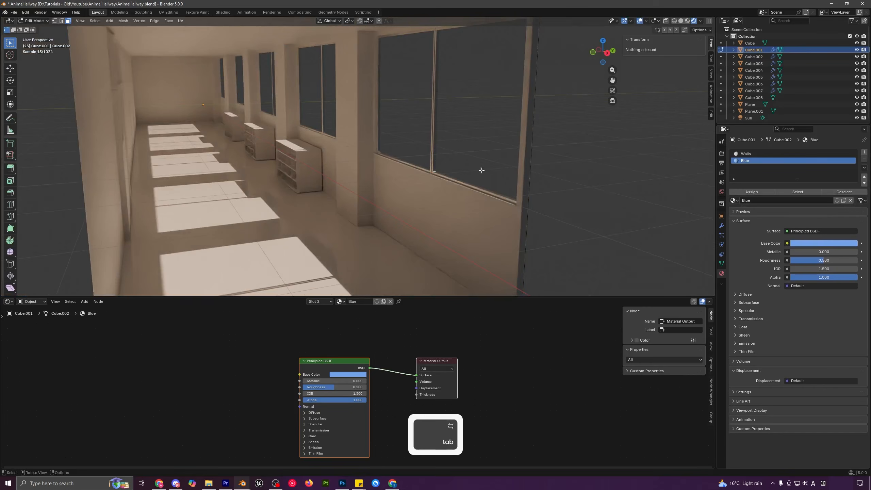
key(3)
click(682, 21)
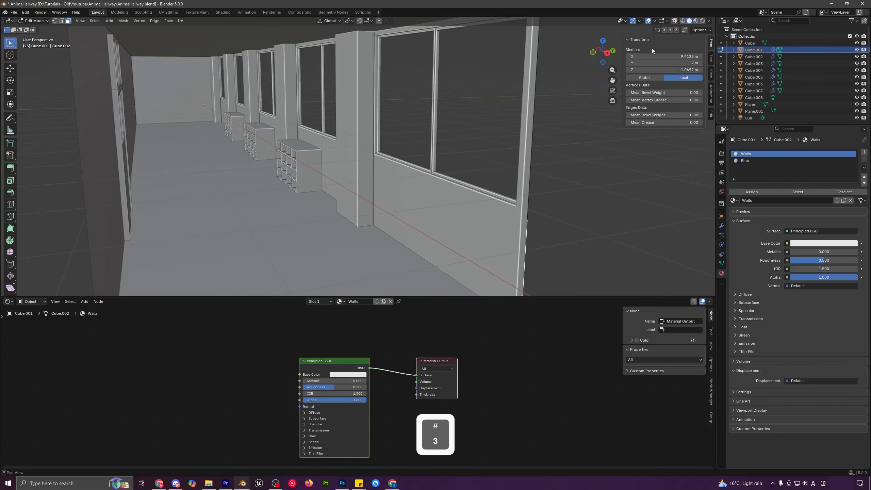
click(674, 21)
click(483, 209)
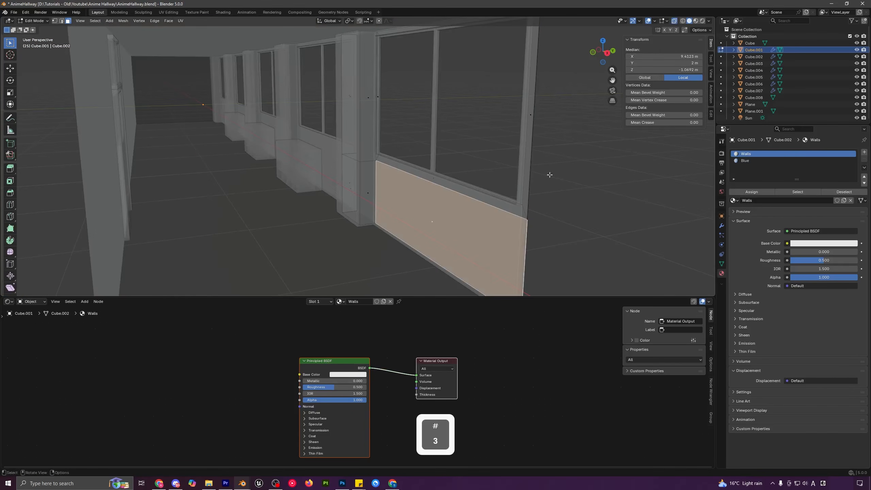
click(702, 21)
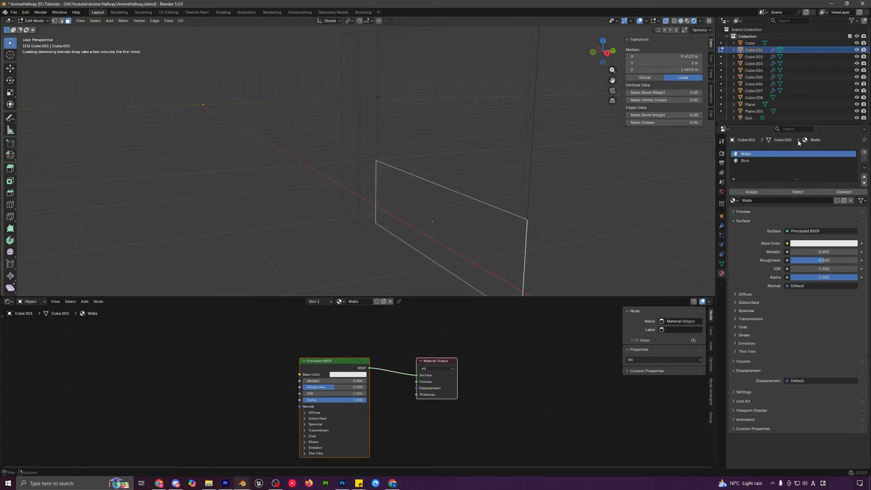
click(740, 160)
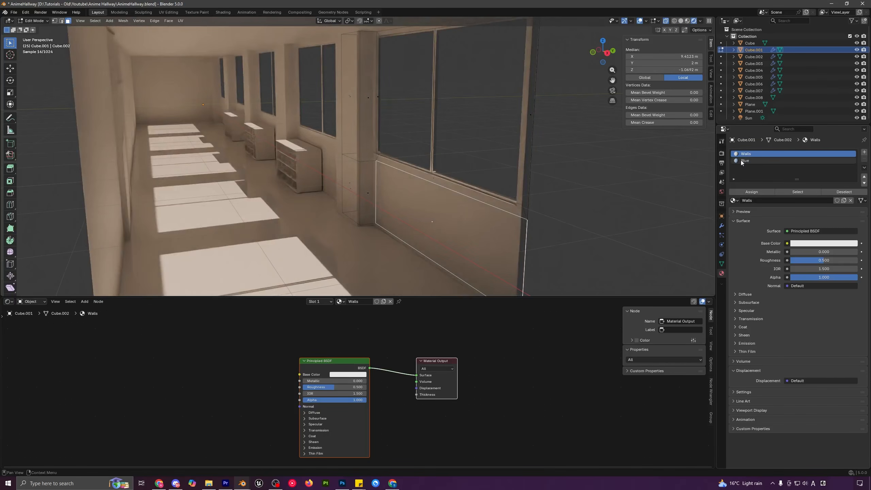
click(748, 191)
key(Tab)
scroll(430, 194, down, 5)
key(a)
key(a)
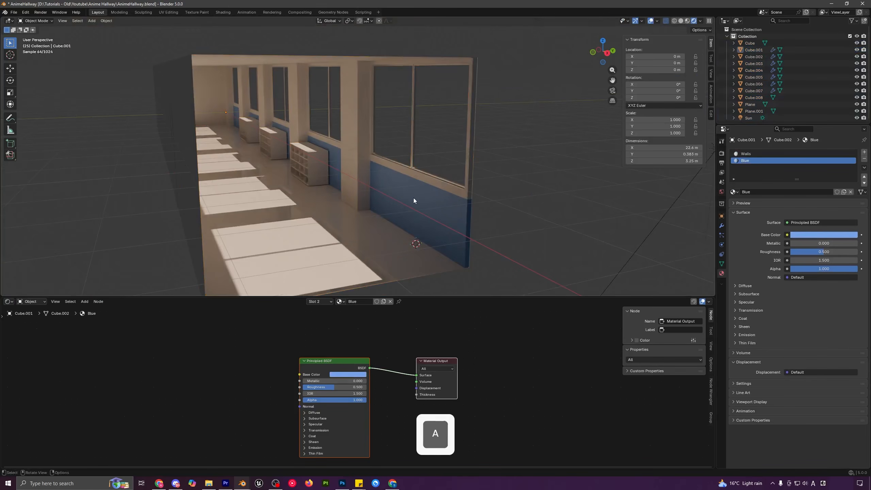
- Separate the ceiling face from the main hallway mesh into its own object
middle_drag(323, 157, 368, 170)
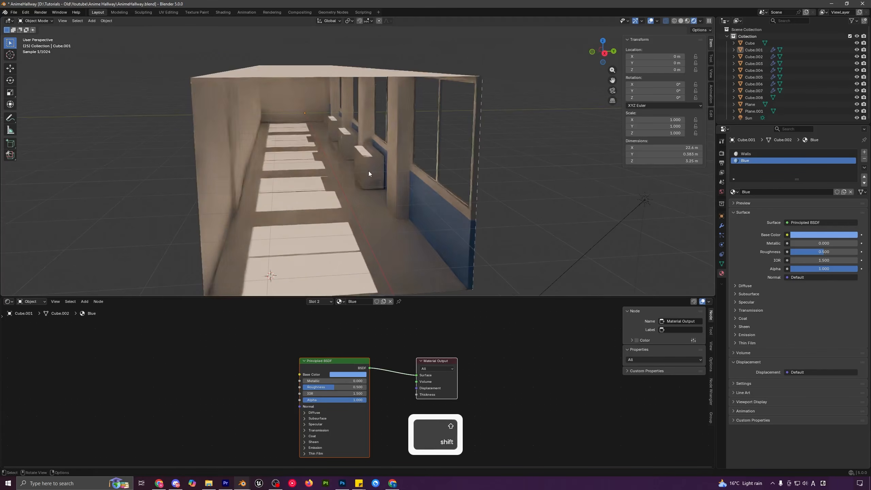
shift+middle_drag(249, 125, 299, 138)
click(311, 125)
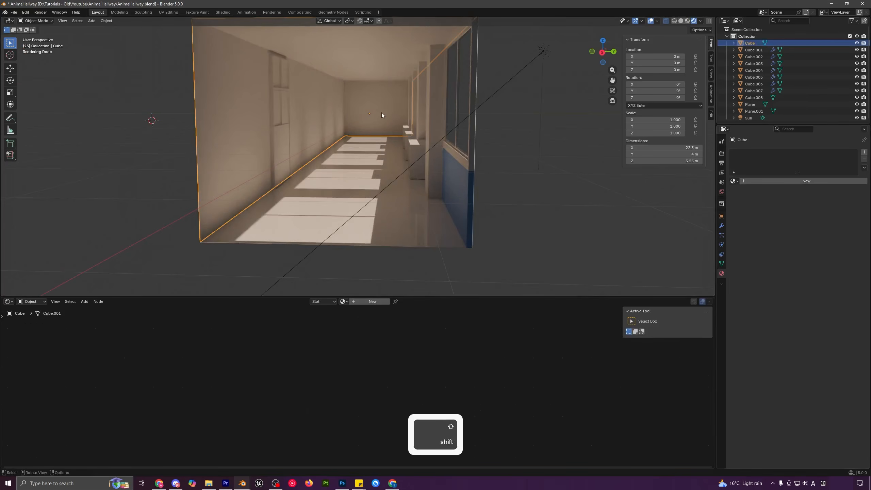
key(Tab)
shift+middle_drag(380, 113, 326, 154)
click(368, 103)
key(p)
click(363, 124)
key(Tab)
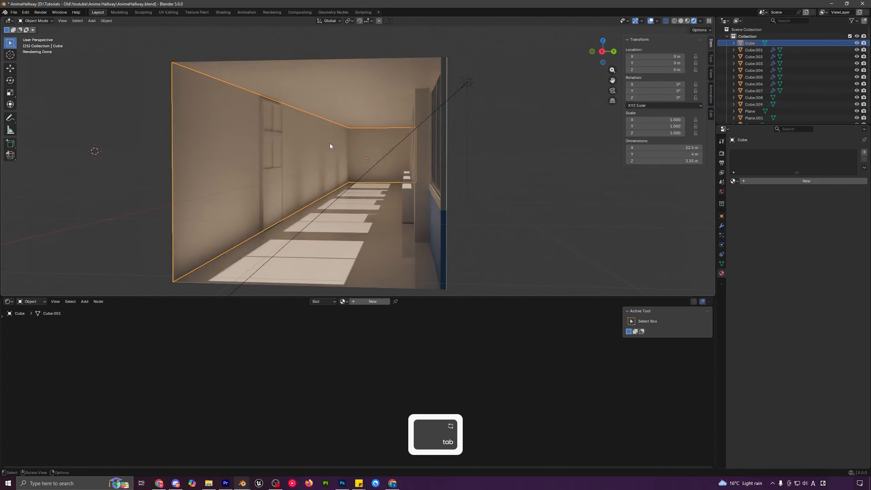
- Give the door-side and end wall object the existing Walls material, plus a second slot with the Blue material
click(734, 180)
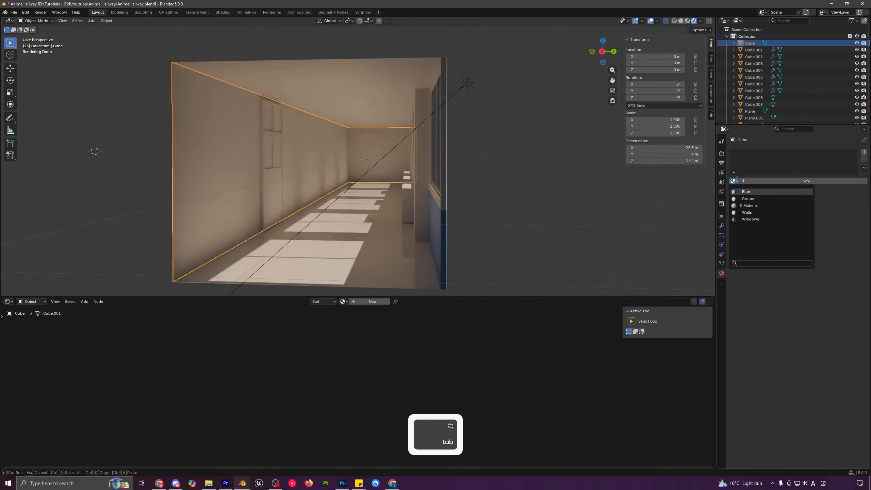
click(747, 212)
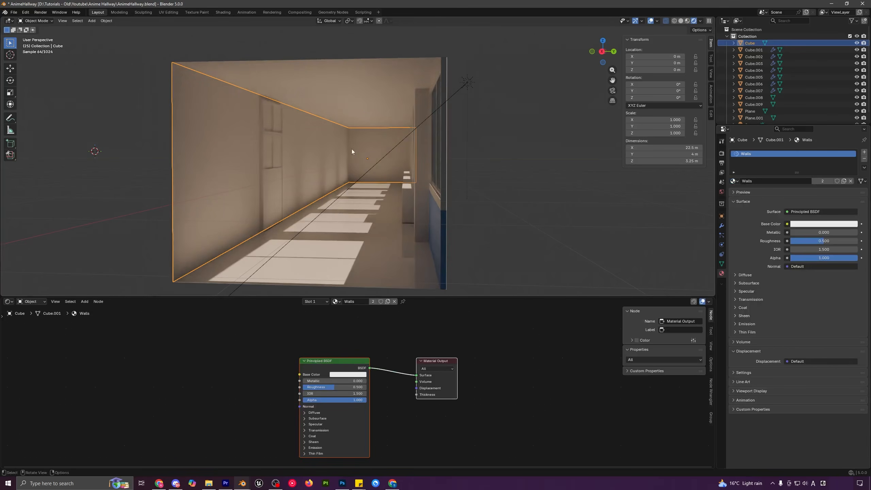
click(865, 153)
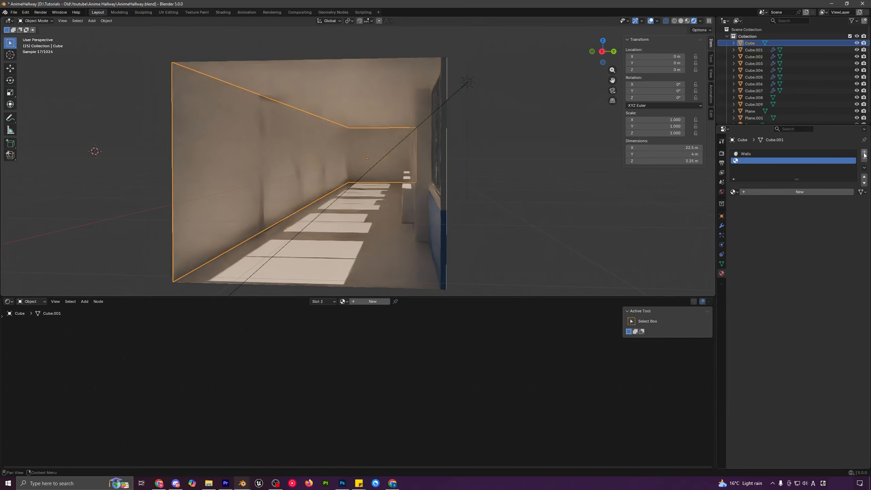
click(734, 192)
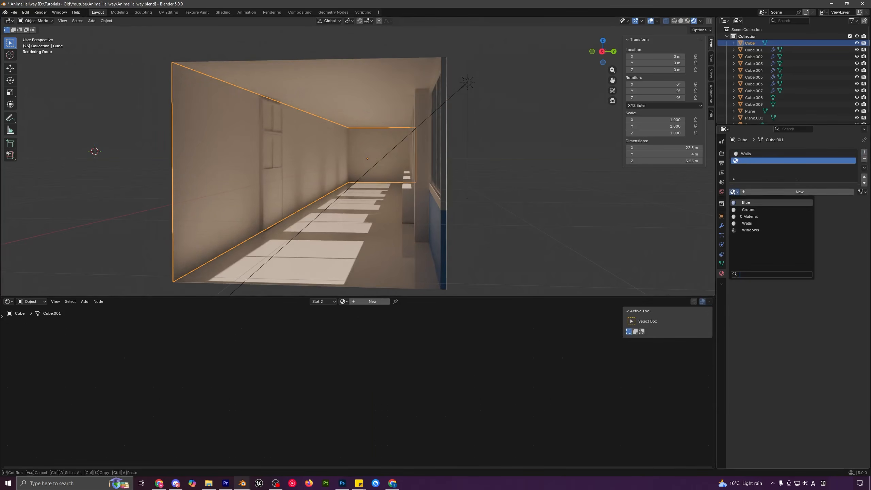
click(749, 202)
- Add a horizontal loop cut around the door-side and end walls, slid below mid-height
key(Tab)
middle_drag(237, 203, 259, 200)
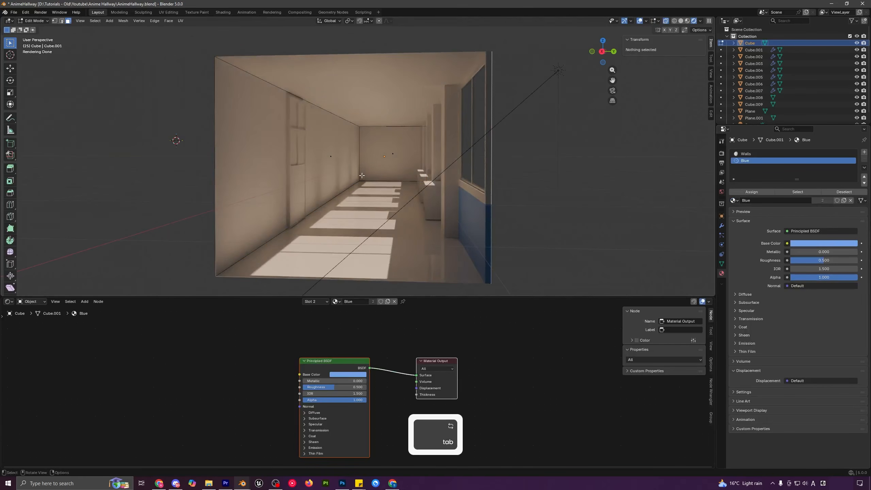
key(ctrl+r)
click(367, 152)
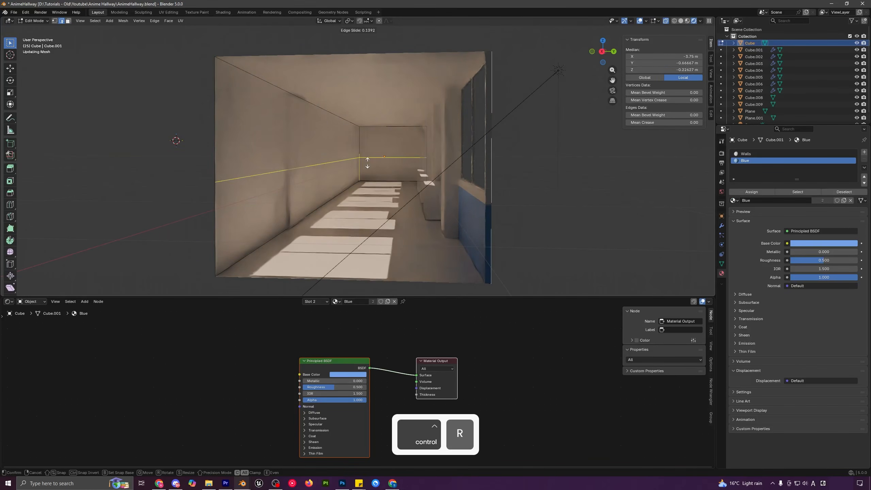
click(366, 161)
middle_drag(367, 160, 403, 173)
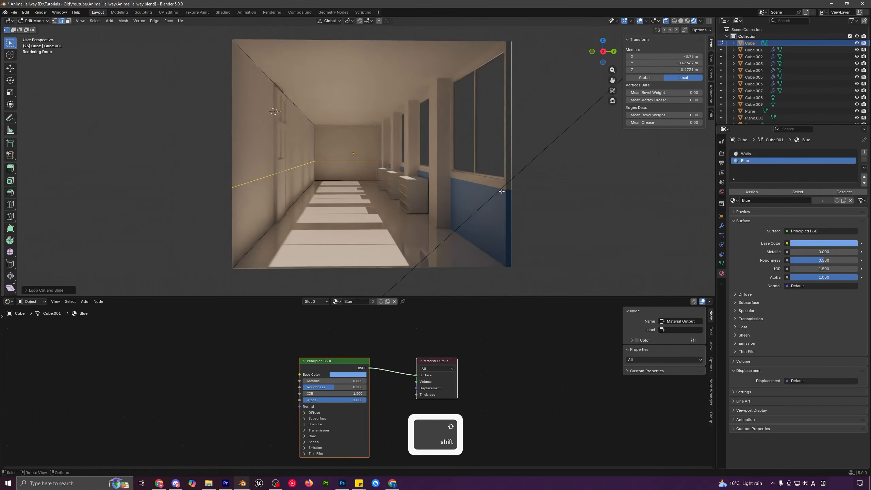
- Set snapping to Vertex and move the wall edge loop along Z to align with the top corner of the blue panel
click(370, 22)
click(356, 69)
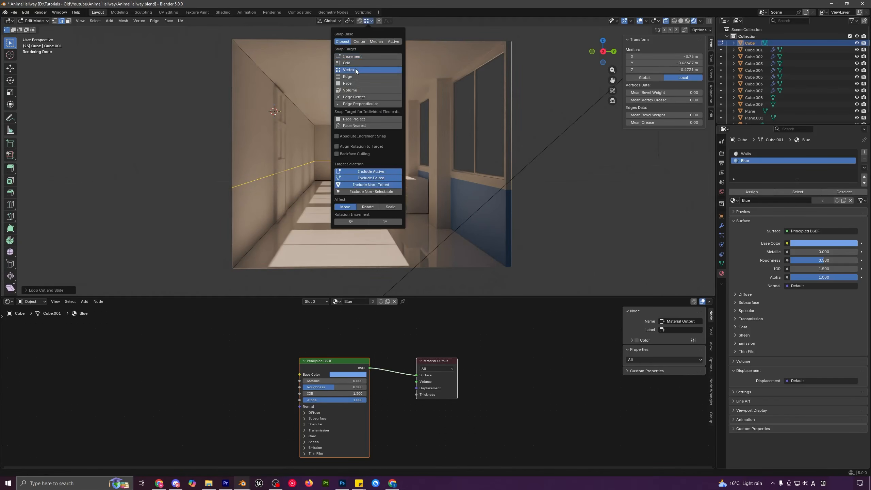
click(327, 161)
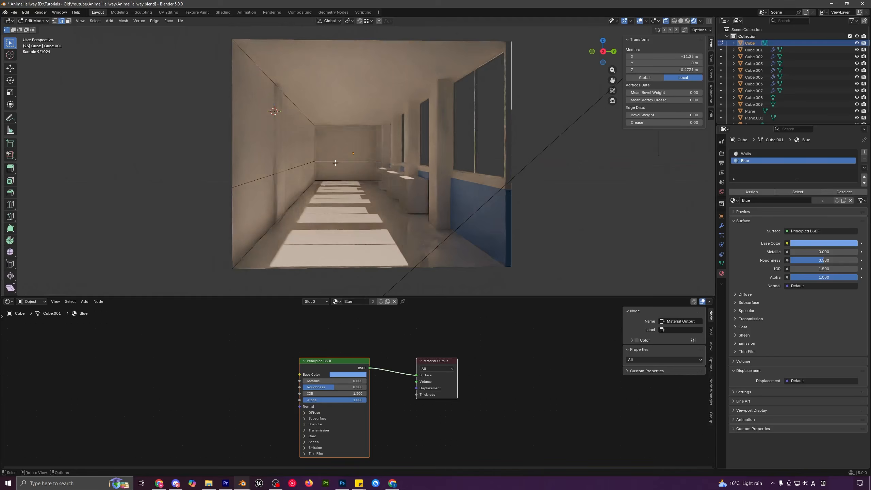
alt+click(327, 161)
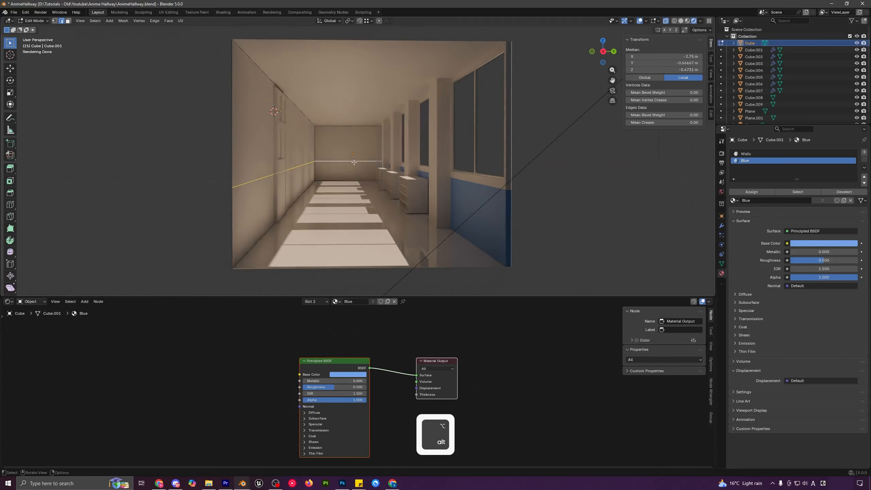
key(g)
key(z)
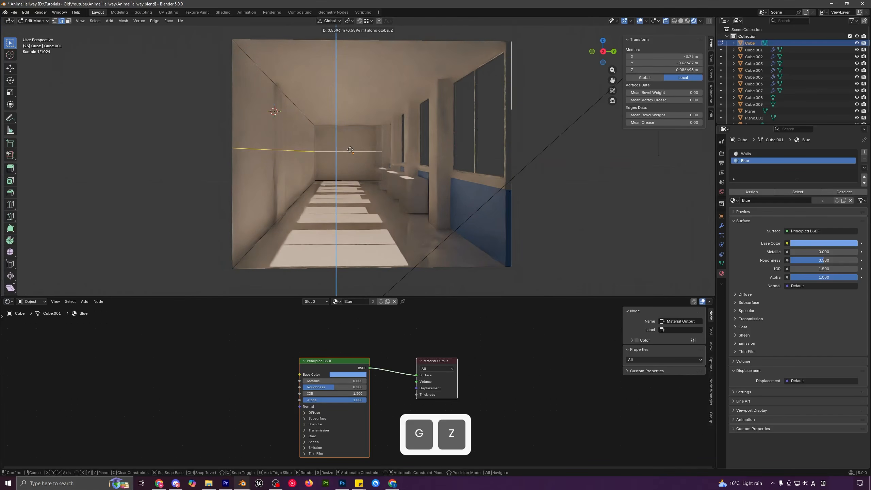
key(ctrl)
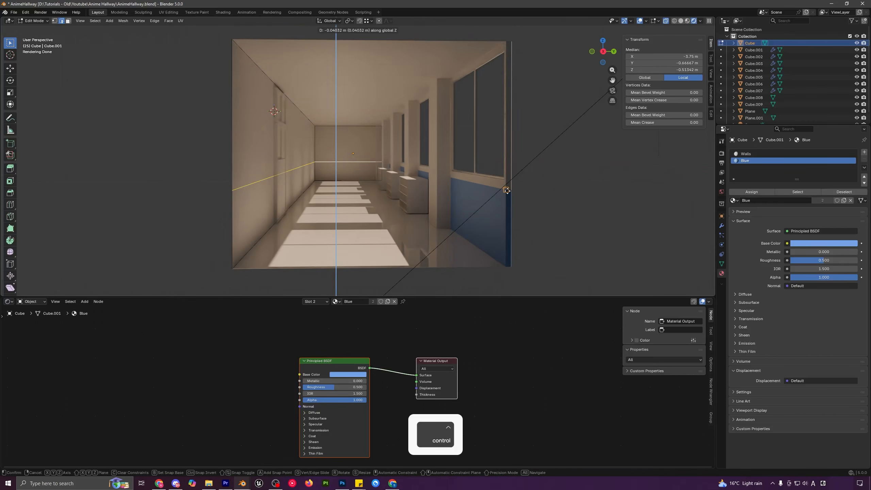
ctrl+click(511, 191)
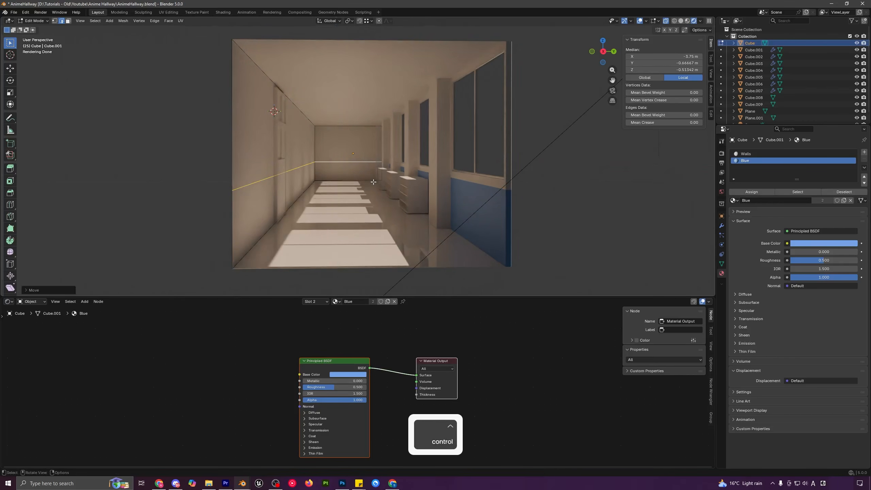
- Assign the Blue material to the lower face loop of the door-side and end walls
middle_drag(375, 181, 367, 184)
key(Tab)
key(Tab)
key(3)
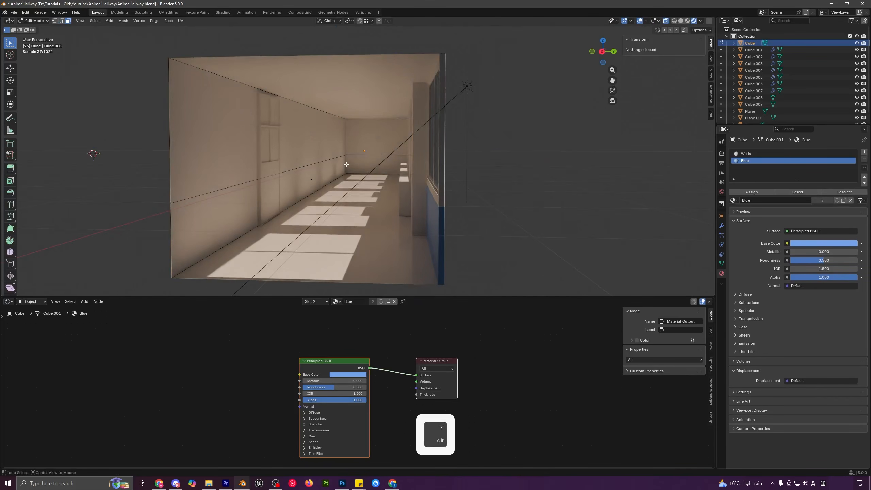
alt+click(327, 175)
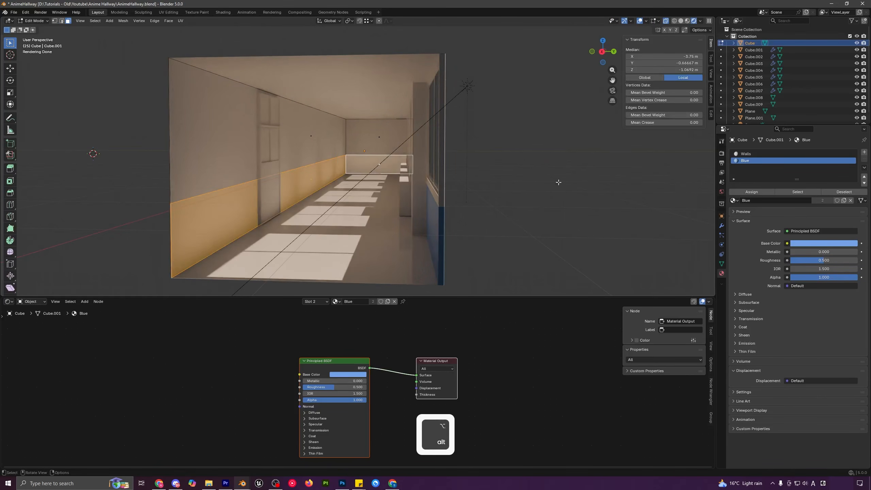
click(751, 192)
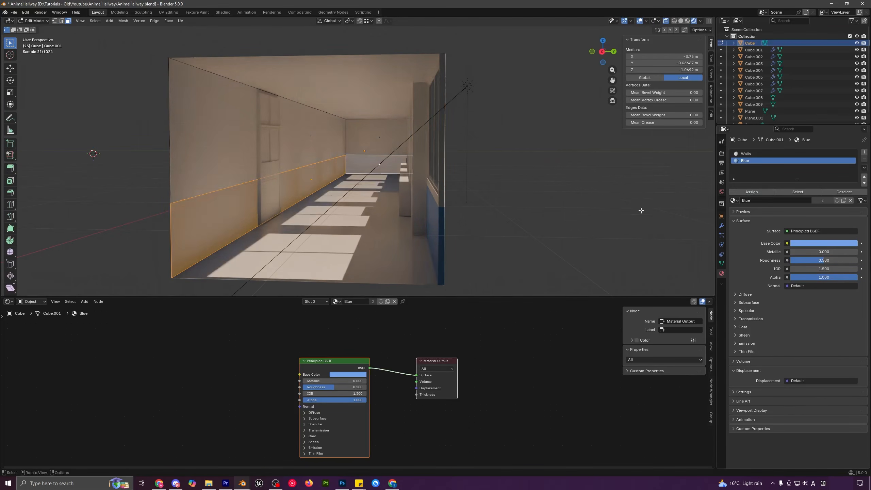
key(Tab)
middle_drag(456, 202, 422, 202)
key(alt+a)
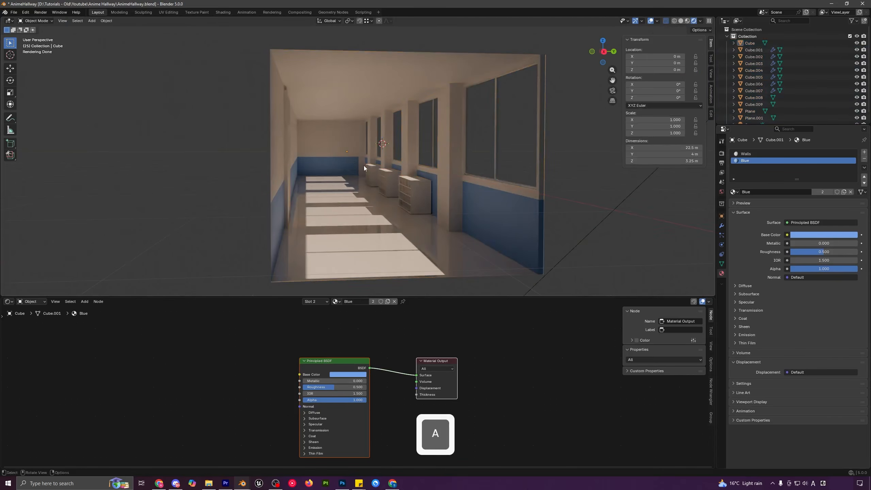
middle_drag(364, 166, 242, 190)
middle_drag(369, 175, 502, 217)
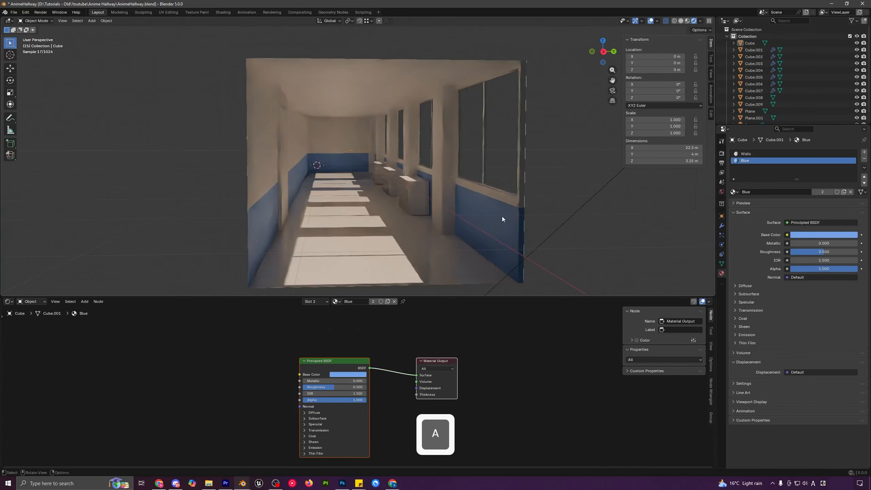
- Reduce the saturation of the Blue material's base colour to about 0.31 on the window-side wall
click(497, 218)
drag(337, 359, 342, 311)
click(332, 342)
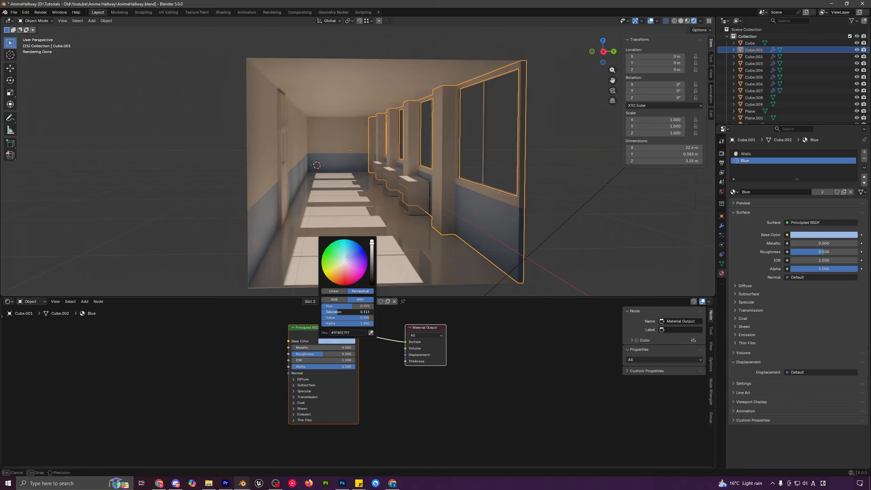
key(a)
scroll(435, 210, down, 3)
middle_drag(432, 209, 429, 208)
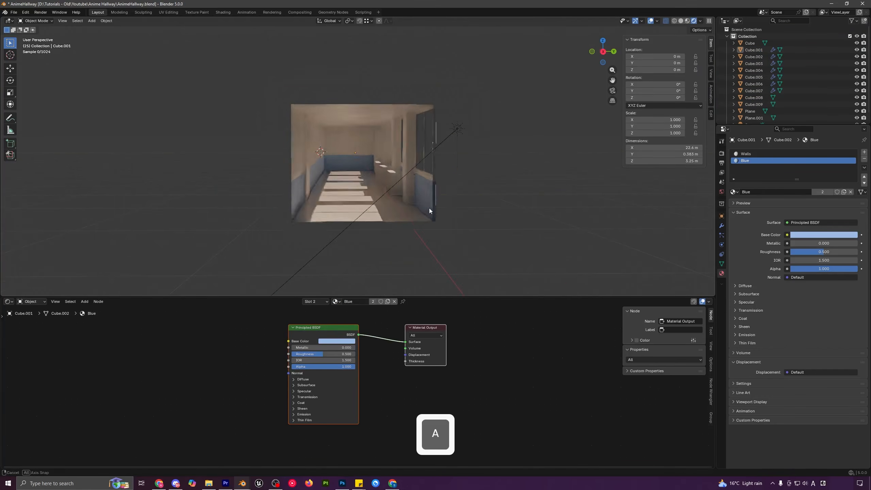
- Lower the Blue material's roughness so the lower wall panels become glossier
scroll(429, 208, up, 4)
drag(346, 354, 296, 356)
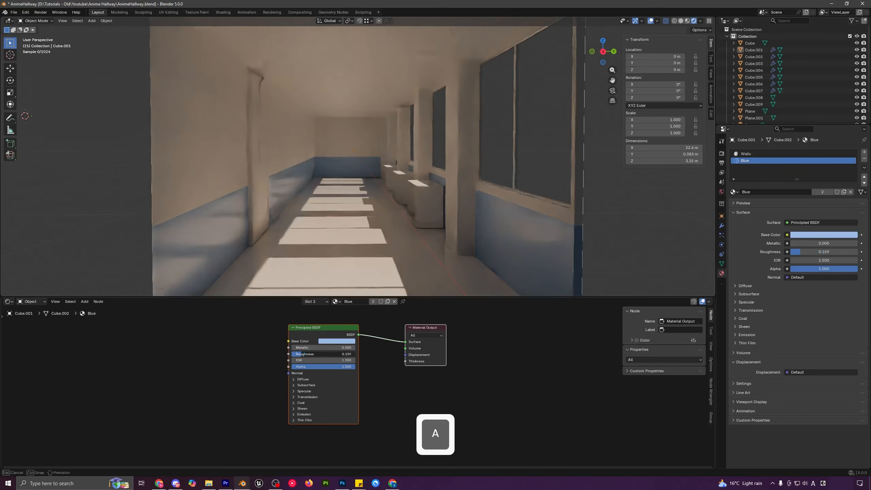
click(296, 356)
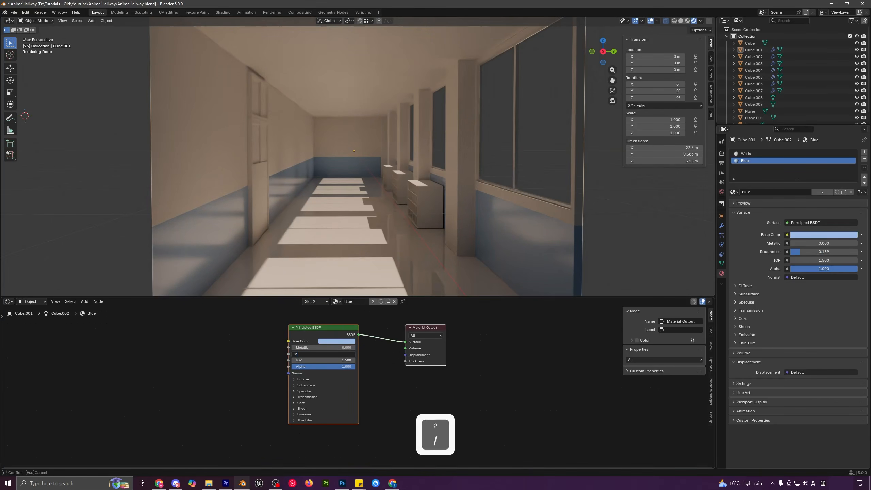
text(0/)
key(BackSpace)
text(.)
key(Return)
click(390, 223)
scroll(391, 218, down, 4)
key(a)
key(a)
middle_drag(391, 217, 378, 216)
scroll(385, 223, up, 2)
scroll(456, 217, up, 2)
middle_drag(456, 217, 520, 201)
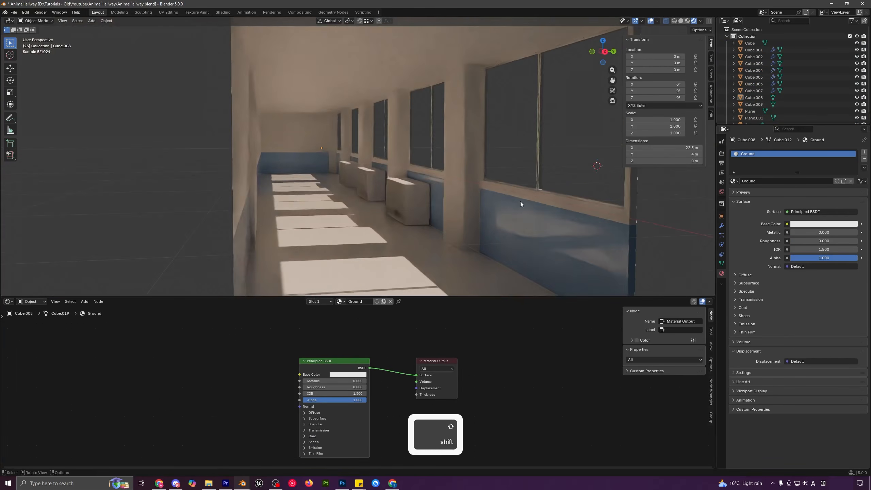
- Snap the 3D cursor to the nearest window object and add a plane there
click(524, 158)
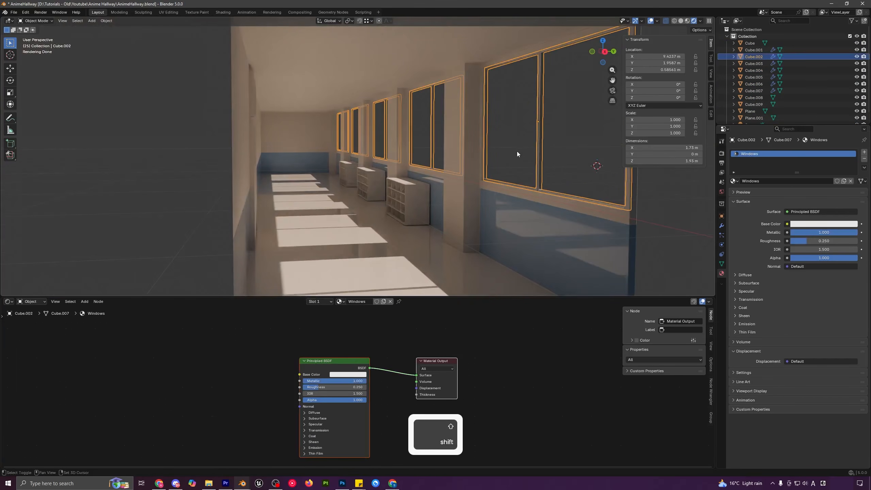
shift+middle_drag(517, 154, 503, 159)
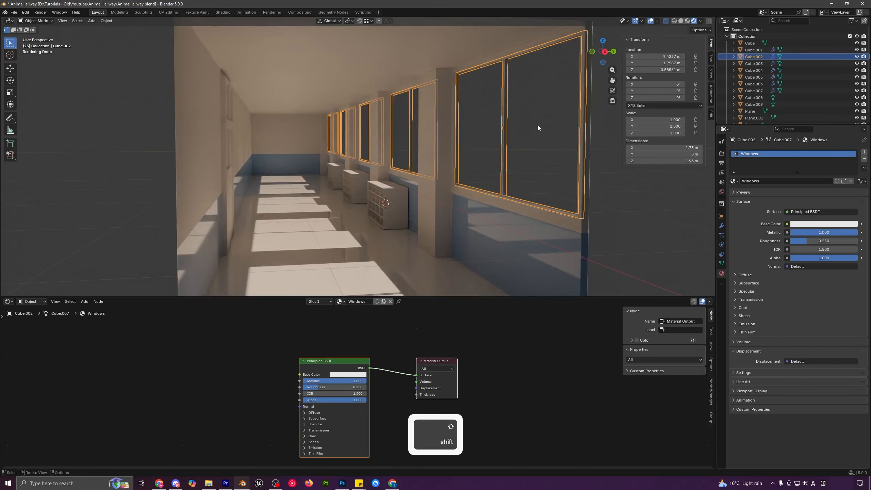
key(shift+s)
click(519, 161)
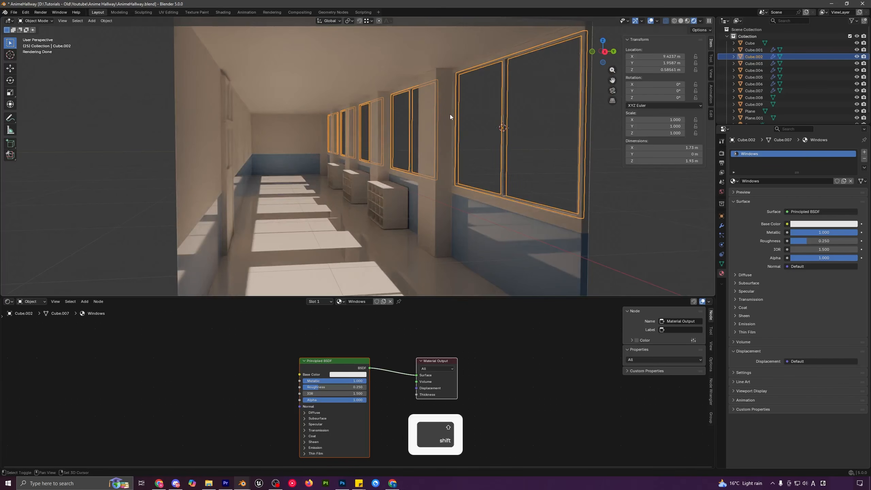
key(shift+a)
click(476, 127)
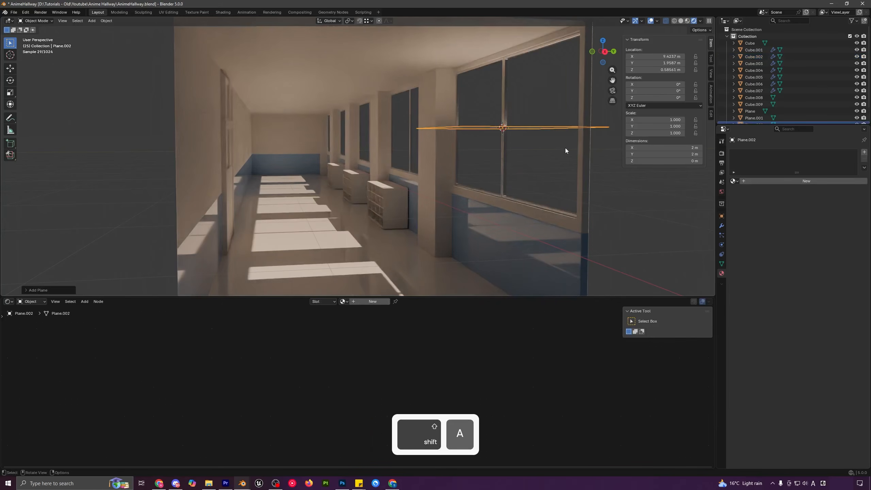
key(r)
key(x)
right_click(570, 156)
key(r)
key(y)
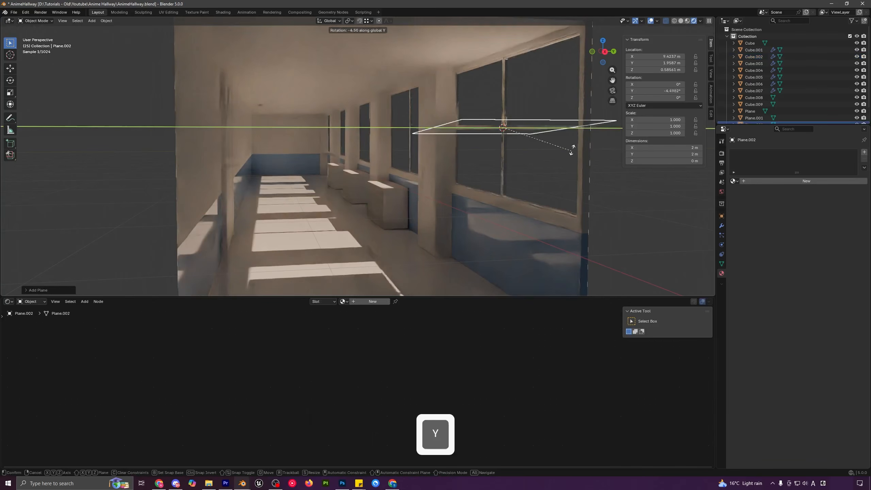
key(9)
key(0)
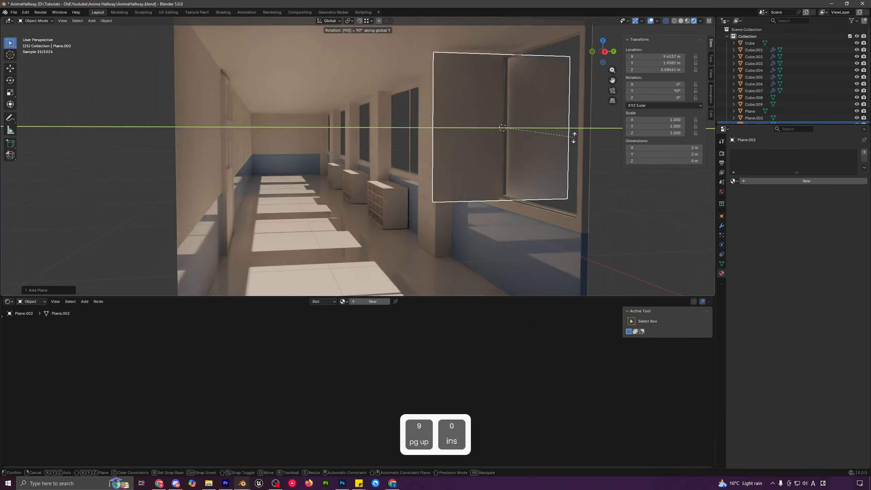
right_click(573, 138)
- Rotate the new plane 90° around the X axis to stand parallel to the windows
key(r)
key(x)
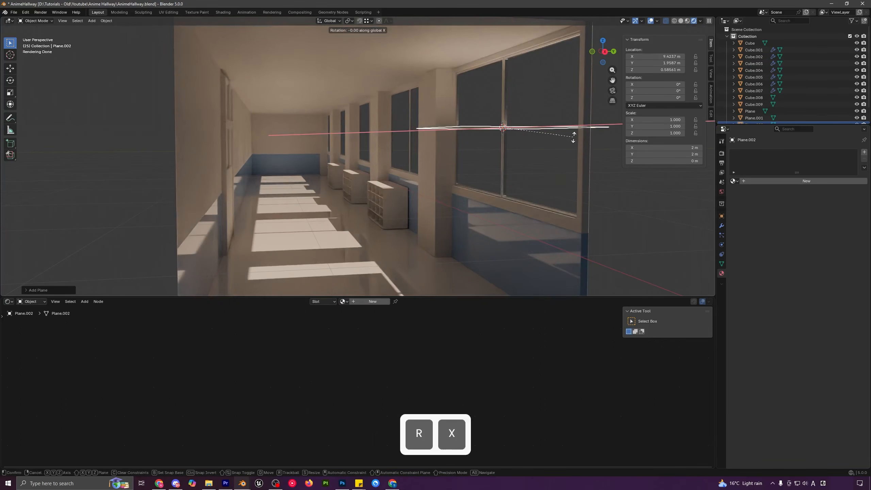
key(9)
key(0)
click(573, 137)
- Move the upright plane about 0.016 m along Y relative to the window frames
middle_drag(558, 159, 562, 155)
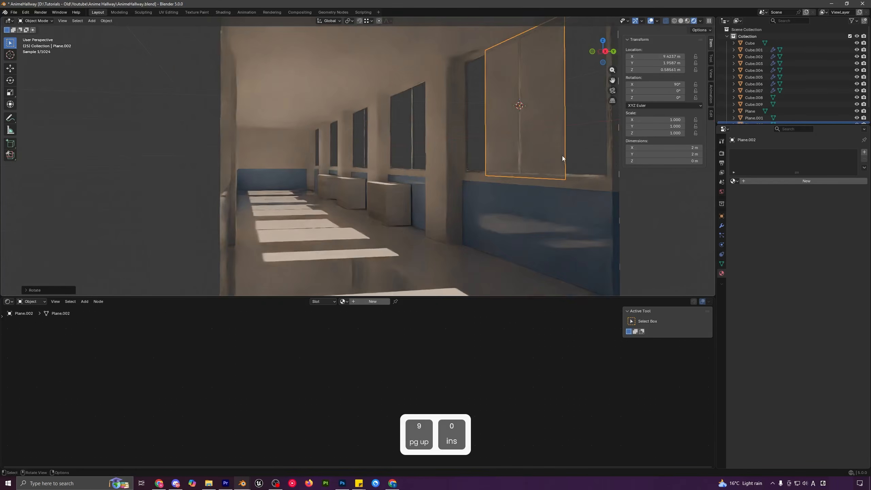
key(g)
key(x)
right_click(561, 162)
key(g)
key(y)
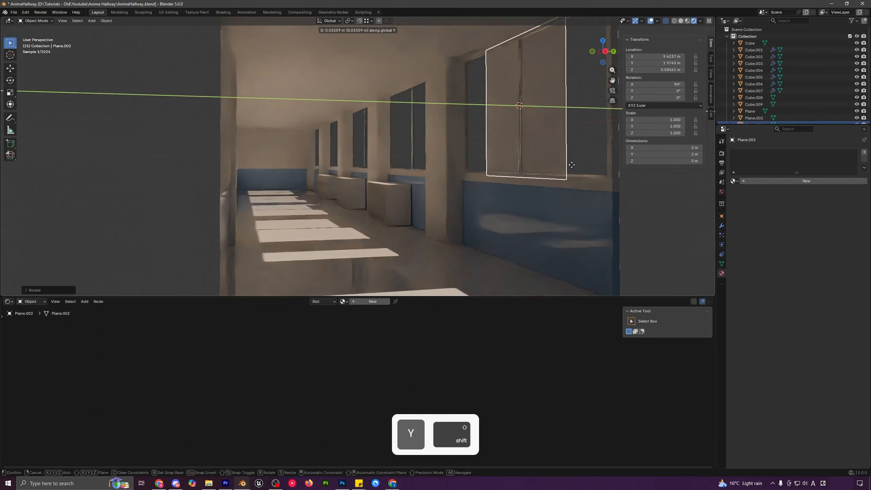
click(571, 165)
- Move the plane's near vertical edge along X to the open end of the hallway
scroll(545, 160, down, 2)
key(Tab)
mouse_move(530, 159)
middle_down()
mouse_move(525, 145)
mouse_move(535, 153)
middle_up()
key(2)
click(511, 133)
key(g)
key(x)
right_click(519, 140)
key(g)
right_click(520, 140)
key(g)
key(x)
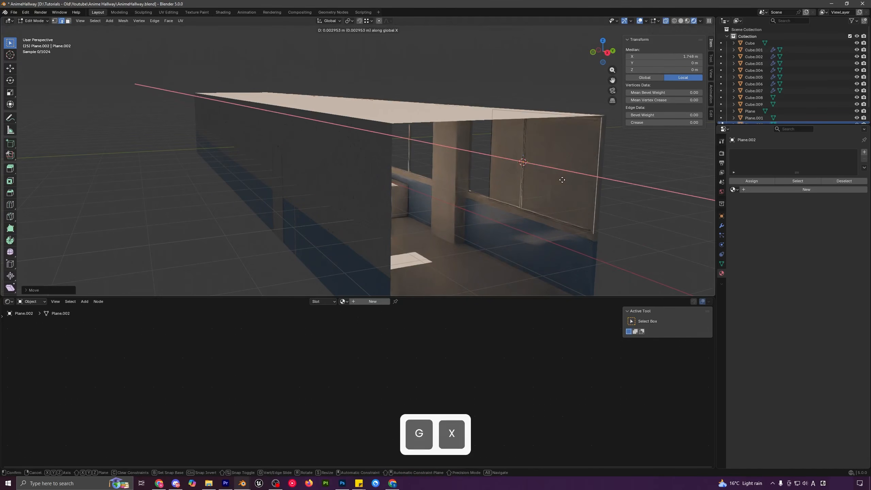
click(565, 181)
- Move the plane's opposite vertical edge along X to the far end of the hallway, making the plane about 22 m long
click(489, 160)
middle_drag(495, 157, 490, 148)
key(g)
key(x)
click(362, 169)
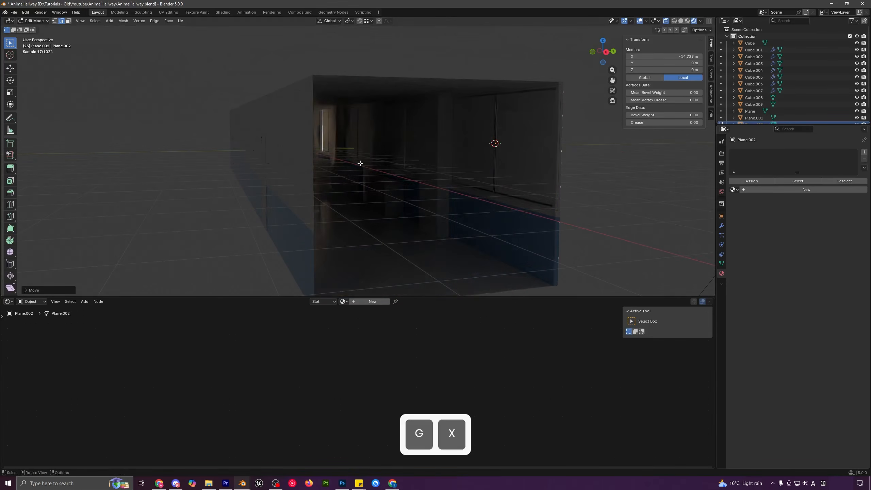
scroll(363, 165, up, 3)
key(g)
key(x)
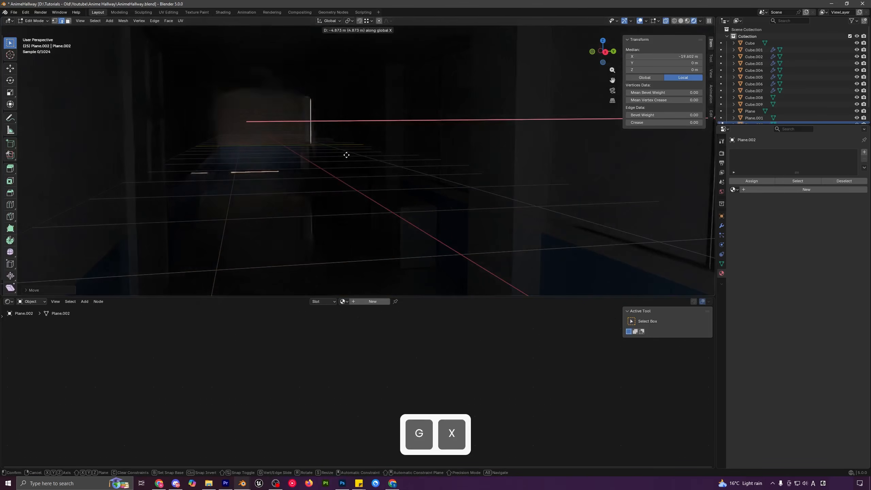
click(345, 154)
key(Tab)
- Turn off Shadow ray visibility for the window plane so sunlight passes through it
scroll(387, 147, down, 2)
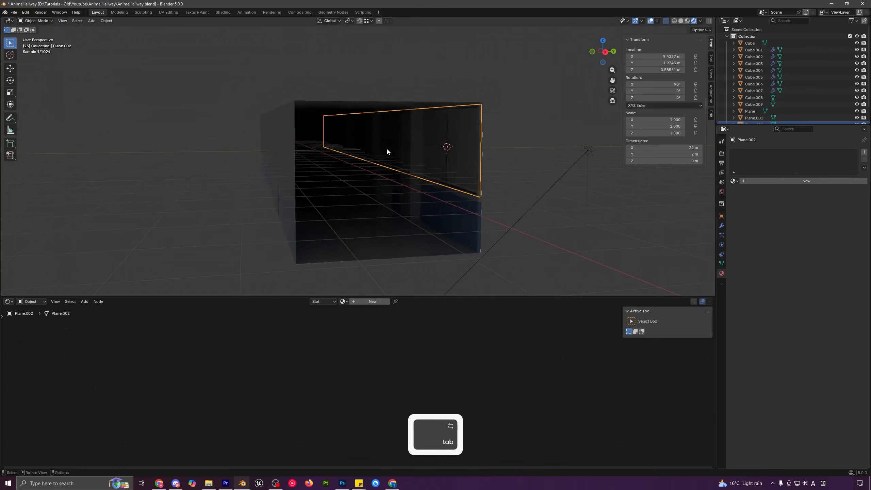
middle_drag(387, 155, 381, 158)
key(g)
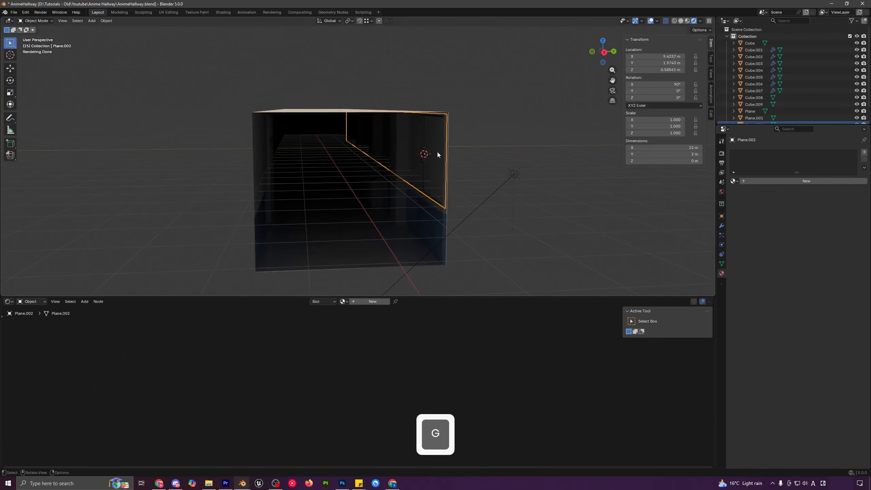
click(722, 217)
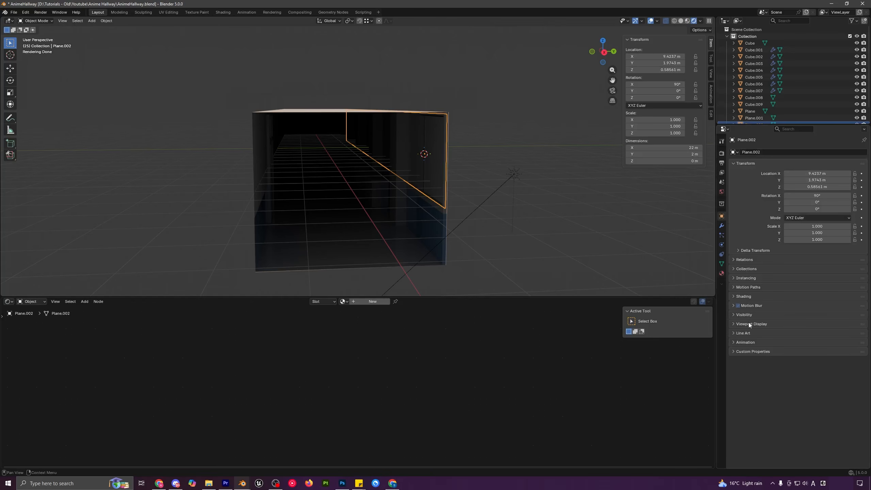
click(743, 315)
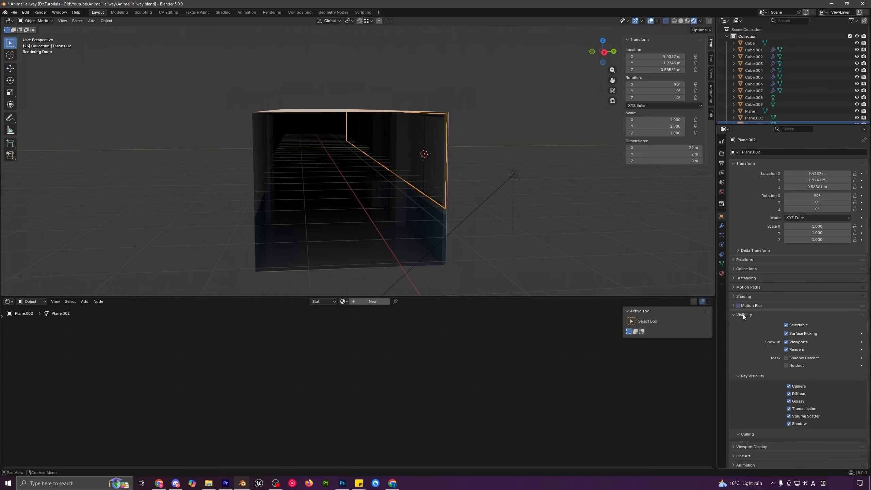
click(796, 425)
middle_drag(385, 215, 381, 214)
key(a)
key(a)
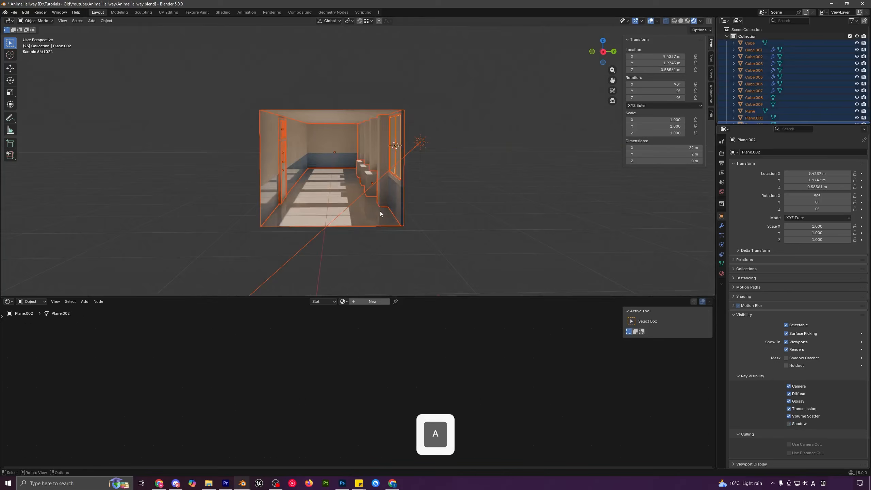
scroll(408, 192, up, 6)
click(464, 136)
key(g)
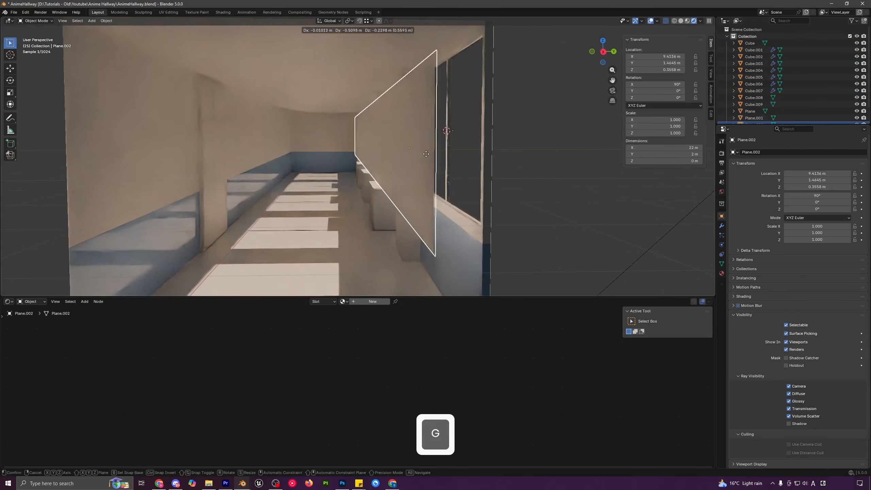
click(433, 154)
key(a)
key(a)
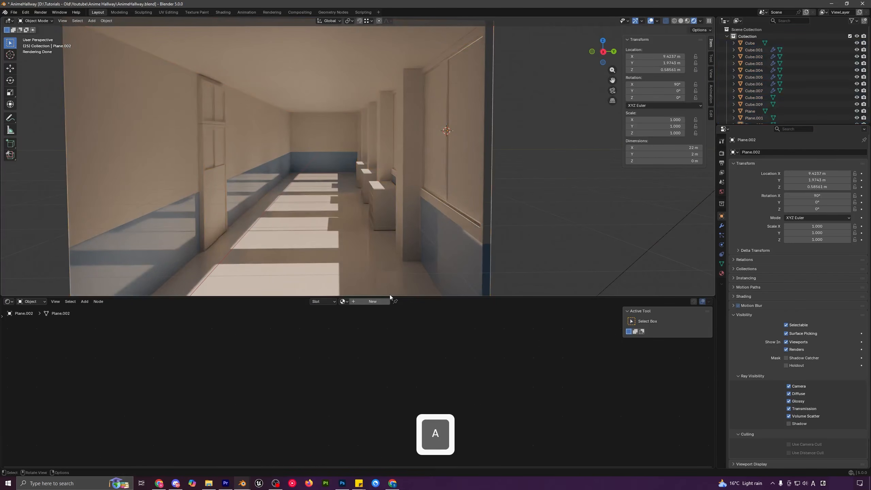
- Create a new material on the window plane and name it Glass
click(369, 302)
click(366, 301)
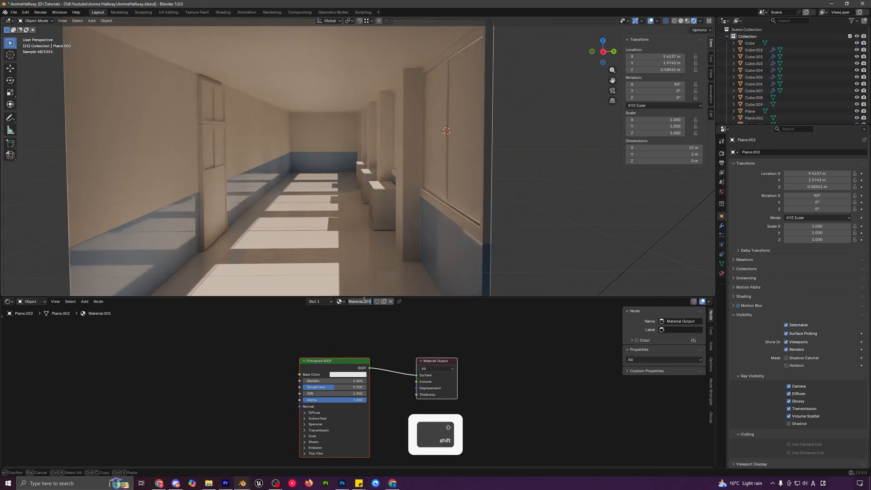
text(Glass)
key(Return)
- Replace the Glass material's Principled BSDF with a Glass BSDF connected to the Material Output's Surface
drag(322, 365, 286, 354)
key(x)
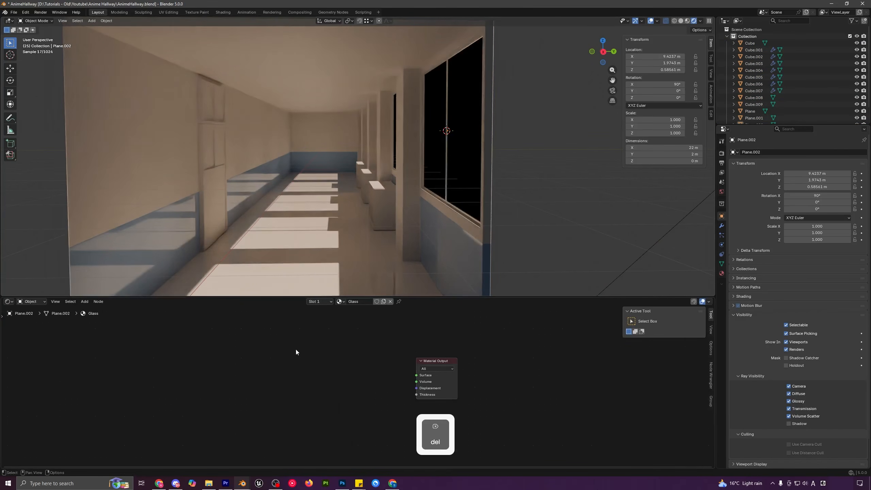
key(shift+a)
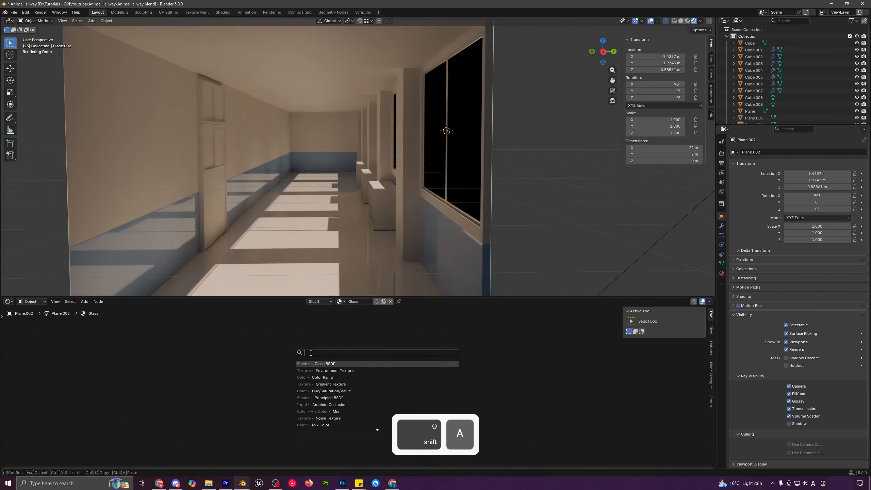
click(318, 363)
click(337, 364)
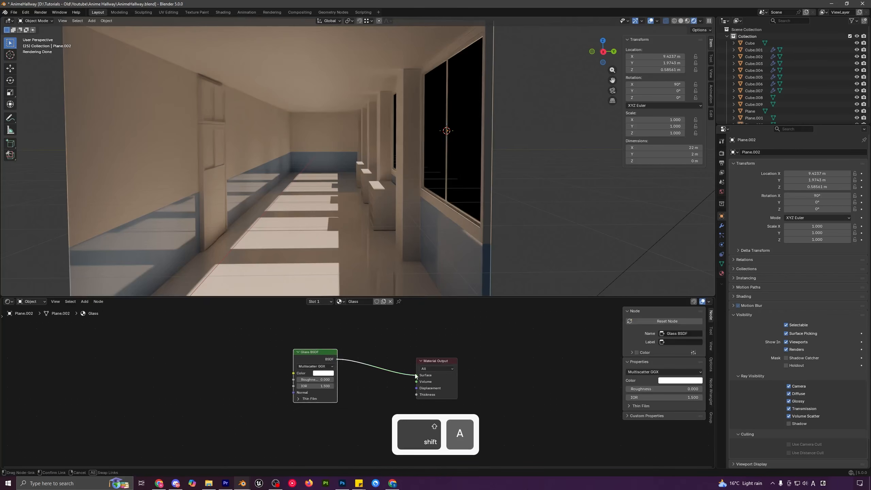
drag(416, 376, 417, 375)
scroll(442, 223, down, 5)
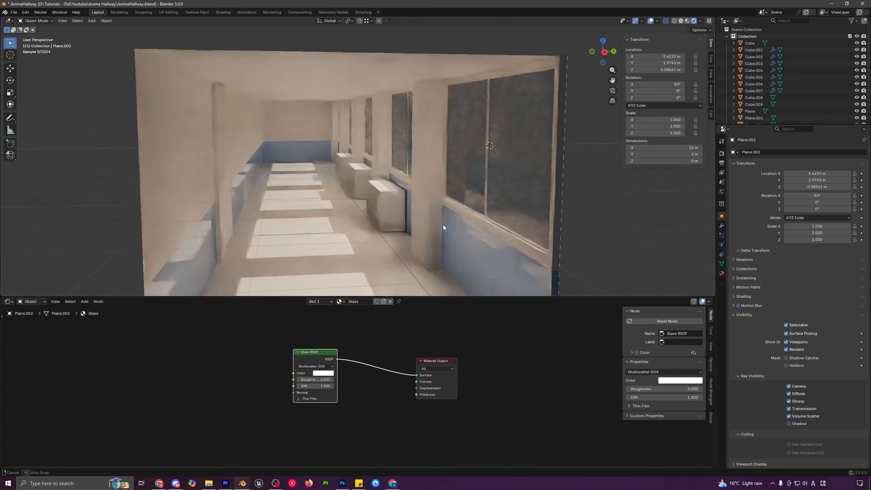
middle_drag(442, 219, 418, 212)
scroll(439, 218, up, 6)
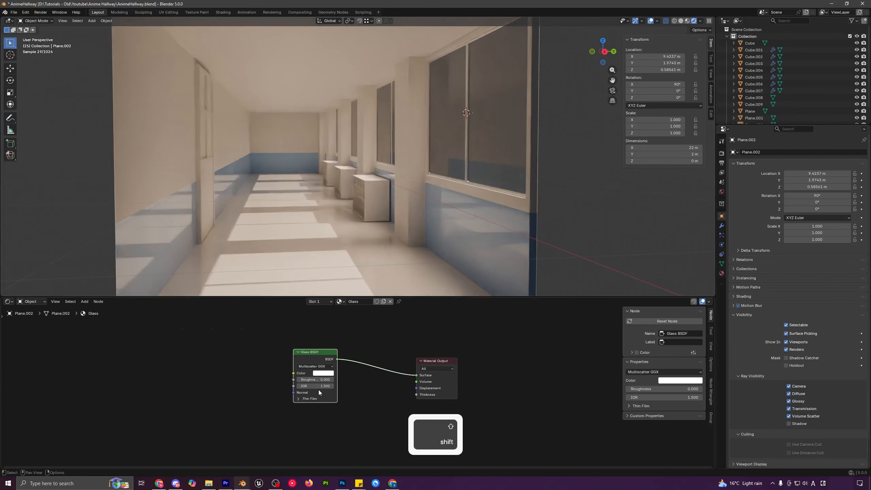
- Set the IOR of the Glass BSDF to 1.33
text(1.3)
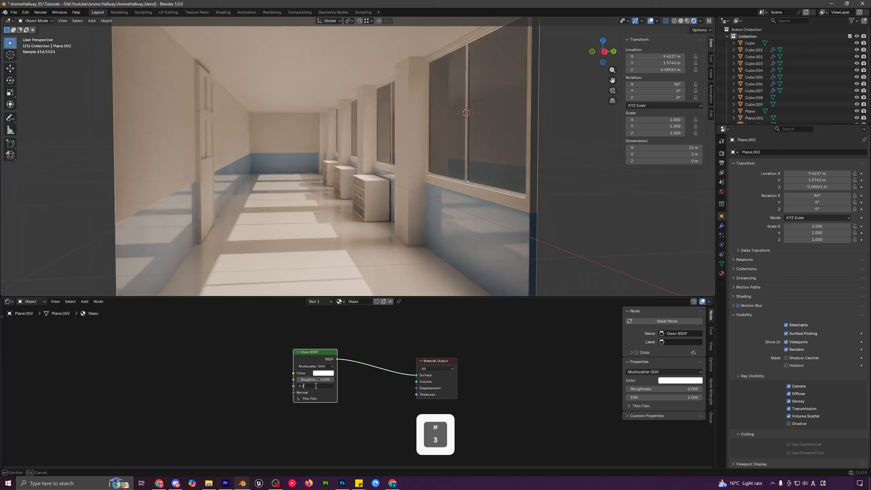
text(3)
key(Return)
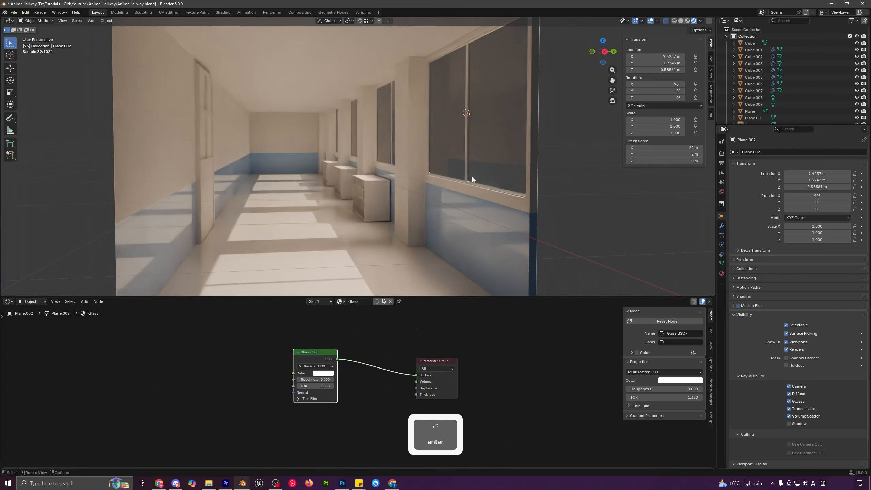
- Select the hallway floor and snap the 3D cursor to it
scroll(474, 174, down, 5)
middle_drag(474, 174, 411, 180)
scroll(415, 184, up, 3)
scroll(411, 182, down, 3)
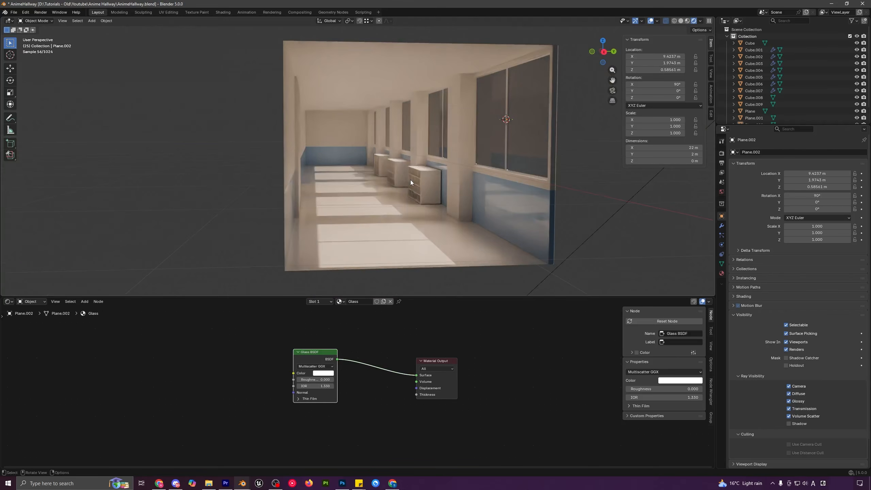
middle_drag(467, 200, 393, 179)
click(395, 178)
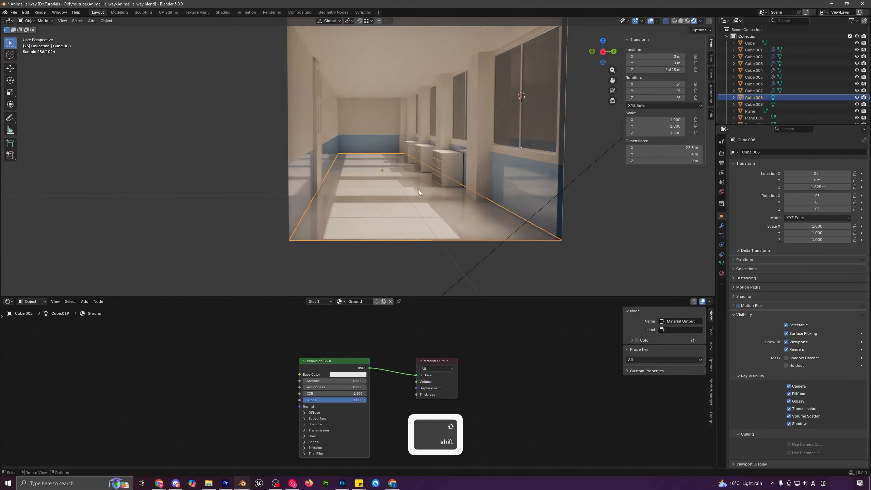
key(shift+s)
click(438, 192)
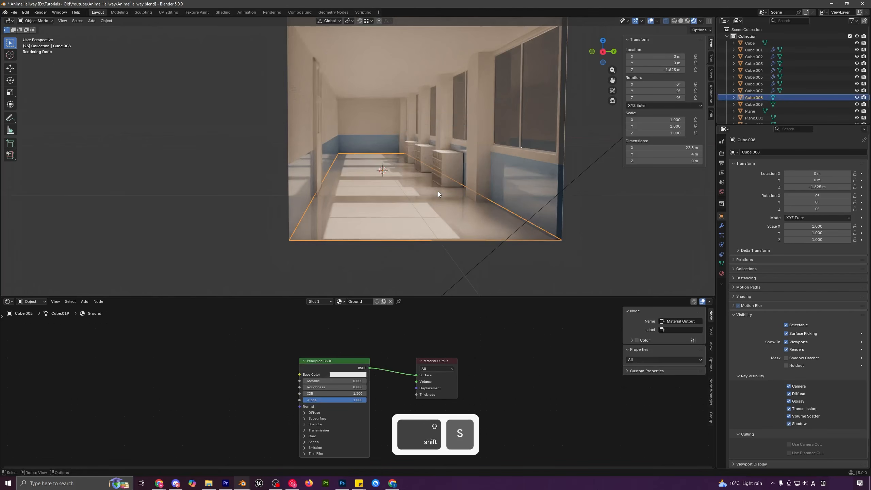
- Add a camera at the 3D cursor from the right orthographic view
key(3)
middle_drag(438, 191, 443, 189)
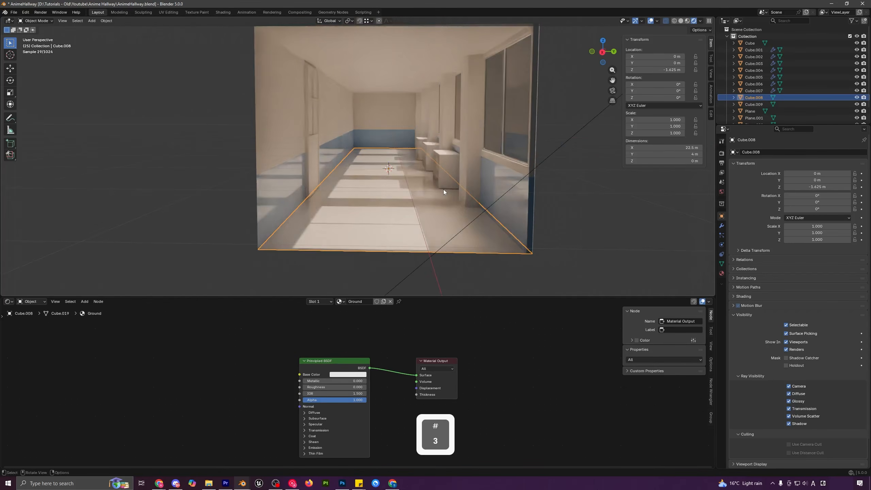
key(KP_3)
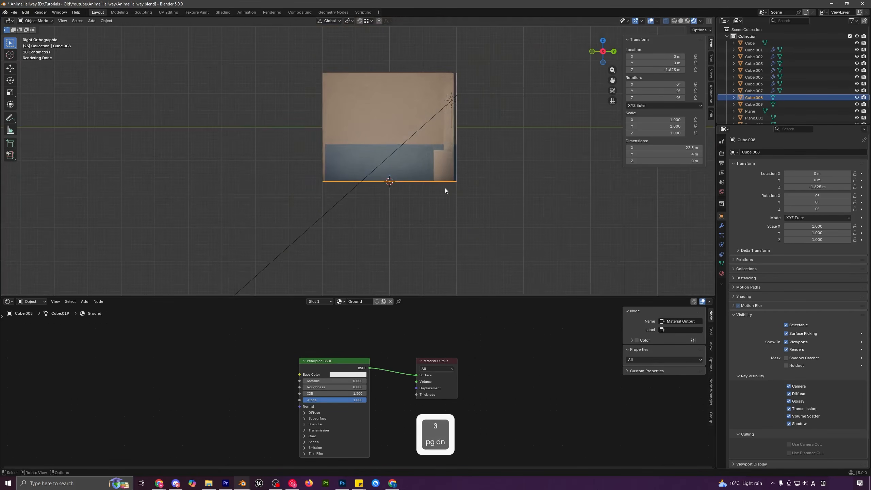
shift+middle_drag(438, 151, 440, 167)
key(shift+a)
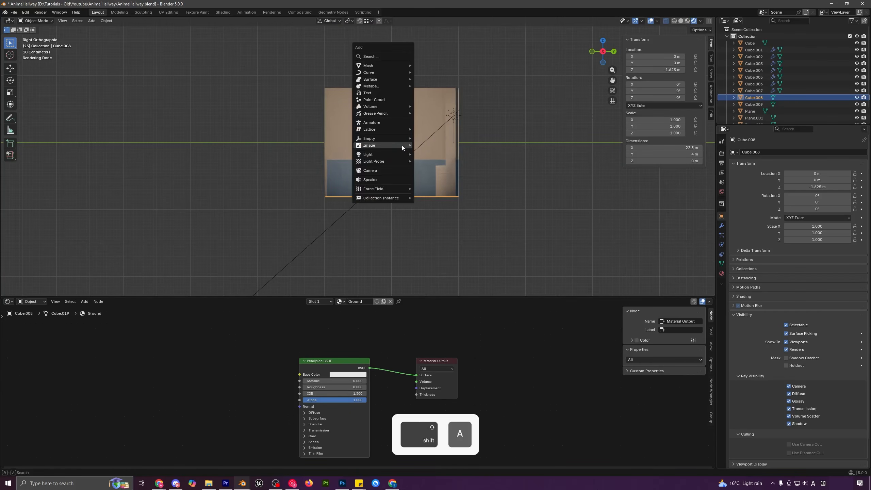
click(369, 170)
- Move the camera along X to about 10.9 m near the hallway's open end and raise it to about -0.46 m on Z
mouse_move(369, 172)
middle_down()
mouse_move(402, 174)
mouse_move(331, 159)
mouse_move(357, 171)
middle_up()
key(g)
key(x)
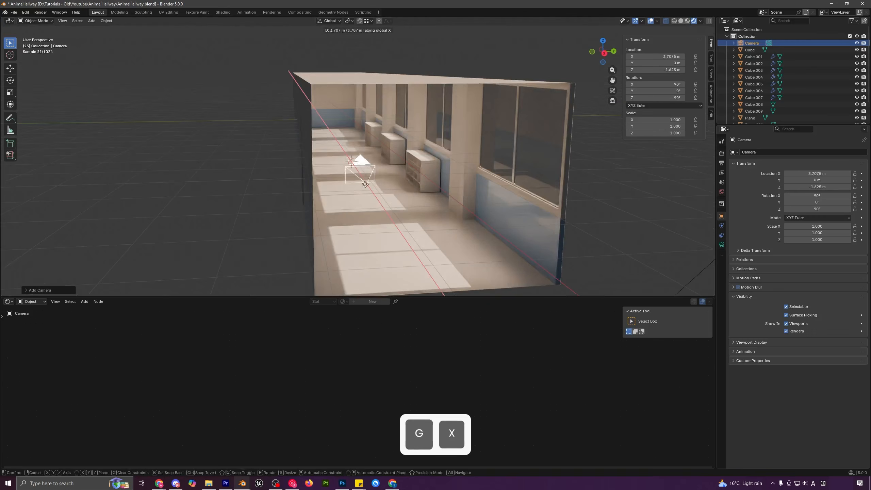
click(427, 223)
middle_drag(427, 224, 406, 182)
key(g)
key(z)
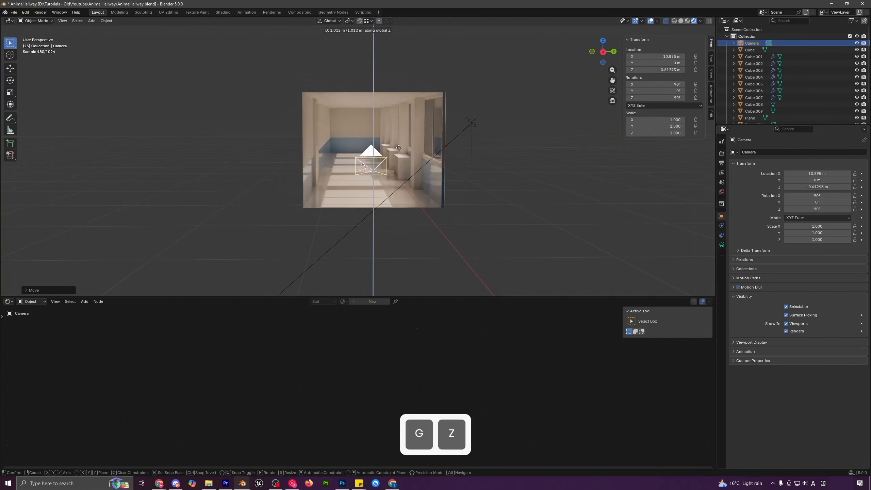
click(398, 143)
shift+middle_drag(399, 143, 397, 159)
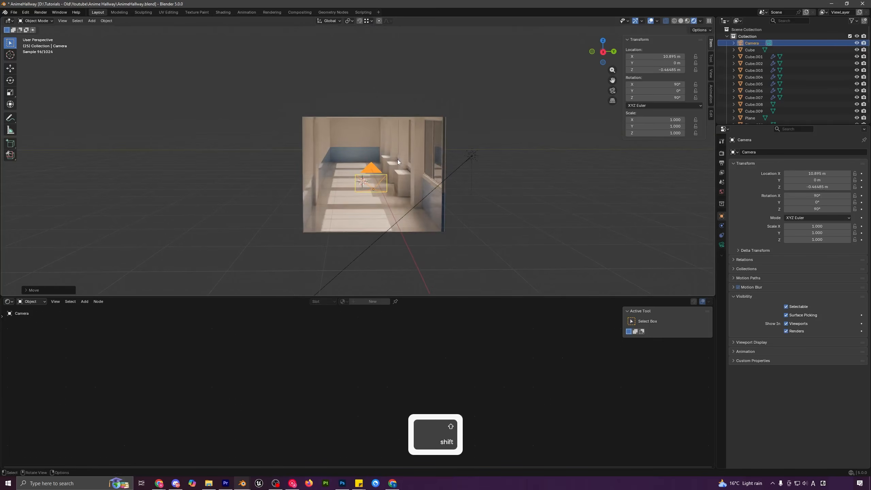
- Look through the camera, set its focal length to 36 mm and raise it along Z to about -0.2 m
key(KP_0)
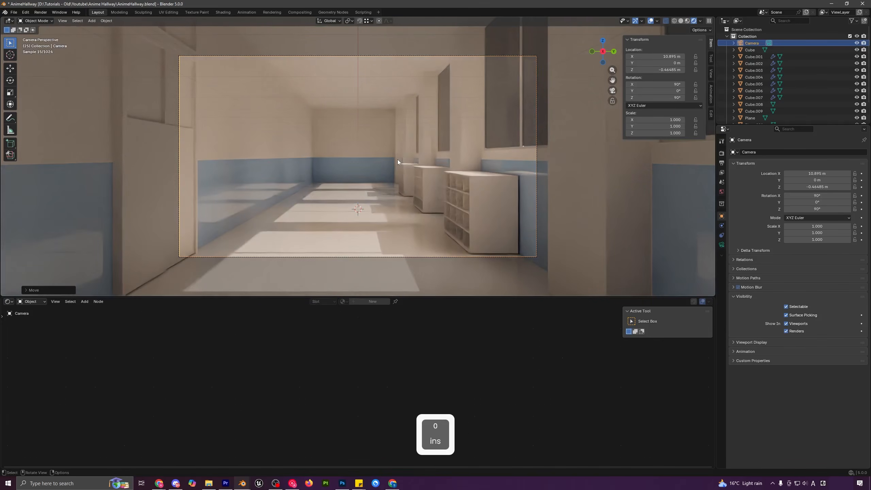
click(722, 245)
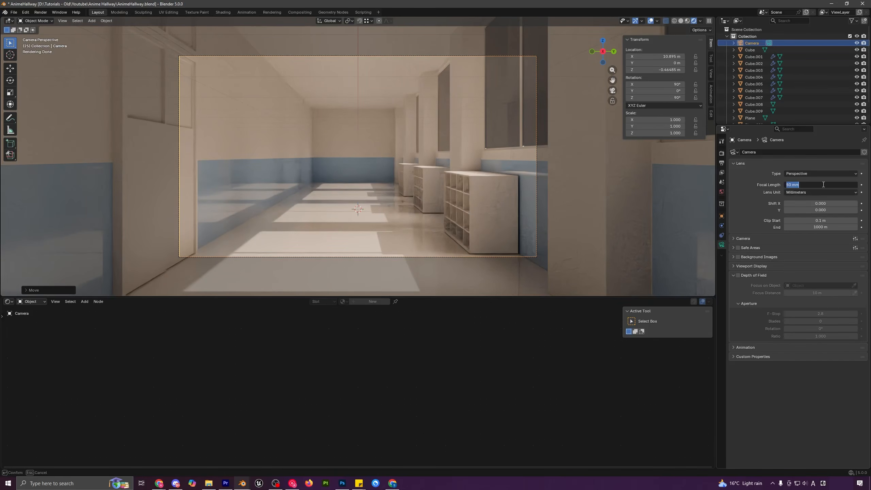
text(36)
key(Return)
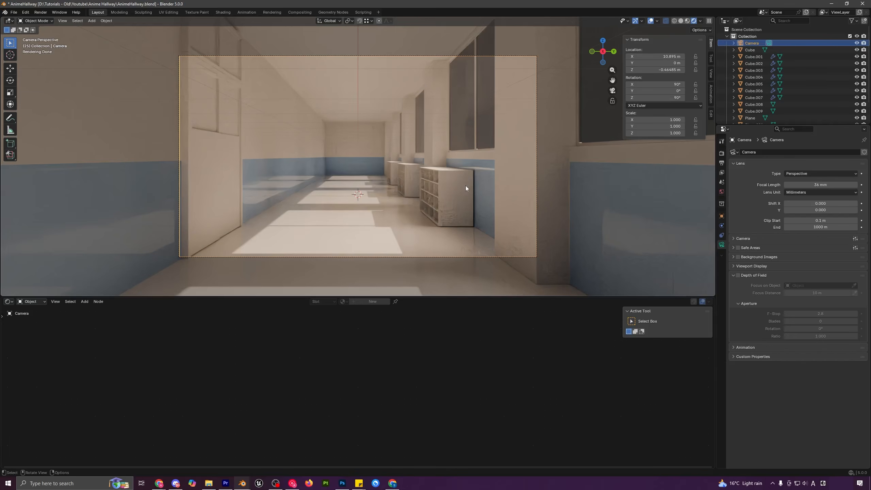
key(g)
key(z)
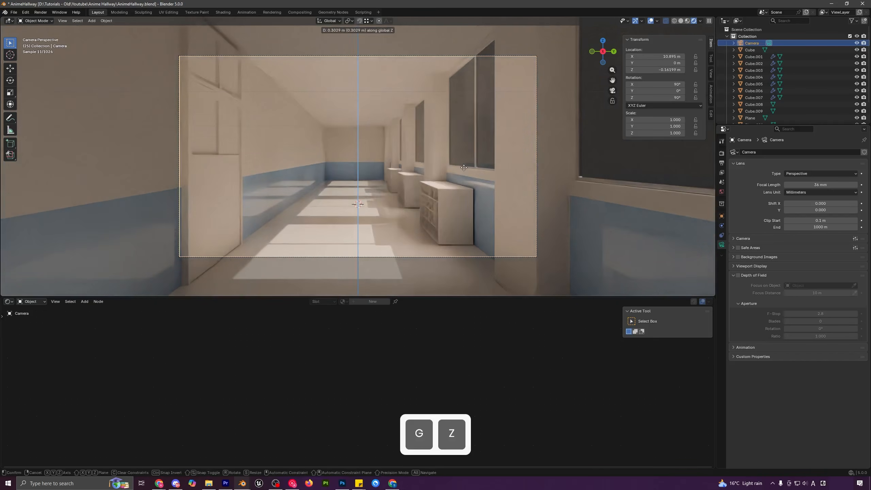
click(474, 174)
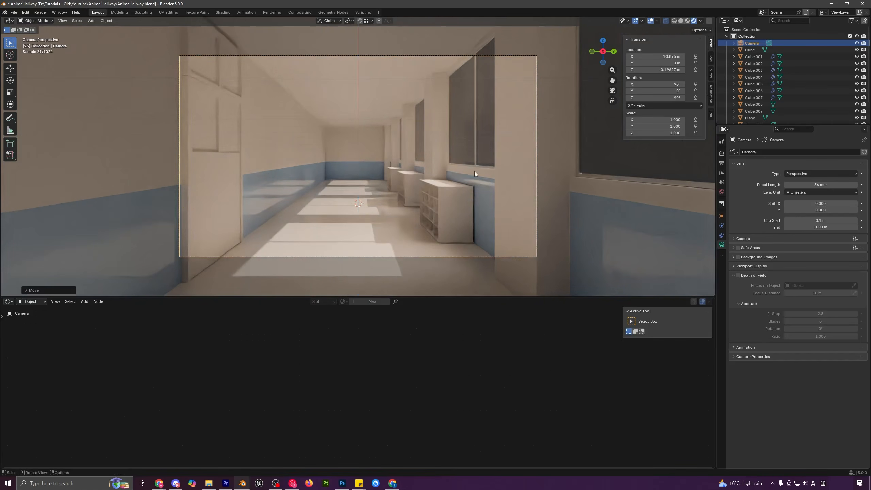
- Enable Render Region in the output format settings
click(722, 168)
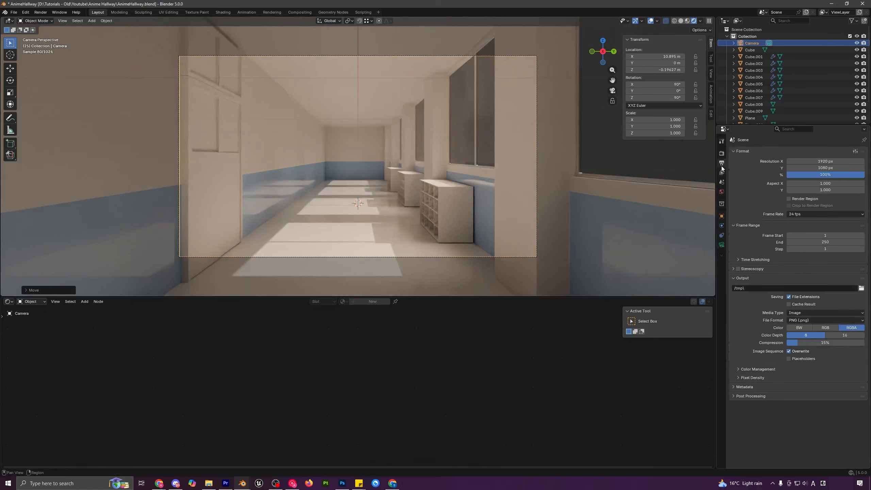
click(800, 200)
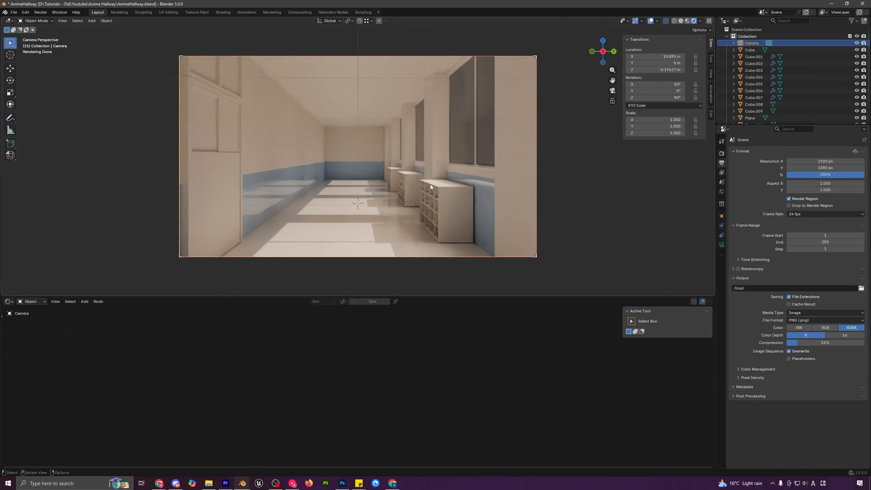
- Switch the viewport to solid shading with X-ray off and open the hallway's double door in edit mode
scroll(422, 187, down, 4)
middle_drag(430, 184, 698, 64)
click(681, 22)
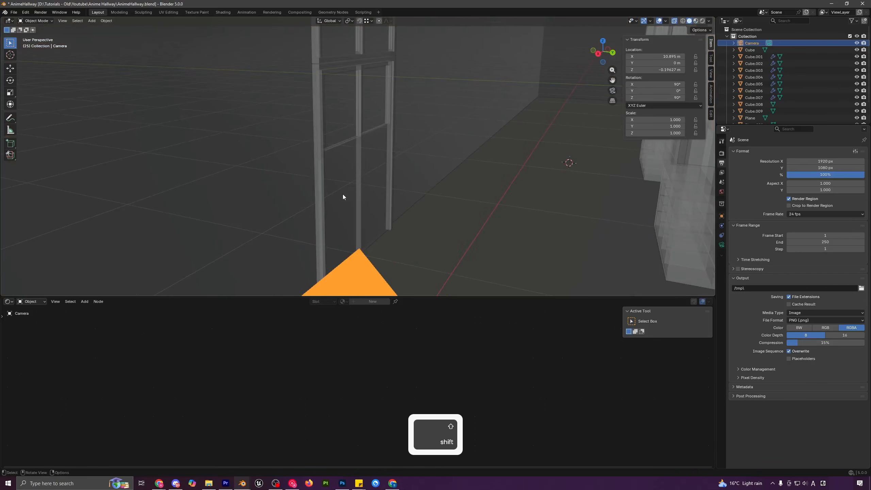
click(674, 22)
middle_drag(426, 169, 397, 210)
scroll(405, 169, up, 1)
click(474, 199)
key(Tab)
scroll(397, 210, down, 2)
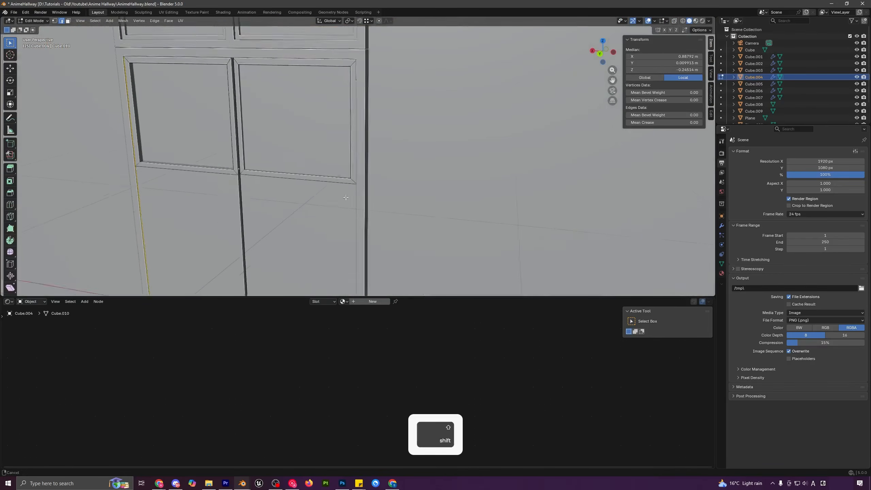
- Move one of the two door panels about 0.01 m along Y, then leave edit mode
shift+middle_drag(307, 197, 414, 148)
key(3)
click(384, 180)
alt+shift+click(384, 180)
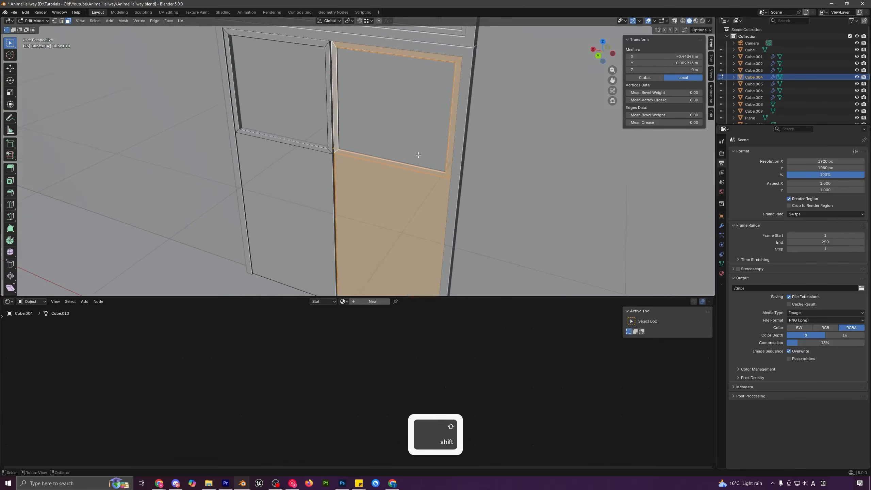
key(g)
key(y)
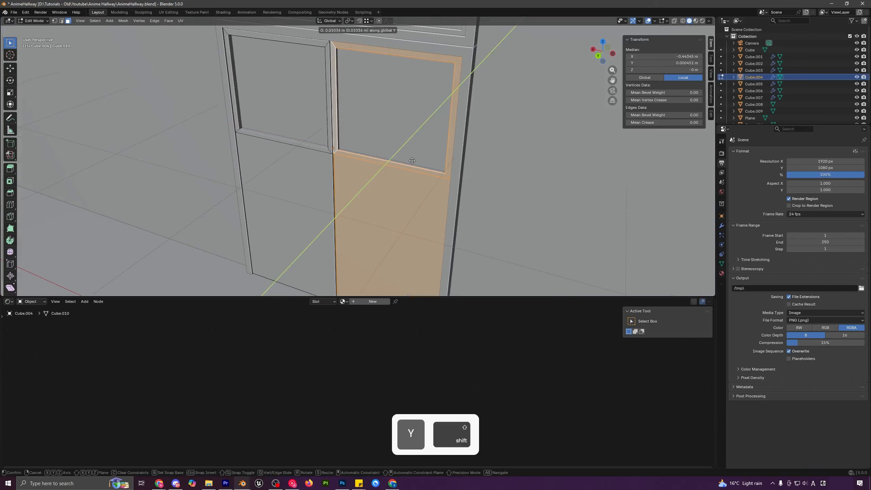
click(412, 160)
key(Tab)
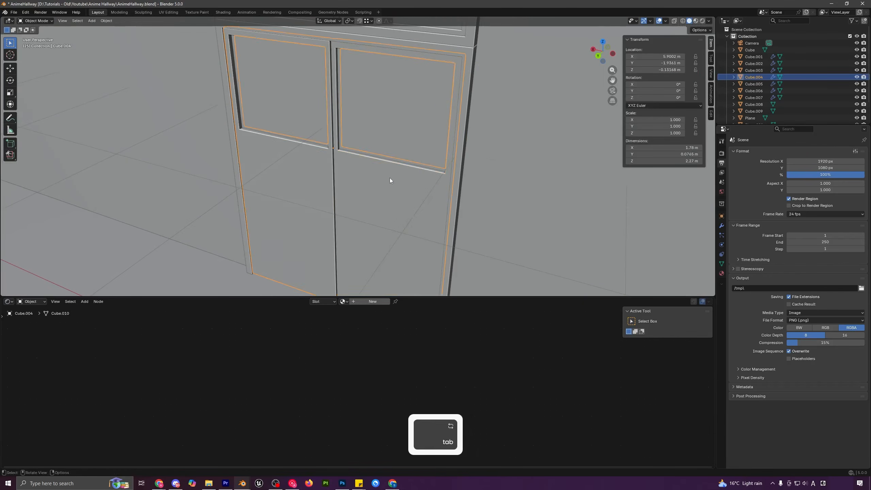
- Select all parts of the door assembly, including its frame and upper windows, without the walls and camera
key(a)
middle_drag(389, 178, 455, 198)
key(a)
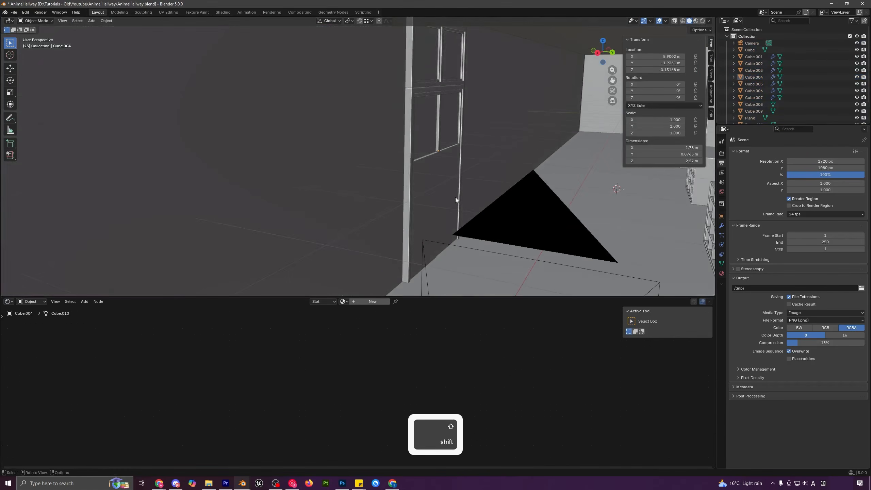
scroll(456, 198, down, 1)
drag(416, 89, 447, 135)
ctrl+drag(489, 54, 539, 105)
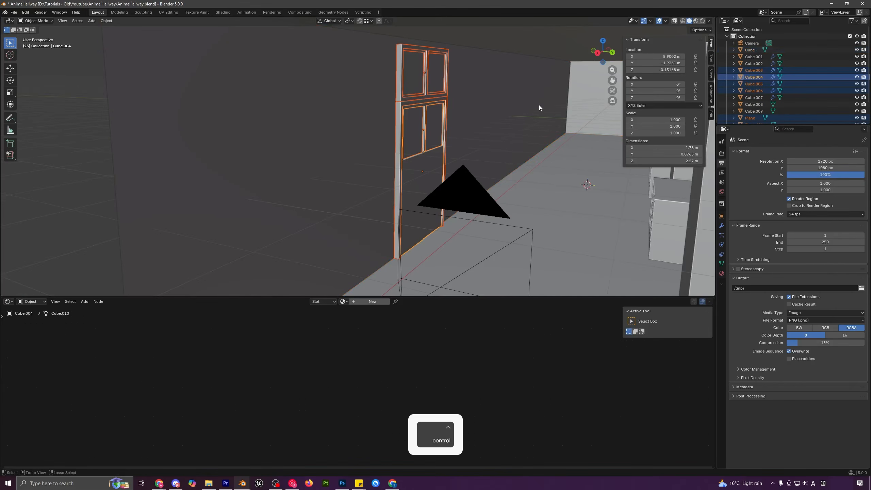
scroll(525, 160, down, 2)
drag(372, 86, 452, 168)
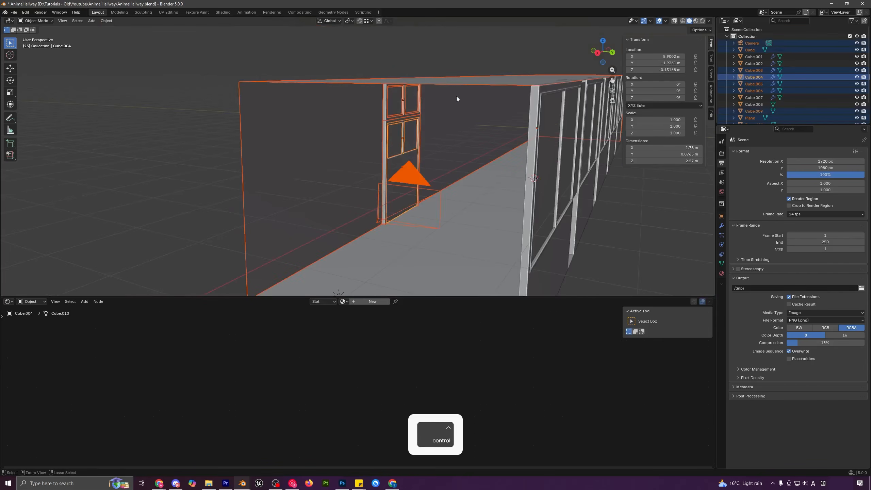
ctrl+drag(456, 97, 542, 146)
middle_drag(464, 223, 454, 225)
ctrl+drag(321, 194, 389, 233)
- Slide the door assembly along X to about 4.73 m in camera view and return the viewport to rendered shading
key(KP_0)
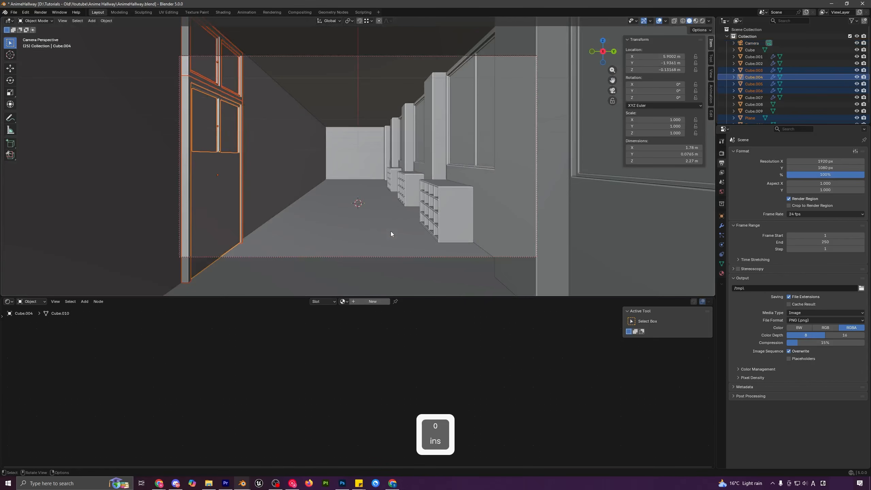
key(g)
key(x)
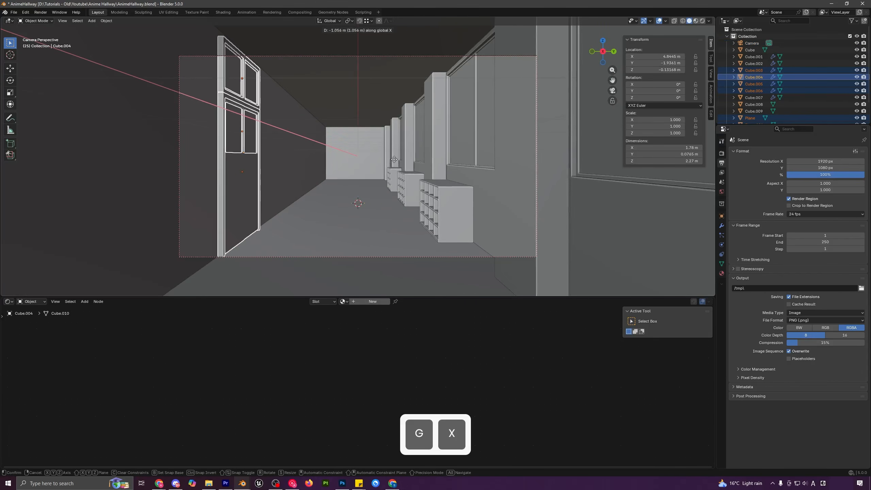
key(shift)
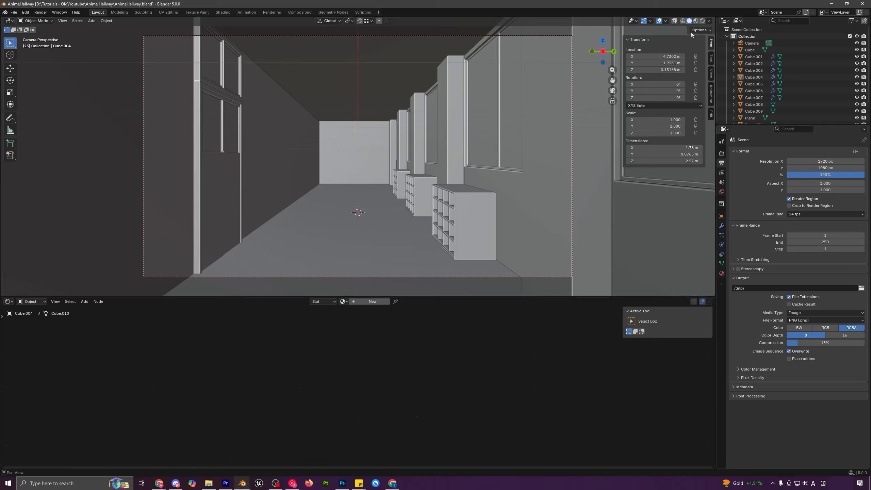
click(701, 21)
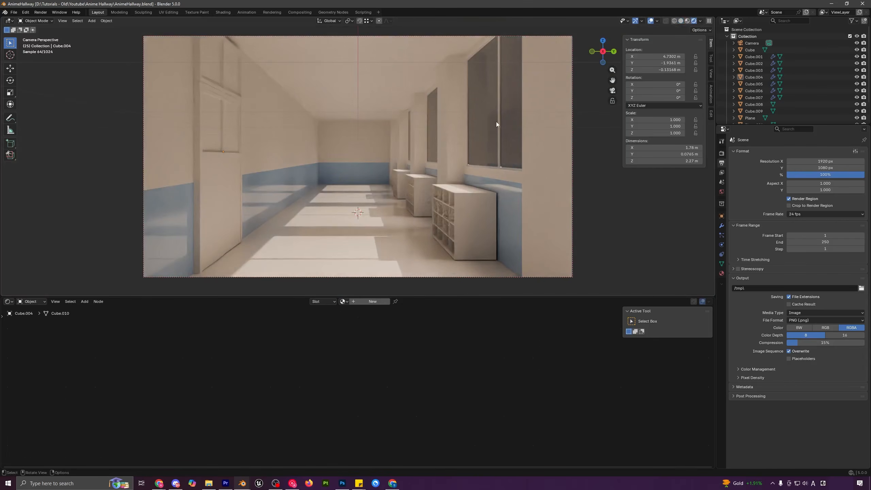
- Import the Background image as a mesh plane at the 3D cursor
key(shift+a)
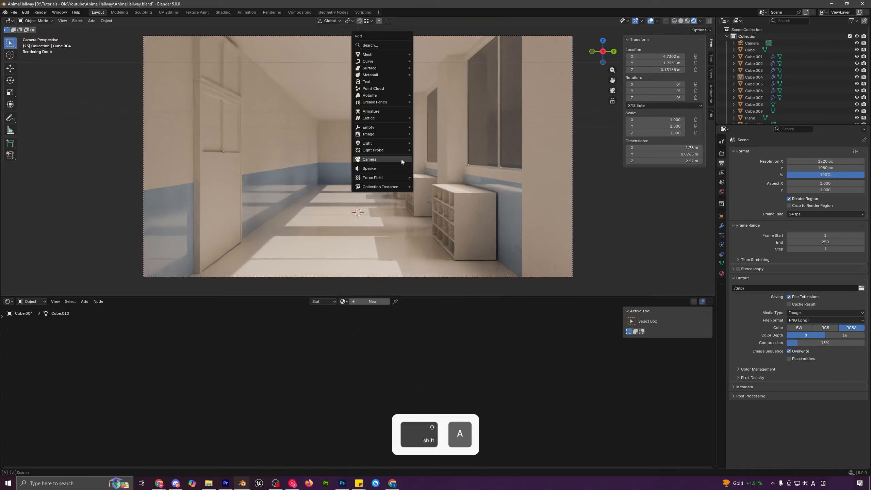
mouse_move(372, 134)
click(439, 147)
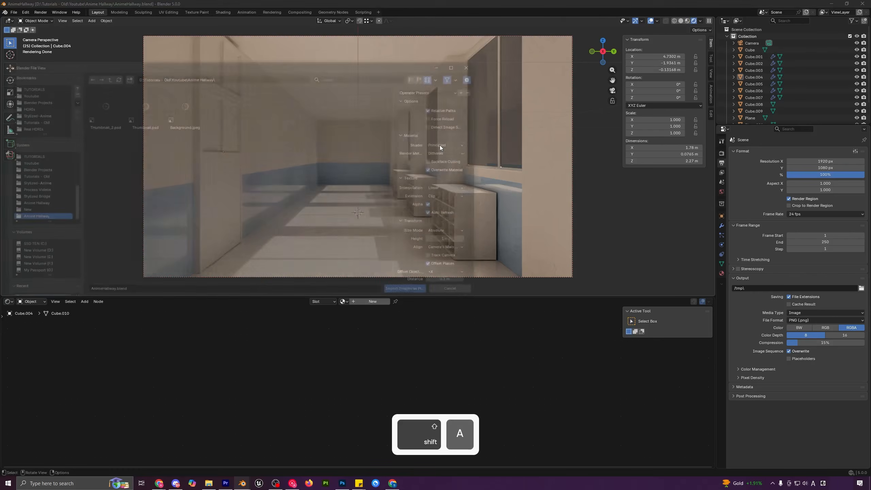
double_click(196, 110)
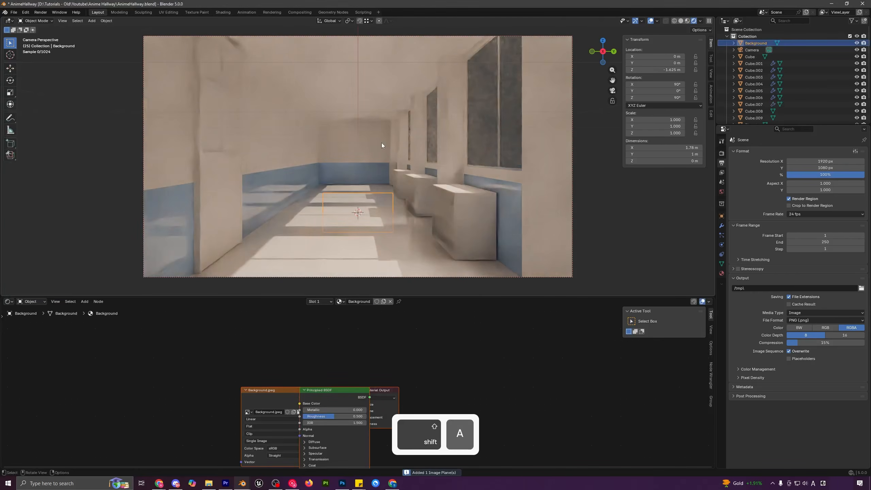
- Move the Background image plane along Y to about 6.2 m, outside the hallway's window side
middle_drag(381, 143, 384, 146)
scroll(383, 146, down, 5)
key(g)
key(x)
right_click(411, 188)
key(g)
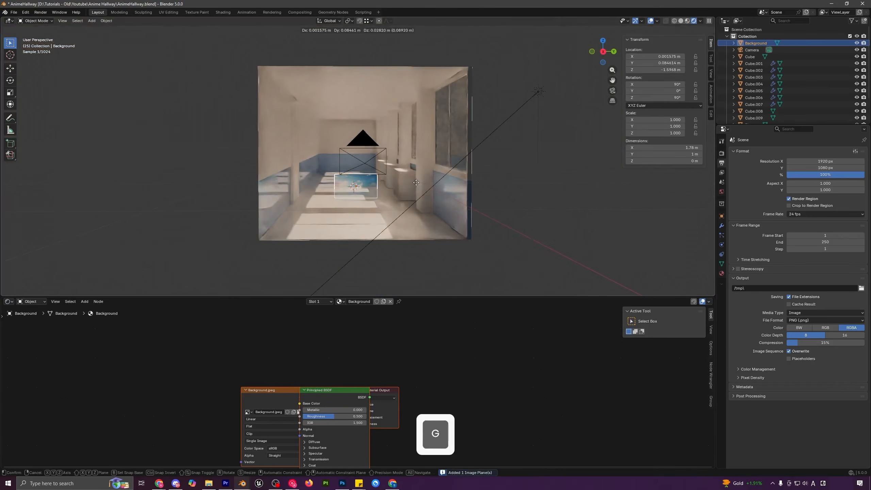
key(y)
click(562, 192)
- Rotate the Background image plane 90° about the global Z axis
shift+middle_drag(561, 192, 476, 212)
key(r)
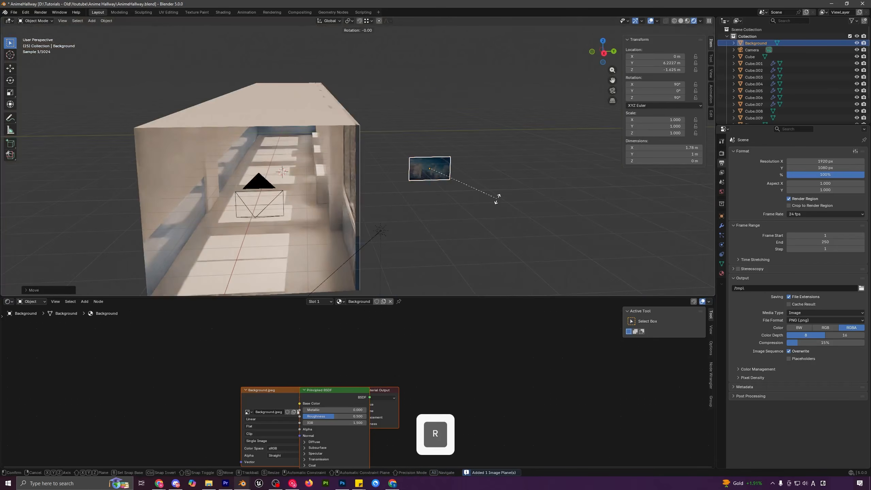
text(z)
text(90)
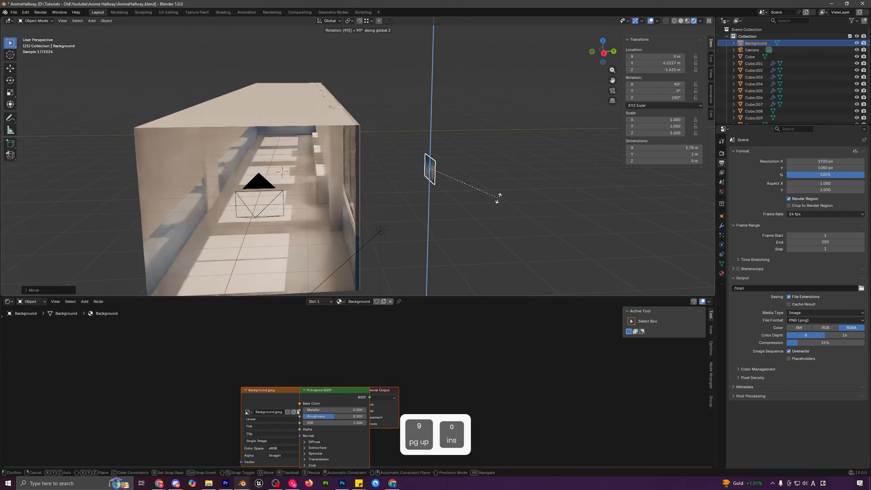
click(457, 200)
- Scale the Background plane up to about 4.09 and raise it along Z to about -0.46 m
middle_drag(457, 200, 415, 190)
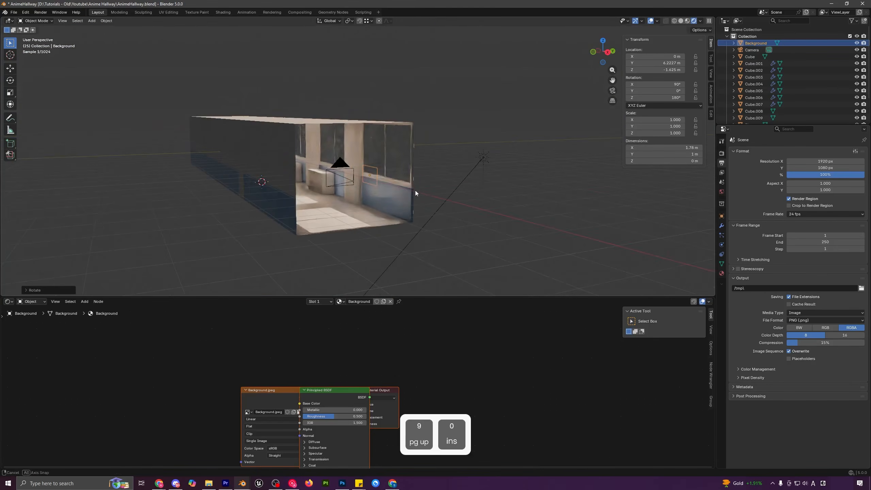
key(s)
click(536, 247)
key(g)
key(z)
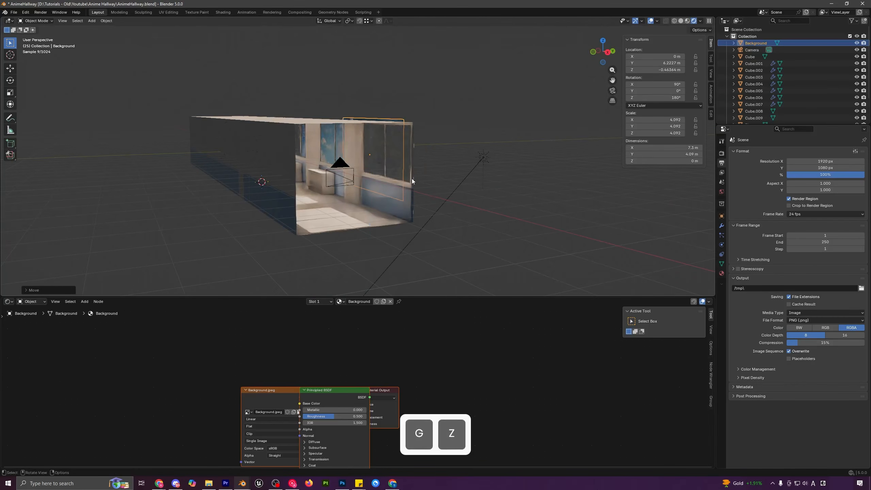
click(412, 179)
- Move the Background plane along X to about 3.2 m and out along Y to about 9.18 m
key(g)
key(x)
click(422, 187)
key(g)
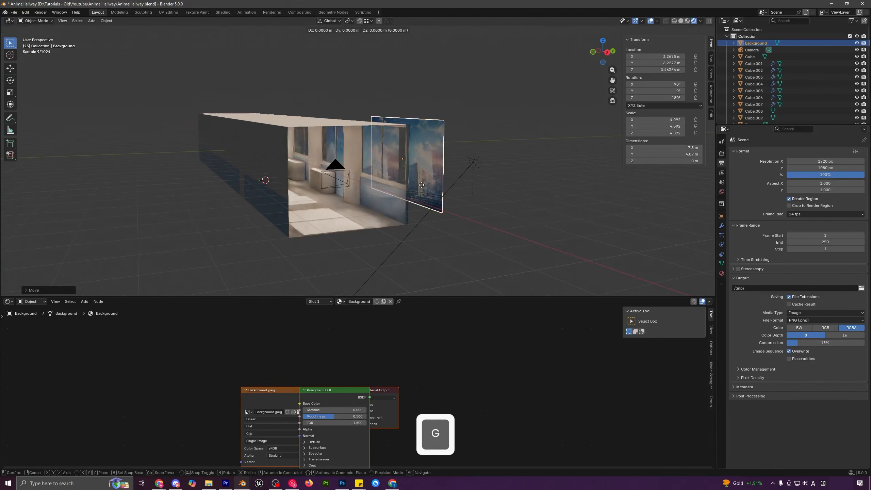
key(y)
click(440, 171)
- Enlarge the Background plane to a scale of about 7.55 and shift it along X to about 0.29 m
middle_drag(439, 171, 467, 166)
key(s)
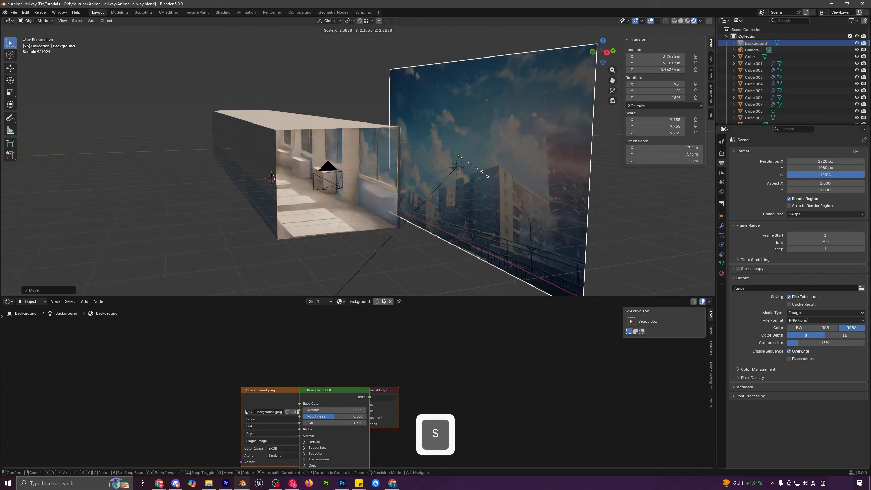
click(479, 170)
key(g)
key(x)
click(452, 155)
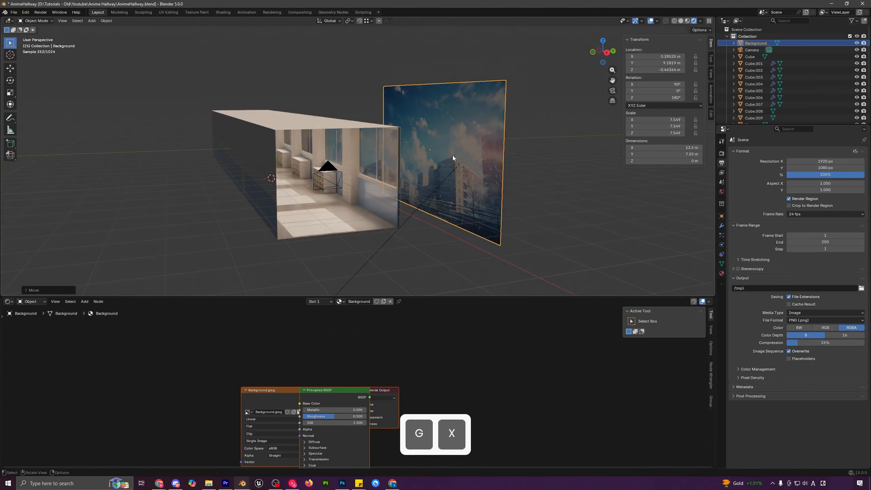
- In camera view, move the Background plane along X to about -7.91 m and scale it to about 12.25
key(KP_0)
key(g)
key(x)
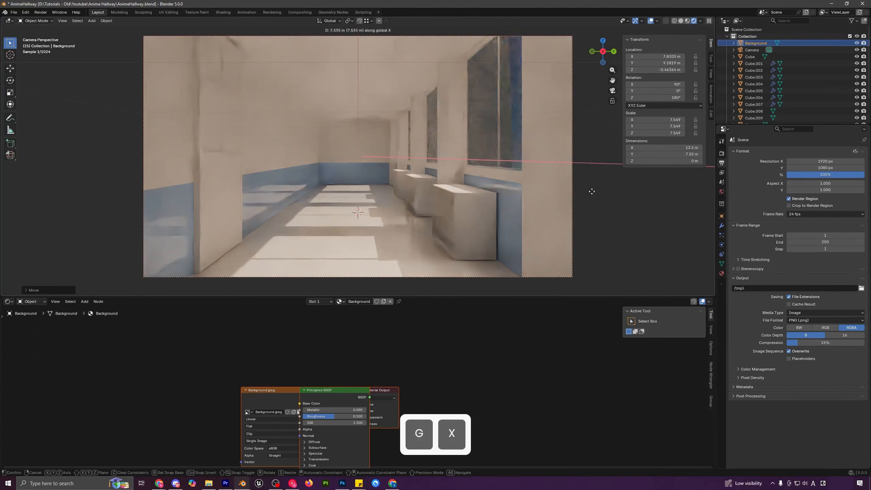
click(533, 134)
key(s)
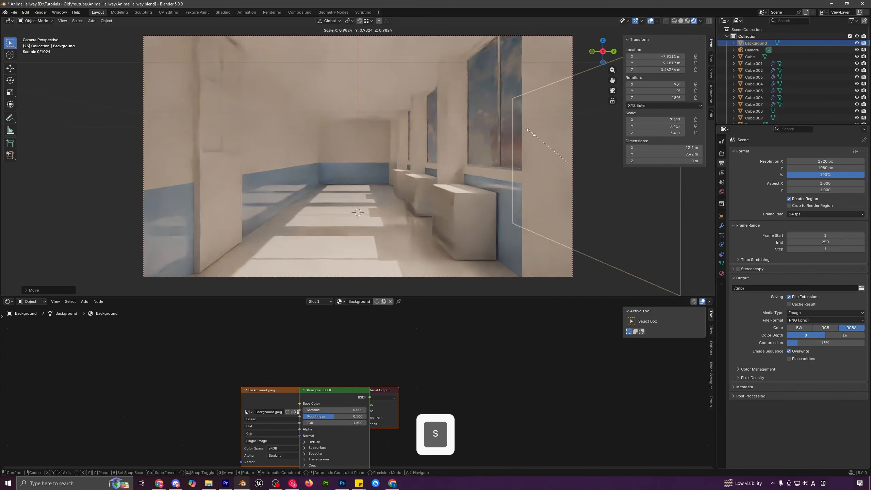
click(508, 115)
- Push the Background plane out along Y to about 12.58 m and raise it along Z to about 3.64 m
key(g)
key(y)
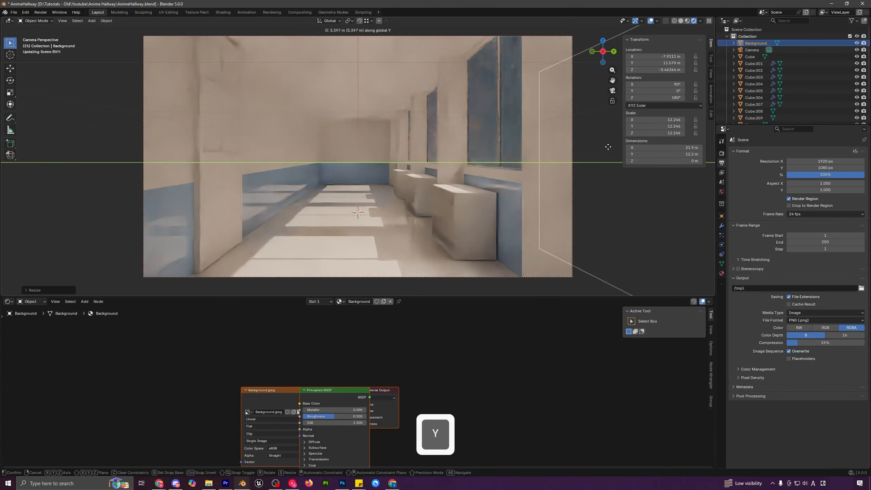
click(608, 146)
key(g)
key(z)
click(571, 90)
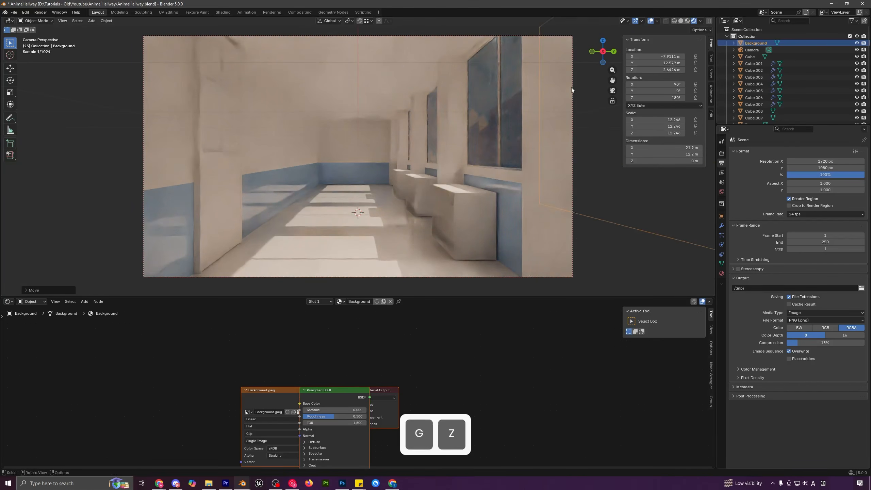
- Adjust the Background plane to about 12.98 m on Y and 2.54 m on Z, and deselect everything
key(g)
key(y)
click(560, 131)
key(g)
key(z)
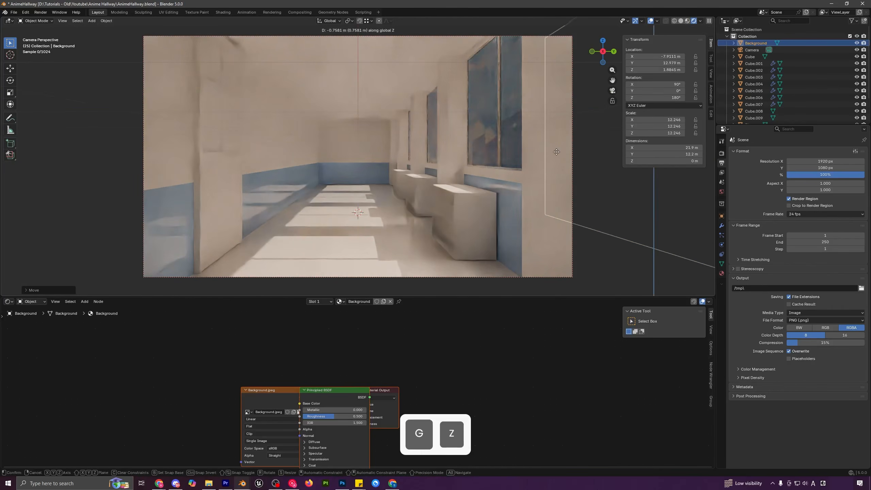
click(493, 138)
key(a)
key(a)
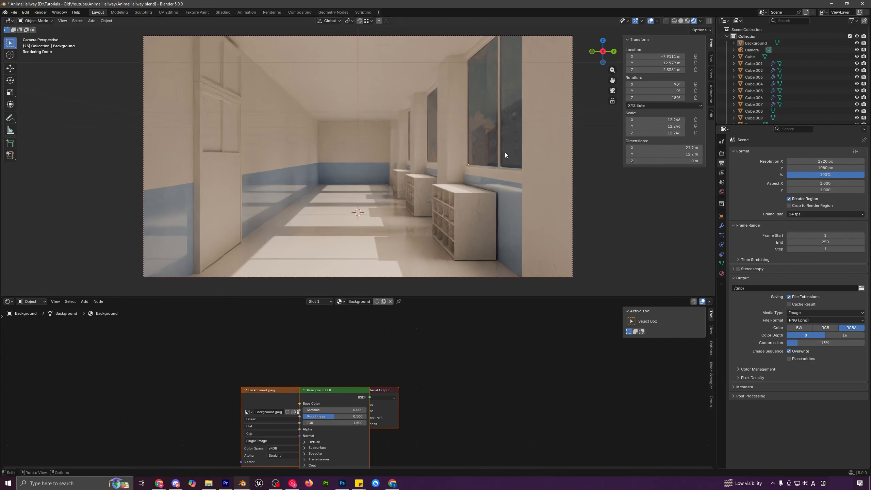
- Spread out the overlapping Image Texture and Principled BSDF nodes of the Background material
middle_drag(495, 146, 509, 111)
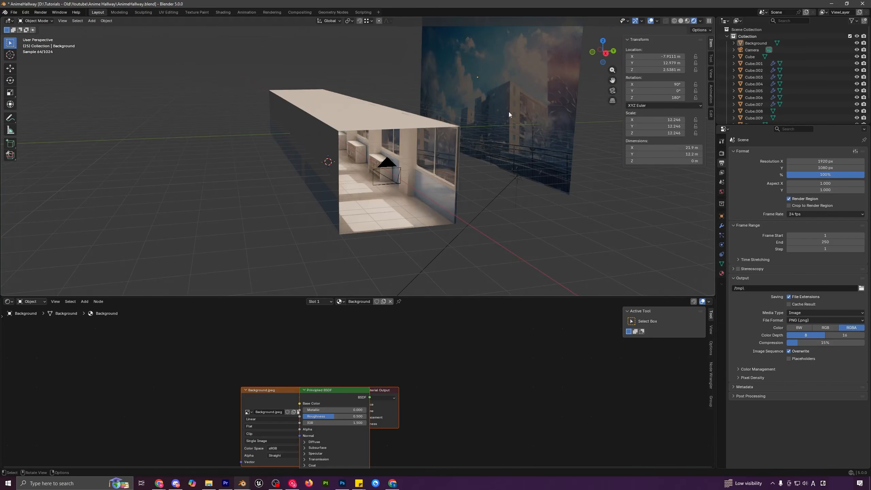
key(KP_0)
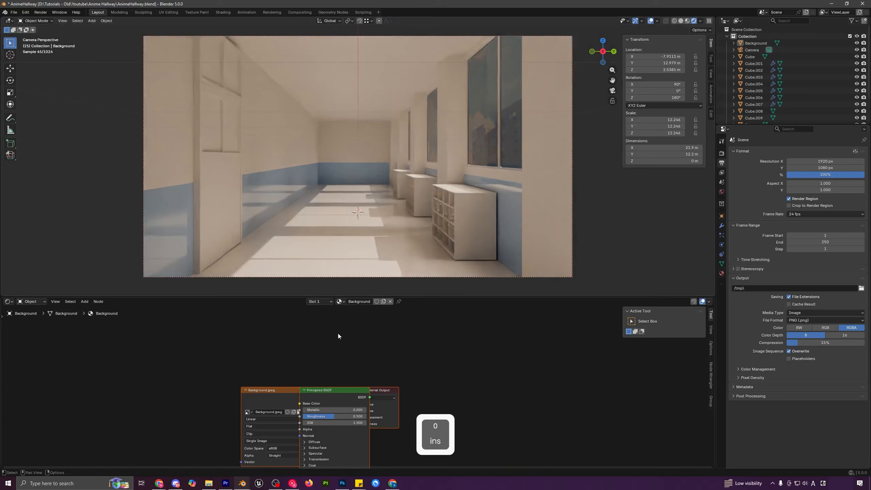
click(270, 394)
drag(269, 394, 187, 375)
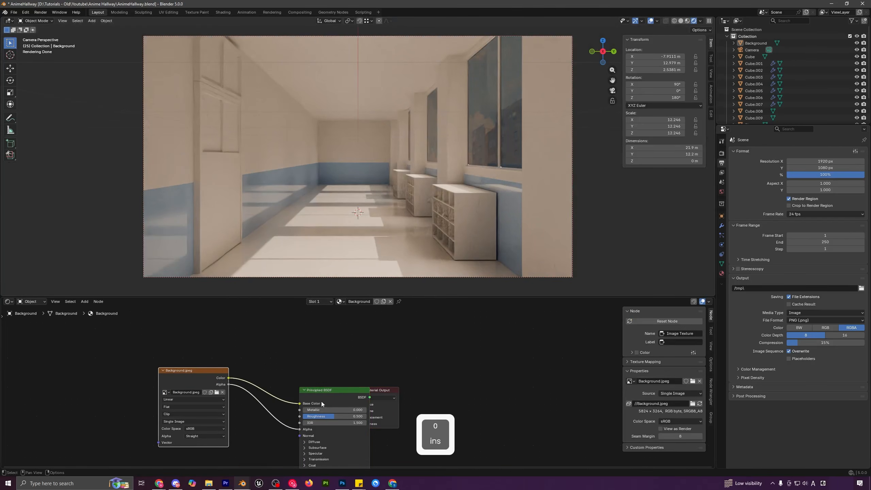
drag(328, 397, 282, 424)
- Connect the Background image's Color output directly to the Material Output's Surface and delete the Principled BSDF node
middle_drag(531, 150, 435, 230)
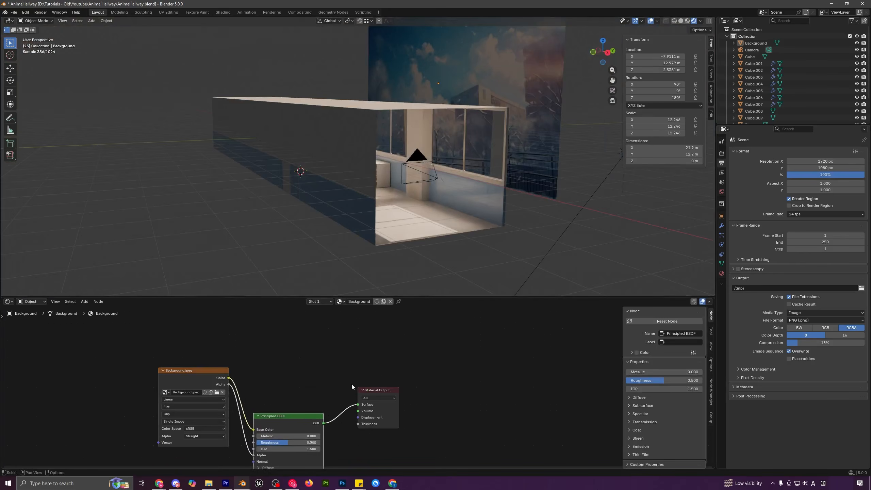
click(530, 113)
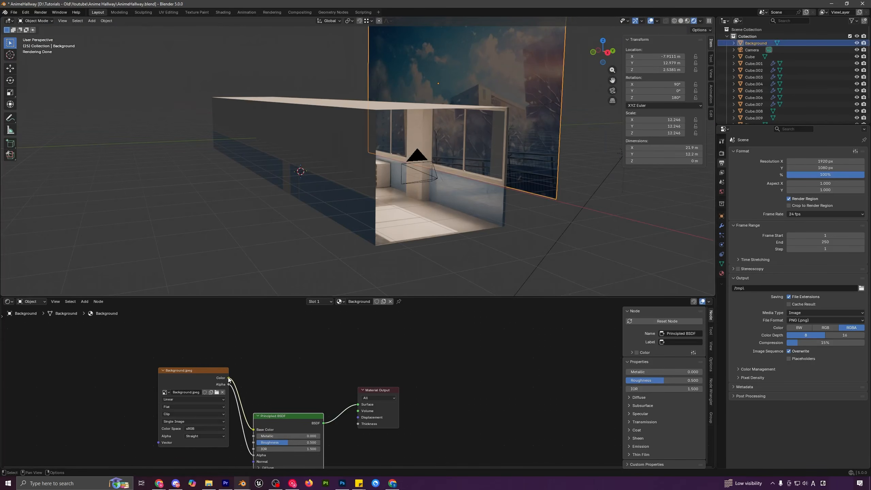
drag(229, 378, 256, 376)
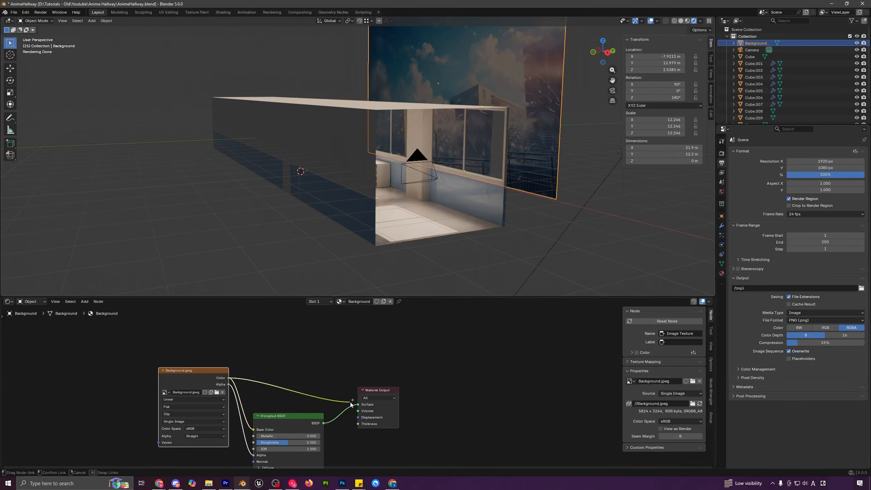
drag(355, 406, 357, 404)
click(291, 415)
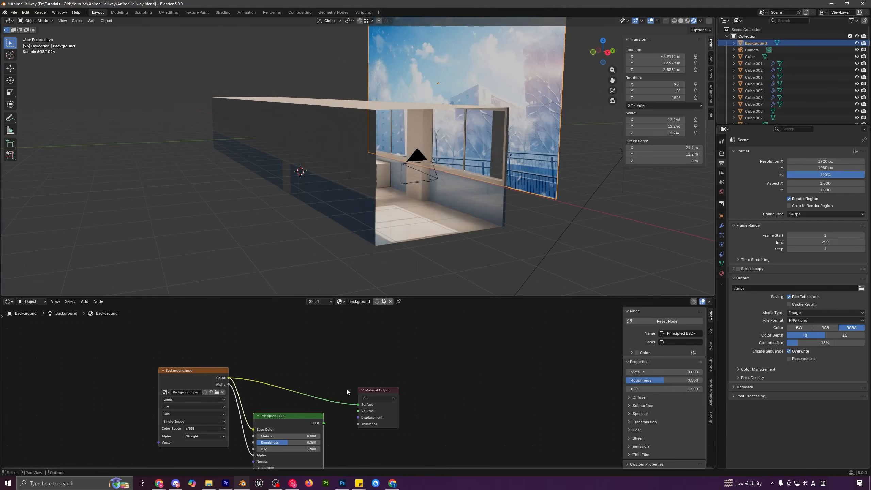
key(Delete)
- Shift the Background plane along X to about -8.22 m
scroll(490, 191, down, 3)
scroll(480, 185, down, 1)
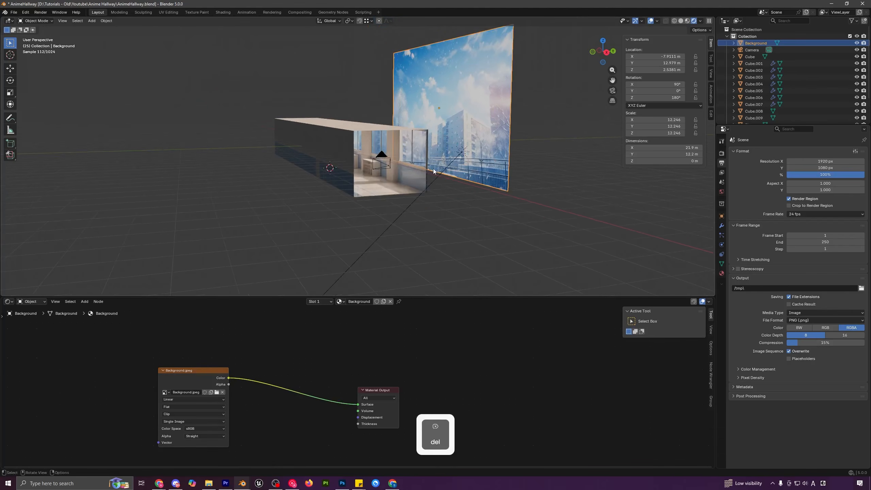
key(KP_0)
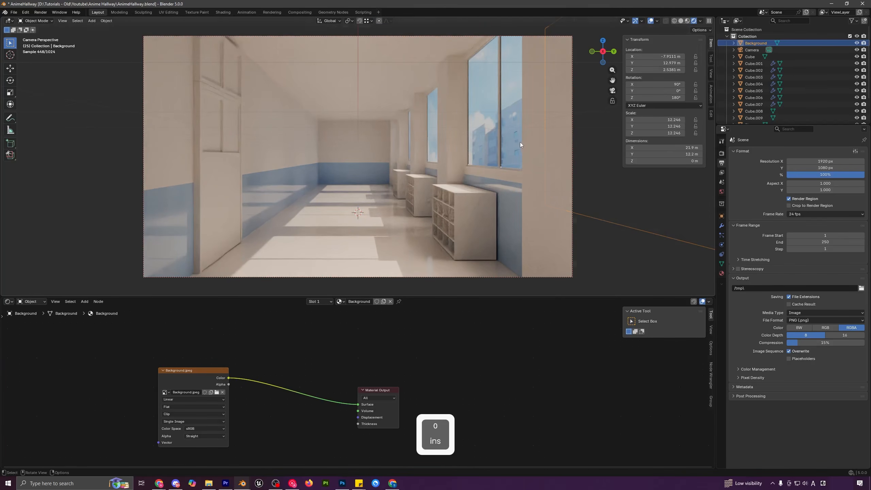
middle_drag(520, 142, 612, 148)
key(g)
key(x)
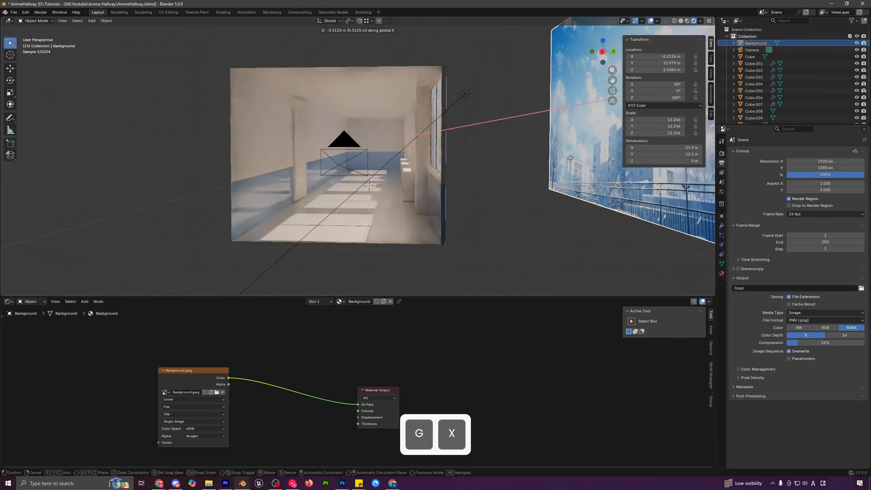
click(570, 158)
- In camera view, move the Background plane along Y to about 13.23 m
key(KP_0)
key(g)
key(x)
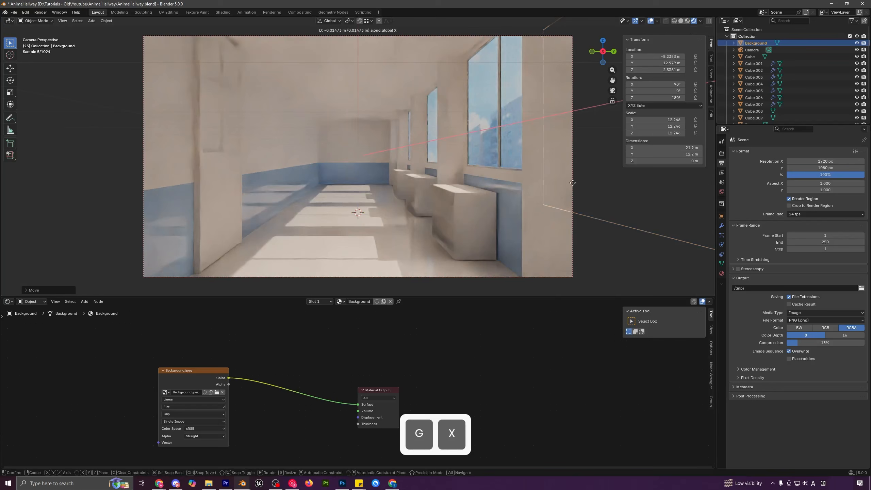
key(y)
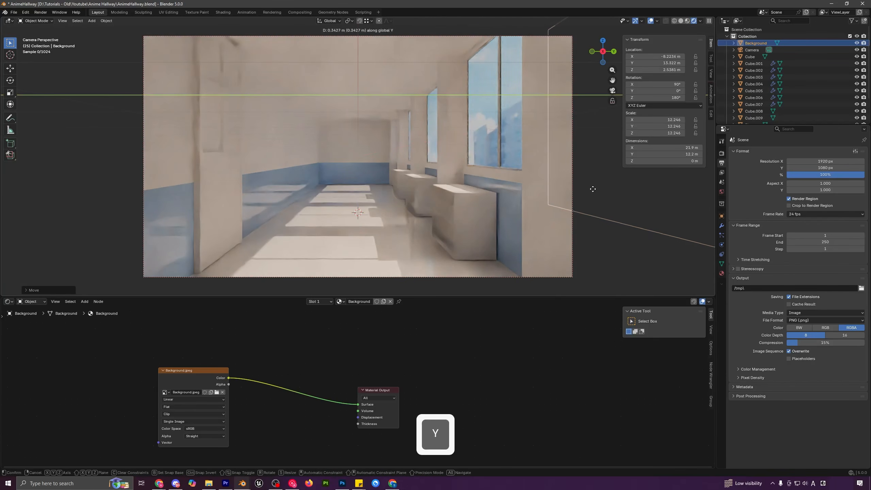
click(590, 192)
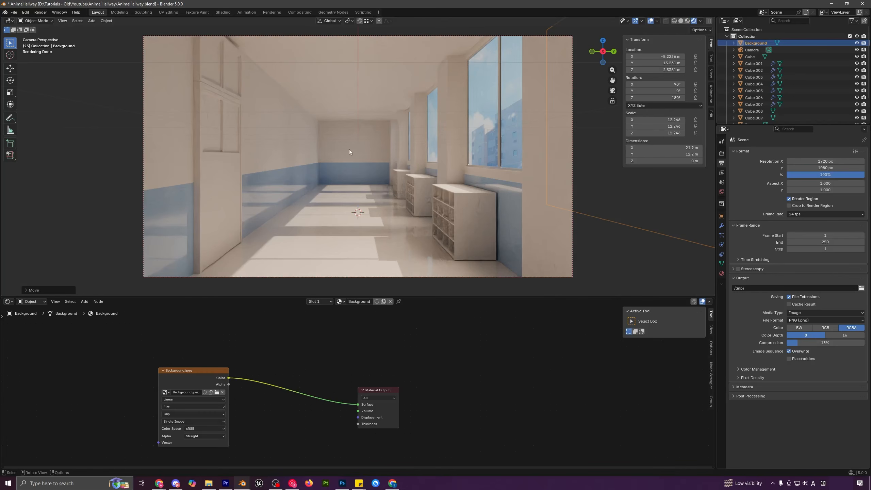
- Insert a Hue/Saturation/Value node between the Background image texture and the Material Output
key(shift+a)
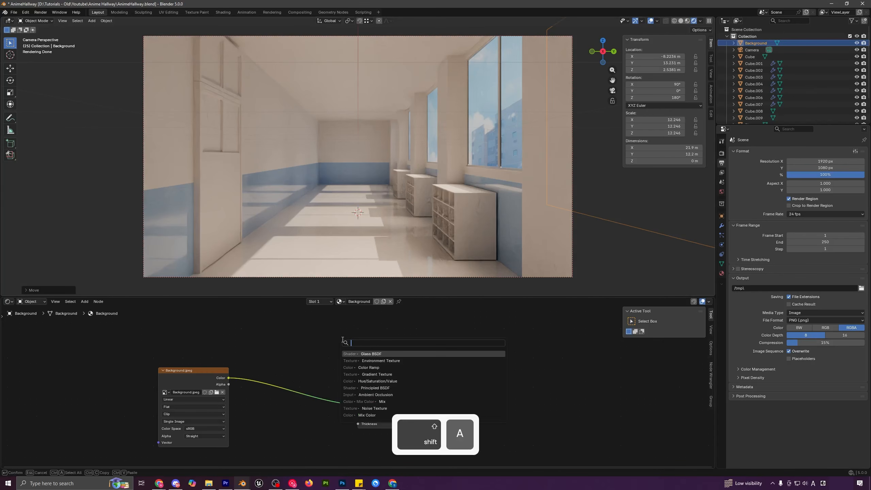
text(hu)
click(370, 353)
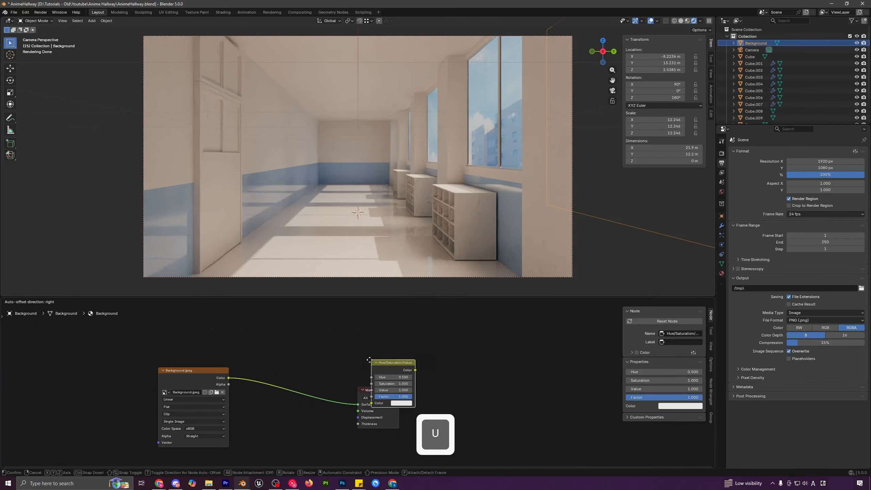
click(276, 361)
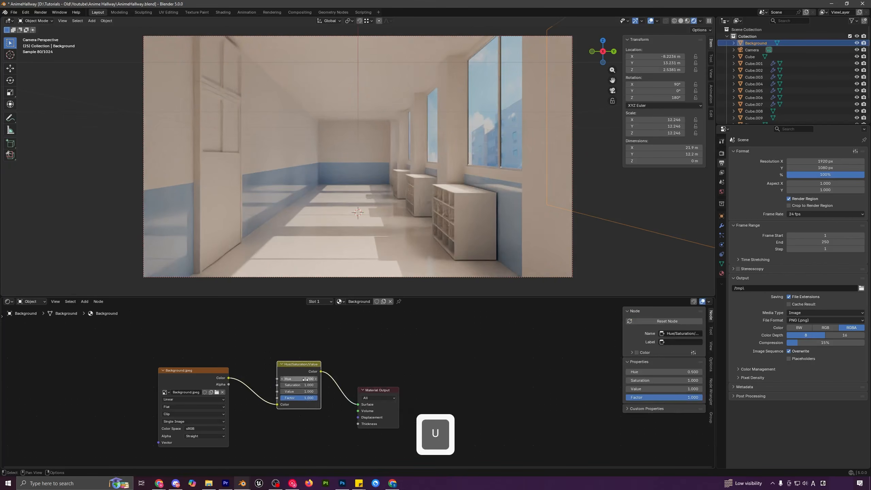
- Adjust the Hue/Saturation/Value node to shift the background toward warm orange, and deselect everything
mouse_move(304, 379)
shift+mouse_down()
mouse_move(286, 379)
mouse_move(308, 385)
mouse_move(299, 391)
shift+mouse_up()
key(ctrl+z)
click(437, 209)
key(a)
key(a)
scroll(423, 205, down, 2)
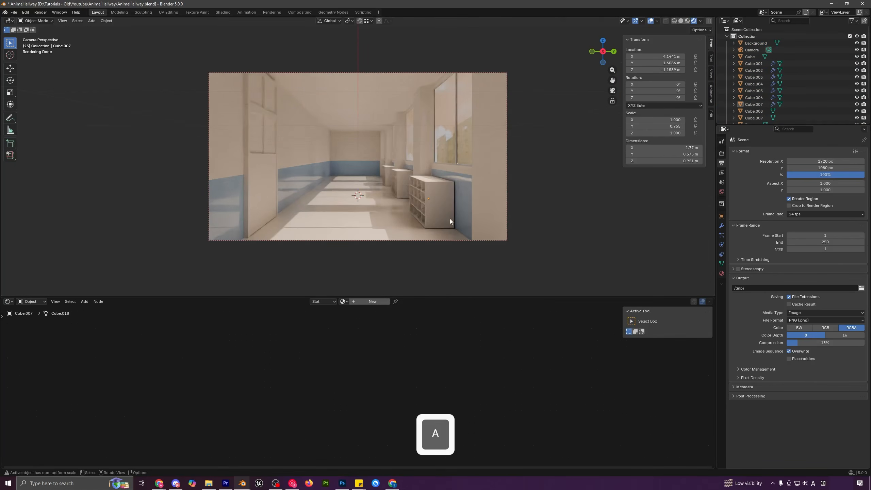
scroll(450, 221, up, 1)
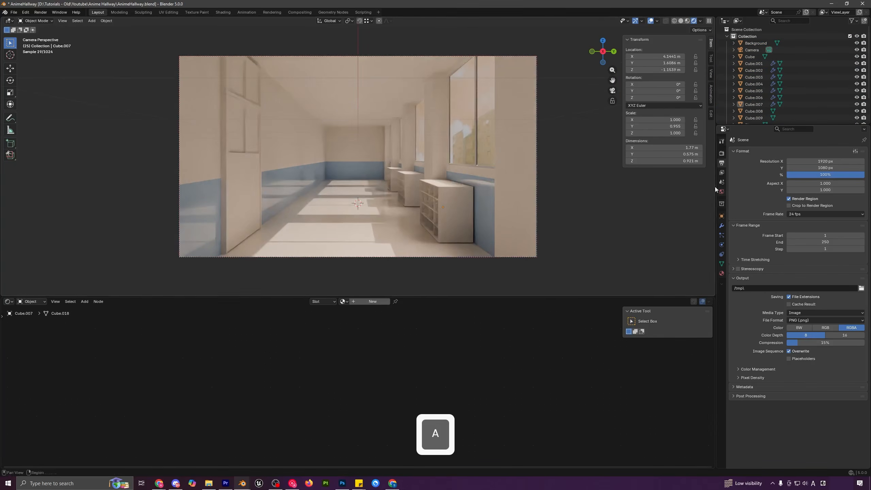
- Try the Standard view transform in the render's Color Management and undo the change
click(722, 154)
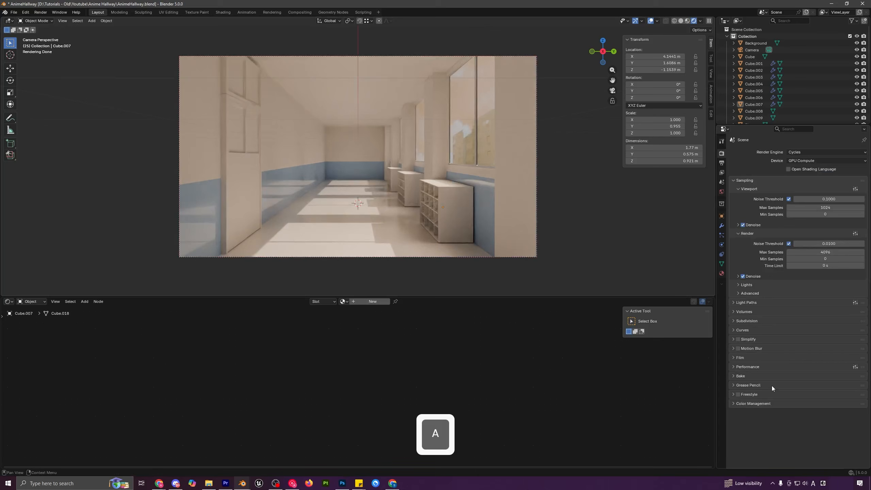
click(760, 403)
scroll(802, 412, down, 1)
click(798, 406)
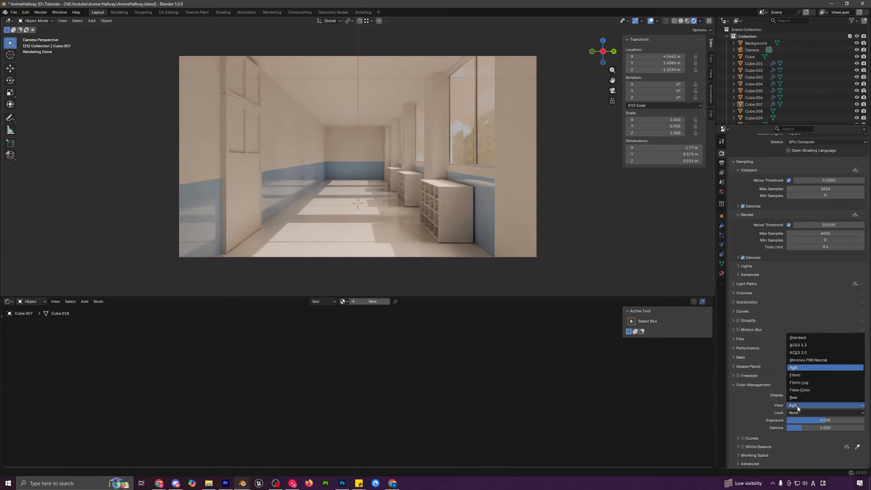
click(801, 338)
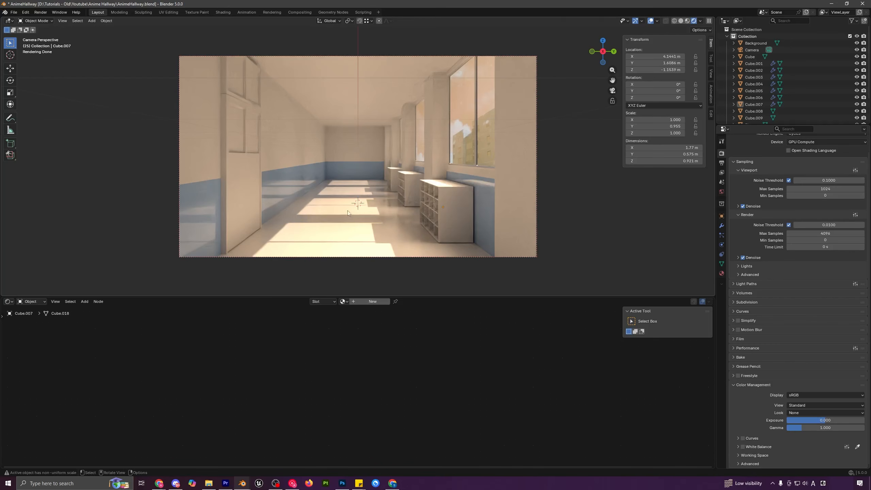
key(ctrl+z)
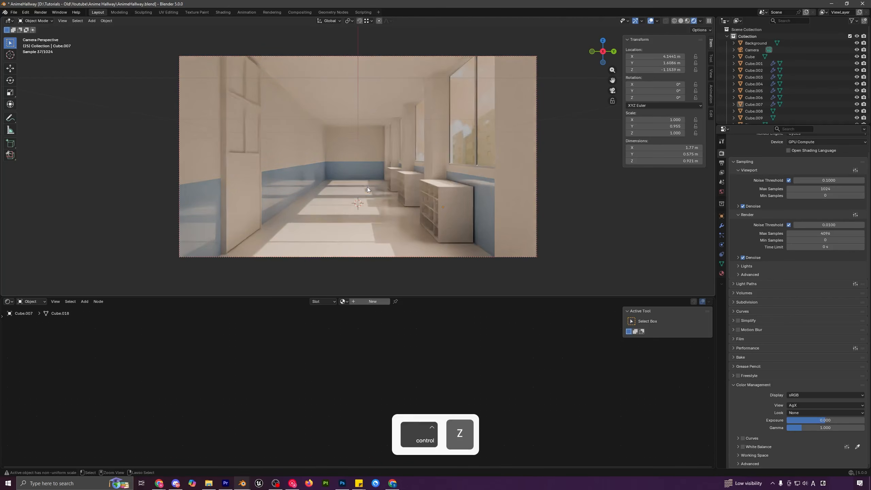
- Redo the switch to the Standard view transform in Color Management
key(ctrl+shift+z)
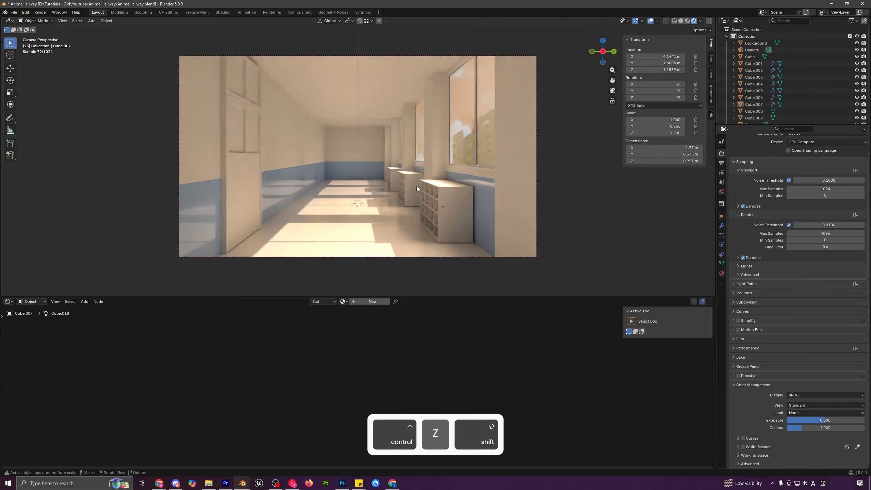
- Select only the door's parts, lower them about 0.02 m along Z toward the floor, and deselect everything
middle_drag(417, 186, 352, 113)
scroll(401, 184, down, 3)
scroll(437, 184, down, 2)
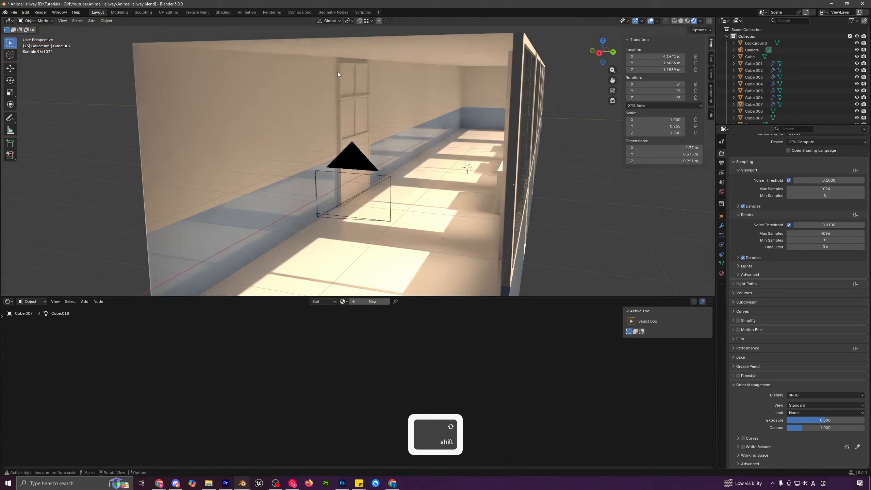
shift+drag(393, 142, 393, 143)
scroll(346, 176, down, 4)
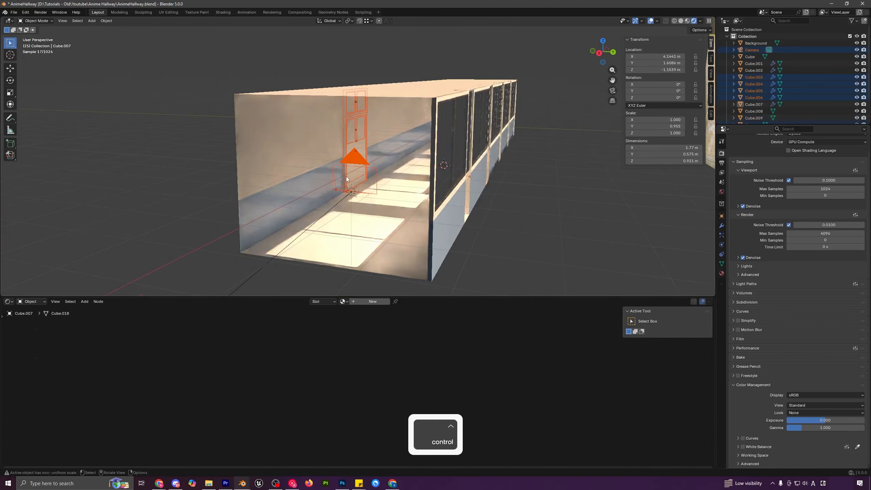
middle_drag(317, 198, 276, 215)
ctrl+drag(275, 215, 302, 176)
middle_drag(302, 177, 321, 182)
ctrl+middle_drag(350, 264, 350, 211)
key(g)
key(z)
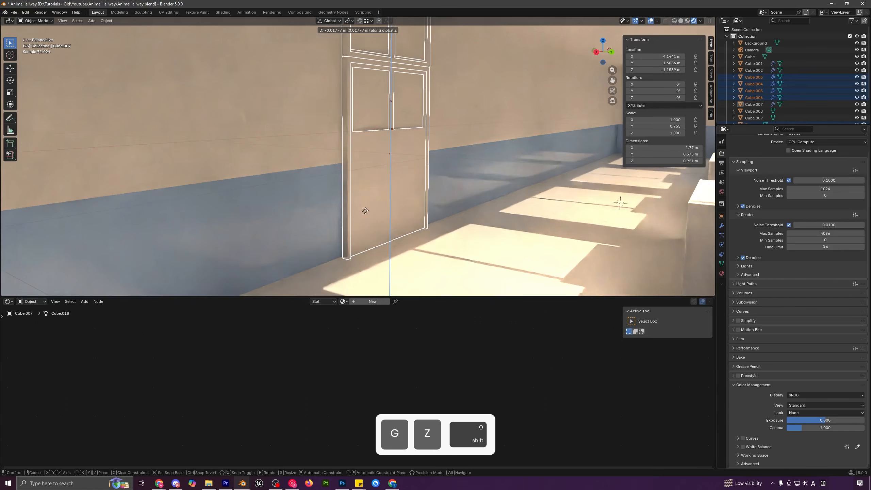
shift+click(365, 210)
key(a)
key(a)
- In camera view, give the door's lower window pane a new material named DoorGlass
scroll(394, 186, down, 4)
middle_drag(388, 176, 406, 176)
key(KP_0)
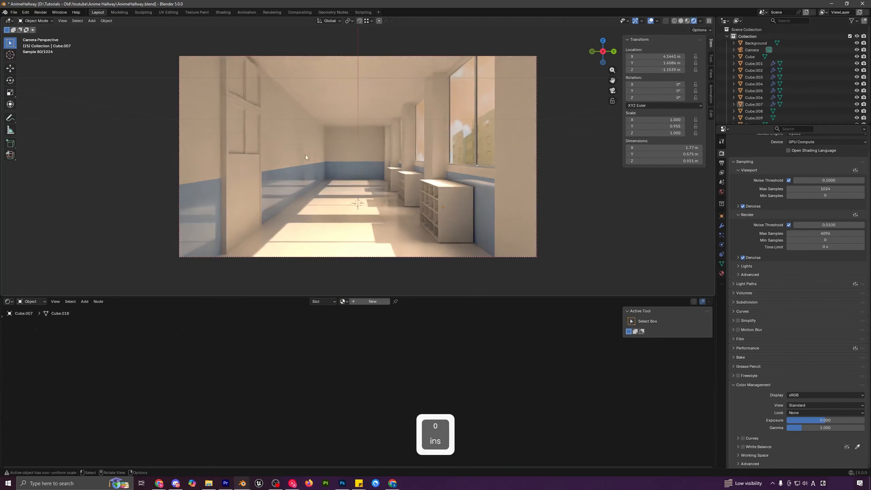
click(253, 126)
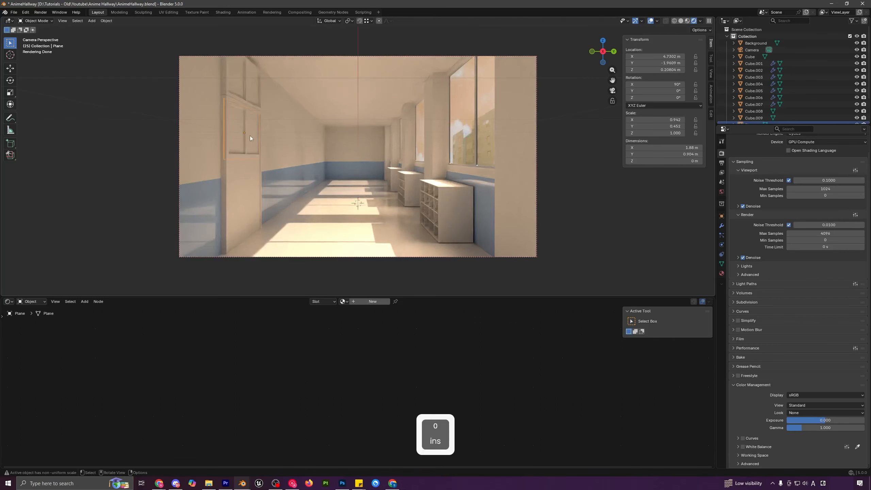
click(374, 301)
double_click(365, 302)
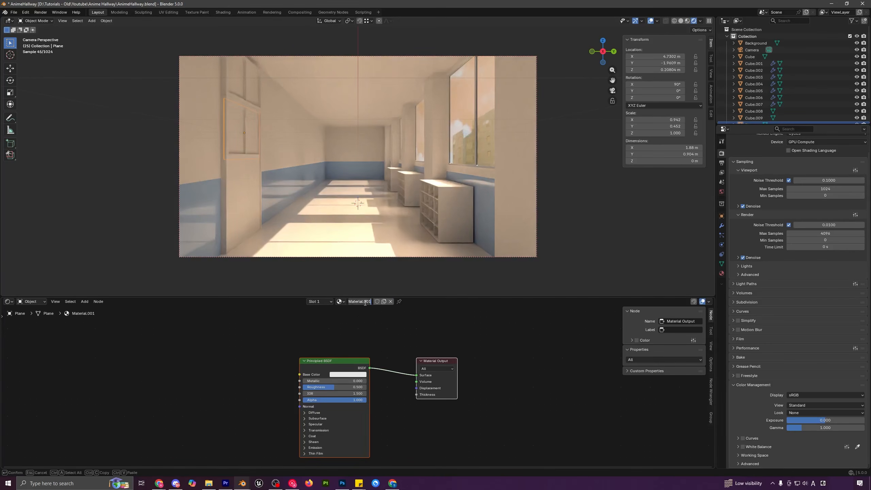
key(shift)
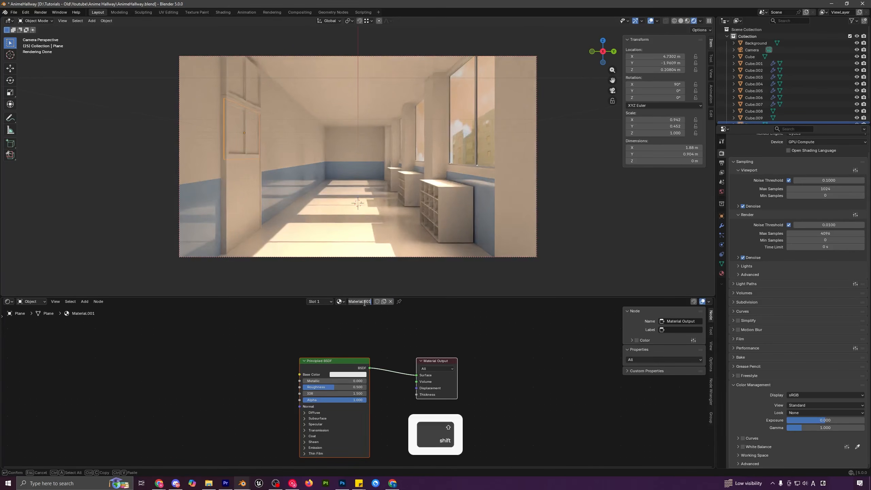
text(DoorGlass)
key(Return)
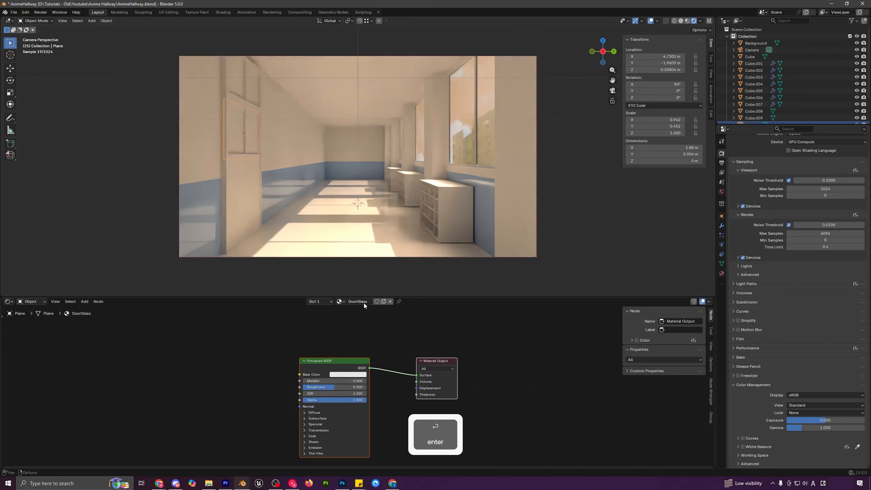
- Replace the DoorGlass material's Principled BSDF with an Add Shader node connected to the Material Output's Surface
drag(328, 364, 281, 356)
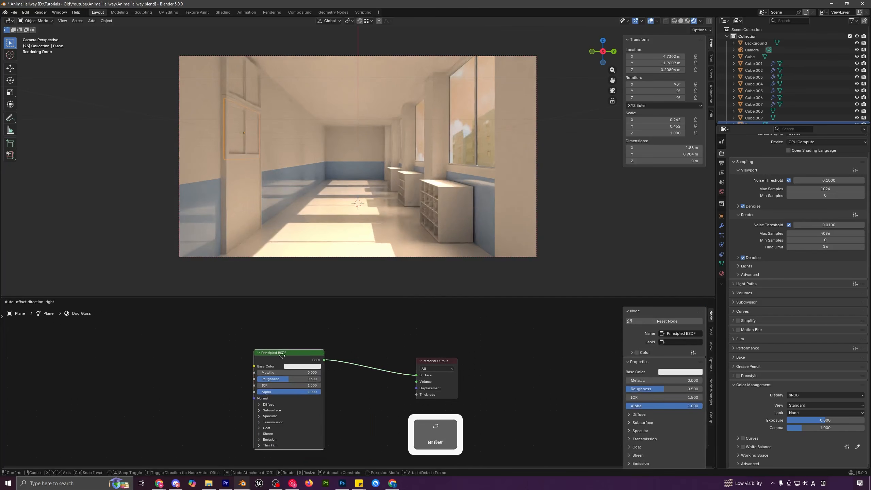
key(Delete)
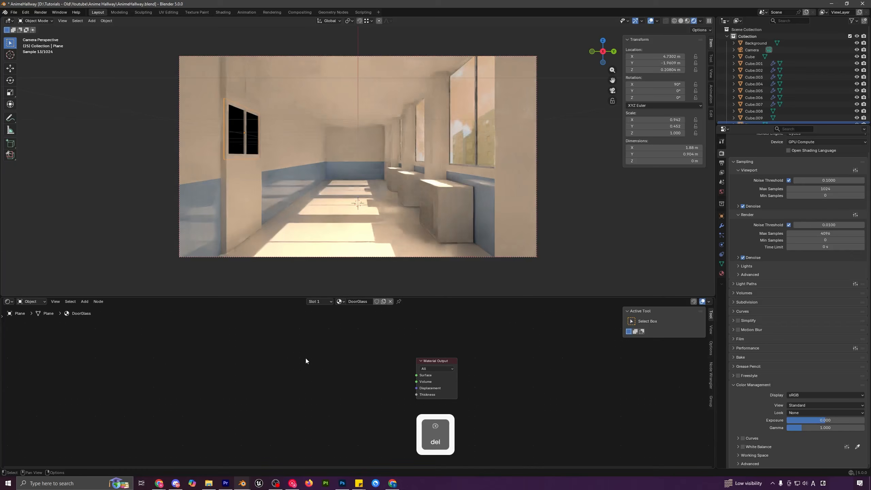
key(shift+a)
click(266, 346)
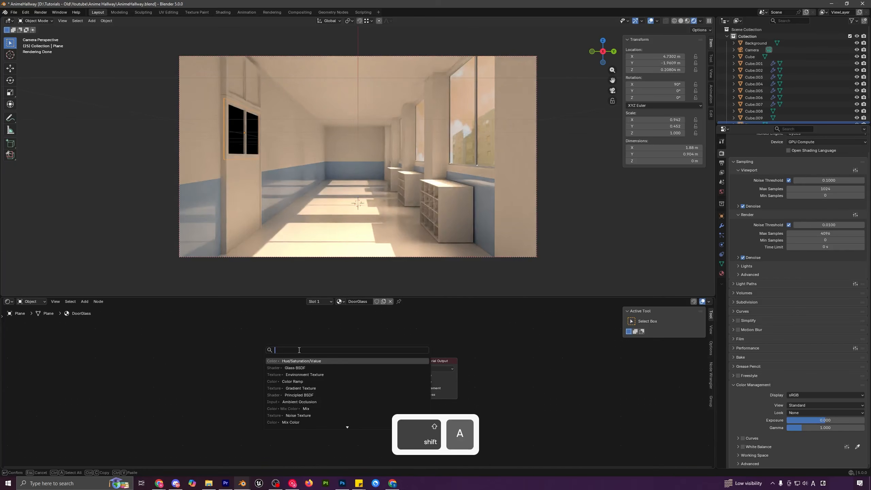
text(add s)
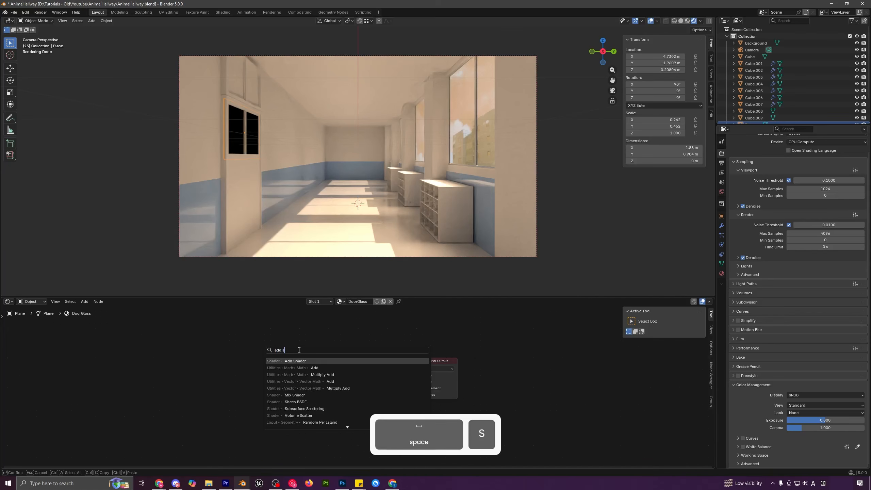
click(309, 360)
click(321, 366)
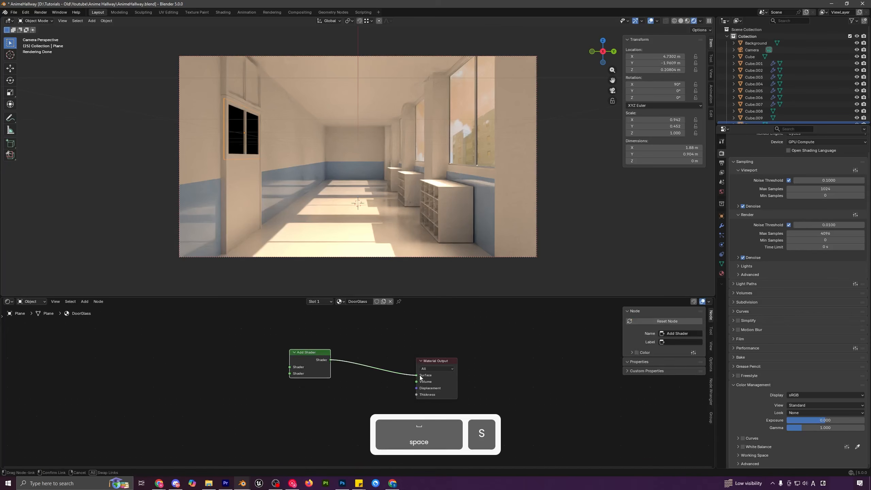
drag(421, 377, 419, 375)
- Add a Translucent BSDF and connect it to the Add Shader's first shader input
key(shift+a)
text(tr)
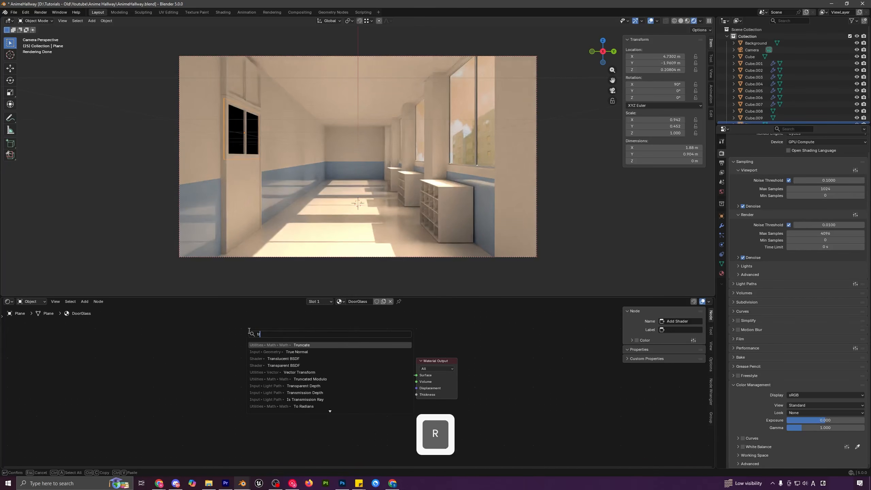
text(a)
click(257, 345)
click(240, 337)
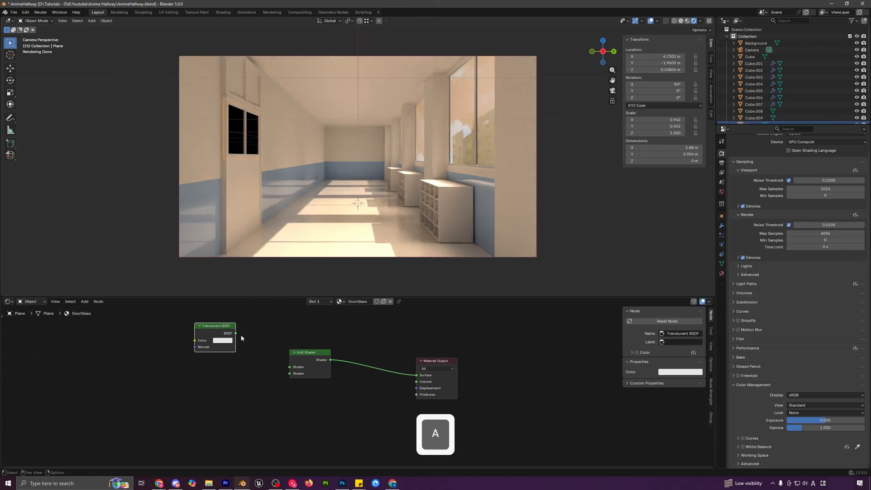
drag(305, 369, 300, 367)
- Add a Glossy BSDF, connect it to the Add Shader's second input, and set its roughness to 0
key(shift+a)
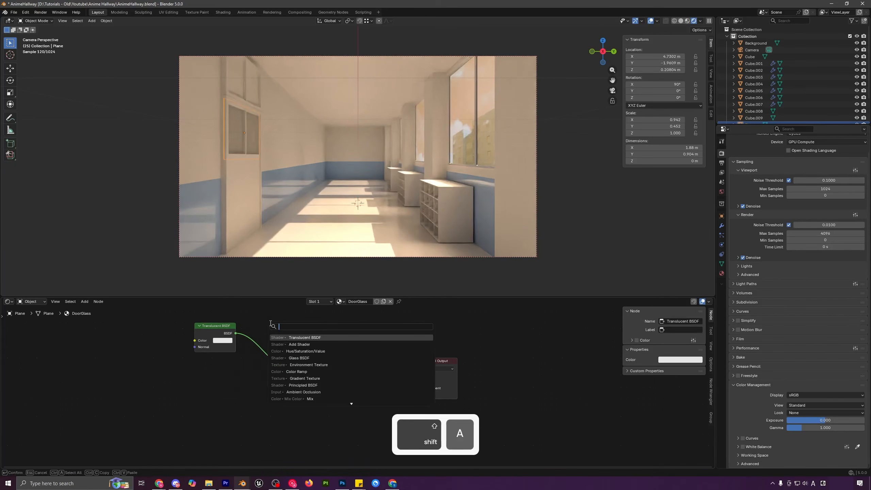
text(glo)
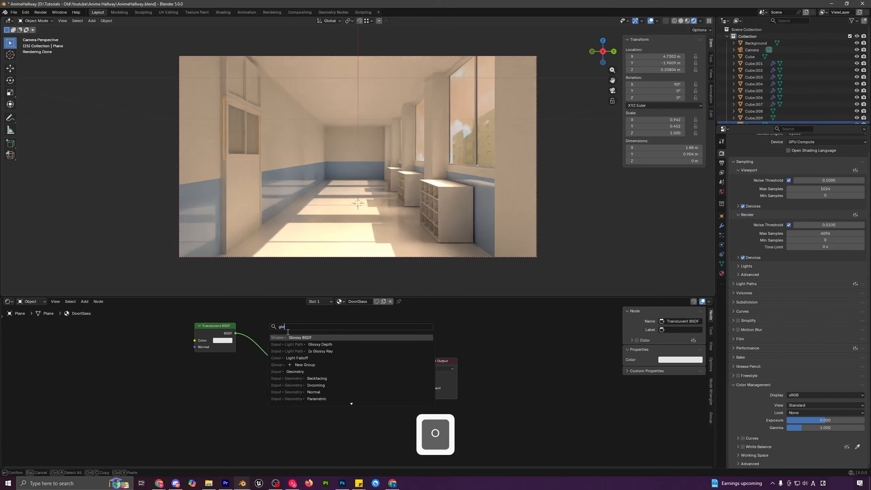
click(298, 337)
click(243, 398)
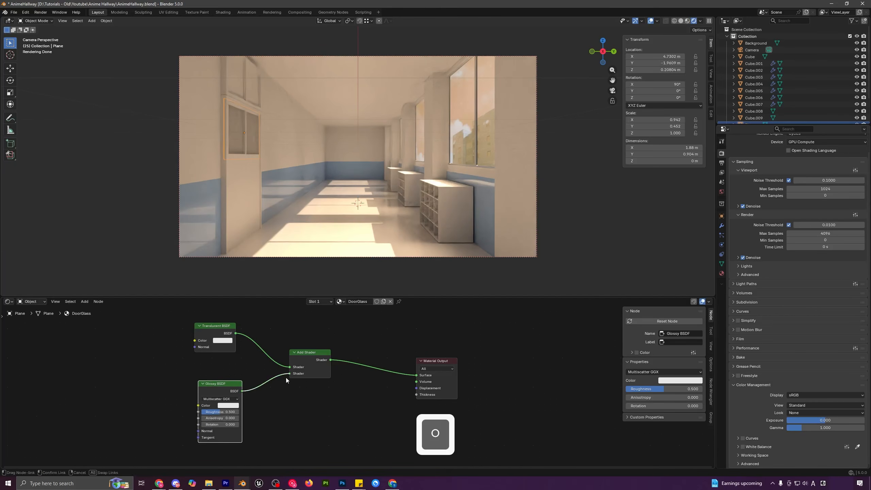
drag(286, 379, 287, 378)
drag(229, 413, 200, 411)
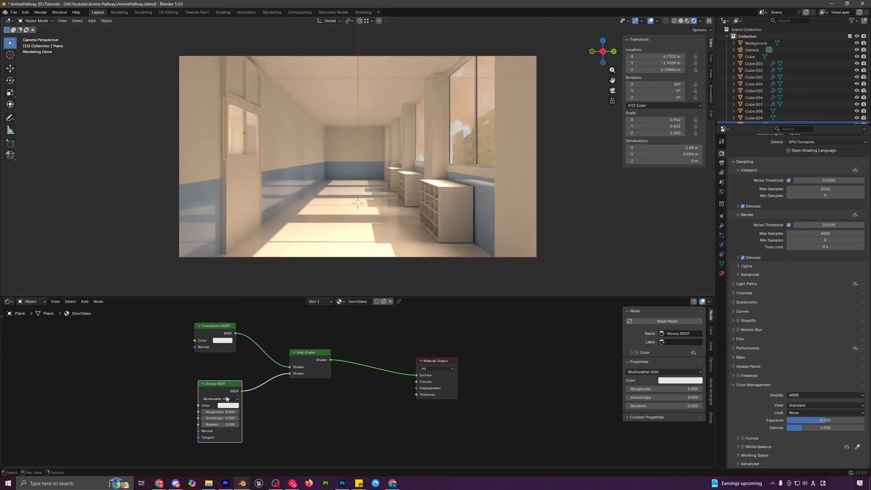
- Tint the Glossy BSDF's color a pale mint green, and deselect the door pane
click(228, 406)
drag(243, 327, 242, 321)
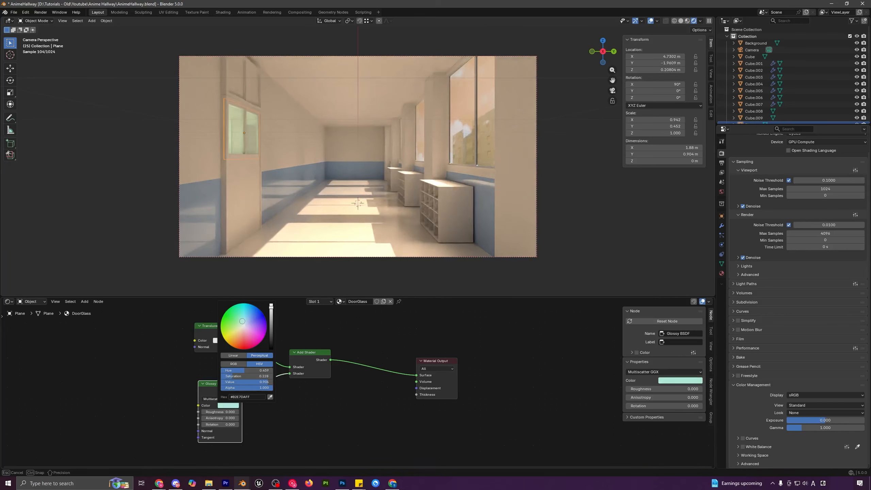
key(a)
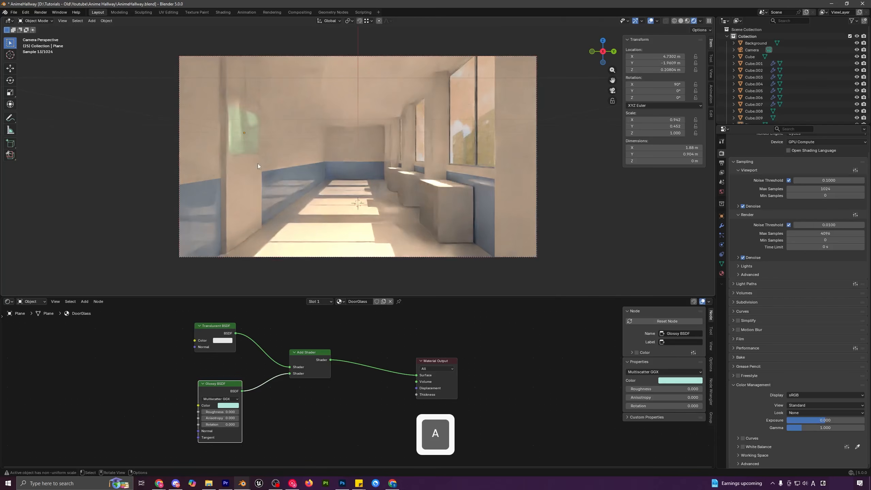
- Assign the existing DoorGlass material to the pane above the door
click(237, 77)
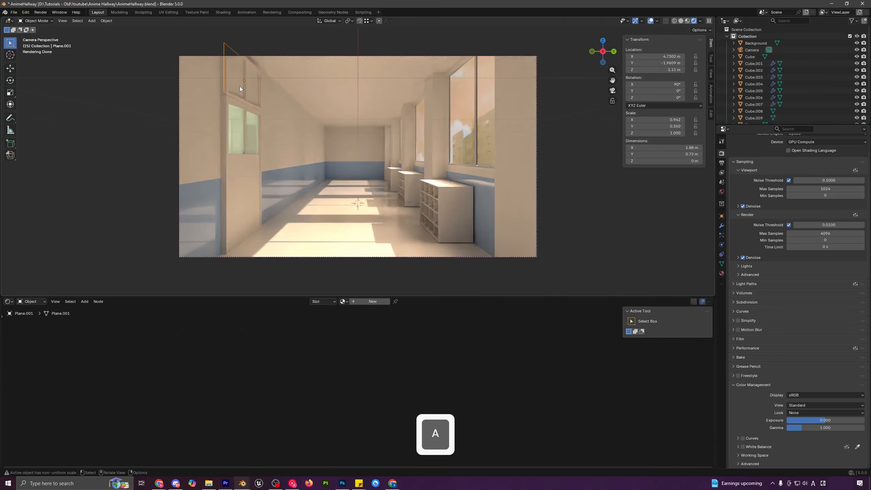
click(343, 302)
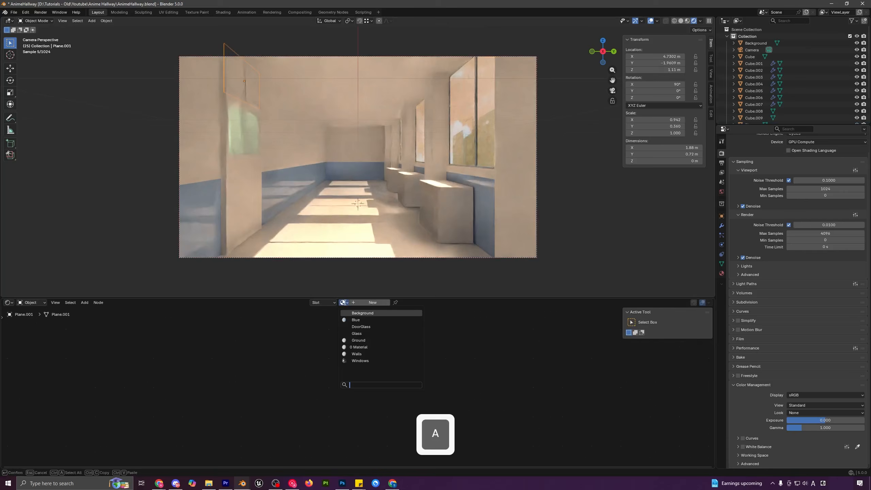
click(364, 327)
- Select the whole door with its glass panes and, in camera view, duplicate it about -5.2 m along X
middle_drag(309, 190, 292, 161)
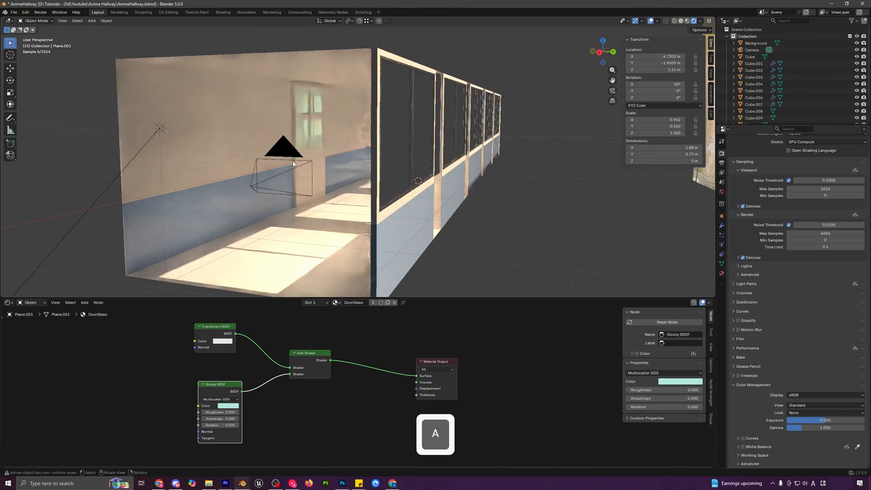
drag(294, 109, 326, 126)
middle_drag(325, 126, 330, 131)
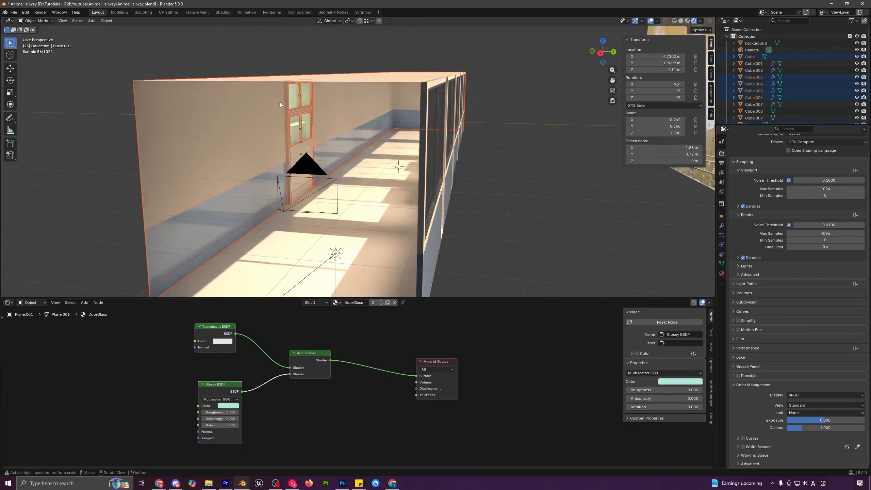
key(ctrl)
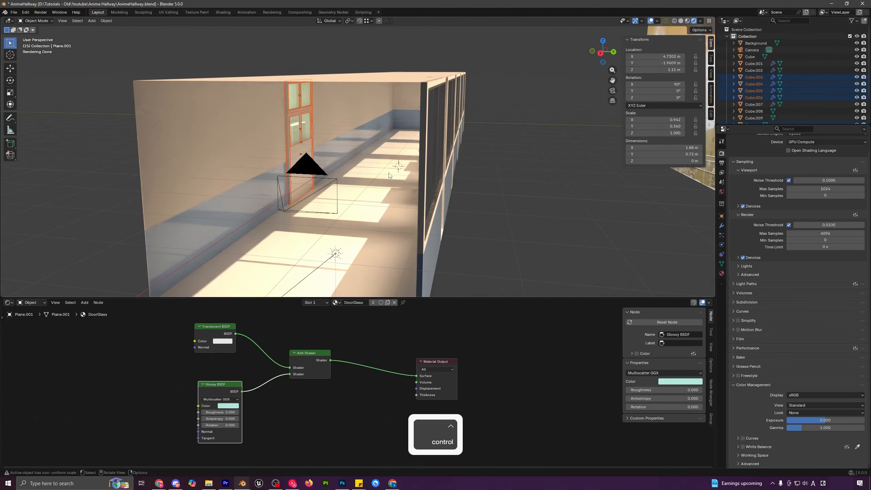
key(KP_0)
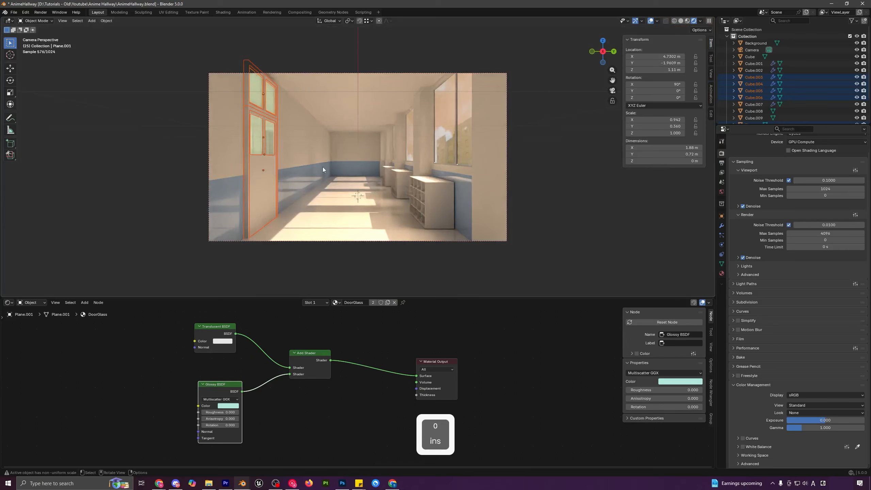
key(shift)
key(shift+d)
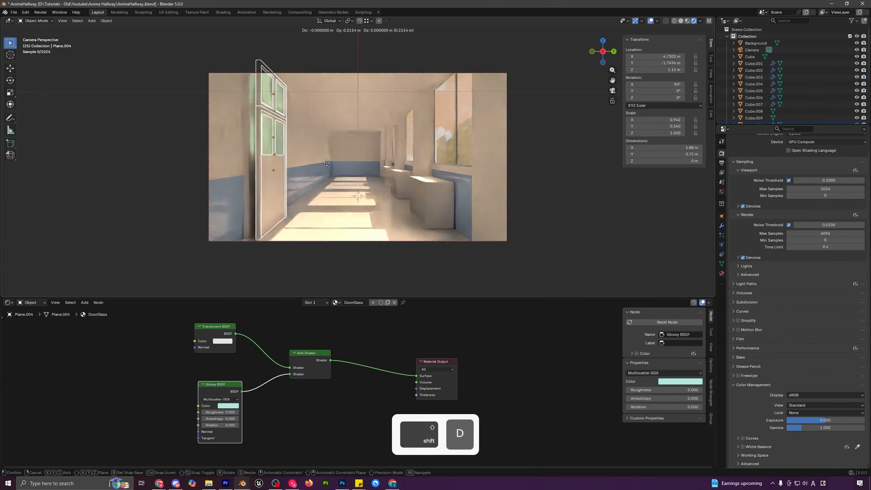
key(x)
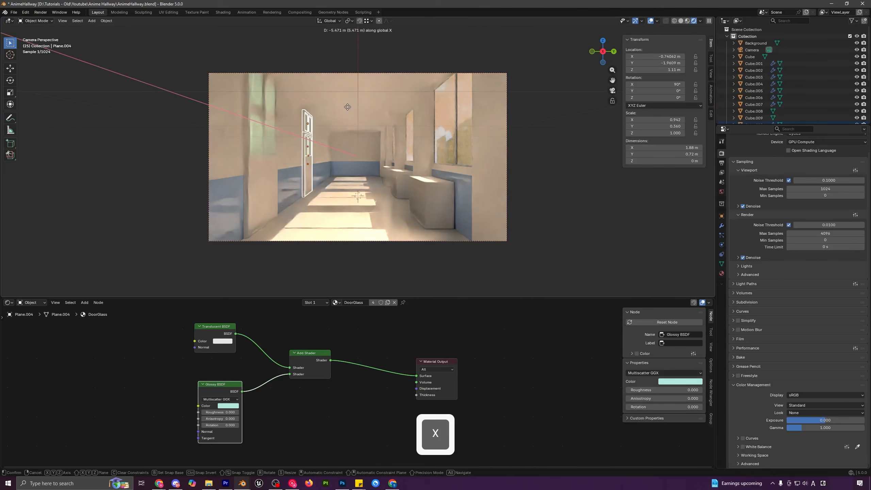
click(345, 115)
- Duplicate the second door farther down the hallway along X, adjust the copy to about X -6.5 m, and deselect everything
key(shift+d)
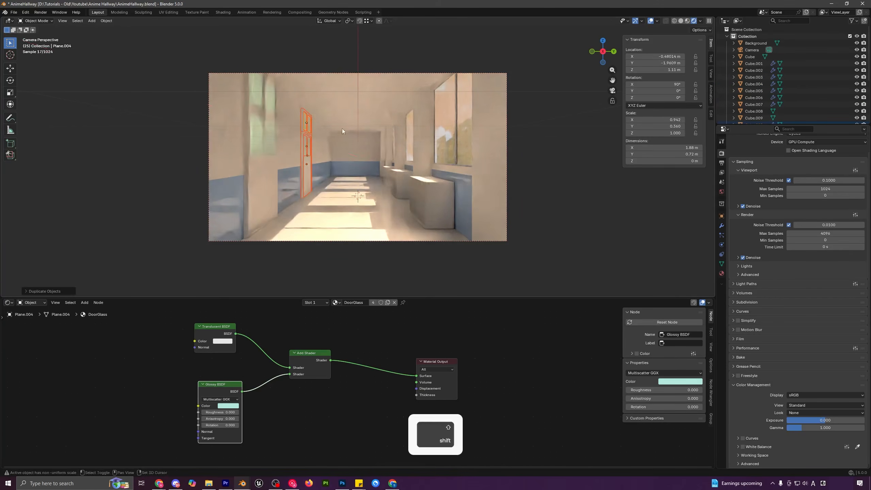
key(x)
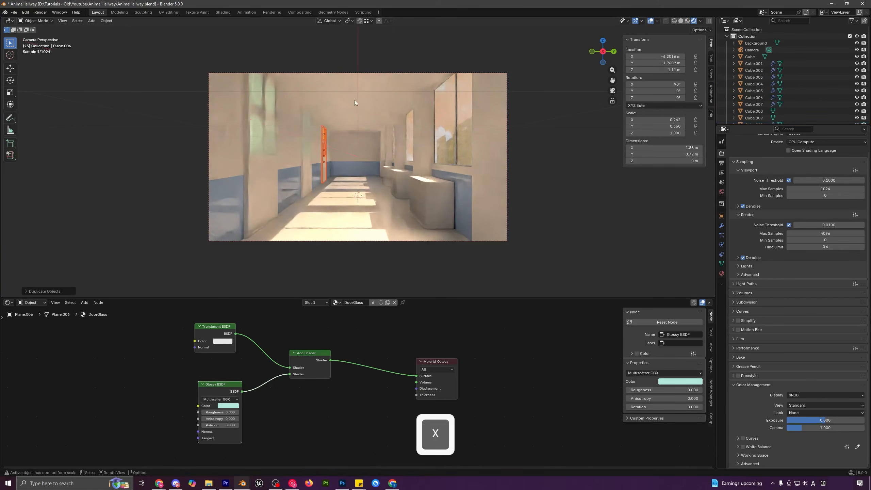
click(349, 145)
key(g)
key(x)
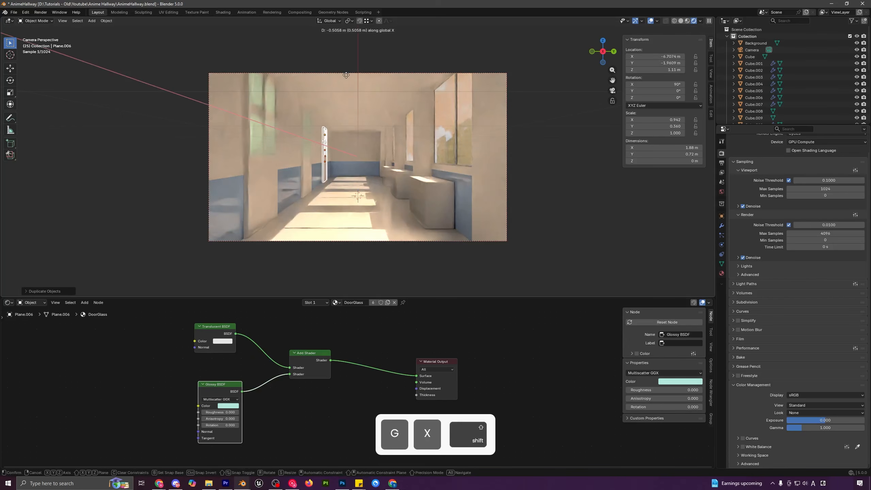
click(345, 103)
key(a)
key(a)
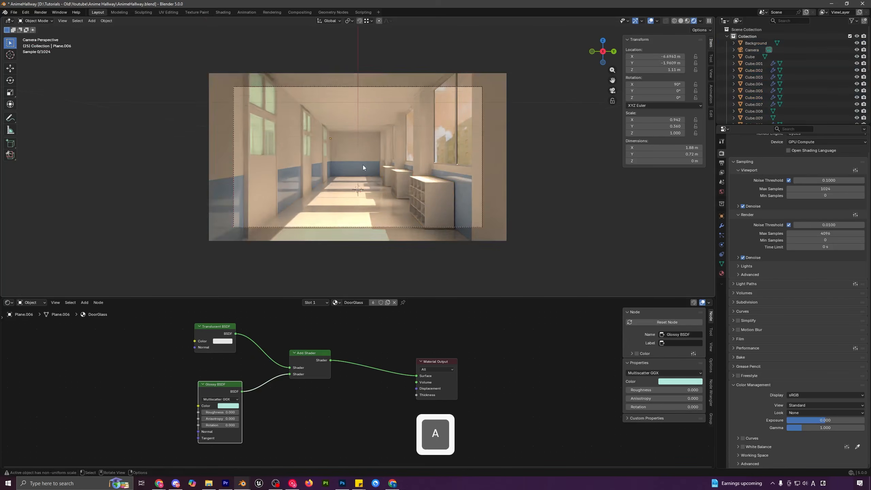
- Select only the farthest door with its glass panes and duplicate it along X to the far end of the hallway
middle_drag(368, 183, 274, 88)
drag(302, 86, 330, 174)
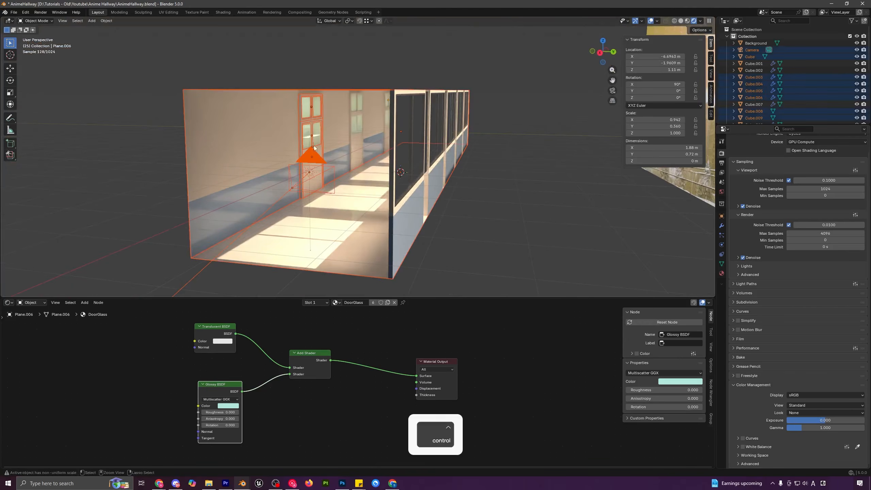
ctrl+drag(416, 153, 417, 153)
scroll(333, 132, up, 5)
key(shift+d)
key(x)
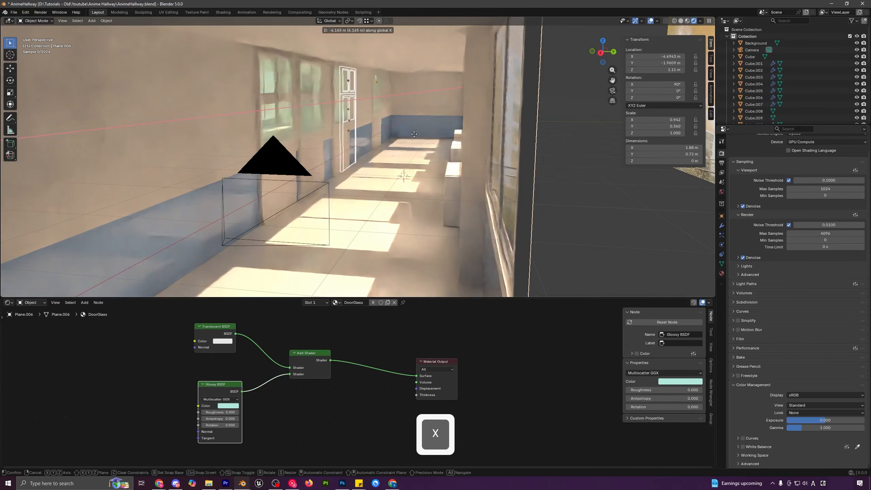
click(448, 129)
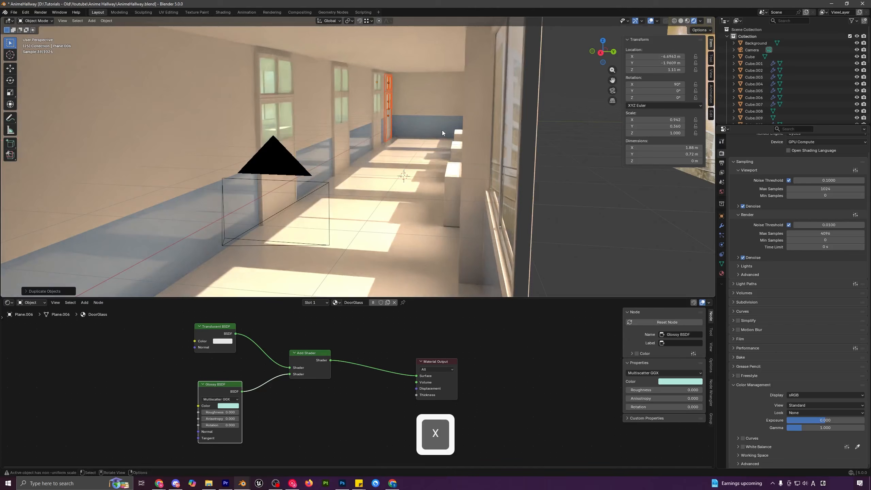
- Rotate the duplicated door -90° about Z and move it along Y toward the middle of the end wall
text(rz-90)
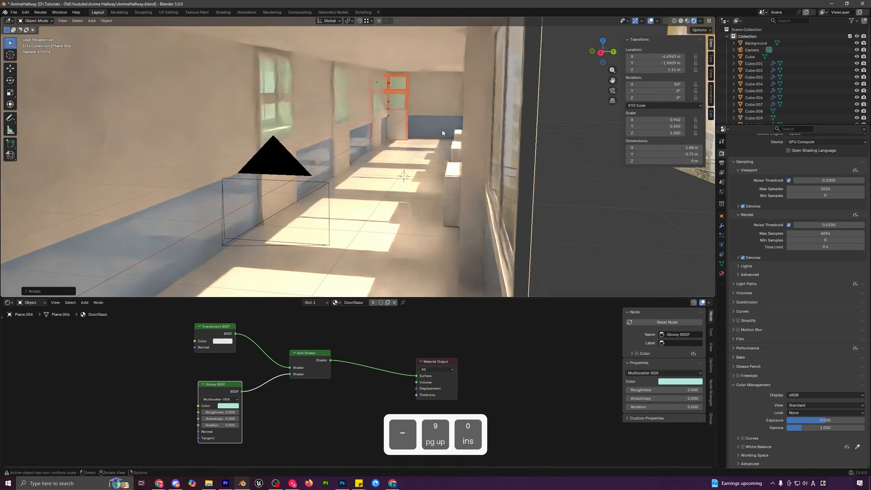
key(Return)
key(g)
key(y)
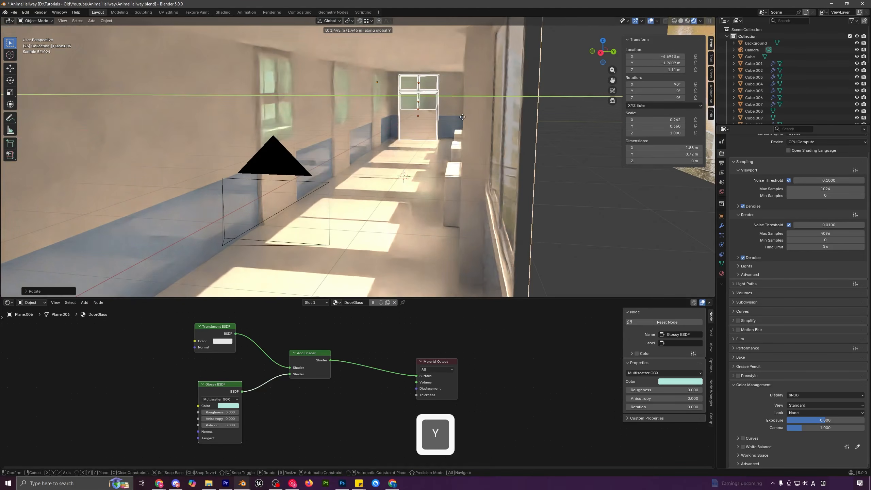
click(407, 55)
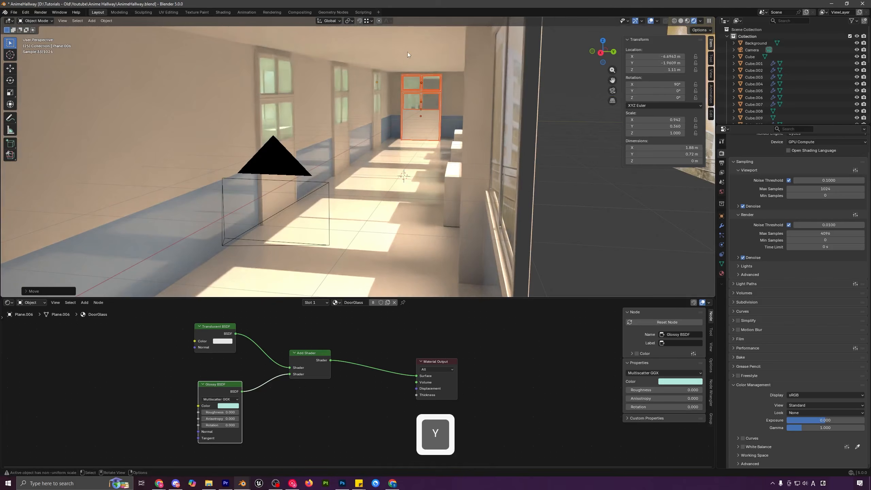
- In camera view, push the door back along X to the end wall and center it along Y
key(KP_0)
key(g)
key(x)
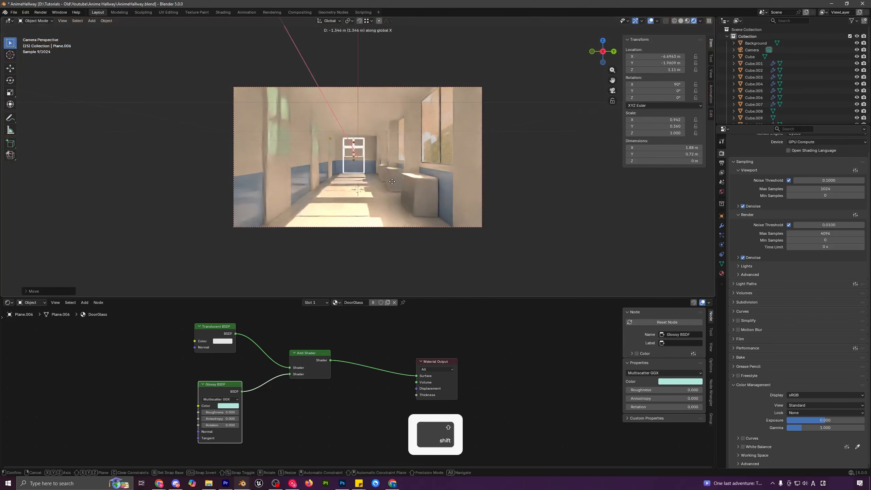
click(388, 162)
scroll(388, 165, up, 9)
key(g)
key(x)
key(y)
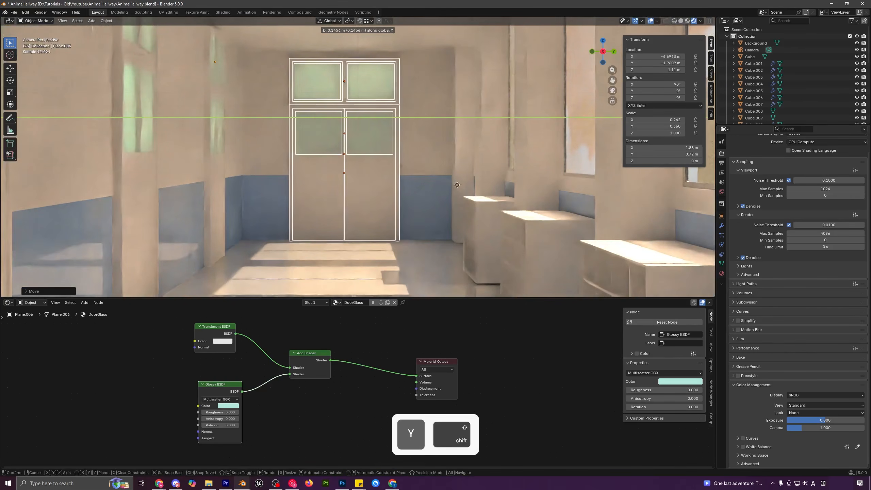
click(394, 168)
- Fine-tune the end door's depth along X against the end wall, deselect everything, and return to camera view
middle_drag(213, 131, 318, 135)
shift+middle_drag(319, 136, 340, 128)
key(g)
key(x)
click(403, 146)
key(a)
key(KP_0)
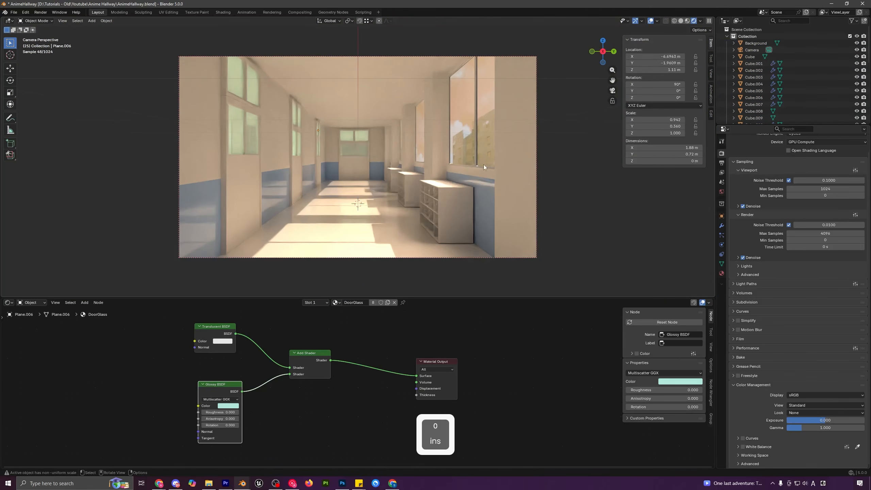
- Select the nearest door's glass pane and lighten the mint color of the DoorGlass material's Glossy BSDF
click(248, 168)
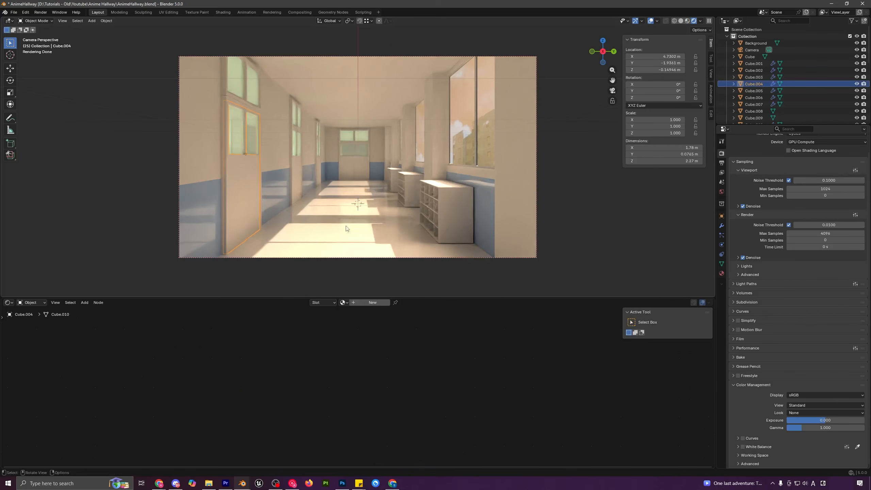
click(239, 130)
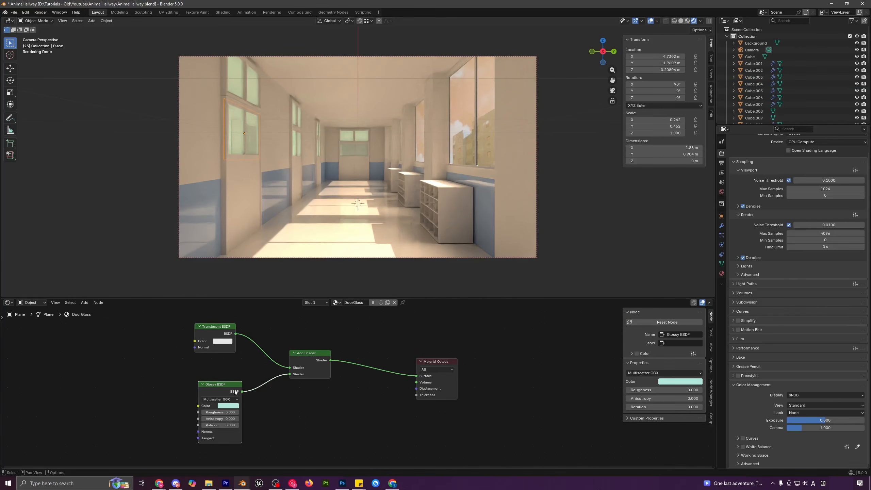
click(234, 406)
drag(248, 377, 246, 377)
- Add a Grease Pencil Scene Line Art object and open its Lineart modifier settings
key(shift+a)
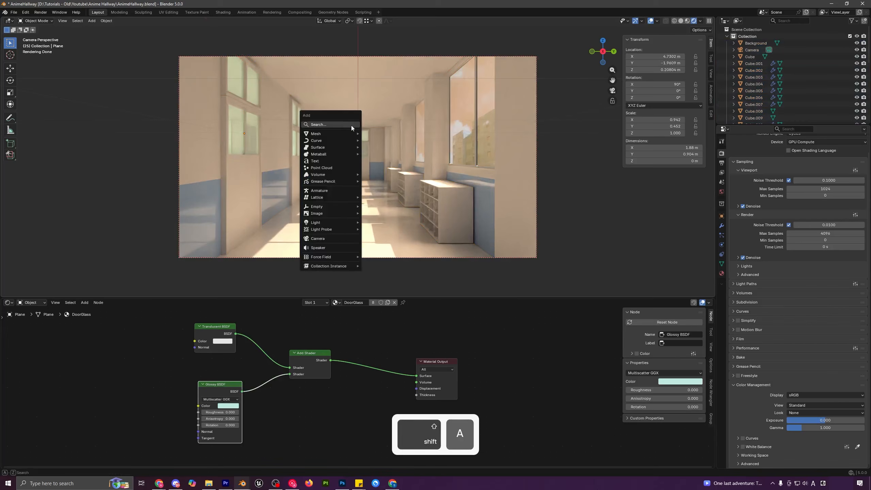
mouse_move(335, 134)
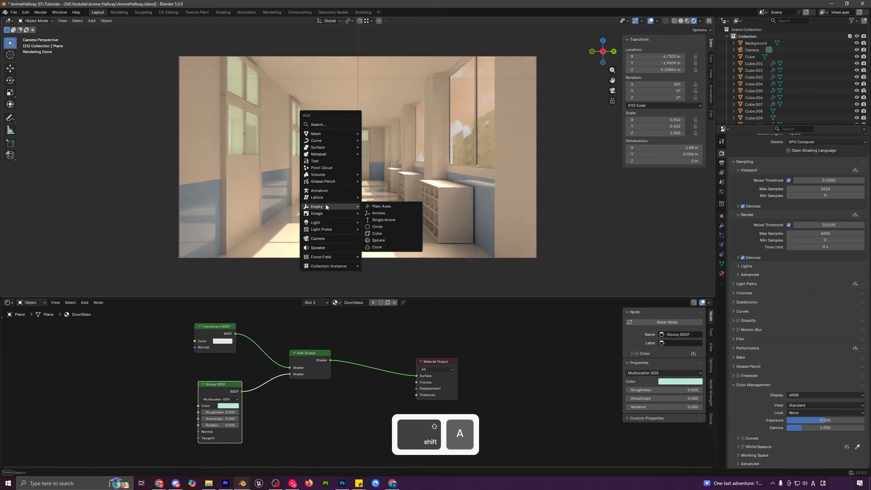
mouse_move(322, 181)
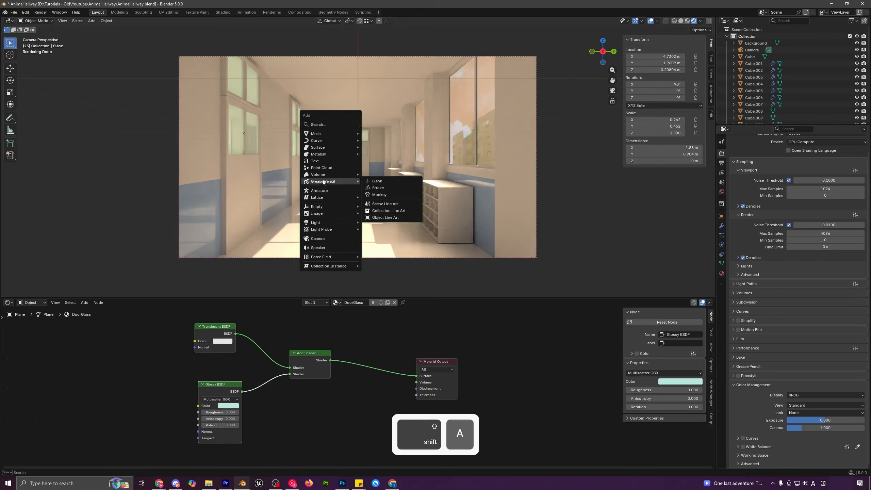
click(386, 207)
key(a)
key(a)
scroll(377, 192, down, 2)
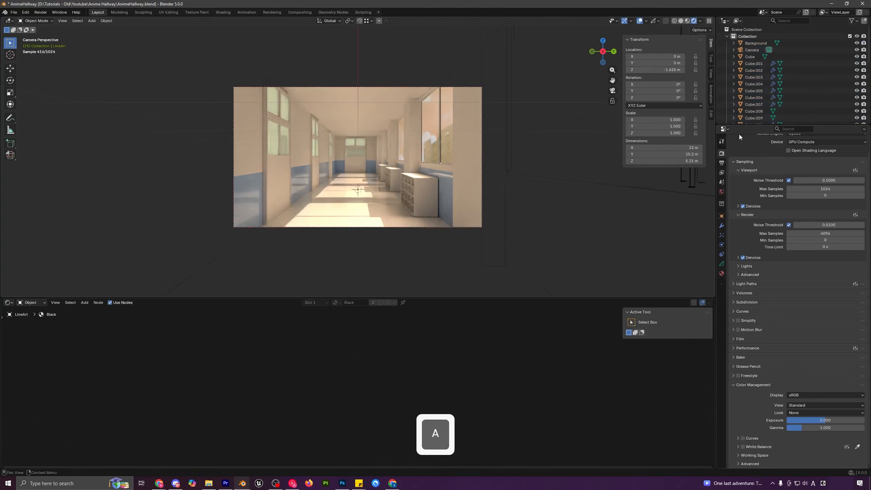
mouse_move(749, 130)
mouse_down()
mouse_move(759, 271)
mouse_move(755, 131)
mouse_up()
key(a)
click(721, 231)
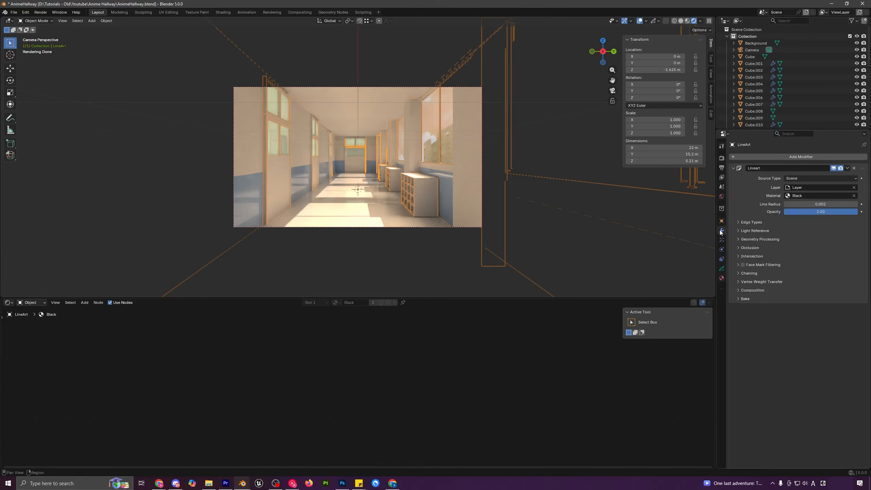
- Set the Lineart modifier's line radius to 0.04 and disable Crease Threshold in its edge types
drag(820, 203, 838, 203)
scroll(585, 238, up, 2)
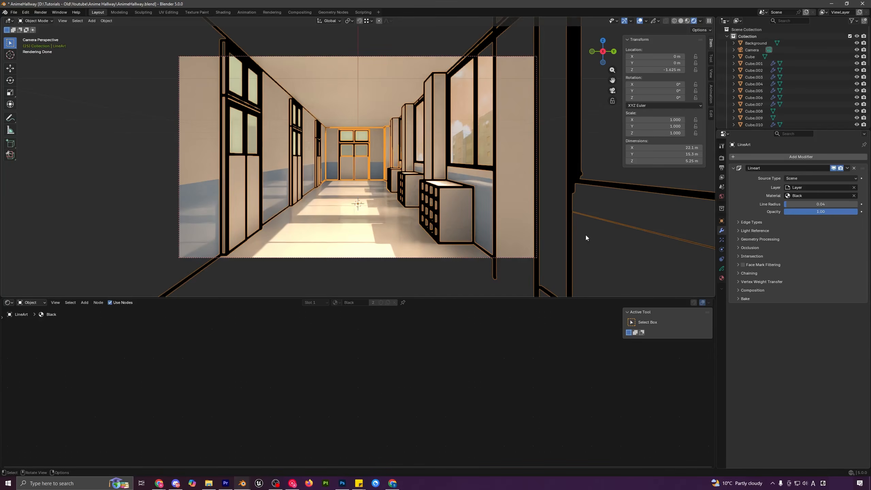
click(742, 221)
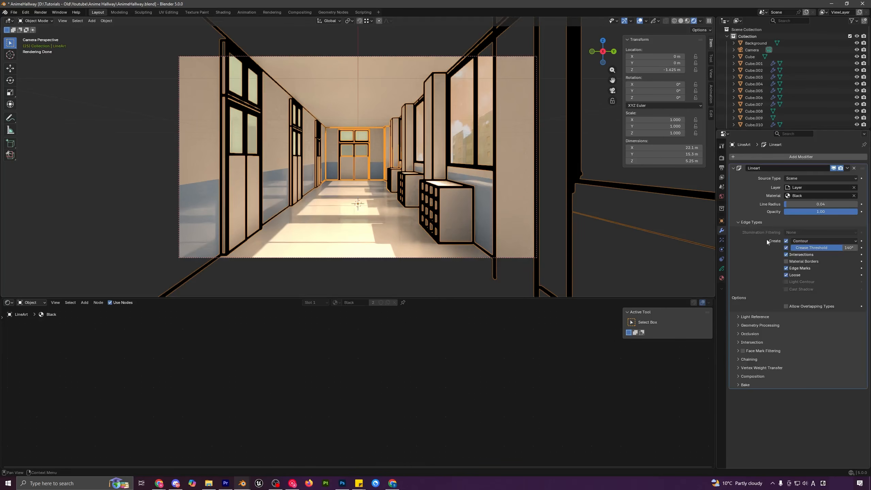
click(786, 248)
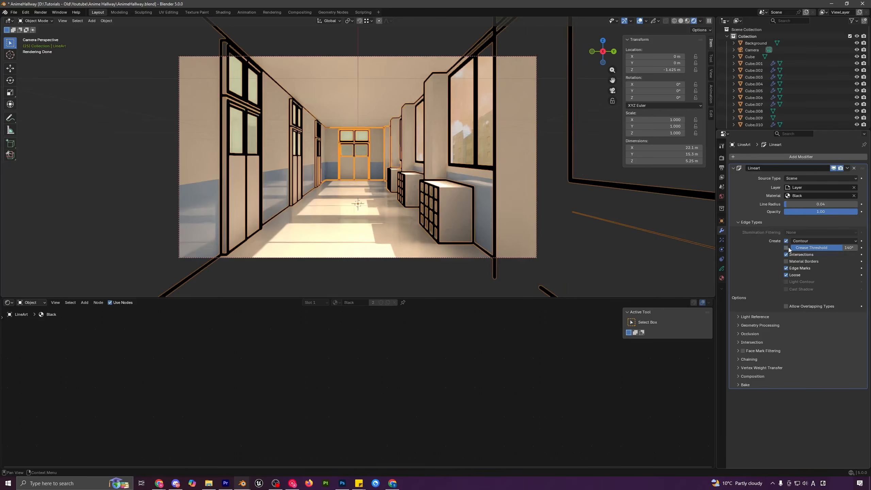
click(741, 223)
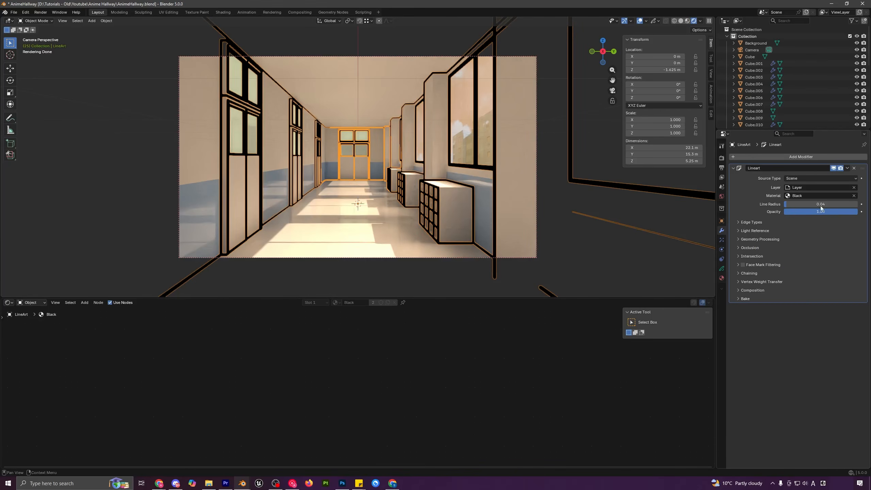
- Thin the Lineart modifier's line radius to 0.01 and deselect the line art
key(ctrl+z)
mouse_move(815, 205)
mouse_down()
mouse_move(799, 204)
mouse_move(807, 205)
mouse_up()
click(786, 205)
text(0.0)
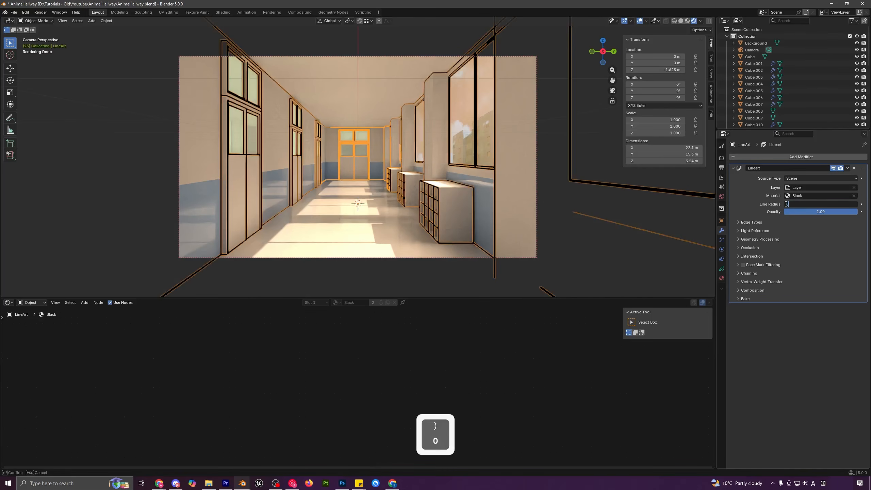
key(Return)
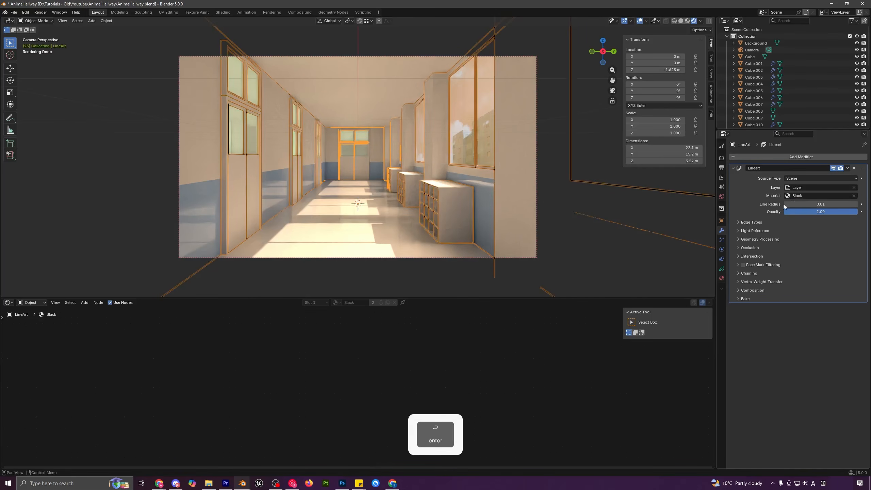
key(a)
key(a)
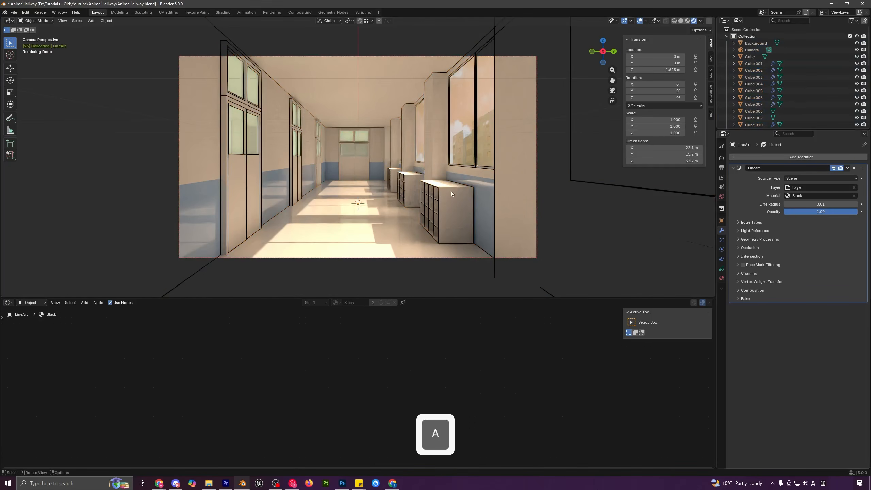
- Set the Cycles render Max Samples to 100
click(722, 158)
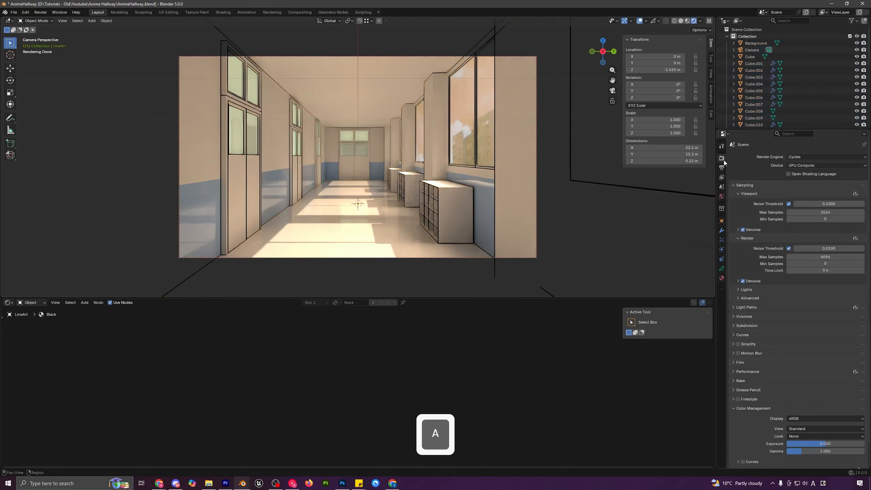
click(822, 258)
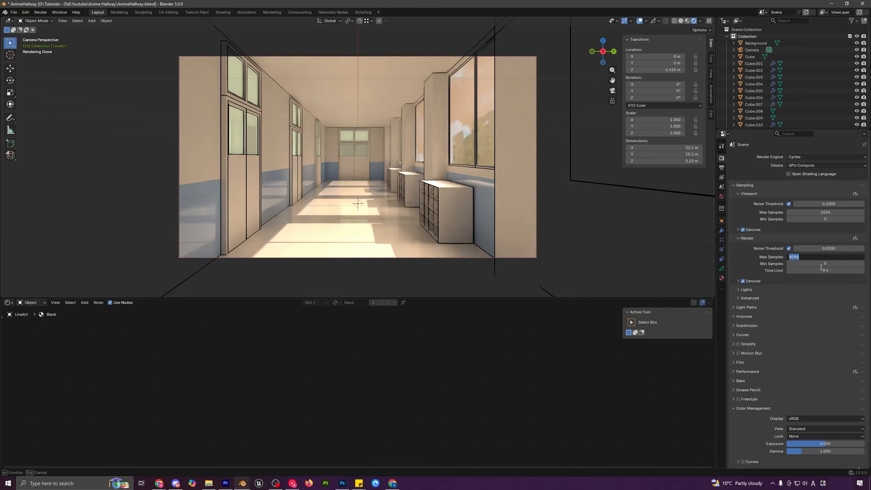
text(100)
key(Return)
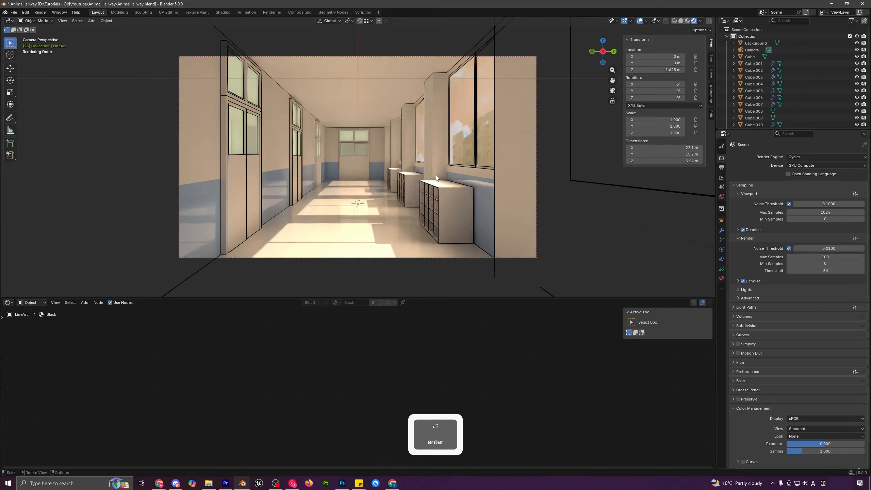
- Render the hallway image, examine the line art in the result, and close the render window
scroll(436, 178, down, 1)
key(F12)
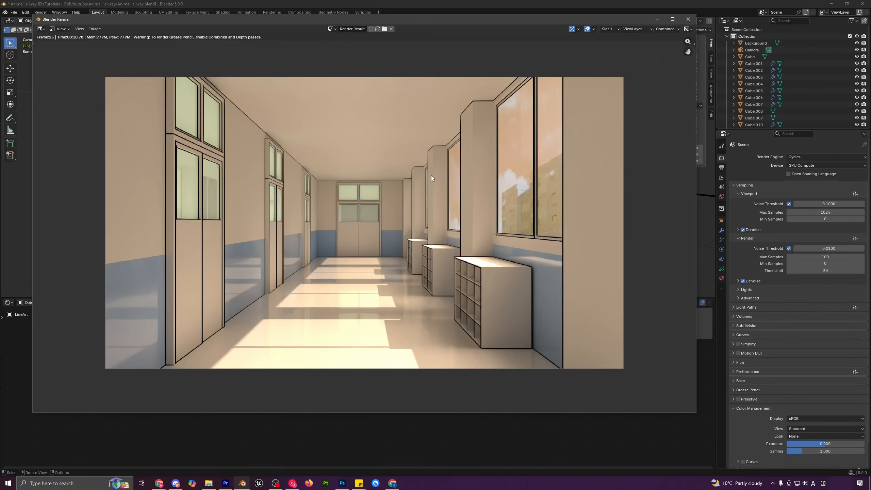
scroll(399, 223, down, 1)
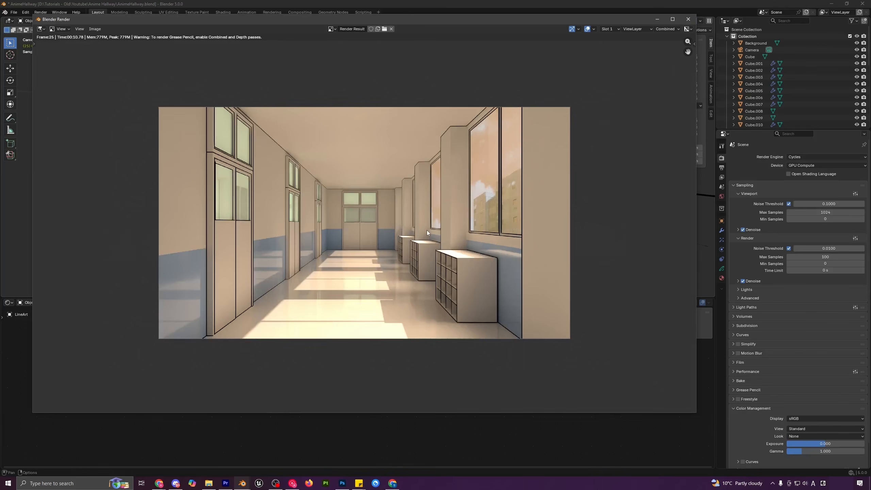
scroll(426, 230, up, 1)
scroll(415, 231, down, 1)
click(688, 19)
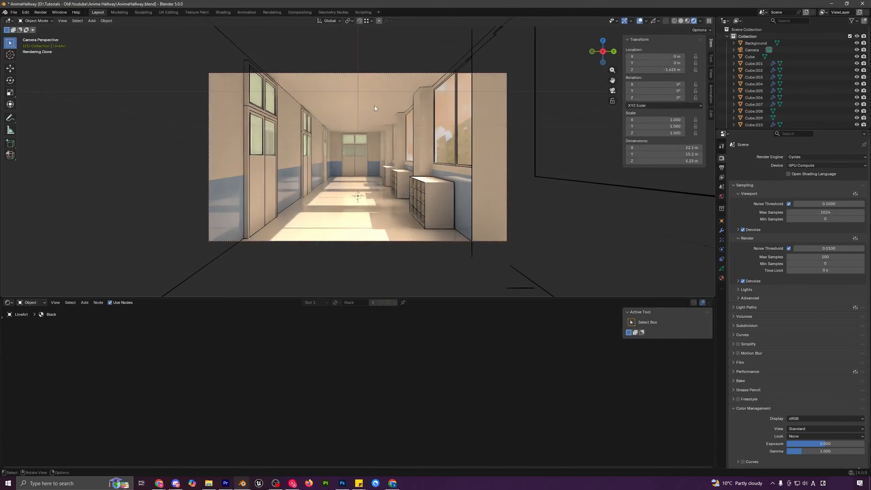
- Enlarge the Outliner, select the LineArt object, and turn off its Lineart modifier's viewport display
scroll(379, 115, up, 1)
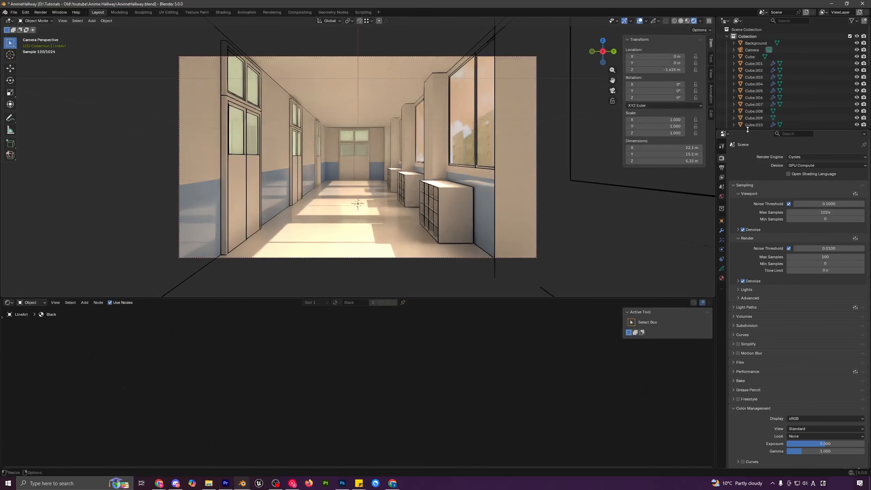
drag(747, 129, 751, 213)
click(753, 207)
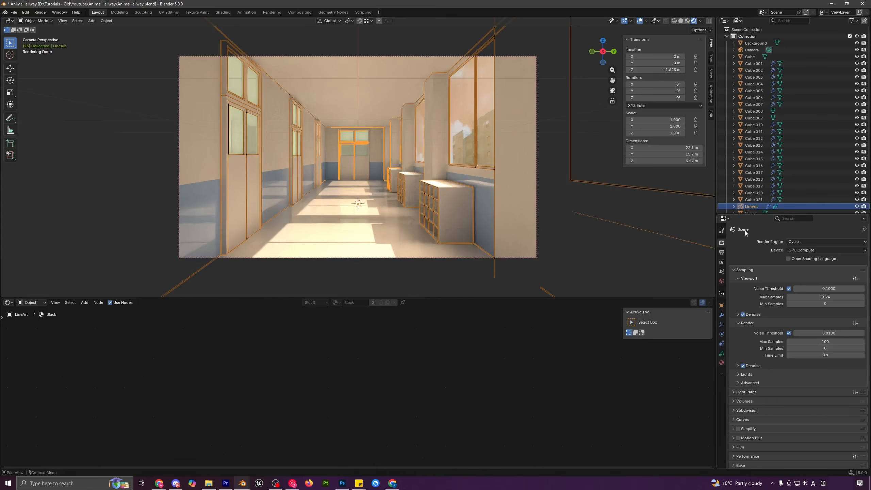
click(722, 315)
click(833, 253)
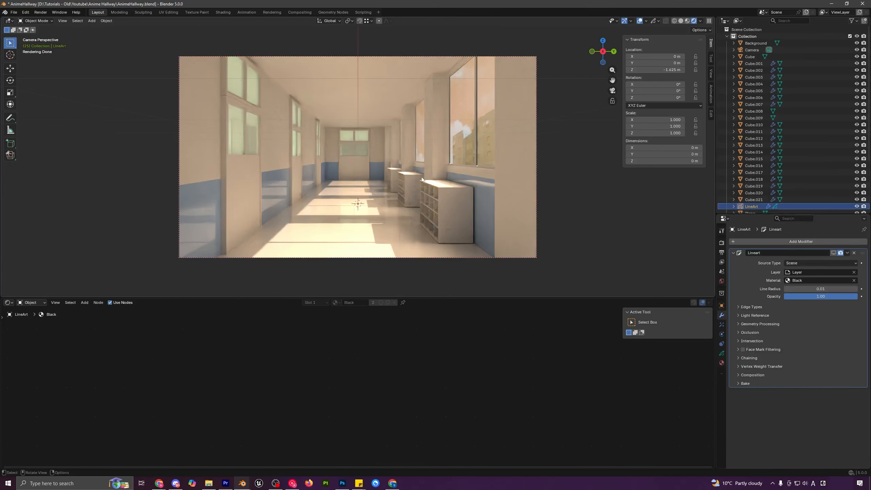
- Select the hallway ceiling and give it a new material named Ceiling
shift+middle_drag(433, 160, 441, 160)
shift+middle_drag(429, 201, 474, 213)
click(384, 97)
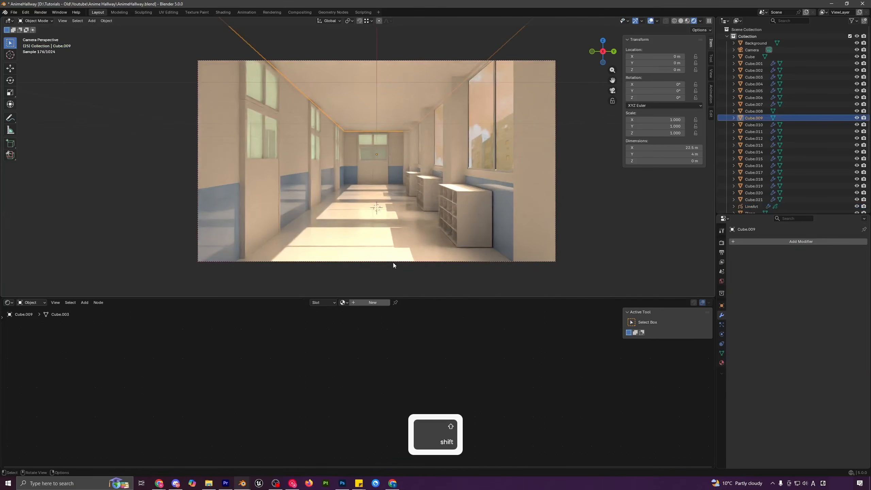
click(372, 302)
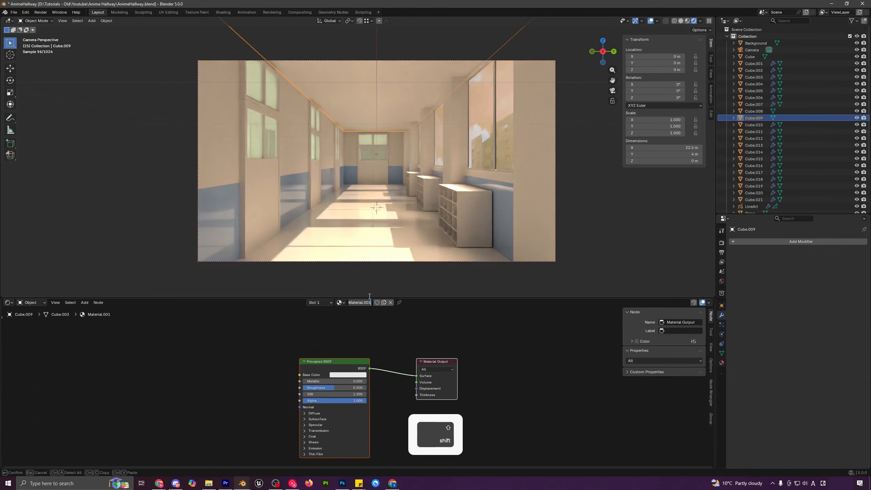
double_click(364, 302)
text(Ceiling)
key(Return)
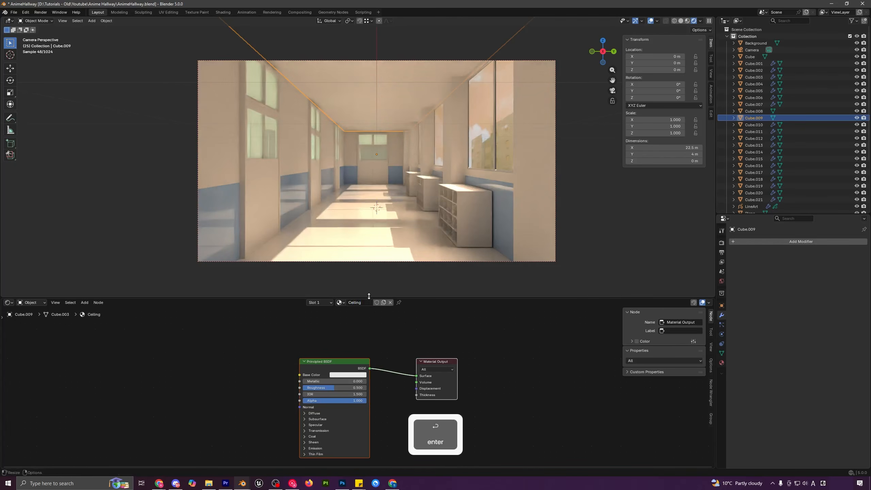
- Add a Brick Texture node to the Ceiling material and connect its Color output to the Principled BSDF's Base Color
key(shift+a)
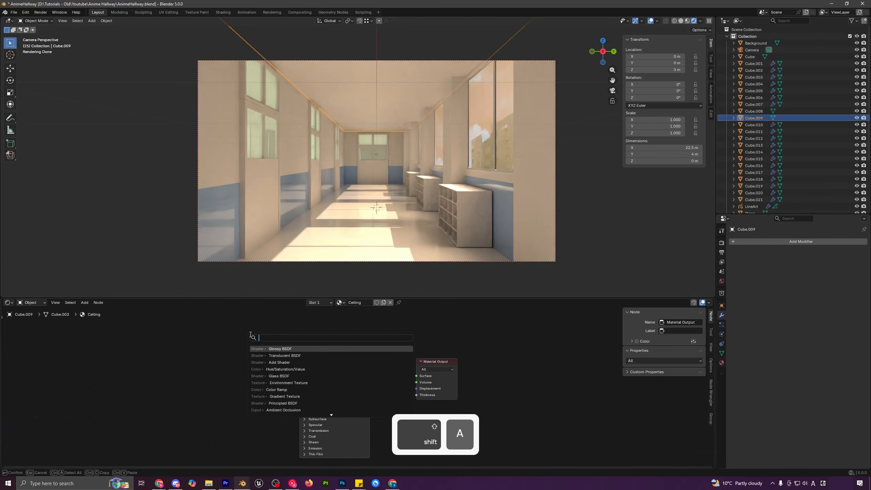
text(bri)
click(261, 349)
click(163, 349)
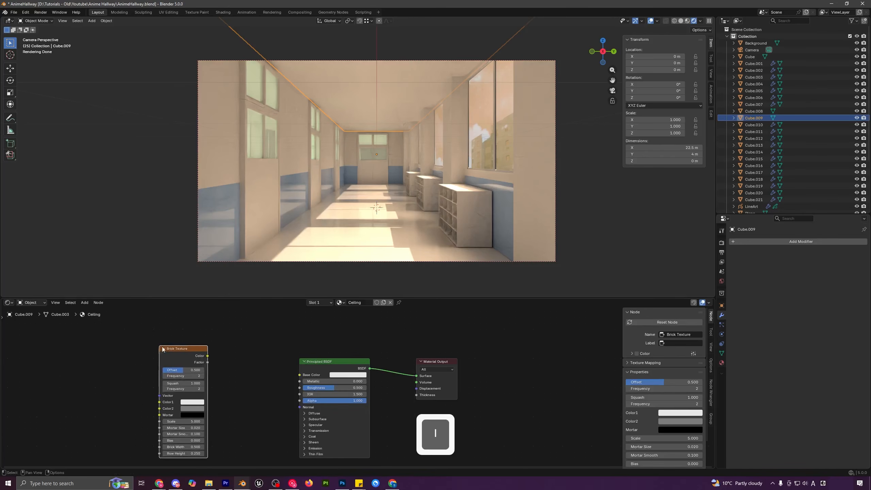
drag(208, 355, 294, 377)
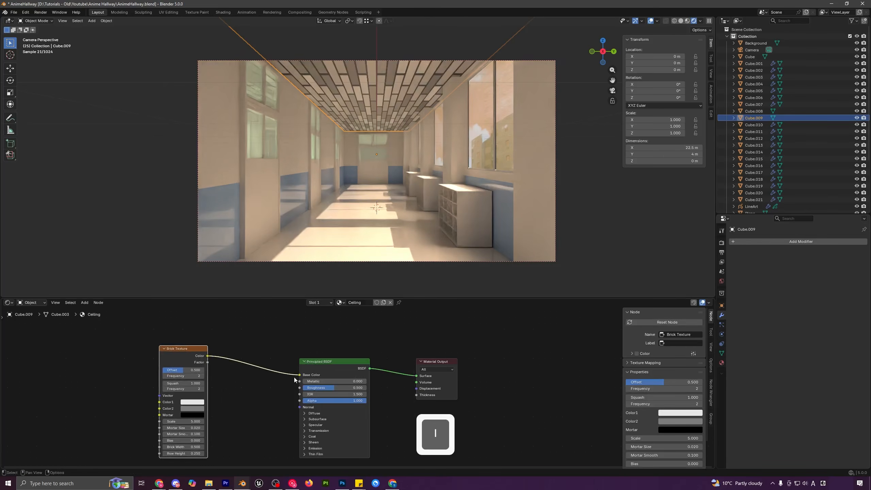
middle_drag(232, 398, 260, 380)
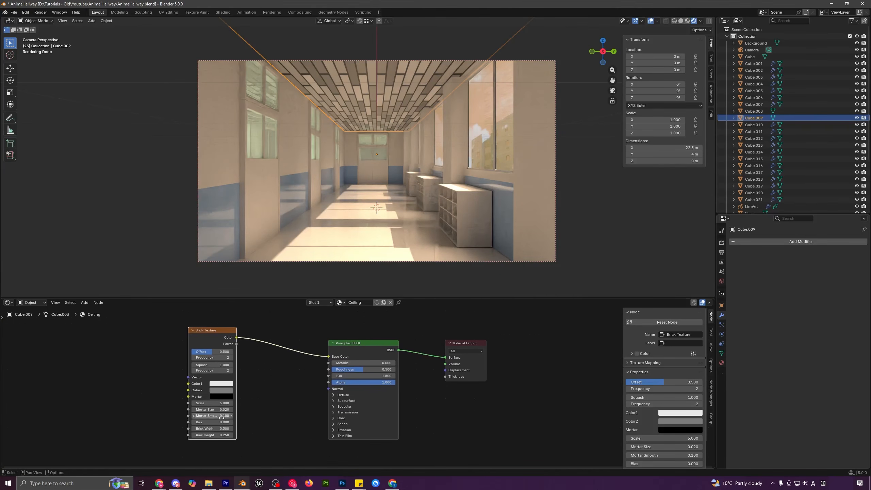
- Set the brick texture's Brick Width to 0.25 and lower its Scale to about 2.59
click(215, 428)
text(0)
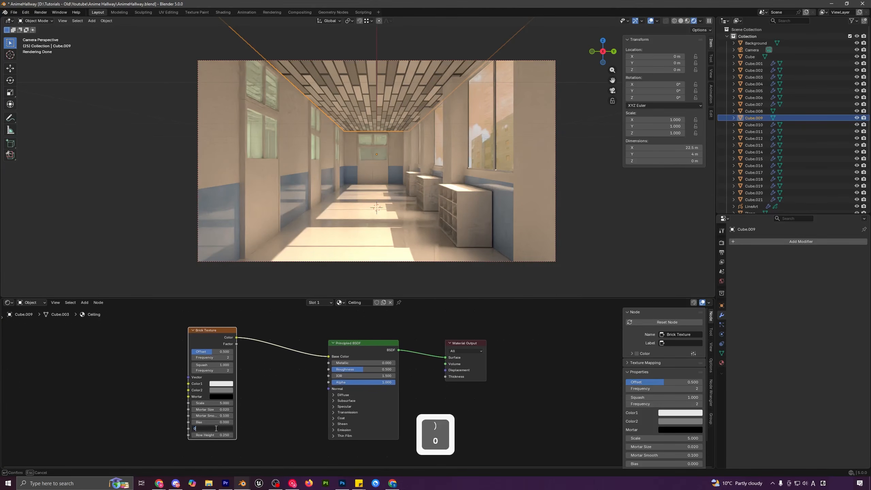
text(.25)
key(Return)
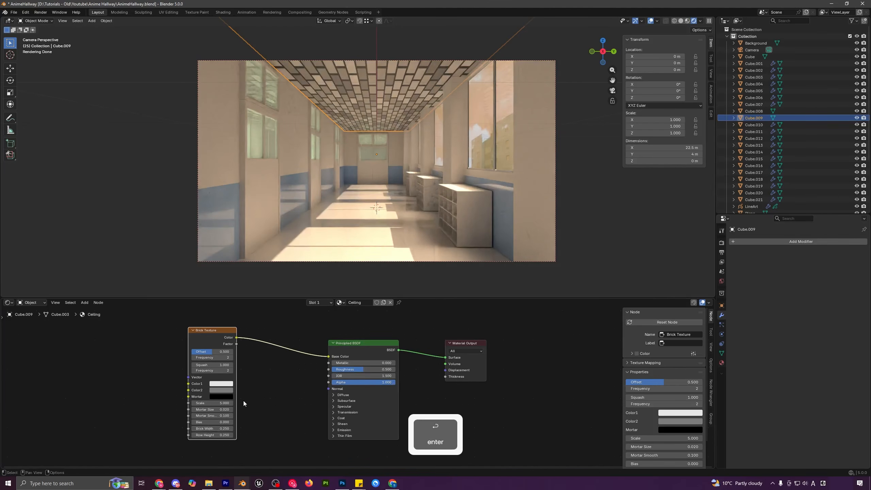
mouse_move(221, 403)
shift+mouse_down()
mouse_move(172, 403)
mouse_move(222, 403)
mouse_move(213, 403)
mouse_move(218, 408)
shift+mouse_up()
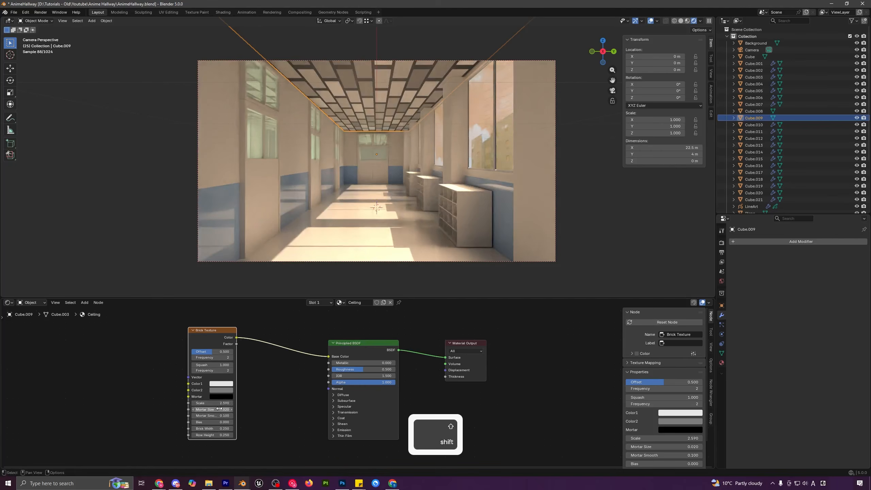
- Reduce the brick texture's Mortar Size to 0.001 and deselect everything in the viewport
click(219, 409)
text(0)
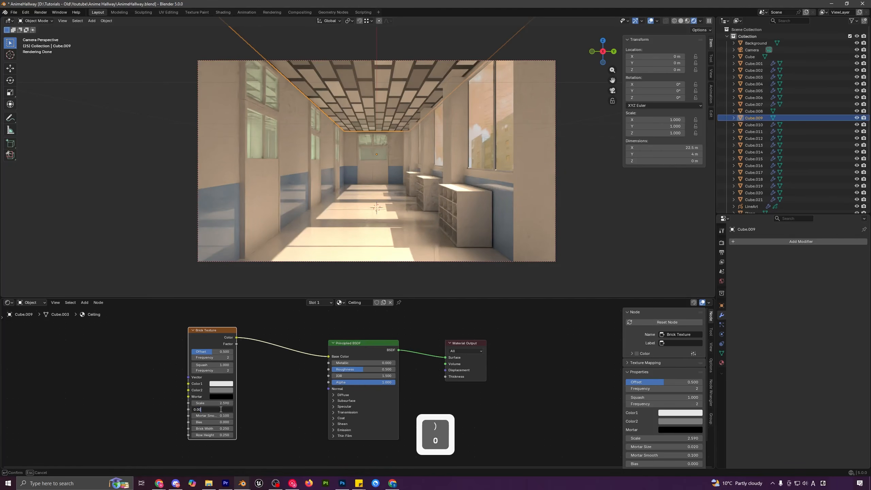
key(Return)
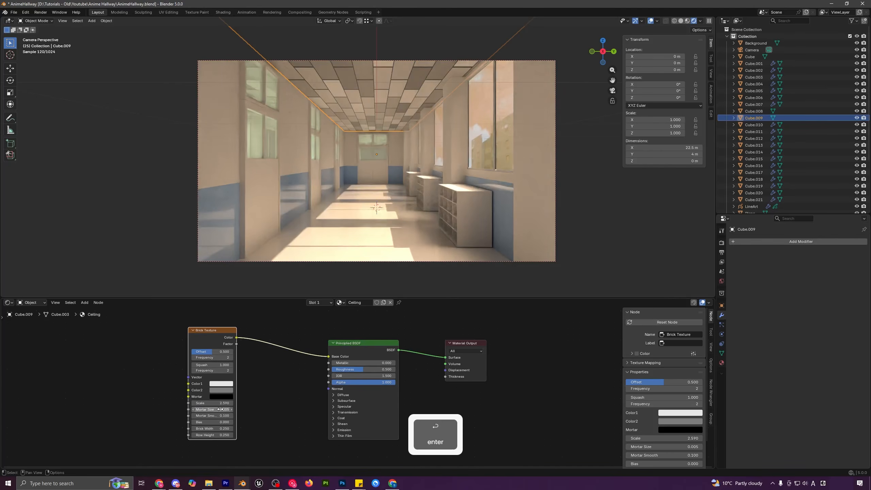
click(219, 409)
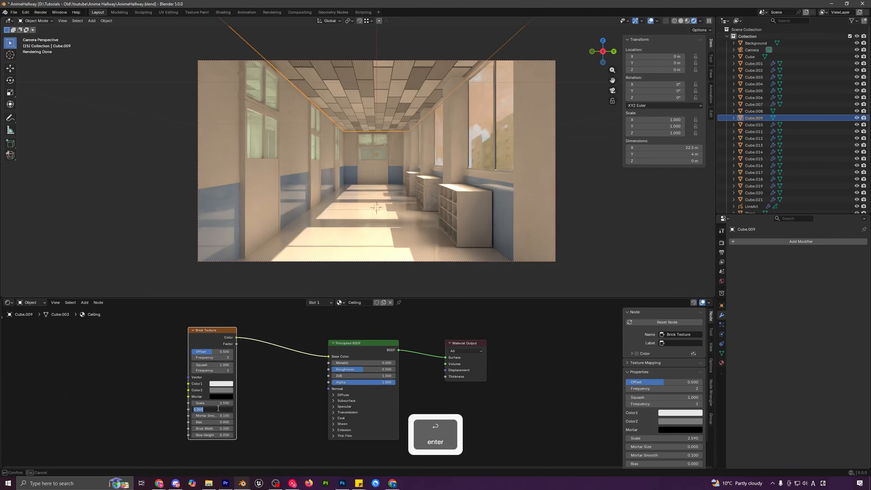
text(0.00)
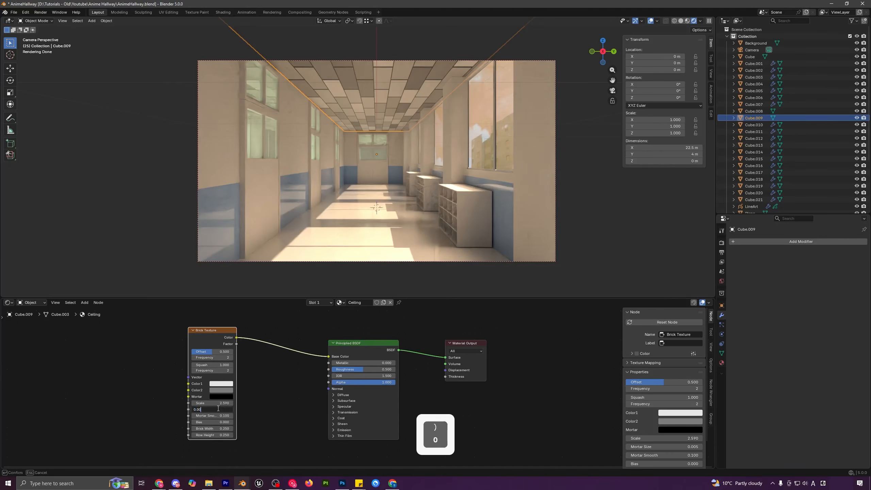
text(1)
key(Return)
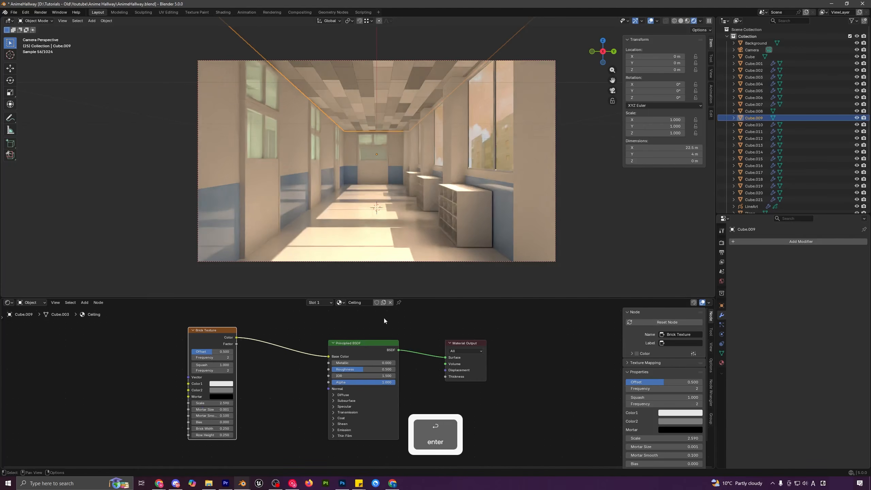
key(a)
key(a)
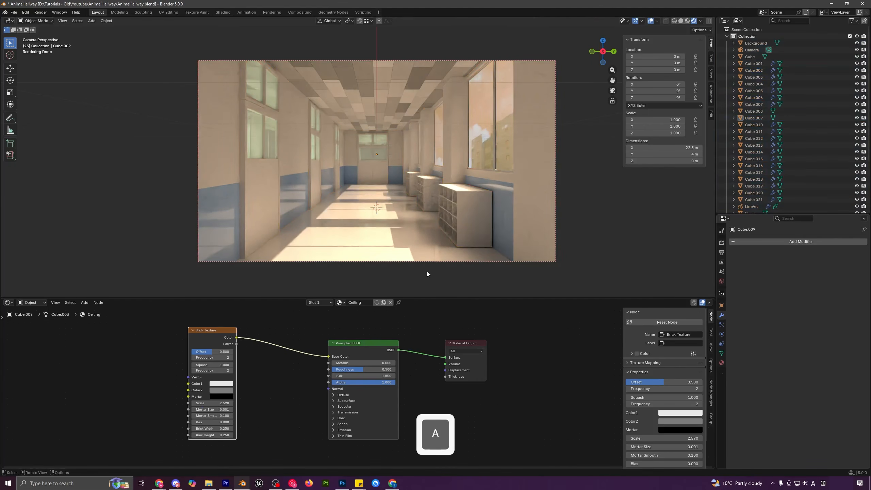
- Lower the ceiling shader's Roughness to nearly zero and lighten the brick texture's Color2 to a pale grey
drag(363, 369, 343, 370)
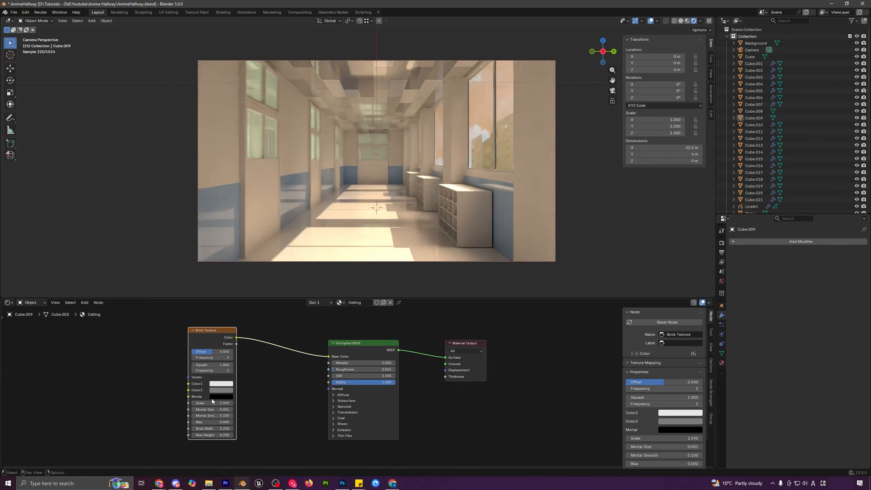
click(221, 390)
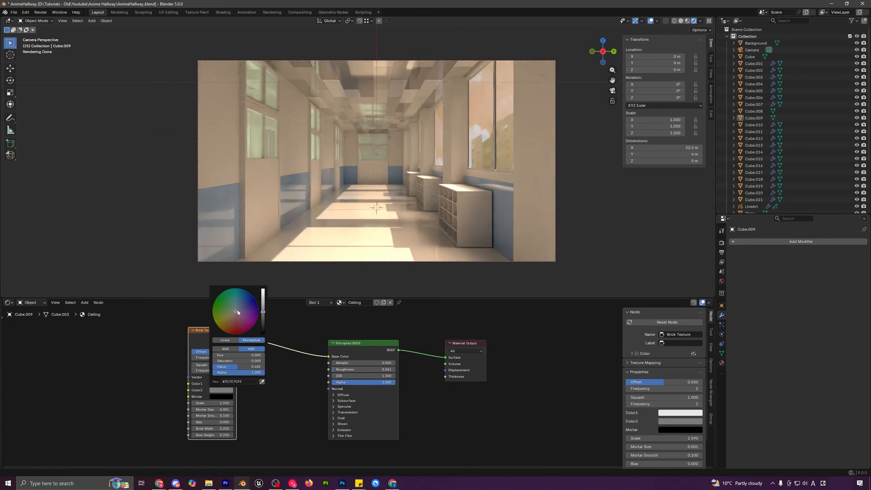
mouse_move(237, 310)
mouse_down()
mouse_move(265, 305)
mouse_move(263, 295)
mouse_up()
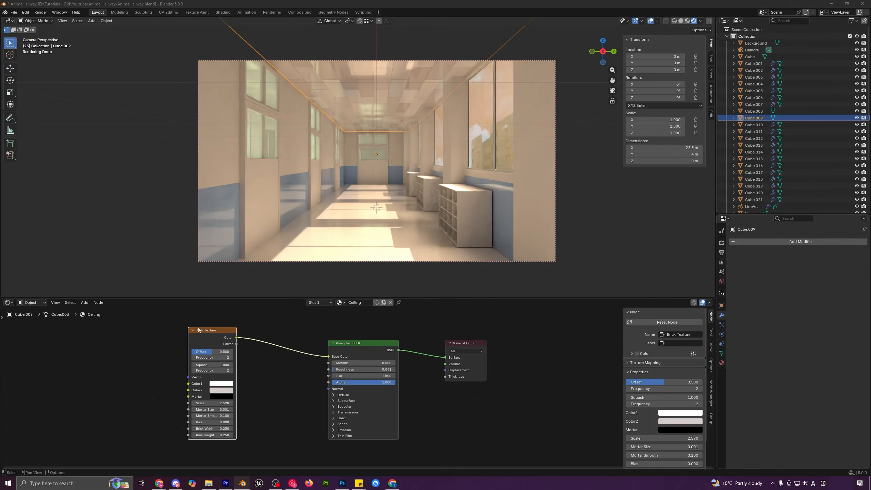
- Reset the brick texture's Offset to 0 and change Color2 to a slightly warm white at full value
key(BackSpace)
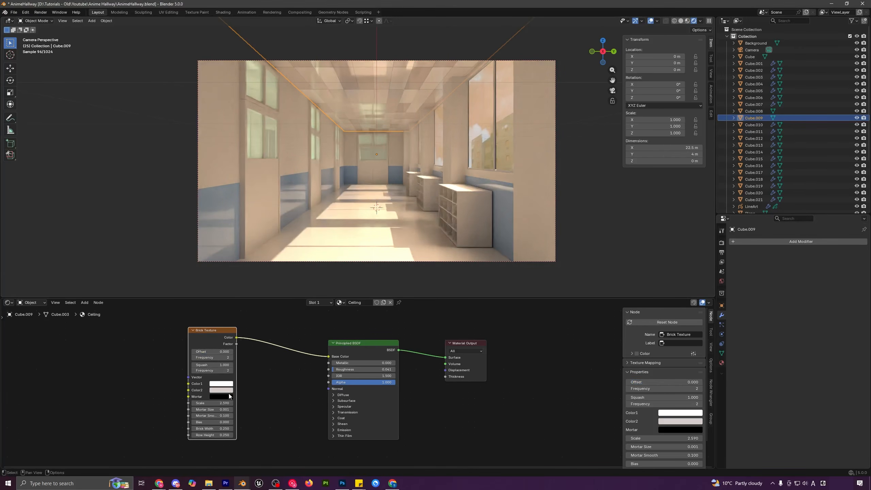
click(229, 390)
drag(261, 298, 263, 289)
drag(223, 355, 222, 361)
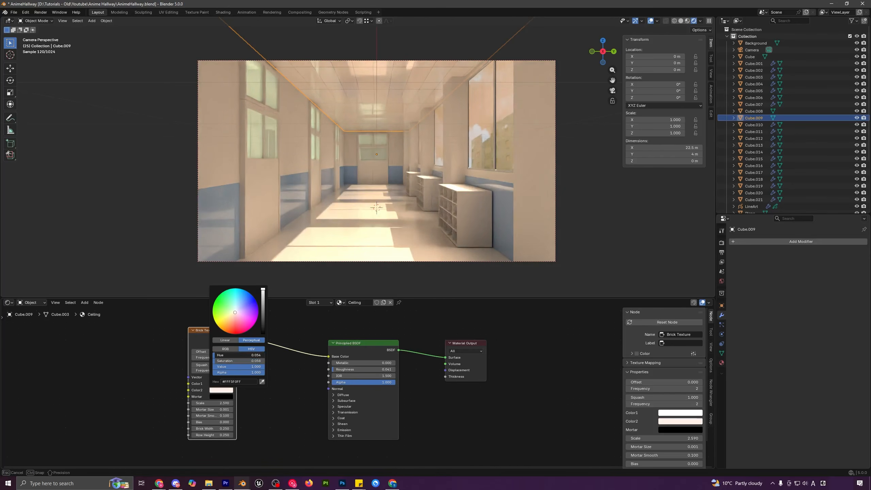
key(a)
key(a)
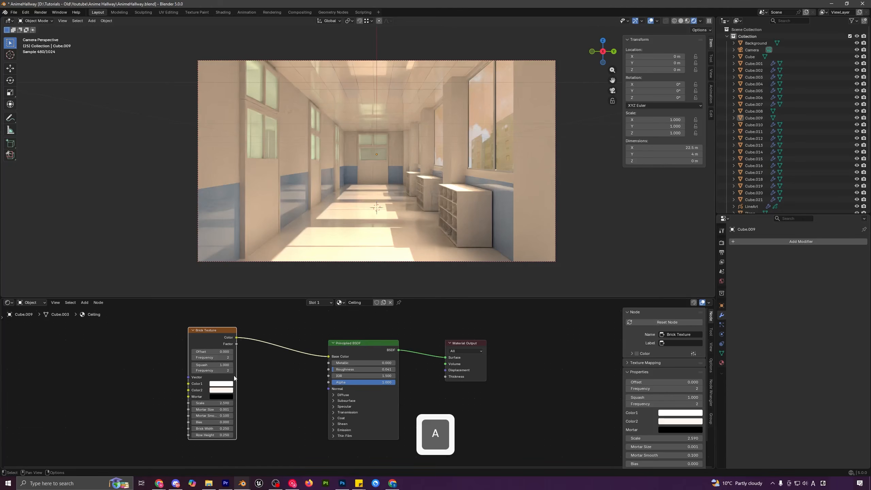
- Set the brick texture's Color1 to pure white at full value
click(218, 384)
drag(262, 283, 263, 283)
key(a)
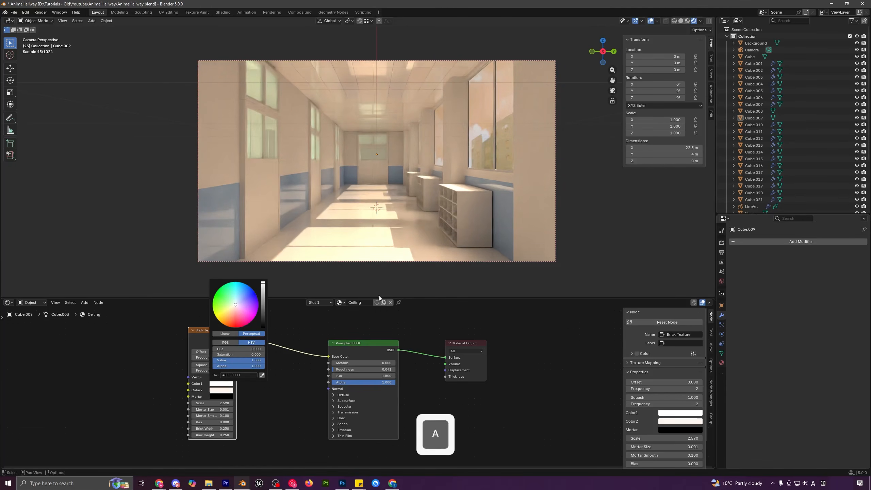
- Set the ceiling shader's Roughness to 0 and reduce the brick texture's Scale to about 1.84
drag(378, 369, 356, 369)
shift+drag(217, 403, 191, 403)
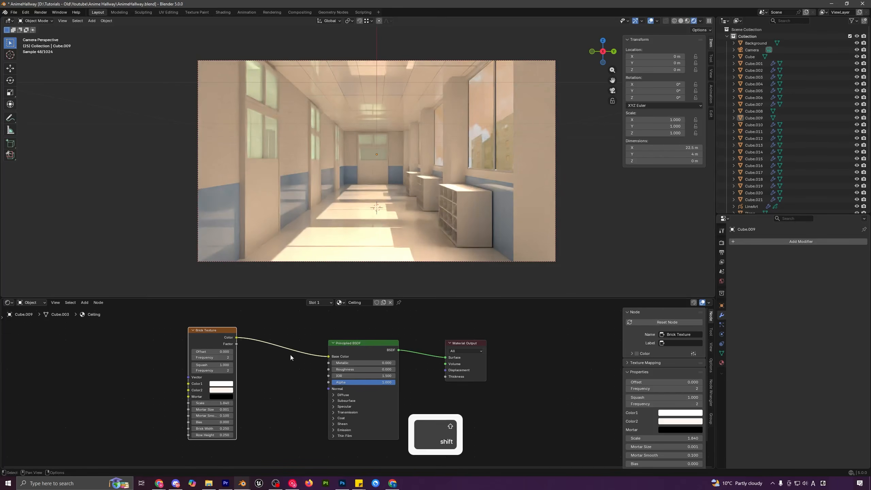
click(377, 186)
key(a)
key(a)
- Select the Sun light and rotate it around the global Z axis to about -25°
scroll(448, 181, down, 1)
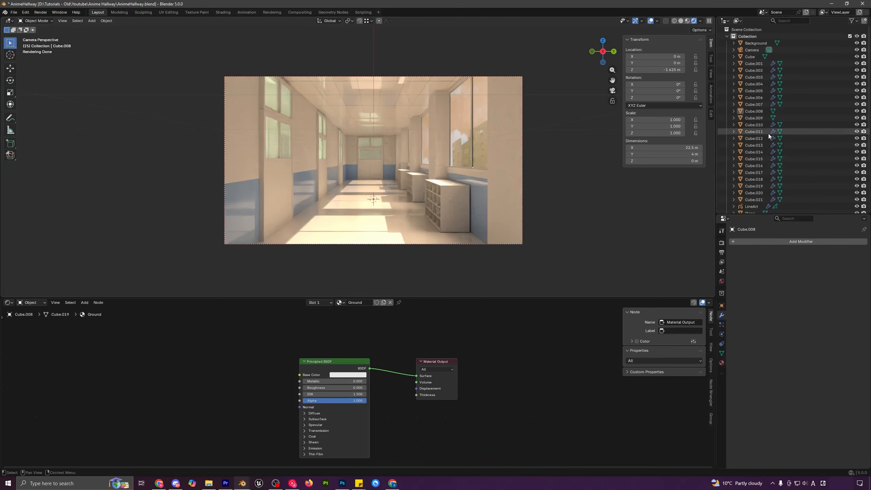
scroll(768, 133, down, 5)
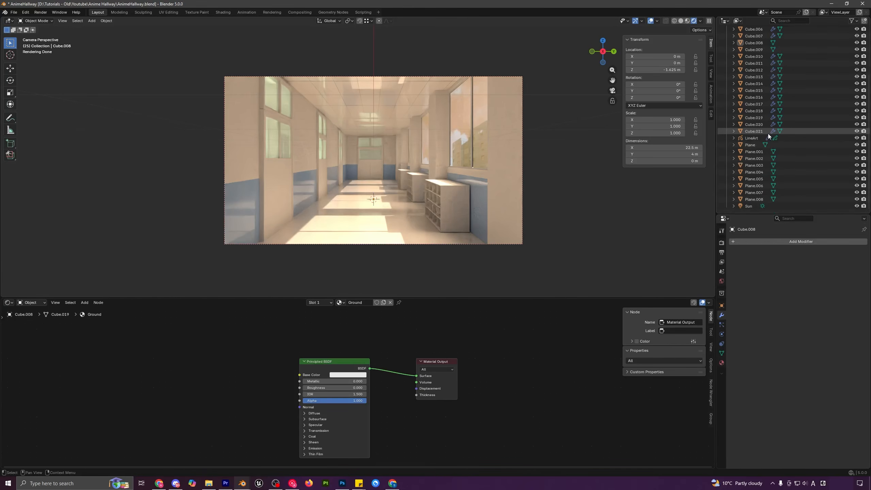
click(750, 206)
mouse_move(443, 170)
middle_down()
mouse_move(434, 167)
mouse_move(447, 166)
middle_up()
key(r)
key(z)
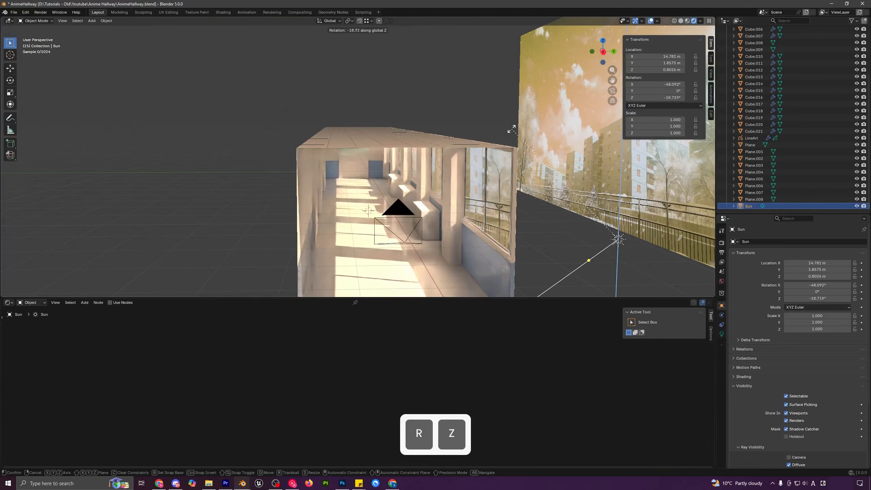
click(527, 122)
- Rotate the Sun light about -6° more around global Z and about -6° around global X
middle_drag(528, 122, 440, 128)
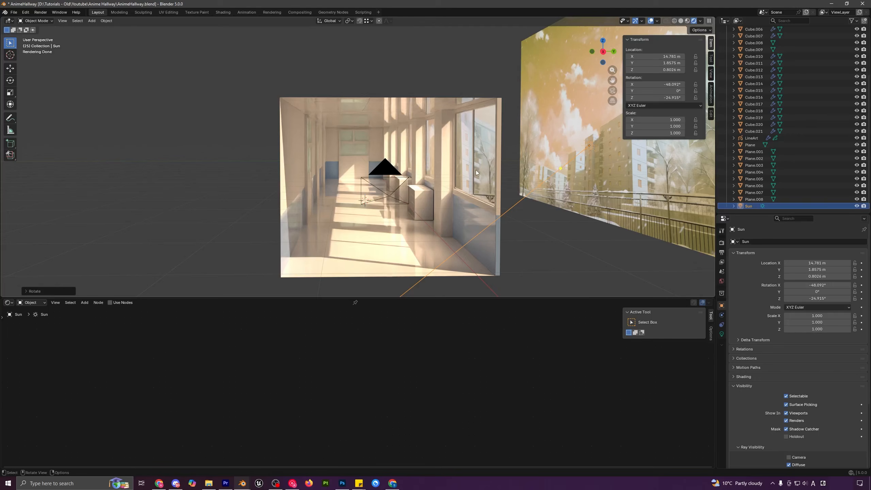
key(r)
key(z)
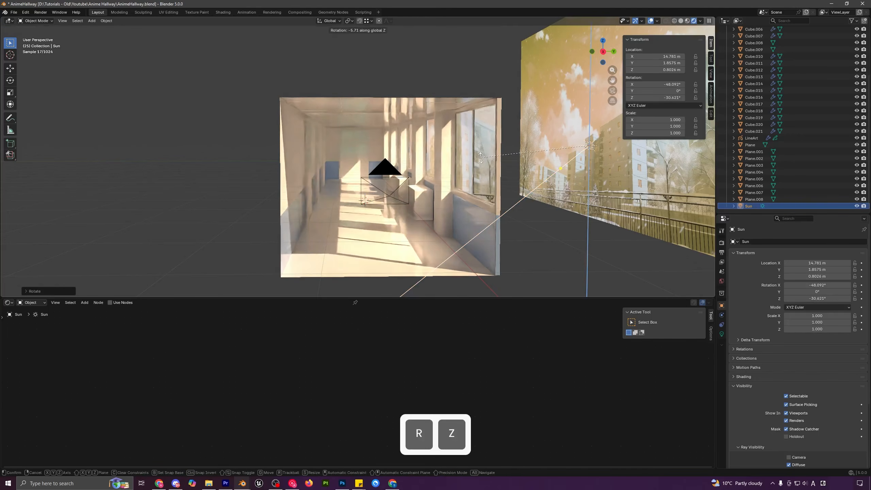
click(481, 153)
key(r)
key(x)
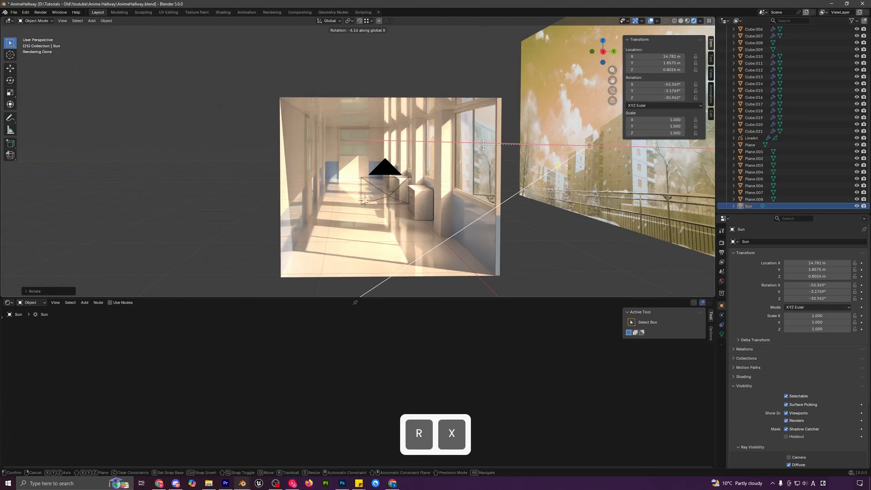
click(483, 145)
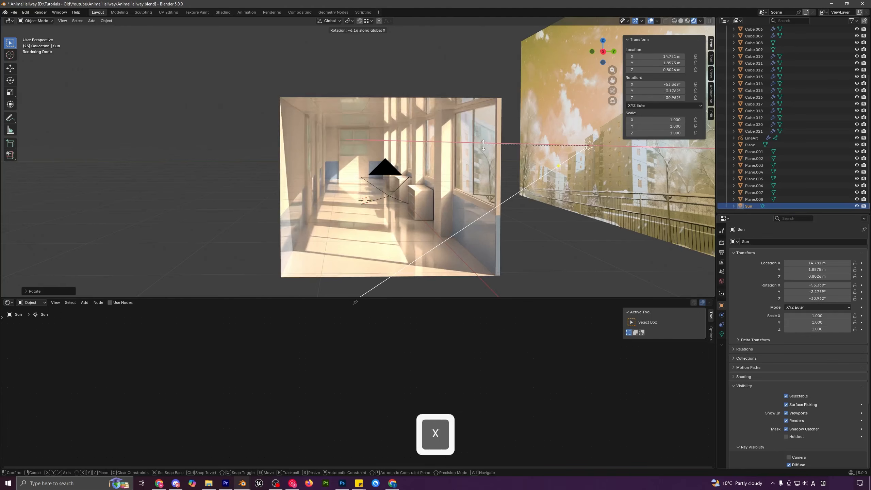
- Soften the sunlight by setting the Sun's Angle to about 14.9°, and return to the camera view
click(724, 334)
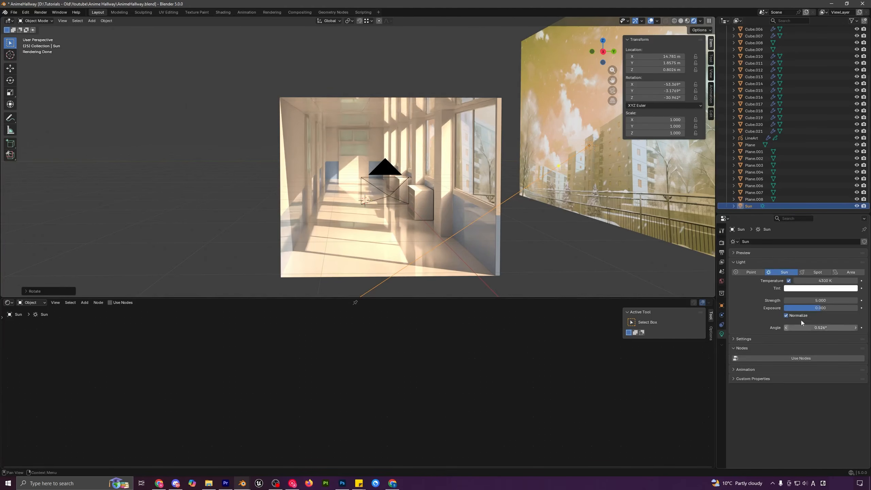
drag(820, 328, 860, 327)
scroll(385, 185, down, 3)
key(a)
key(a)
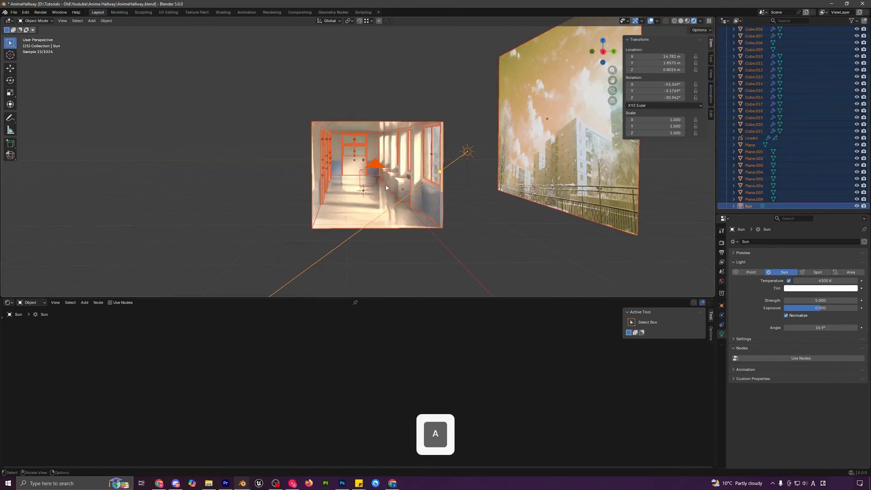
key(KP_0)
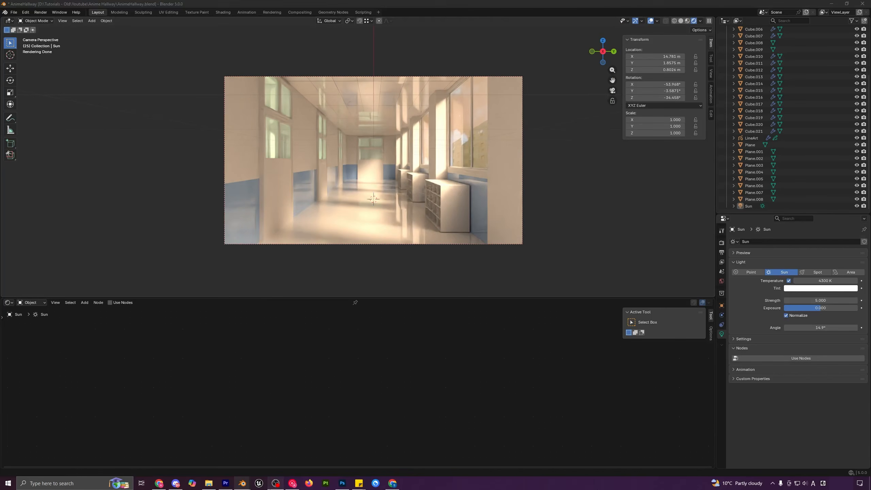
- Select the row of shelves under the windows and give it a new material named Shelves_Outside
click(444, 184)
middle_drag(439, 187, 449, 191)
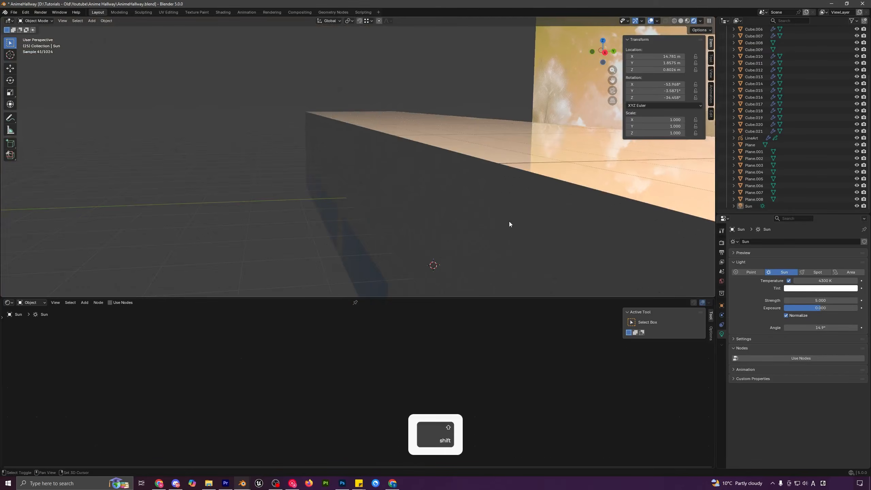
shift+middle_drag(509, 221, 435, 192)
shift+middle_drag(442, 241, 413, 217)
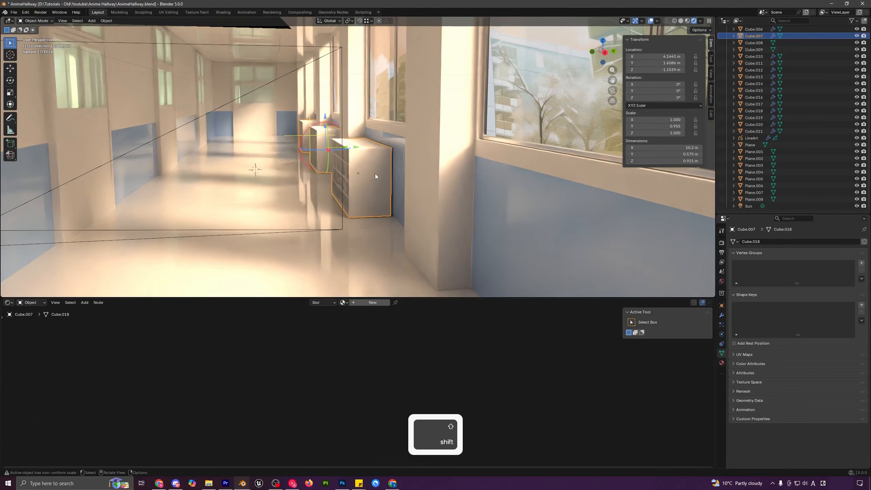
scroll(374, 174, up, 3)
click(375, 174)
click(366, 302)
double_click(360, 302)
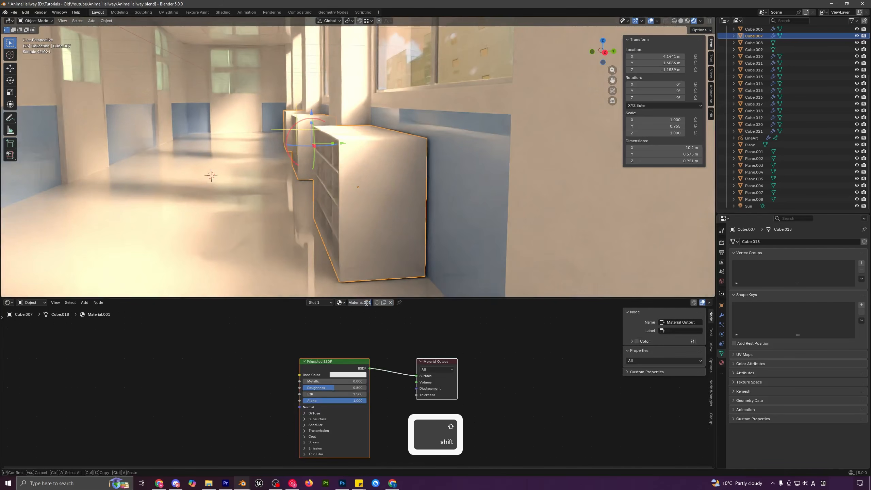
text(Shelves_)
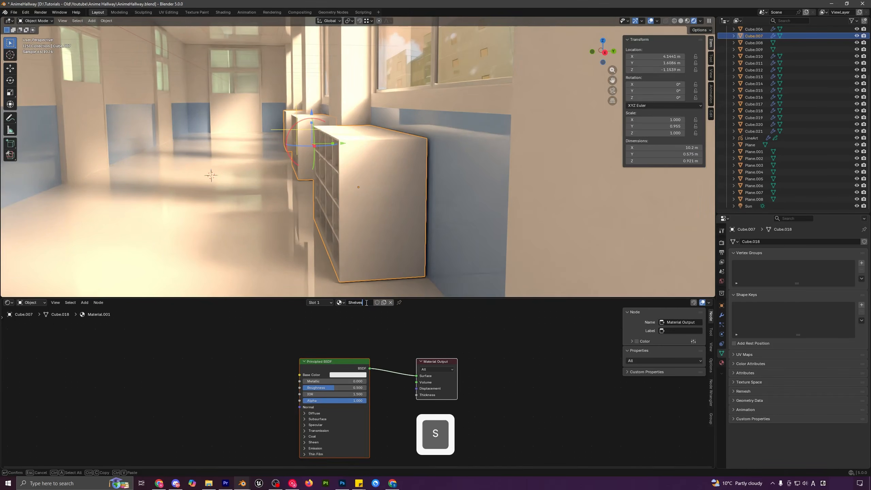
key(Return)
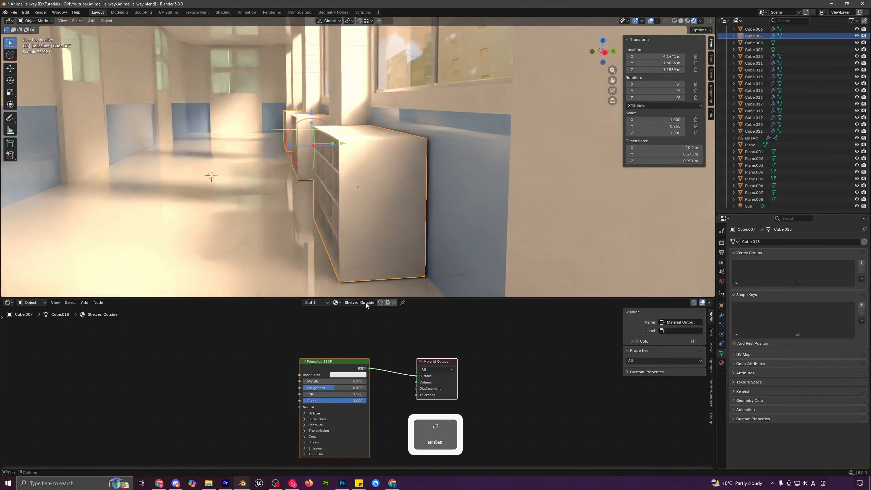
- Add a second material slot to the shelves with a new material named Shelves_Inside and a saturated blue Base Color
middle_drag(370, 210, 391, 196)
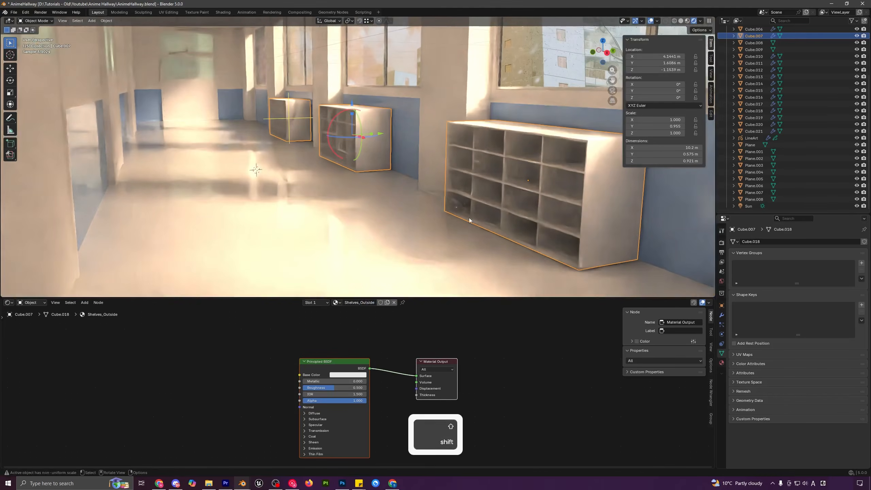
shift+middle_drag(512, 222, 365, 237)
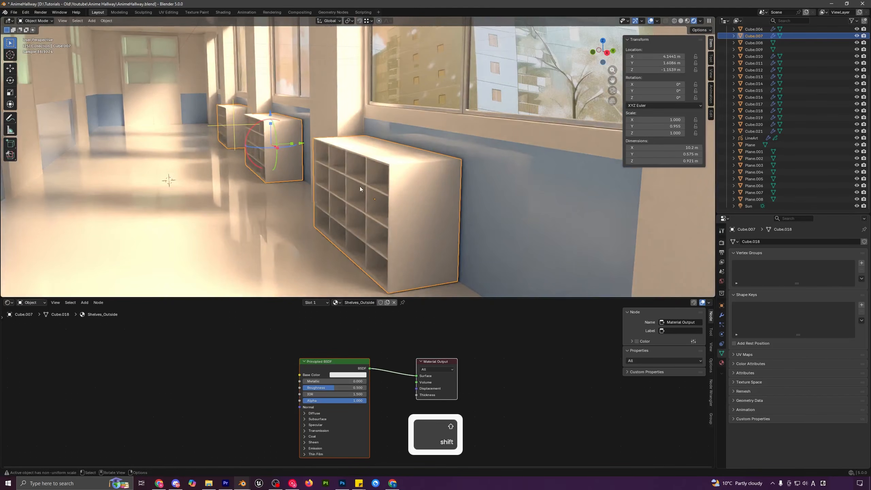
click(721, 363)
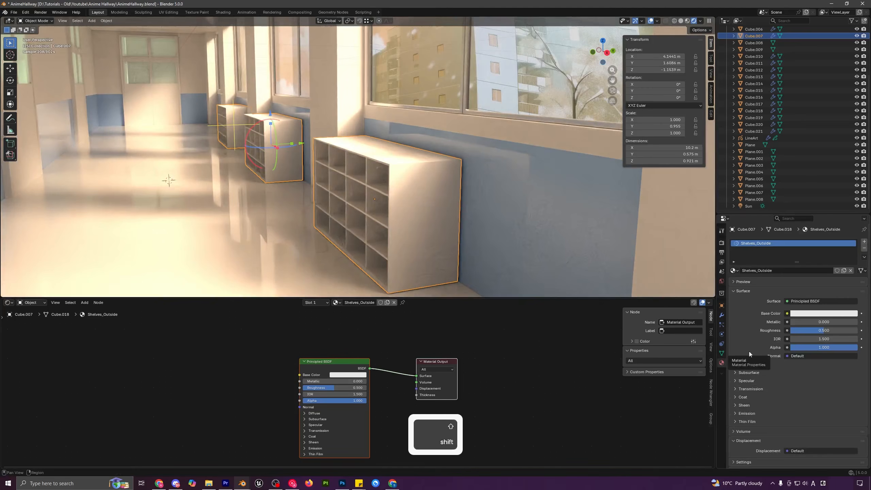
click(865, 243)
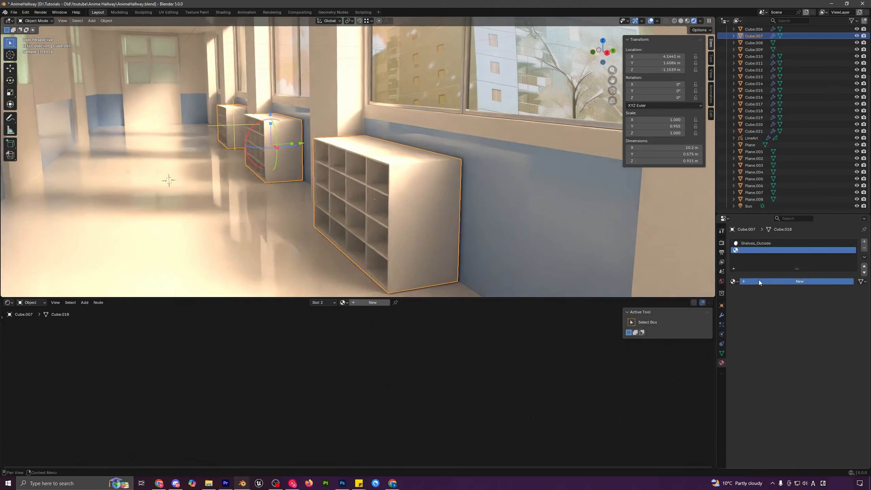
click(758, 280)
double_click(759, 280)
text(Shelve)
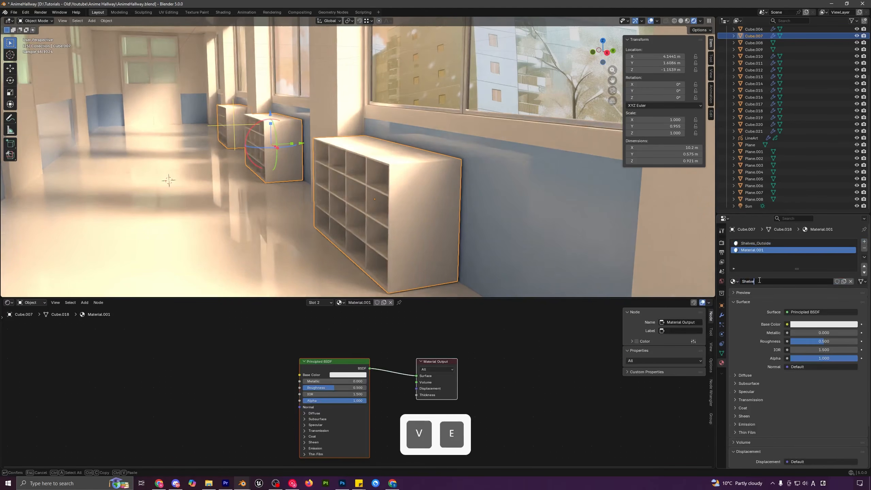
text(s_Inside)
key(Return)
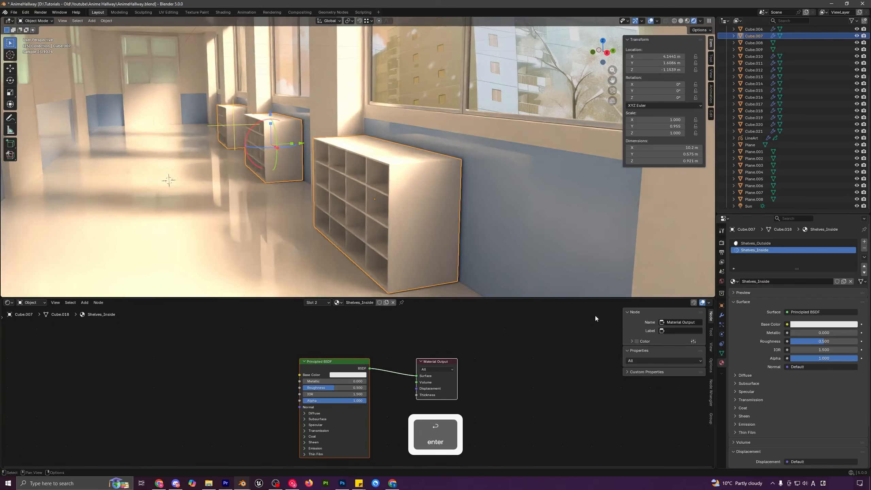
click(355, 375)
drag(354, 297, 371, 289)
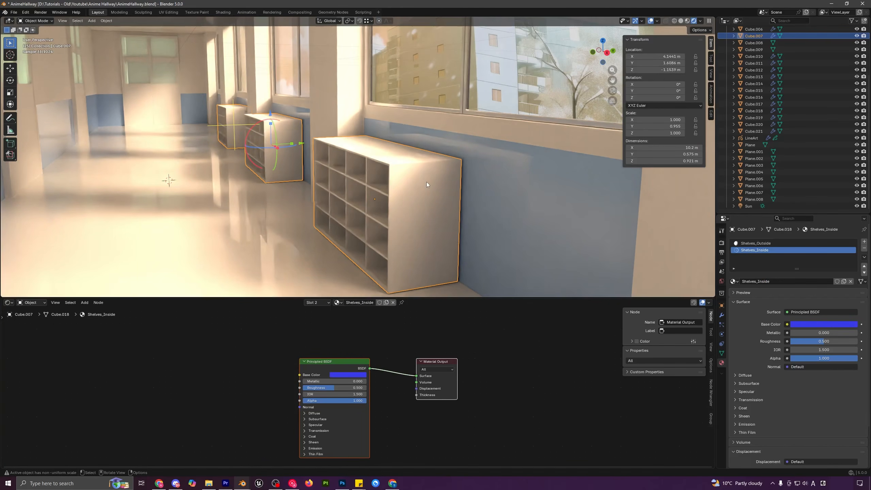
- Isolate the shelves in local view and open their mesh for face editing with nothing selected
key(slash)
middle_drag(405, 213, 389, 186)
scroll(353, 177, up, 3)
scroll(390, 186, up, 3)
shift+middle_drag(480, 186, 434, 190)
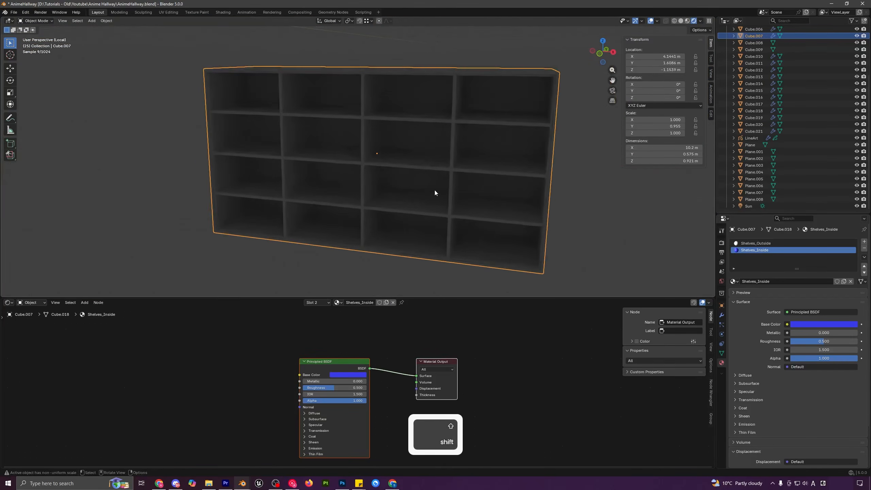
key(Tab)
middle_drag(381, 171, 306, 164)
key(alt+a)
scroll(417, 181, down, 5)
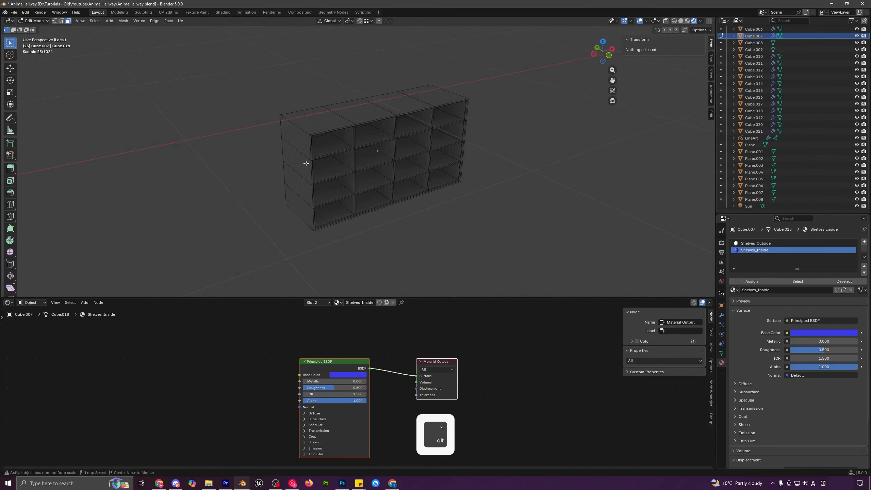
- Select the shelf's outer shell faces, invert the selection, assign Shelves_Inside to it, and exit Edit Mode and local view
alt+click(298, 121)
middle_drag(272, 120, 349, 157)
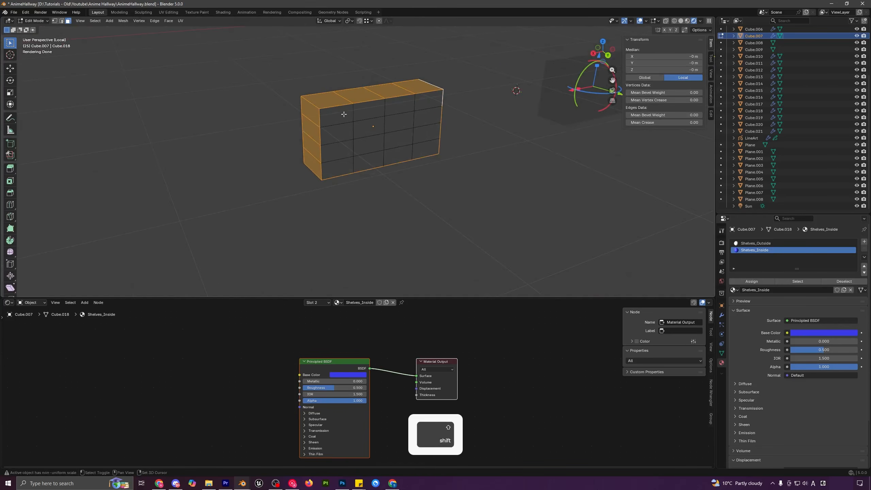
shift+drag(344, 114, 342, 164)
middle_drag(369, 164, 494, 159)
scroll(423, 193, up, 2)
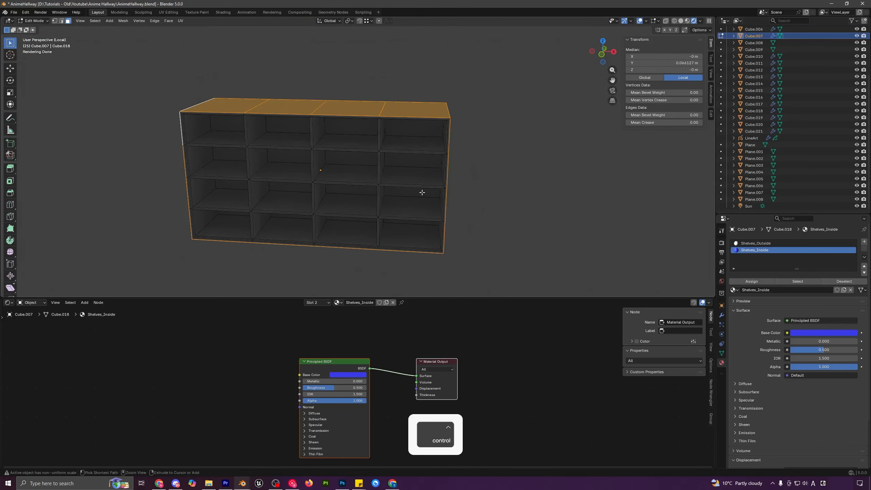
key(ctrl+i)
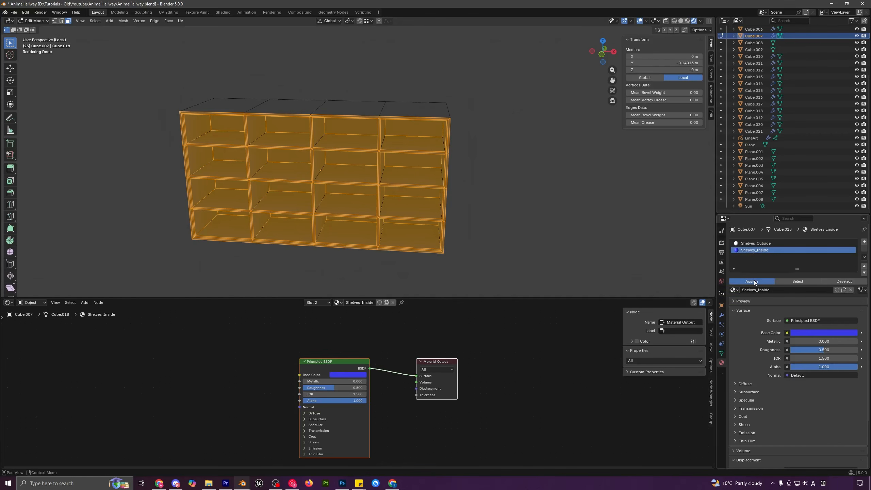
key(Tab)
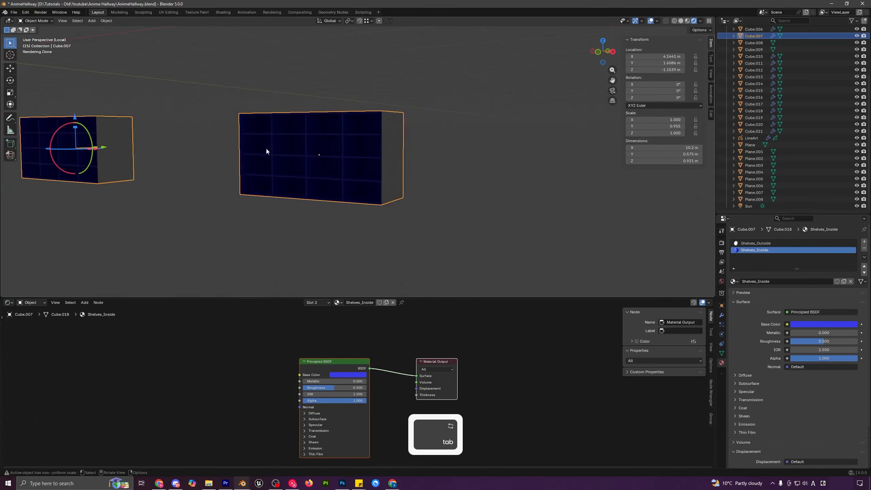
middle_drag(267, 152, 346, 152)
key(slash)
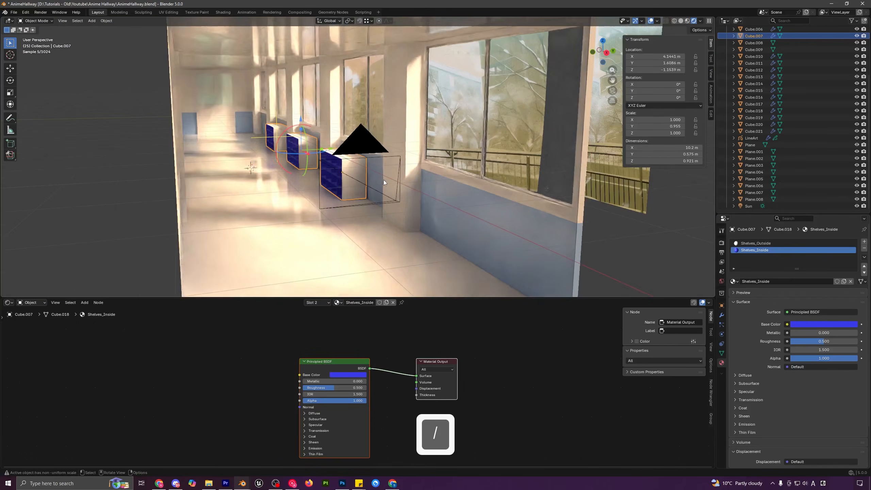
- From the camera view, reduce the Shelves_Inside Base Color's saturation to about 0.247 and deselect everything
key(KP_0)
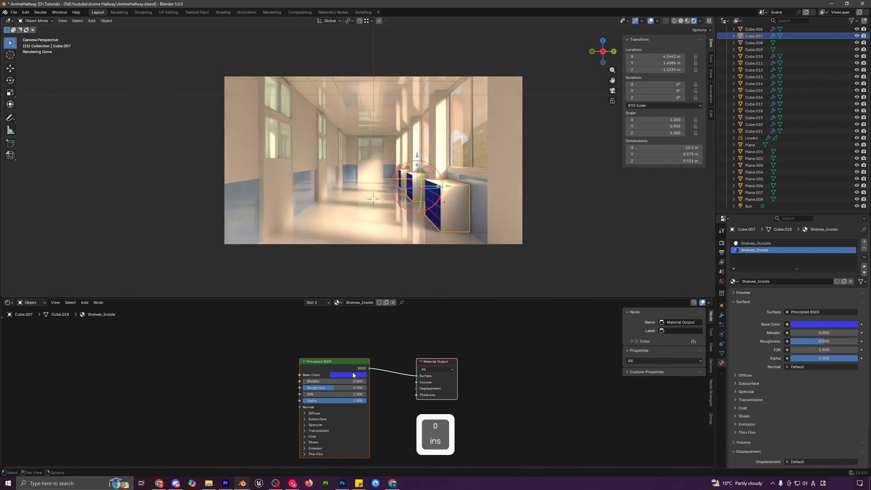
click(352, 374)
drag(361, 345, 335, 346)
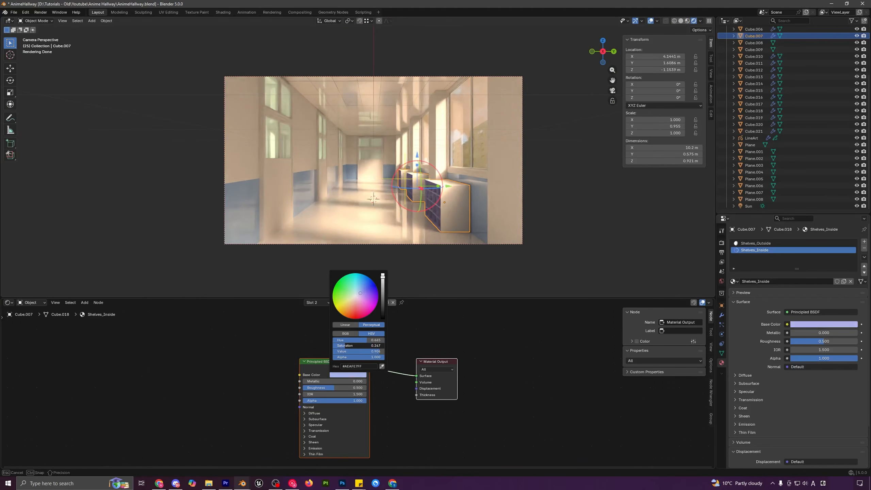
key(a)
key(a)
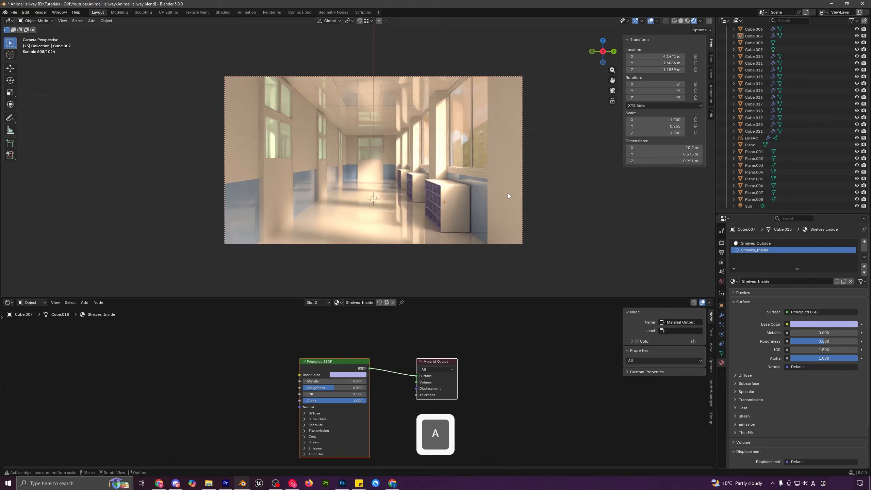
scroll(453, 183, down, 1)
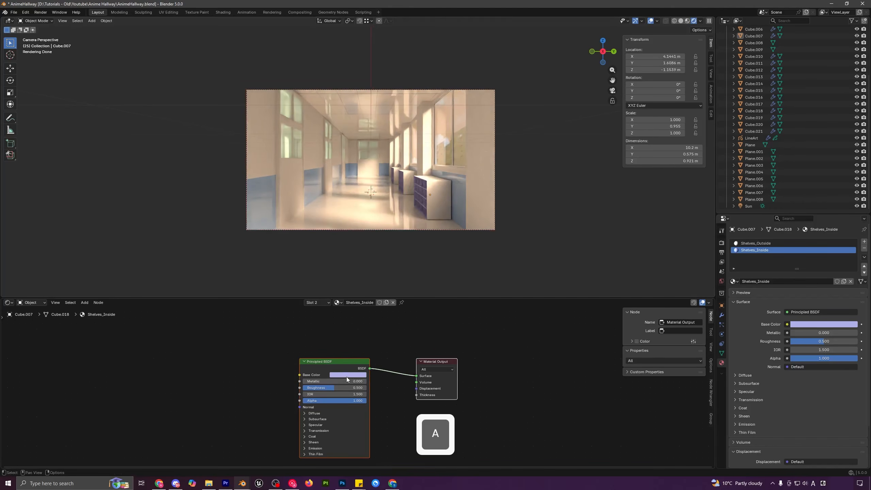
- Fine-tune the Shelves_Inside Base Color to a softer, slightly more purple lavender
click(346, 377)
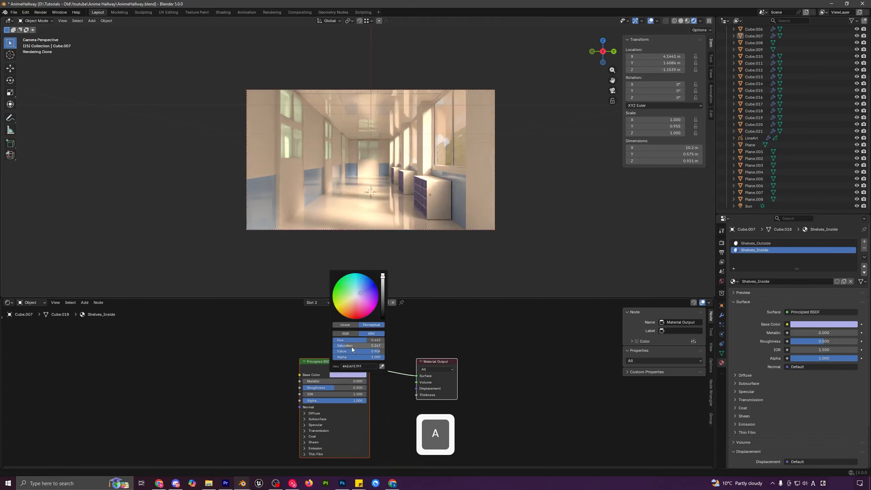
drag(351, 347, 350, 351)
key(a)
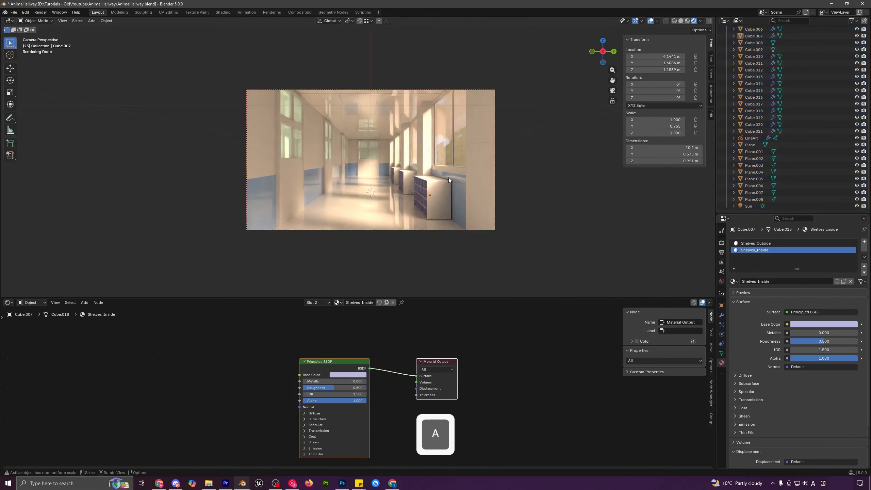
scroll(448, 177, down, 1)
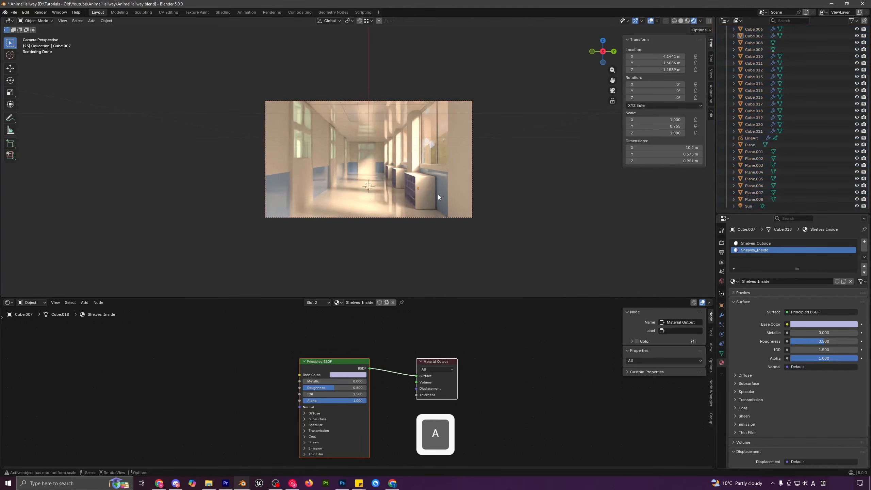
- Isolate the nearest hallway door in local view with Solid shading and snap the 3D cursor to it
middle_drag(398, 165, 282, 182)
click(291, 174)
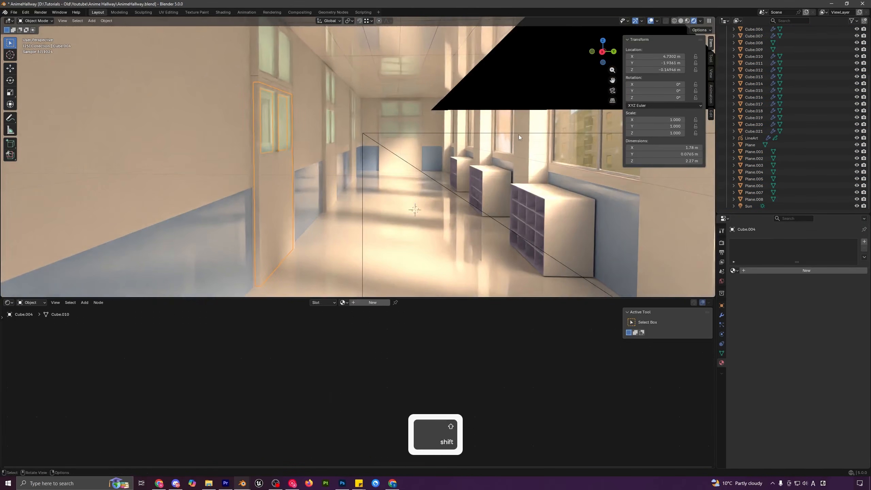
key(slash)
mouse_move(285, 189)
middle_down()
mouse_move(401, 187)
mouse_move(309, 190)
middle_up()
click(681, 21)
key(shift+s)
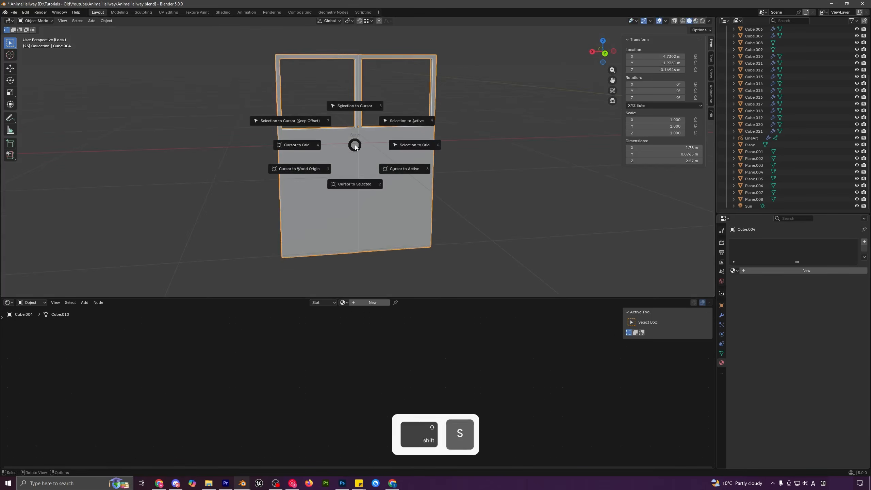
click(363, 184)
middle_drag(363, 184, 384, 137)
- Add a plane at the 3D cursor on the door and scale it down to about 0.081
key(shift+a)
mouse_move(341, 111)
click(381, 113)
key(s)
click(371, 129)
- Move the plane about 0.74 m along X toward the door's edge and lower it to Z about -0.484 m
key(g)
key(x)
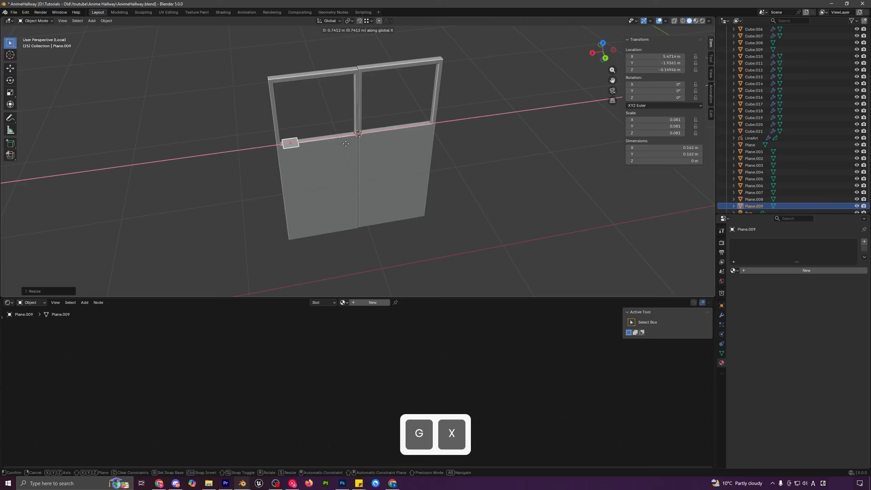
click(349, 147)
key(g)
key(z)
click(347, 170)
- Narrow the small plane along the X axis to a door-handle width
middle_drag(347, 174, 342, 185)
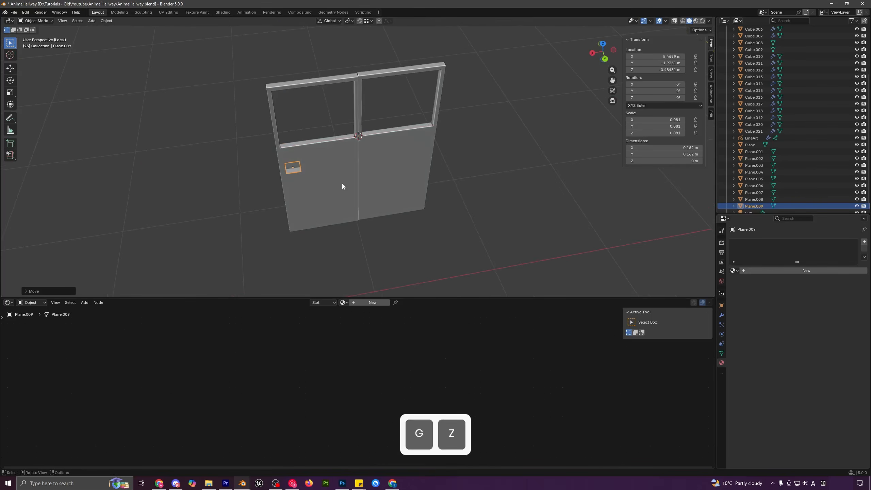
key(s)
key(x)
click(335, 163)
- Extrude the handle plane's outer edge straight down along Z to a local Z of about -2.858 m
key(KP_Decimal)
key(Tab)
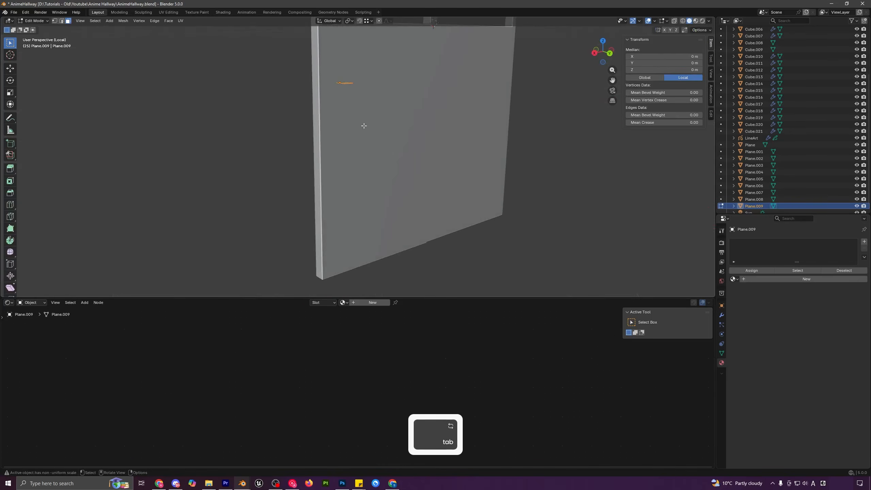
key(2)
key(e)
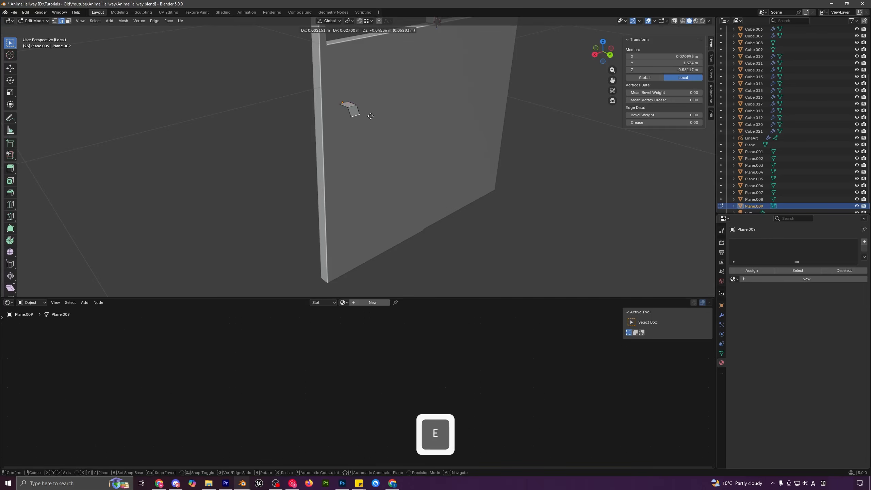
key(z)
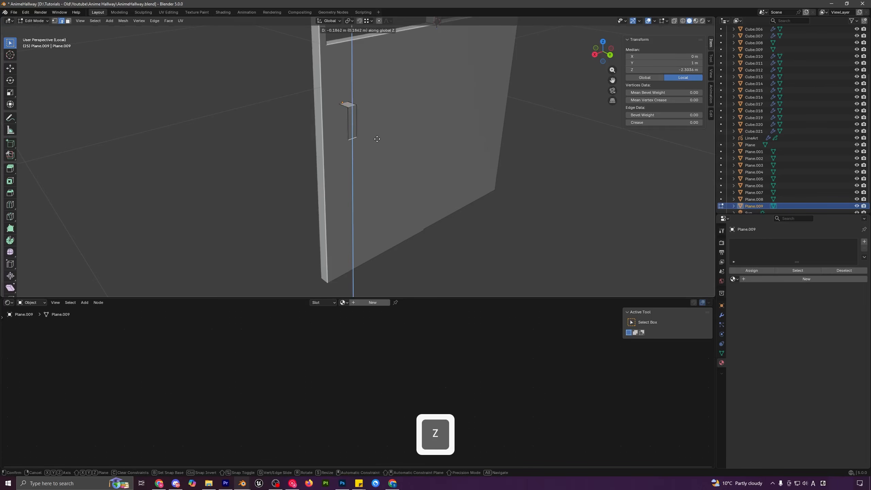
click(381, 146)
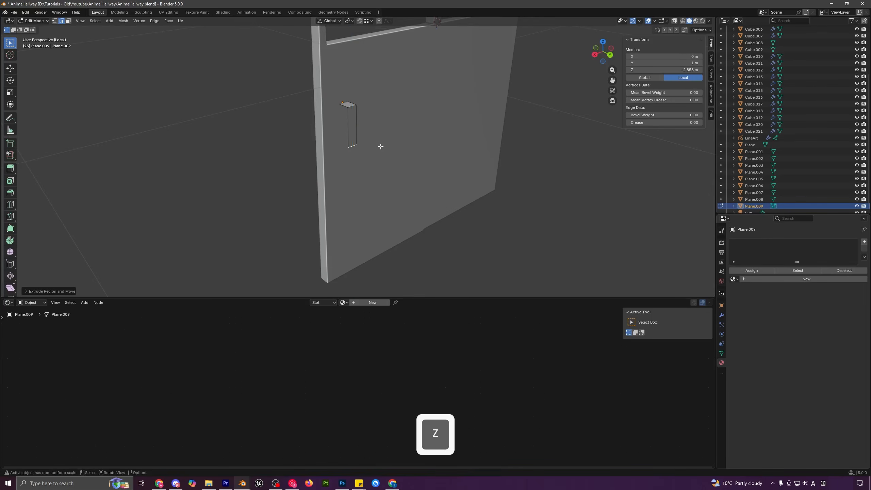
key(Tab)
middle_drag(380, 150, 362, 148)
scroll(356, 143, up, 2)
key(Tab)
middle_drag(320, 120, 320, 127)
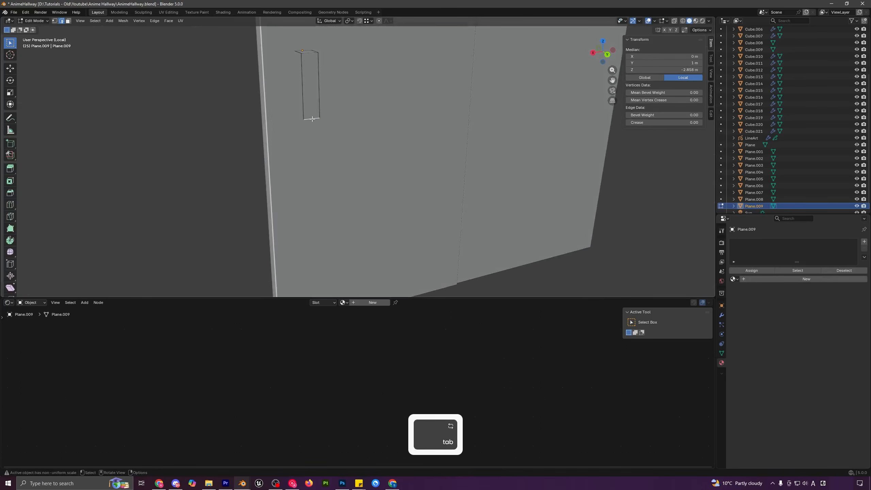
- Snap the 3D cursor to the handle's bottom edge and set the handle's origin to the cursor
key(shift+s)
click(378, 147)
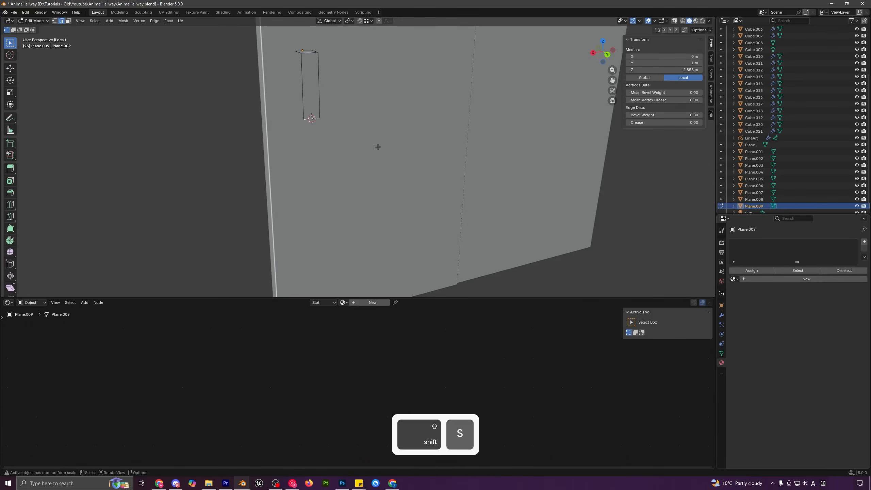
key(Tab)
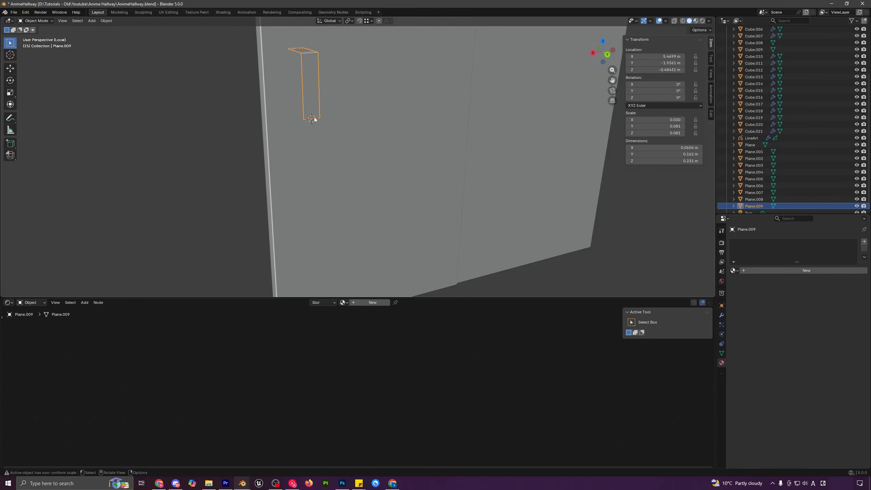
click(106, 21)
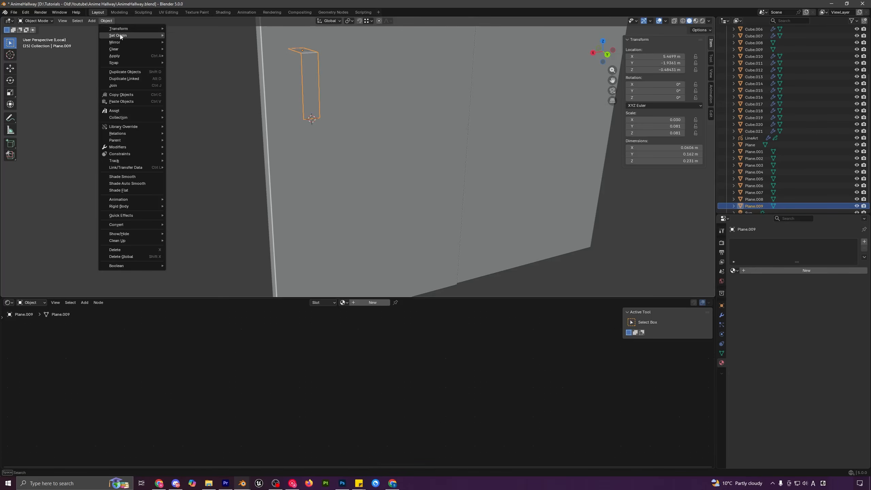
mouse_move(135, 36)
click(201, 50)
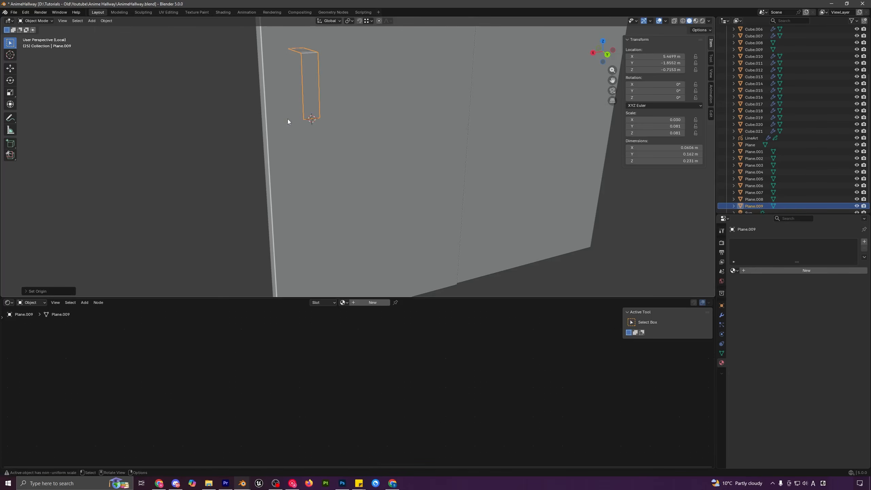
- Add a Mirror modifier to the handle, mirroring only along the Z axis
mouse_move(287, 118)
middle_down()
mouse_move(276, 106)
mouse_move(299, 109)
middle_up()
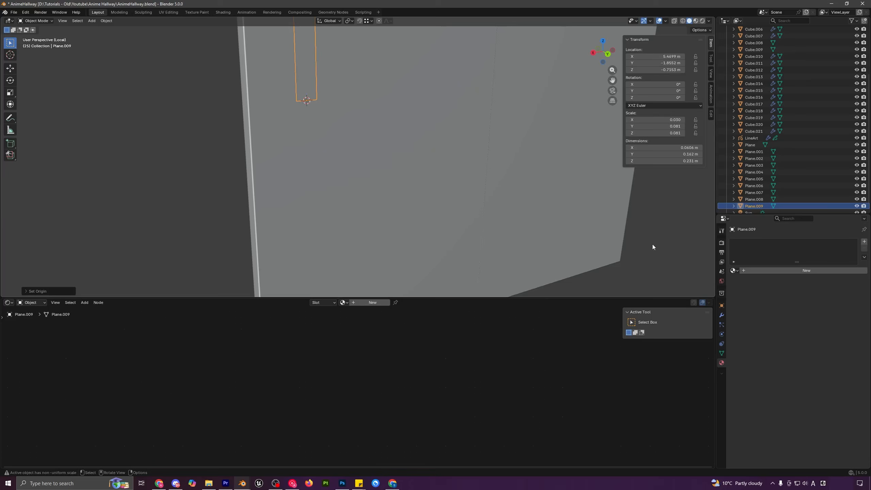
click(721, 317)
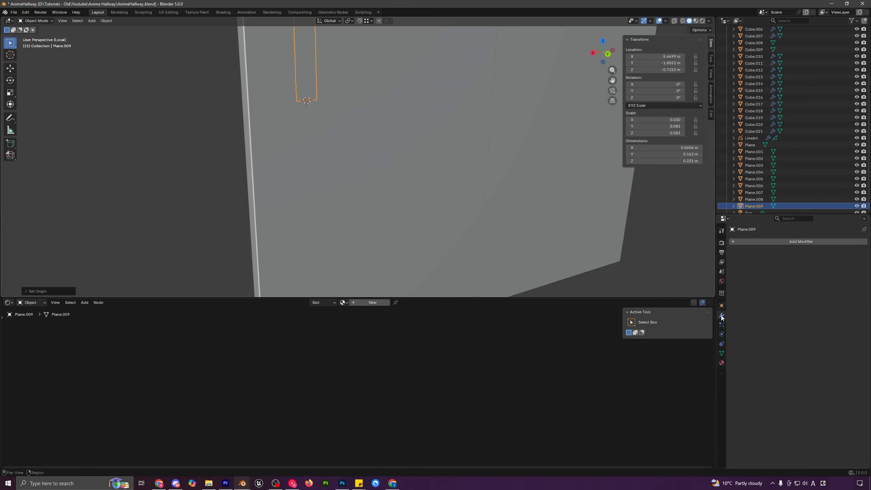
click(784, 244)
key(space)
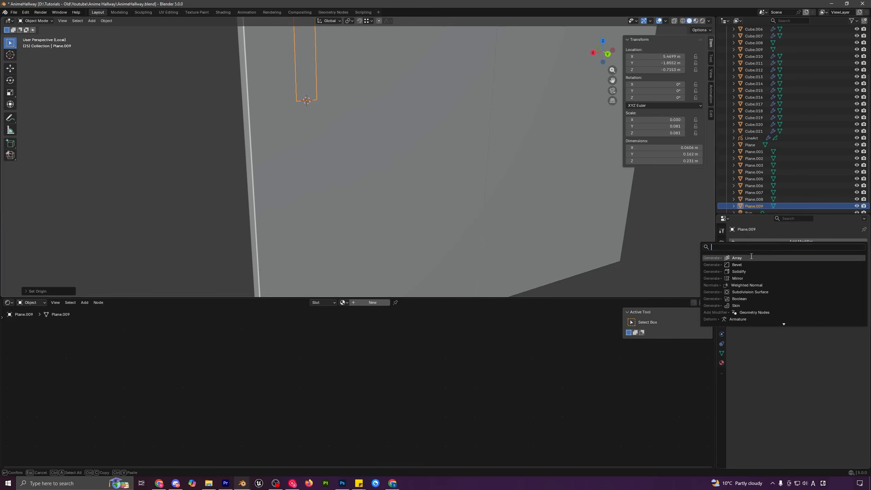
click(737, 278)
click(836, 263)
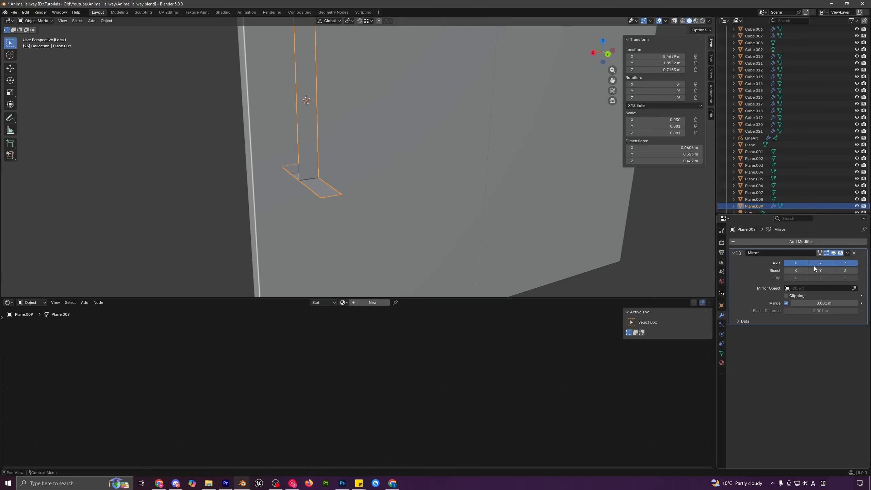
- Narrow the handle along X to a scale of about 0.018
middle_drag(322, 186, 401, 151)
key(s)
key(x)
click(358, 161)
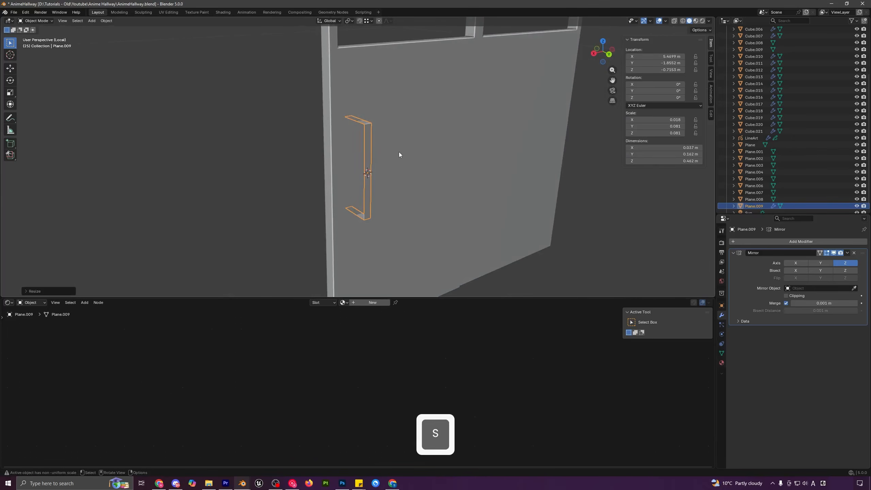
- Shorten the handle by lowering its top section along Z to a local Z of about 1.807 m, selecting through with X-ray
key(Tab)
click(674, 21)
drag(301, 85, 456, 141)
key(g)
key(z)
click(457, 153)
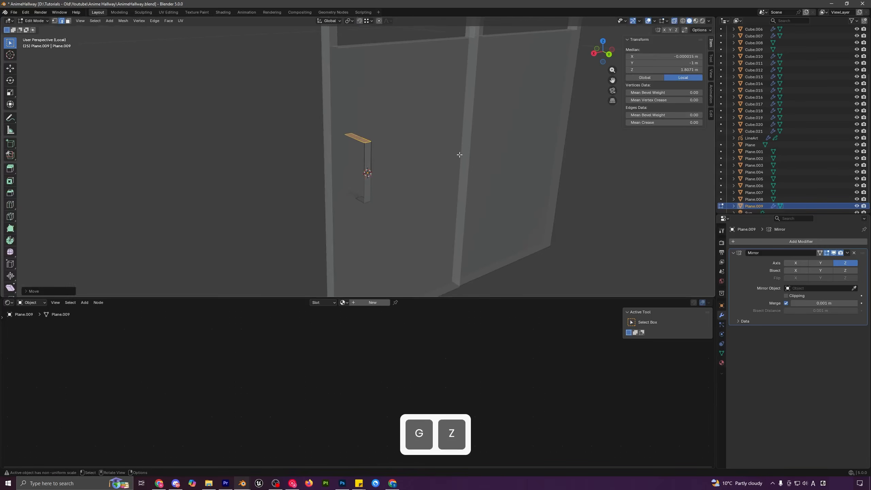
key(Tab)
click(674, 21)
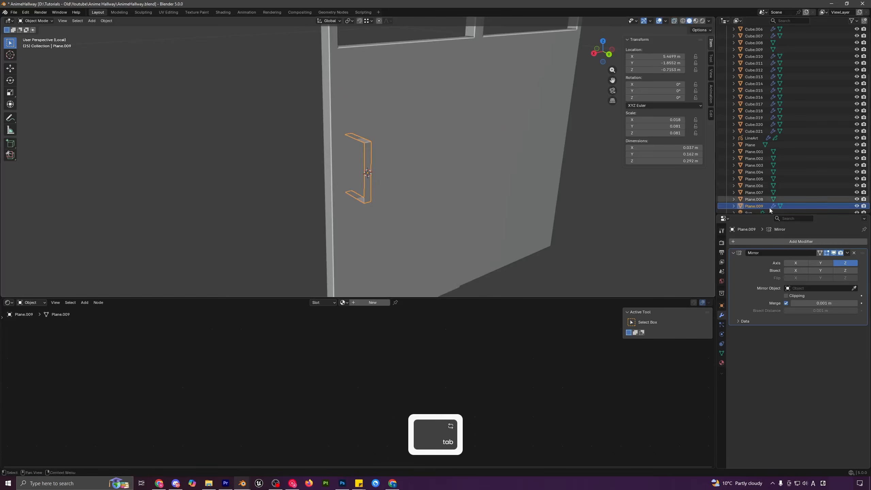
- Add a Solidify modifier to the handle and apply the object's scale
click(774, 242)
click(740, 277)
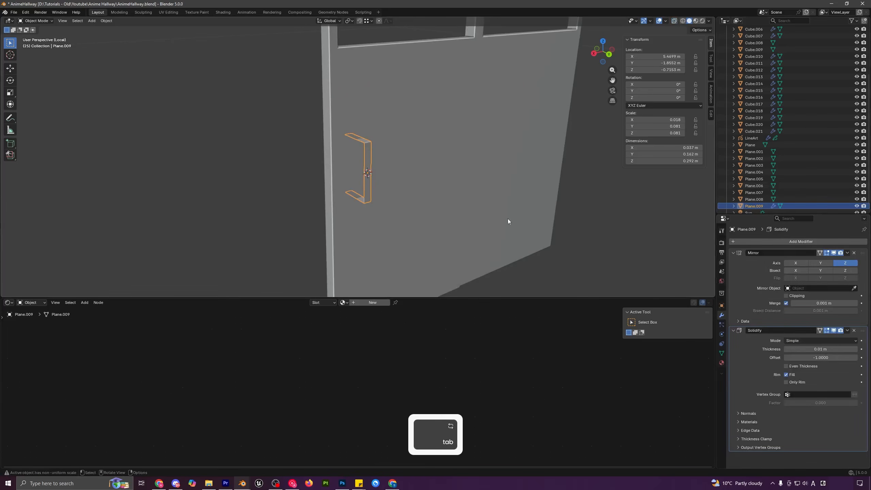
middle_drag(508, 218, 441, 173)
key(ctrl+a)
click(467, 142)
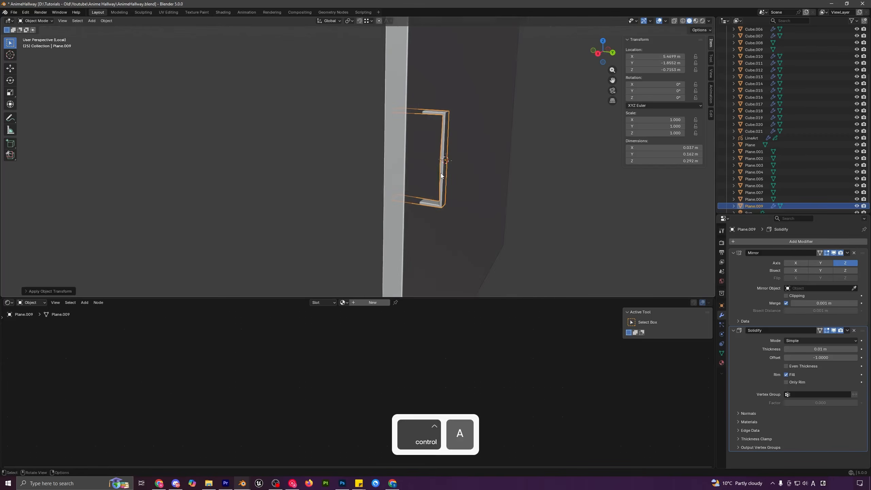
- Enable Even Thickness on the Solidify modifier and set its thickness to 0.012 m
click(803, 366)
shift+drag(820, 349, 830, 349)
middle_drag(529, 251, 428, 207)
- Bevel the handle's top outer corner edge with multiple segments into a rounded bend
key(Tab)
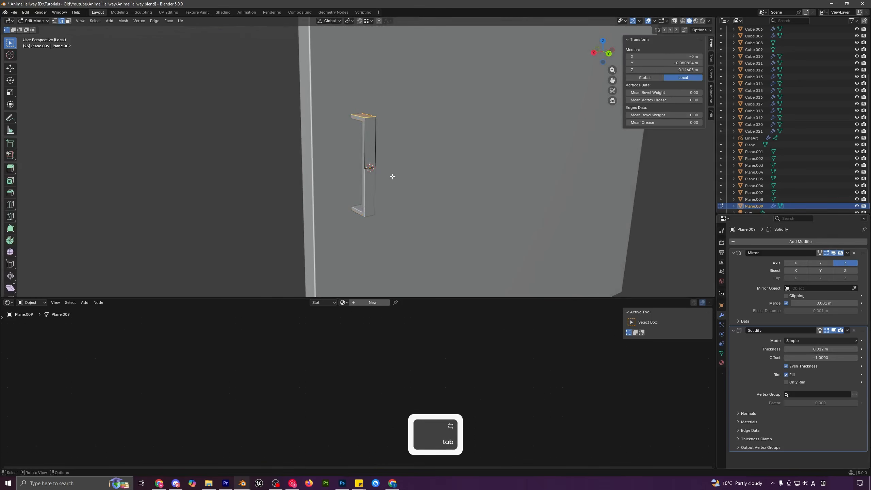
scroll(370, 166, up, 1)
key(2)
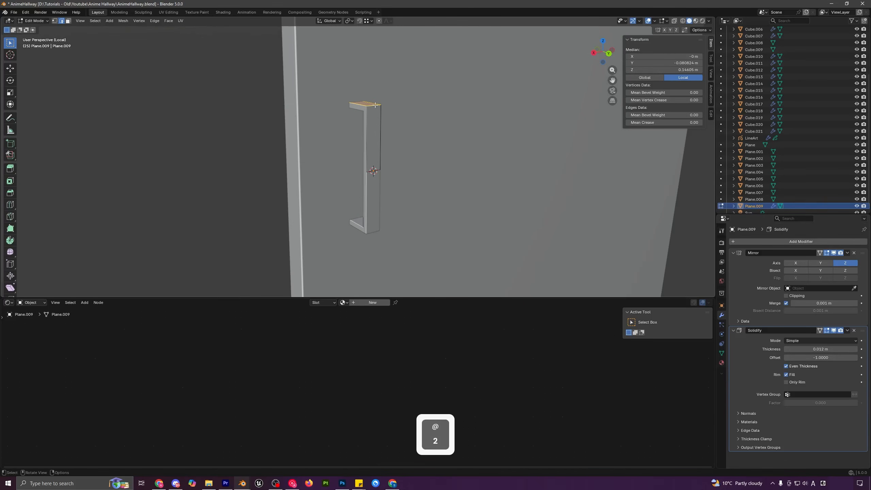
key(ctrl+b)
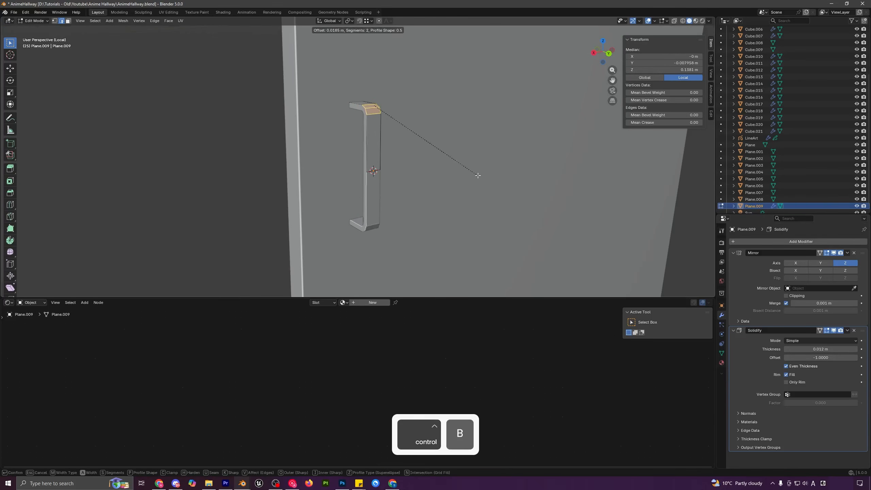
click(485, 181)
key(Tab)
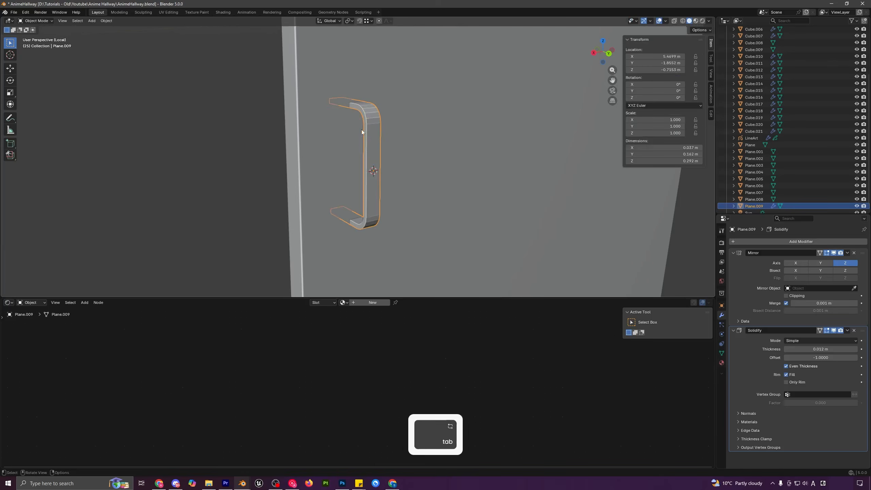
- Shade the door handle auto smooth and return from local view to the full hallway in camera view
right_click(370, 119)
click(367, 126)
middle_drag(386, 139, 489, 155)
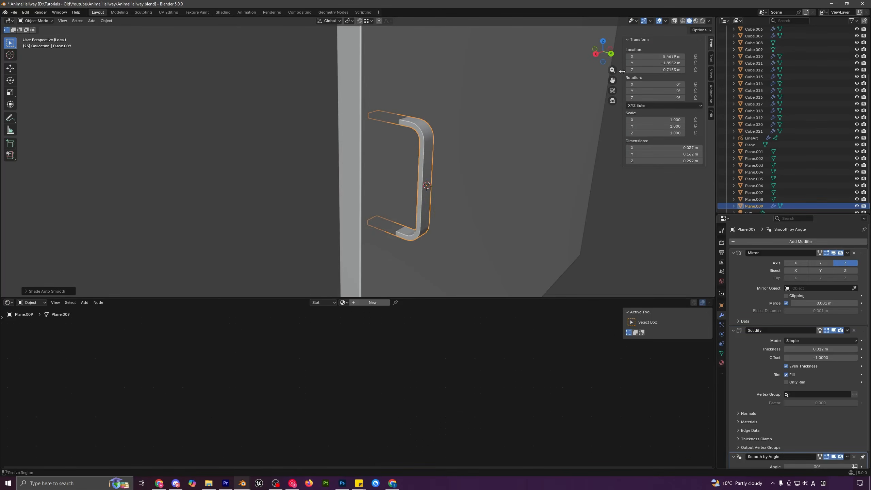
middle_drag(565, 103, 487, 136)
key(slash)
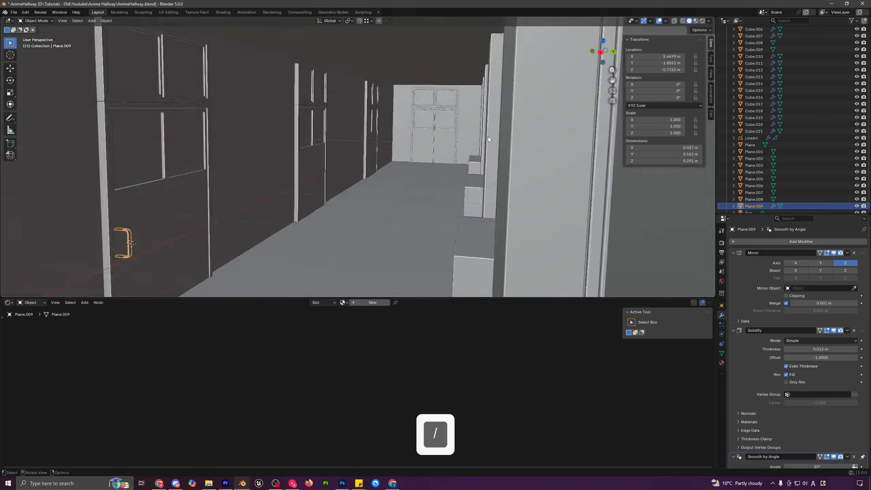
key(KP_0)
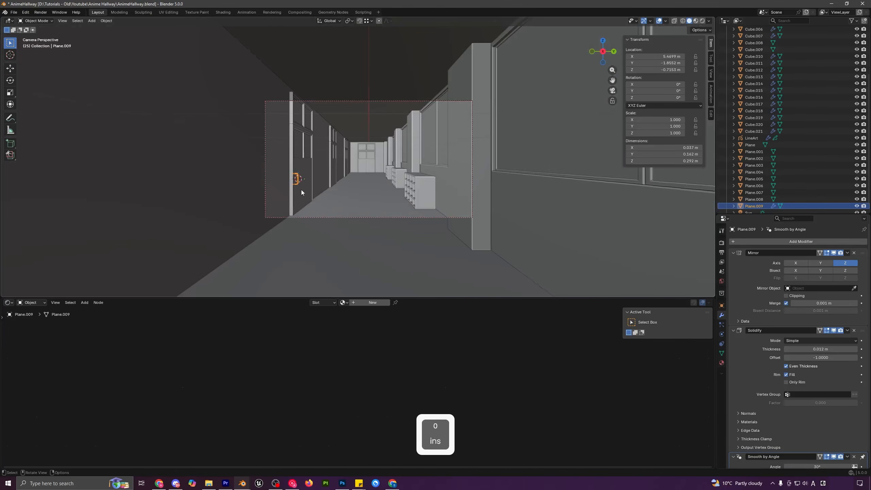
- Stretch the door handle along Z to a scale of about 1.189
scroll(301, 189, up, 4)
key(ctrl+z)
shift+middle_drag(266, 209, 370, 180)
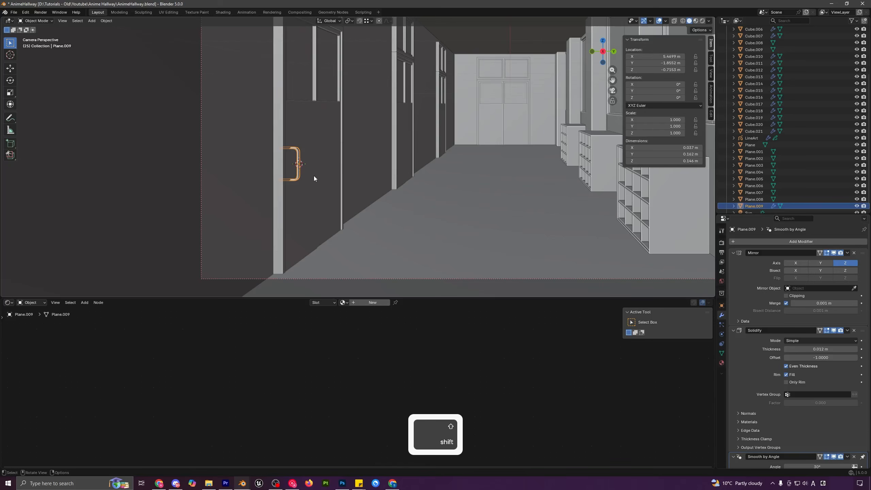
key(s)
key(z)
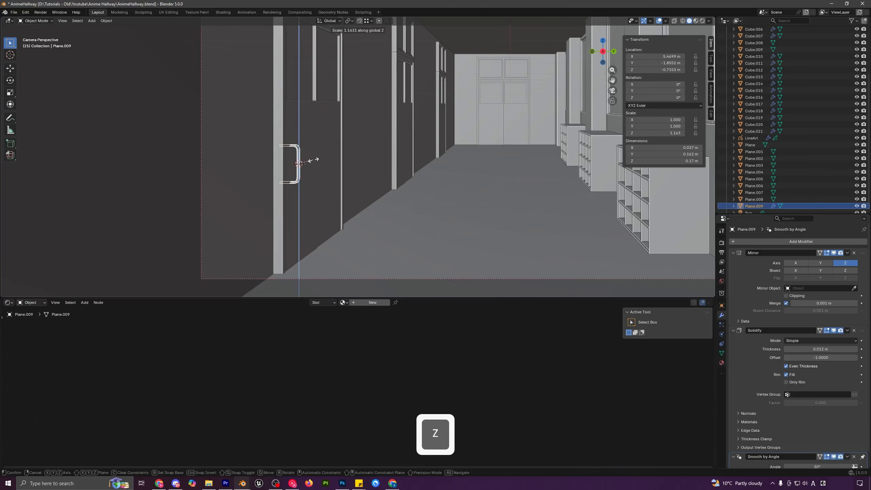
click(314, 162)
- Raise the handle along Z to a location of about -0.57 m and clear the selection
key(g)
key(z)
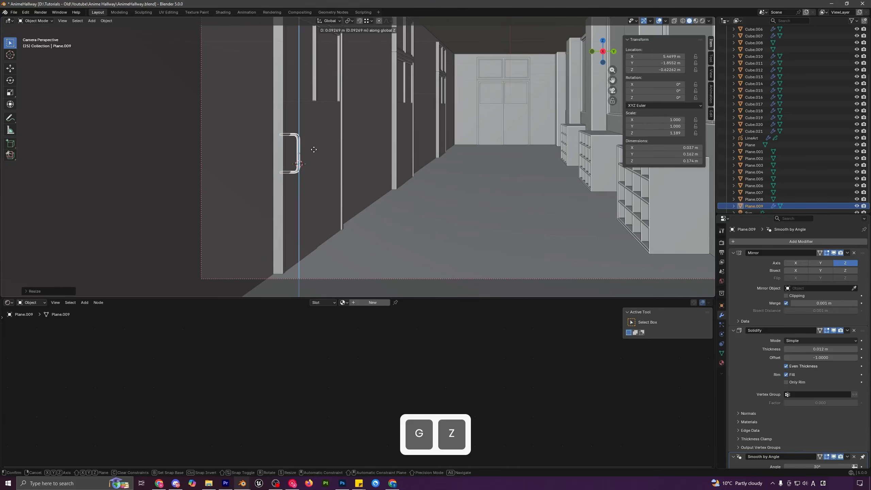
click(314, 143)
key(alt+a)
scroll(376, 154, down, 2)
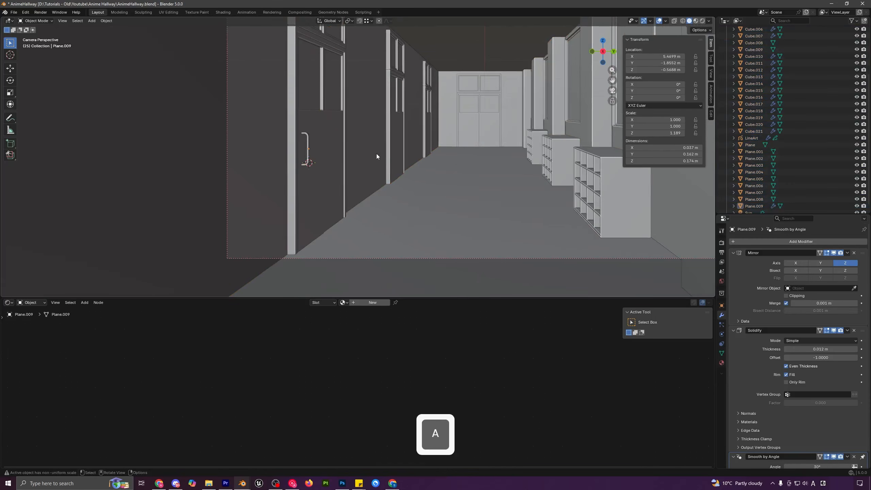
scroll(443, 161, down, 1)
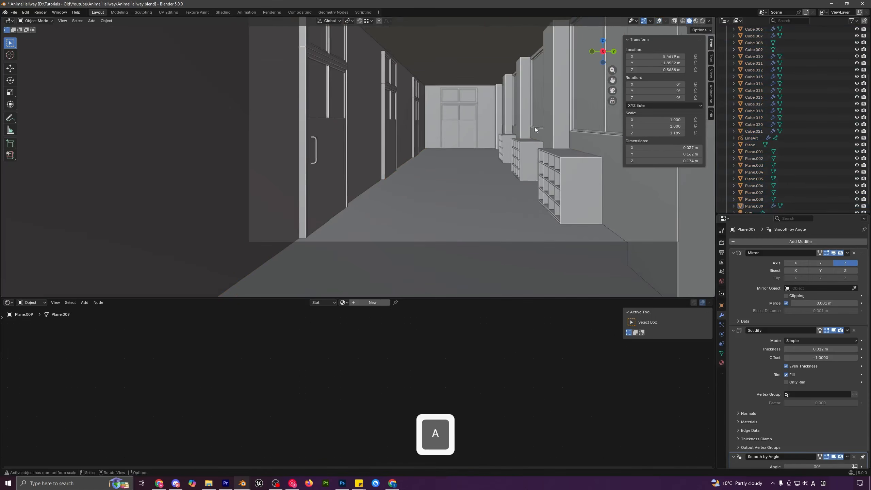
- Switch the viewport to rendered shading and assign the existing Windows material to the door handle
click(702, 21)
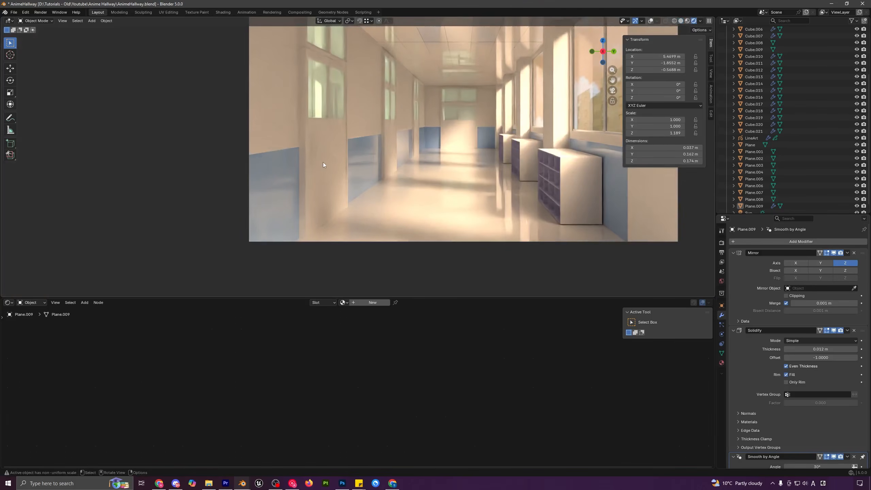
click(316, 152)
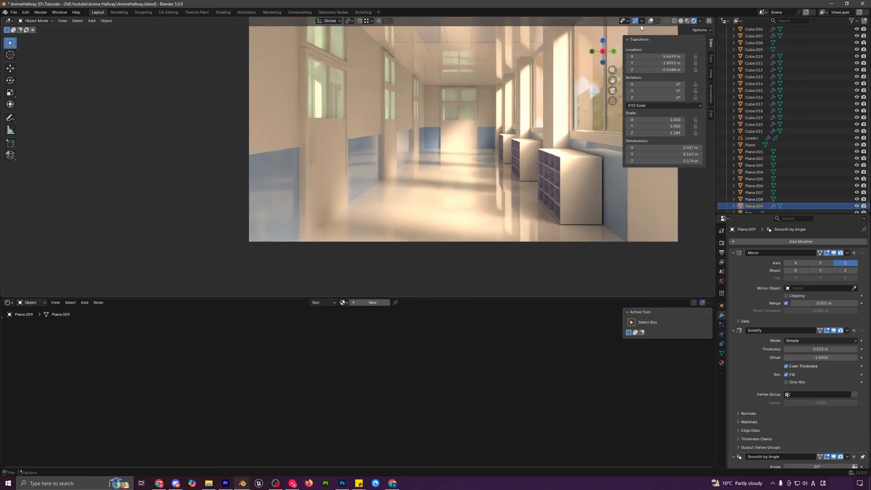
click(343, 302)
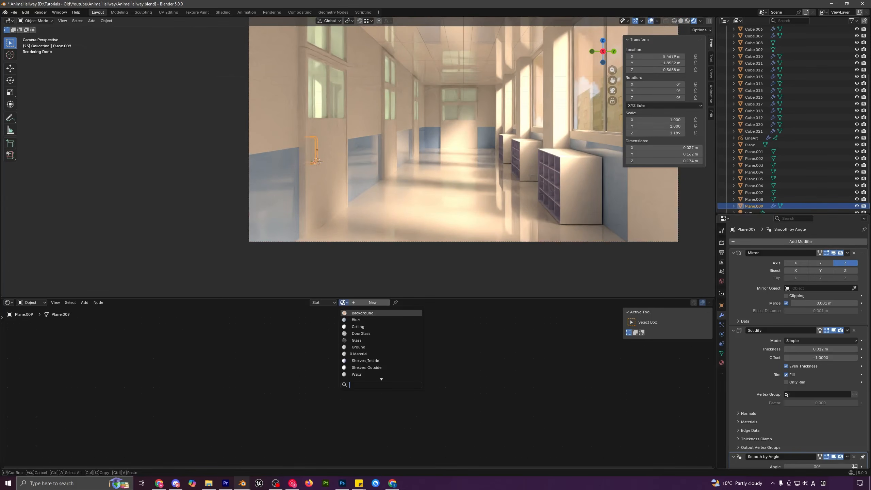
text(w)
click(357, 318)
key(a)
key(a)
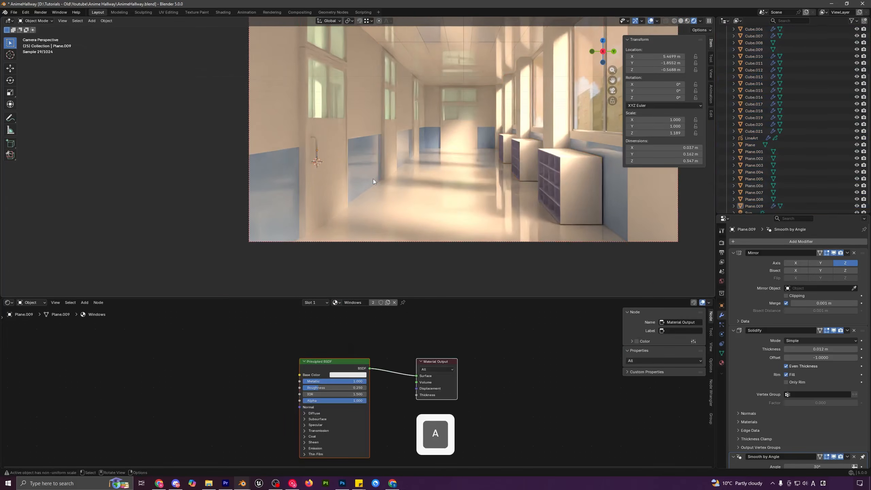
- Make the handle's material an independent copy and darken its base color to a value of about 0.714
click(317, 148)
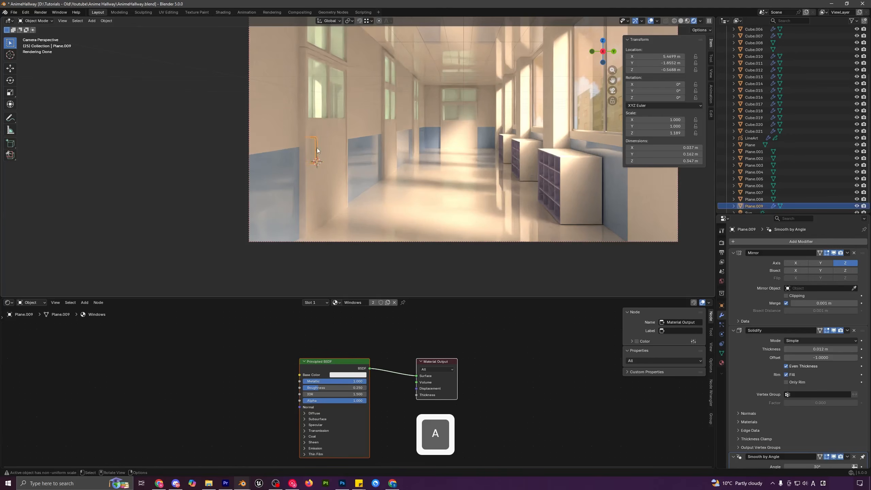
scroll(381, 227, up, 1)
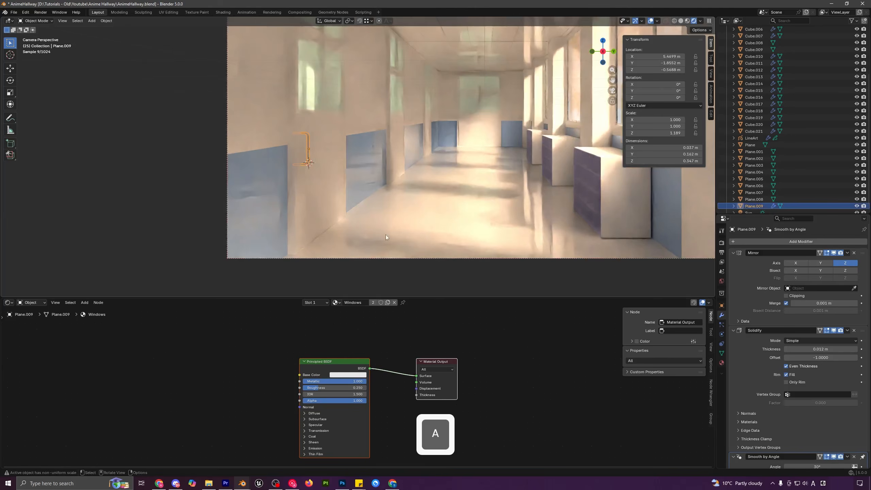
click(373, 302)
click(357, 374)
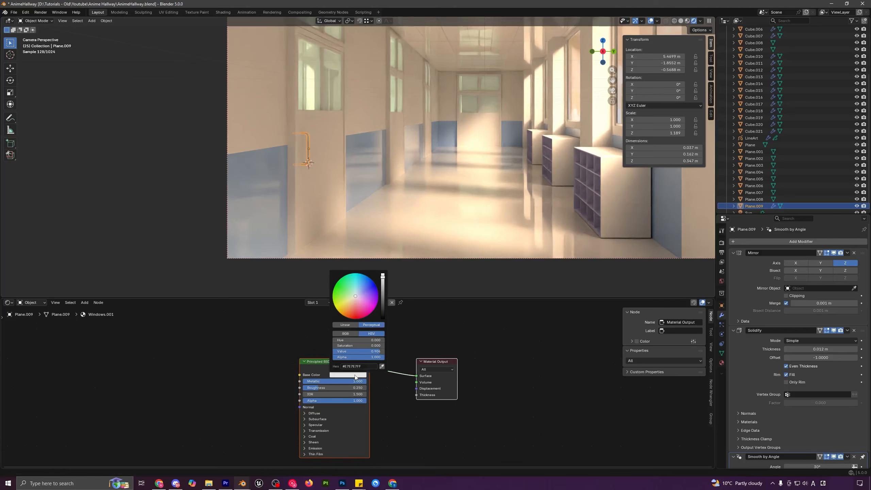
drag(382, 282, 383, 287)
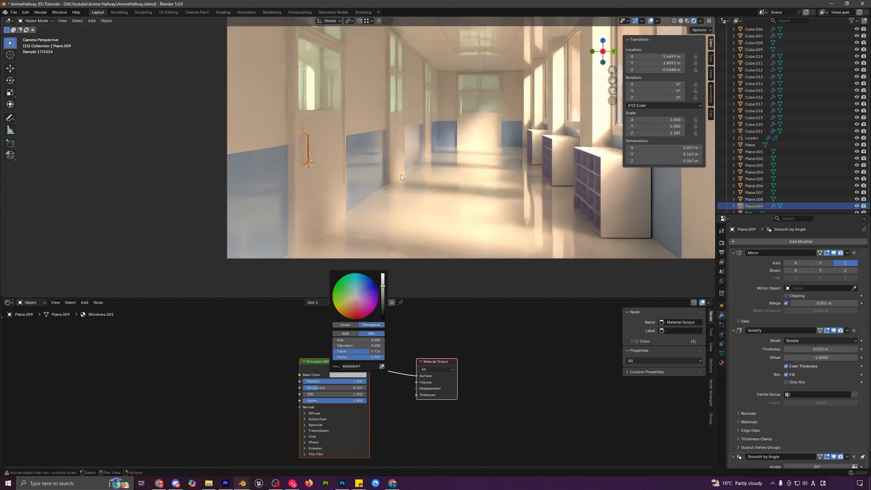
key(a)
- Duplicate the handle along X onto the second door, at an X location of about 0.28 m
click(306, 153)
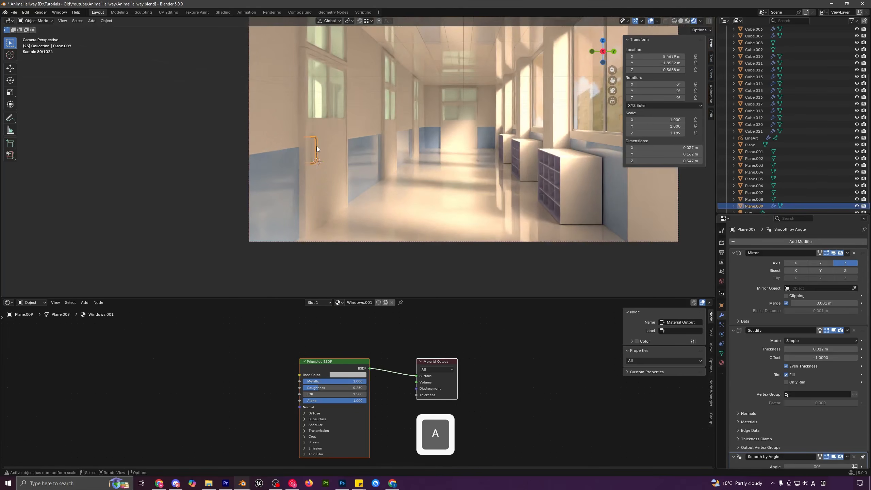
middle_drag(317, 146, 393, 168)
key(shift+d)
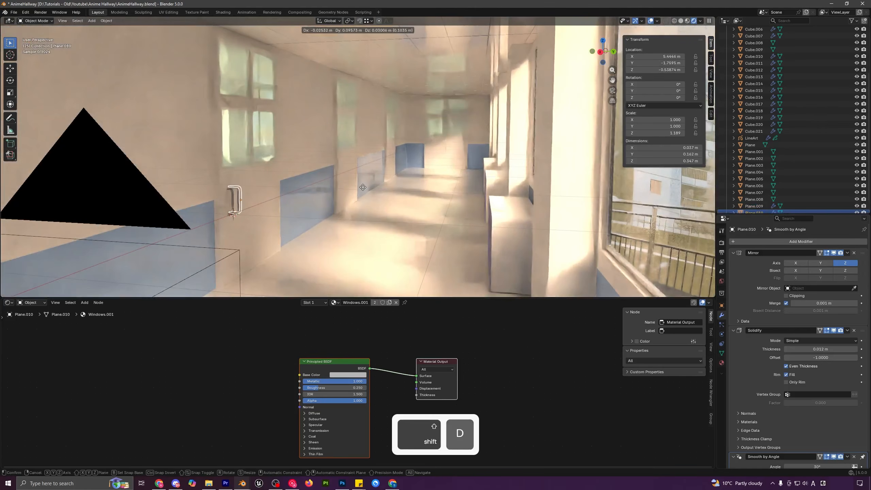
key(x)
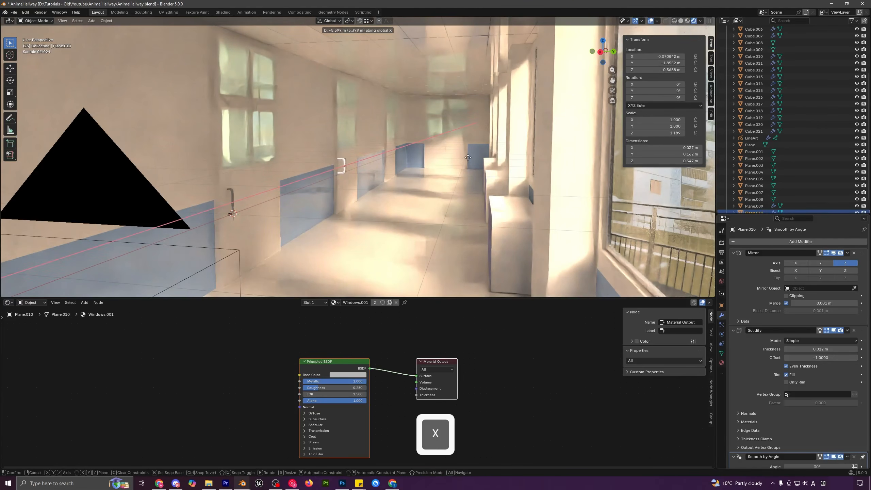
click(468, 158)
scroll(351, 189, up, 3)
middle_drag(351, 189, 364, 176)
key(g)
key(x)
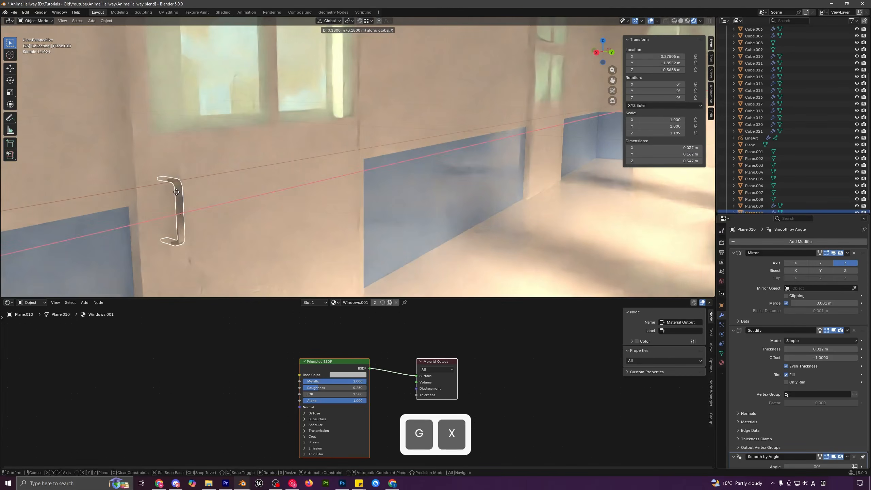
click(177, 192)
- Duplicate the second door's handle along X onto the third door, at an X location of about -6.11 m
key(shift+d)
key(x)
click(509, 149)
shift+middle_drag(514, 152, 490, 185)
key(g)
key(x)
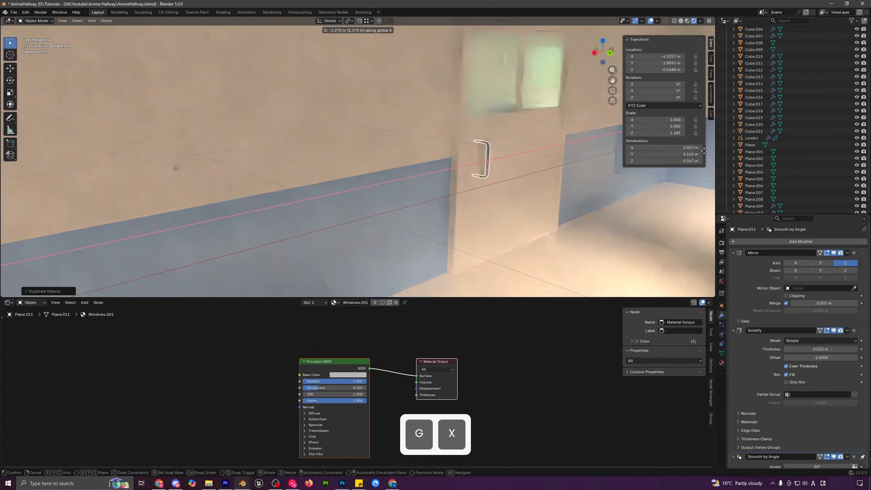
click(704, 151)
- In solid front view with X-ray on, shift the third handle along X to about -5.94 m, near the door's edge
click(681, 22)
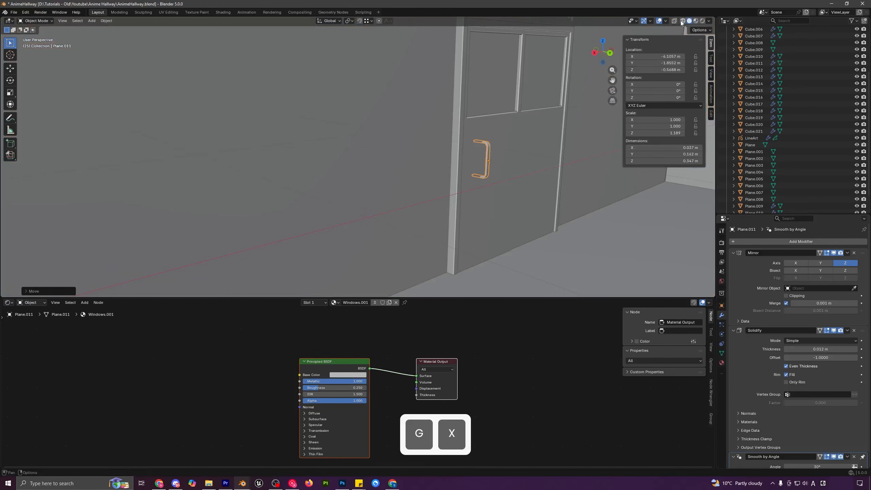
key(KP_1)
key(KP_1)
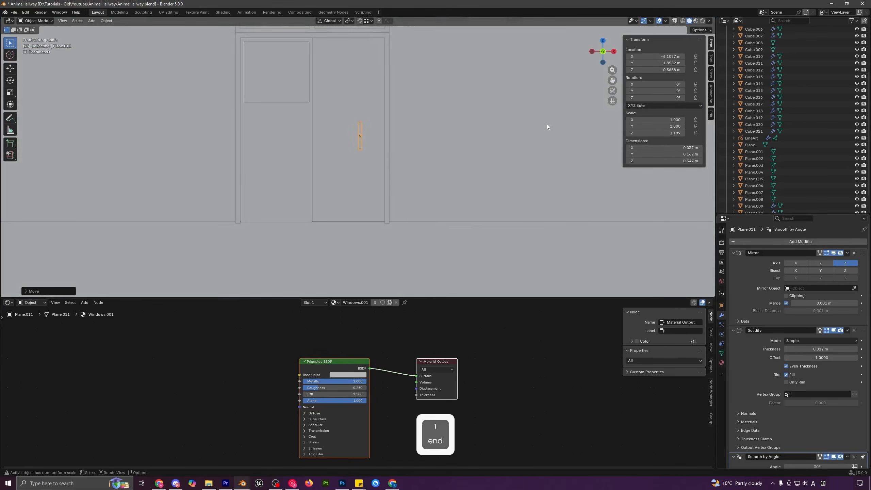
scroll(427, 155, down, 4)
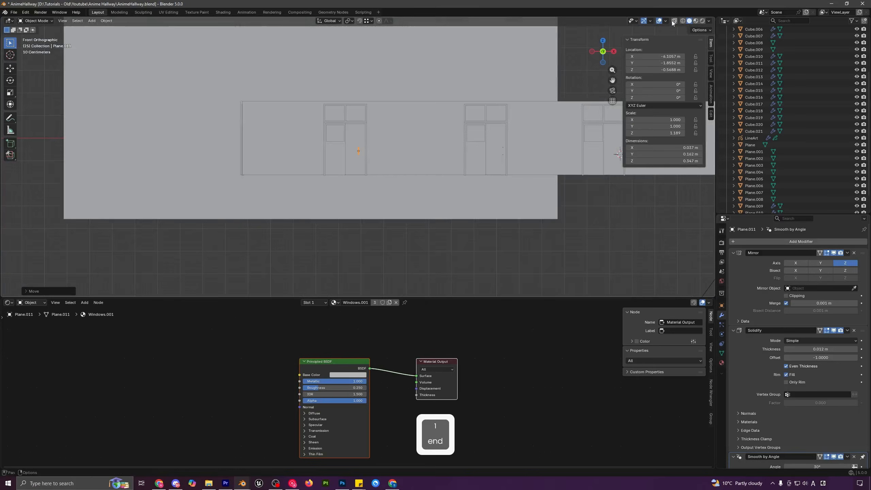
click(674, 21)
scroll(430, 169, up, 8)
key(g)
key(x)
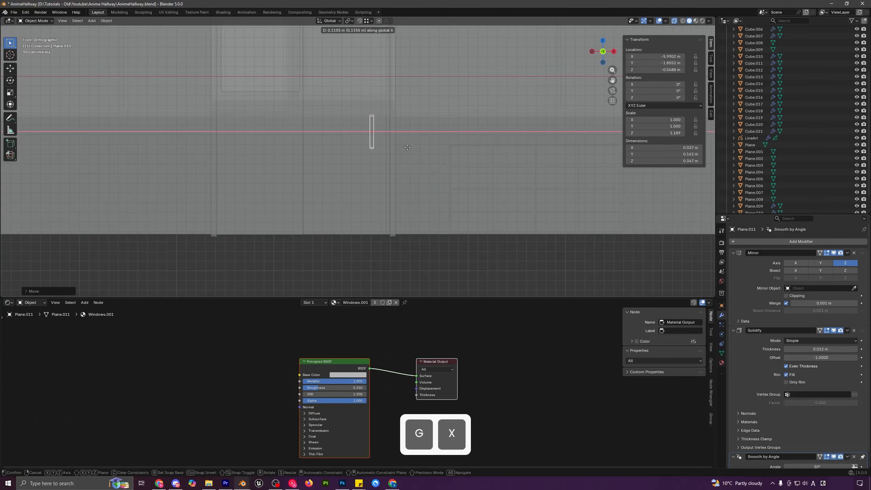
key(shift)
scroll(387, 139, down, 4)
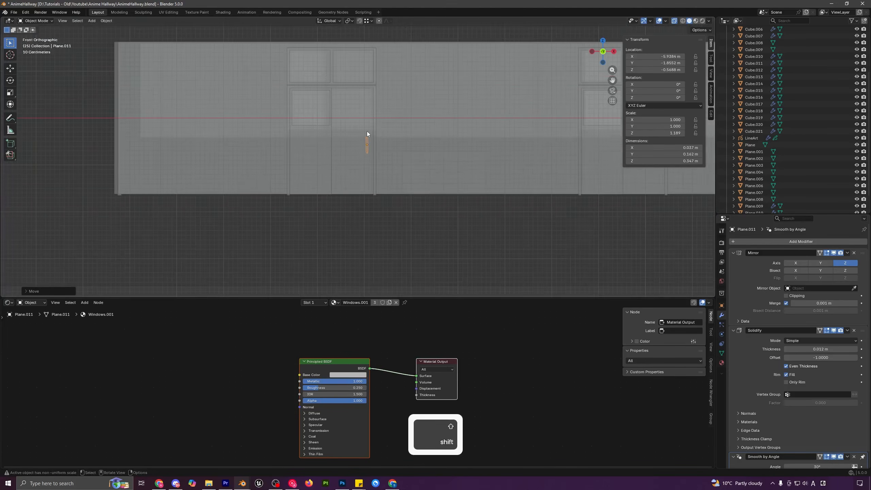
- Duplicate the third handle along X toward the hallway's end and rotate the copy -90 degrees about Z
middle_drag(366, 131, 456, 251)
key(shift+d)
key(x)
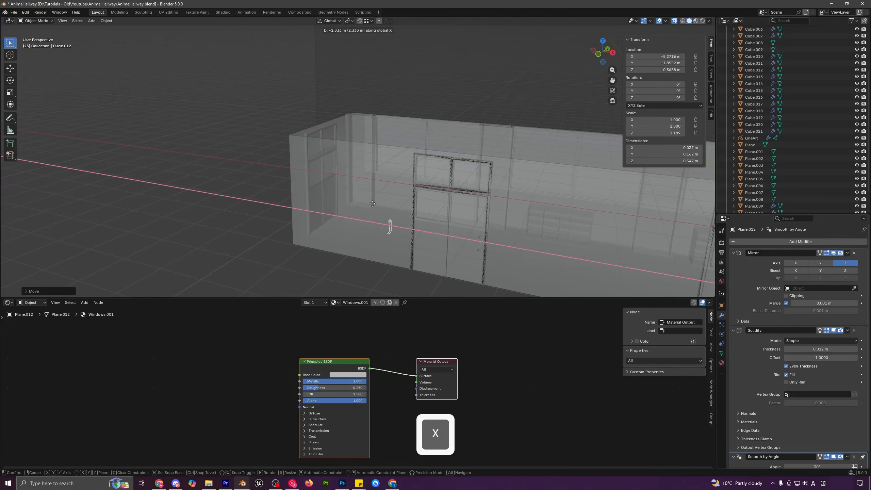
click(341, 199)
text(rz)
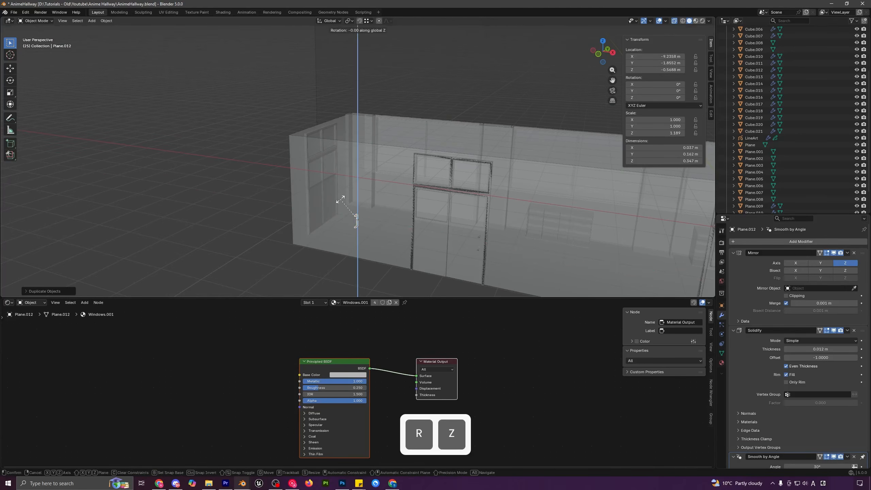
text(-90)
click(319, 194)
middle_drag(460, 230, 400, 221)
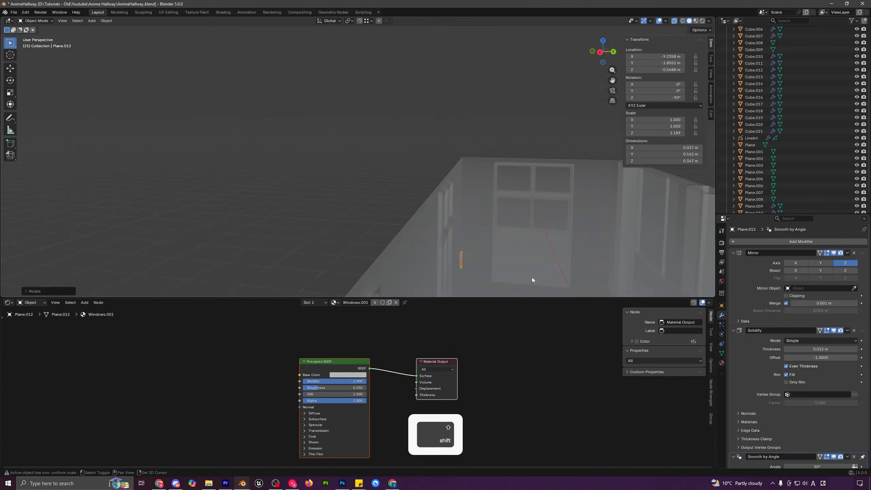
- Move the rotated handle along Y to about -0.42 m and along X to about -10.37 m, toward the end double door
shift+middle_drag(532, 277, 487, 160)
key(g)
key(x)
key(y)
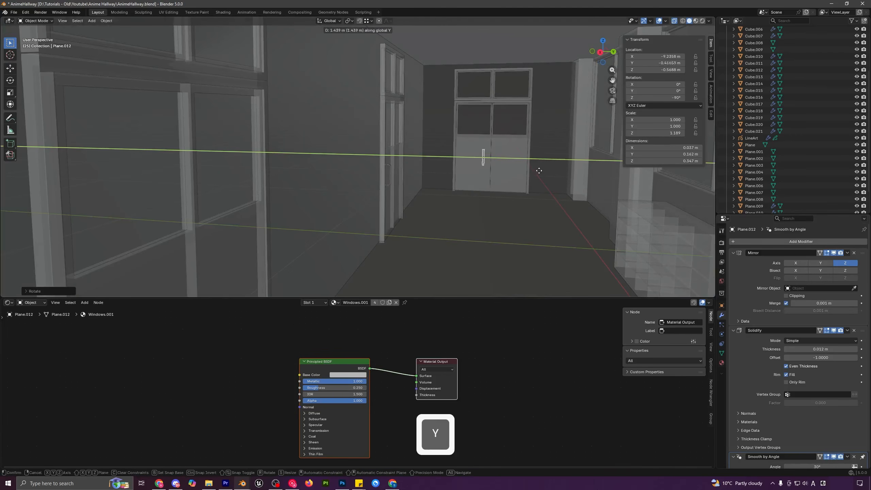
click(534, 169)
key(g)
key(x)
click(523, 128)
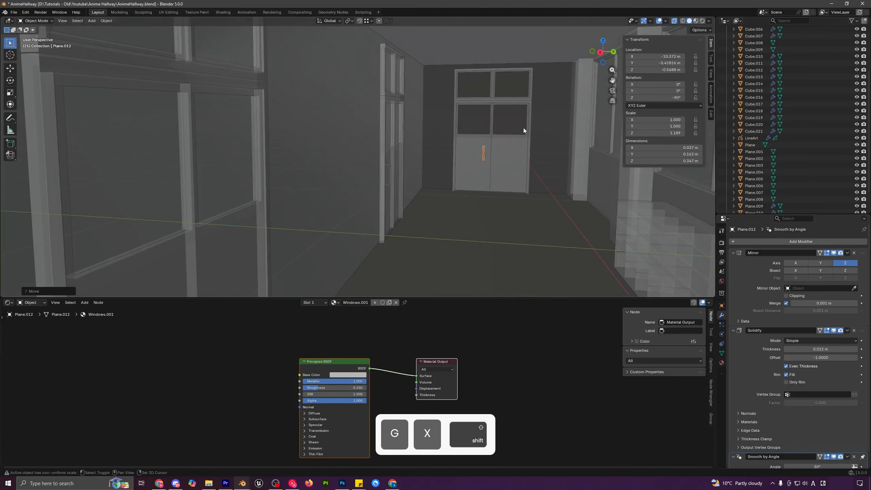
- Turn off X-ray and seat the handle on the end door at about -11.09 m in X and -0.41 m in Y
key(alt+z)
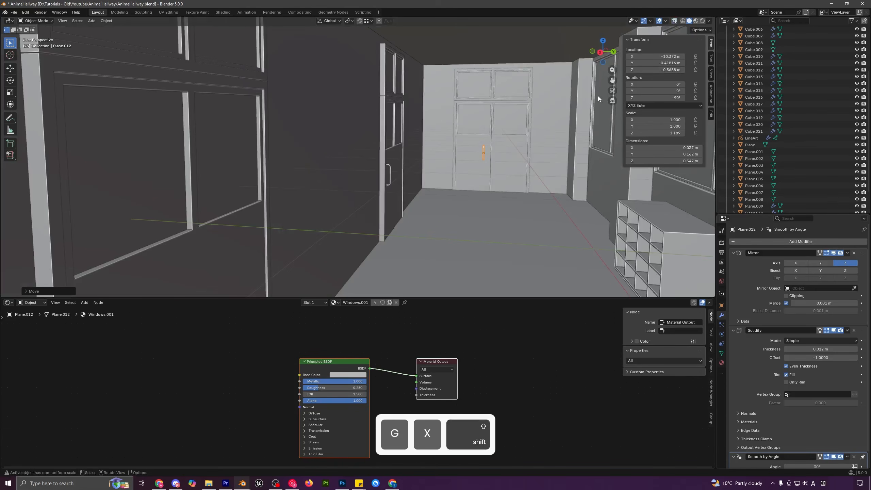
key(KP_Decimal)
scroll(357, 108, down, 4)
mouse_move(358, 109)
middle_down()
mouse_move(400, 139)
mouse_move(328, 102)
mouse_move(364, 115)
middle_up()
key(g)
key(x)
click(327, 98)
scroll(371, 117, down, 1)
key(g)
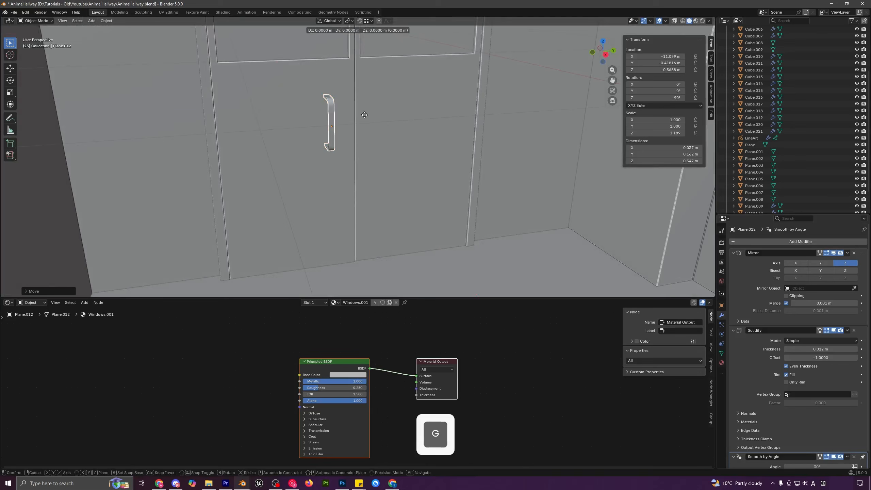
key(y)
click(781, 312)
- Collapse the existing Mirror modifier's settings and add a second Mirror modifier to the end door's handle
click(733, 253)
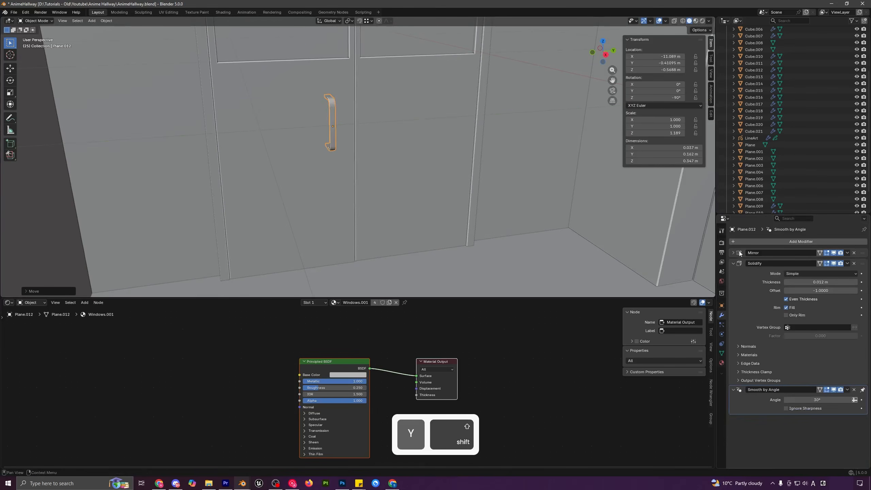
click(750, 243)
click(750, 243)
click(749, 264)
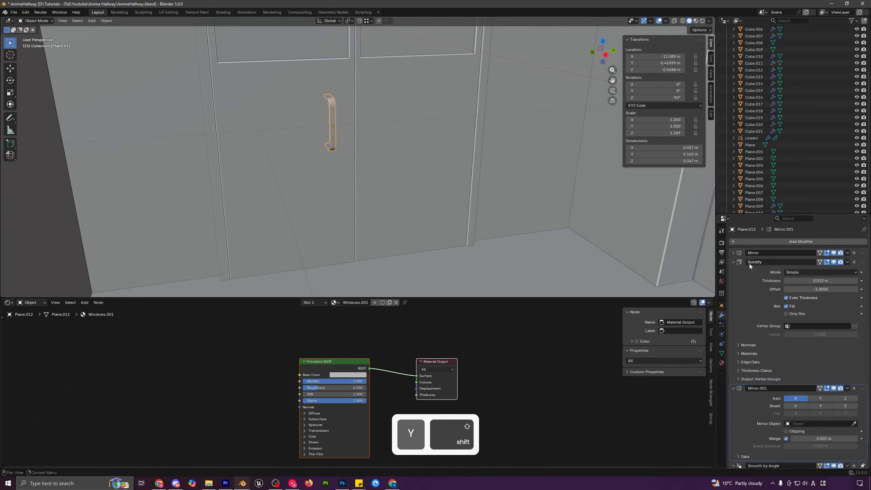
- Set the end door, Cube.019, as the second Mirror modifier's mirror object and check the rendered hallway through the camera
click(854, 424)
key(a)
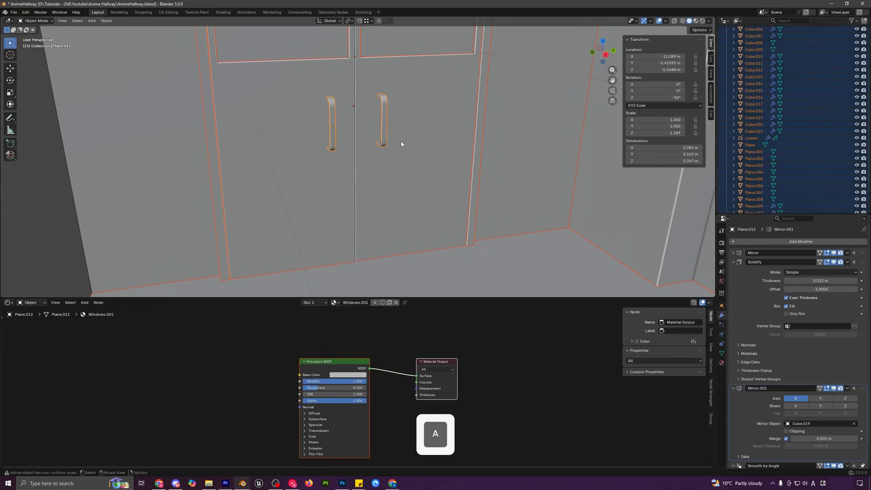
key(alt+a)
key(KP_0)
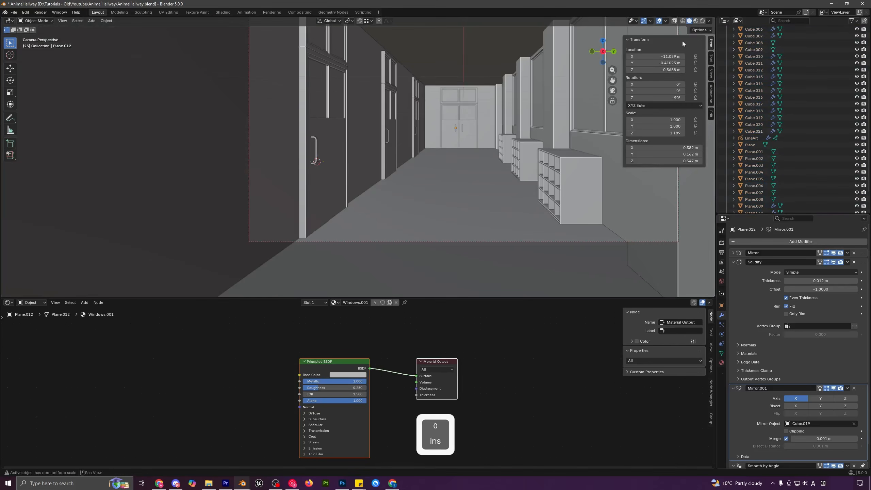
click(701, 21)
shift+middle_drag(515, 110, 454, 140)
key(alt+a)
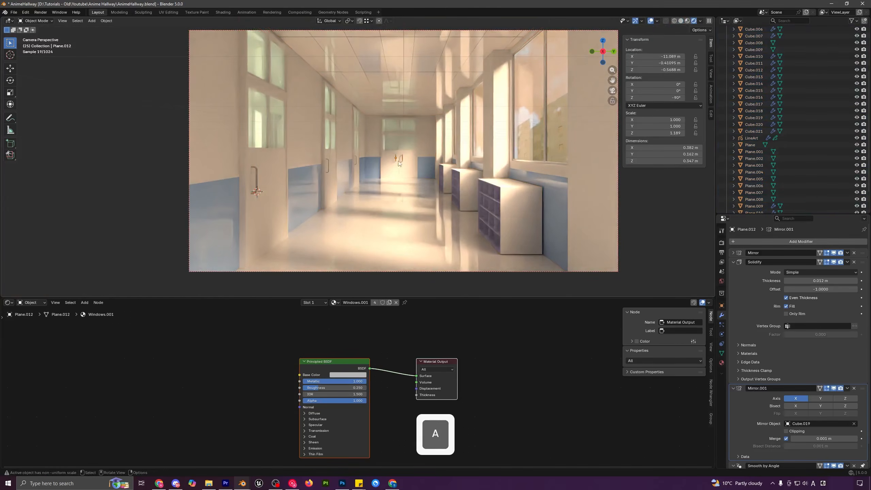
scroll(466, 126, down, 2)
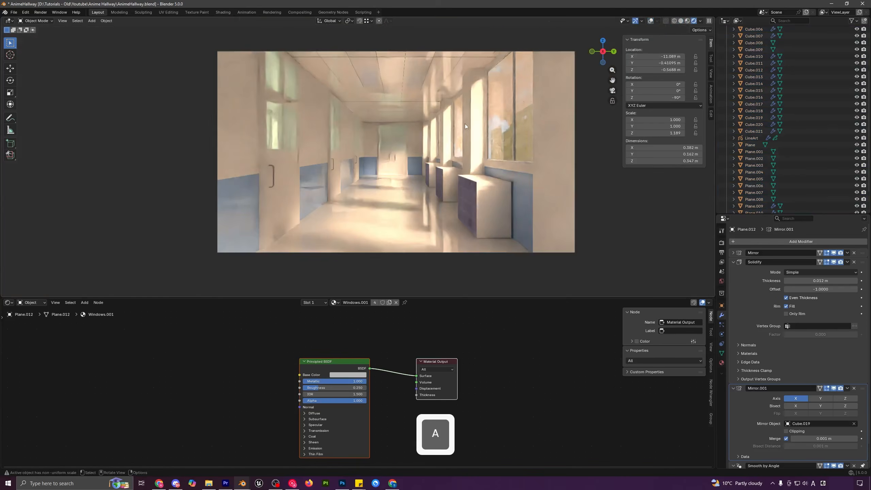
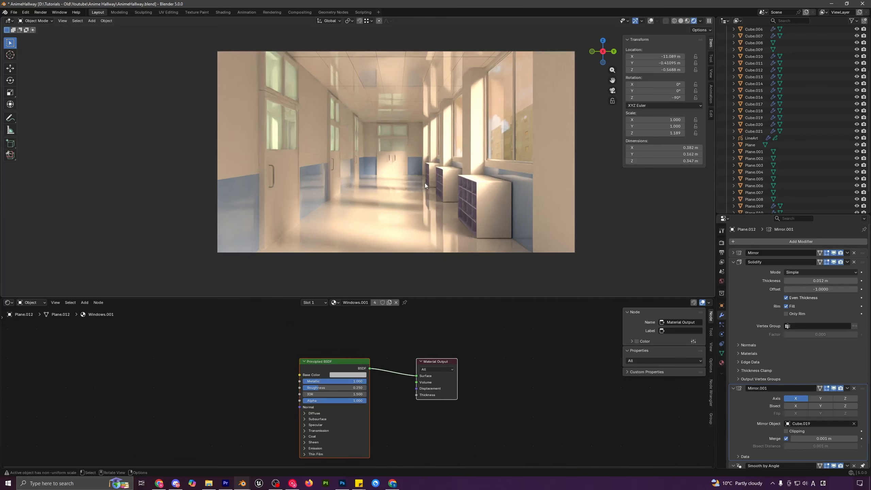
key(shift+a)
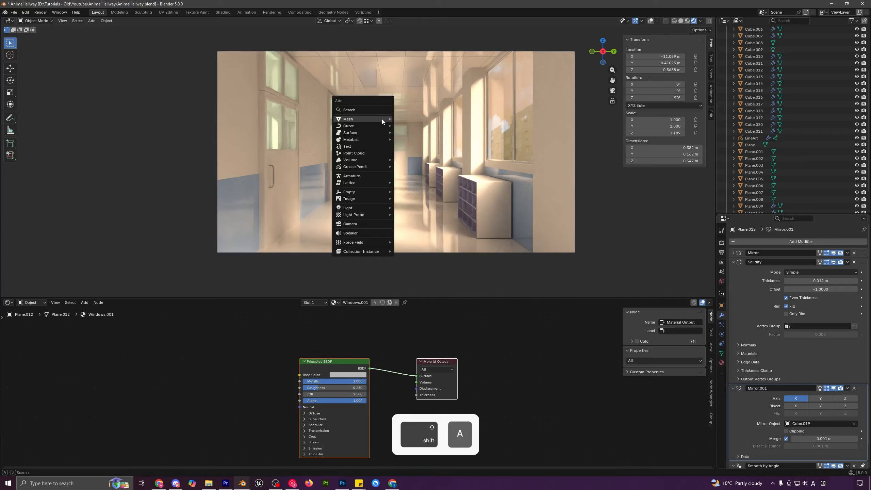
mouse_move(382, 118)
click(425, 123)
key(Delete)
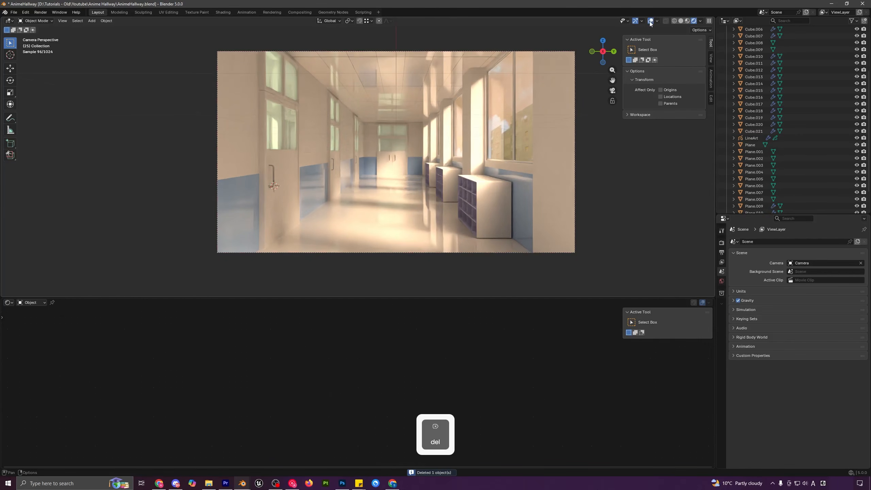
- Set the ceiling's origin to its geometry and snap the 3D cursor to it
click(414, 88)
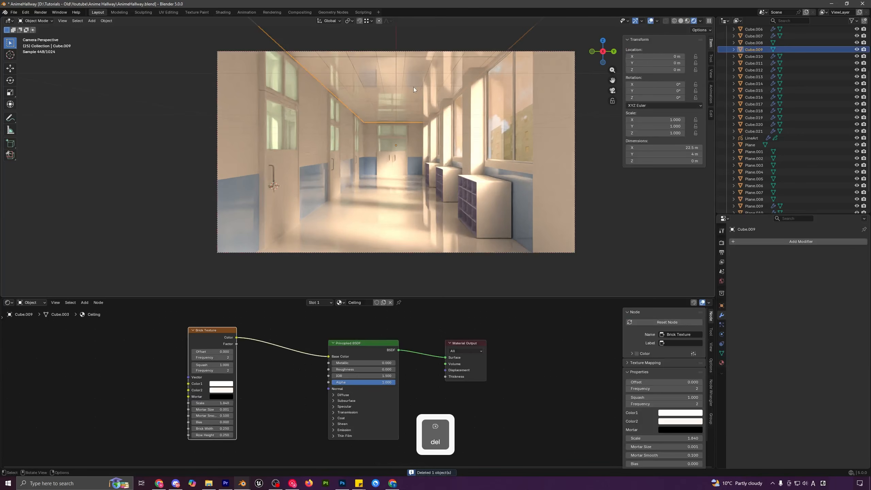
click(103, 22)
click(176, 41)
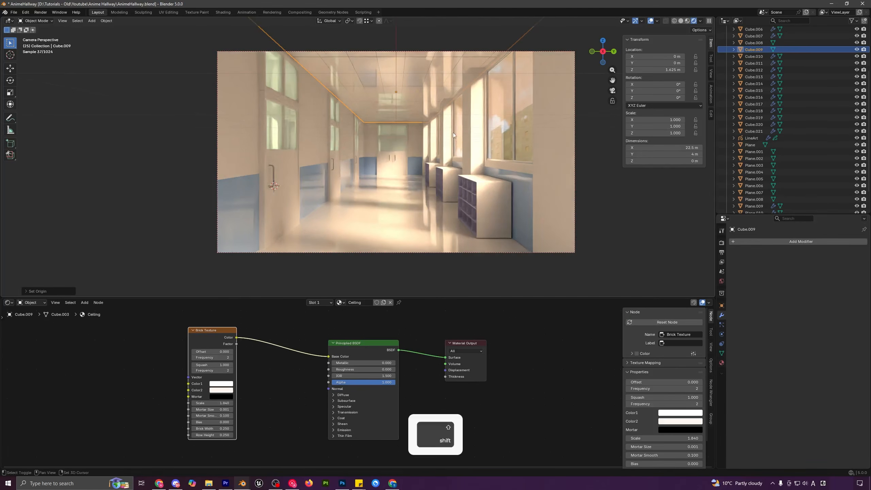
key(shift+s)
click(450, 171)
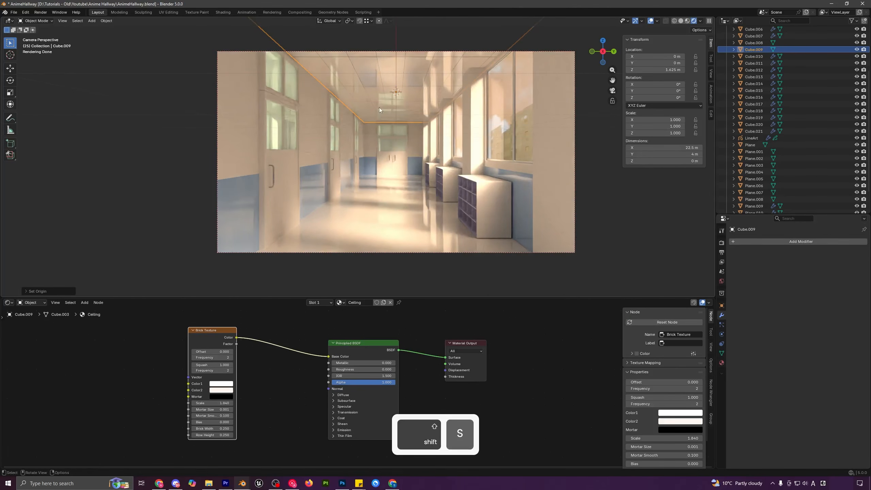
- Add a cube at the ceiling and scale it to about 0.91 m wide and 0.16 m high
key(shift+a)
click(412, 114)
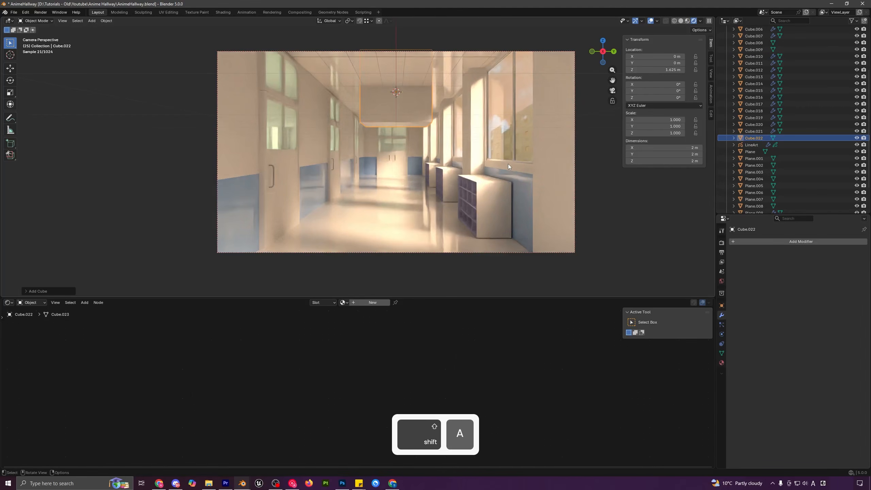
key(s)
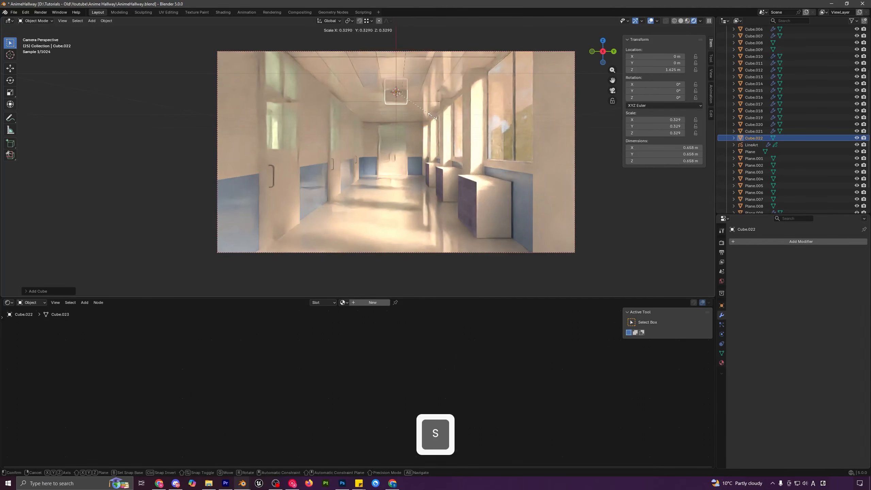
click(452, 122)
key(s)
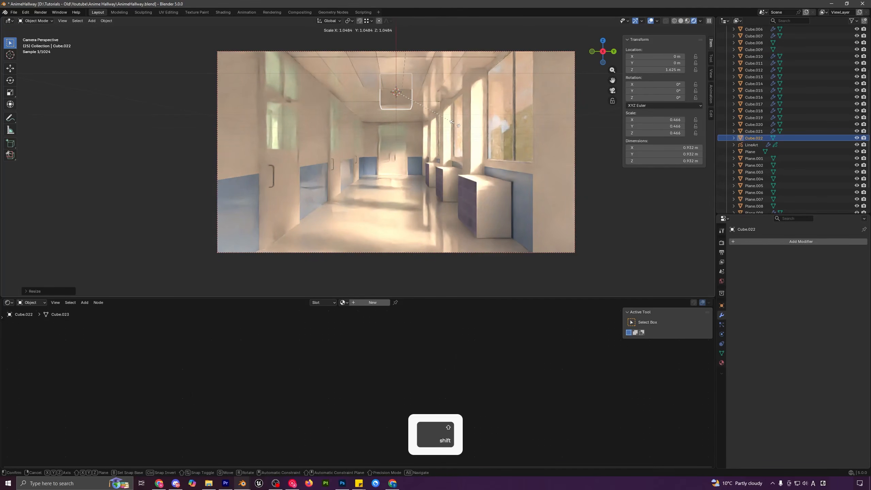
key(z)
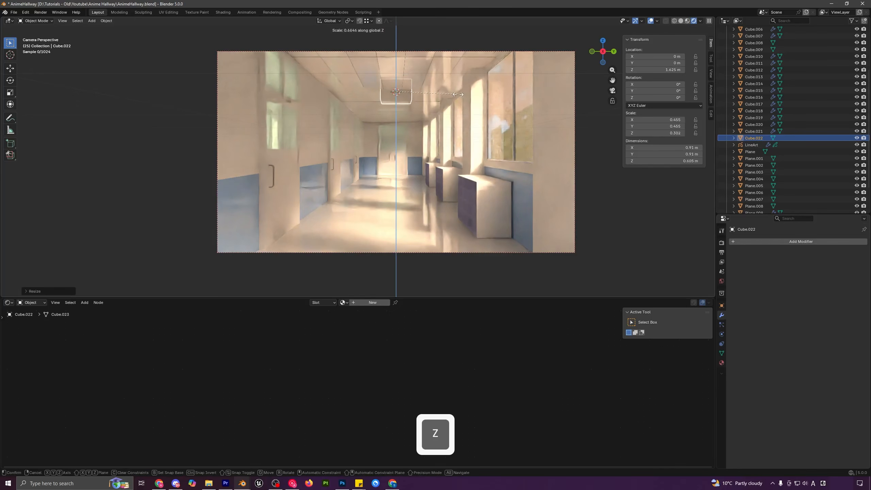
click(412, 89)
scroll(472, 133, up, 3)
shift+middle_drag(473, 133, 440, 142)
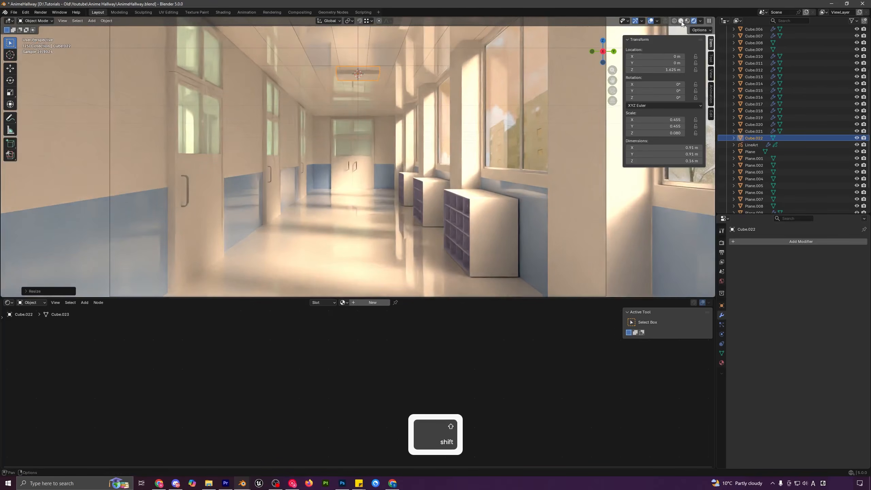
- In solid shading, flatten the ceiling cube along Z to about 0.057 m thick and apply its scale
click(681, 22)
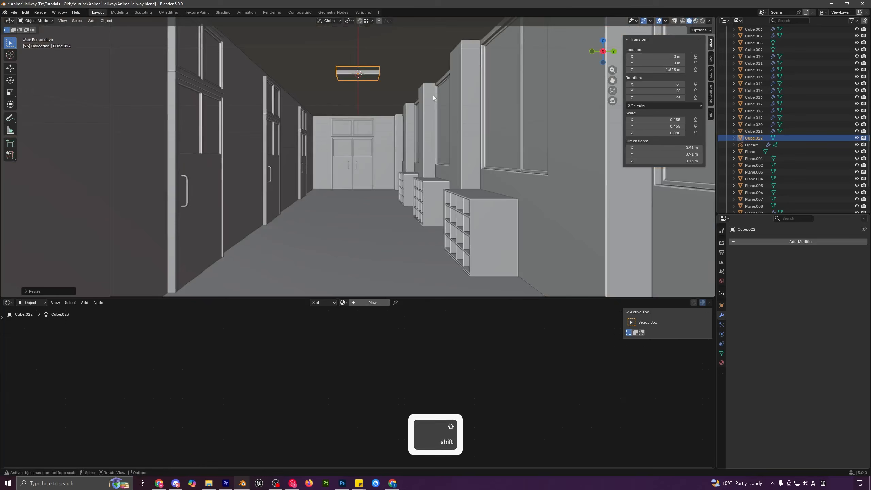
key(s)
key(z)
click(377, 80)
shift+middle_drag(377, 80, 373, 140)
scroll(376, 106, up, 2)
key(s)
key(z)
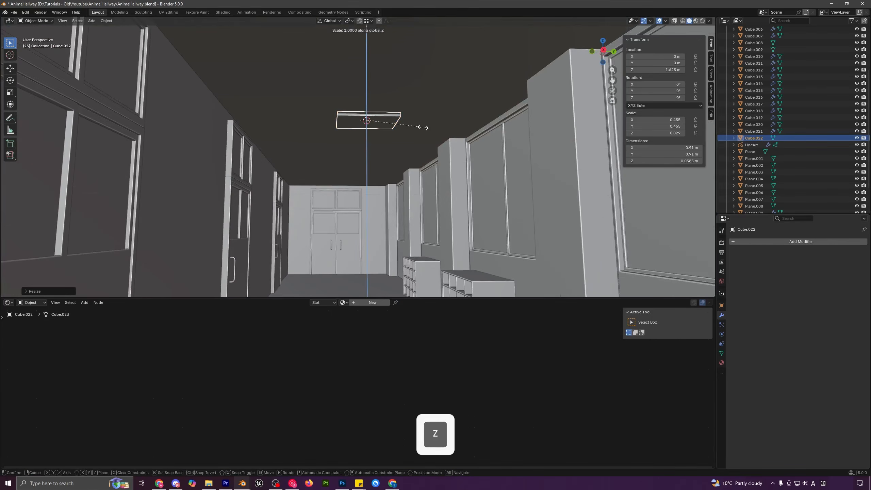
shift+click(408, 122)
key(ctrl+a)
click(408, 122)
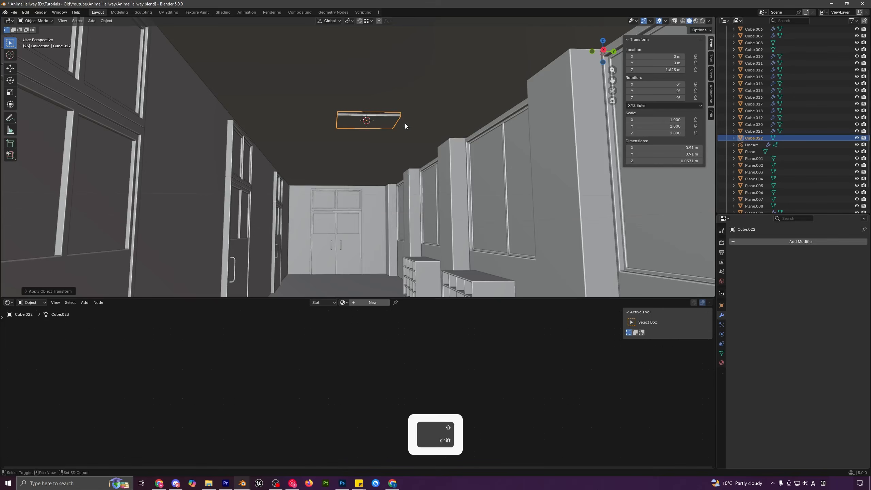
- Inset the underside face of the ceiling panel by about 0.026 m
middle_drag(404, 123, 398, 148)
key(Tab)
key(3)
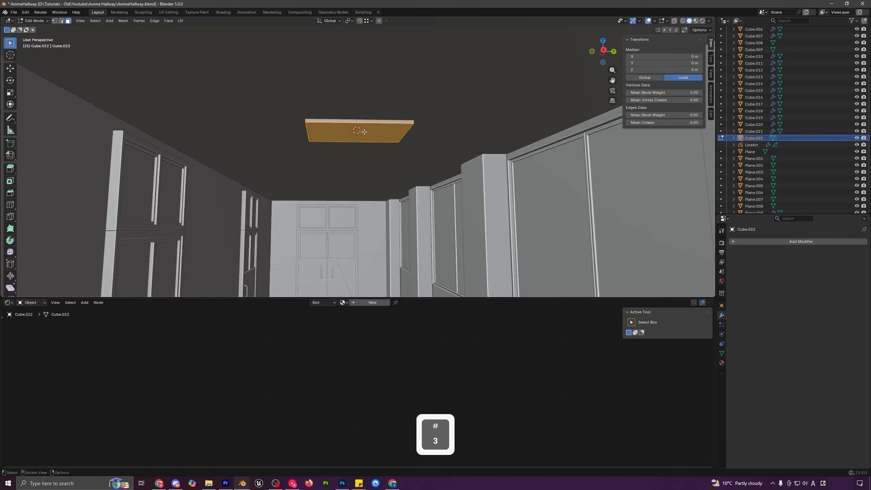
key(i)
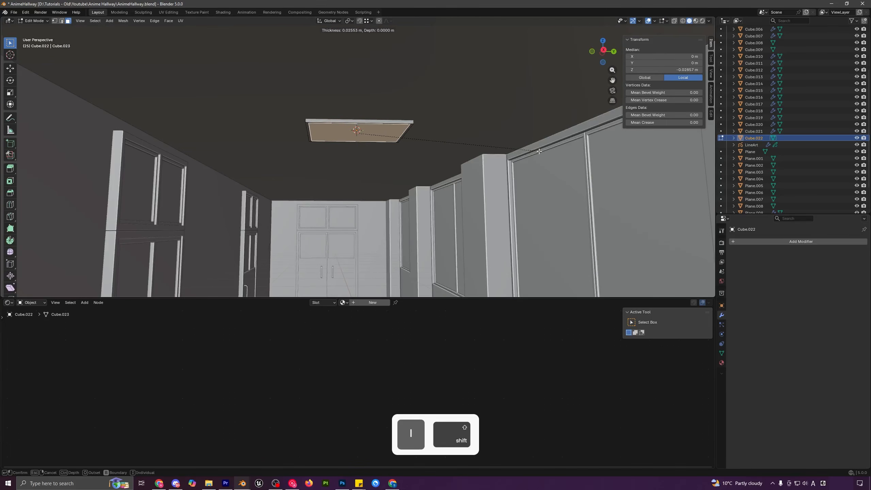
click(538, 151)
- Extrude the inset face about 0.02 m up into the panel to form a recessed light frame
middle_drag(435, 149, 437, 144)
shift+middle_drag(448, 115, 442, 140)
scroll(447, 127, up, 1)
key(e)
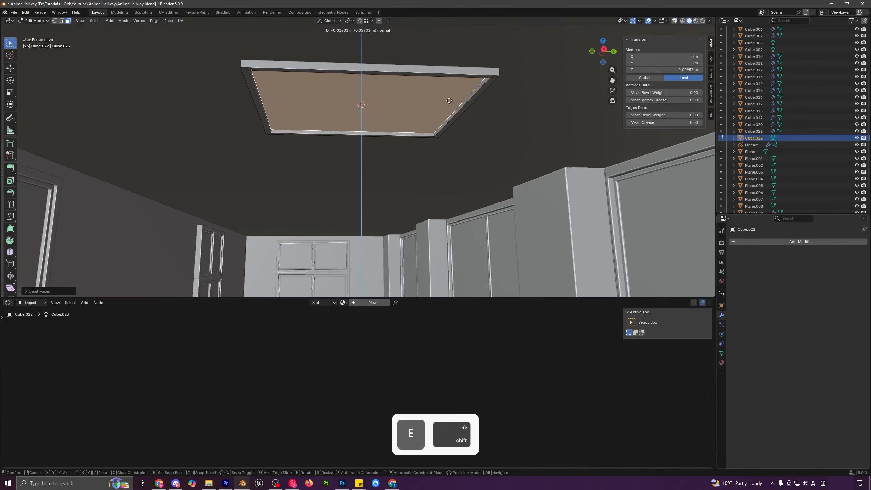
click(450, 94)
key(Tab)
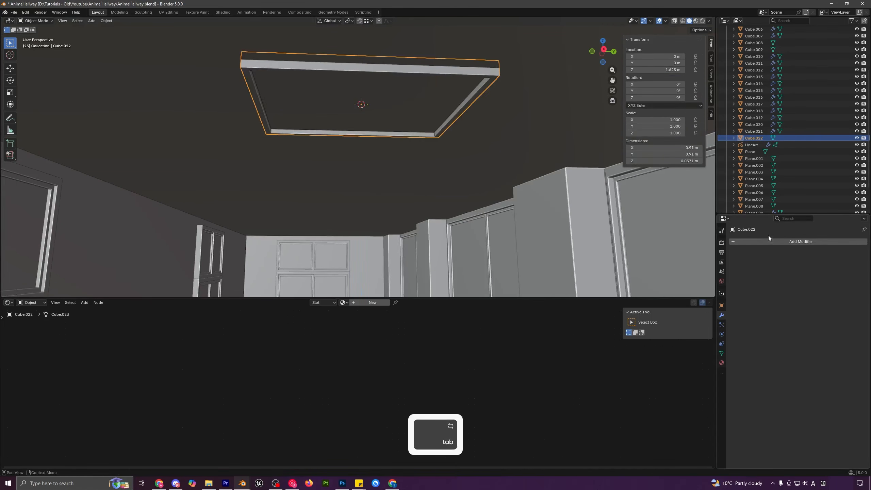
- Move the ceiling light along X to about 8.98 m, at the hallway's open end
scroll(450, 184, down, 6)
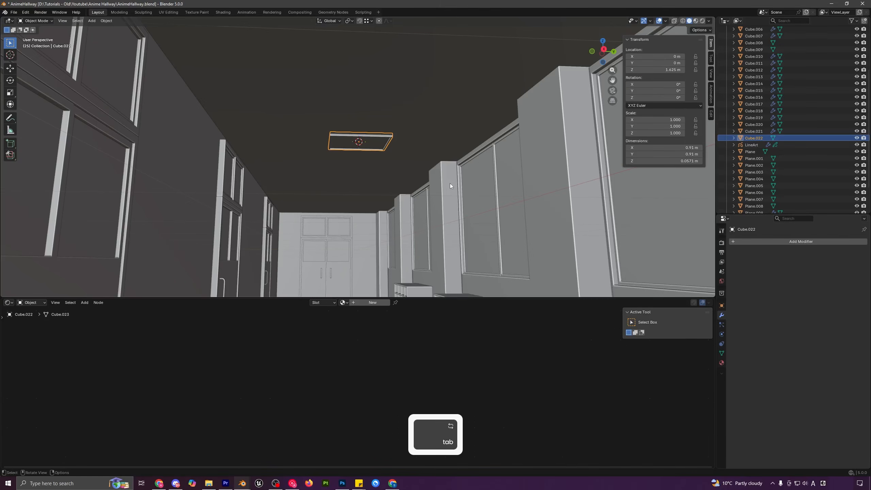
scroll(422, 176, down, 4)
key(g)
key(x)
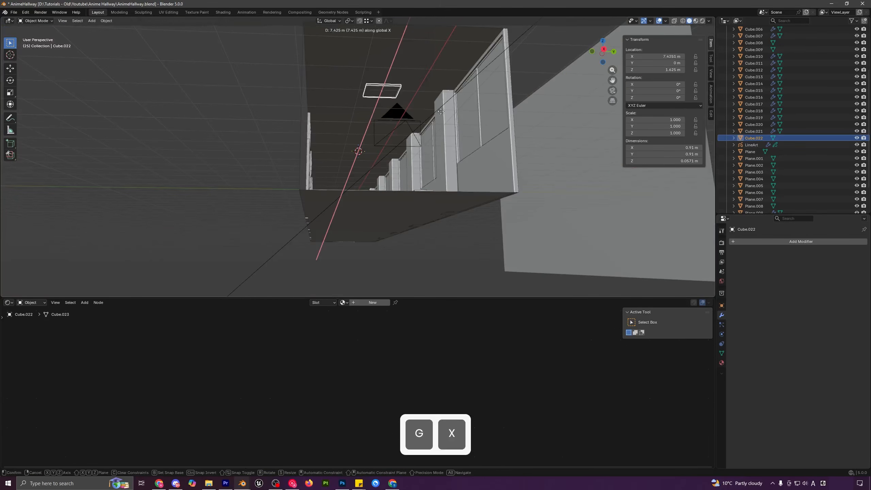
click(453, 93)
shift+middle_drag(447, 93, 439, 124)
shift+middle_drag(385, 123, 392, 130)
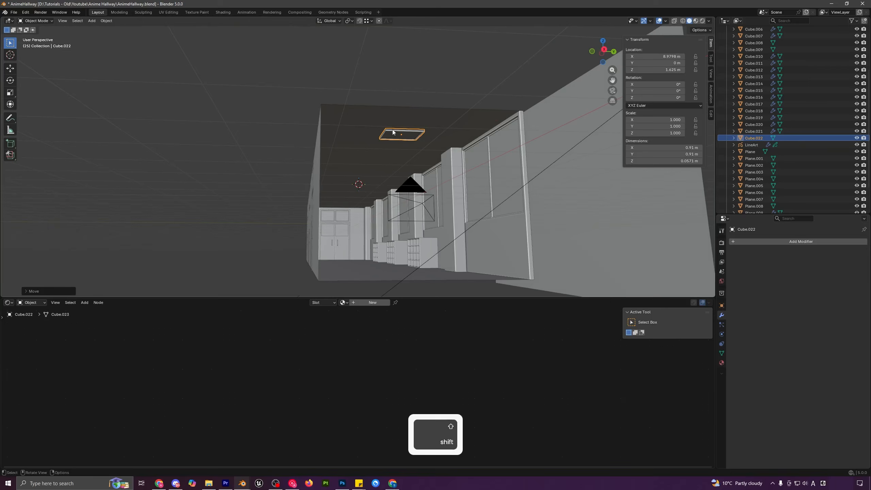
- Add an Array modifier to the ceiling light with a relative X offset of about -4.09 and a count of 7
click(764, 240)
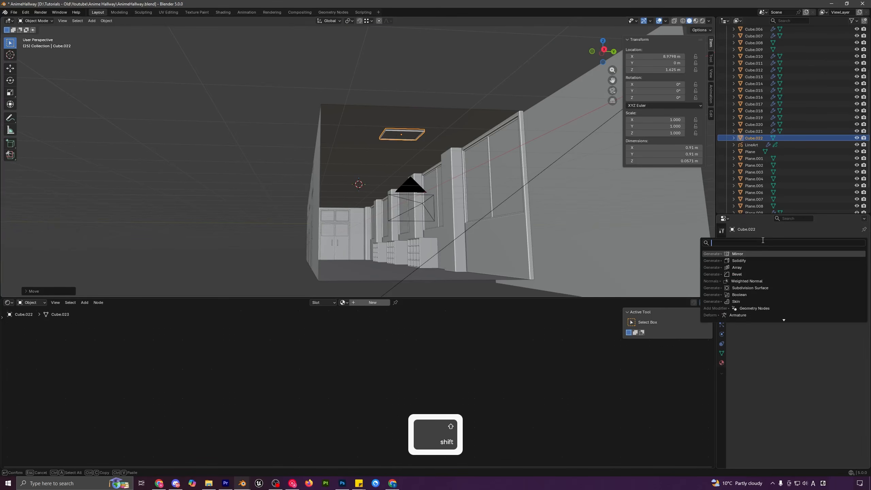
click(755, 267)
drag(836, 288, 860, 282)
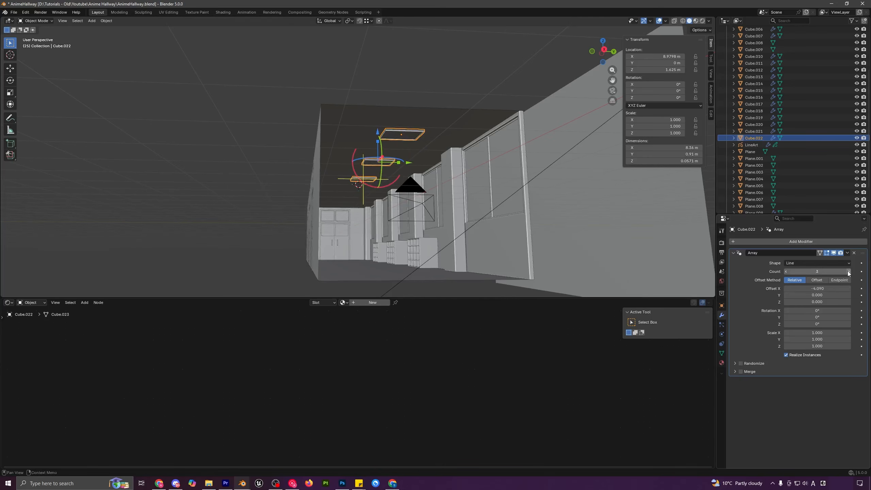
click(848, 272)
click(848, 272)
click(848, 272)
click(848, 272)
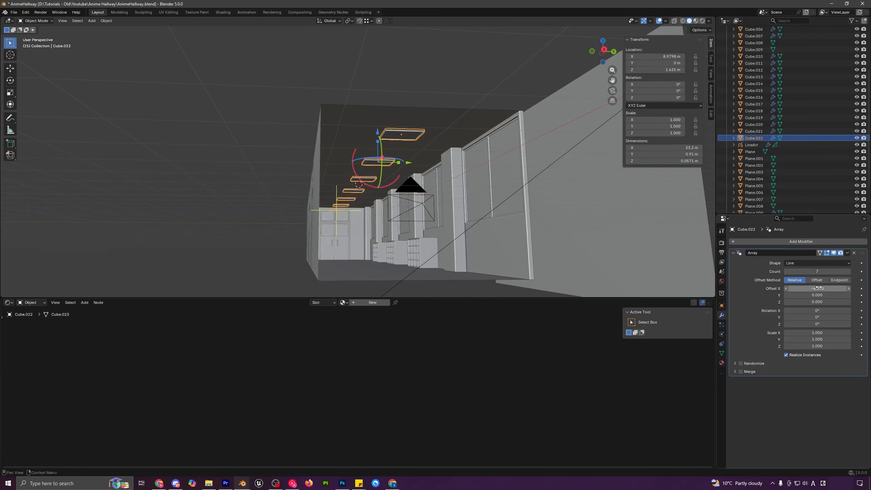
- Adjust the light array to a count of 6 and an X offset of about -3.878, checking it in the rendered camera view
drag(818, 288, 838, 288)
key(a)
key(a)
key(KP_0)
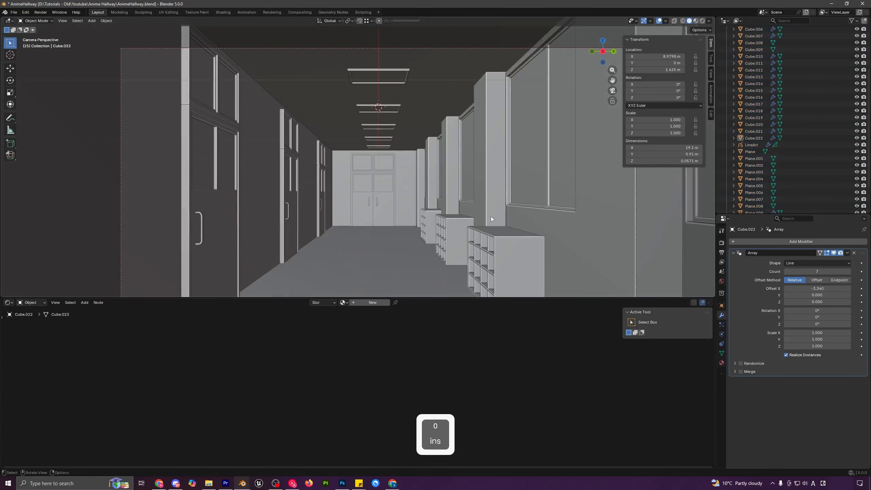
shift+middle_drag(423, 178, 375, 82)
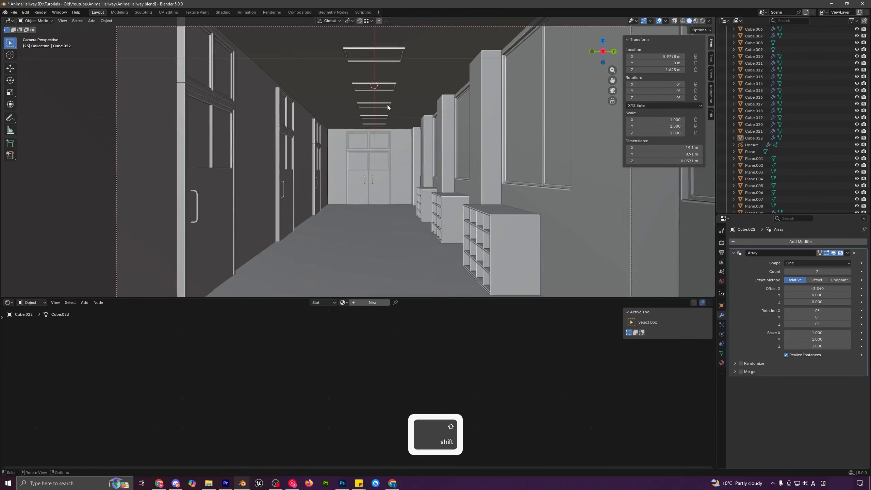
click(786, 271)
shift+drag(816, 288, 763, 289)
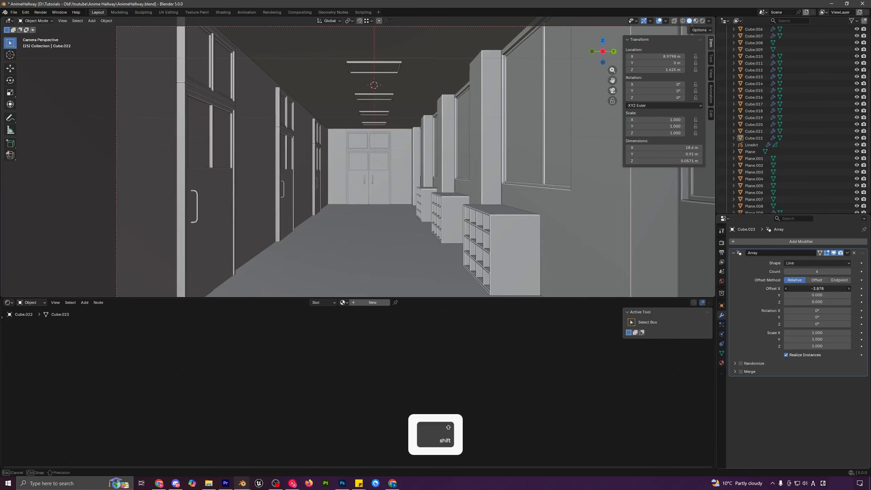
click(703, 20)
key(a)
scroll(461, 125, down, 2)
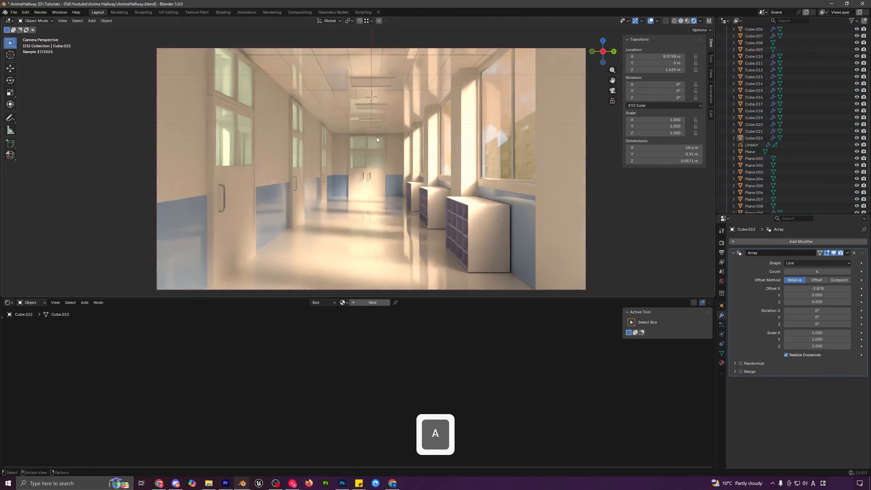
- Add a new material named "Light" to the ceiling light array
click(383, 82)
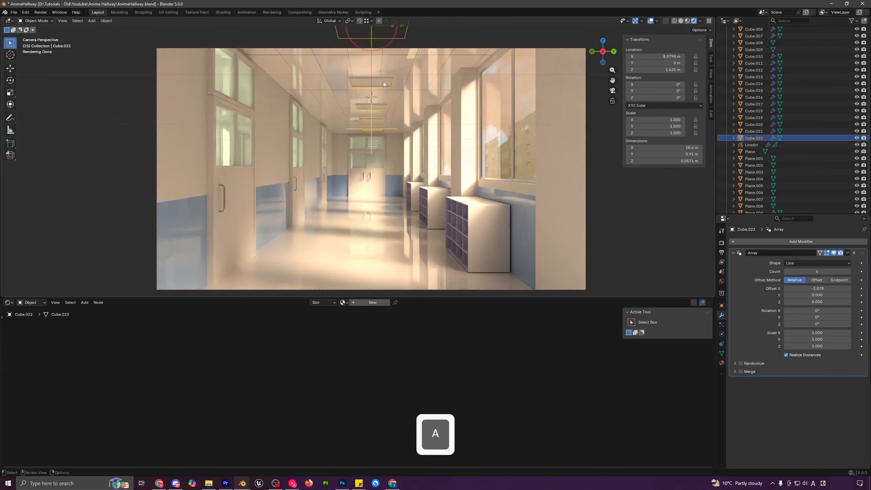
click(721, 363)
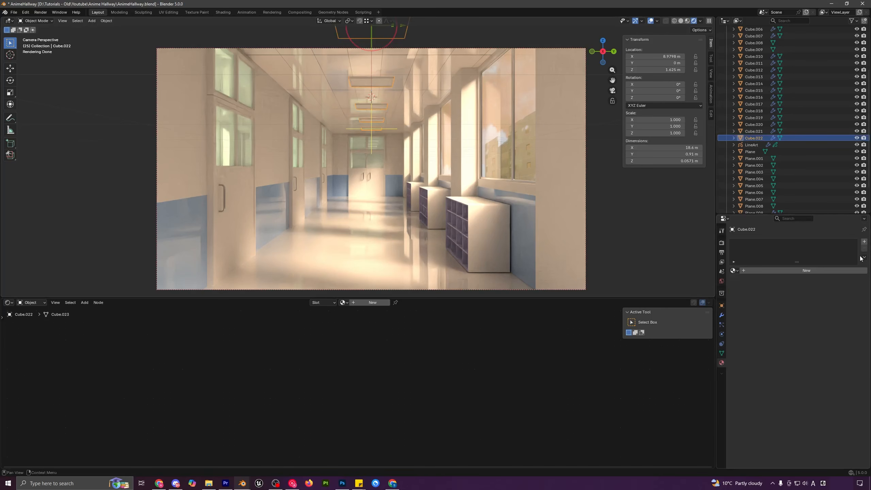
click(828, 269)
click(775, 270)
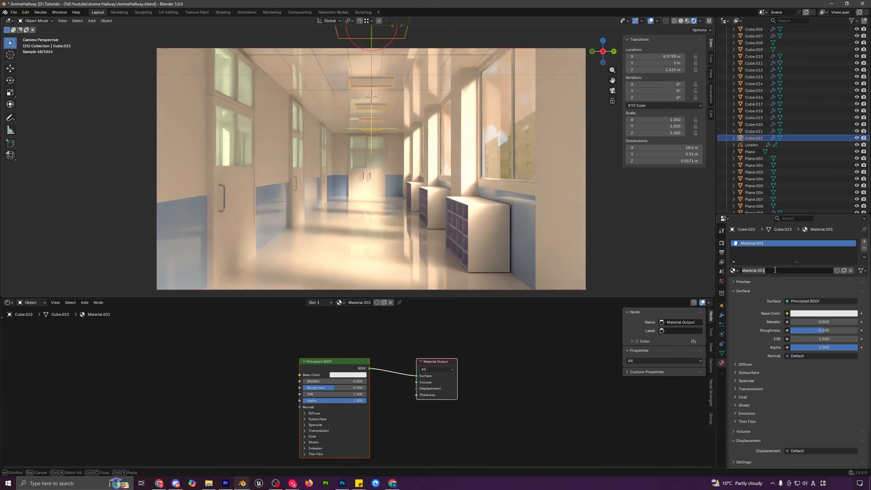
text(Light)
key(Return)
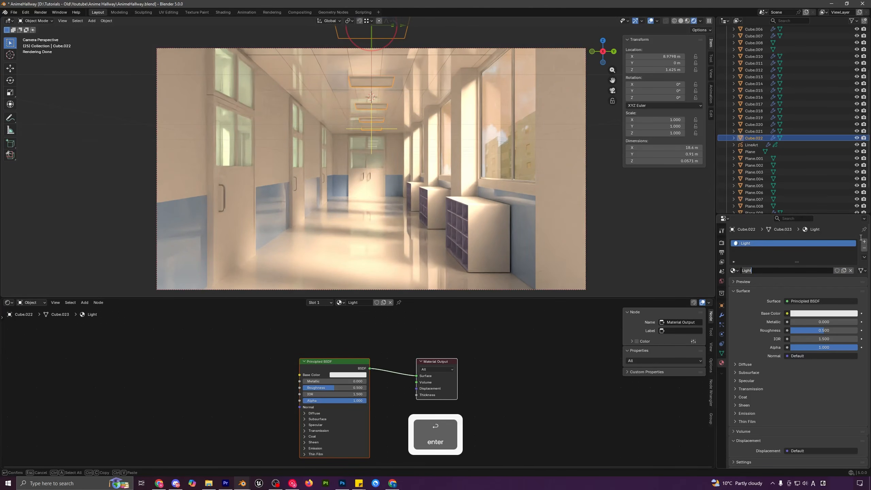
- Add a second material slot to the ceiling light with a new material named "Emissive"
click(864, 241)
click(781, 281)
click(779, 281)
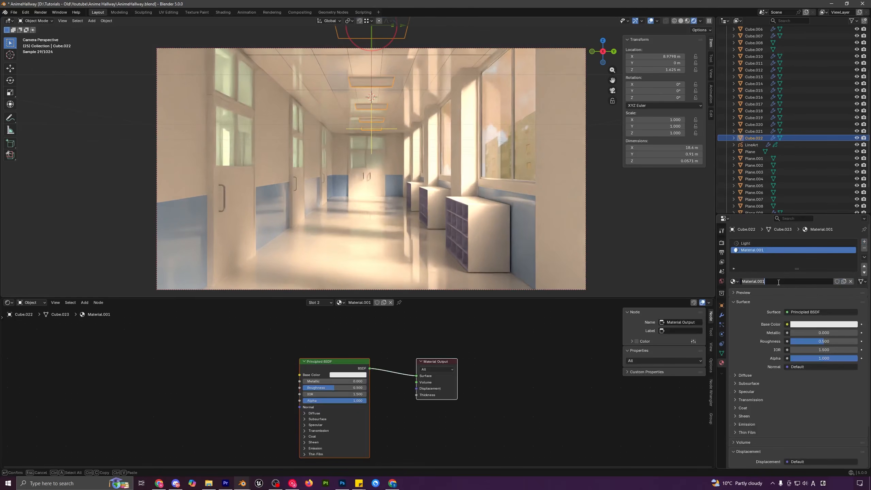
text(Emi)
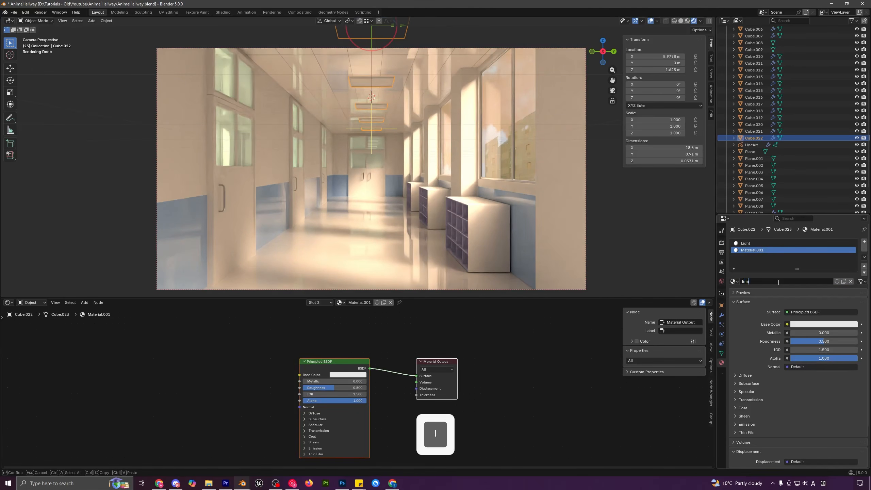
text(ssive)
key(Return)
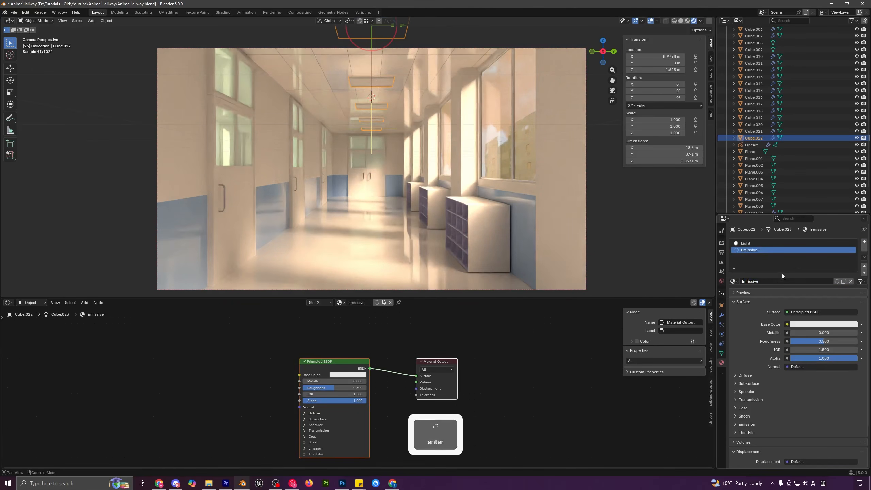
- Replace the Emissive material's Principled BSDF with an Emission shader connected to the Material Output's Surface
middle_drag(384, 197, 411, 225)
scroll(390, 200, down, 3)
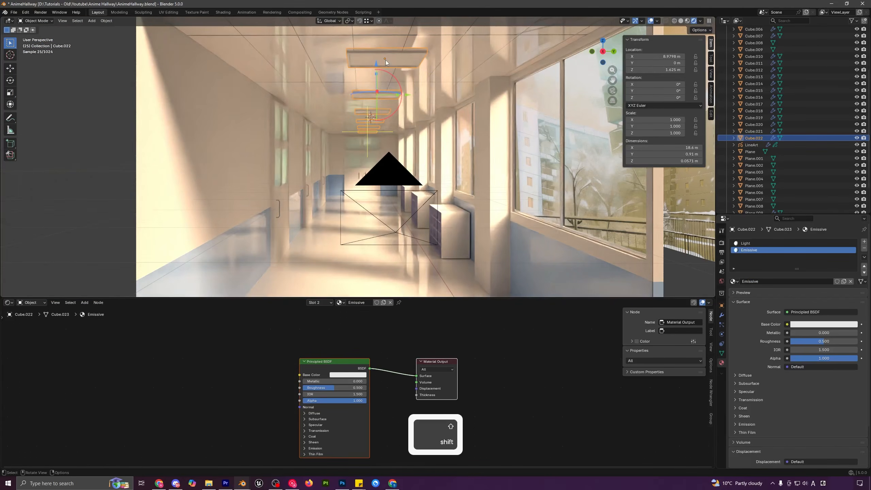
click(333, 362)
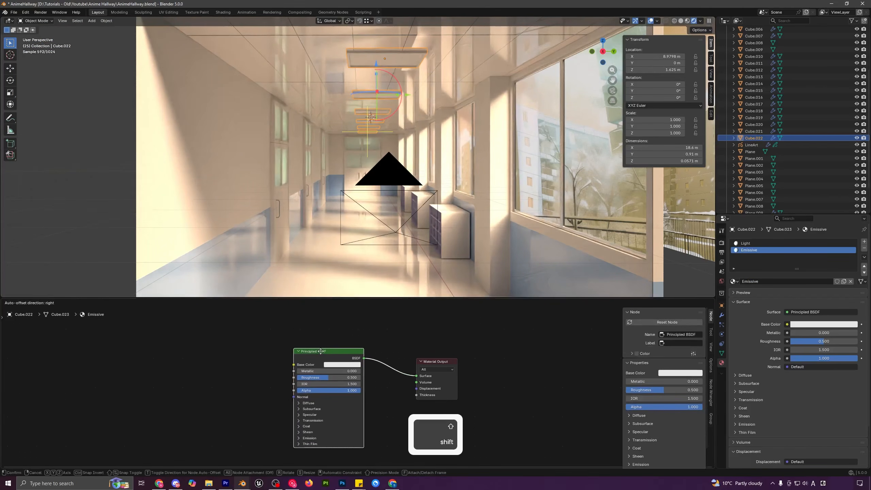
key(Delete)
key(shift+a)
text(e)
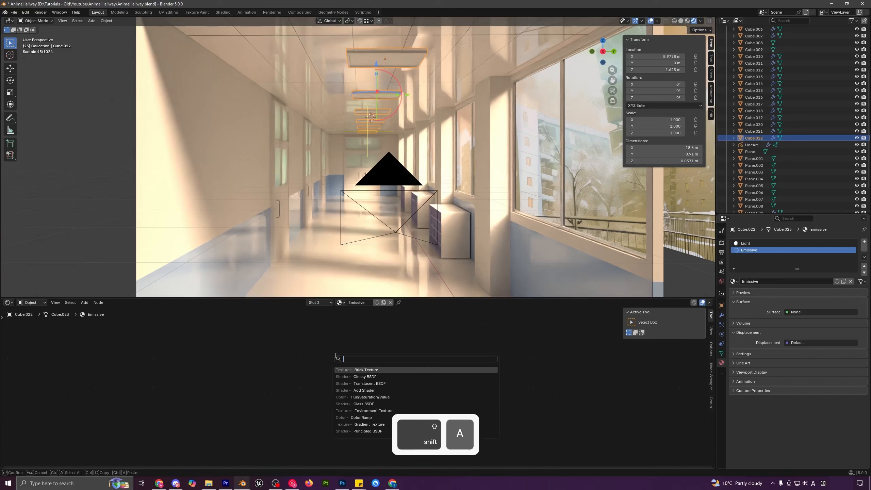
key(Return)
click(241, 329)
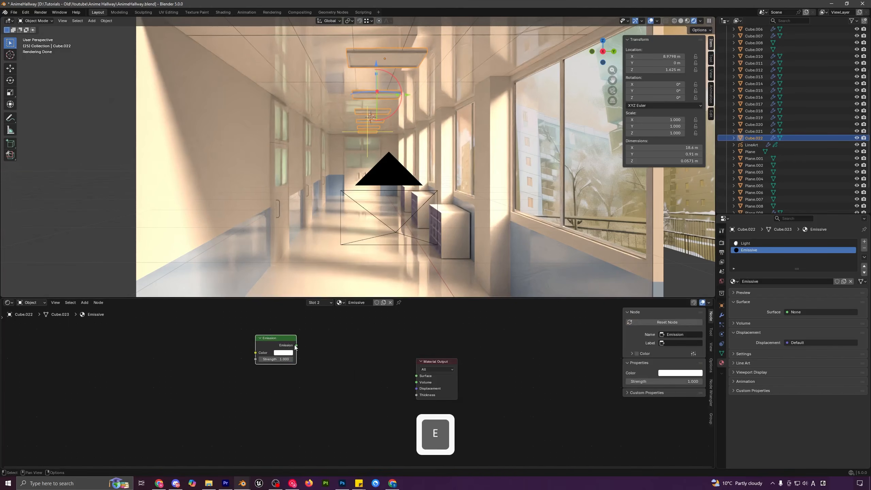
- Assign the Emissive material to the recessed inner face of the ceiling light and return to Object Mode
key(Tab)
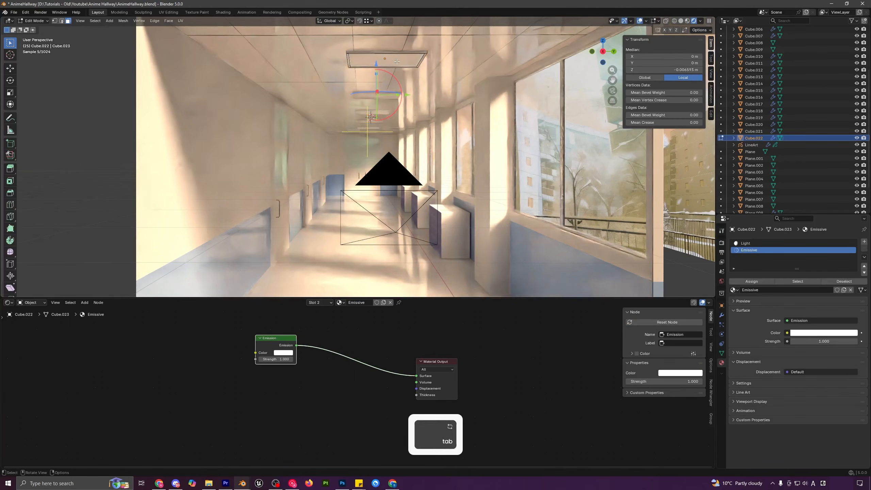
click(390, 59)
key(3)
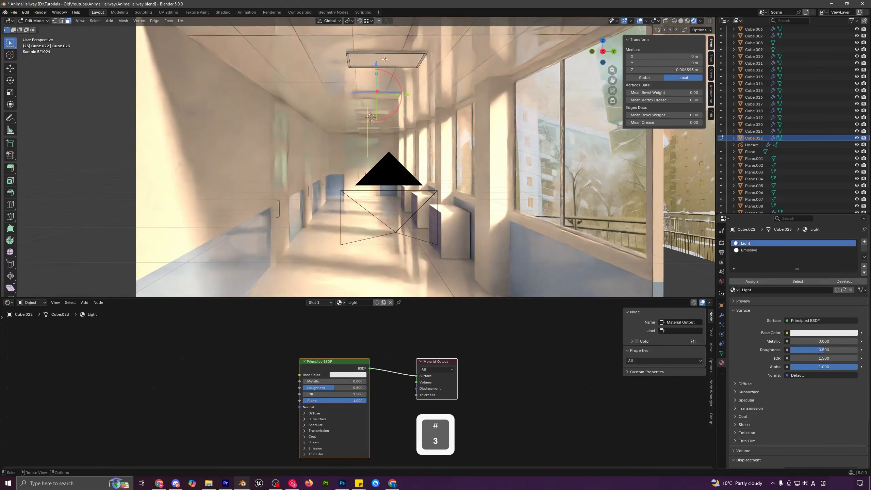
click(755, 249)
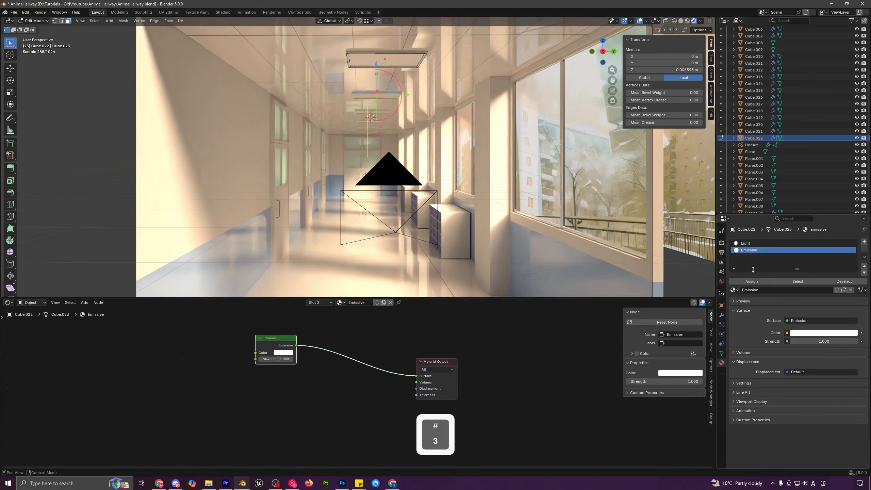
click(750, 281)
key(Tab)
key(alt+a)
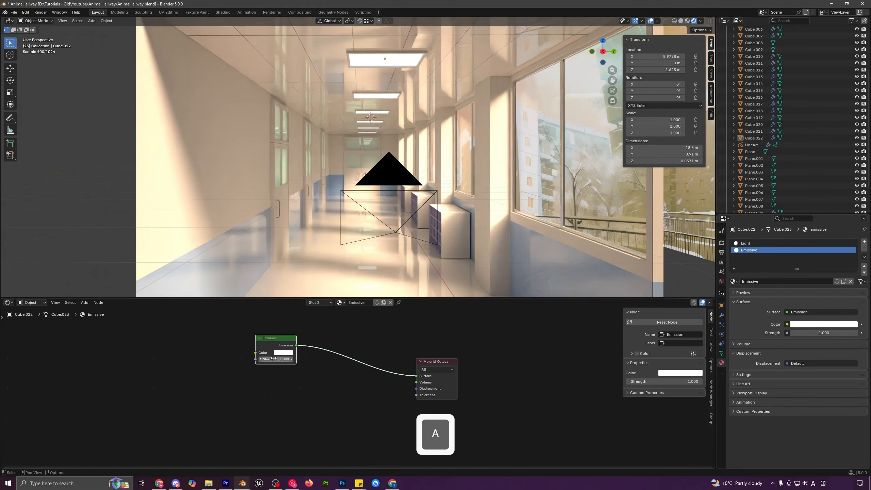
- Try a different Emission strength and a pink base color for the Light material, undoing both trials
drag(274, 358, 297, 358)
key(ctrl+z)
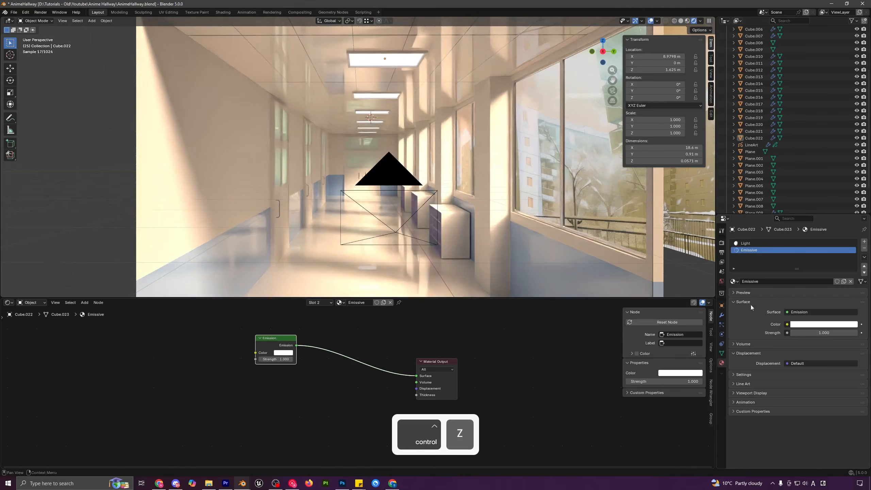
key(ctrl+z)
click(342, 378)
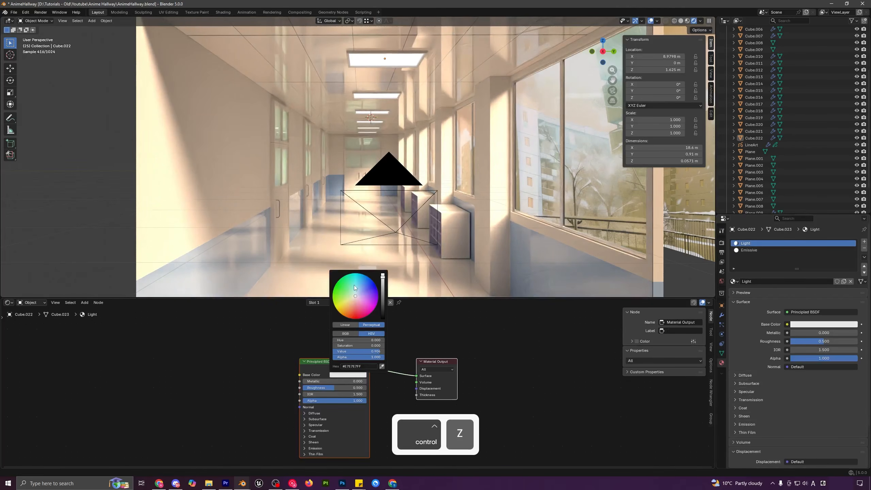
mouse_move(356, 296)
mouse_down()
mouse_move(370, 308)
mouse_move(369, 298)
mouse_up()
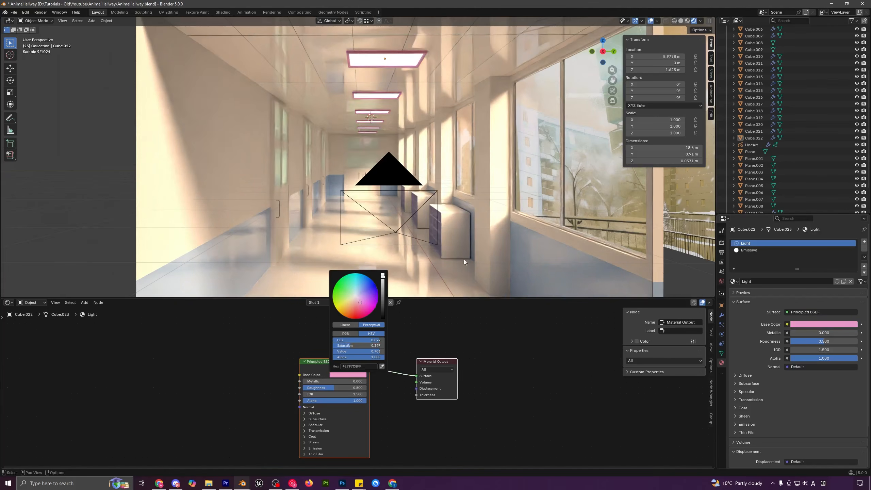
key(ctrl+z)
- Return to the camera view and render the hallway into render Slot 2
key(KP_0)
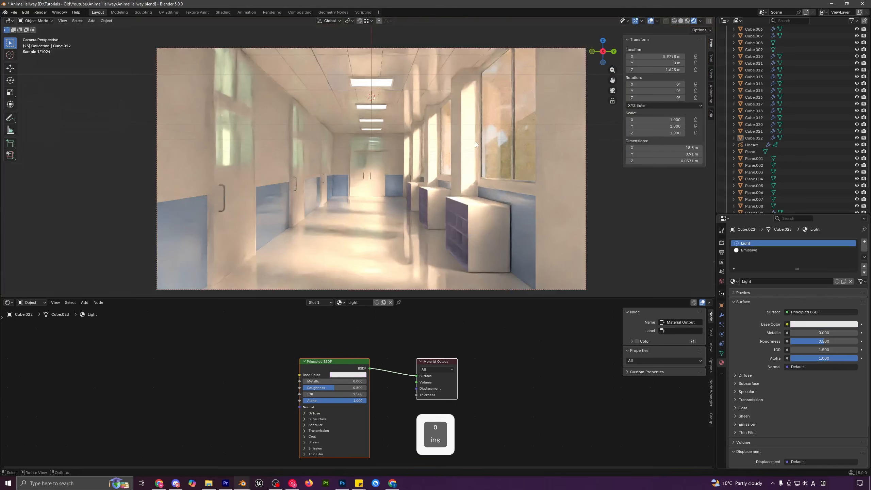
scroll(453, 153, down, 1)
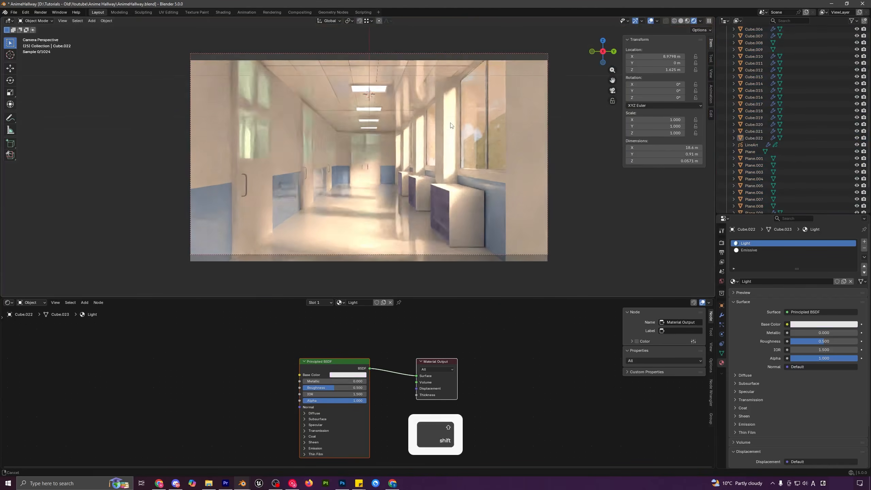
key(F11)
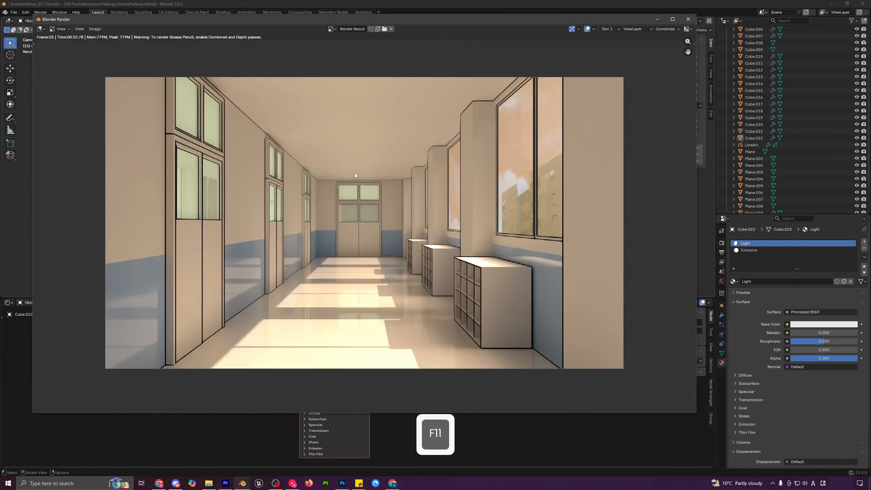
key(j)
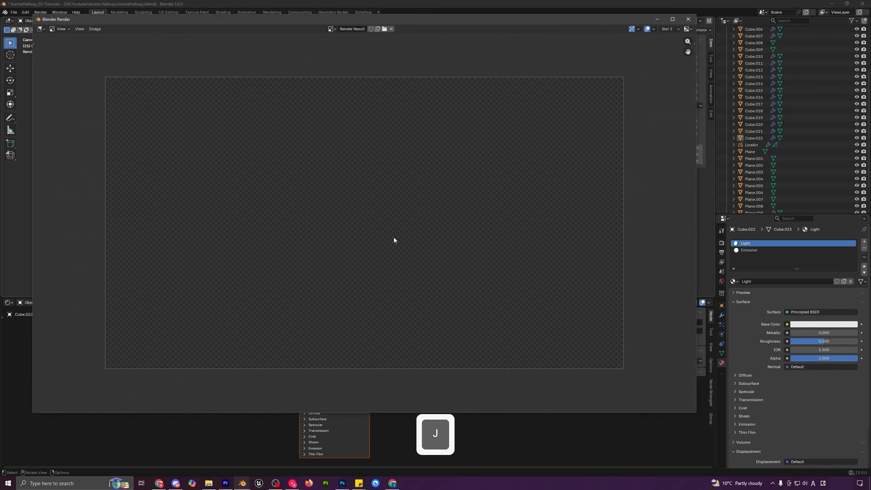
key(F12)
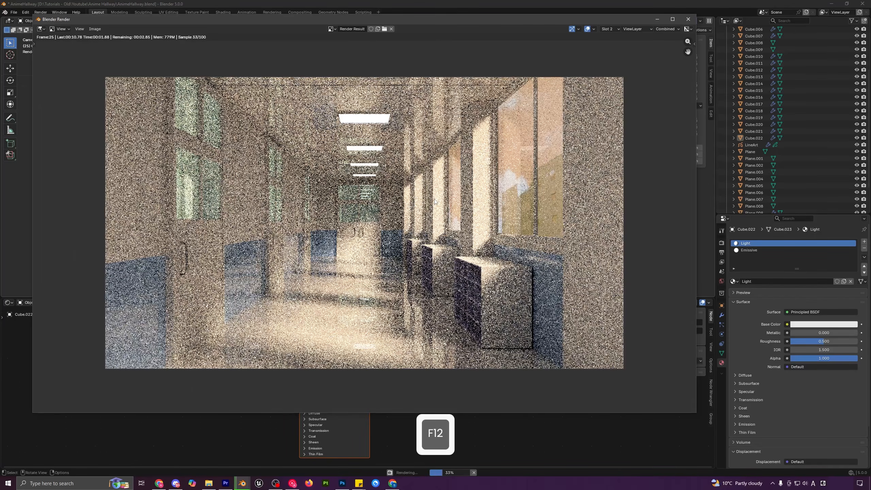
- Compare the new hallway render in Slot 2 with the earlier render in Slot 1
scroll(434, 201, down, 1)
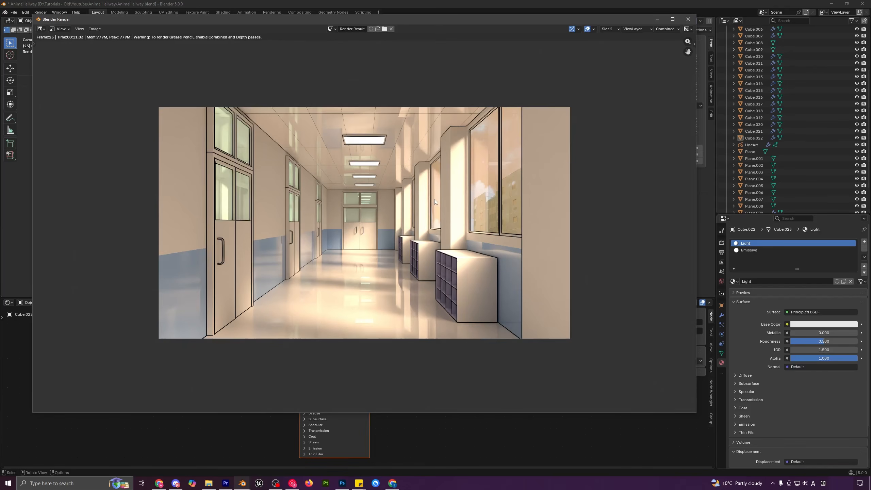
key(j)
key(j)
key(j)
key(j)
key(j)
key(j)
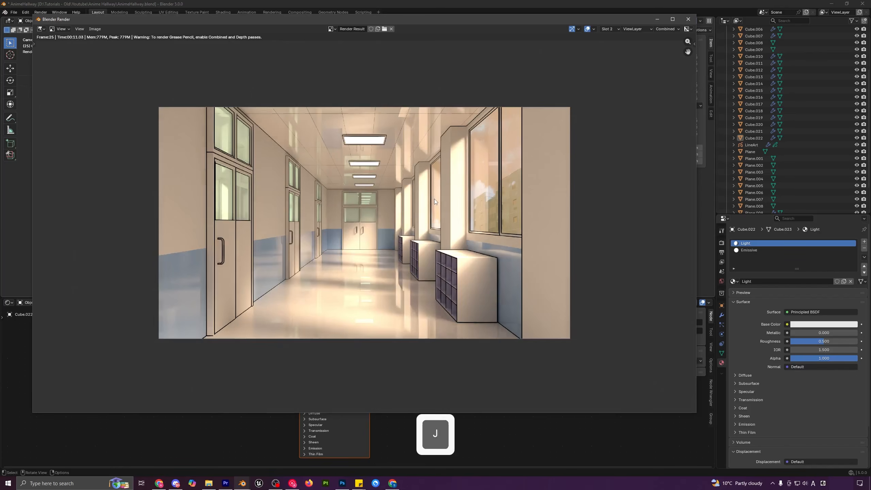
scroll(424, 199, down, 1)
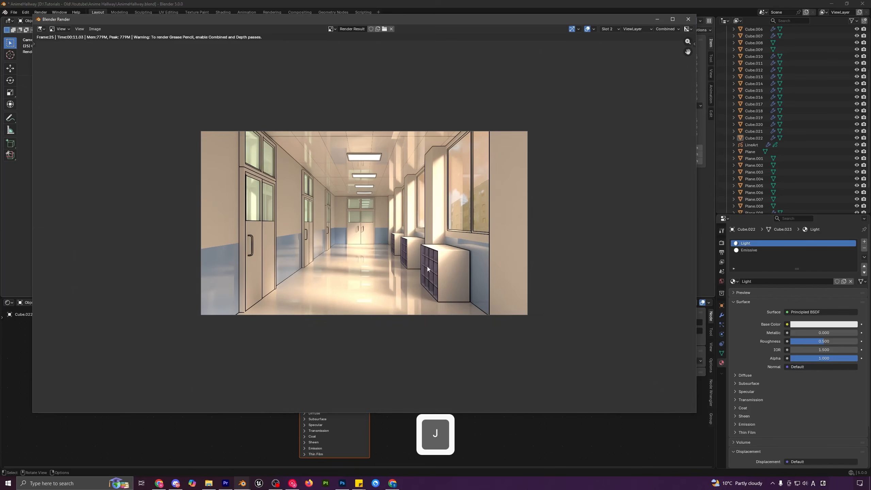
key(j)
key(j)
key(j)
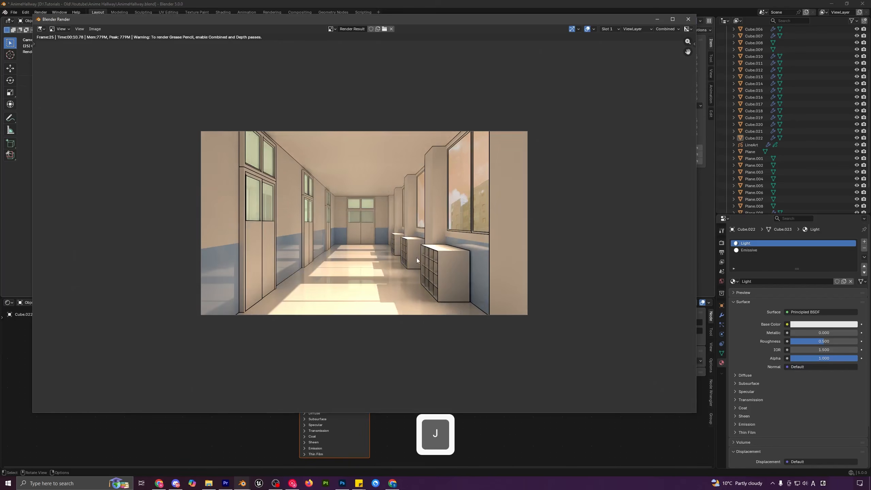
key(j)
key(j)
key(j)
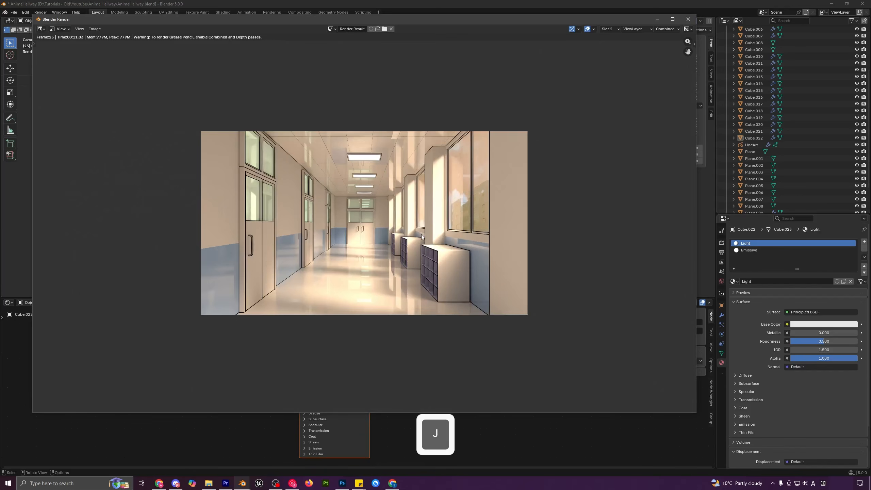
- Close the render window and switch the viewport to solid shading, looking towards the classroom doors
click(687, 20)
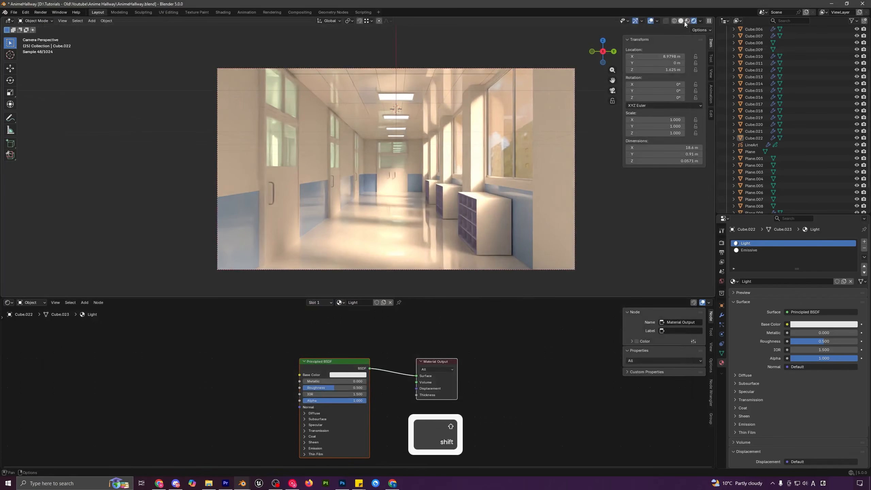
click(682, 21)
mouse_move(271, 156)
middle_down()
mouse_move(356, 147)
mouse_move(320, 131)
middle_up()
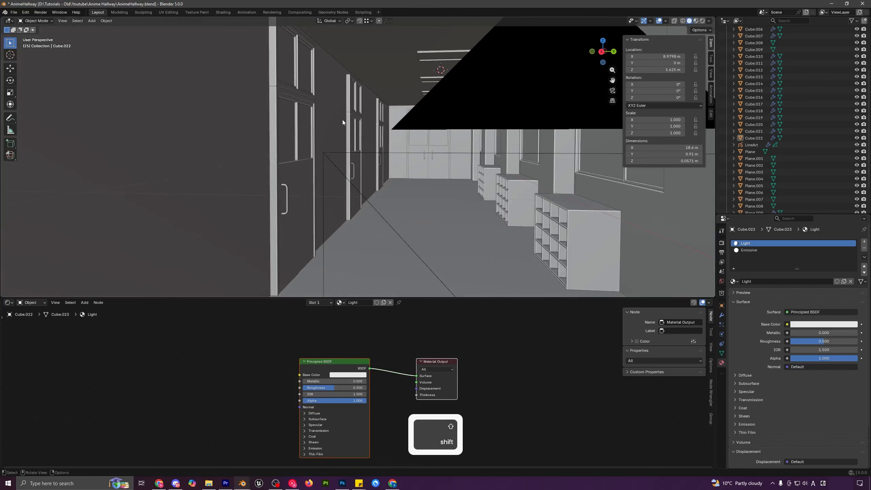
click(313, 106)
key(shift+a)
mouse_move(326, 111)
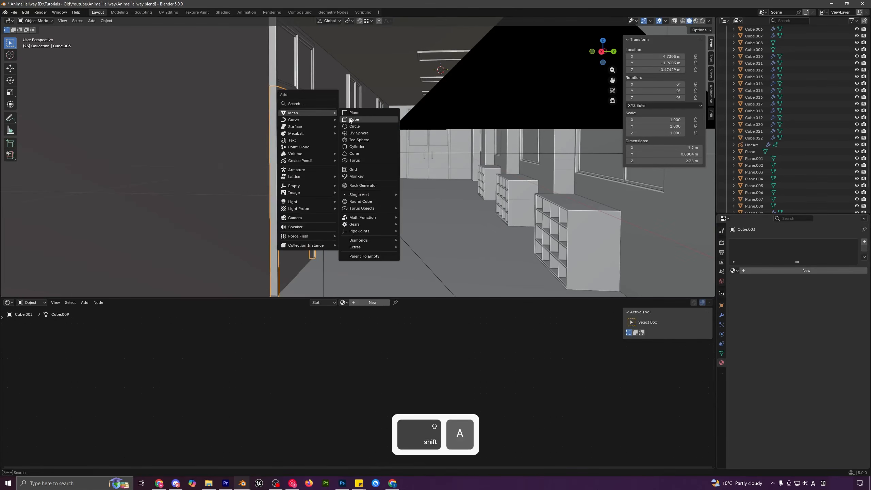
click(350, 119)
key(s)
click(422, 85)
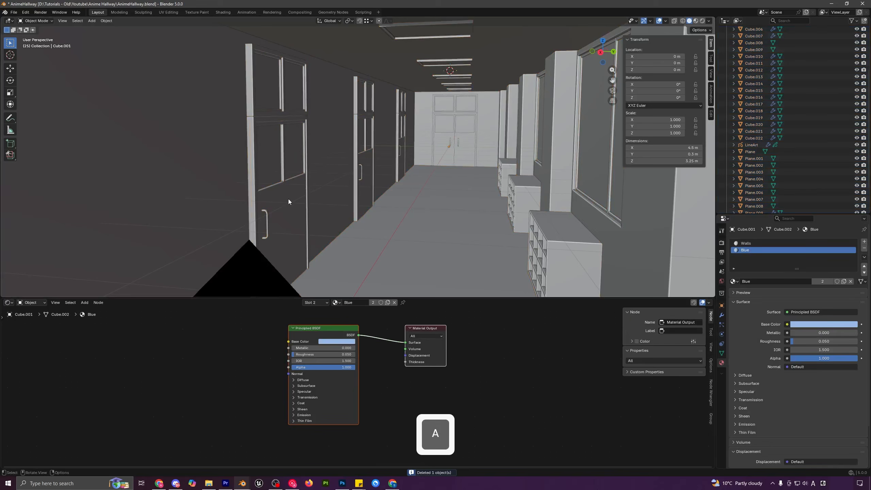
- Snap the 3D cursor to the nearest classroom door panel and add a cube there, scaled to about 0.077
click(288, 201)
key(shift+s)
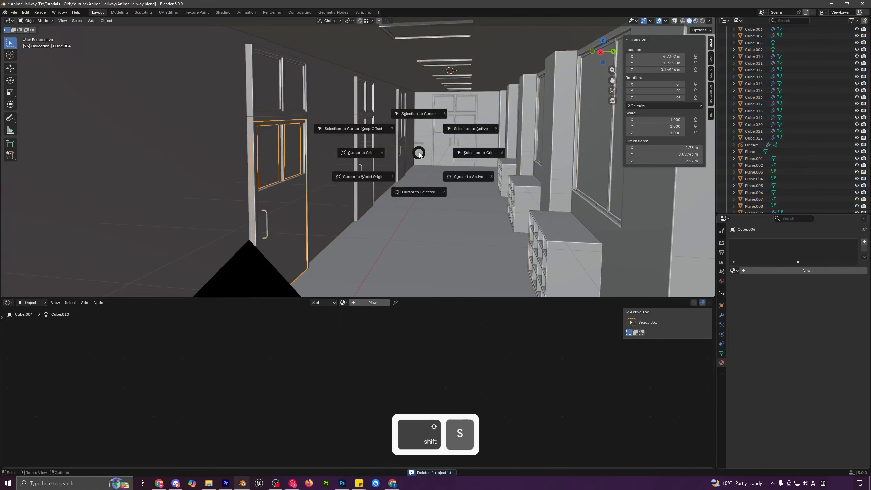
click(418, 191)
key(shift+a)
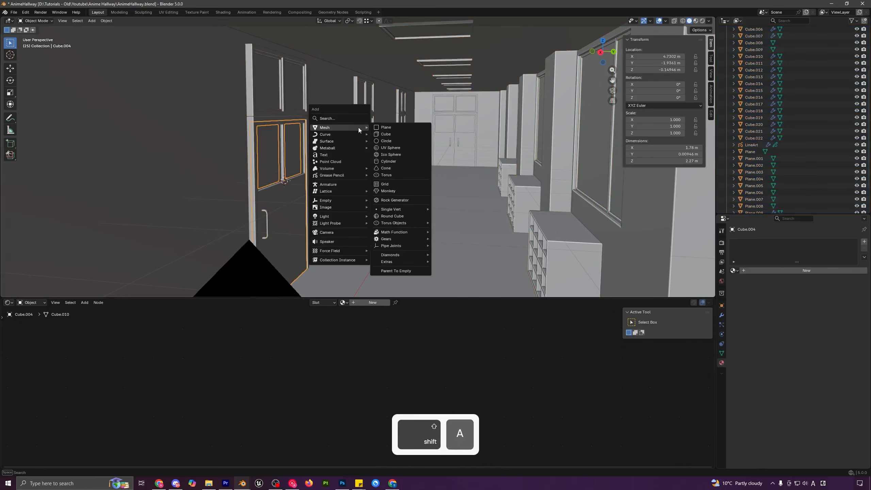
click(388, 135)
key(s)
click(293, 170)
- Move the cube along X and Z to the wall beside the classroom door, at about X 3.351 m and Z 0.585 m
key(g)
key(x)
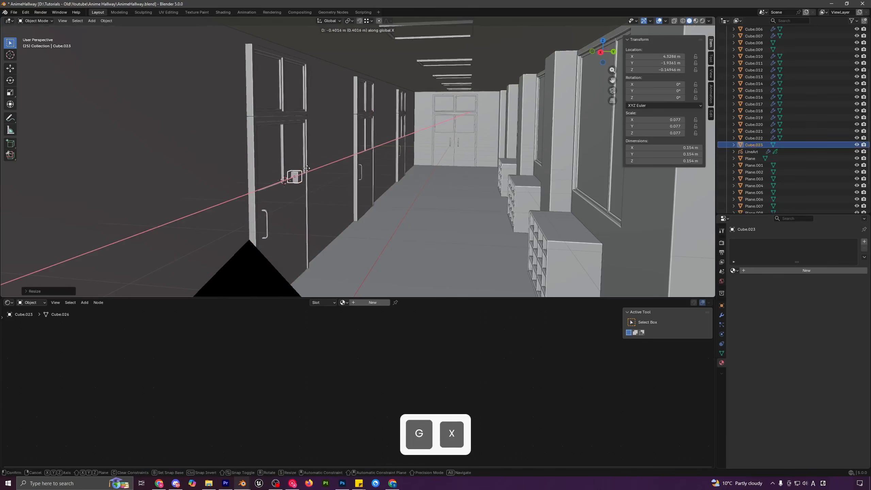
key(z)
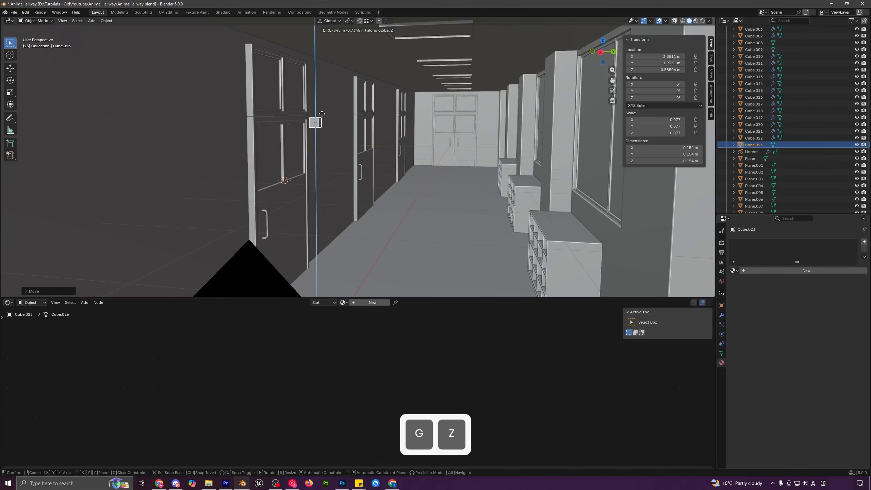
click(346, 126)
key(KP_Decimal)
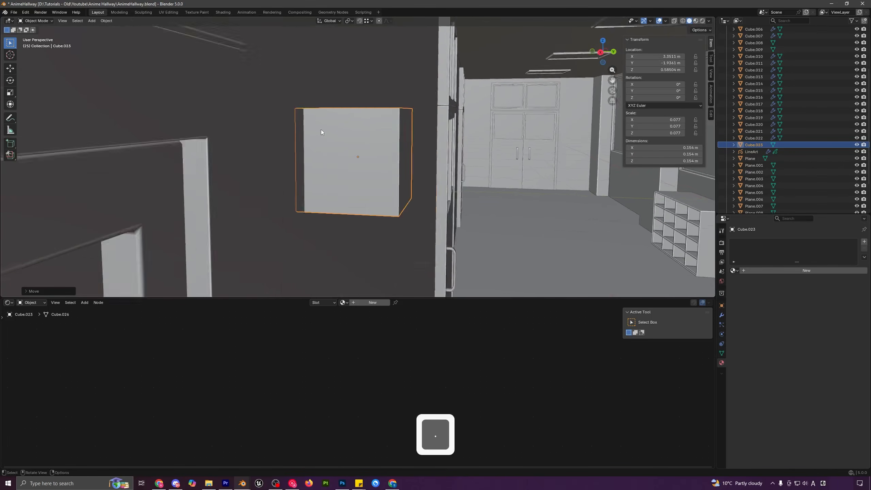
- Thin the cube along X to about 0.035 m and move it against the door frame at about X 3.728 m
scroll(366, 146, down, 3)
key(s)
key(x)
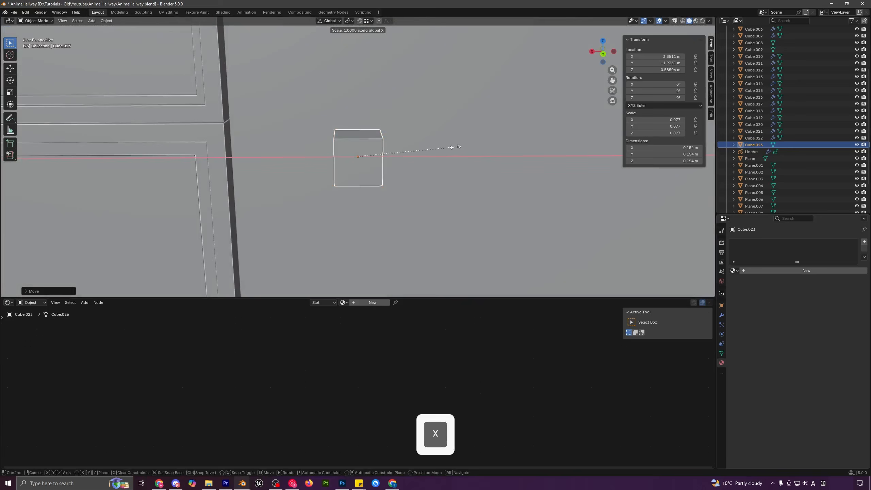
click(379, 153)
key(g)
key(x)
click(266, 151)
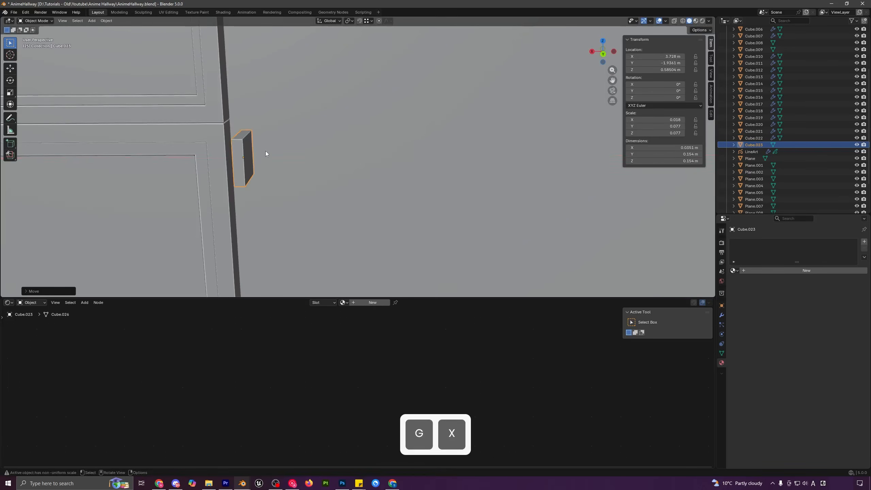
- Stretch the block along Z to about 0.202 m tall and shift it along X clear of the door frame to about 3.677 m
middle_drag(266, 152, 327, 142)
key(s)
key(z)
click(336, 141)
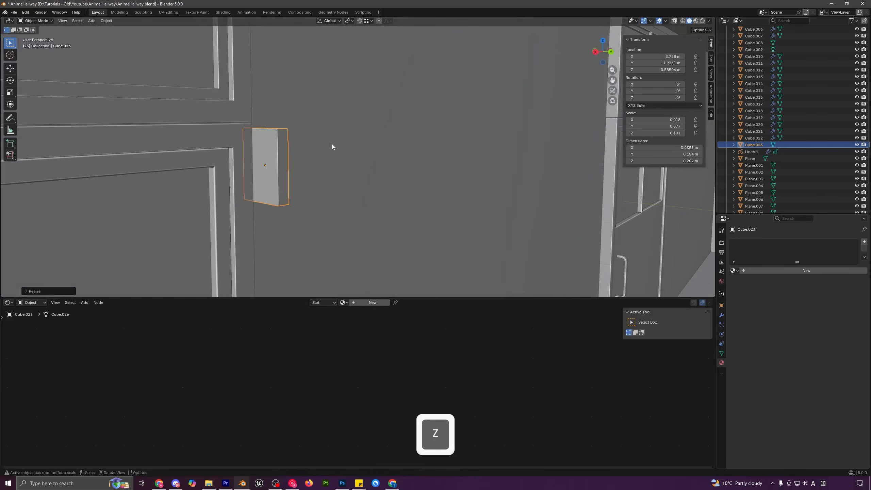
key(g)
key(x)
click(338, 151)
- Thicken the block along X to about 0.047 m and apply its scale
scroll(337, 152, down, 2)
middle_drag(349, 149, 343, 158)
key(s)
key(x)
click(334, 167)
scroll(334, 167, down, 5)
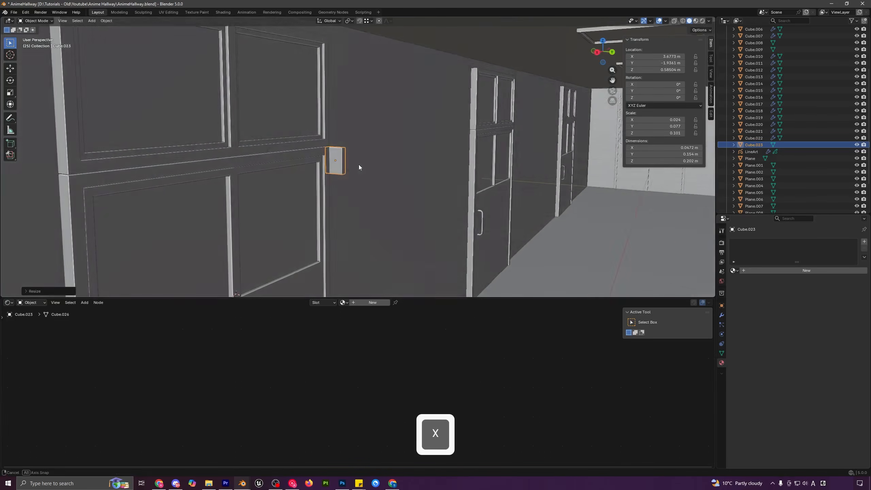
key(ctrl+a)
click(363, 160)
scroll(360, 167, up, 5)
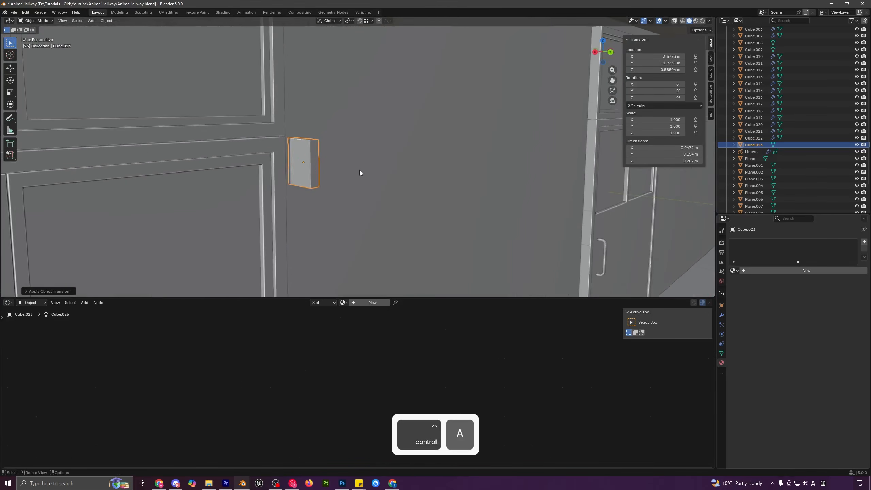
- Inset the block's hallway-facing end face and extrude it into a projecting sign about 0.63 m long overall
key(Tab)
key(3)
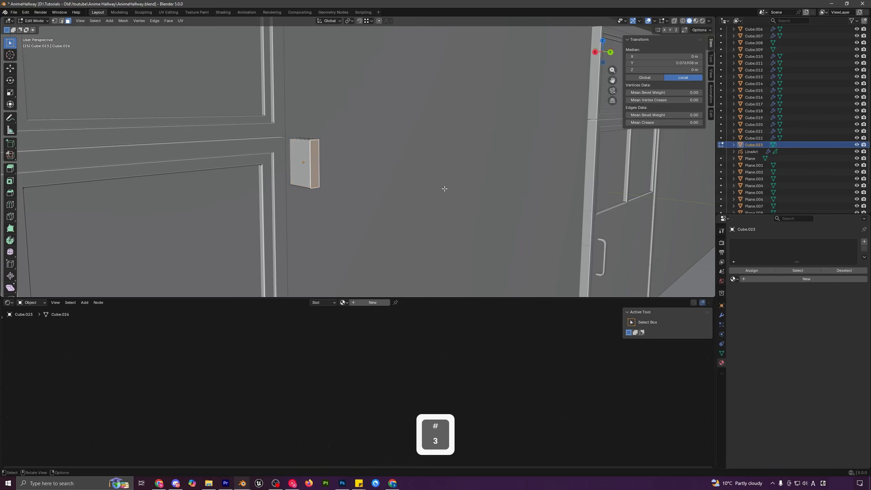
key(i)
click(444, 189)
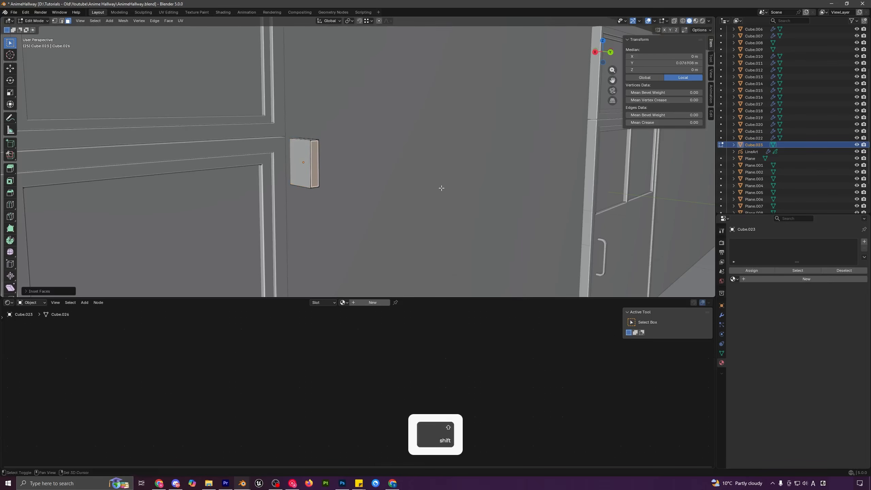
key(e)
click(444, 177)
key(Tab)
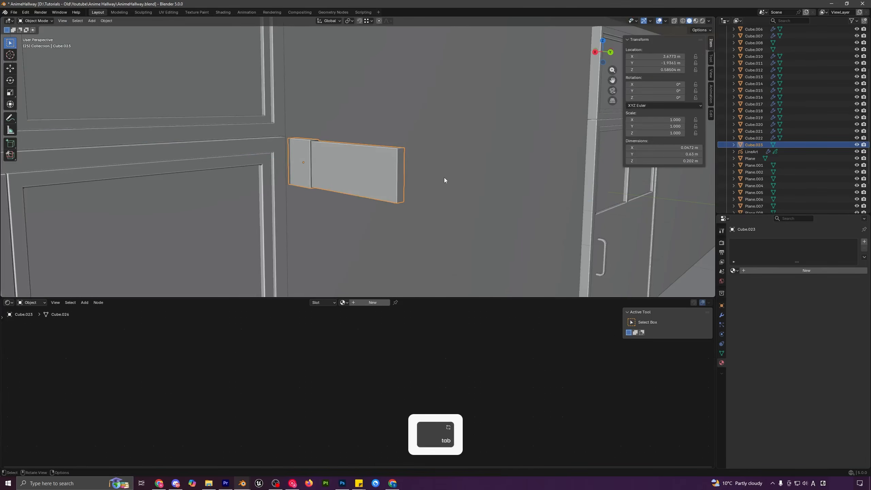
- In camera view, pull the sign's end face back along Y so the sign is about 0.527 m long overall
key(KP_0)
scroll(394, 173, up, 2)
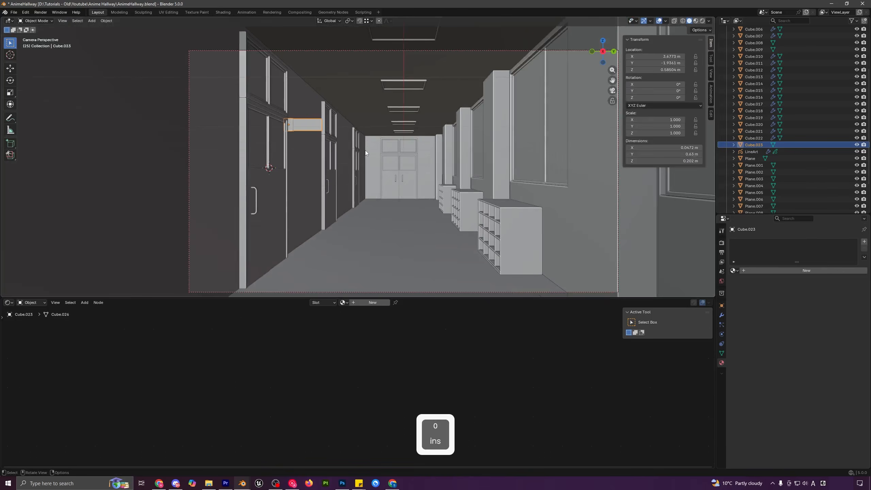
key(Tab)
key(g)
key(x)
key(y)
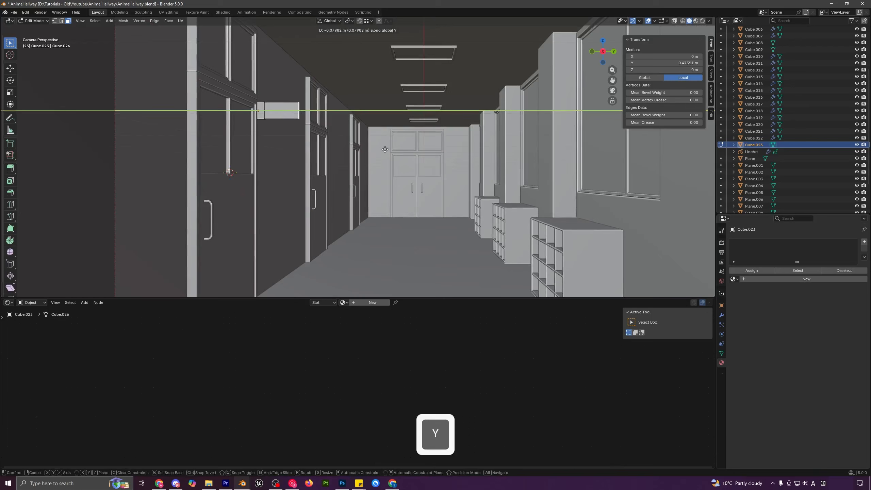
click(383, 148)
key(Tab)
key(alt+a)
scroll(338, 147, down, 2)
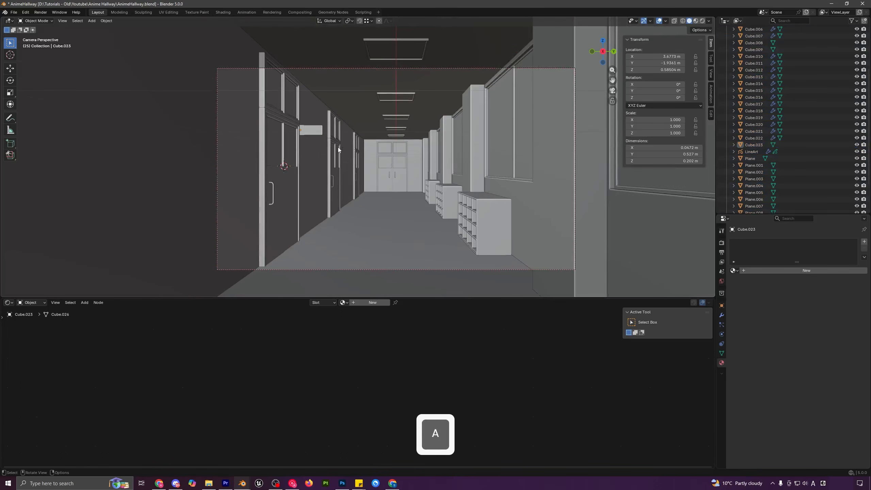
- Snap the 3D cursor to the door sign and add a text object there
scroll(314, 141, up, 6)
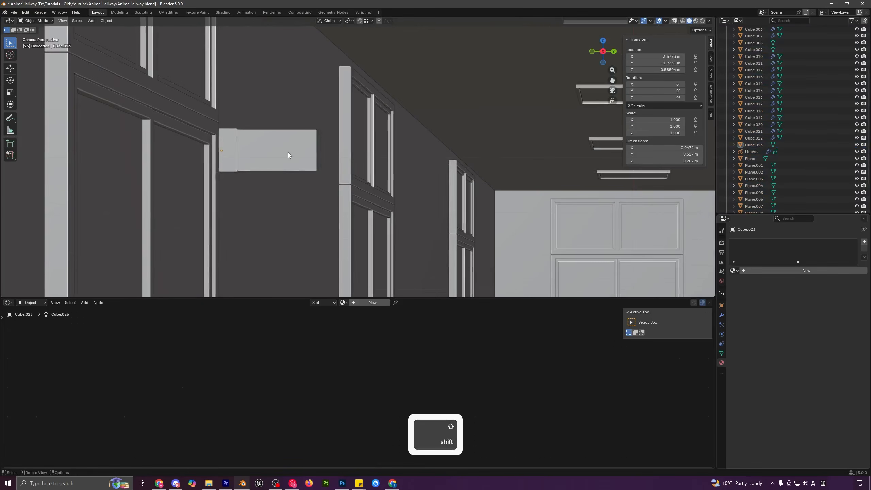
shift+click(266, 150)
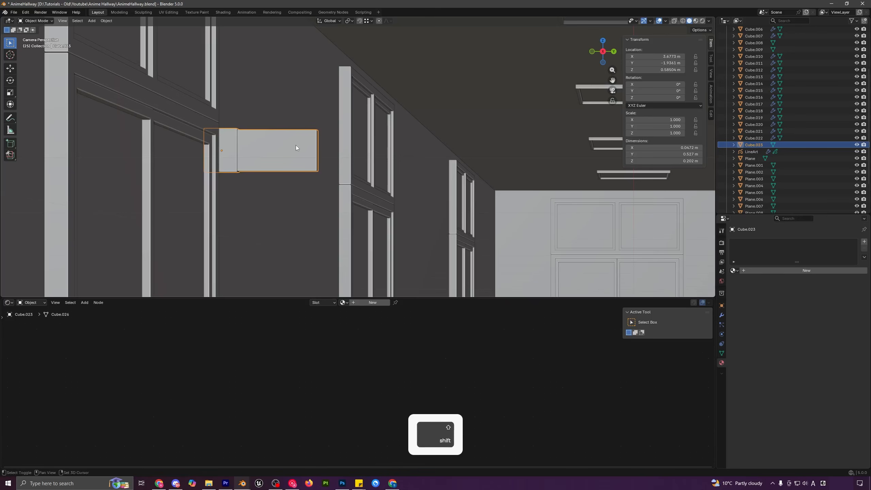
key(shift+s)
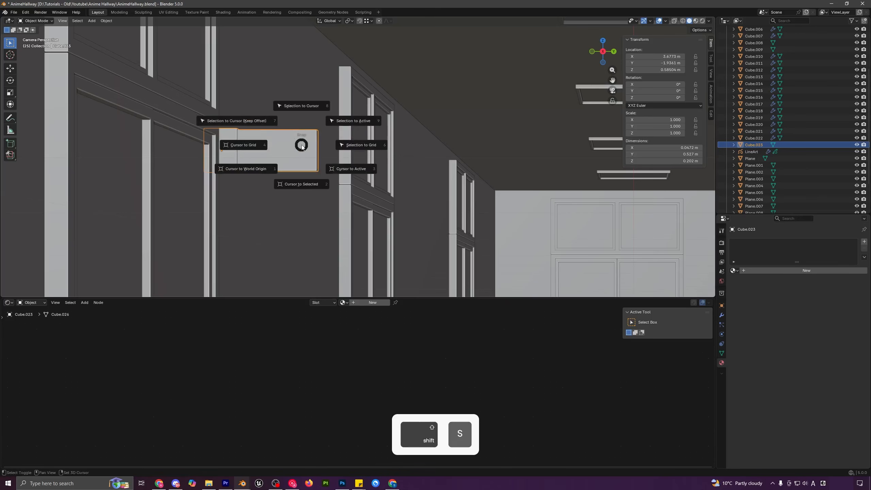
click(302, 184)
key(shift+a)
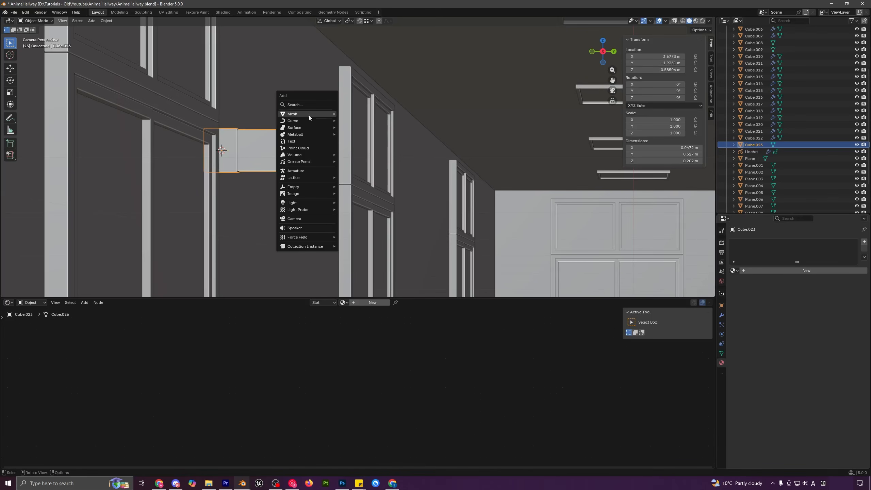
click(301, 140)
- Rotate the text 90° around X and 90° around Z so it faces along the hallway
key(KP_0)
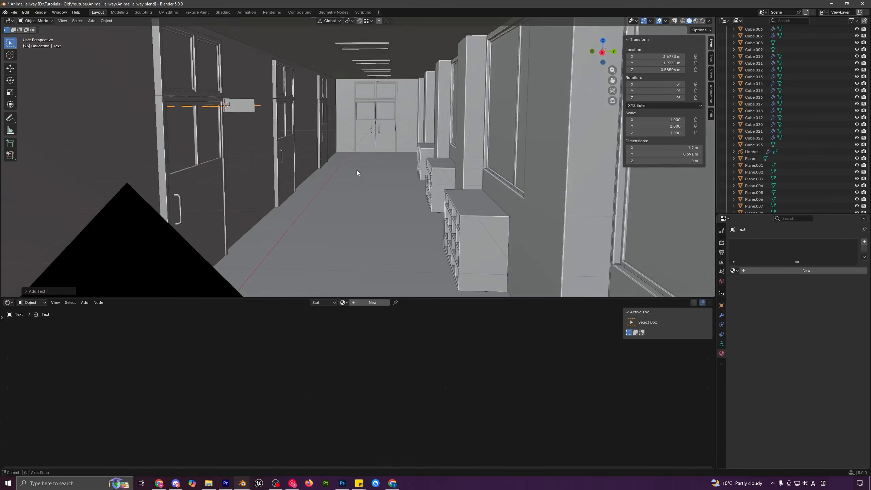
key(r)
key(x)
key(9)
key(0)
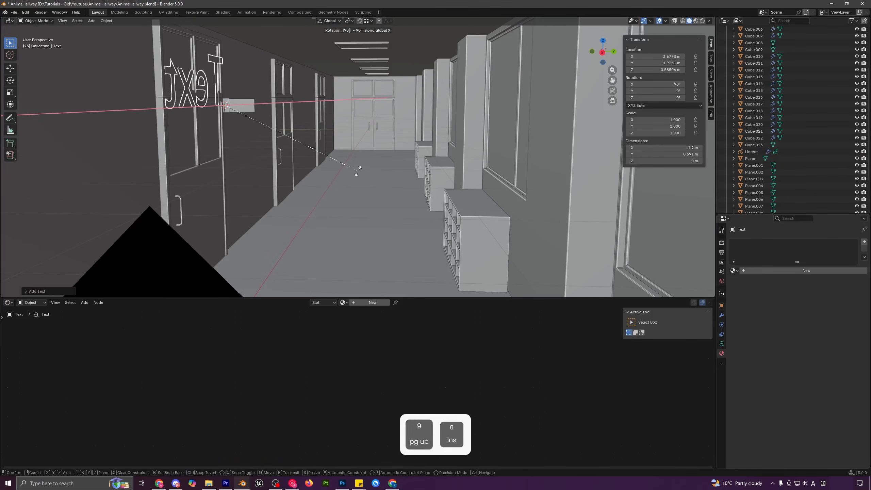
key(Return)
key(r)
key(z)
key(9)
key(0)
key(Return)
- Scale the text down to about 0.204 and move it along Z and Y onto the sign's face
key(s)
click(291, 132)
key(g)
key(z)
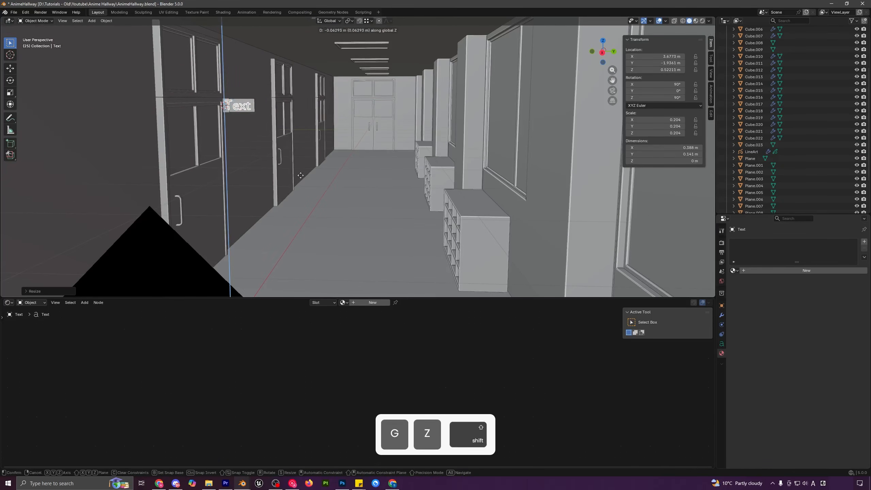
click(363, 161)
key(g)
key(y)
click(373, 161)
- Shrink the text to a scale of about 0.168 and reposition it on the sign at about Y -1.857 m, Z 0.538 m
key(s)
click(360, 157)
key(g)
key(x)
key(y)
click(392, 156)
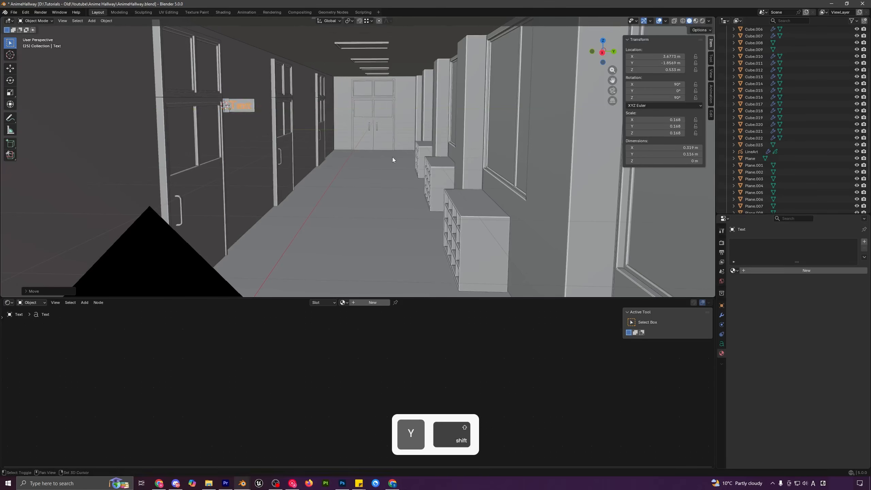
key(g)
key(z)
click(362, 153)
- Move the text along X to about 3.75 m, in front of the sign's face
scroll(357, 154, up, 4)
shift+middle_drag(295, 156, 335, 182)
key(g)
key(x)
key(Escape)
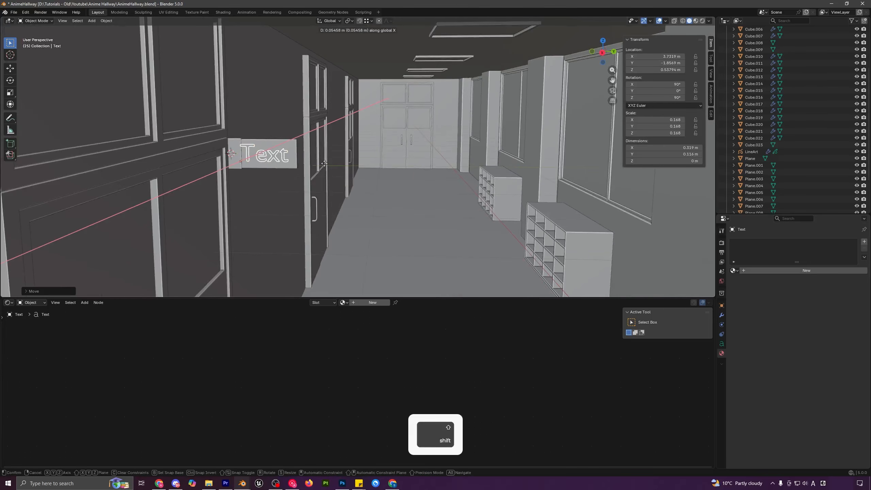
- Replace the text's default content with 101
key(Tab)
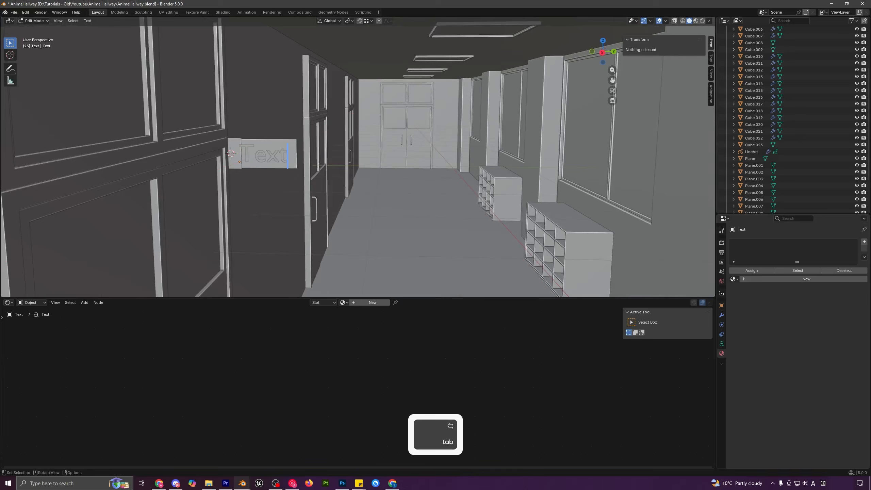
key(BackSpace)
key(BackSpace)
key(BackSpace)
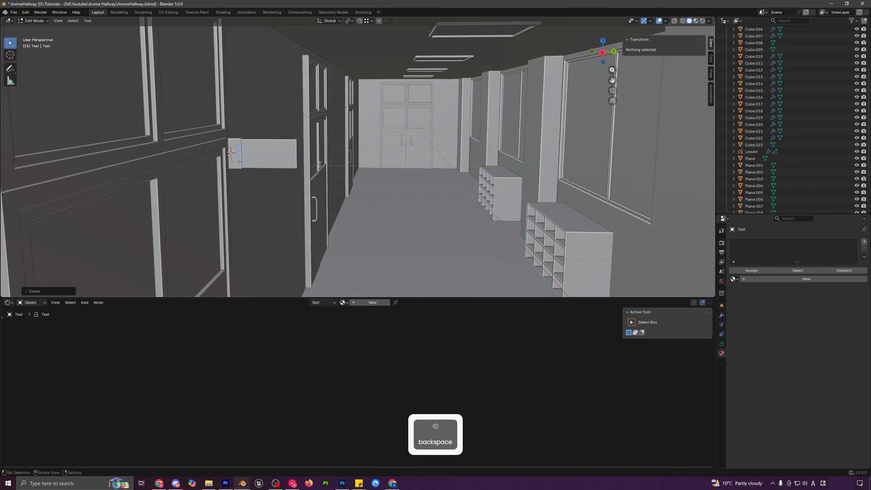
text(101)
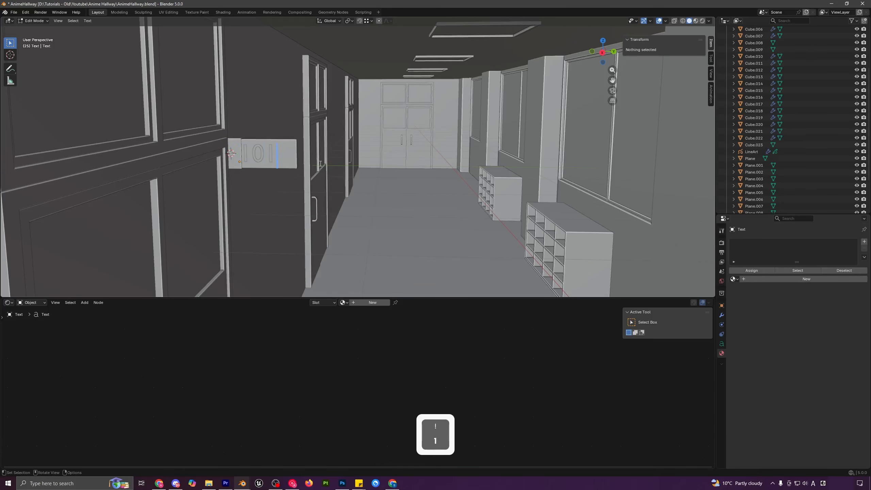
- Centre the 101 text on the sign by moving it along Y to about -1.807 m, and fine-tune its X position
key(Tab)
key(g)
key(x)
key(y)
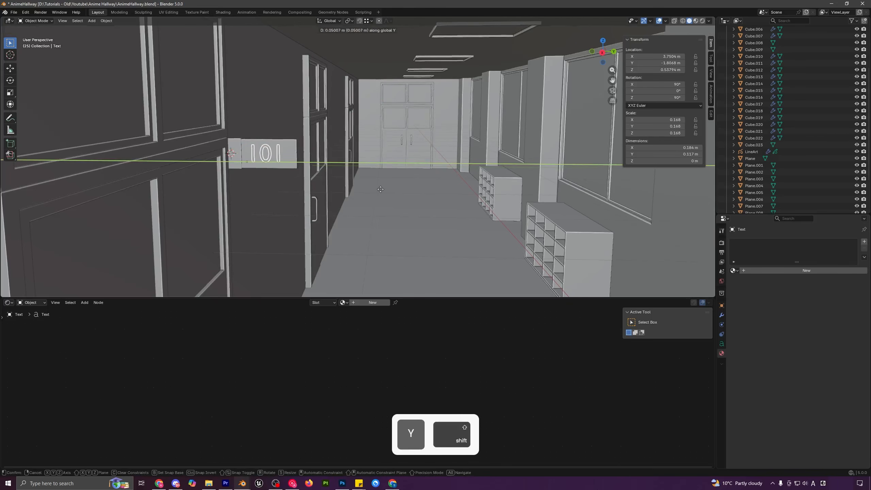
click(380, 189)
key(g)
key(x)
click(431, 197)
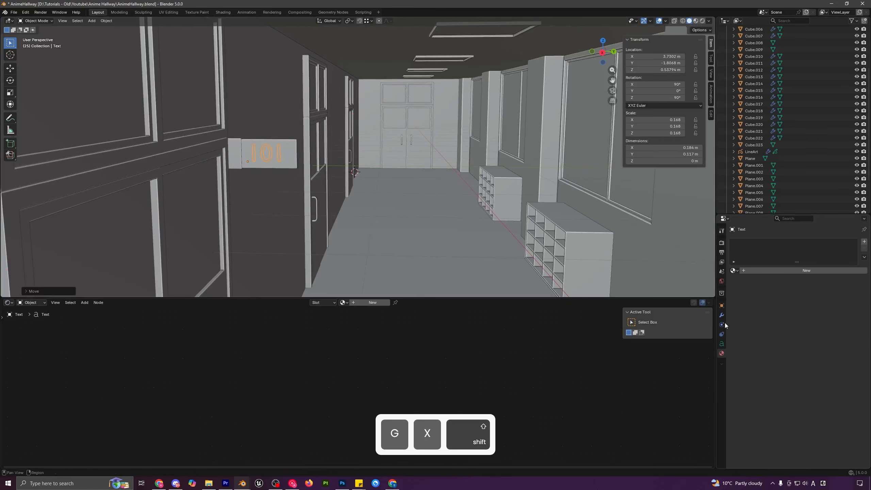
- Open the text's geometry settings and give it a round bevel with a depth of 0.032 m
click(722, 343)
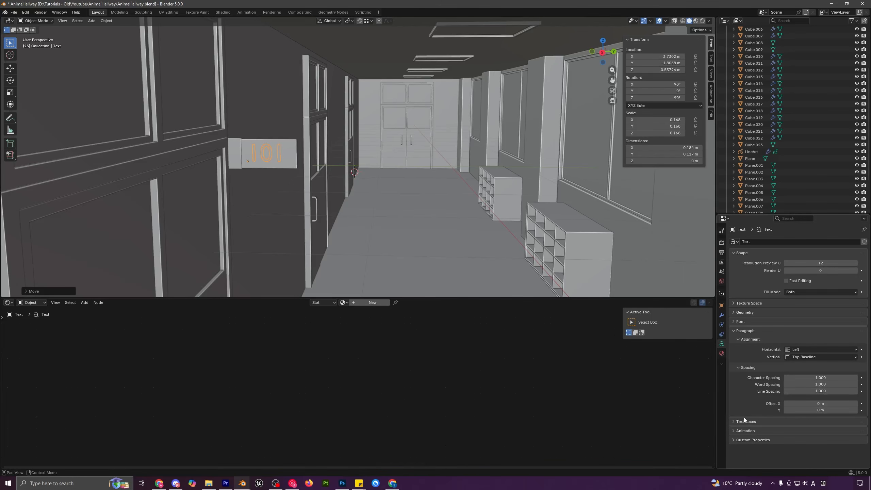
click(742, 312)
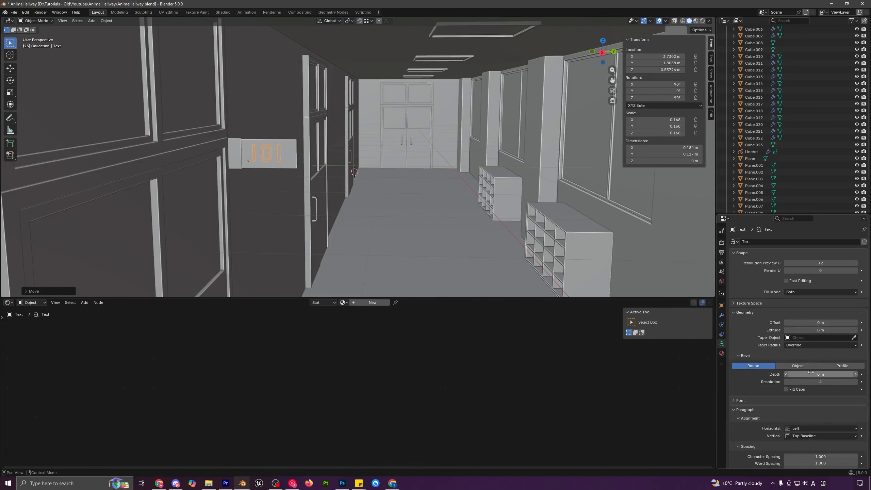
shift+drag(811, 372, 816, 373)
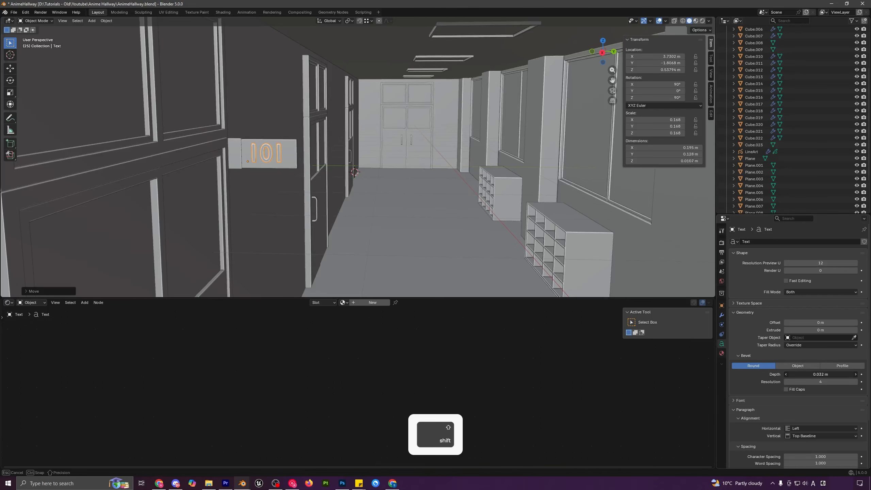
middle_drag(433, 229, 406, 196)
scroll(419, 226, up, 3)
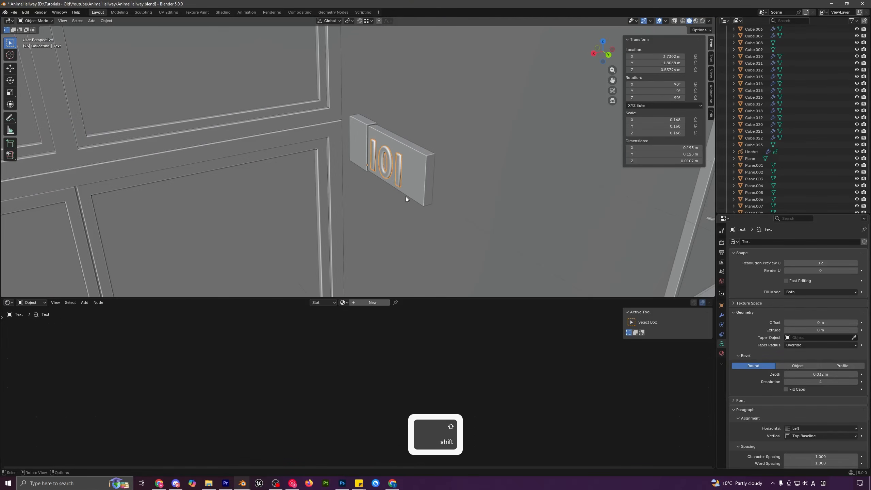
- Set the 101 text's extrude to 0.028 m and its bevel depth to 0.022 m
key(g)
key(x)
right_click(406, 196)
drag(820, 330, 802, 330)
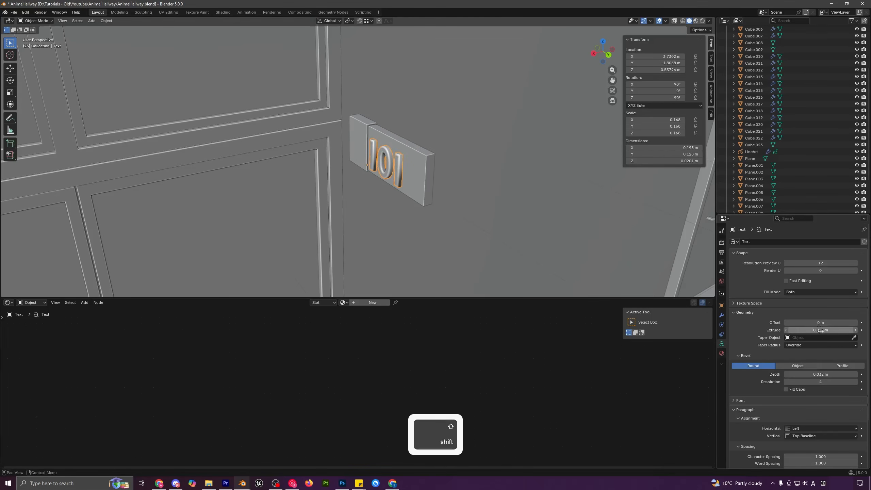
shift+drag(825, 375, 806, 374)
- Push the 101 text back along X to about 3.699 m against the sign, deselect everything and return to camera view
key(g)
key(x)
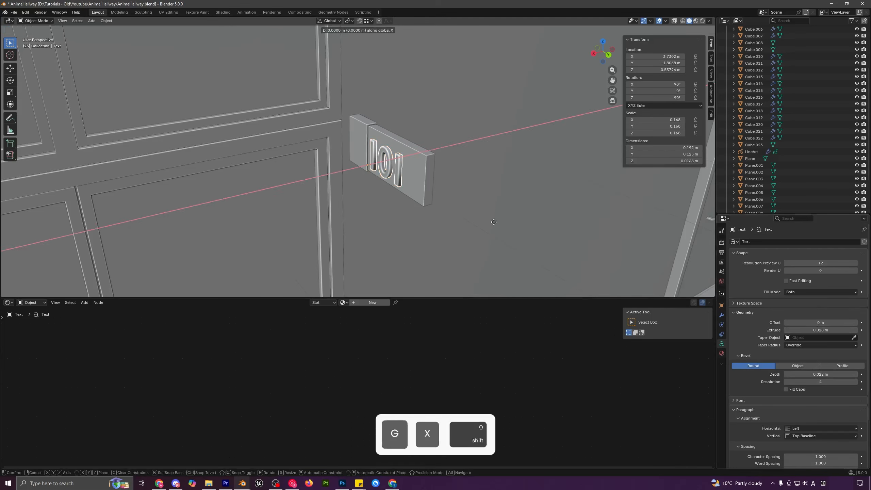
click(566, 210)
key(a)
key(a)
key(KP_0)
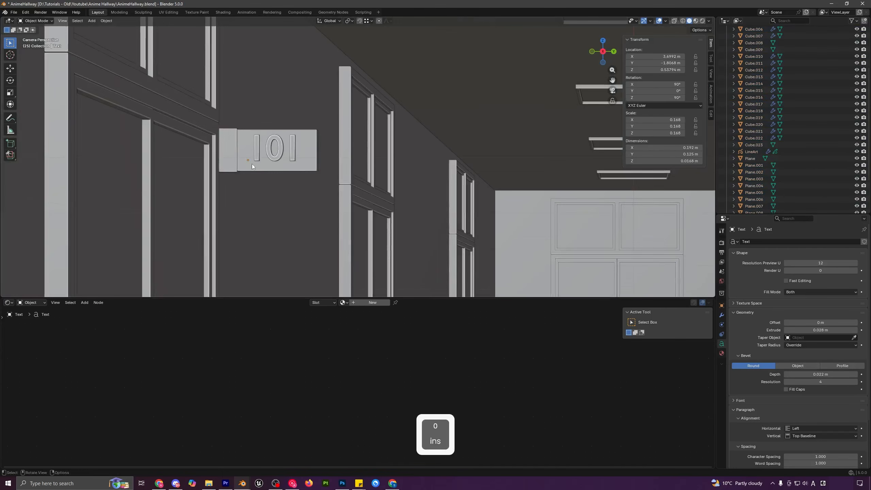
- Lower the 101 text to about Z 0.527 m and shift it slightly along Y on the sign
click(282, 155)
key(g)
key(z)
click(286, 179)
key(g)
key(y)
click(273, 177)
- Move the sign's outer end face slightly inward along Y so the sign is about 0.454 m long
click(305, 162)
key(Tab)
key(g)
key(y)
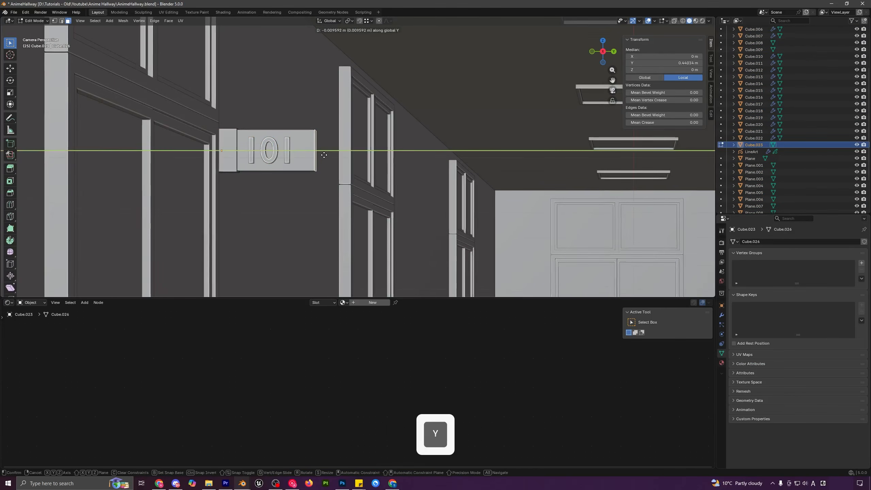
click(311, 150)
key(Tab)
key(a)
key(a)
scroll(377, 194, down, 8)
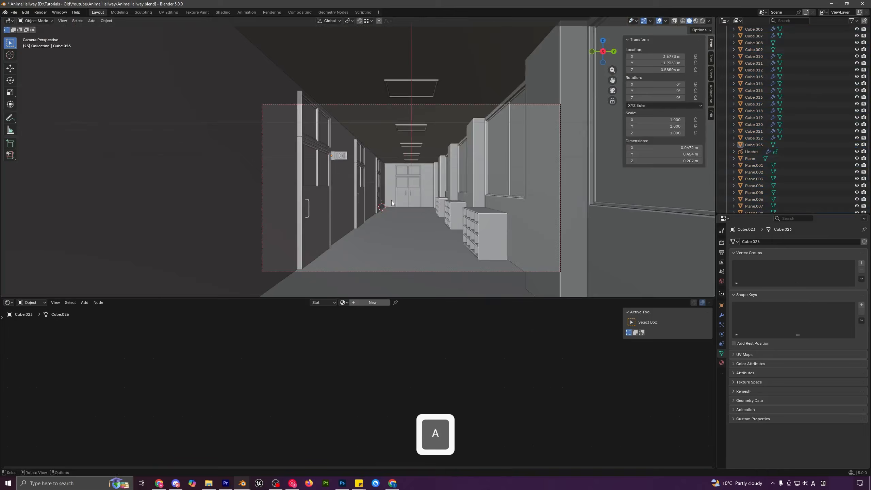
- Extend the sign's outer end face along Y so the sign is about 0.549 m long
scroll(391, 204, up, 8)
key(Tab)
key(g)
key(y)
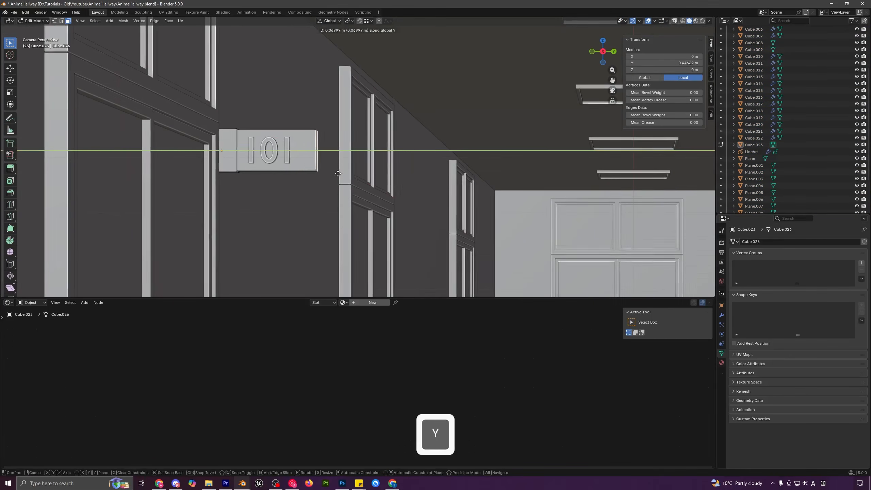
click(342, 173)
key(Tab)
- Move the 101 text along Y to about -1.755 m and change its wording to 1-101
click(287, 153)
key(Tab)
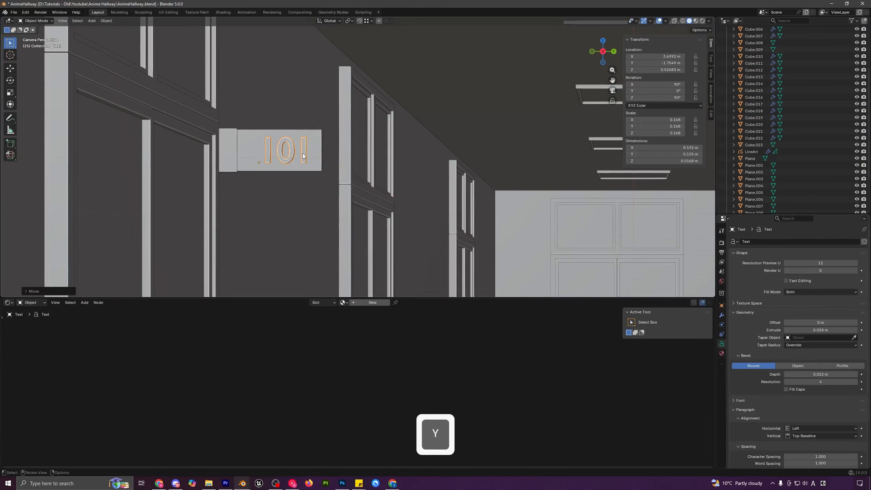
key(Left)
key(Left)
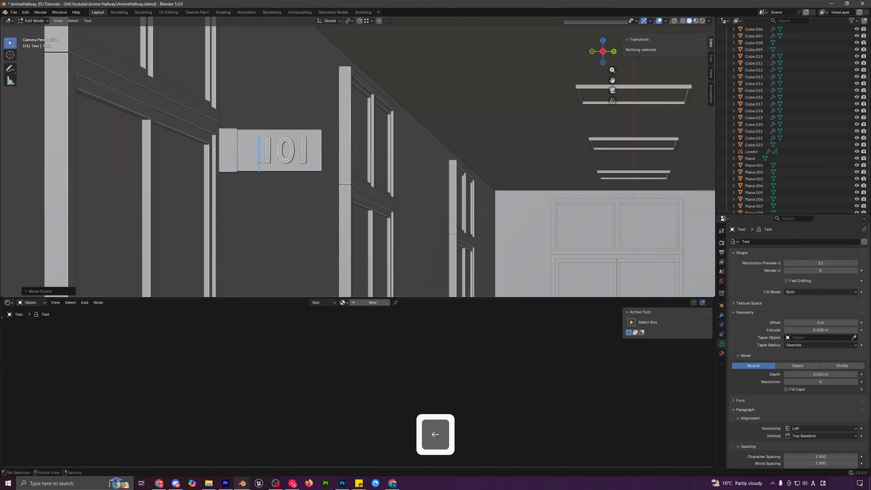
text(1-)
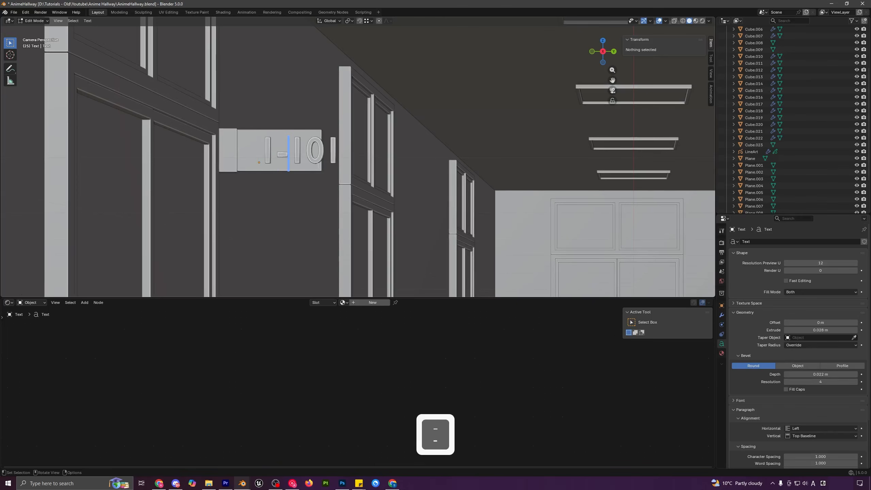
key(Tab)
key(h)
key(alt+h)
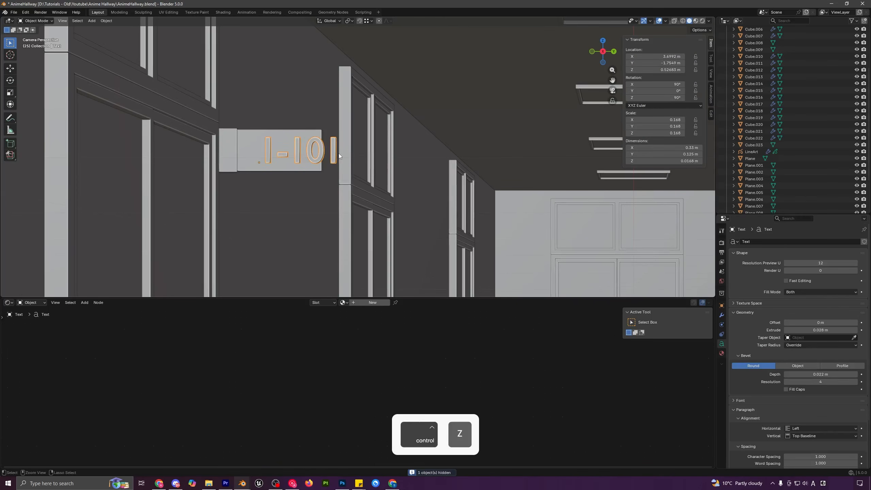
- Fit the 1-101 text on the sign by moving it along Y to about -1.845 m and scaling it to 0.158
key(g)
key(y)
click(319, 157)
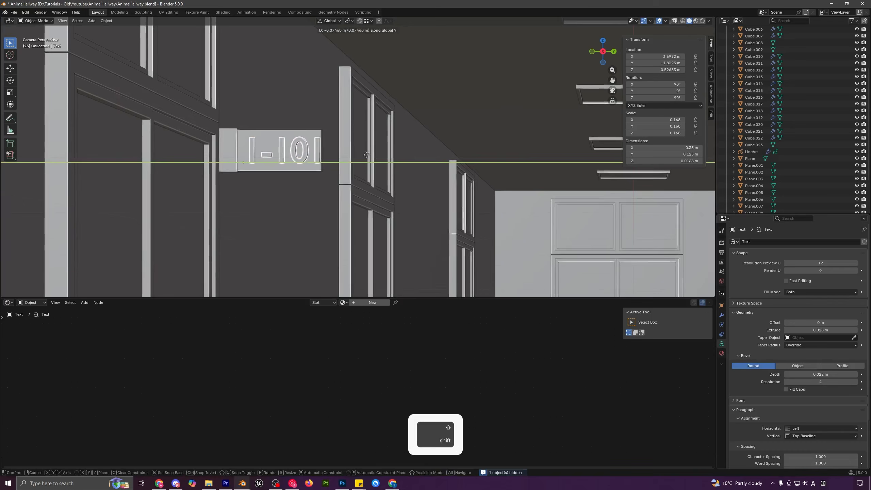
key(s)
click(295, 159)
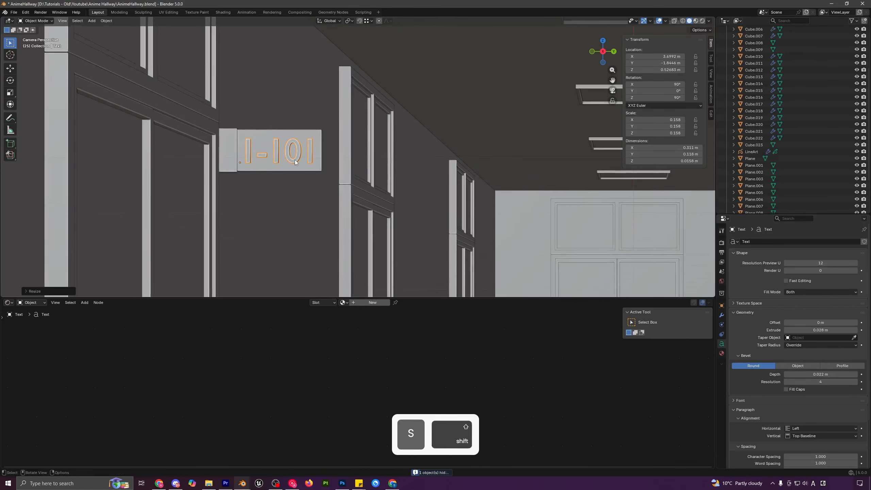
key(a)
scroll(301, 175, down, 3)
scroll(301, 175, up, 2)
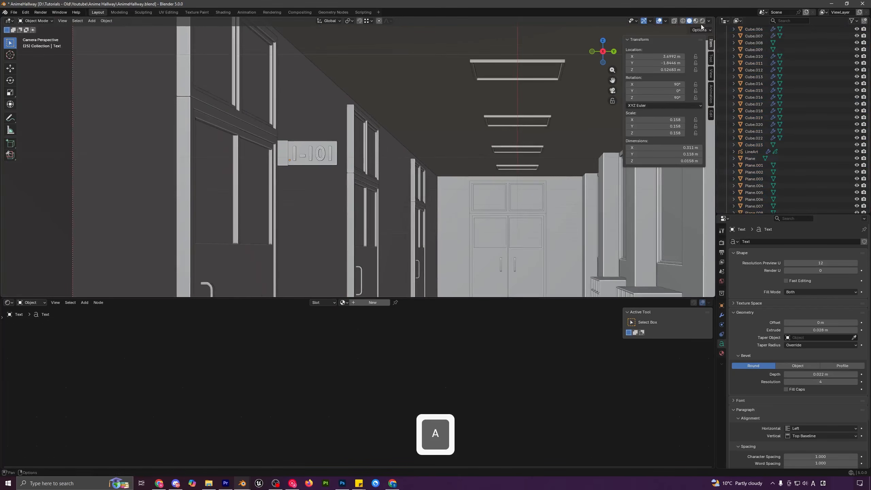
- Switch the viewport to rendered shading and give the 1-101 text a new material with a grey base colour
click(702, 22)
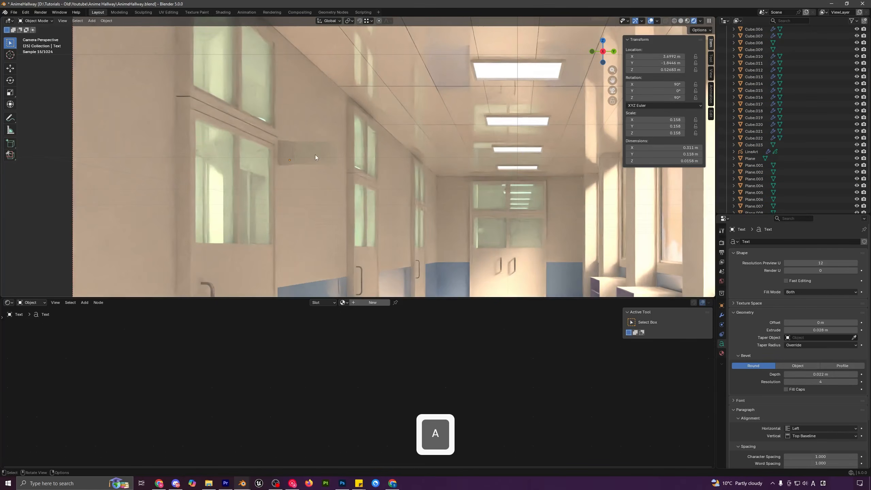
click(316, 157)
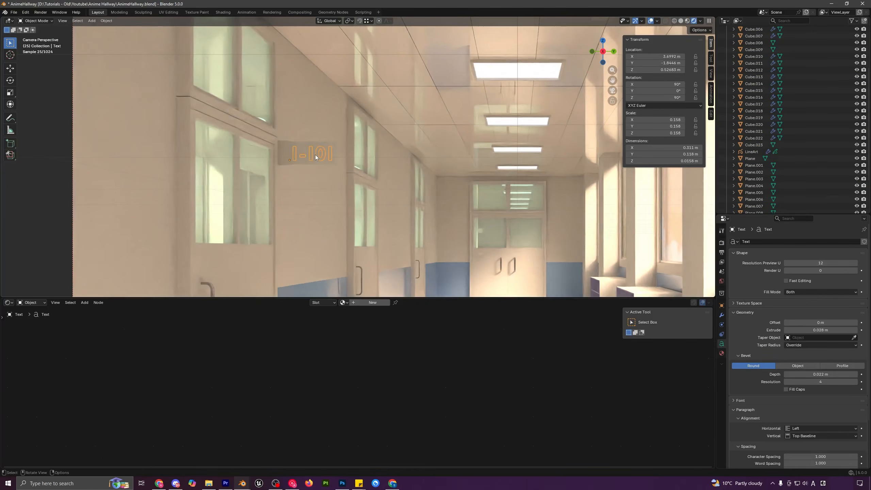
click(360, 302)
click(347, 374)
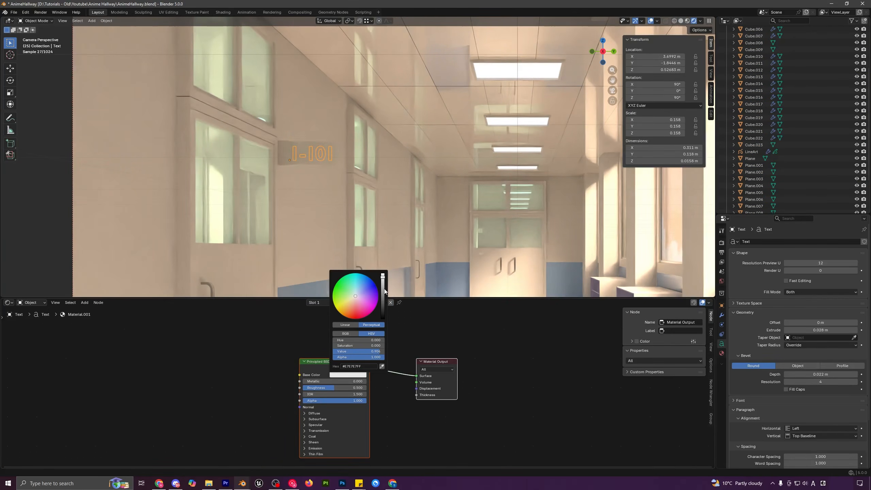
drag(383, 297, 382, 291)
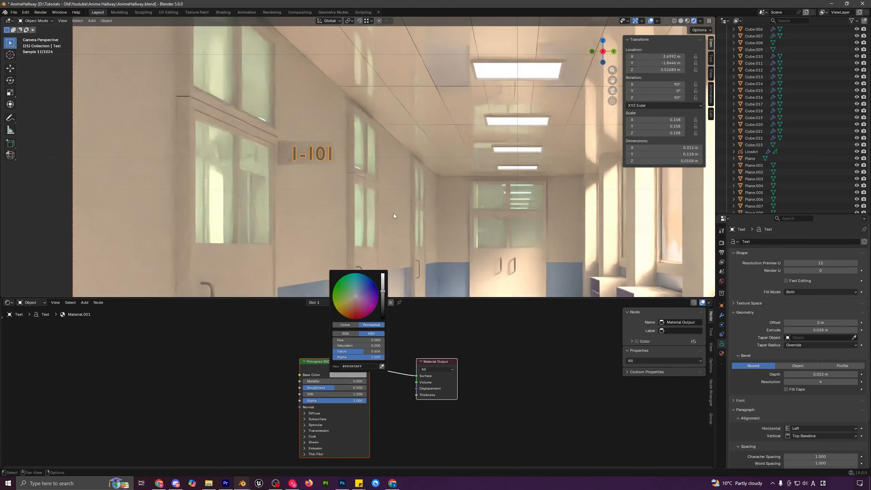
key(a)
scroll(375, 151, down, 4)
scroll(314, 202, up, 6)
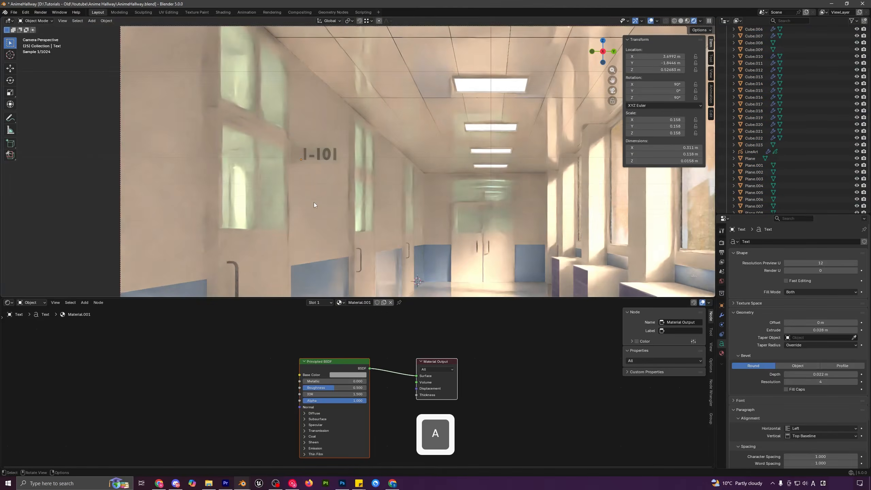
- Select the sign body behind the 1-101 text and give it a new material
shift+middle_drag(323, 190, 298, 150)
shift+click(299, 149)
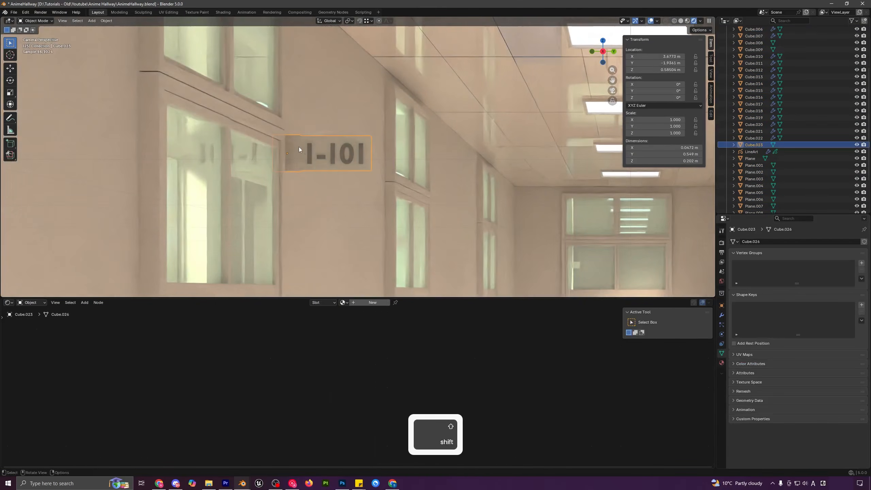
click(370, 303)
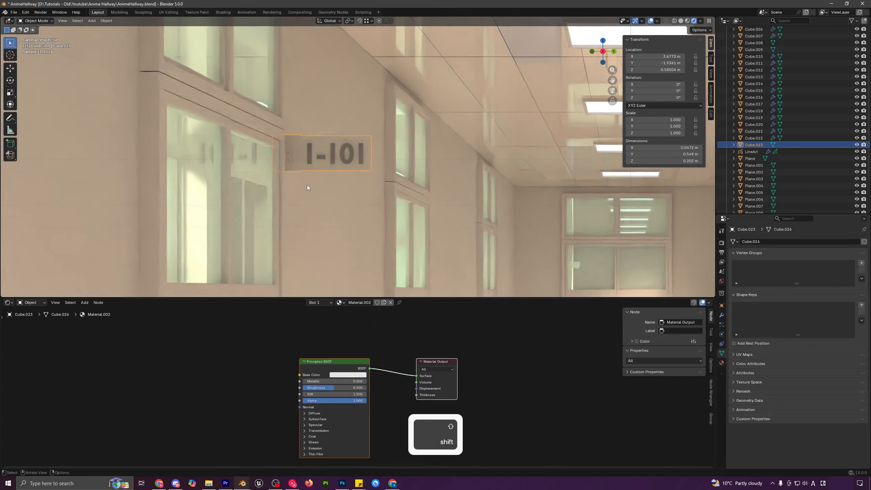
- Add a second material to the sign, assign it to the mounting block's face loop and darken its base colour to grey
key(Tab)
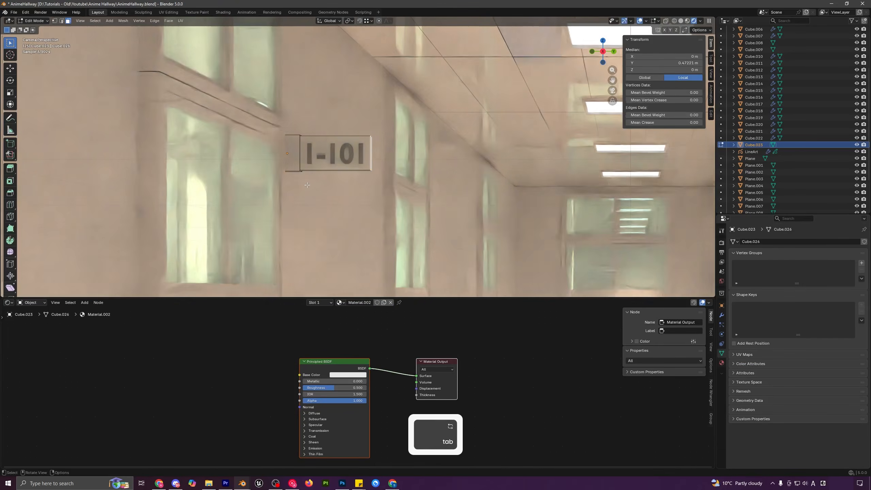
alt+click(292, 137)
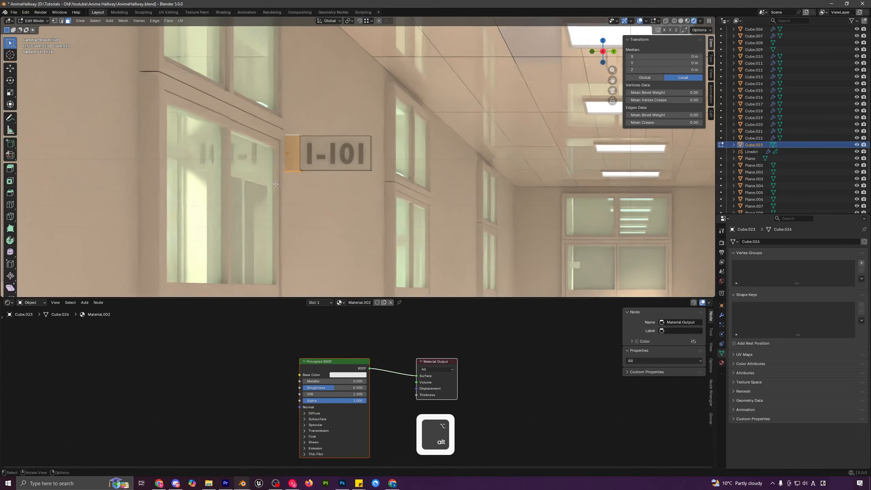
alt+click(292, 134)
alt+click(293, 135)
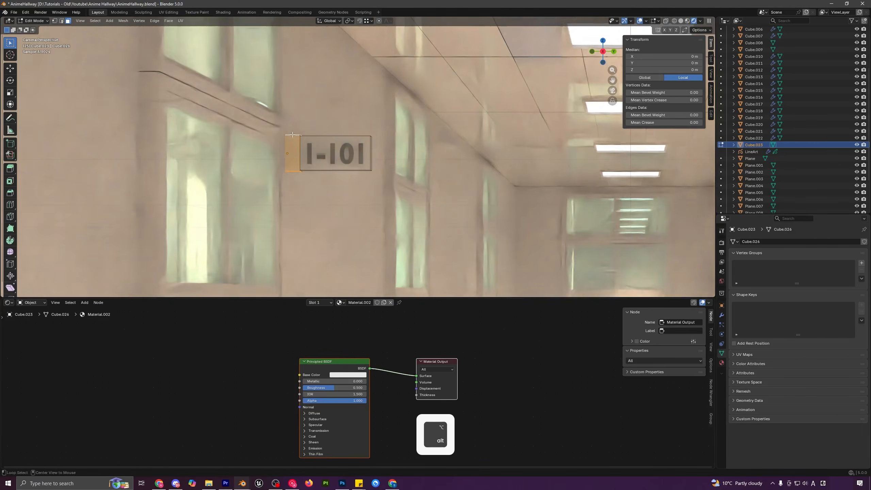
click(721, 362)
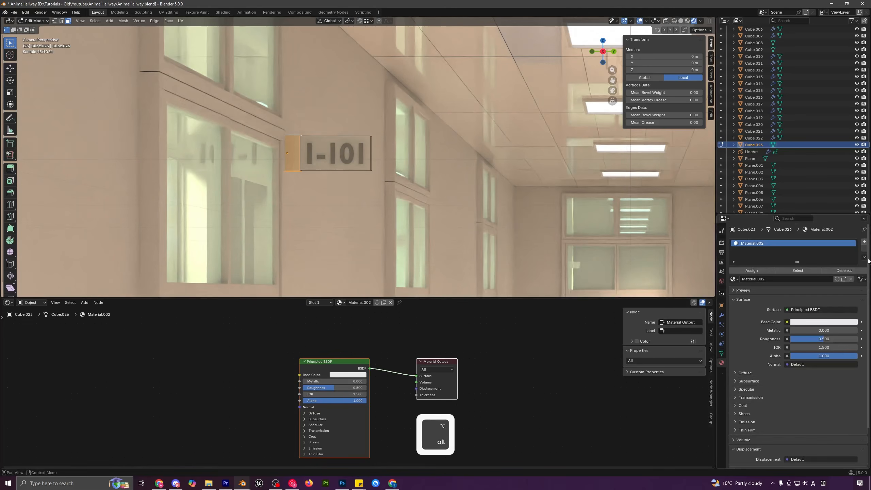
click(864, 242)
click(784, 292)
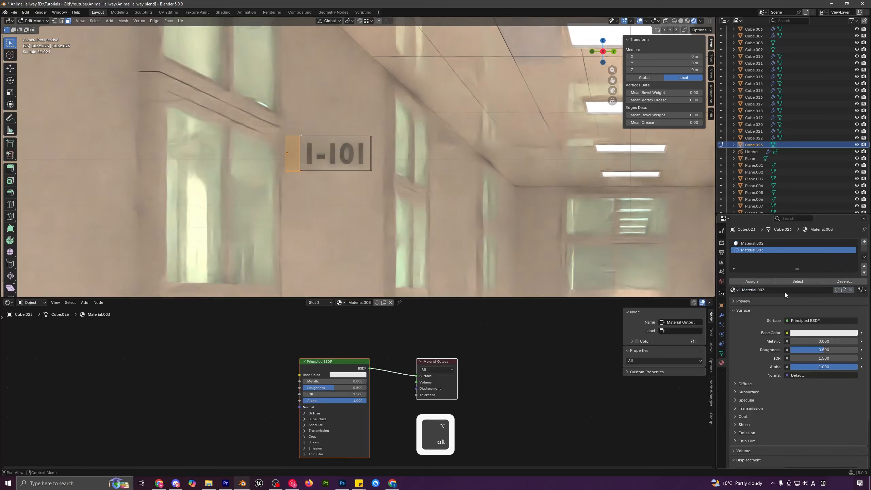
click(751, 281)
click(347, 375)
drag(384, 282, 383, 293)
key(Tab)
key(a)
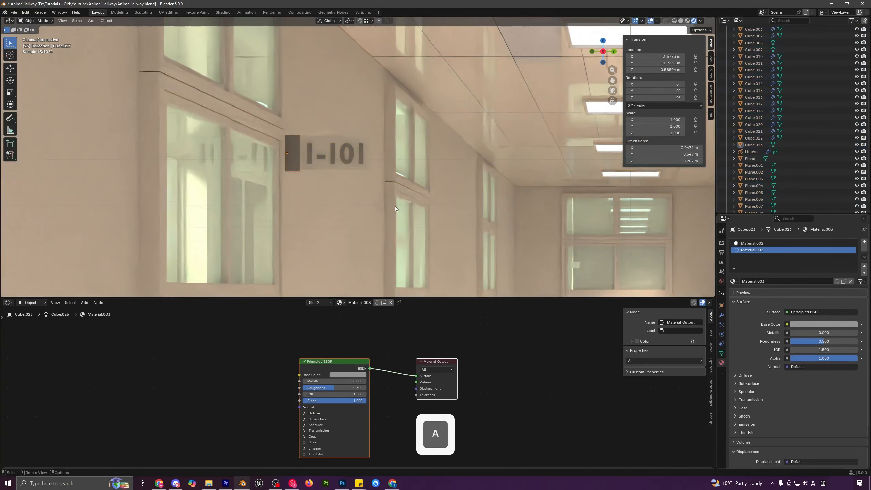
- Duplicate the sign and its text along X to the second classroom door, at about -1.43 m
scroll(395, 205, down, 9)
scroll(386, 256, up, 6)
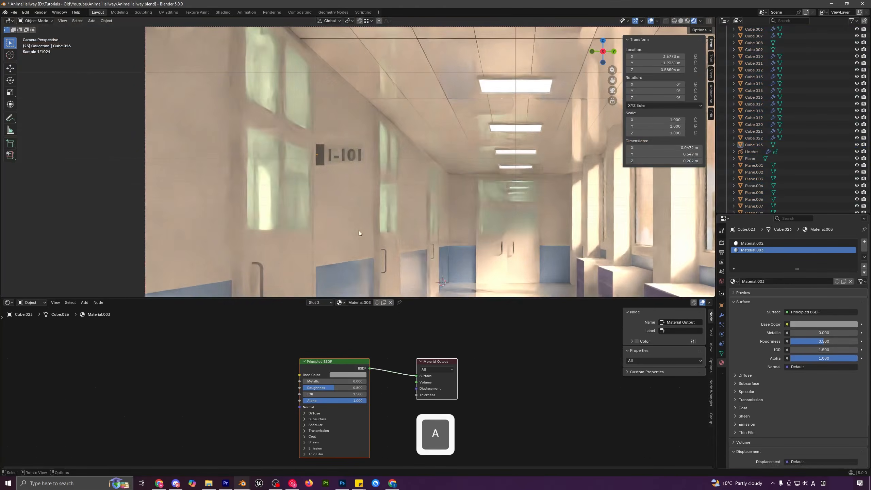
click(323, 159)
shift+click(330, 156)
key(shift+d)
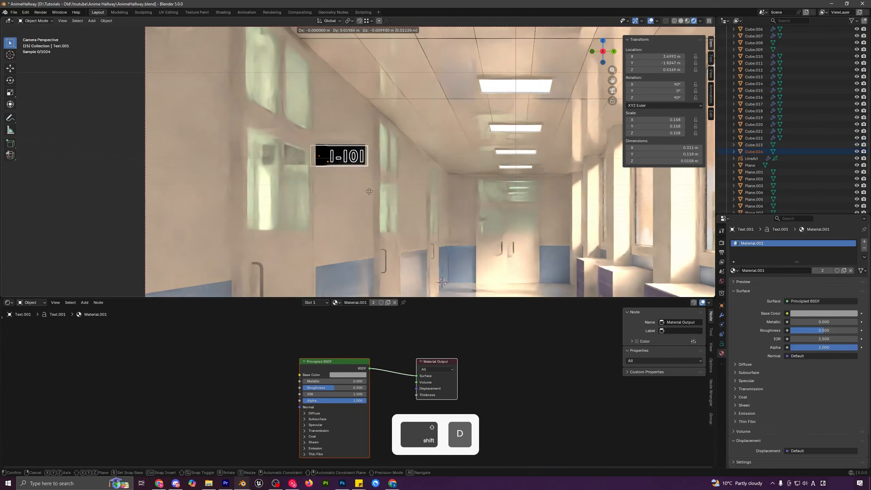
key(x)
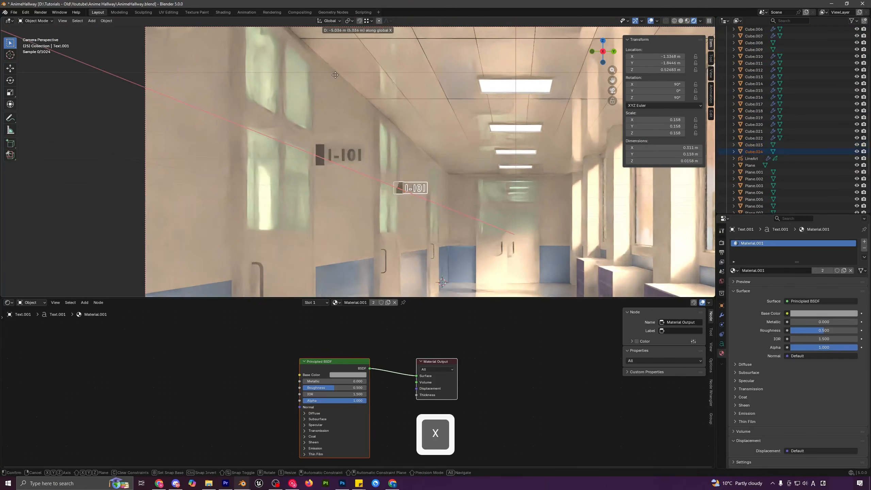
click(334, 73)
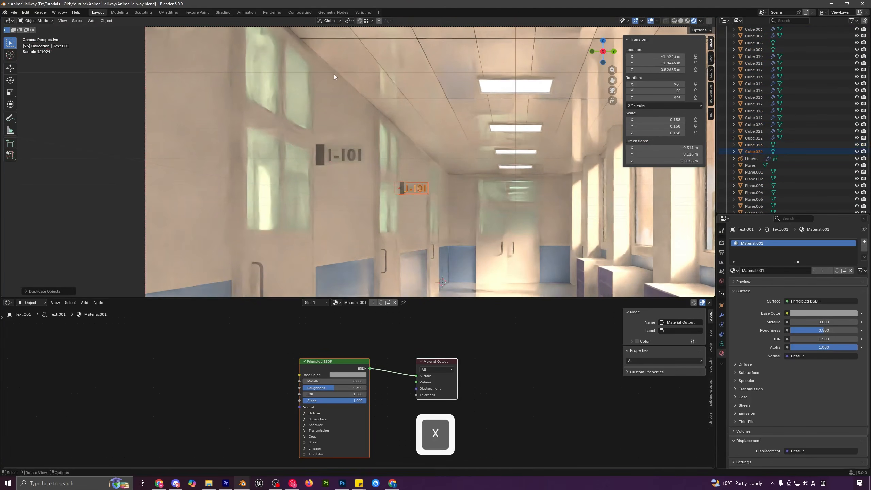
- In solid shading, move the duplicated sign and text along X to about -1.53 m so it clears the door frame
click(682, 21)
mouse_move(438, 159)
middle_down()
mouse_move(380, 173)
mouse_move(391, 231)
mouse_move(316, 182)
middle_up()
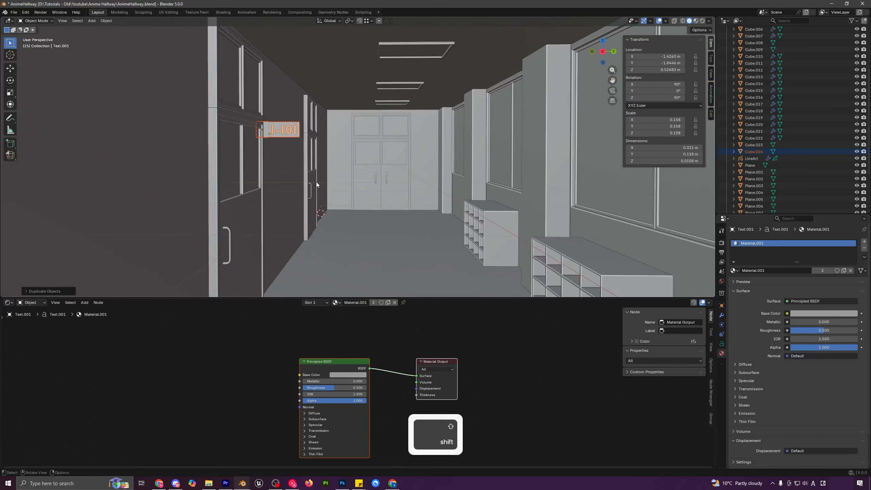
key(KP_Decimal)
scroll(312, 172, up, 2)
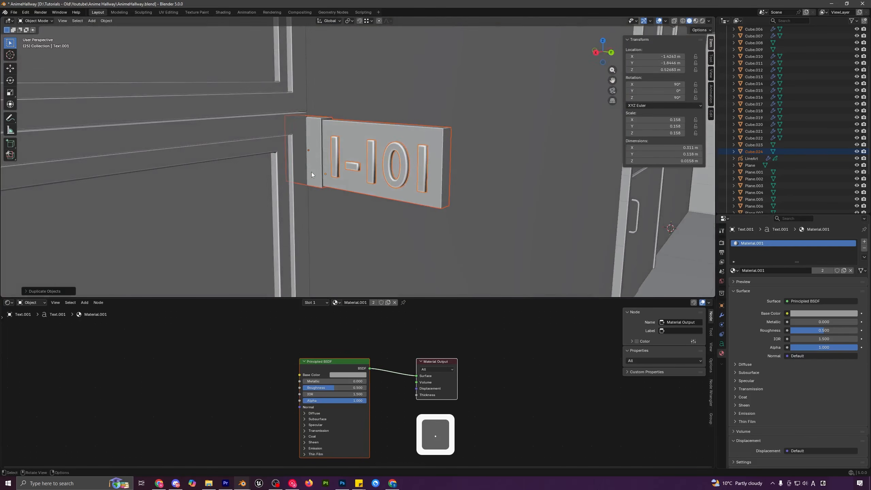
key(g)
key(x)
click(380, 177)
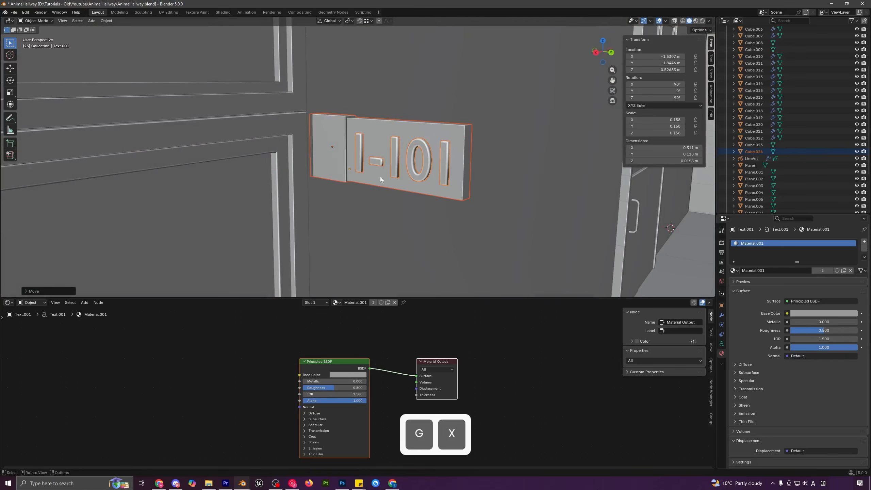
- Duplicate the second sign and its text along X to the third door, at about -7.99 m, and deselect everything
scroll(408, 176, down, 5)
key(shift+d)
key(x)
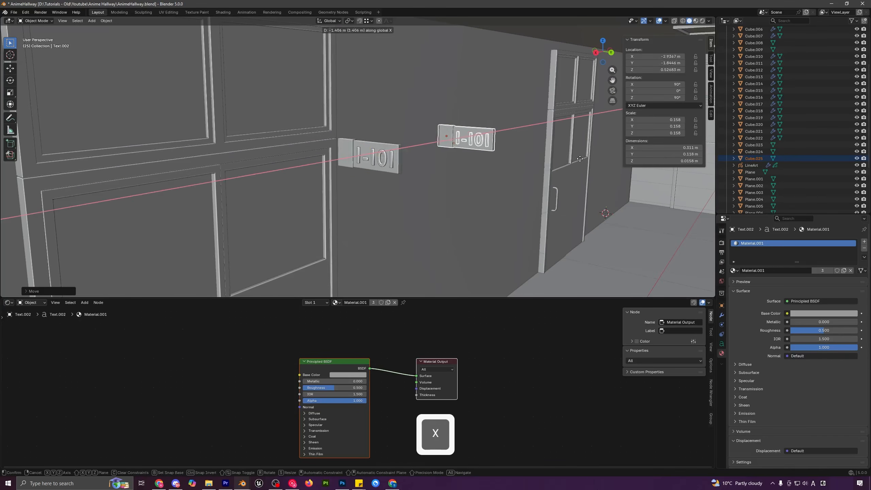
click(551, 224)
key(g)
key(x)
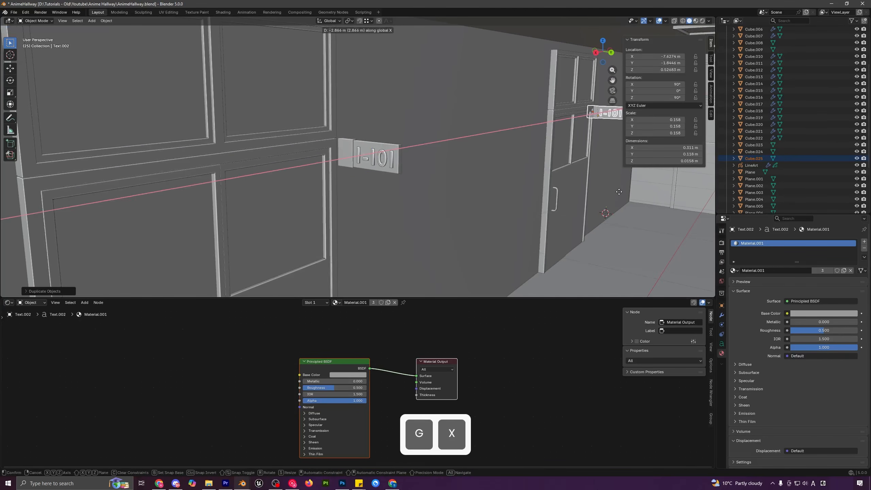
key(shift)
click(620, 195)
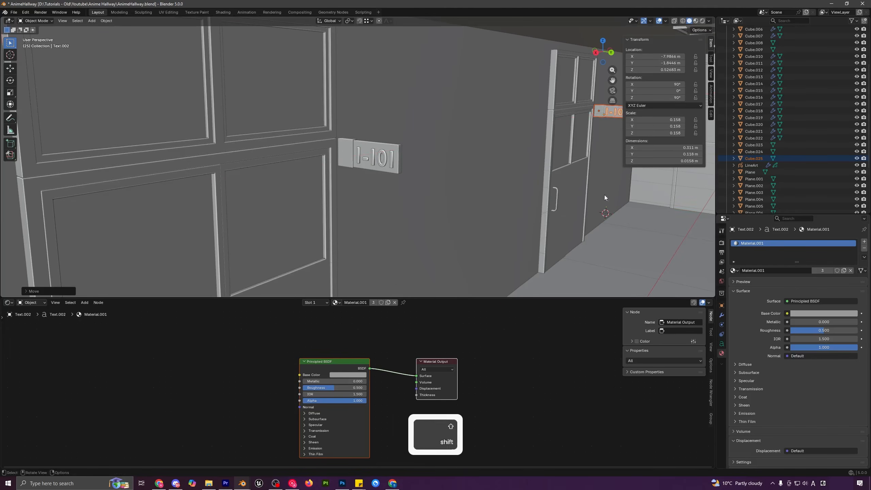
key(a)
- Change the text on the second classroom door's sign to 1-102
middle_drag(528, 170, 537, 170)
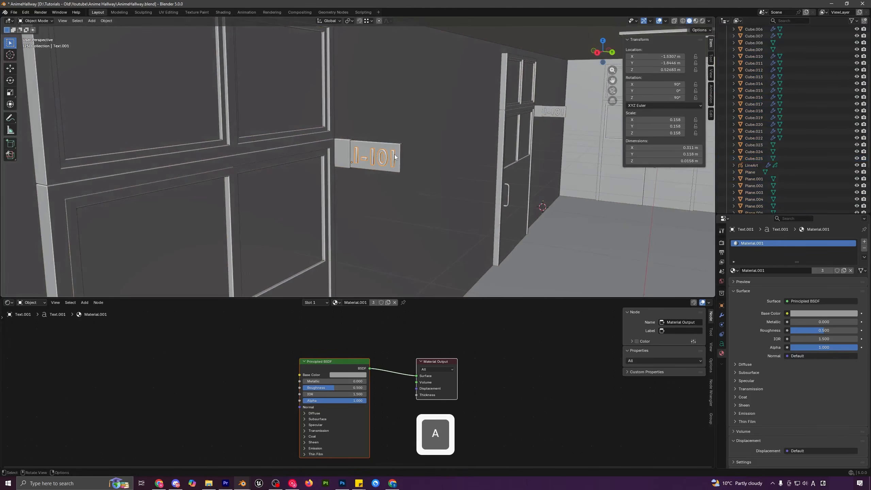
key(Tab)
key(Right)
key(Right)
key(Right)
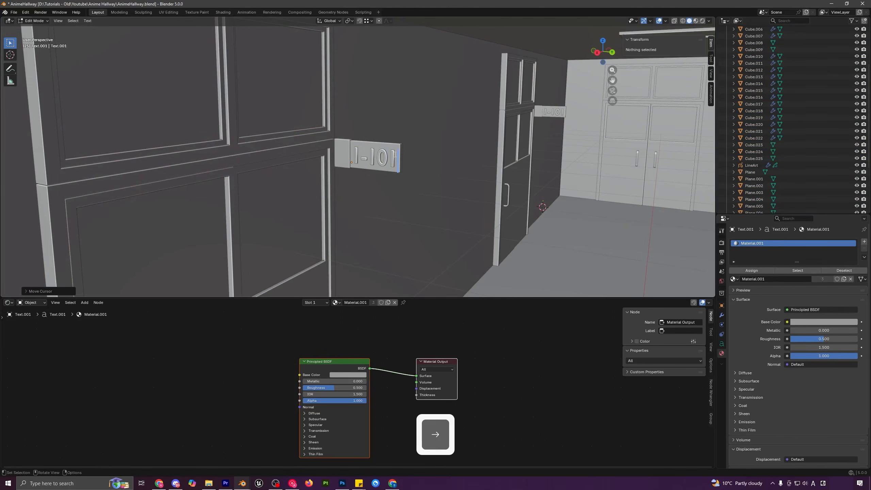
key(BackSpace)
text(2)
key(Tab)
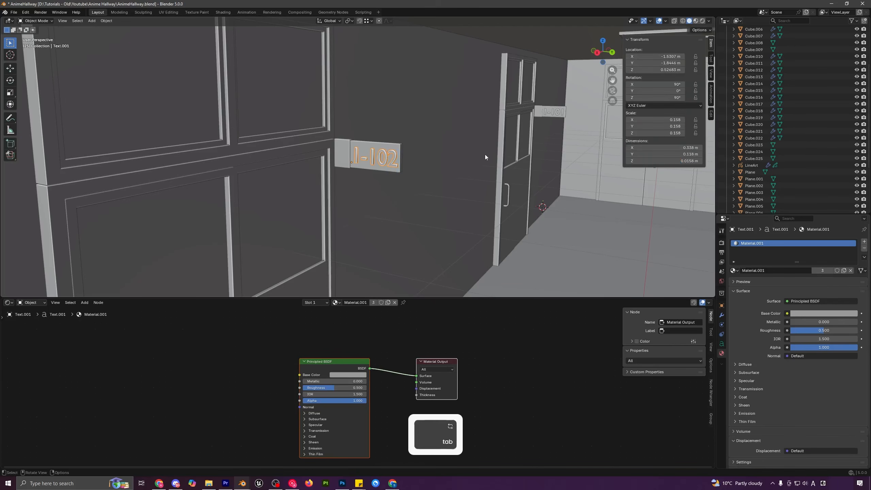
- Change the text on the third classroom door's sign to 1-103 and deselect everything
click(556, 115)
key(Tab)
key(Right)
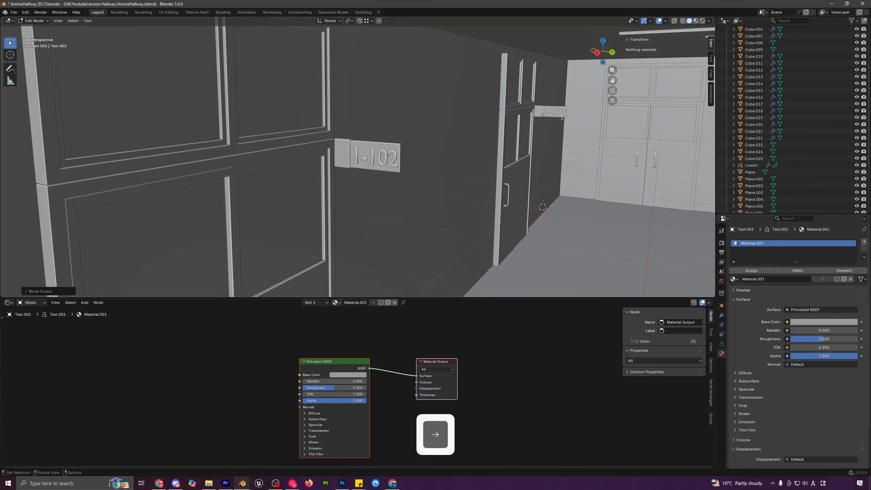
key(BackSpace)
text(3)
key(Tab)
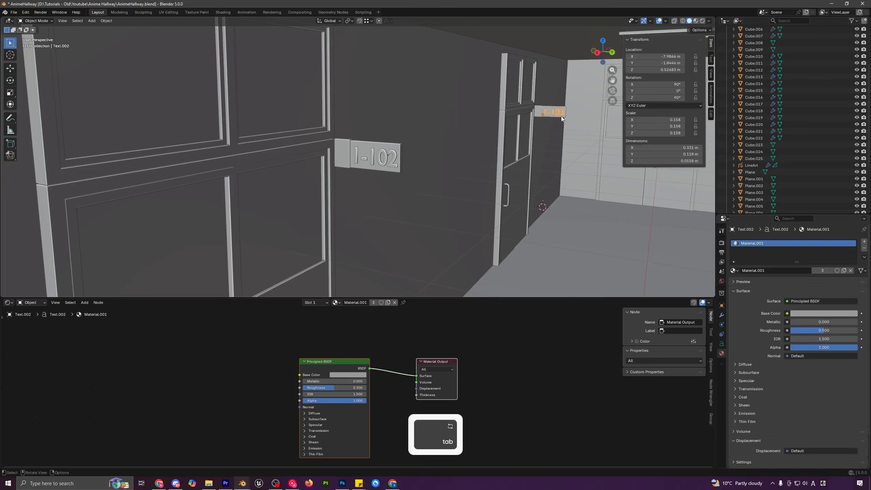
key(a)
key(a)
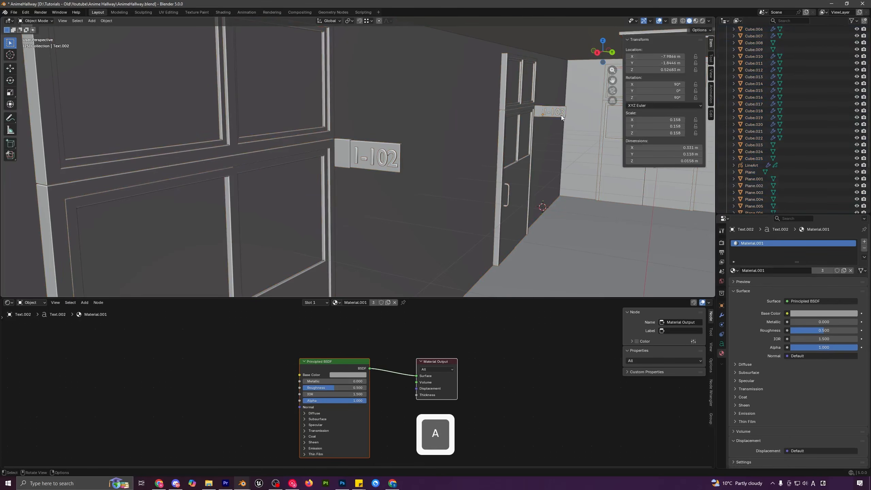
- From the camera view, select the sign blocks of all three classroom doors
key(KP_0)
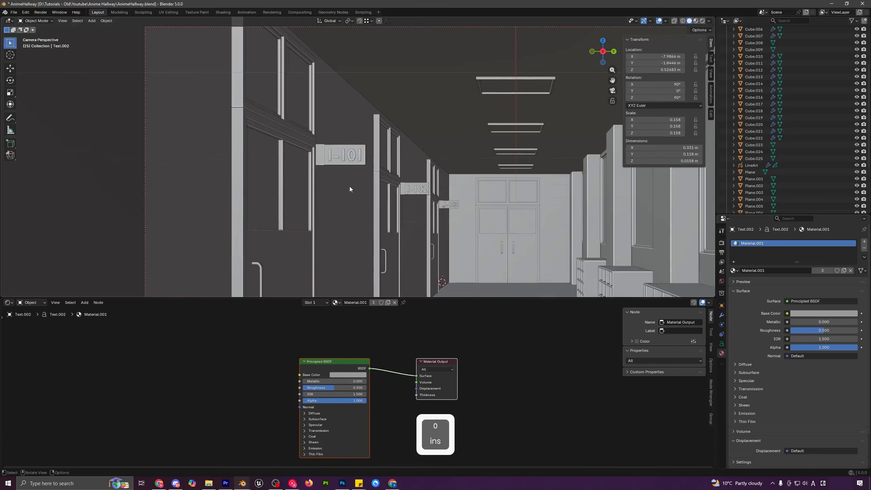
click(354, 160)
click(363, 163)
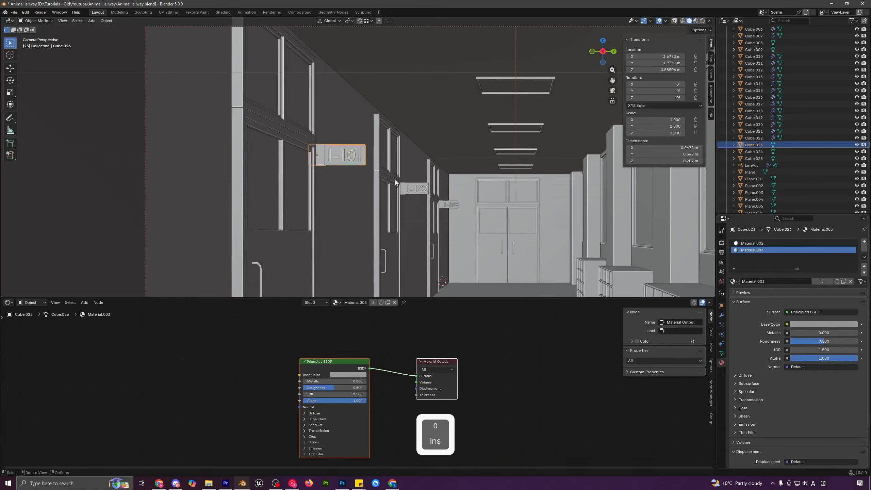
shift+click(419, 193)
key(ctrl+z)
scroll(403, 188, up, 3)
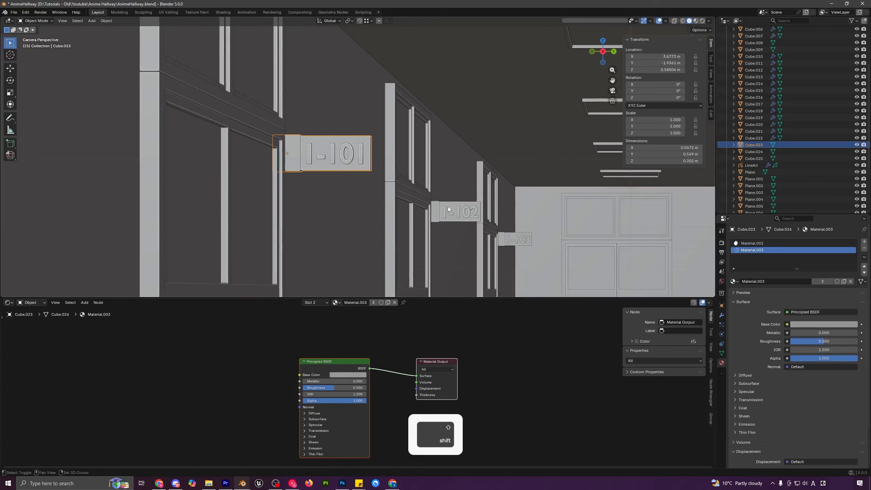
shift+click(448, 206)
shift+click(513, 238)
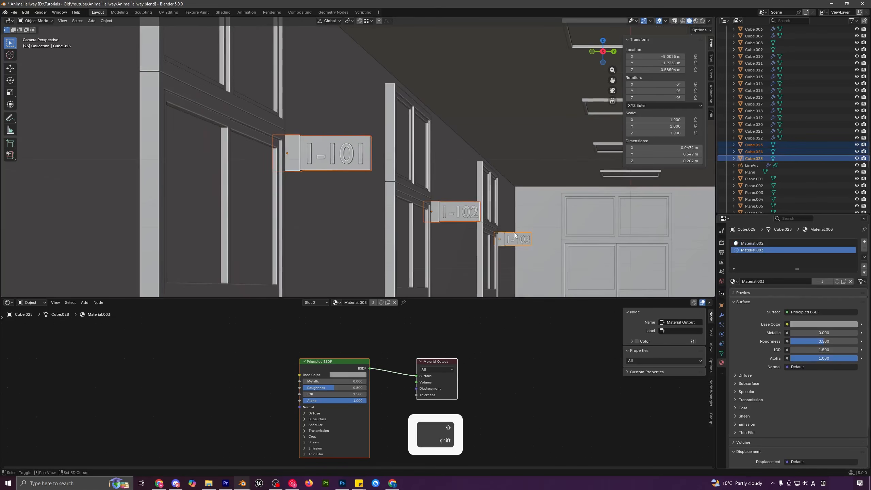
key(s)
right_click(554, 250)
key(s)
right_click(536, 202)
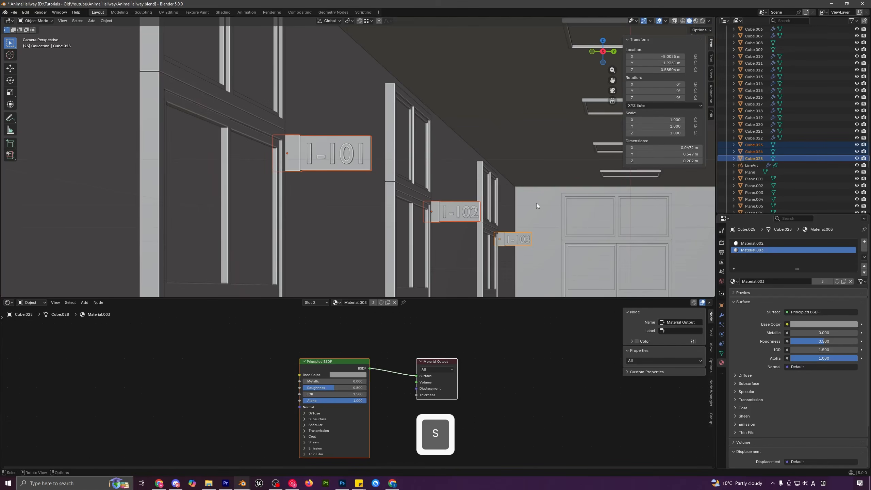
key(s)
right_click(499, 186)
- Set the transform pivot to Individual Origins and scale the three sign blocks to about 0.936
click(349, 22)
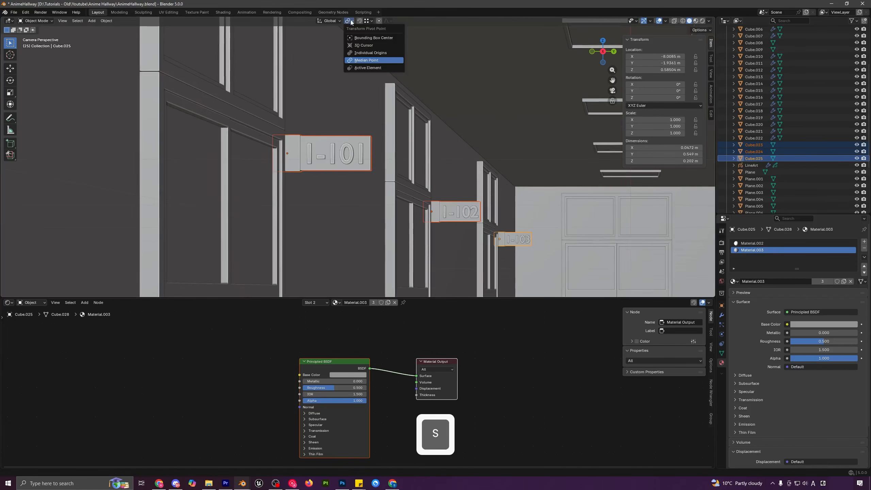
click(368, 55)
key(s)
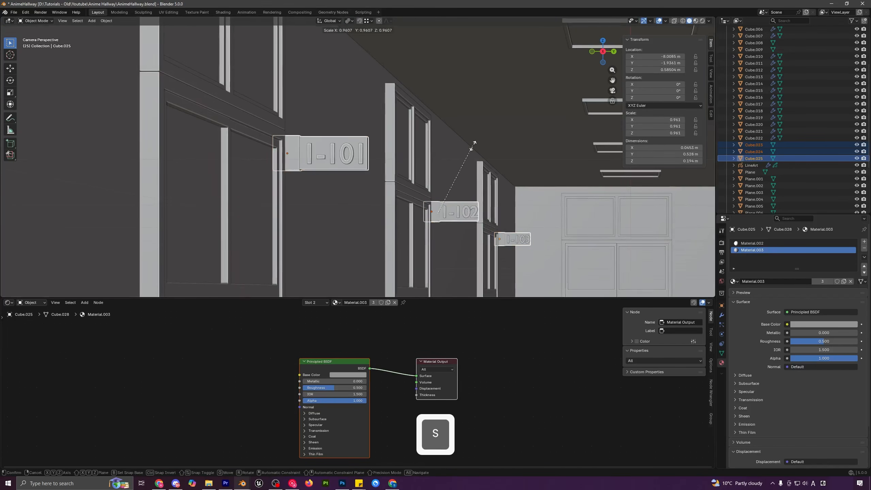
click(466, 144)
key(g)
key(y)
right_click(467, 147)
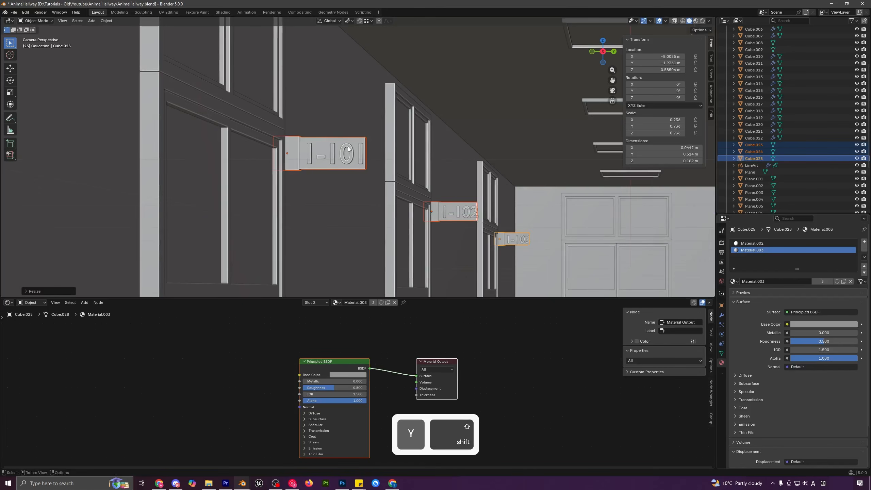
- Select the three room-number texts and scale them around their individual origins to about 0.152
click(349, 150)
shift+click(476, 211)
shift+click(528, 240)
key(g)
key(y)
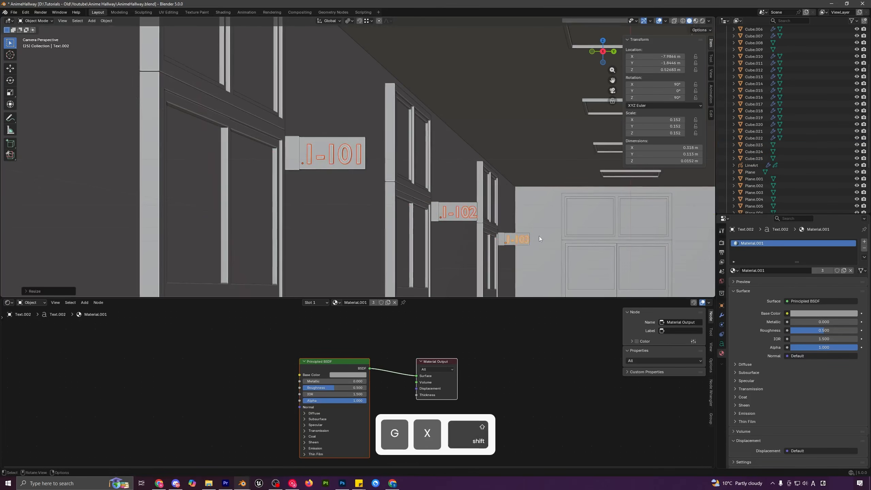
- Centre the three room-number texts on their signs, moving them to about -1.86 m in Y and 0.533 m in Z, and deselect everything
click(527, 243)
key(g)
key(z)
click(536, 239)
key(g)
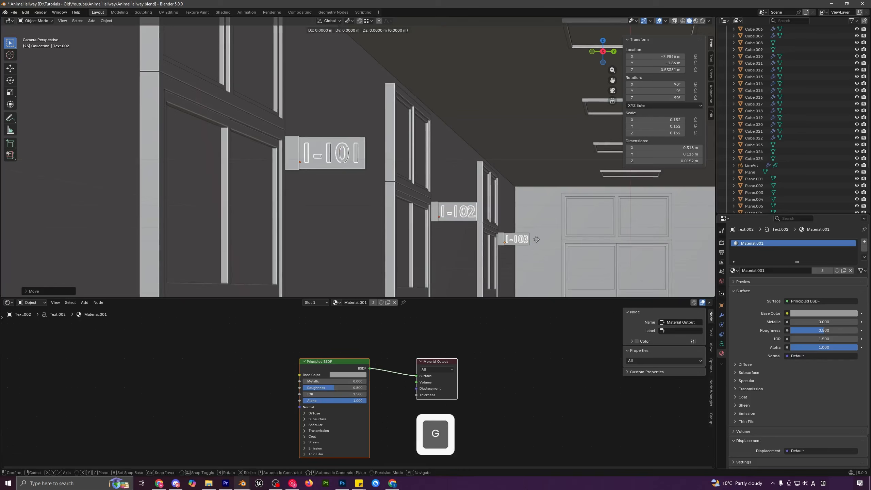
key(y)
click(541, 235)
key(a)
key(a)
- Render the hallway from the camera view with the room-number signs in place
scroll(542, 229, down, 7)
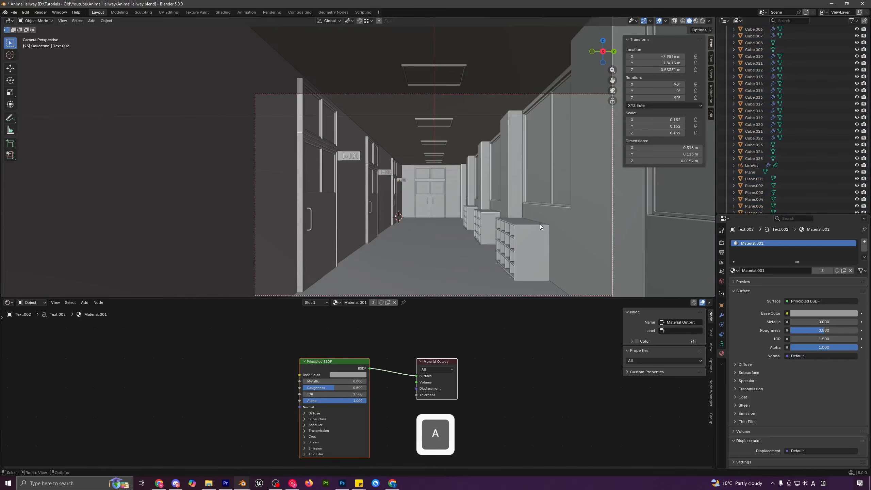
scroll(540, 227, down, 1)
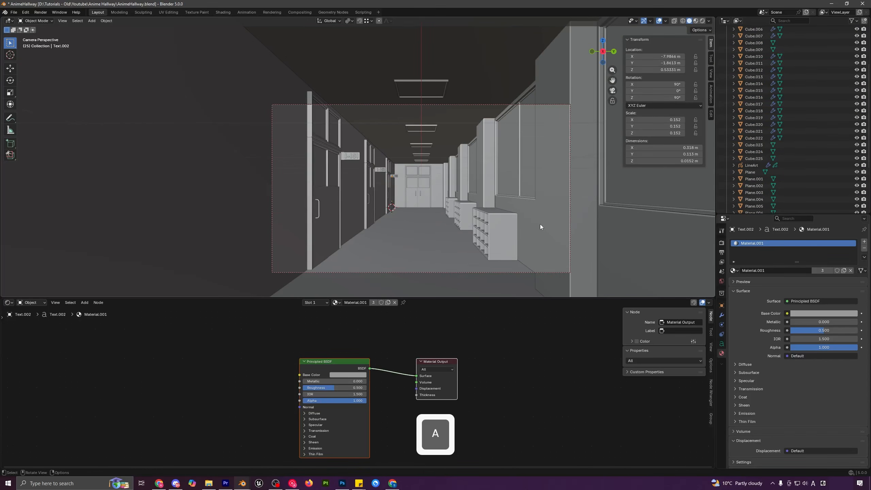
key(F11)
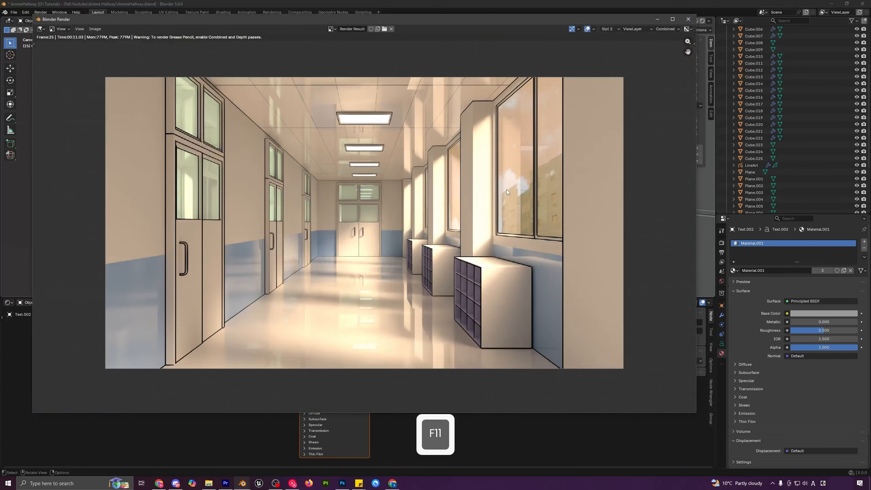
key(F12)
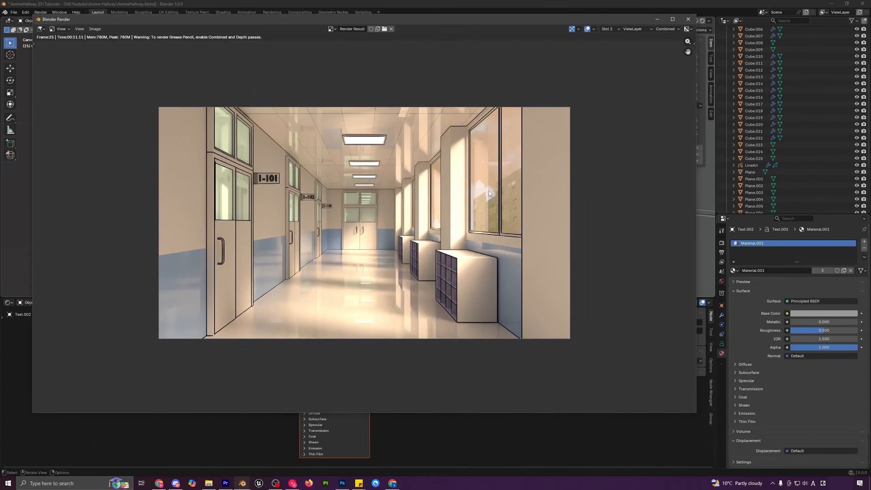
- Compare the new render with the previous one, inspect the line thickness around the signs, and close the render window
key(j)
key(j)
key(j)
key(j)
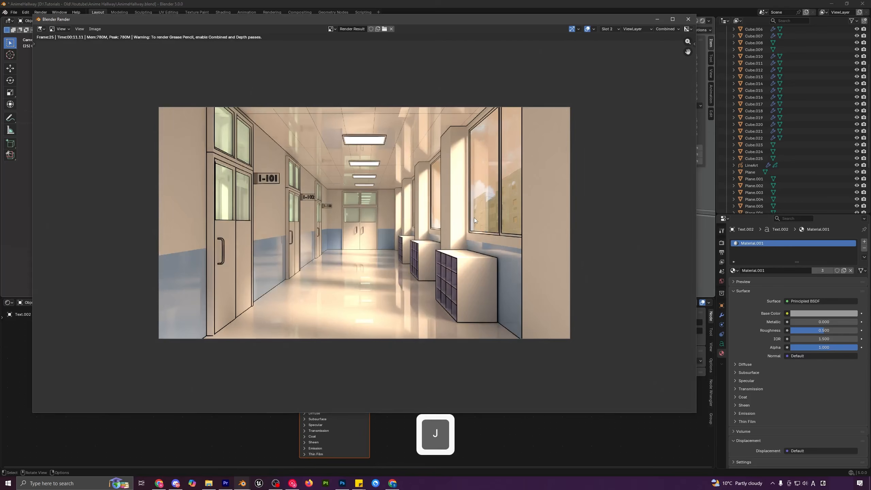
key(j)
key(j)
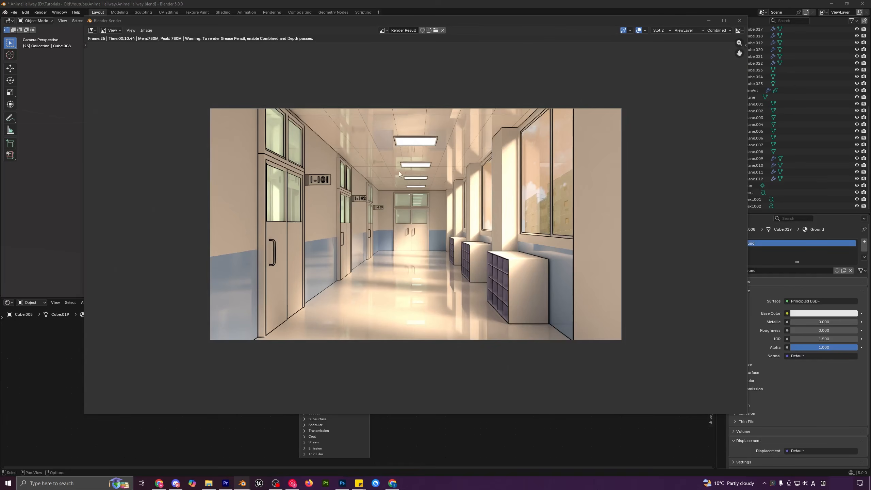
scroll(341, 247, up, 2)
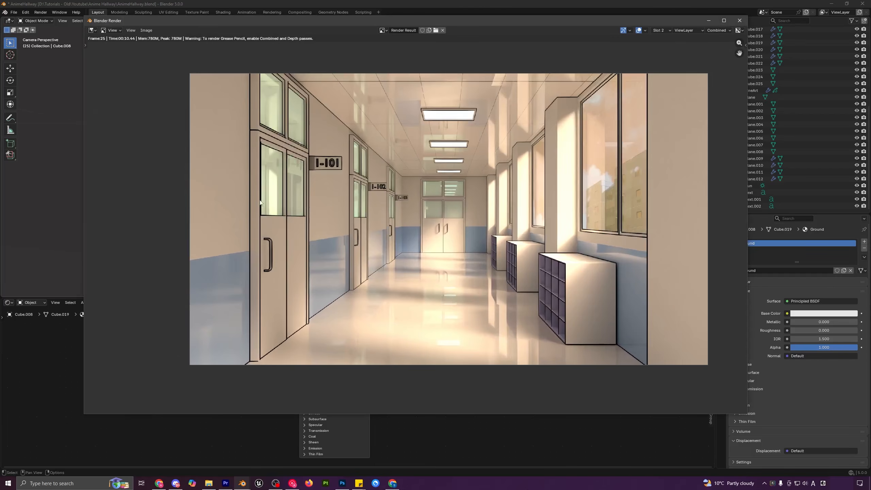
scroll(350, 206, down, 1)
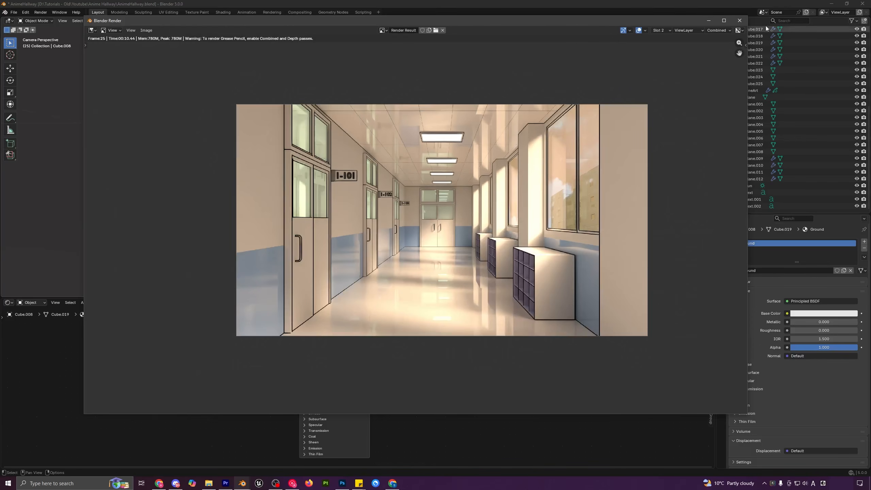
click(740, 21)
click(694, 21)
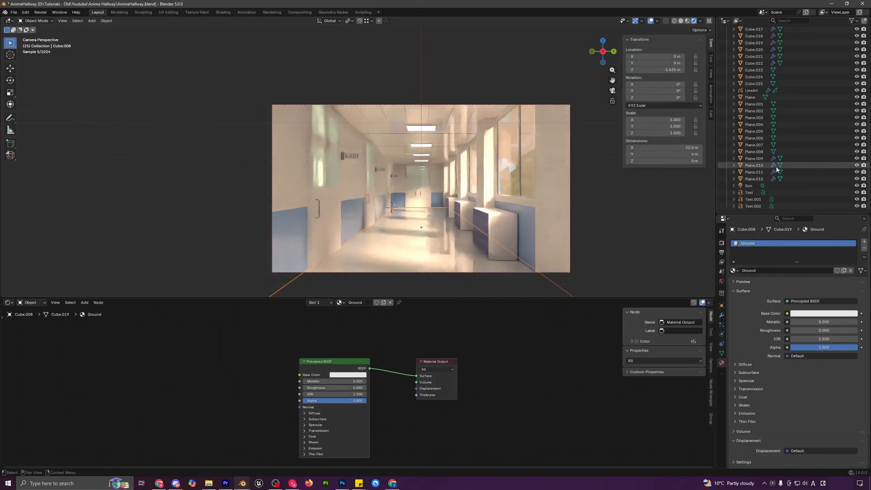
- Set the line radius of the LineArt object's Lineart modifier to 0.005
click(749, 90)
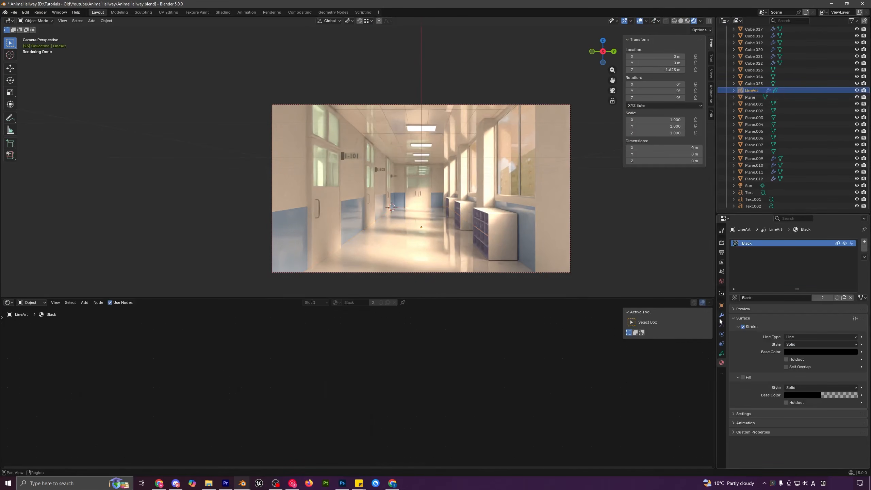
click(722, 316)
click(810, 290)
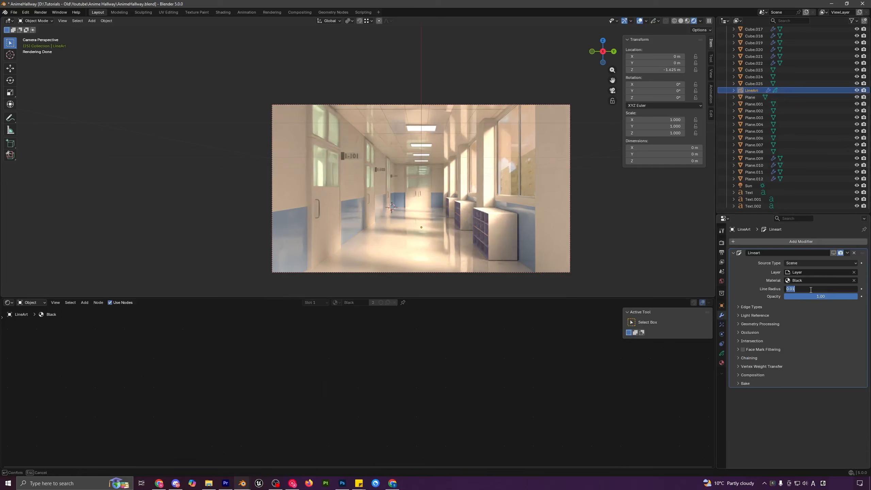
text(0)
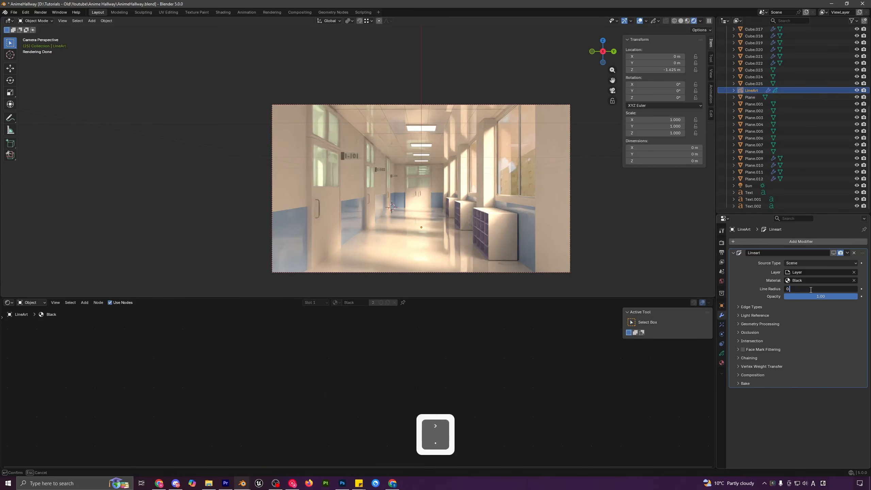
text(.005)
key(Return)
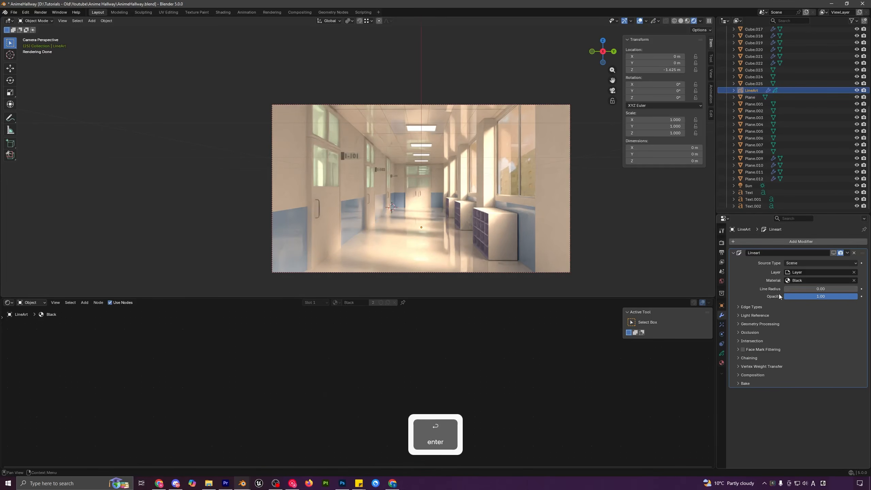
- Set the scene's colour management look to Medium High Contrast
click(722, 243)
scroll(770, 396, down, 5)
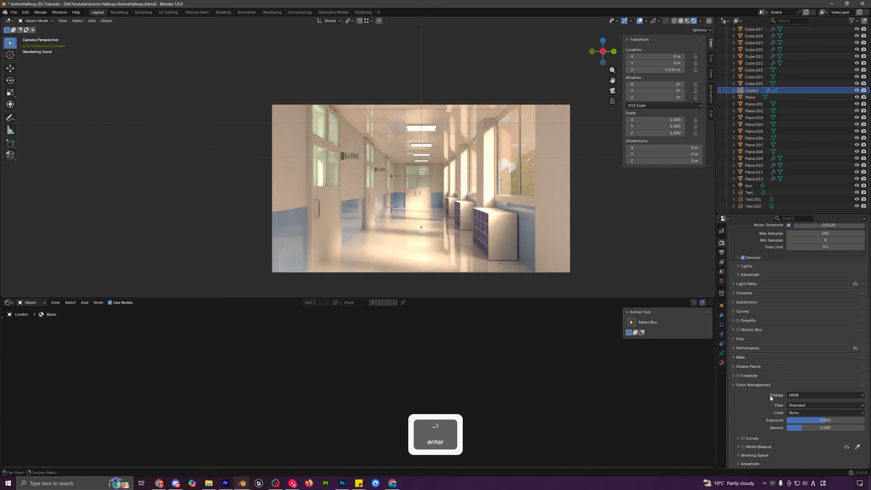
click(807, 412)
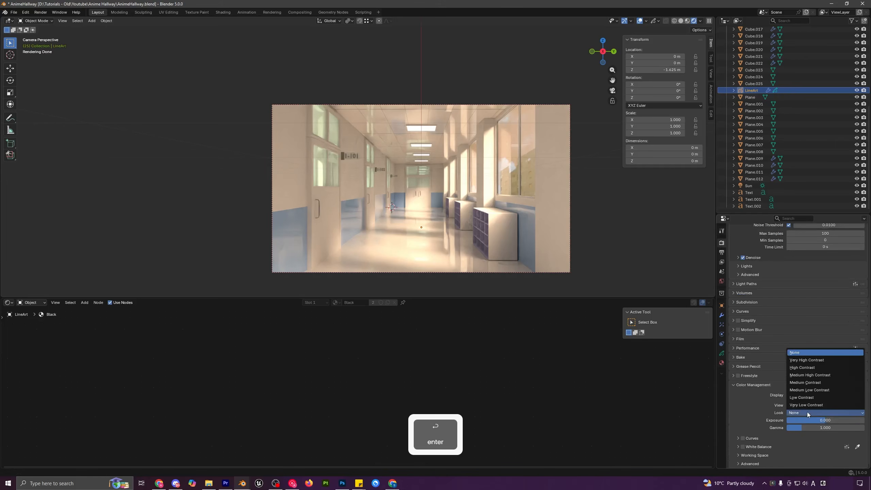
click(814, 373)
click(581, 237)
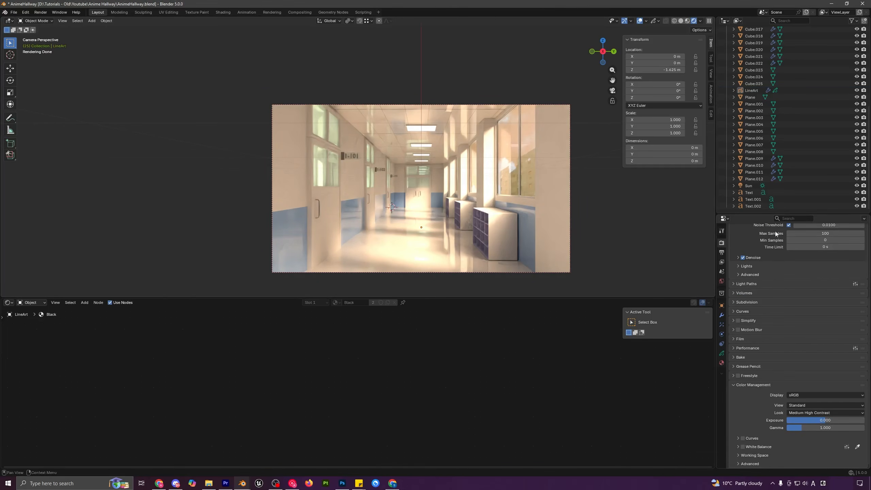
- Set the Sun light's strength to 3.5
click(753, 187)
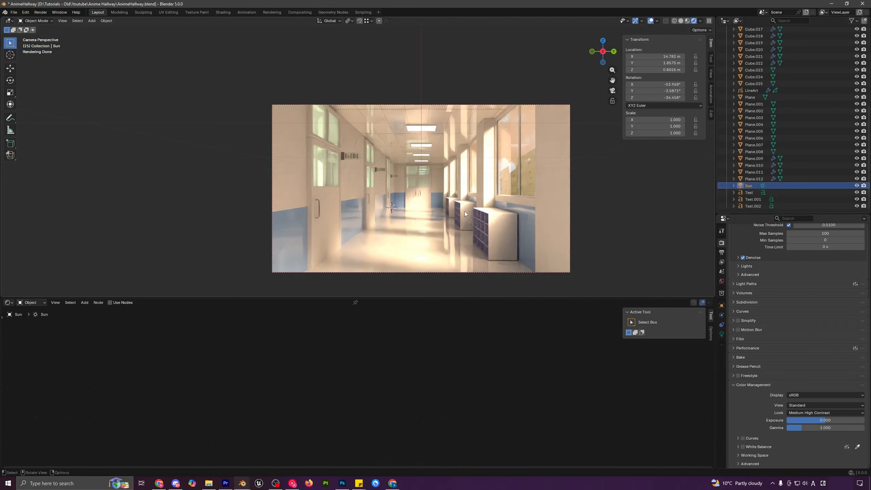
scroll(421, 202, up, 3)
scroll(548, 254, down, 3)
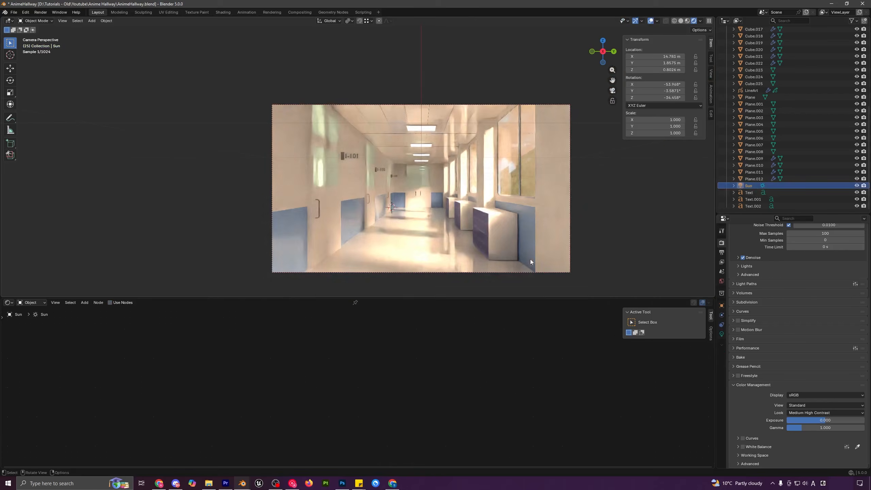
click(722, 334)
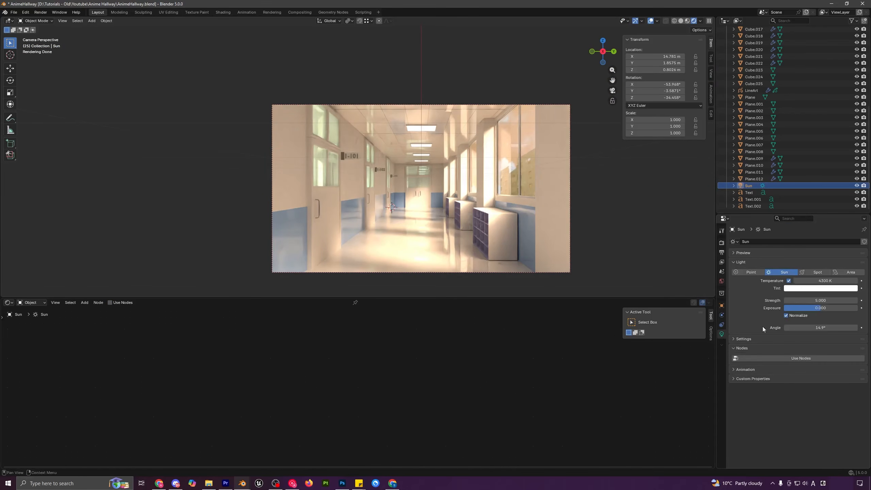
click(827, 300)
text(3.)
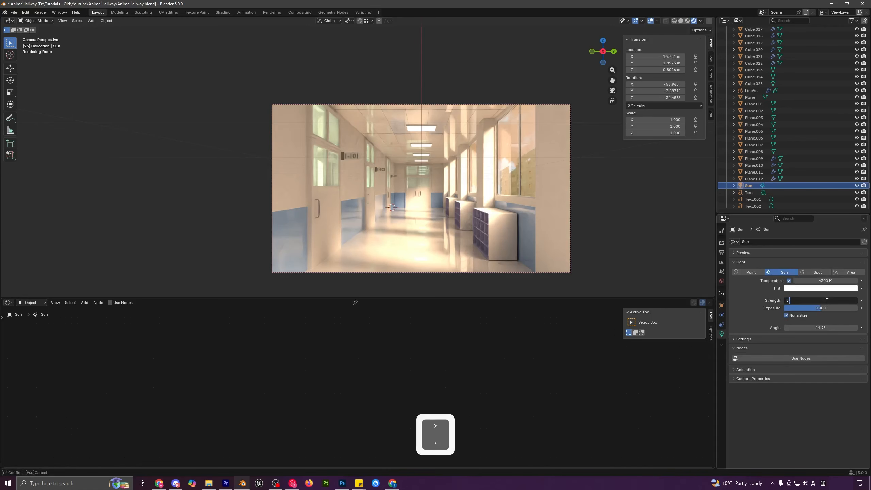
text(5)
key(Return)
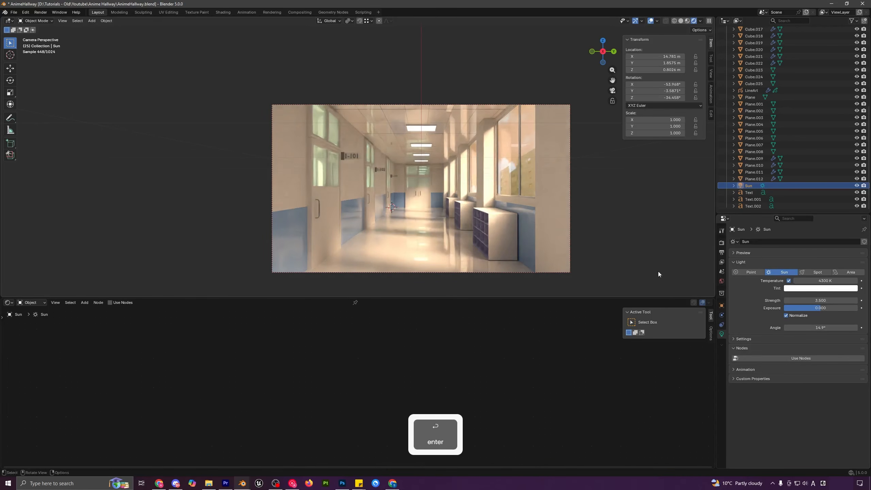
- Switch the render result to the other slot and render the hallway with the weaker sunlight
key(F11)
key(j)
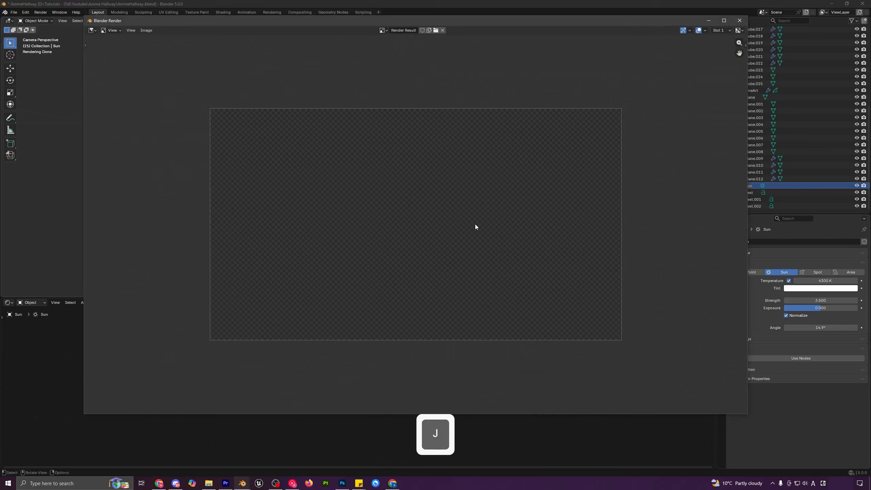
key(F12)
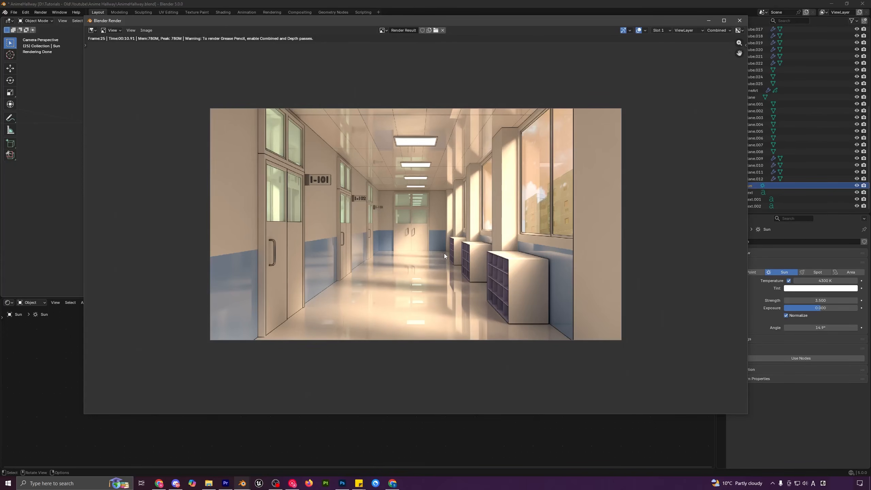
- Compare the new hallway render with the previous slot at several zoom levels, checking contrast and line thickness, and close the render window
key(j)
key(j)
key(j)
key(j)
key(j)
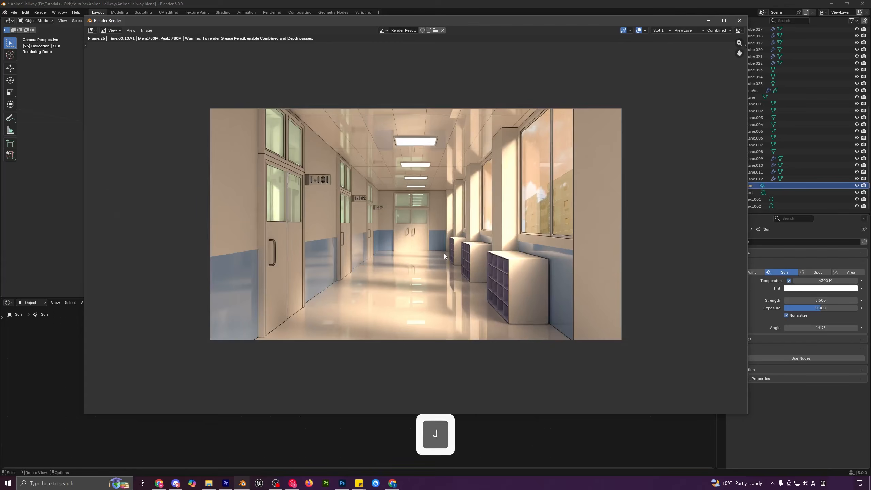
key(j)
scroll(445, 254, up, 1)
key(j)
key(j)
scroll(445, 254, up, 1)
scroll(445, 254, down, 1)
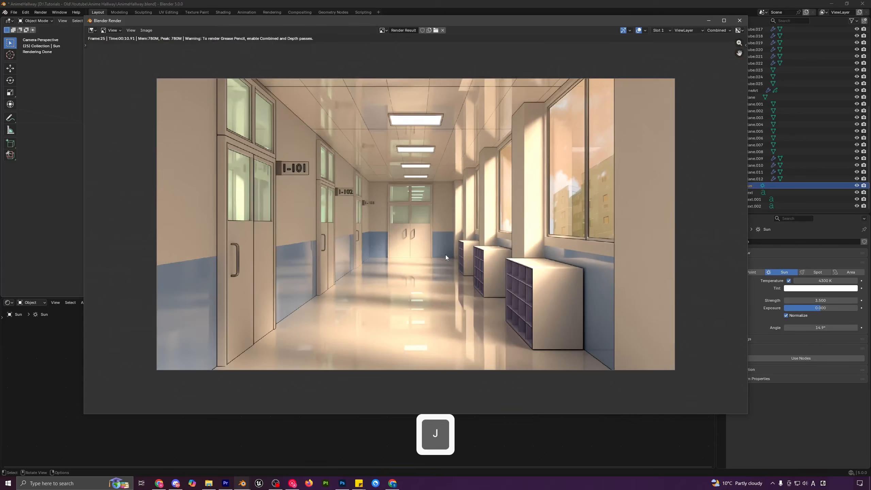
key(j)
key(j)
scroll(445, 255, down, 1)
scroll(444, 255, up, 2)
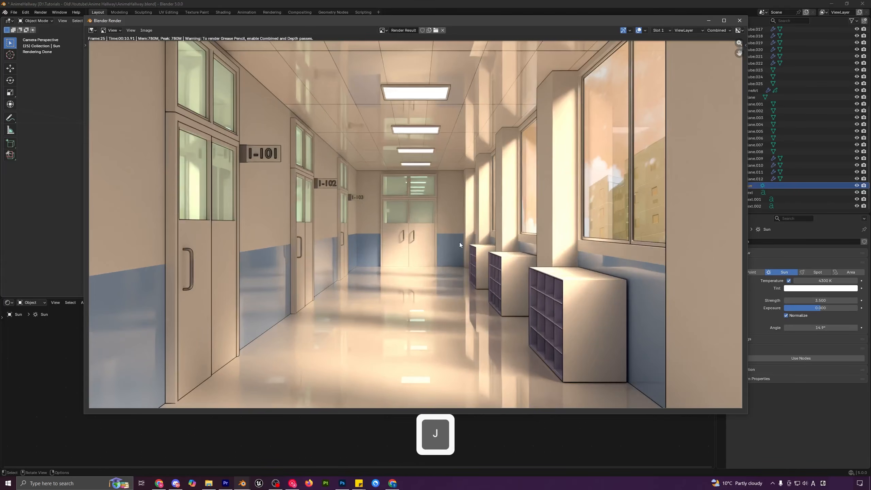
key(j)
key(j)
key(j)
scroll(428, 250, down, 2)
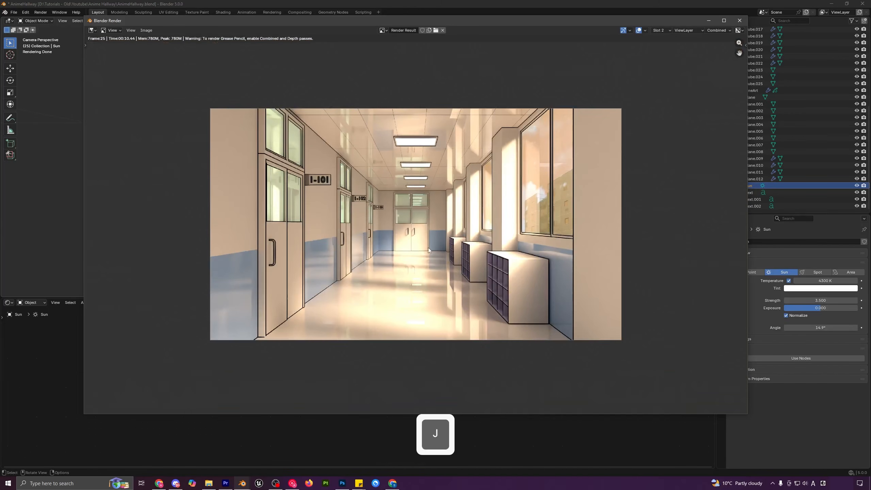
key(j)
scroll(441, 226, down, 1)
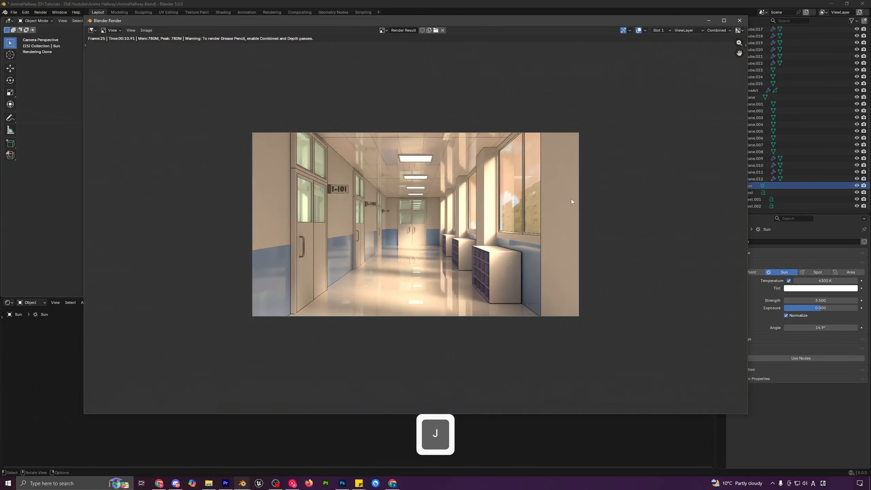
click(739, 21)
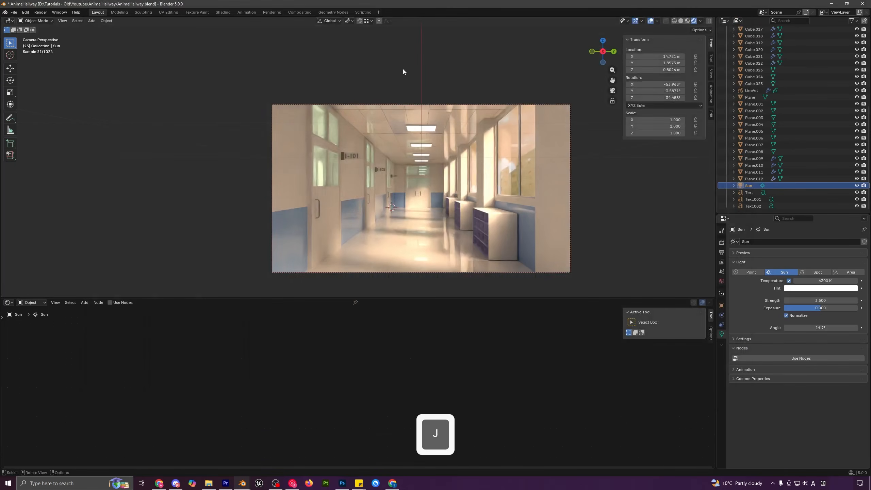
- Switch to the Compositing workspace and split off an image editor beside the node editor that displays the Render Result
click(300, 12)
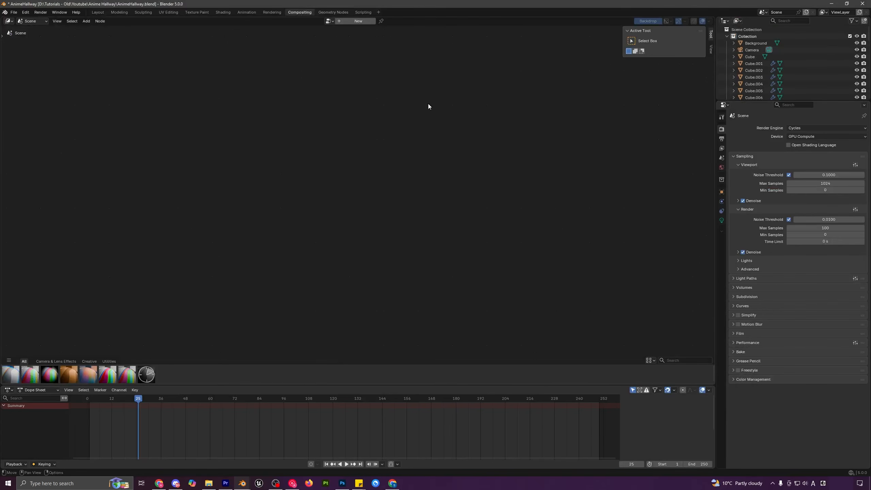
drag(713, 18, 381, 47)
click(391, 21)
click(409, 49)
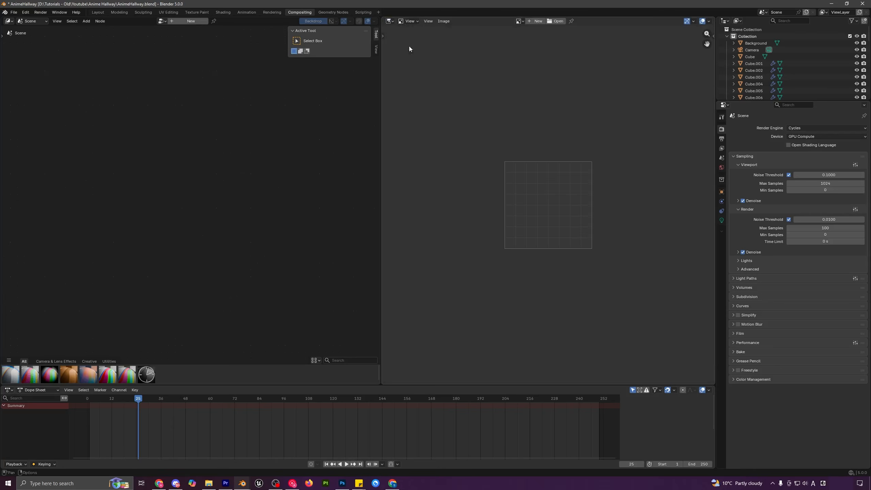
click(519, 21)
click(539, 38)
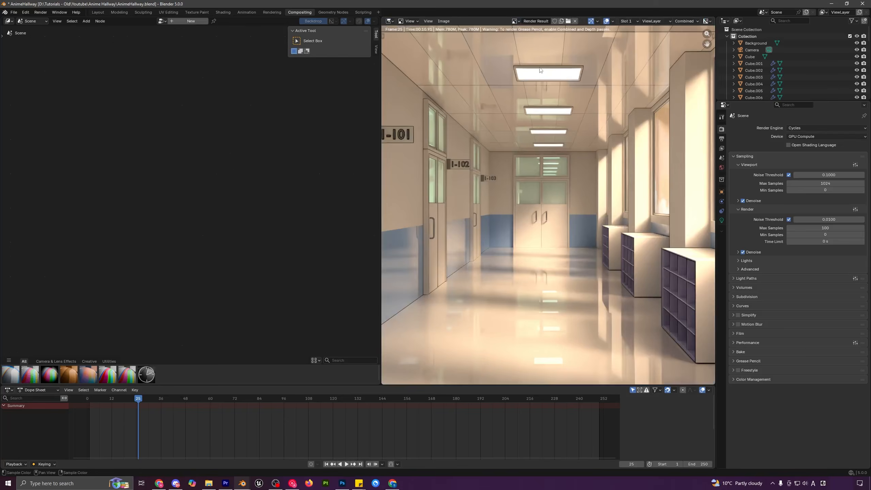
scroll(512, 186, down, 4)
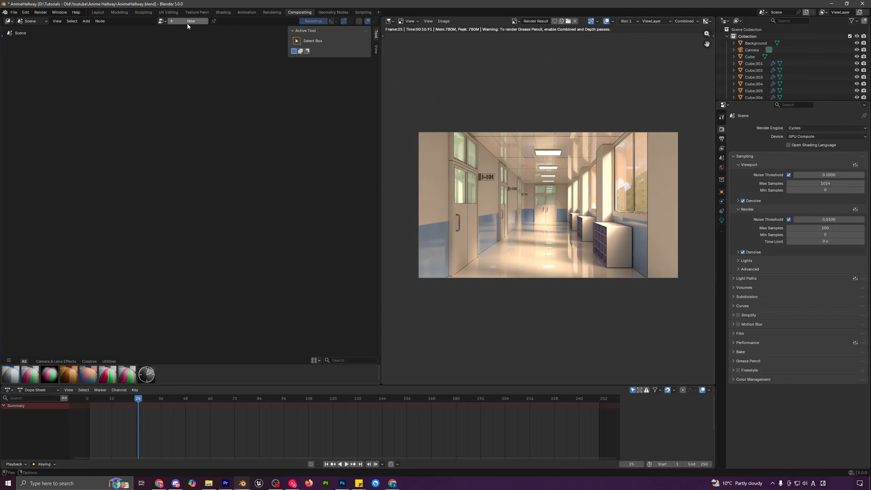
- Create a new compositor node tree and shrink its backdrop image until it no longer sits behind the nodes
click(187, 21)
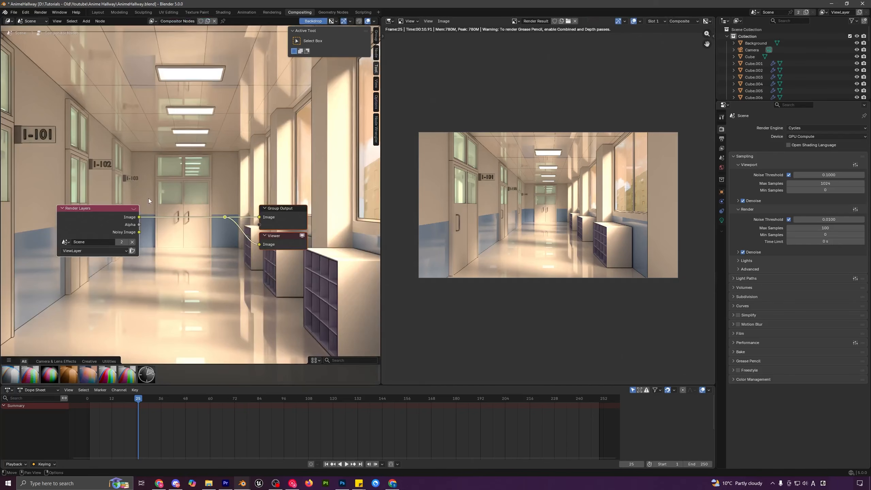
click(217, 260)
key(v)
key(v)
key(v)
key(v)
key(v)
key(v)
key(v)
key(v)
key(v)
key(v)
key(v)
key(v)
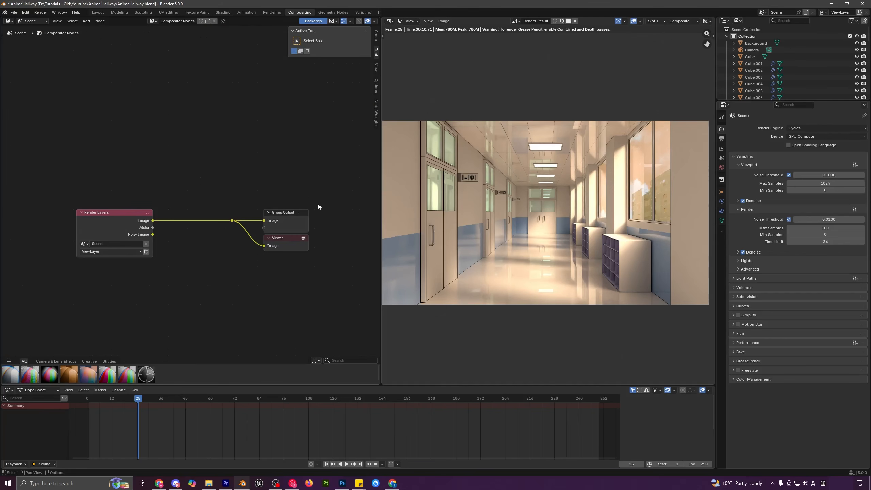
scroll(553, 180, down, 1)
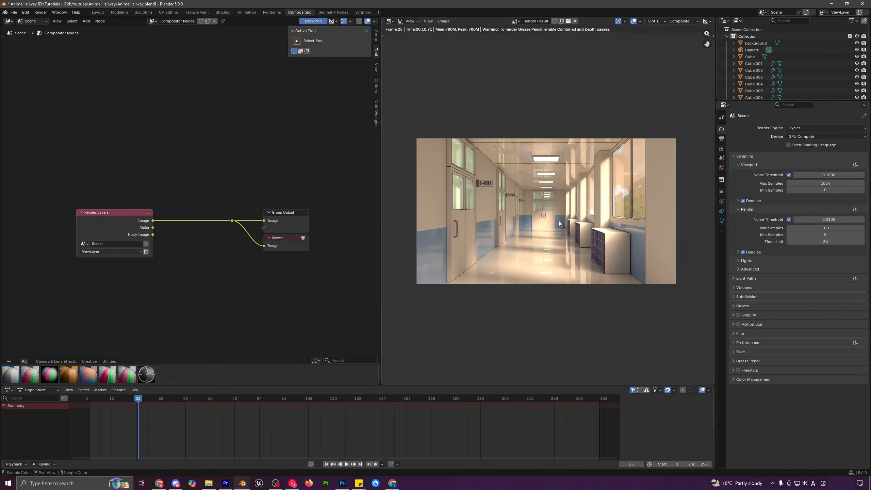
- Add a Kuwahara node to the compositor above the link between Render Layers and Group Output
key(shift+a)
click(241, 160)
click(273, 174)
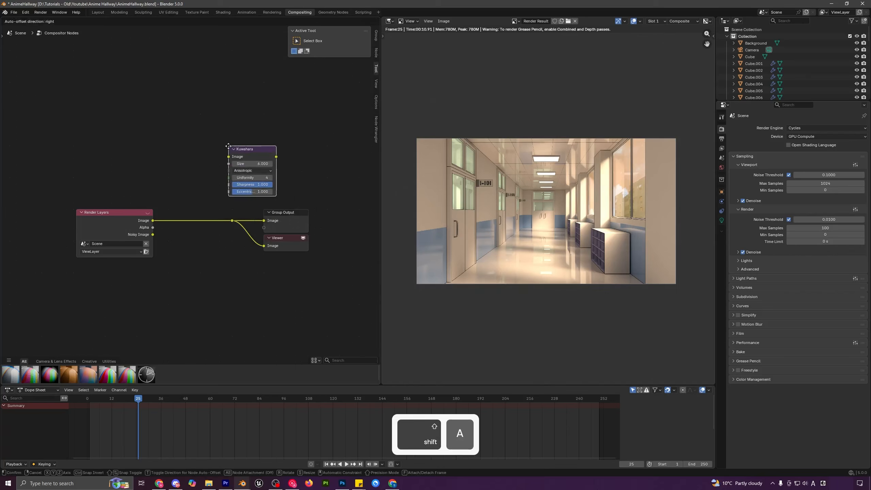
click(287, 169)
scroll(505, 210, up, 1)
scroll(546, 221, up, 2)
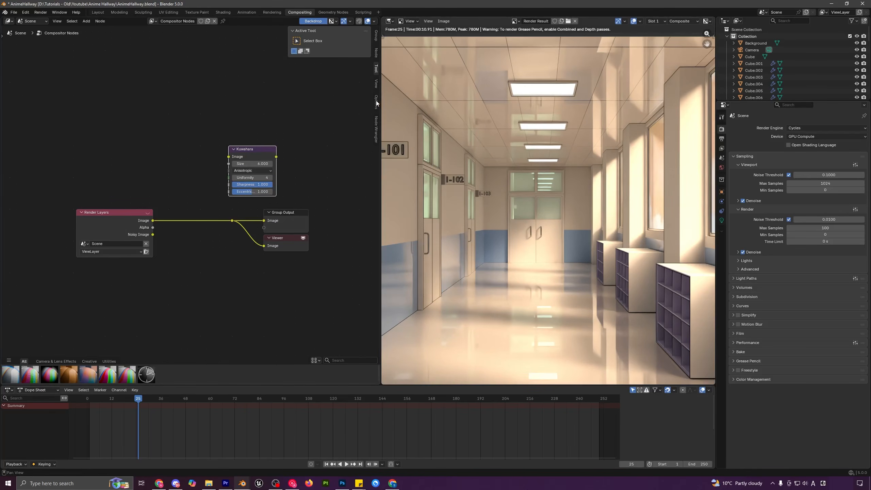
- Set the compositor's performance device to GPU
click(376, 101)
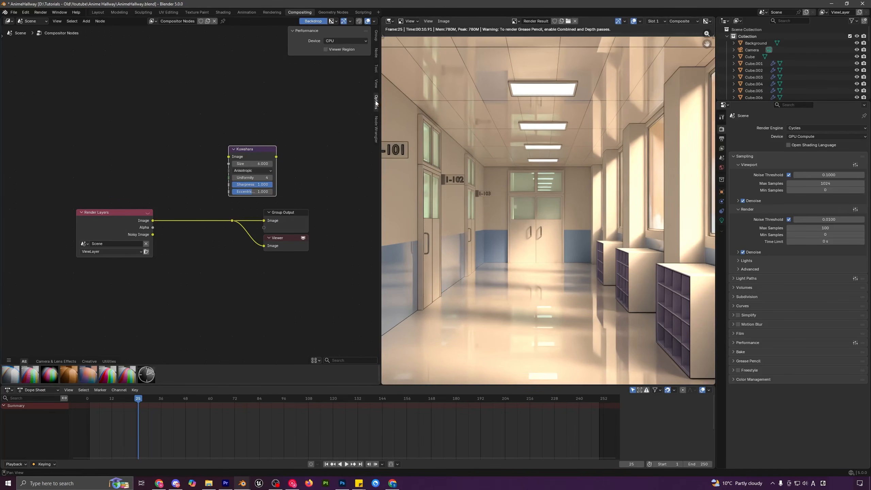
click(341, 40)
click(339, 55)
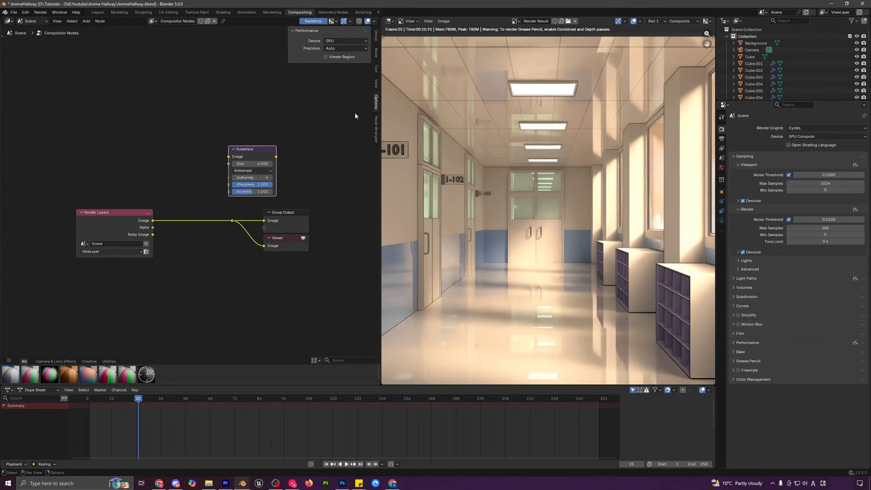
- Connect the Kuwahara node between the Render Layers image output and the link to Group Output and Viewer
drag(147, 223, 235, 217)
scroll(522, 231, up, 5)
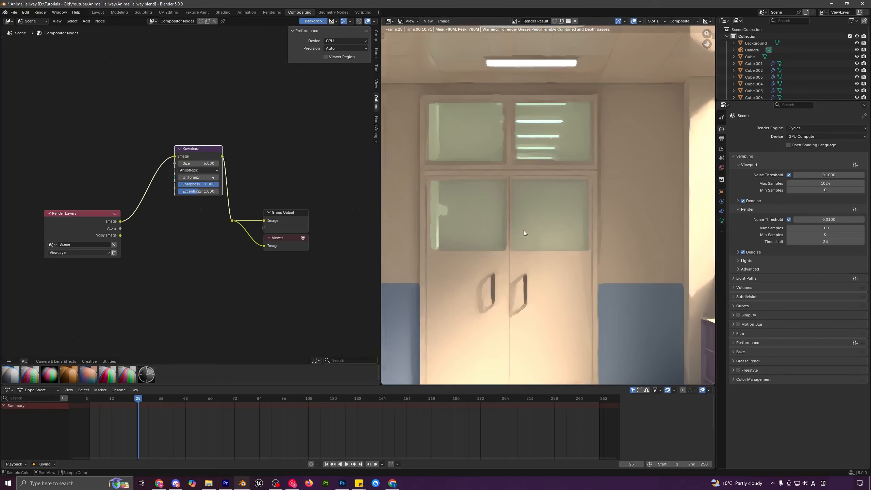
mouse_move(524, 230)
middle_down()
mouse_move(515, 217)
mouse_move(524, 216)
middle_up()
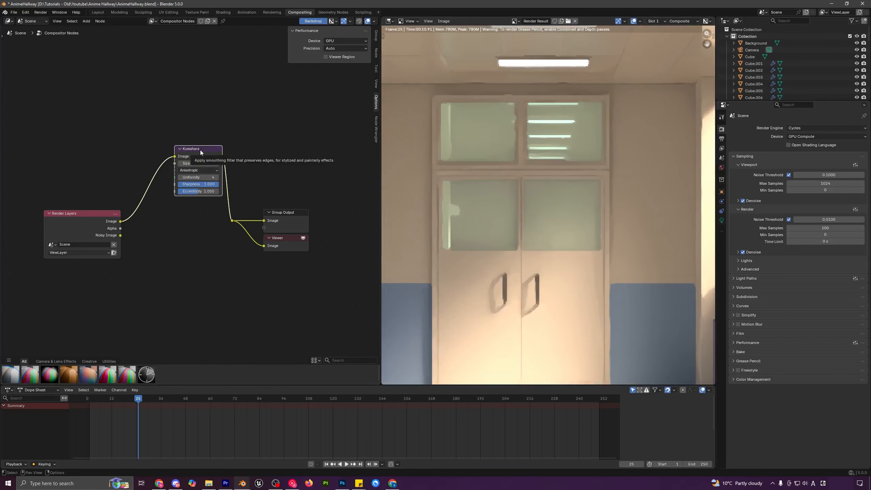
- Compare the door area with the Kuwahara node muted and unmuted, and move the node down closer to Render Layers
key(m)
key(m)
key(m)
key(m)
key(m)
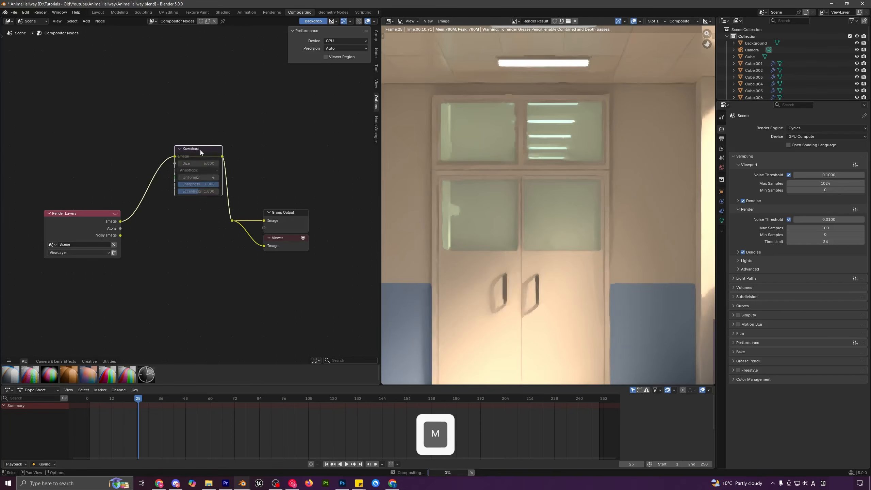
key(m)
key(m)
key(m)
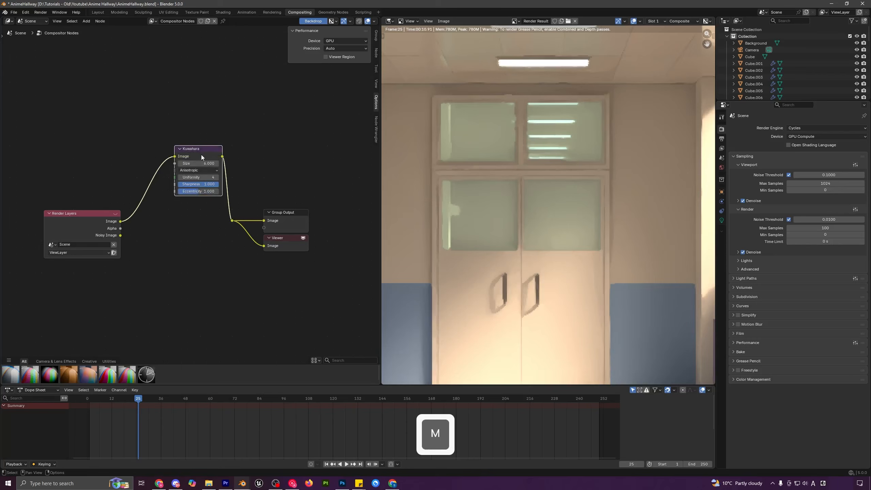
drag(196, 155, 181, 195)
key(m)
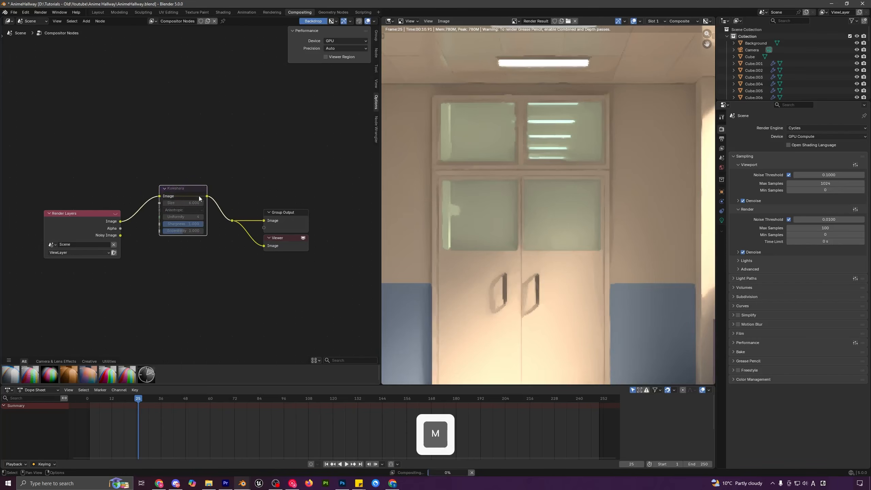
key(m)
- Set the Kuwahara node's eccentricity to 2 and its uniformity to 10
drag(182, 231, 204, 230)
scroll(432, 239, down, 4)
middle_drag(431, 240, 479, 240)
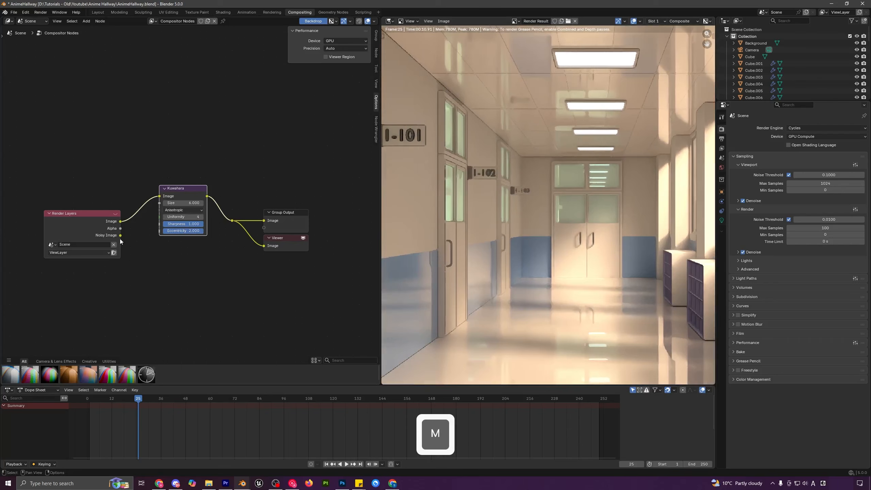
click(188, 216)
text(10)
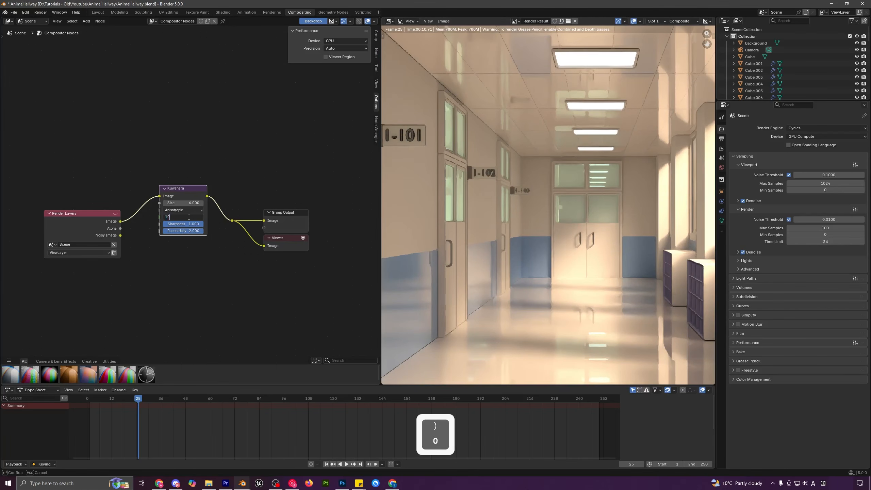
key(Return)
scroll(500, 230, down, 3)
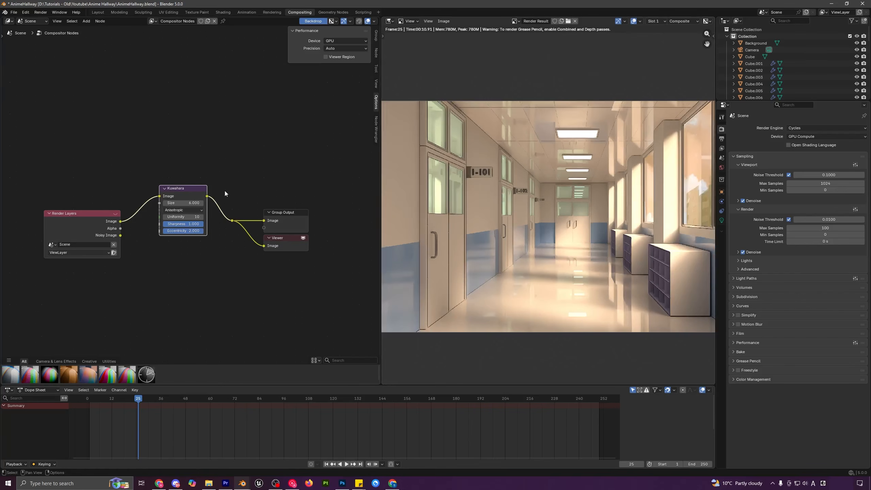
- Try a larger Kuwahara size, set it to 5, and check the effect on the rendered hallway
mouse_move(181, 203)
mouse_down()
mouse_move(163, 203)
mouse_move(197, 203)
mouse_move(187, 203)
mouse_up()
click(188, 205)
text(5)
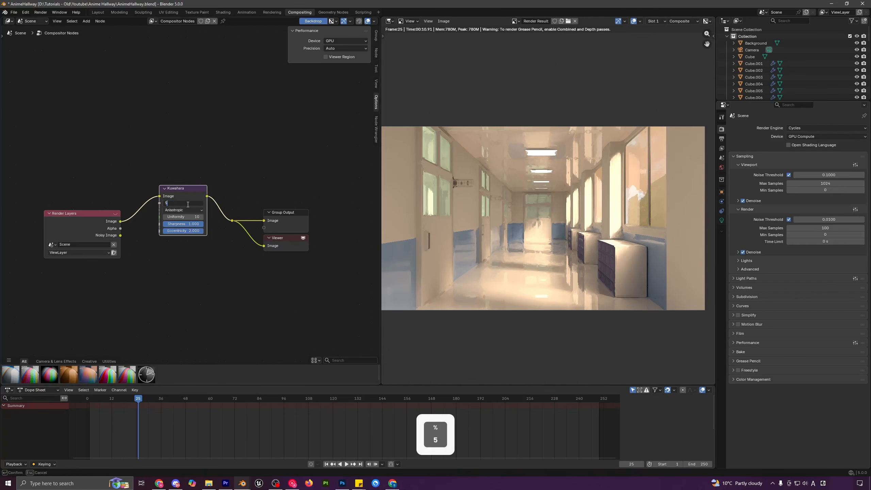
key(Return)
scroll(495, 236, up, 3)
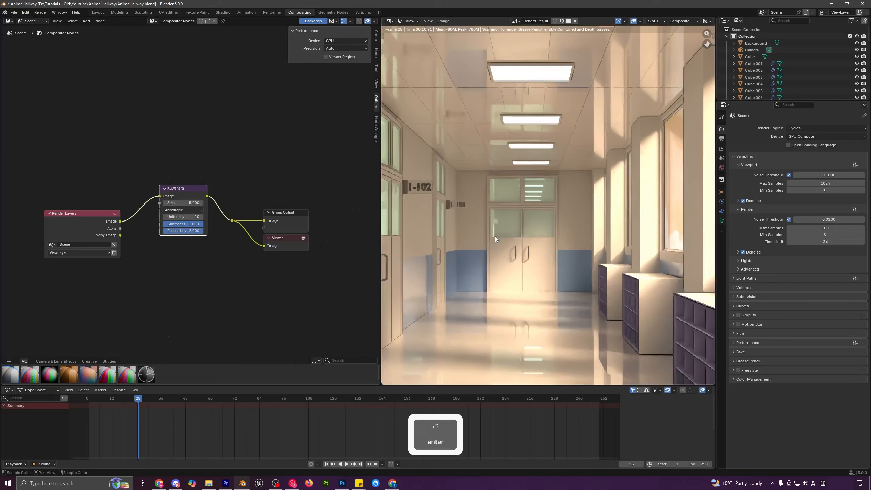
scroll(496, 237, down, 2)
scroll(496, 237, down, 2)
scroll(226, 264, up, 2)
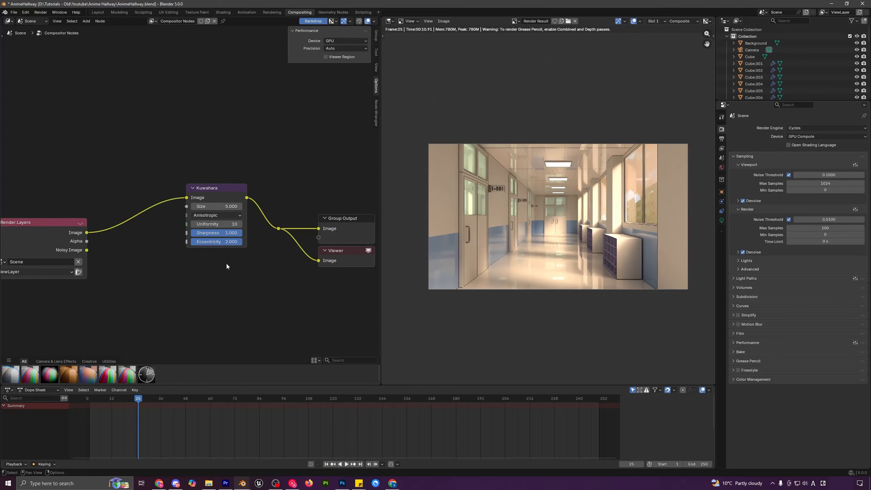
- Add a Color Balance node and insert it on the link between Render Layers and Kuwahara
key(shift+a)
text(c)
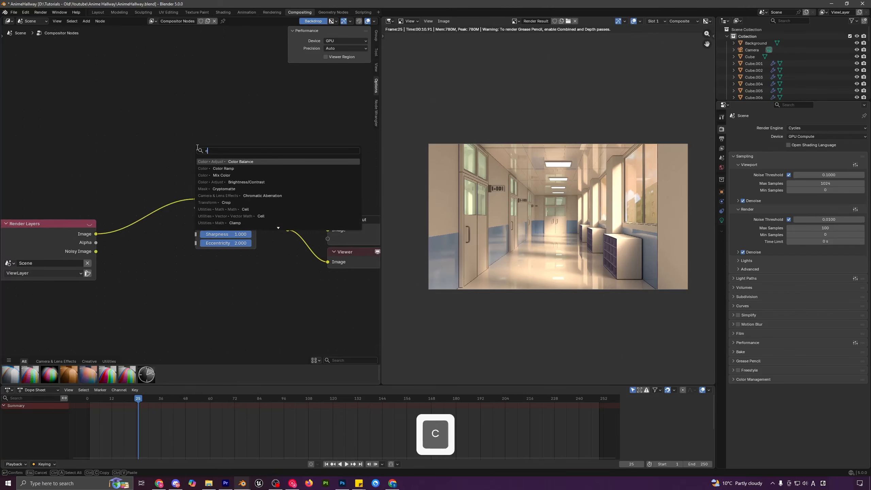
text(olor ba)
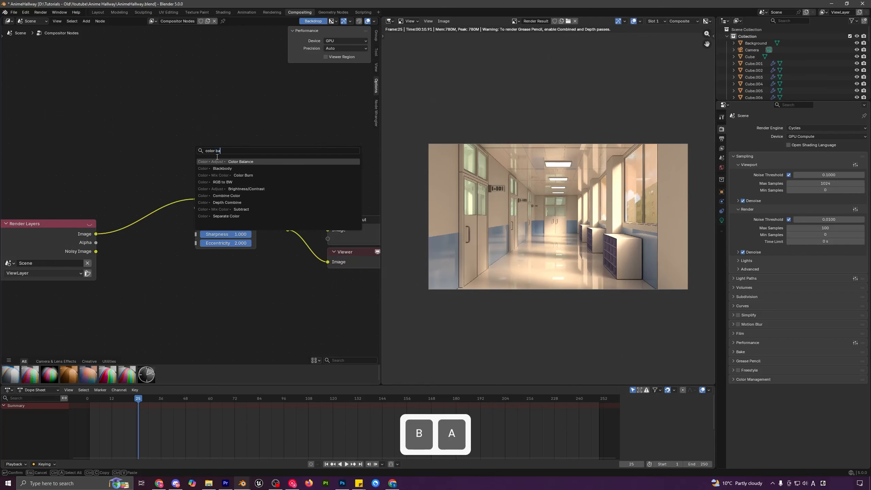
key(Return)
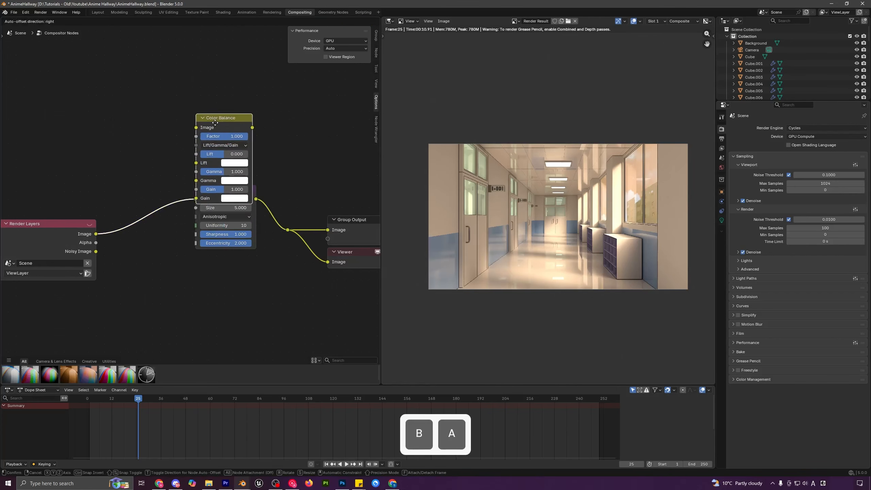
click(221, 118)
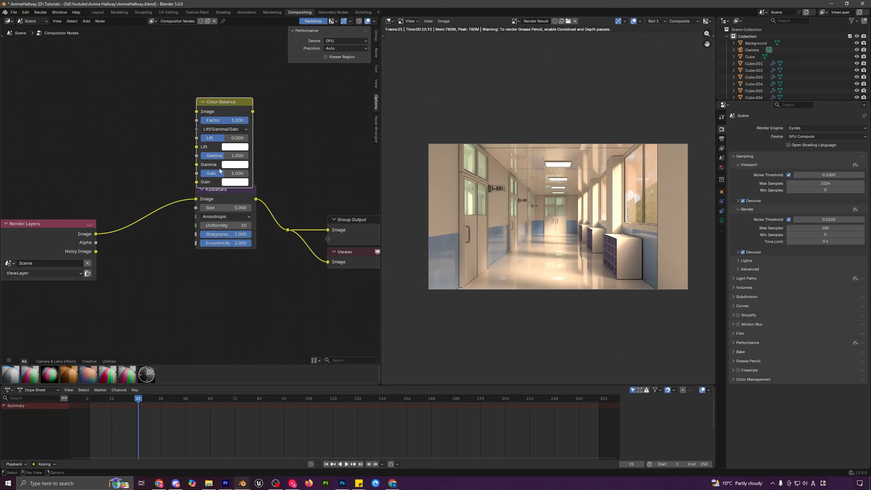
drag(223, 112, 159, 202)
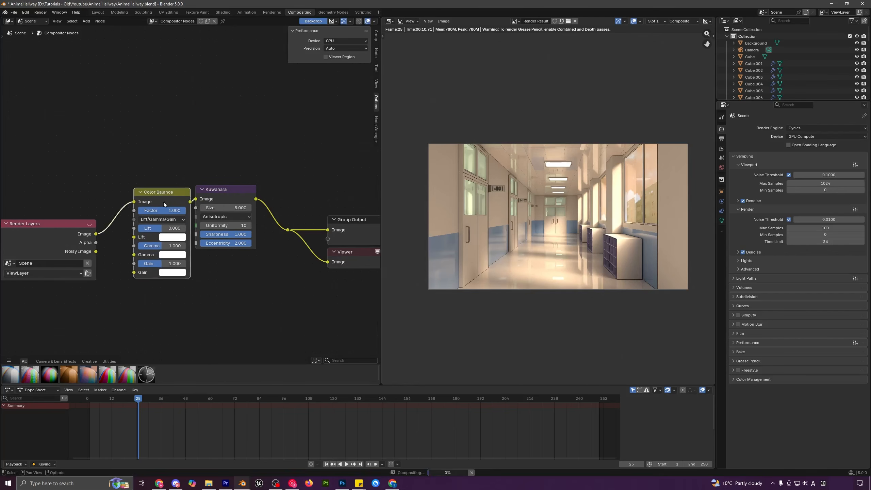
- Set the Color Balance node's lift to -0.035 and check the darker shadows in the rendered hallway
middle_drag(209, 283, 253, 290)
scroll(253, 289, up, 2)
drag(211, 242, 204, 242)
click(205, 241)
text(-0)
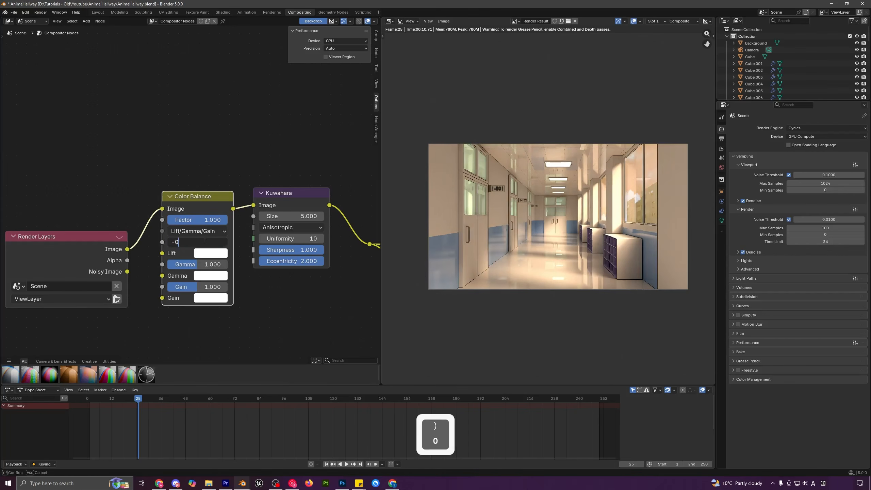
text(.035)
key(Return)
scroll(571, 219, down, 1)
scroll(553, 269, up, 2)
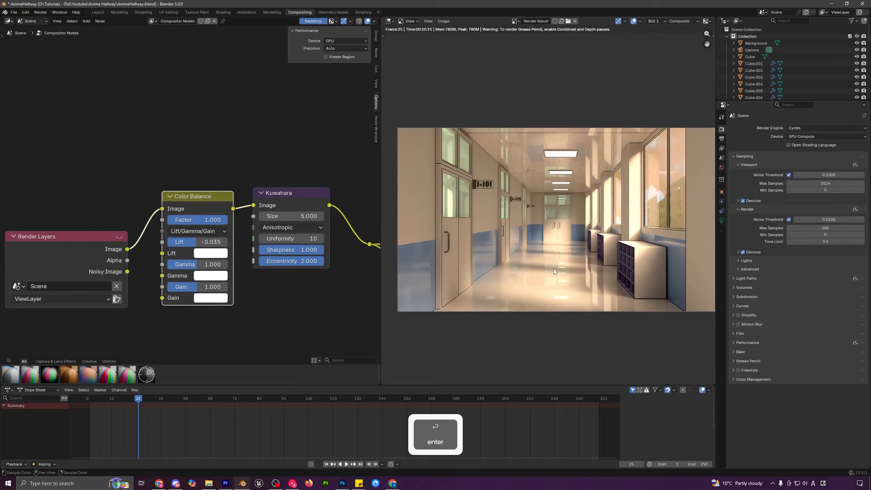
- Try a Color Balance gain of 1.350 and a light cyan gain color, undoing each change
middle_drag(262, 331, 265, 311)
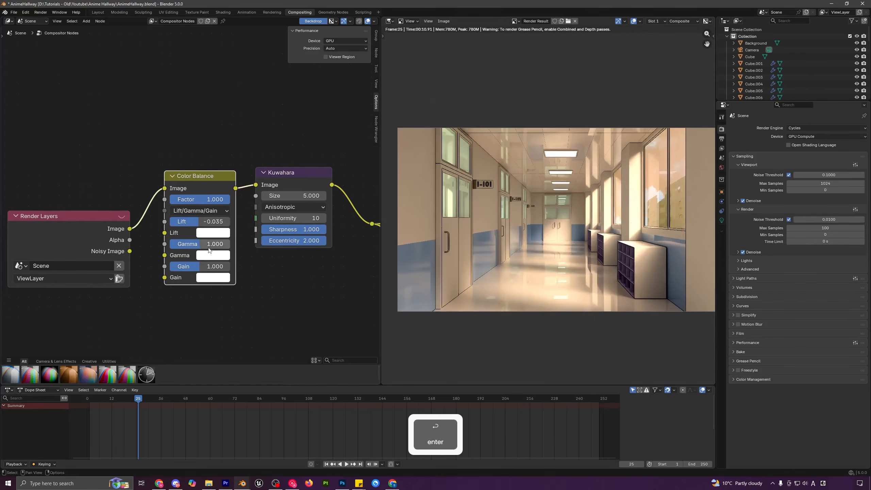
drag(211, 266, 274, 266)
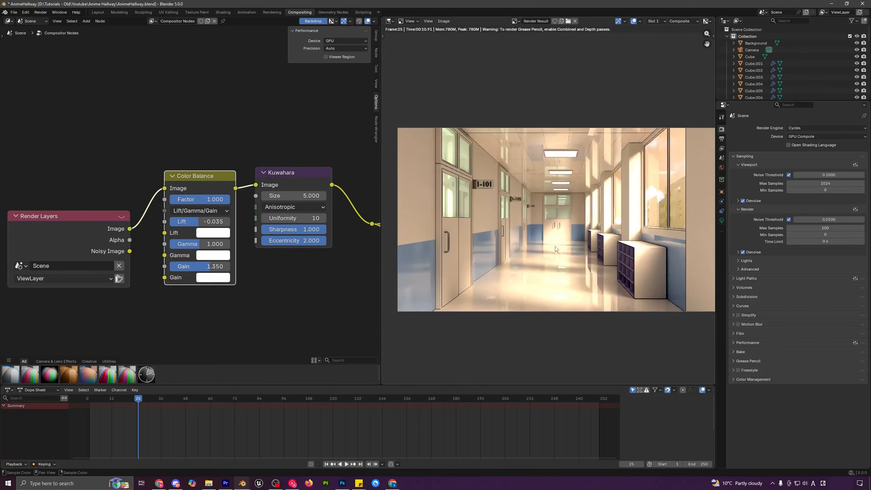
key(ctrl+z)
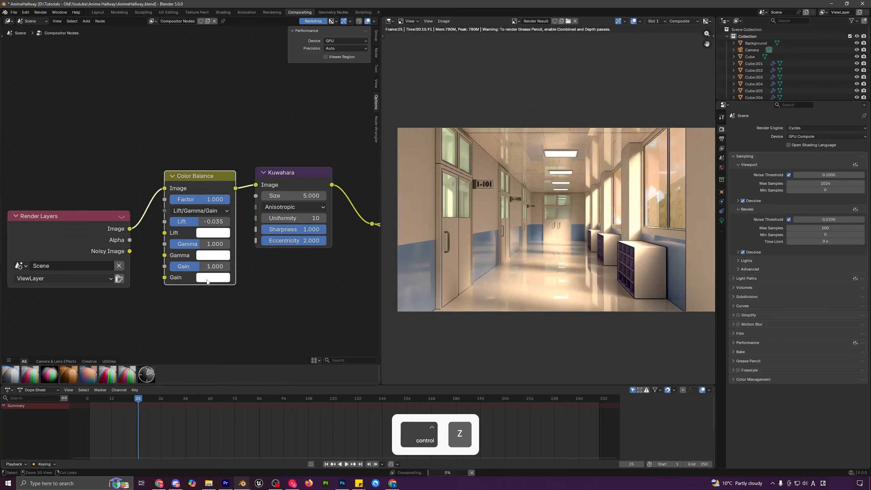
click(207, 282)
drag(219, 171, 239, 129)
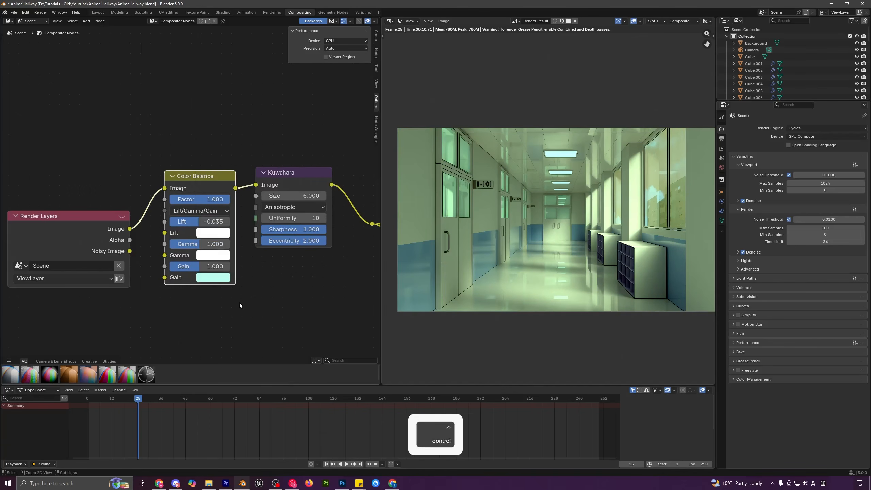
key(ctrl+z)
- Spread the compositor nodes apart, moving Group Output and Viewer farther from Kuwahara and spacing out Render Layers and Color Balance
scroll(234, 298, down, 2)
middle_drag(266, 295, 218, 273)
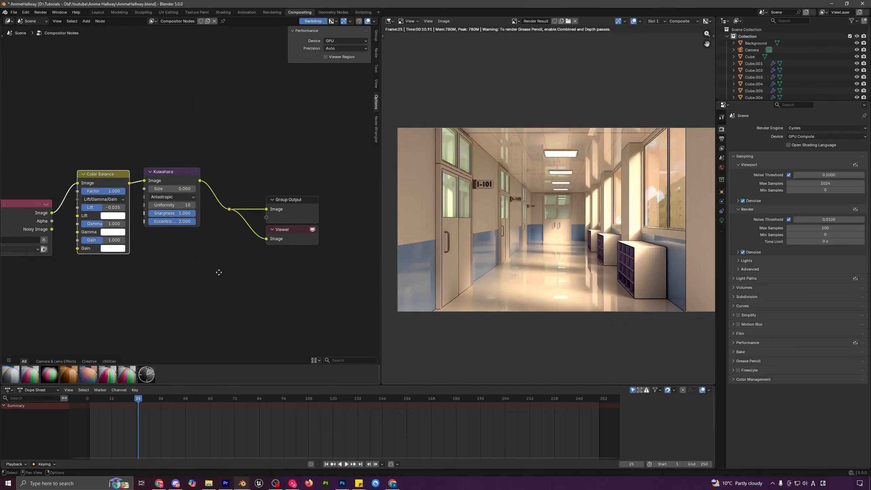
scroll(218, 272, down, 2)
drag(212, 180, 307, 261)
drag(278, 214, 350, 218)
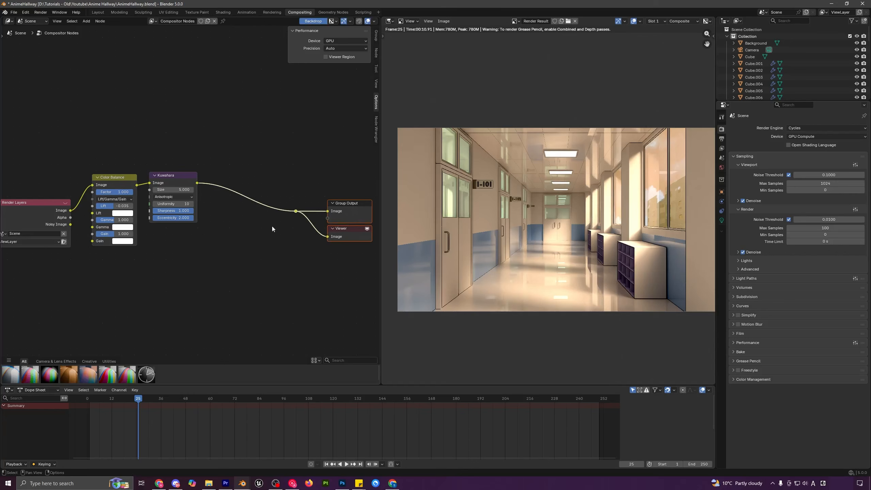
middle_drag(172, 258, 267, 285)
drag(136, 250, 81, 244)
drag(196, 212, 177, 211)
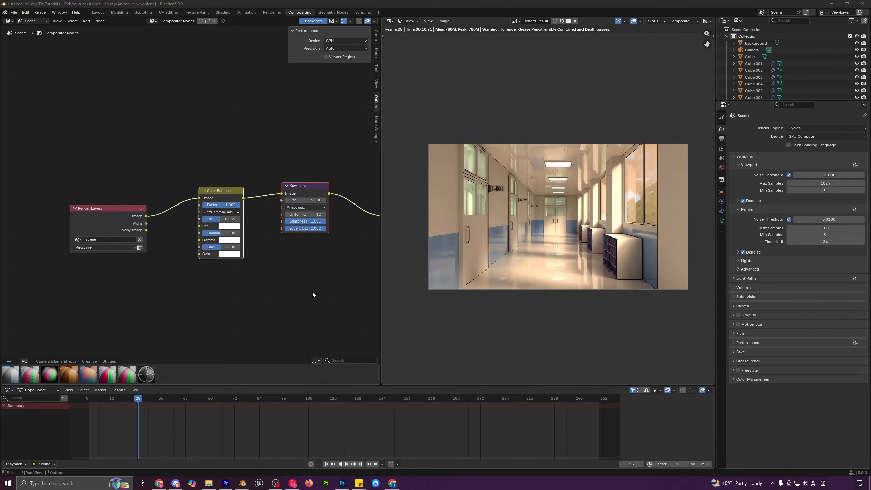
middle_drag(312, 292, 222, 292)
drag(263, 182, 366, 299)
drag(353, 220, 433, 231)
middle_drag(263, 258, 247, 255)
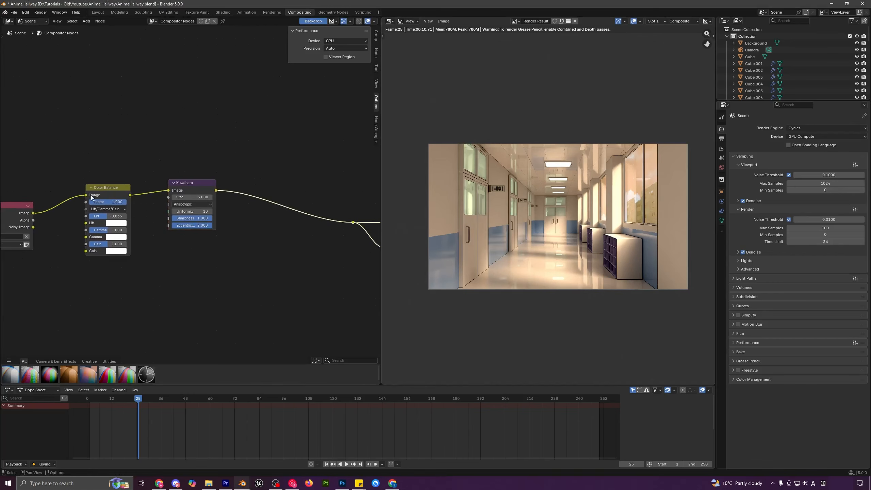
drag(91, 197, 84, 198)
- Add a Mix color node with Kuwahara feeding A and Color Balance feeding B, and link its result to Group Output and Viewer
drag(192, 197, 284, 154)
text(mix)
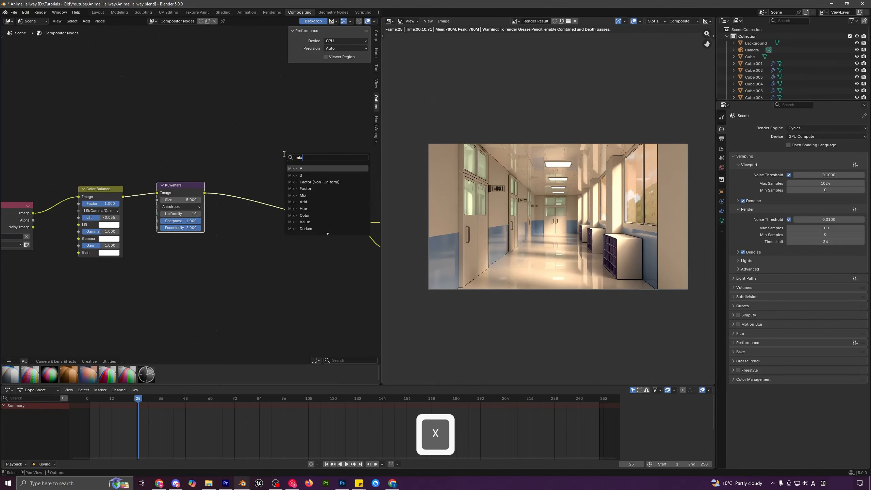
key(Return)
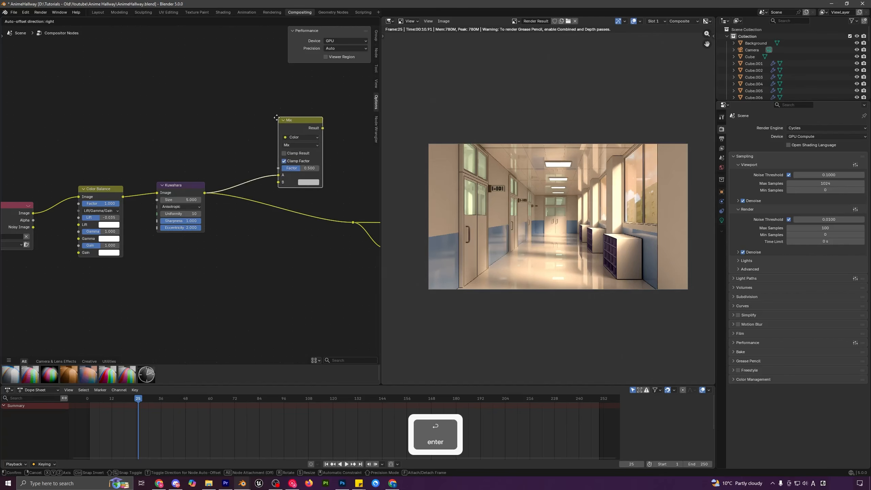
click(277, 113)
drag(93, 190, 279, 176)
drag(289, 113, 281, 235)
middle_drag(329, 242, 240, 233)
drag(227, 232, 260, 215)
middle_drag(254, 252, 257, 248)
- Change the Mix node's blending mode to Multiply and set its factor to 0.4
click(203, 243)
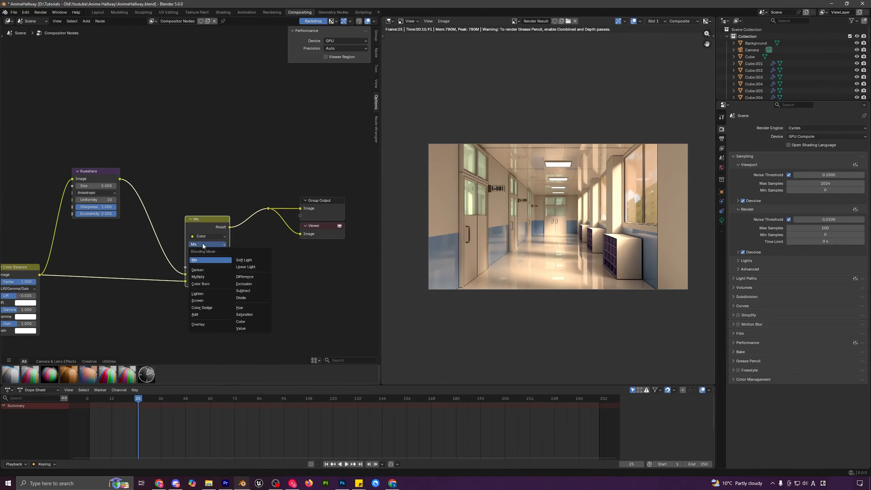
click(209, 277)
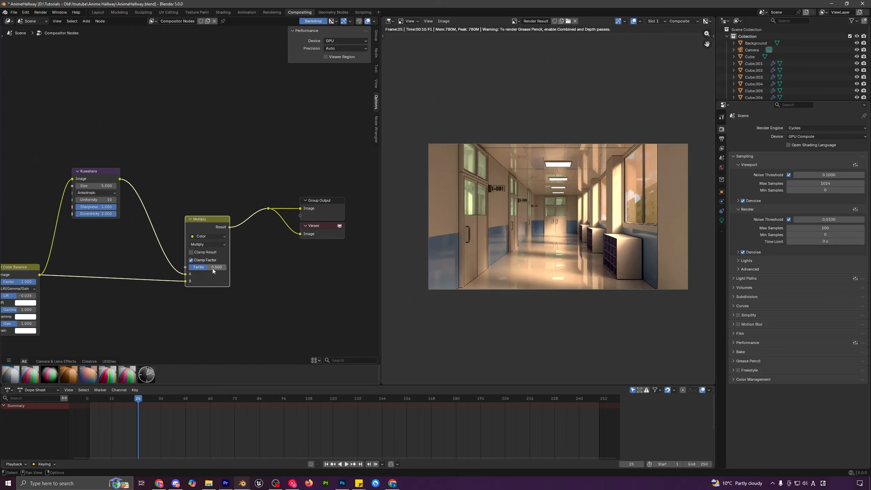
mouse_move(213, 268)
mouse_down()
mouse_move(221, 269)
mouse_move(201, 268)
mouse_move(225, 269)
mouse_up()
scroll(253, 275, up, 1)
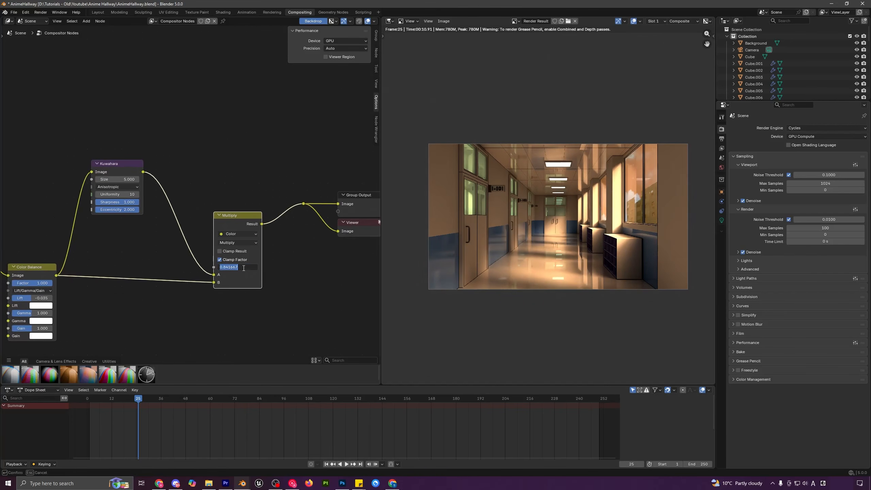
text(0.4)
key(Return)
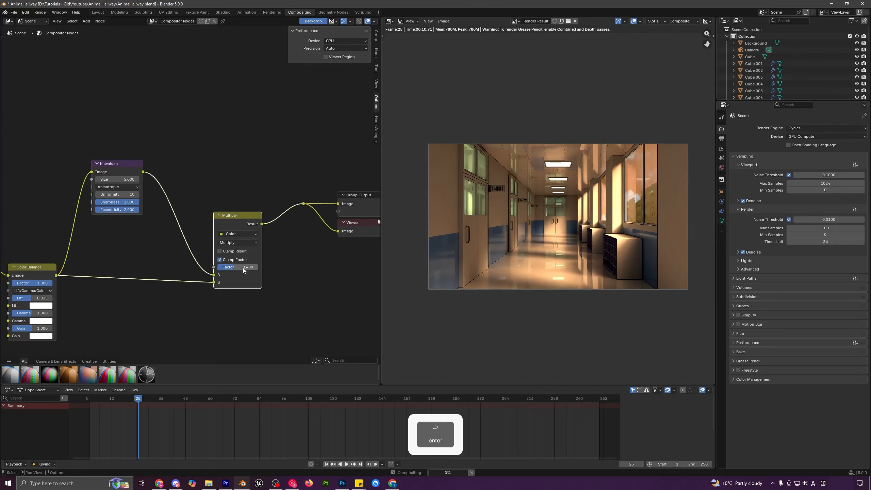
- Compare the hallway render with the Color Balance, Kuwahara and Multiply nodes muted and unmuted
scroll(336, 278, down, 4)
drag(90, 146, 254, 325)
key(m)
key(m)
key(m)
key(m)
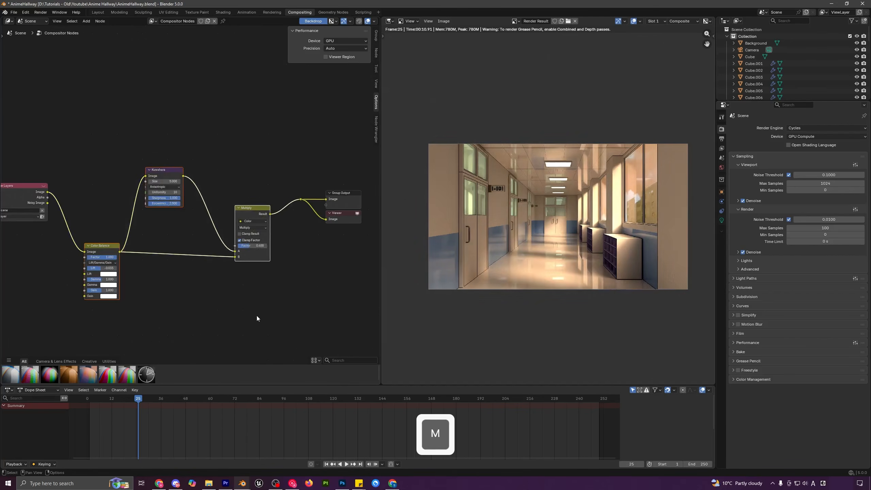
key(m)
key(m)
- Rearrange the node chain, moving the effect nodes up, Render Layers outward and Multiply closer to the output nodes
drag(115, 250, 102, 213)
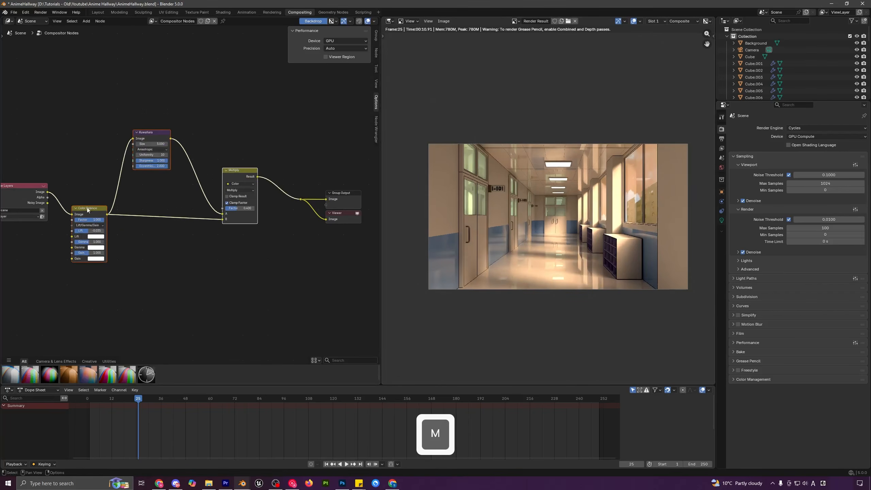
drag(23, 187, 7, 208)
drag(245, 178, 267, 195)
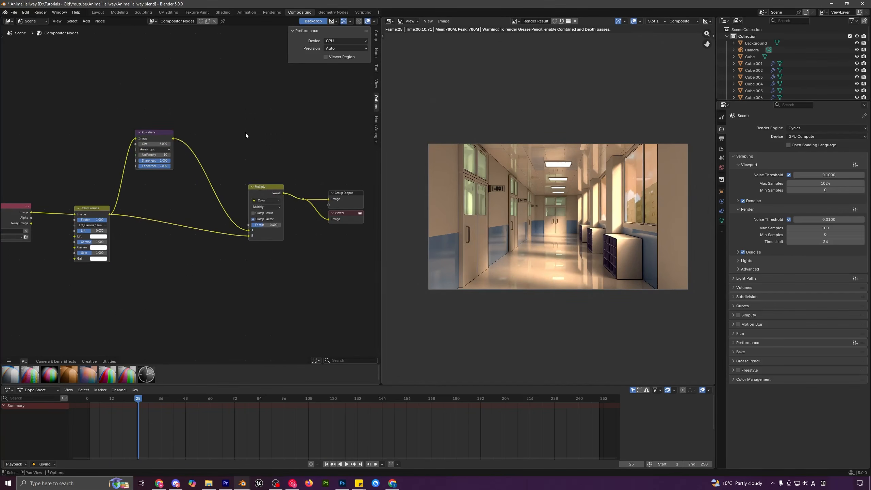
- Insert a Glare node between Kuwahara and Multiply, and move the output nodes farther along to make room
key(shift+a)
text(g)
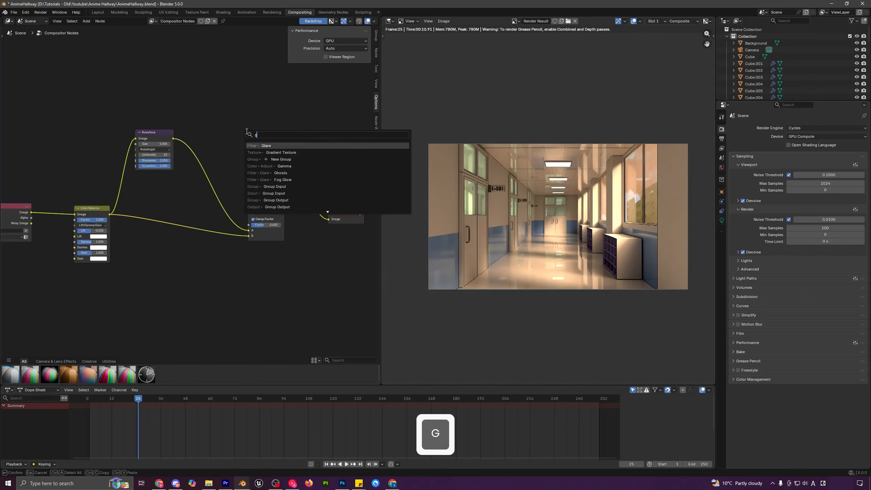
text(la)
click(266, 145)
click(195, 121)
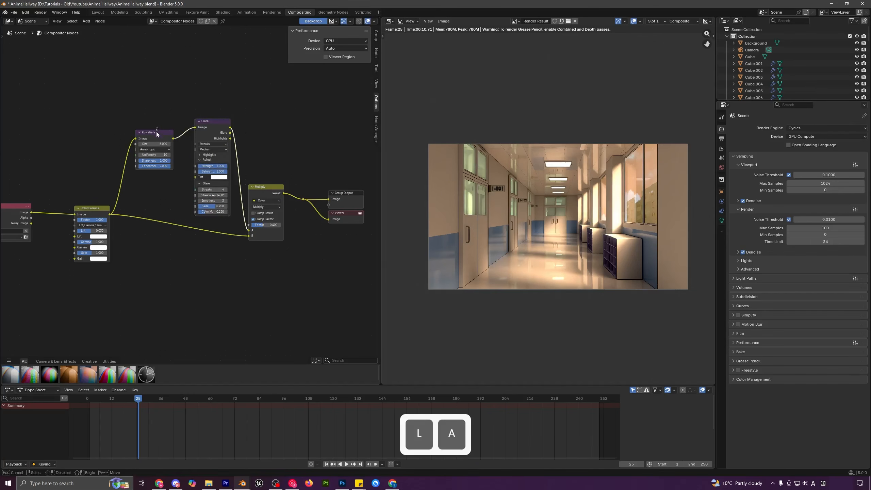
drag(298, 192, 339, 224)
key(g)
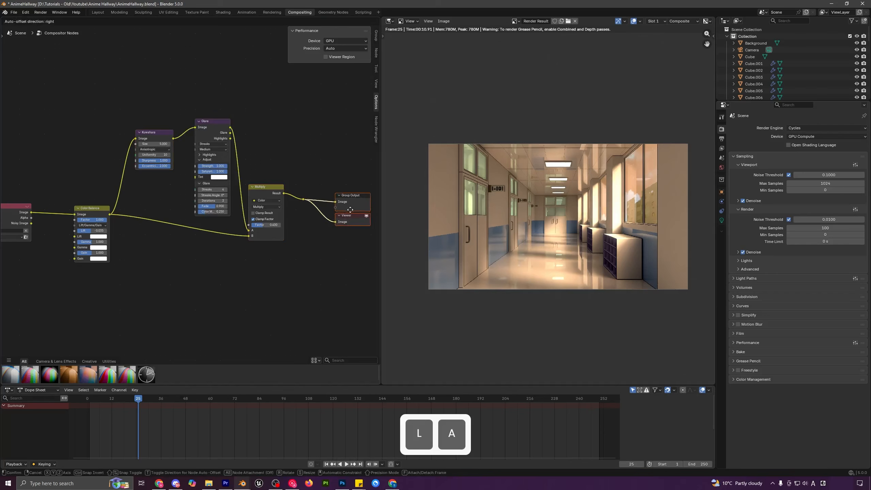
click(336, 216)
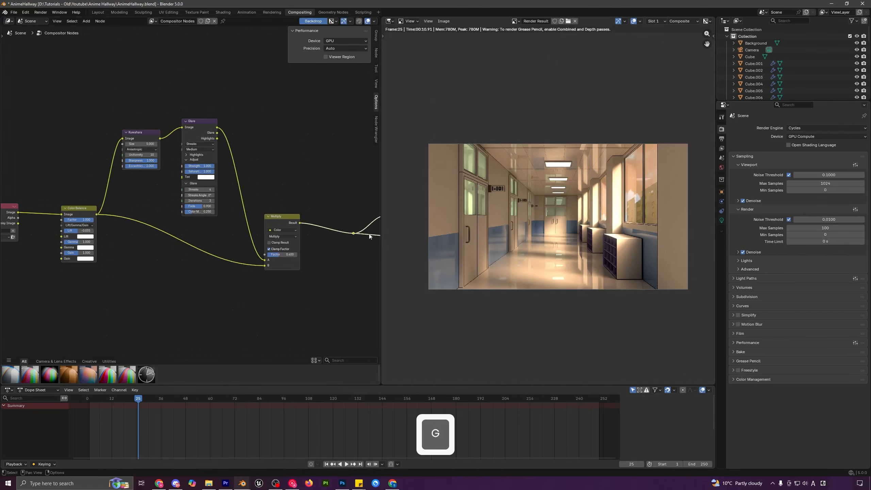
- Set the Glare node to Fog Glow with a highlights threshold of 0 and a size of 1
click(198, 143)
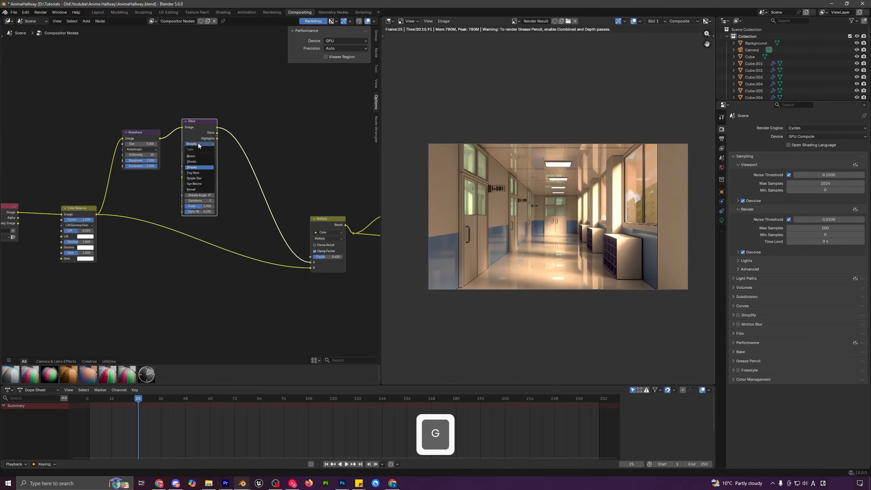
click(199, 173)
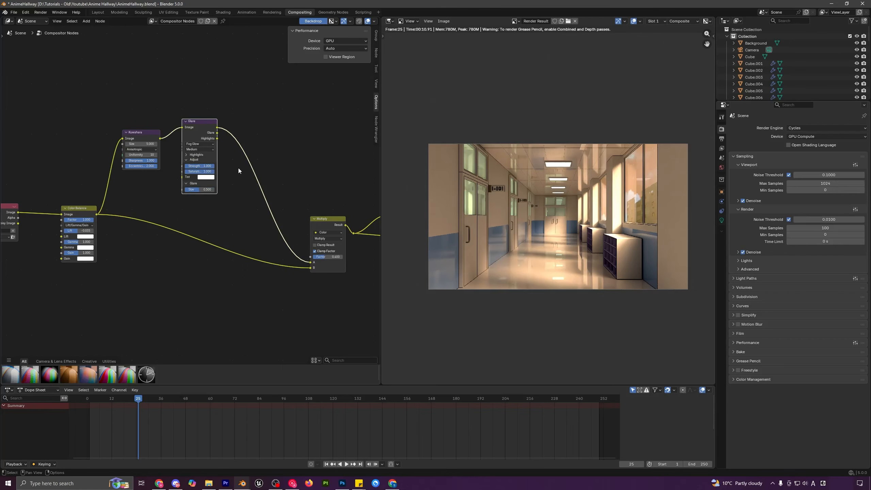
click(197, 155)
drag(200, 161, 181, 160)
scroll(602, 216, up, 3)
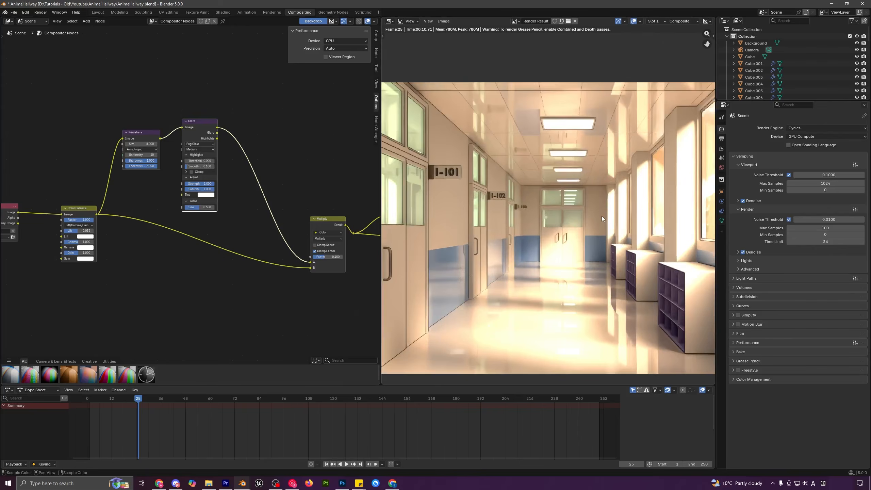
scroll(602, 216, down, 2)
drag(208, 208, 222, 207)
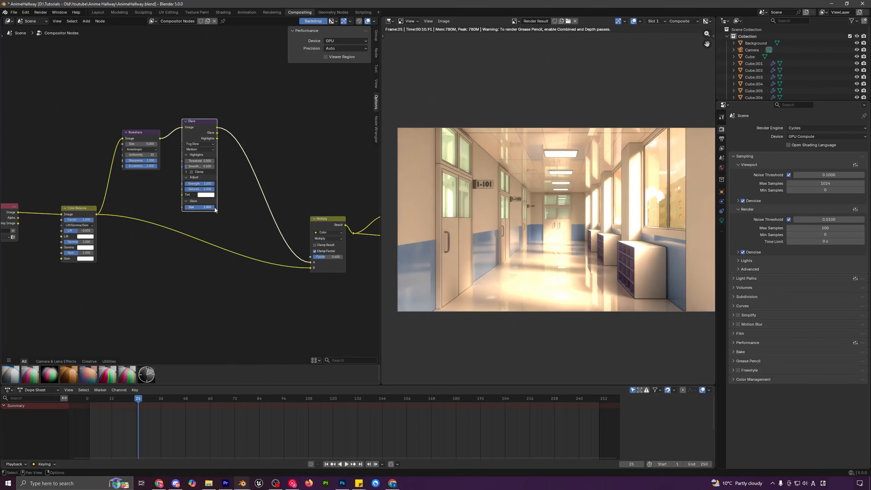
- Insert an Exposure node between Glare and Multiply and set its exposure to -0.3
key(shift+a)
text(ex)
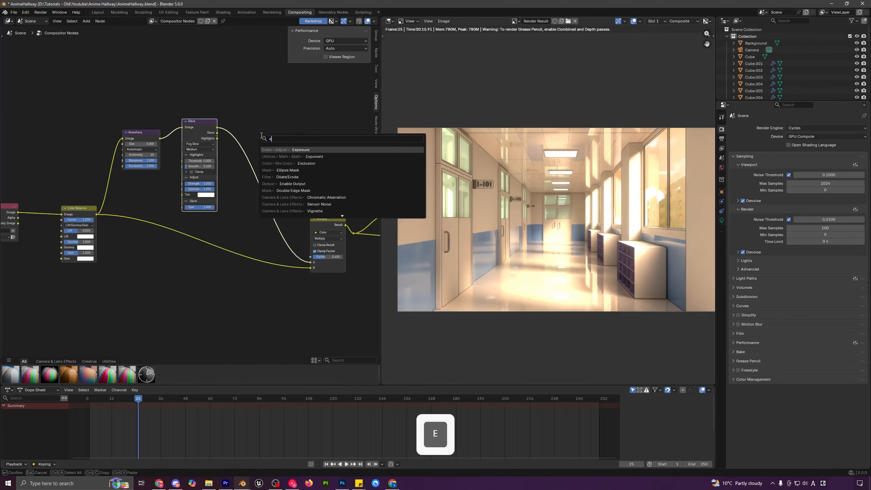
click(311, 149)
click(272, 171)
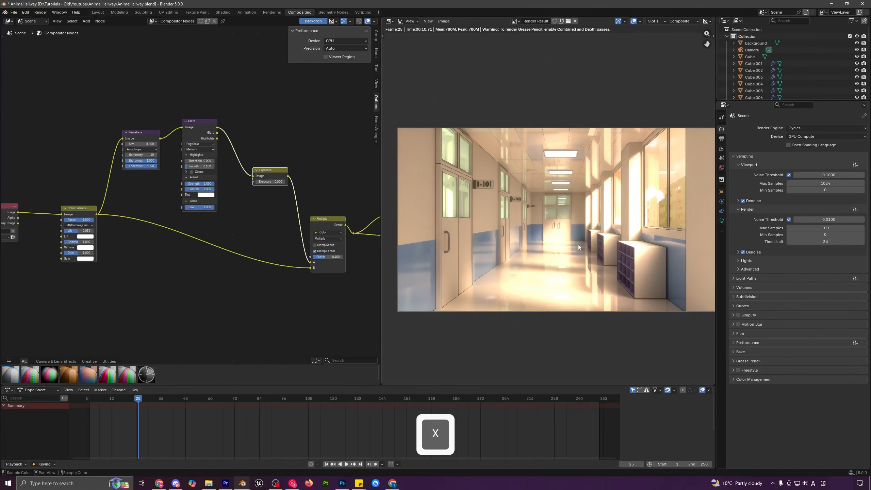
shift+drag(271, 181, 252, 181)
click(271, 182)
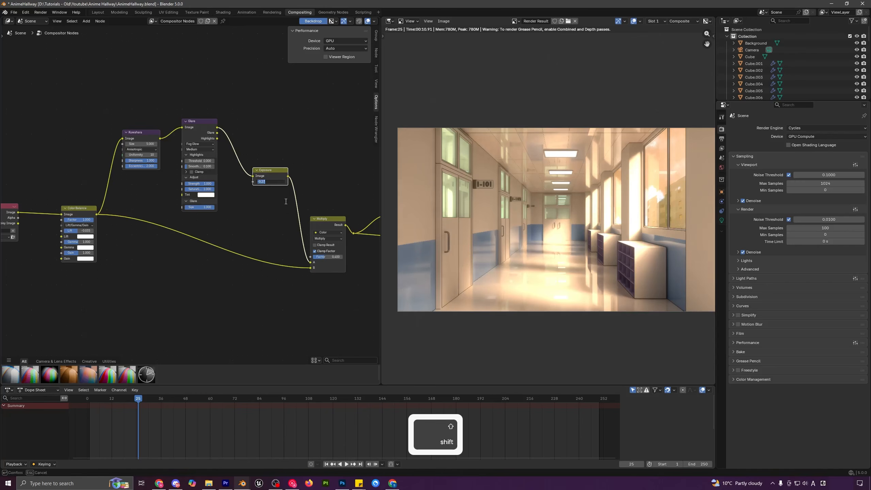
text(-0.3)
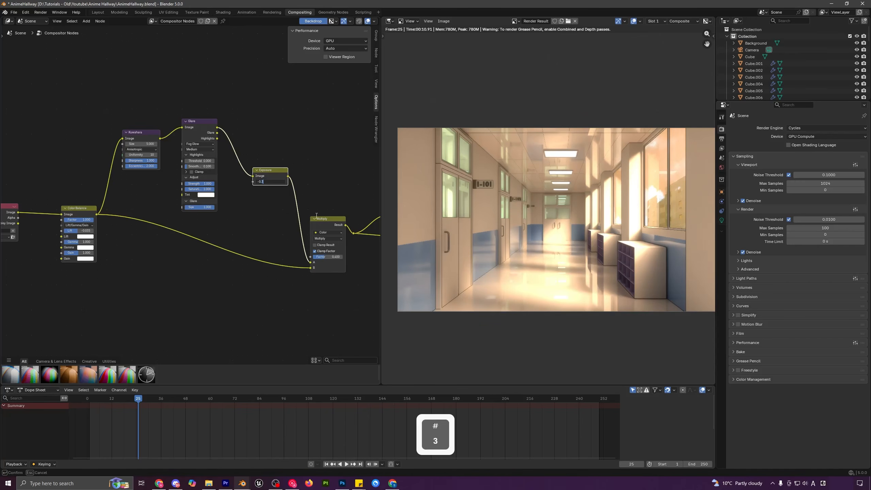
key(Return)
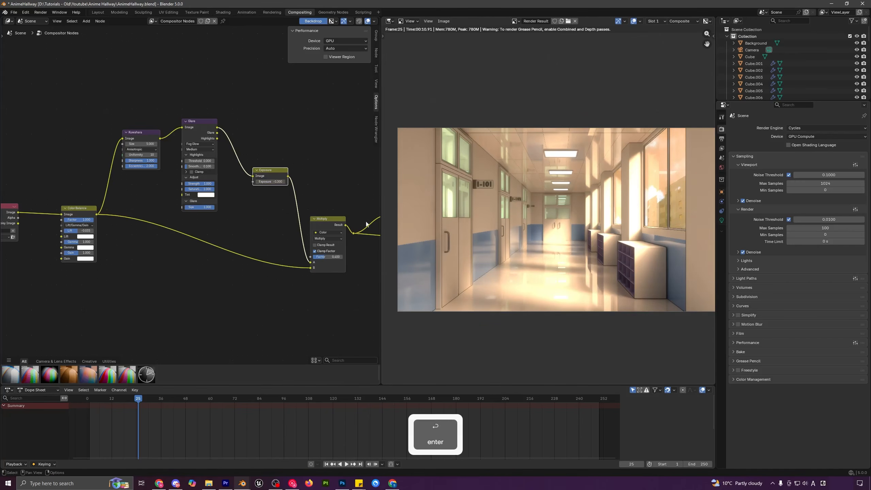
- Compare the hallway render with the Color Balance, Kuwahara, Glare, Exposure and Multiply nodes muted and unmuted
drag(75, 92, 325, 316)
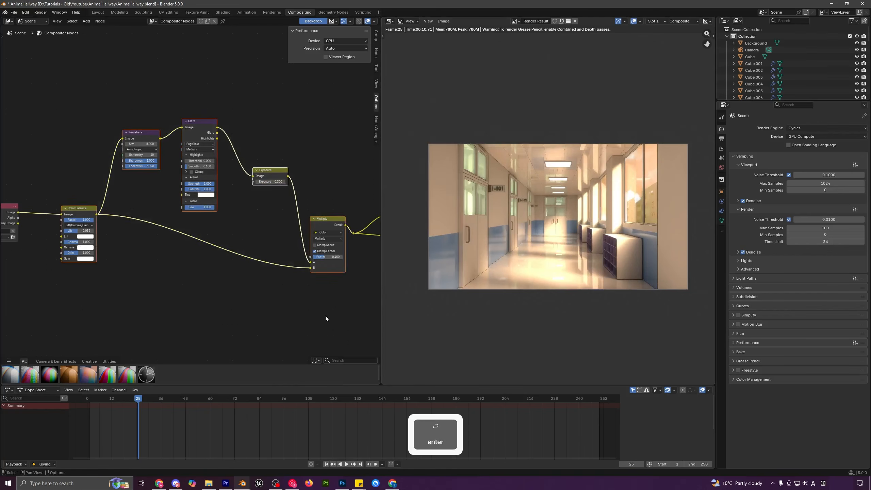
key(m)
key(m)
key(m)
key(m)
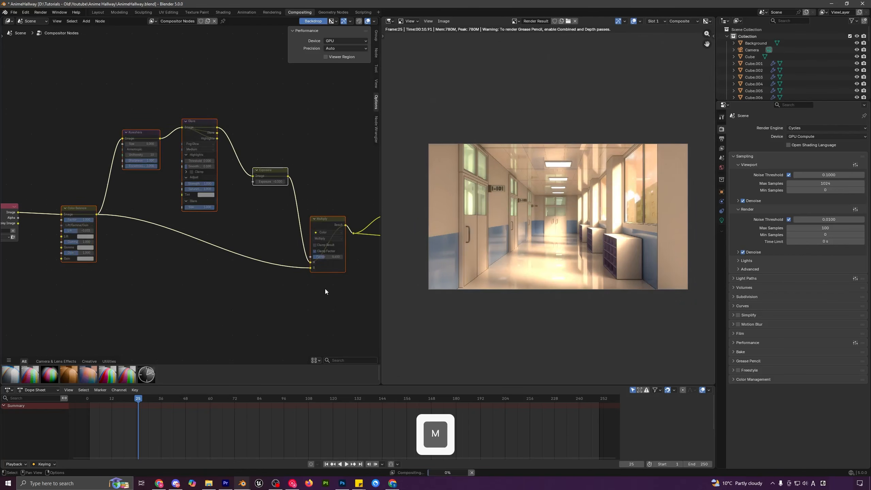
middle_drag(290, 287, 168, 286)
key(m)
key(m)
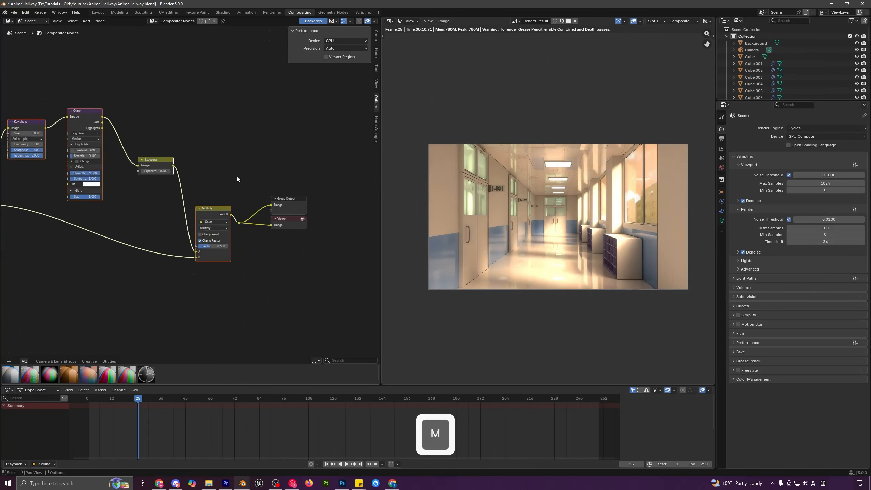
- Move the Group Output and Viewer nodes farther along and insert a Filter node after Multiply
drag(228, 173, 310, 254)
drag(235, 184, 324, 262)
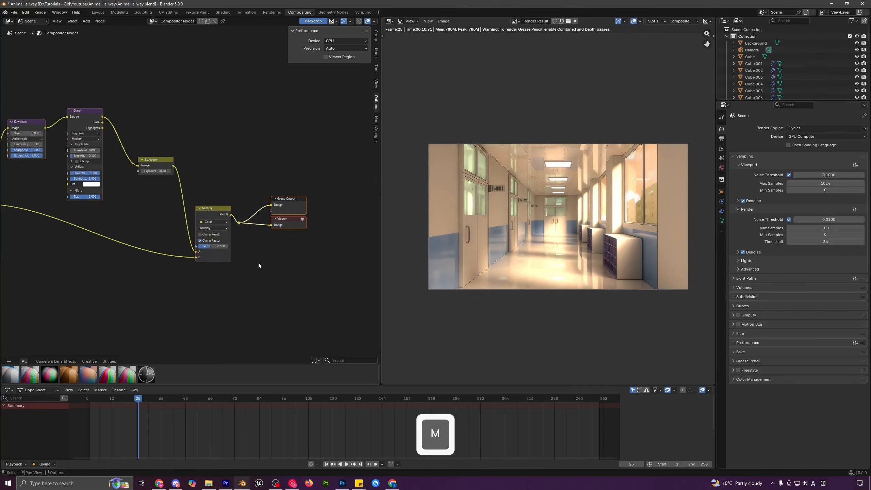
key(g)
click(344, 263)
key(shift+a)
text(fi)
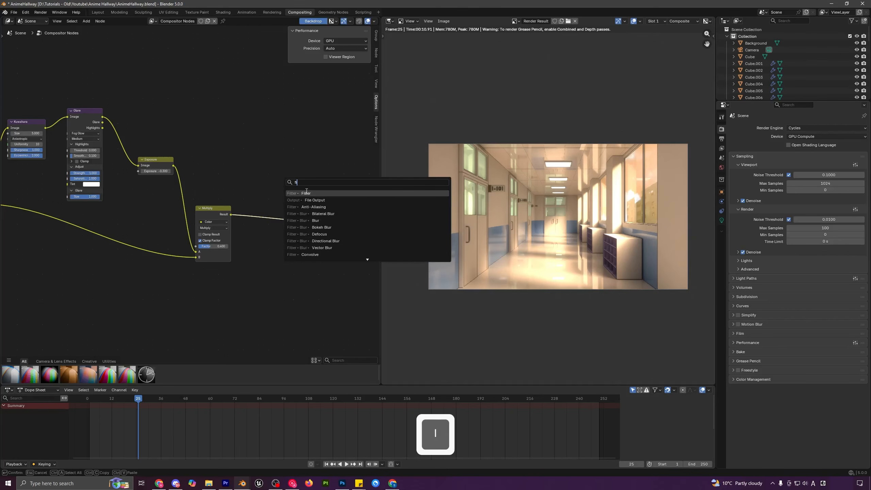
key(Return)
click(276, 215)
- Set the Filter node to Box Sharpen with a factor of 0.1
click(270, 217)
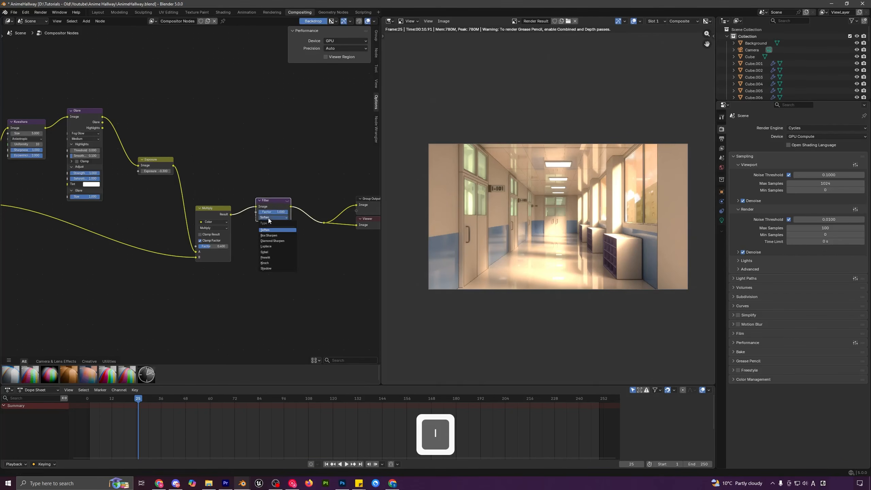
click(272, 235)
scroll(384, 231, up, 2)
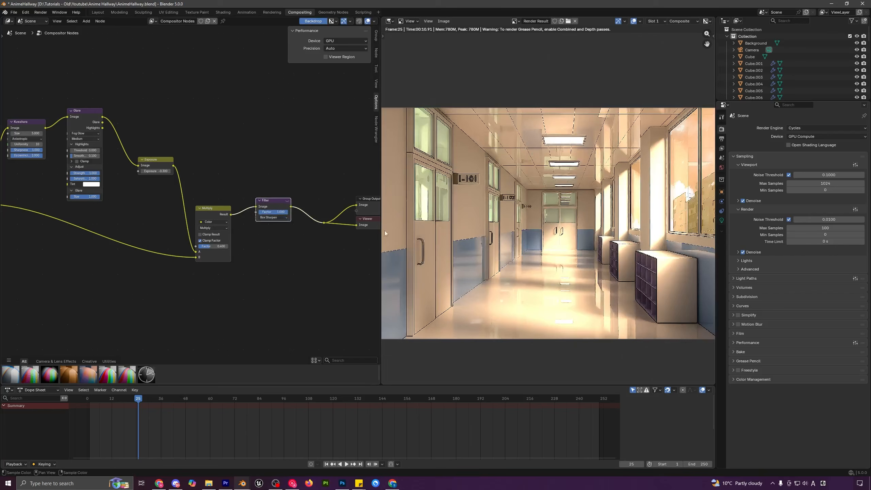
click(275, 213)
text(0.1)
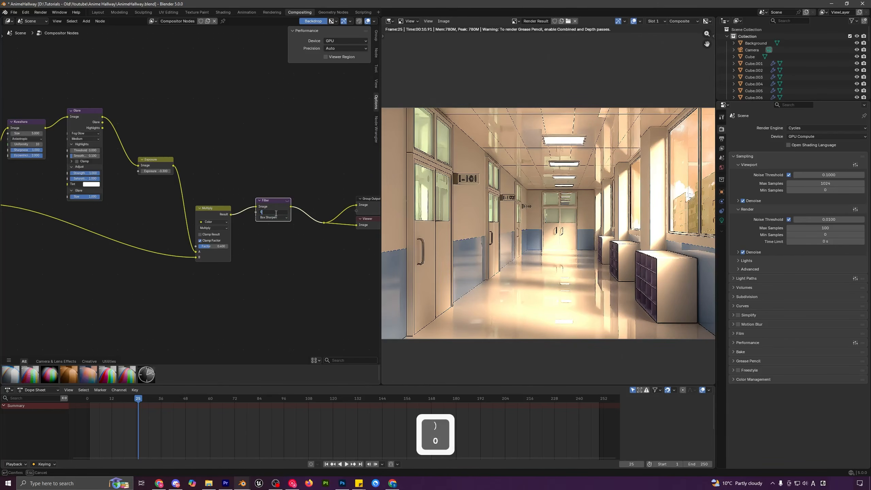
key(Return)
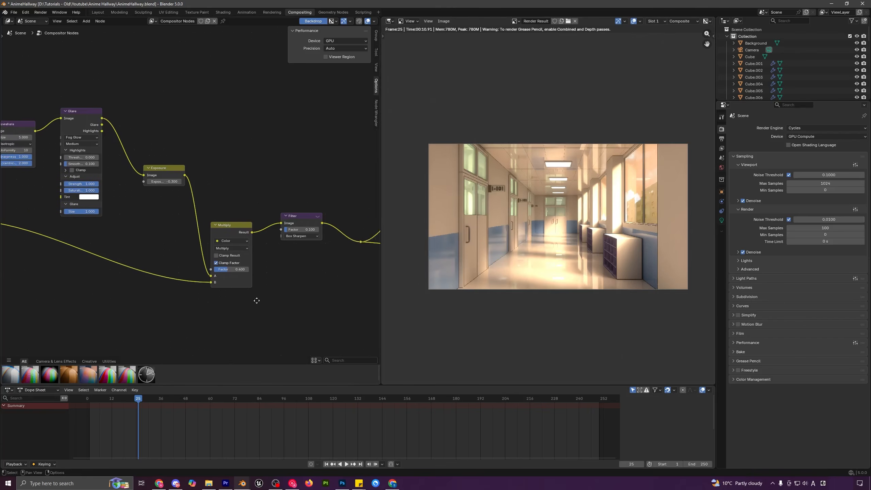
- Examine the finished node chain and the composited hallway image, including the far double door up close
middle_drag(255, 299, 284, 304)
scroll(285, 303, down, 1)
middle_drag(226, 219, 257, 226)
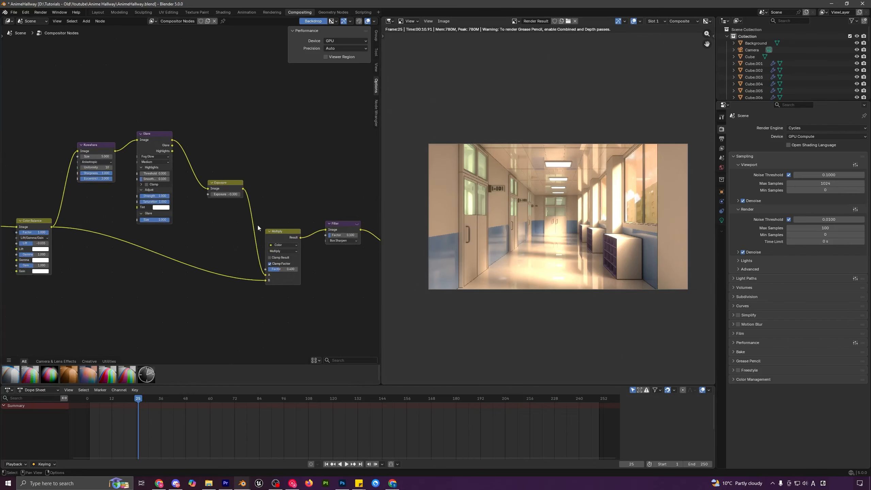
middle_drag(190, 294, 222, 291)
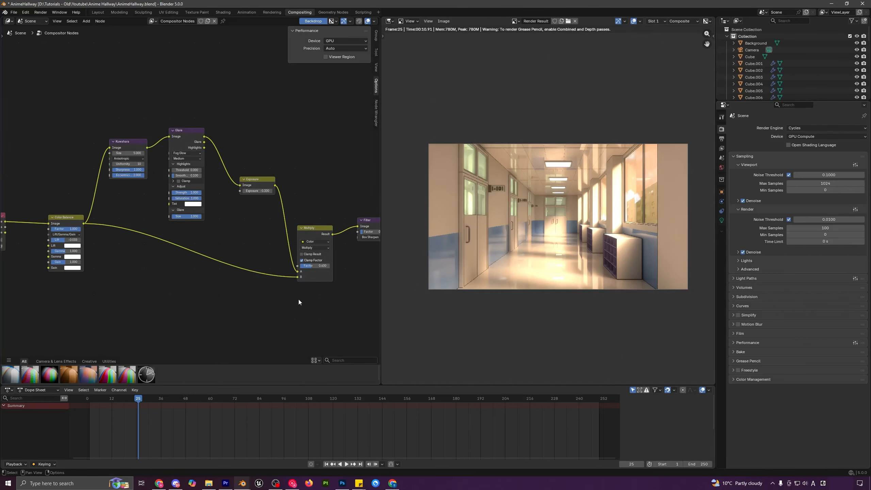
middle_drag(299, 299, 283, 304)
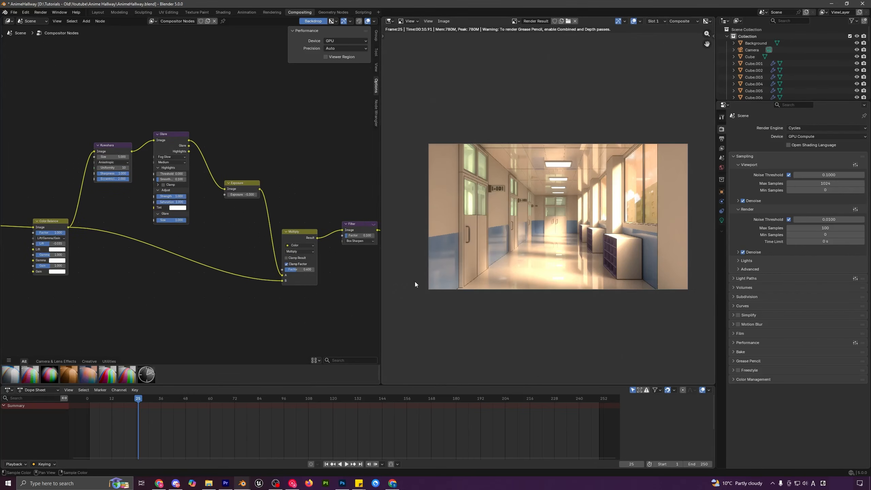
scroll(558, 273, up, 8)
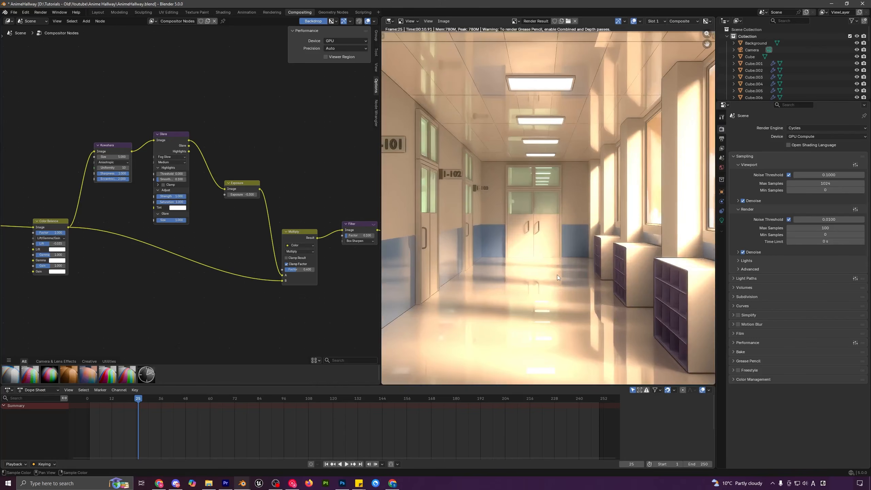
scroll(546, 294, up, 2)
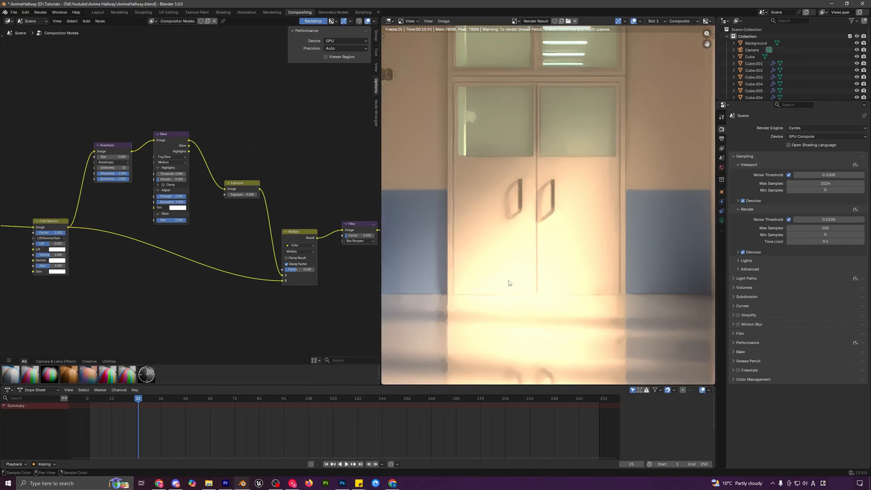
scroll(534, 279, down, 2)
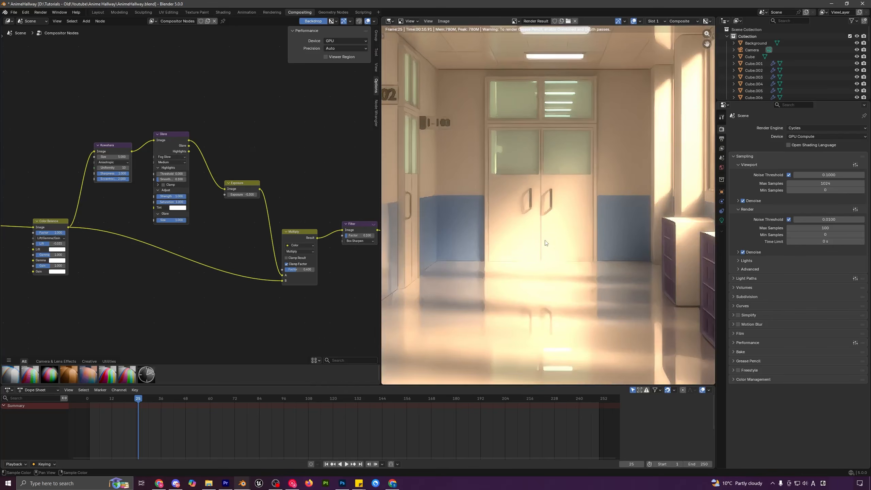
scroll(532, 241, down, 3)
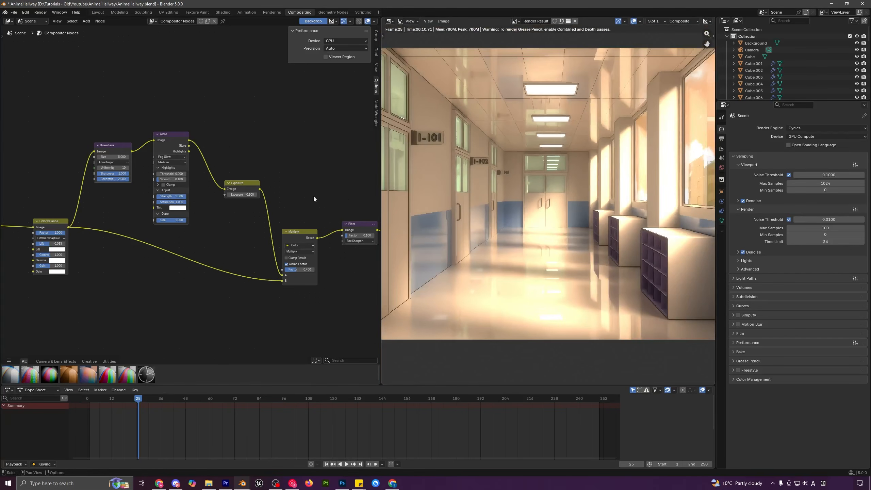
- In the Layout workspace, raise the metallic value of the far double door's material to 0.718, then deselect everything
click(97, 12)
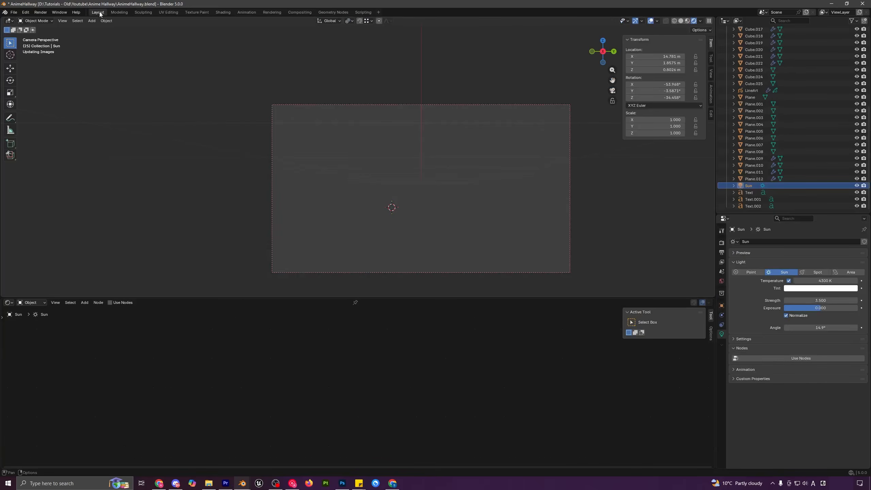
scroll(417, 209, up, 6)
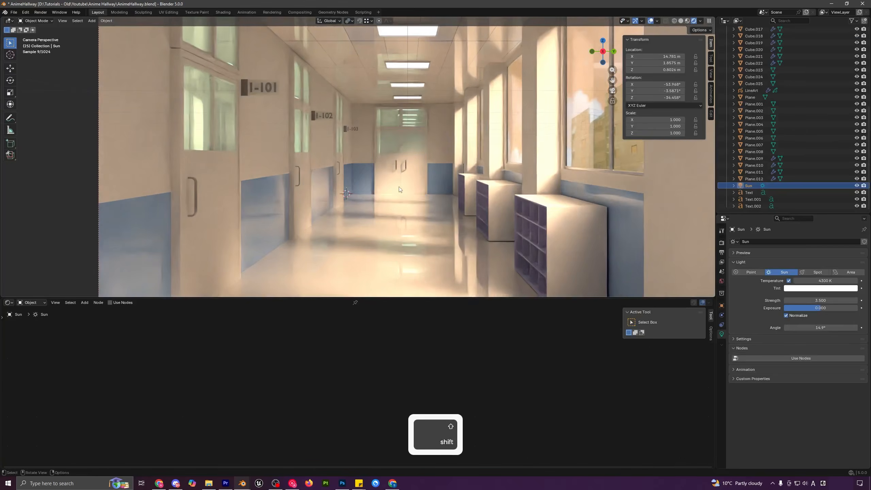
click(399, 187)
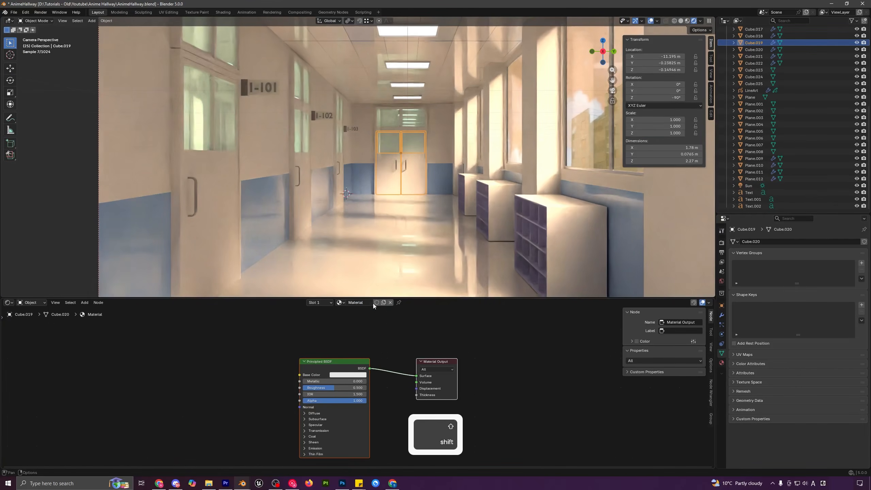
scroll(384, 362, up, 3)
drag(280, 373, 335, 373)
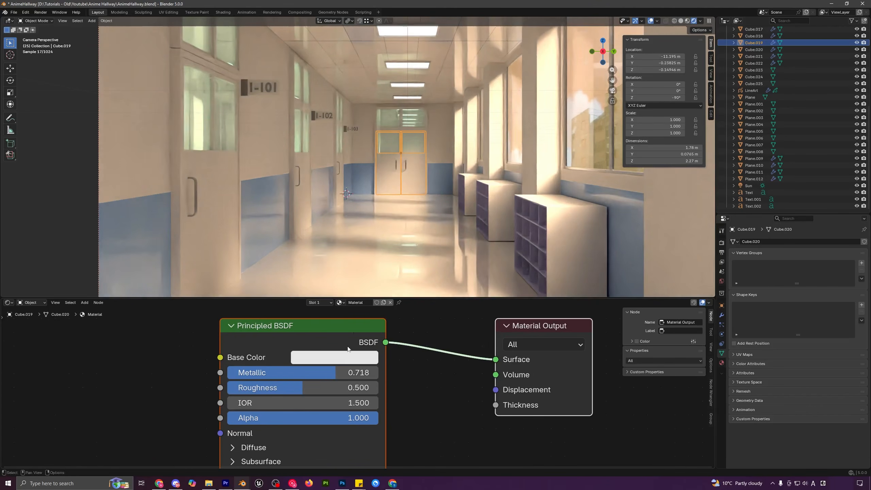
key(a)
key(a)
scroll(404, 191, up, 5)
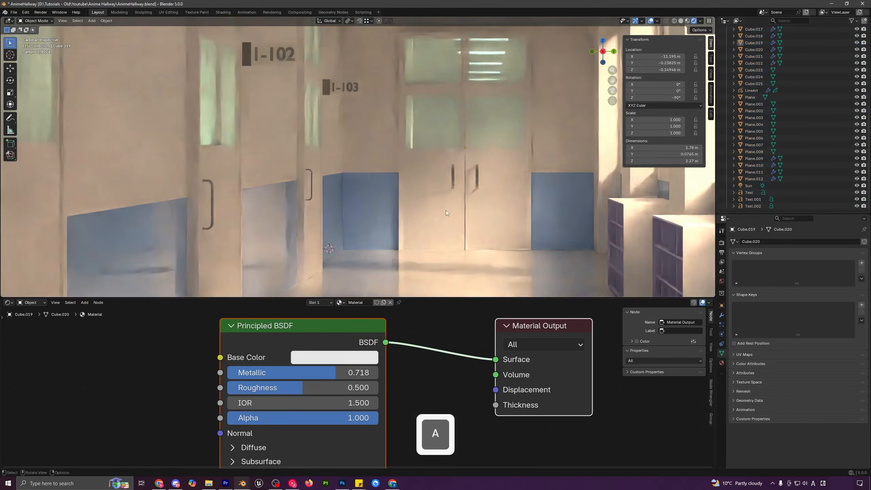
scroll(453, 218, down, 5)
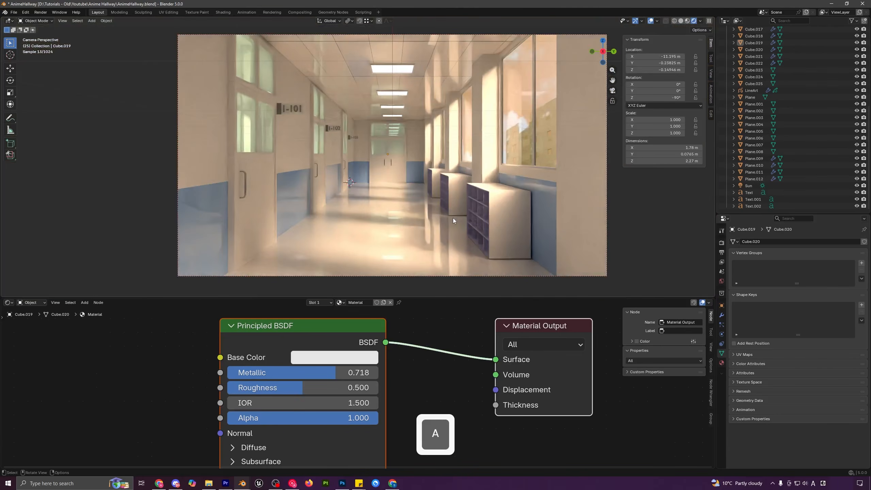
- Open the render result and compare the composited hallway in slot 1 with the earlier render in slot 2
key(F11)
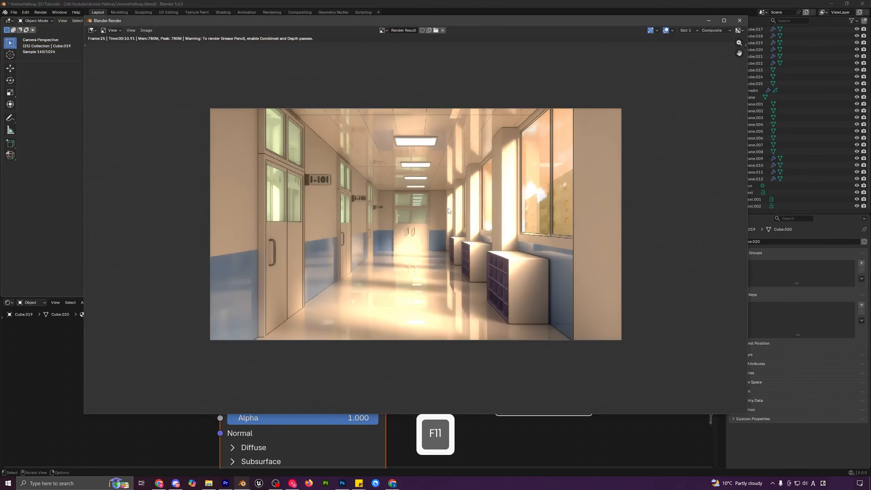
key(j)
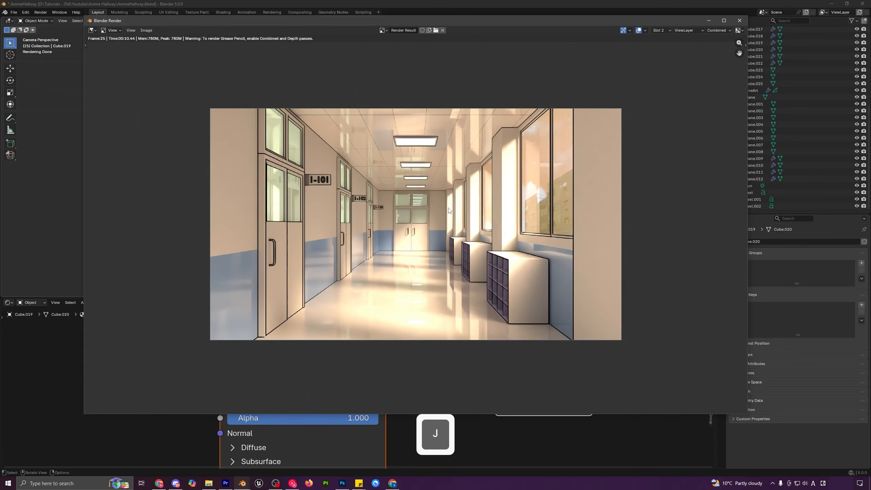
key(j)
key(j)
key(j)
key(j)
scroll(459, 226, up, 2)
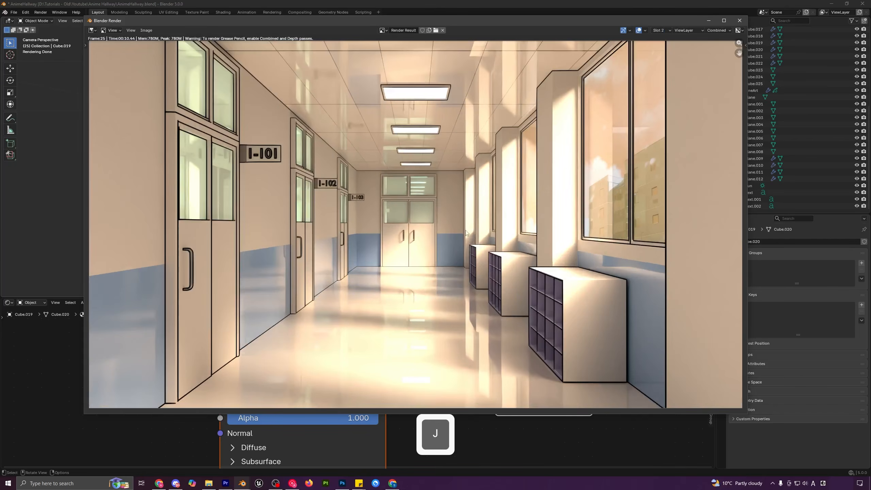
key(j)
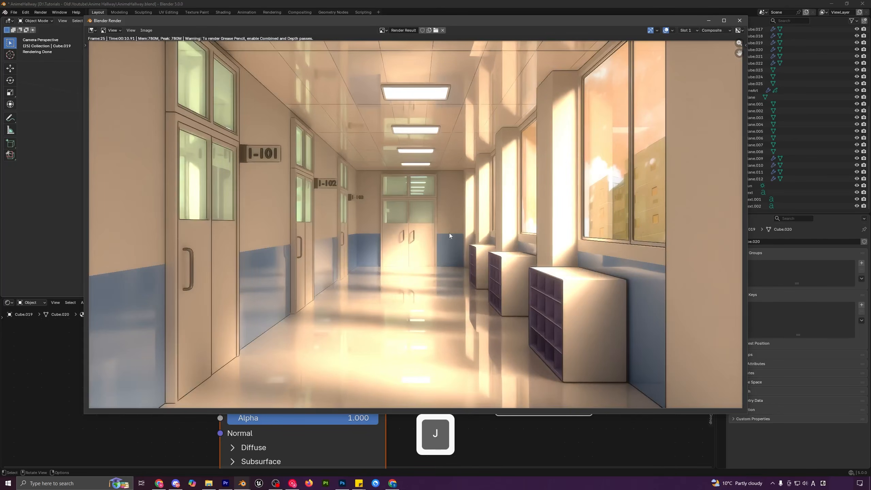
key(j)
key(j)
scroll(466, 235, down, 3)
scroll(441, 222, down, 1)
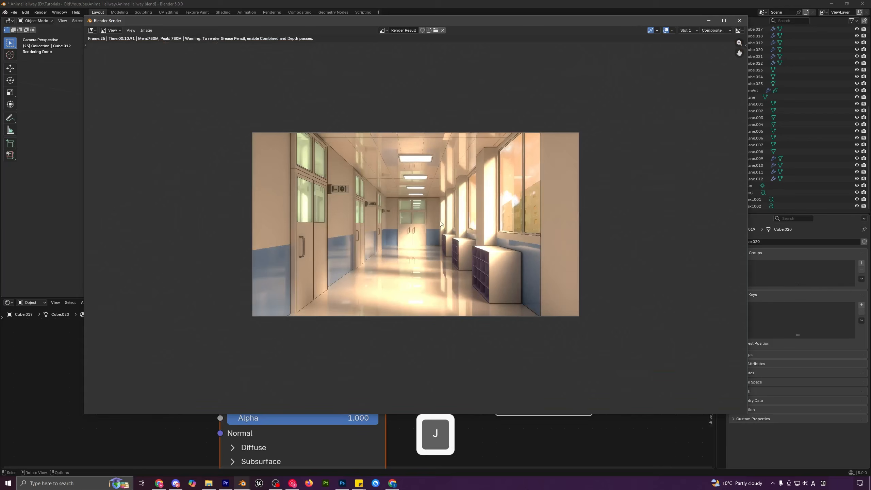
key(j)
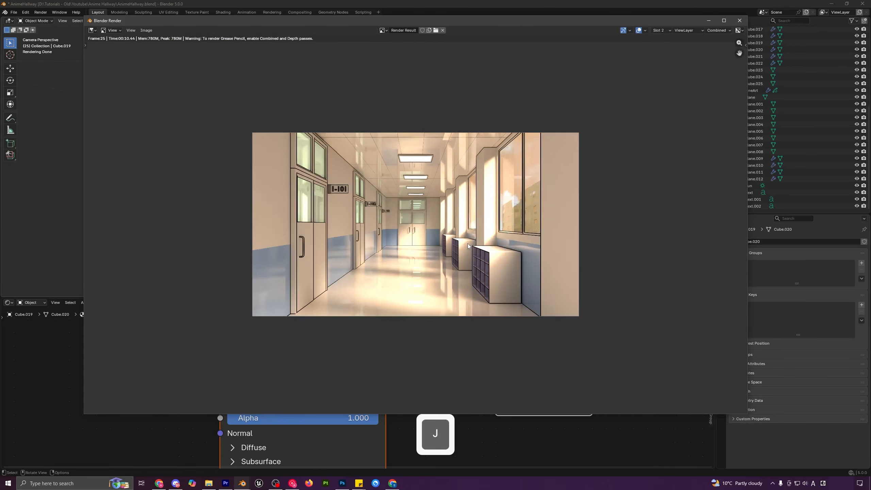
- Render the hallway again into slot 2 and compare it with the render in slot 1
key(F12)
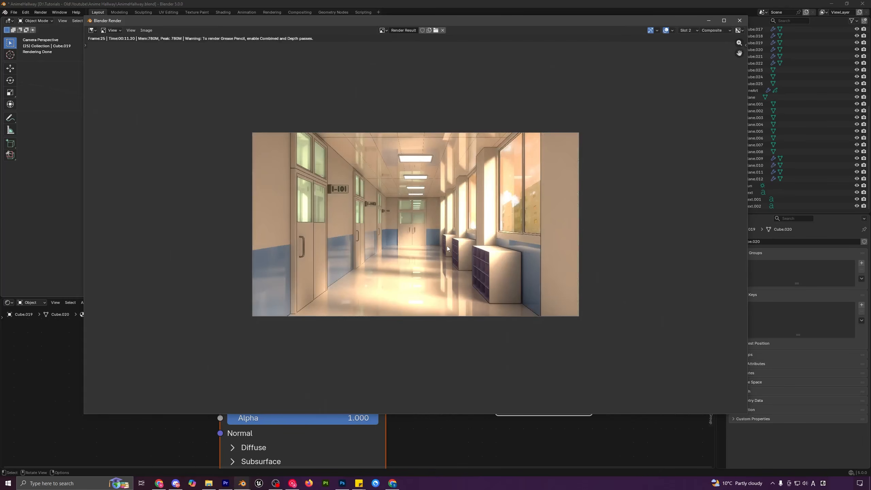
scroll(445, 257, up, 2)
key(j)
key(j)
key(j)
key(j)
key(j)
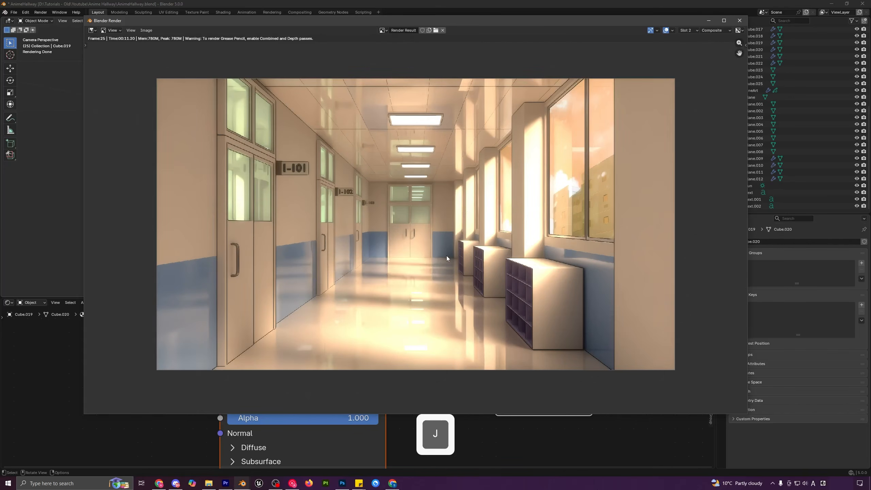
- Compare the slot 1 and slot 2 renders up close around the far double door, then open the image file commands
scroll(434, 260, up, 3)
key(j)
key(j)
key(j)
key(j)
key(j)
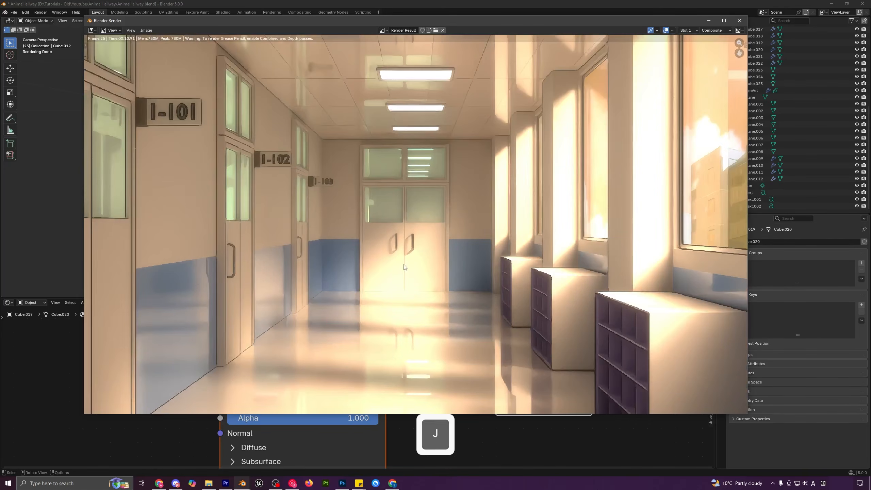
key(j)
key(j)
scroll(415, 256, down, 3)
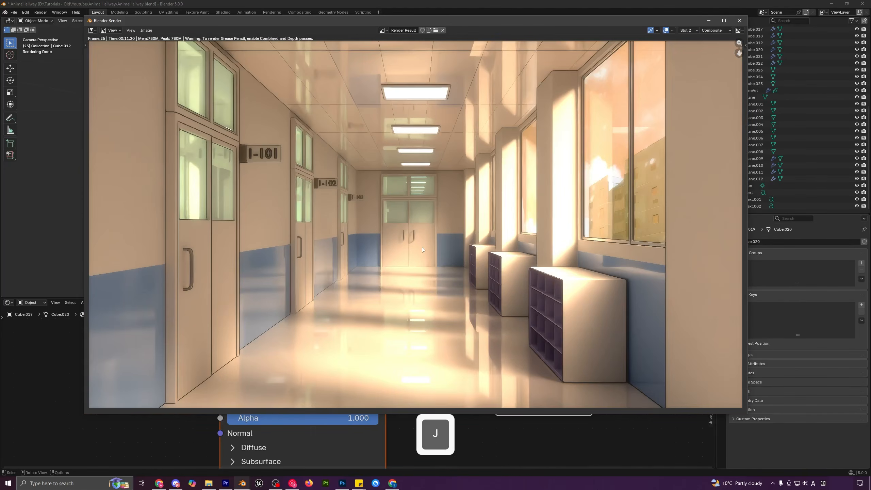
key(j)
key(j)
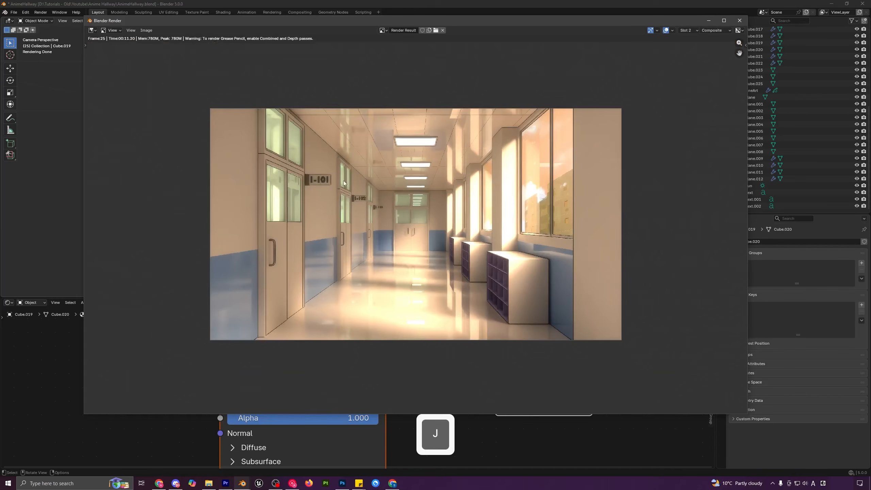
click(146, 30)
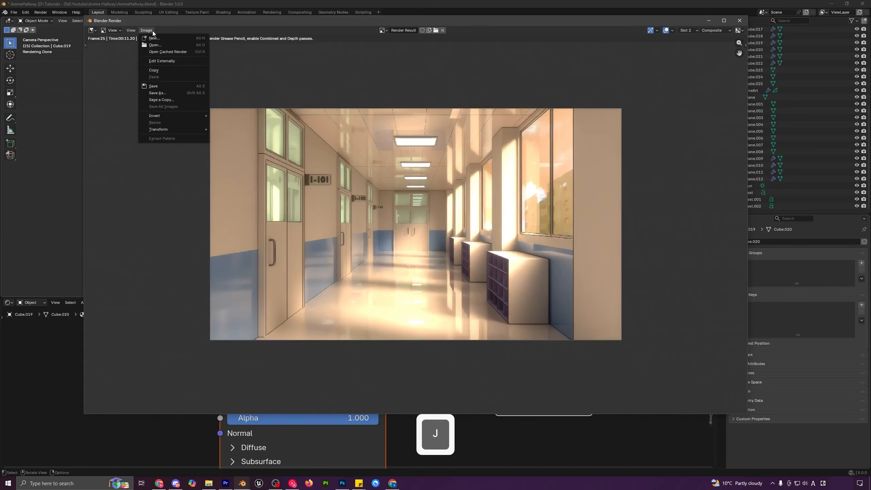
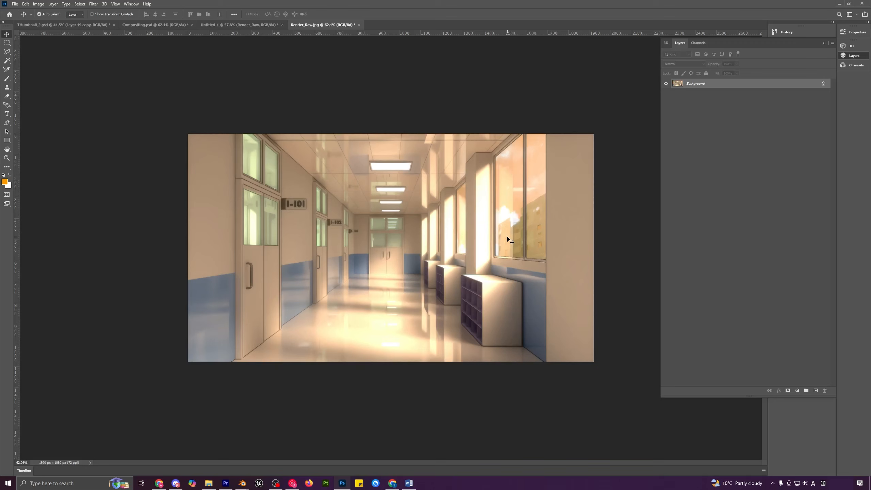
- In Photoshop, unlock the background of Render_Raw.jpg, duplicate the layer and convert the copy to a smart object
click(823, 84)
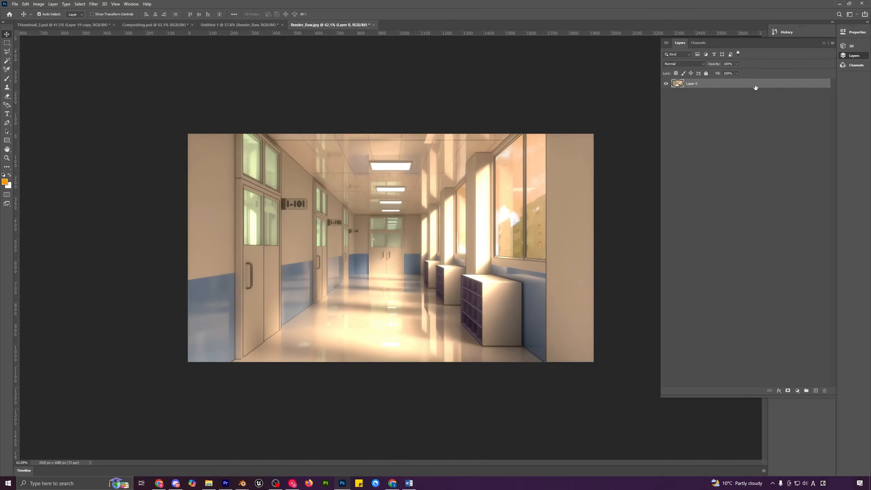
key(ctrl+j)
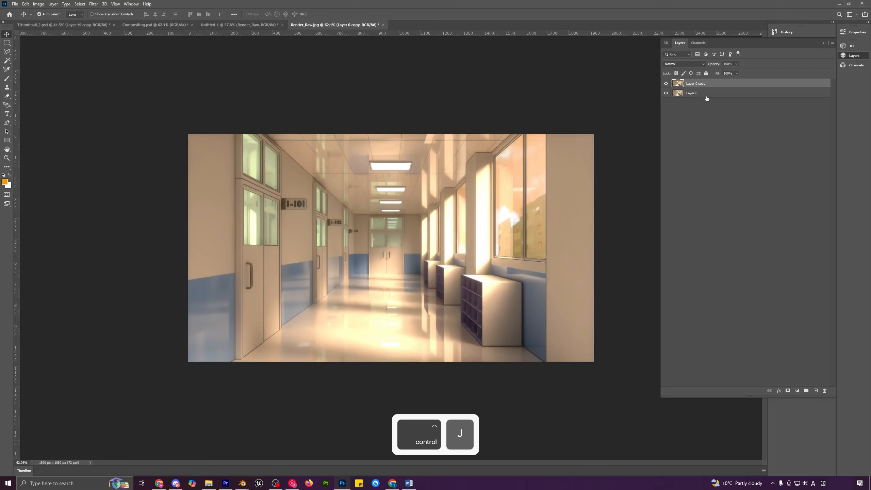
right_click(700, 84)
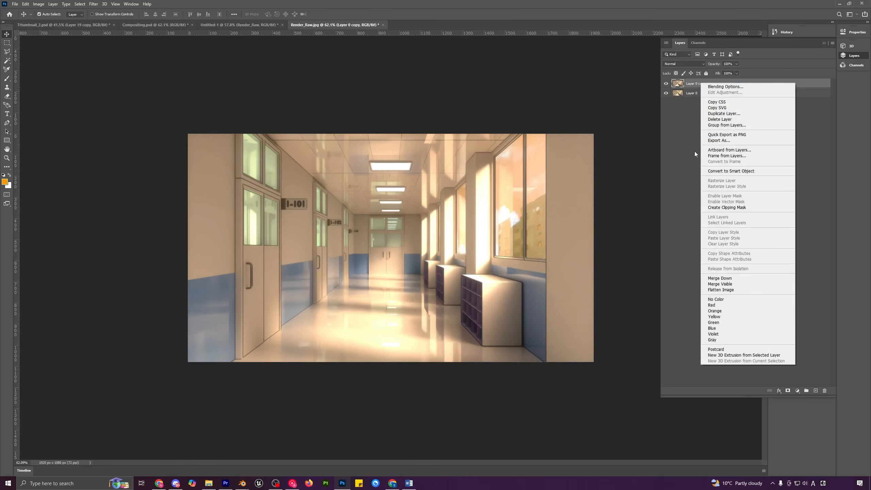
click(719, 171)
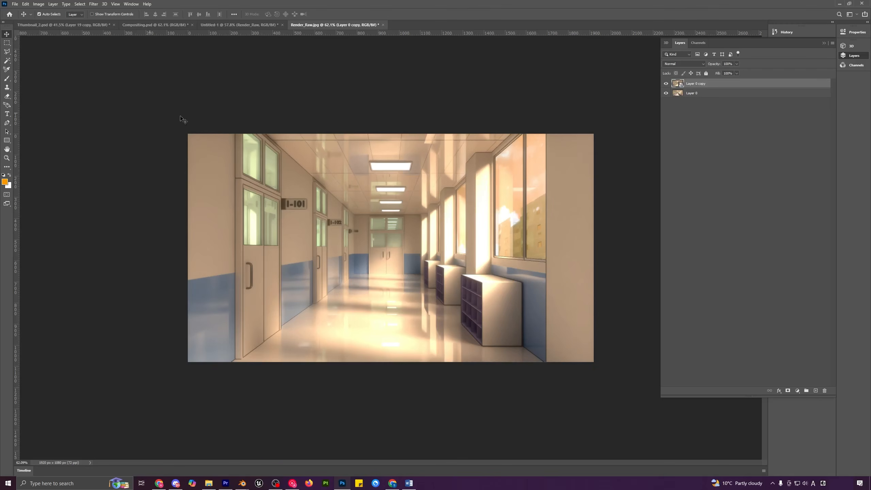
- Apply Levels to Layer 0 copy with input black 22, input white 241 and darker midtones, and compare it with the original
alt+scroll(256, 135, up, 1)
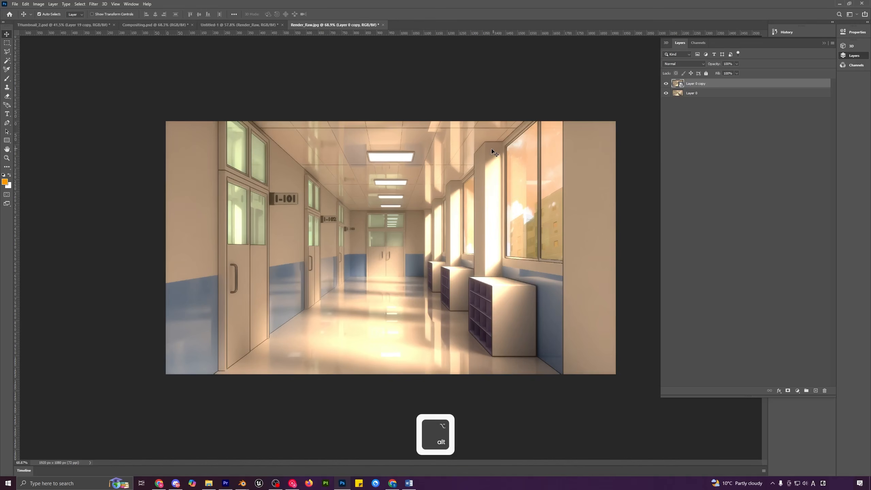
click(44, 4)
mouse_move(48, 21)
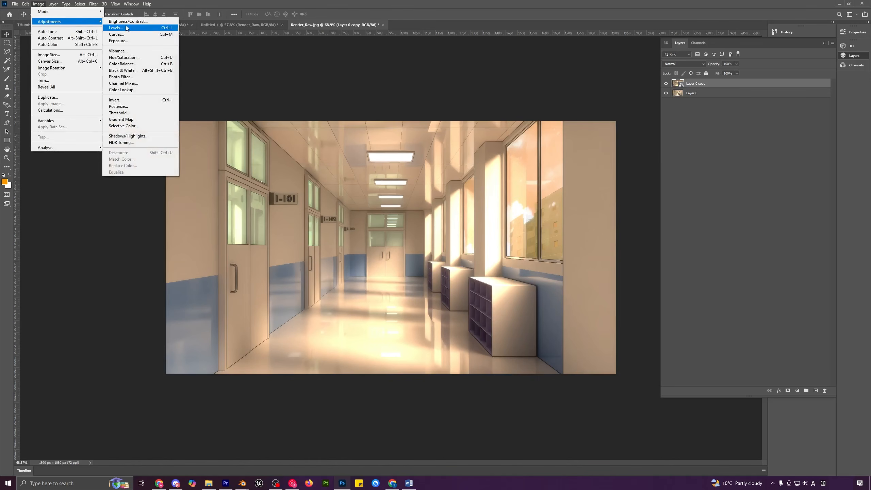
click(129, 29)
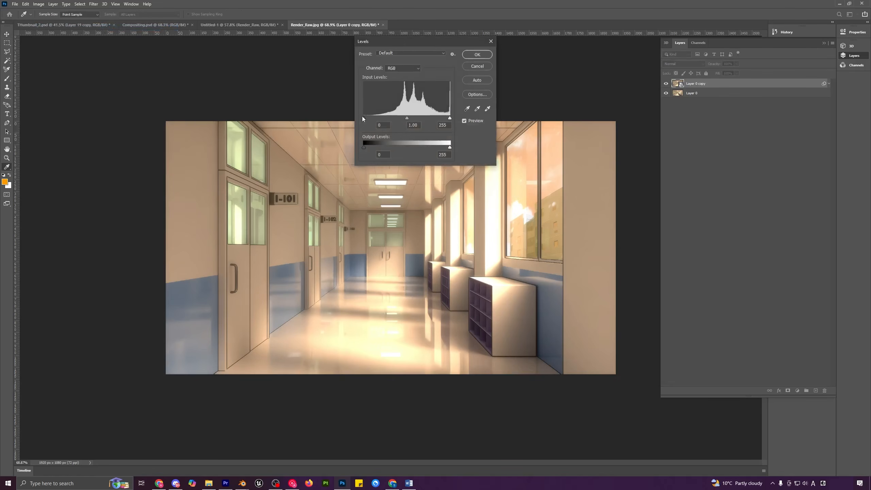
drag(363, 118, 368, 118)
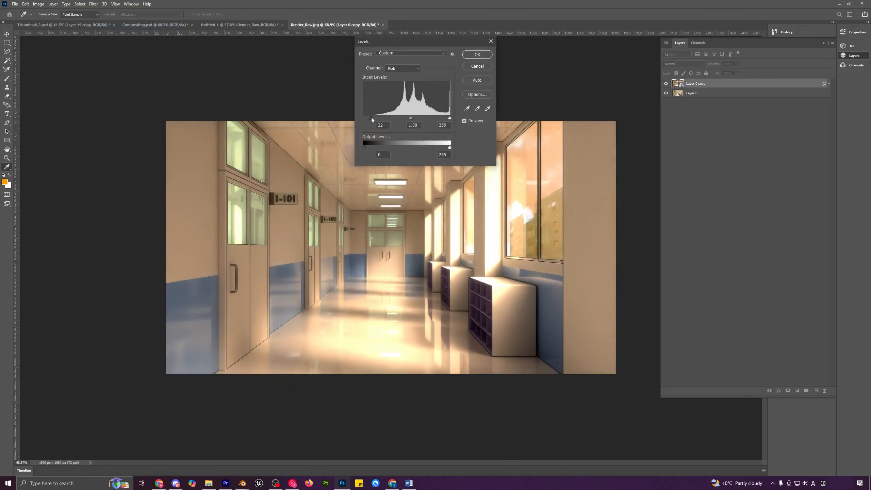
drag(449, 118, 445, 117)
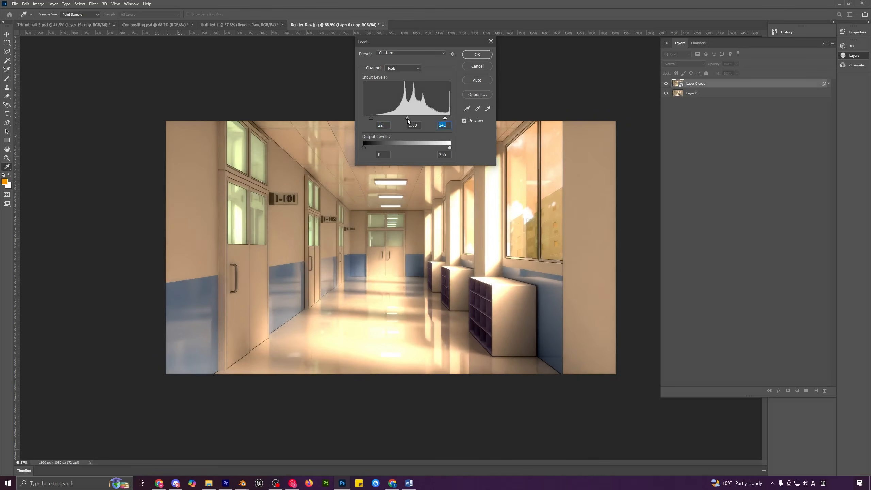
click(410, 119)
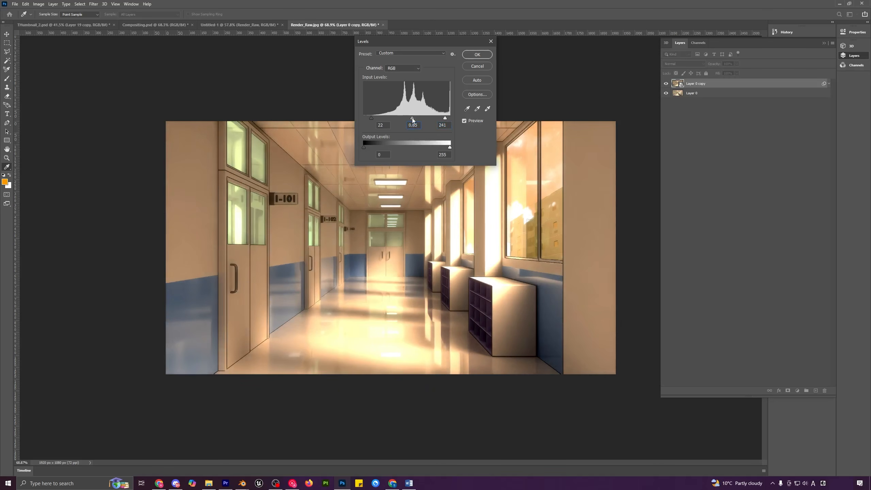
drag(413, 119, 412, 119)
click(478, 55)
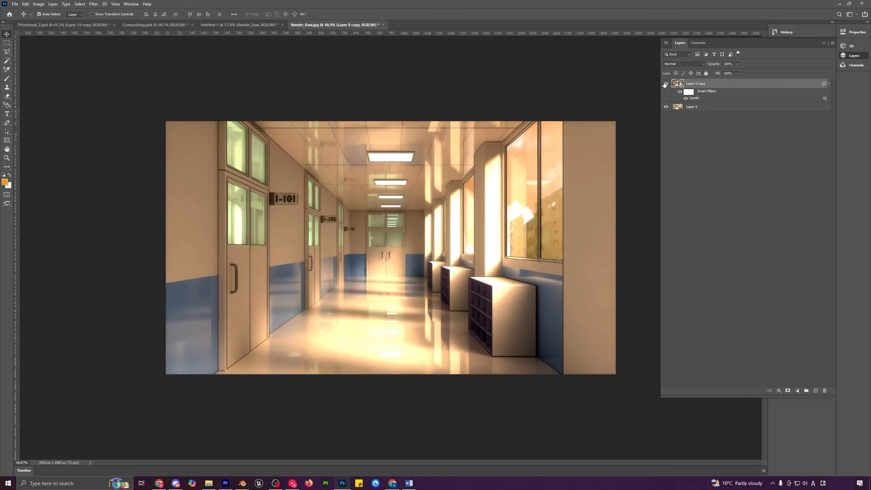
click(665, 85)
click(666, 85)
click(666, 85)
- Apply a Color Balance adjustment to Layer 0 copy that shifts the hallway's tones toward red, with Preserve Luminosity on
click(39, 3)
mouse_move(51, 22)
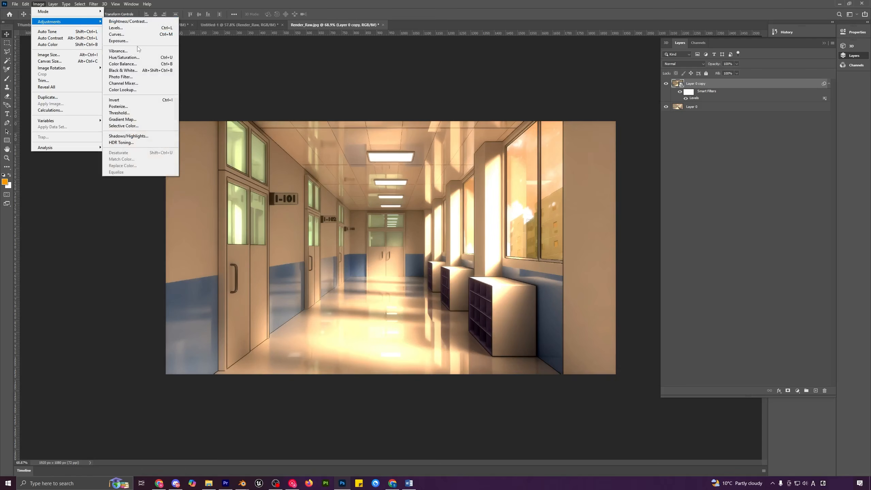
click(139, 64)
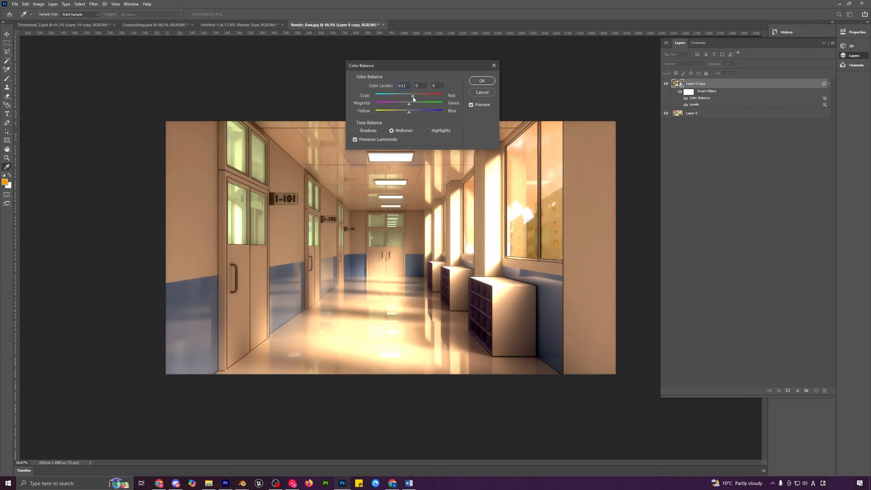
click(365, 130)
click(432, 130)
click(398, 129)
drag(412, 96, 413, 96)
click(481, 80)
- Compare the hallway with and without the Levels and Color Balance smart filters
key(v)
alt+scroll(453, 201, down, 3)
alt+scroll(471, 233, up, 3)
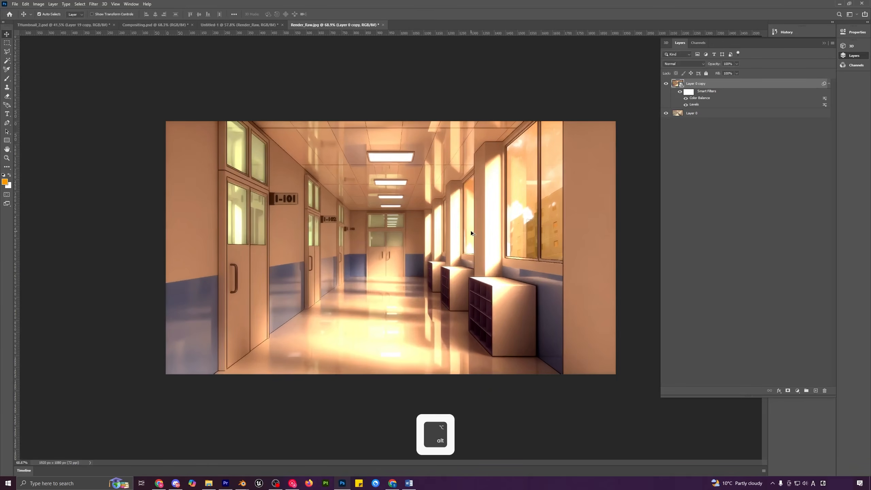
alt+click(686, 105)
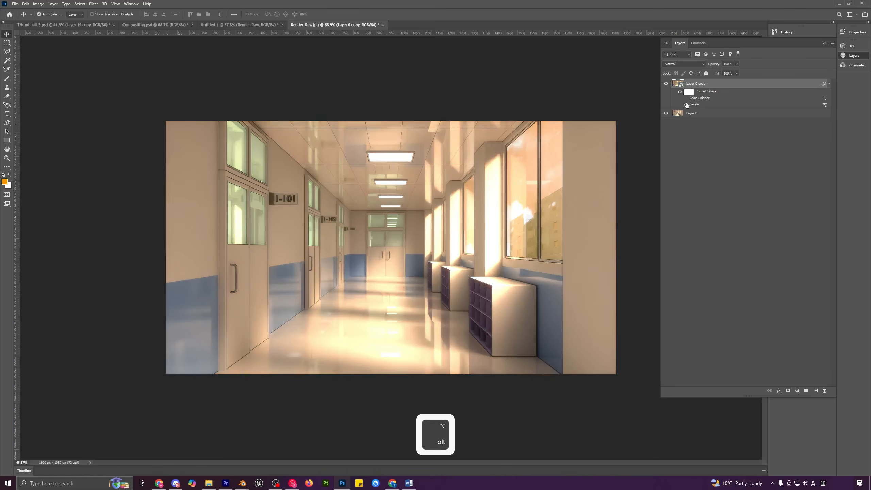
alt+click(686, 105)
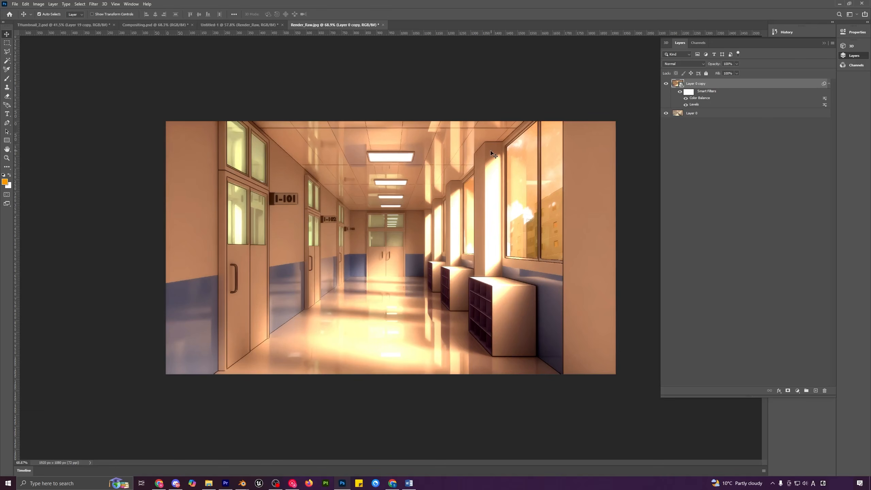
- Apply the Camera Raw Filter to Layer 0 copy with exposure +0.15, highlights -15, texture +29 and clarity +21
alt+scroll(481, 152, up, 1)
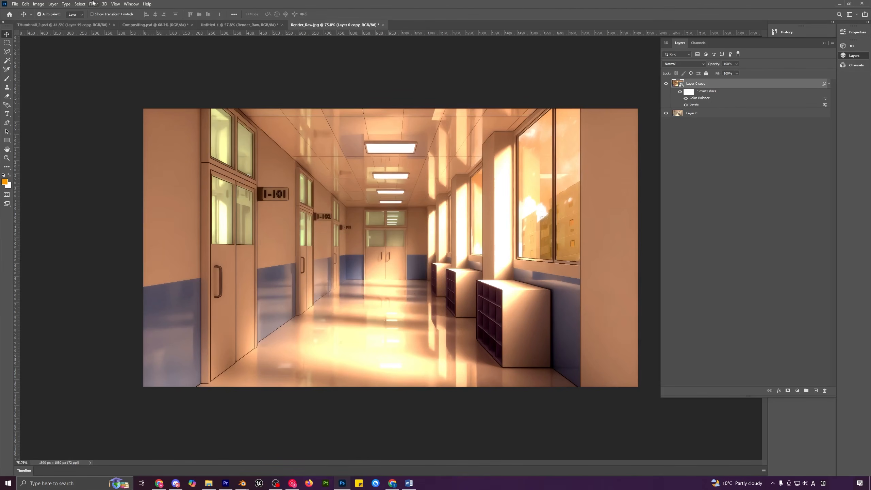
click(93, 3)
click(112, 44)
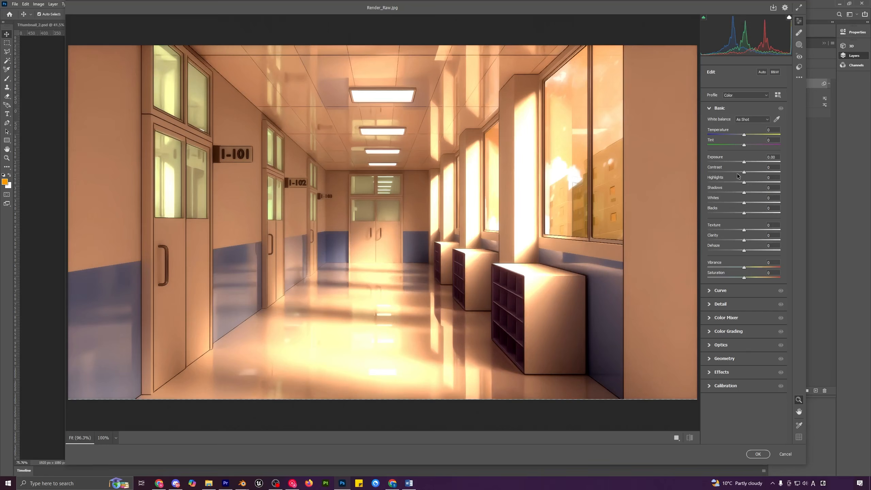
click(745, 163)
drag(746, 164, 739, 183)
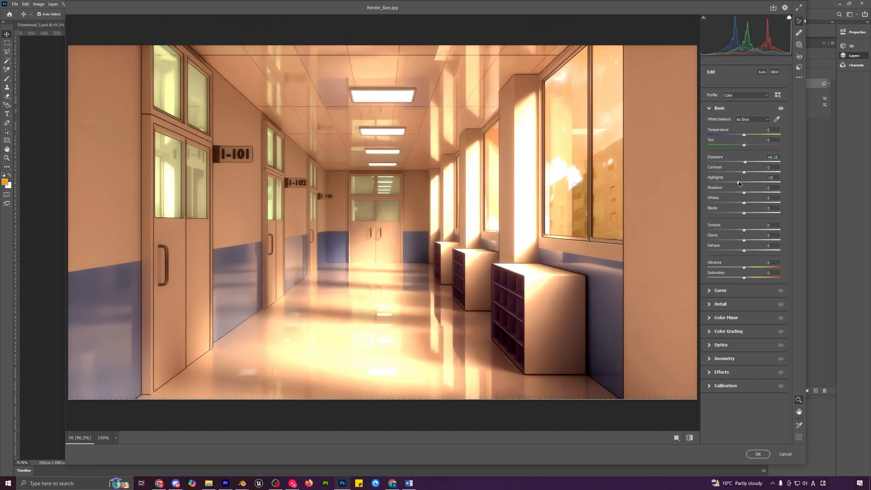
mouse_move(744, 230)
mouse_down()
mouse_move(751, 244)
mouse_move(755, 231)
mouse_up()
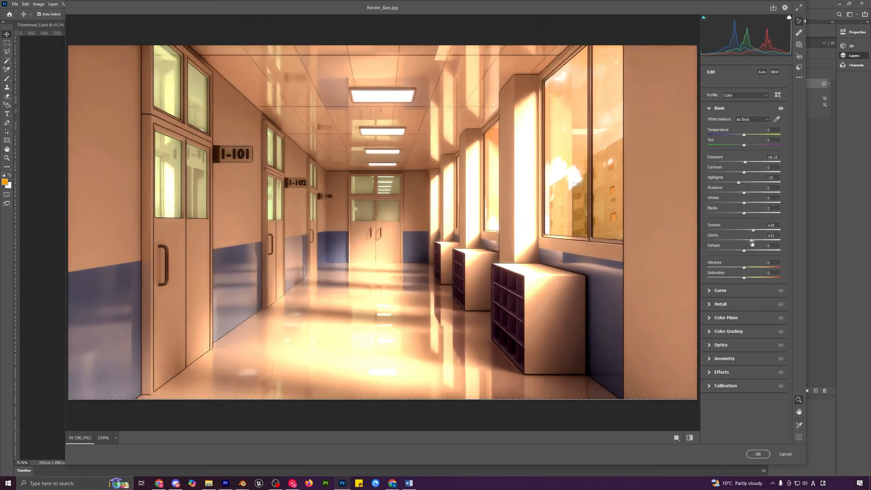
drag(755, 230, 755, 233)
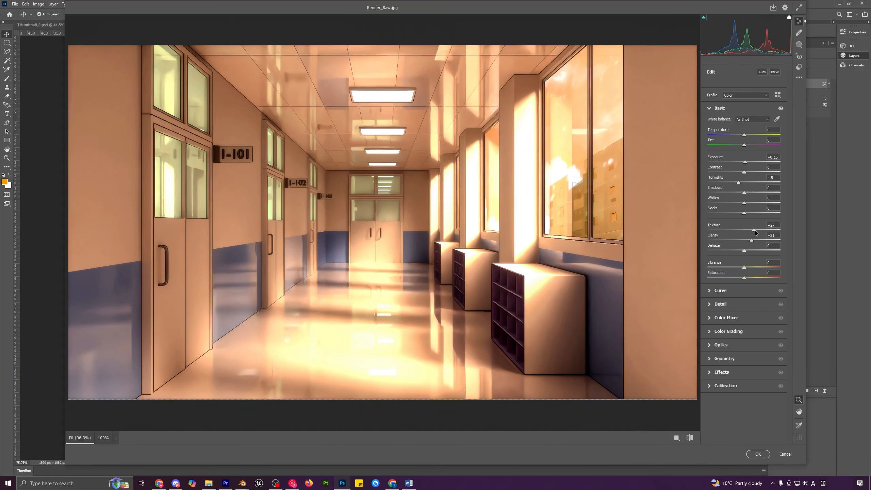
click(758, 453)
- Darken the image's corners by setting the Optics vignette to -64 in the Camera Raw Filter
click(710, 345)
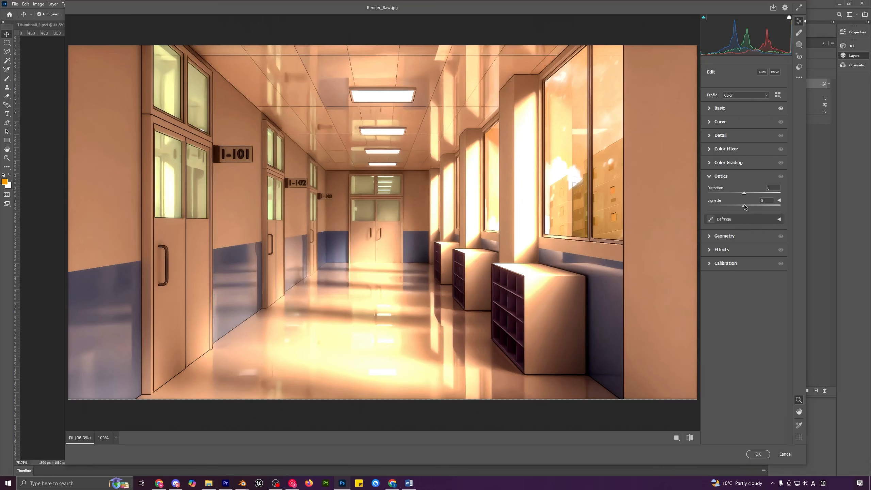
drag(744, 206, 721, 206)
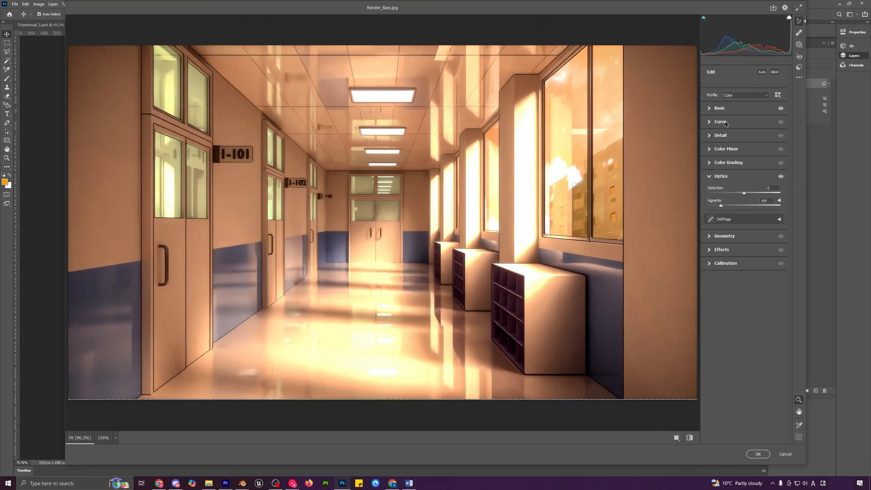
- Try a vibrance of +18 and a saturation of +16 on the hallway image, then undo both
click(710, 108)
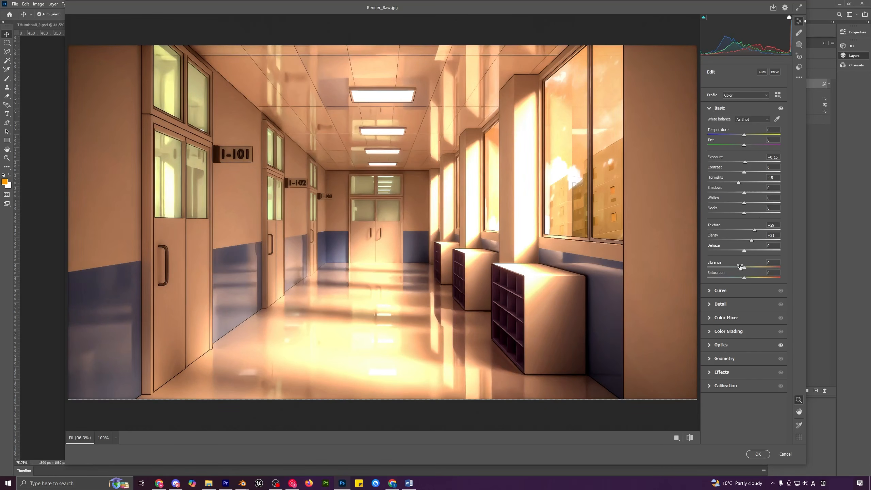
drag(745, 267, 751, 277)
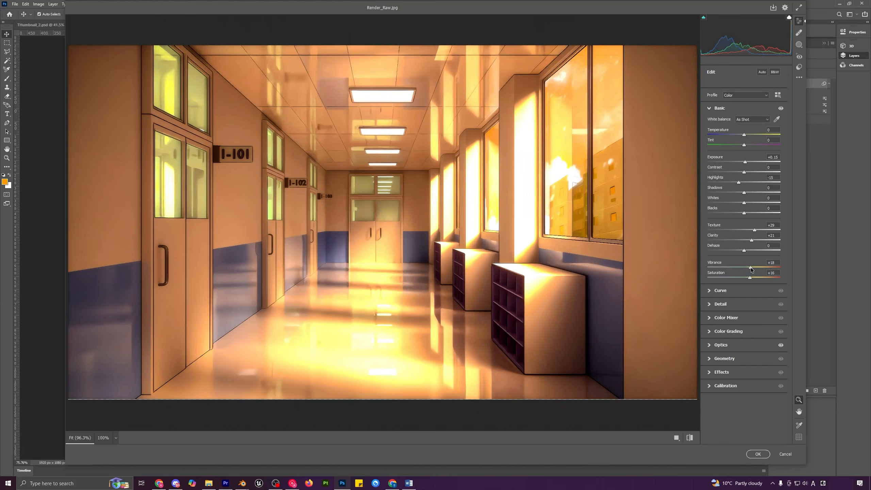
key(ctrl+z)
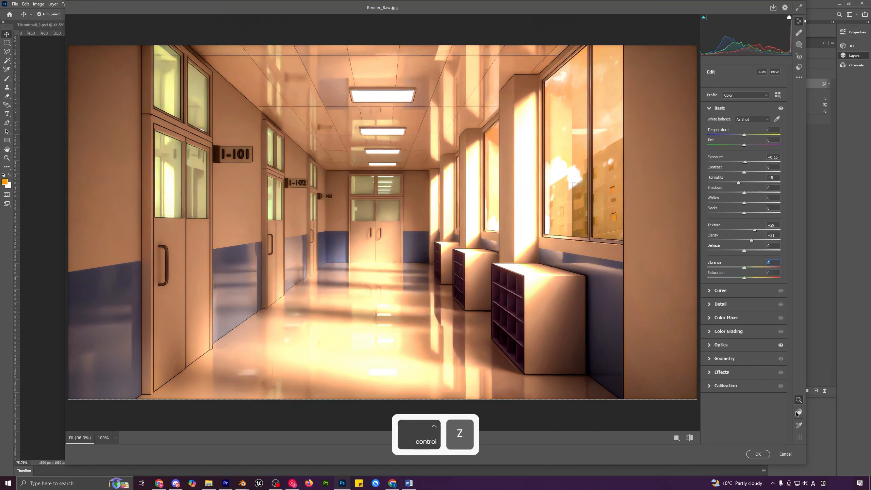
- Confirm the Camera Raw adjustments and compare the graded Layer 0 copy with the original render beneath it
click(762, 455)
alt+scroll(391, 253, down, 3)
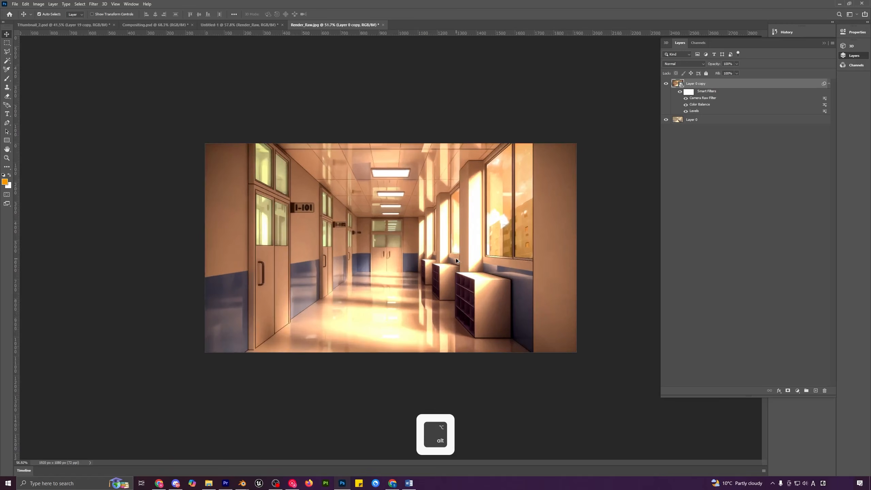
alt+scroll(391, 261, up, 2)
alt+scroll(429, 267, up, 1)
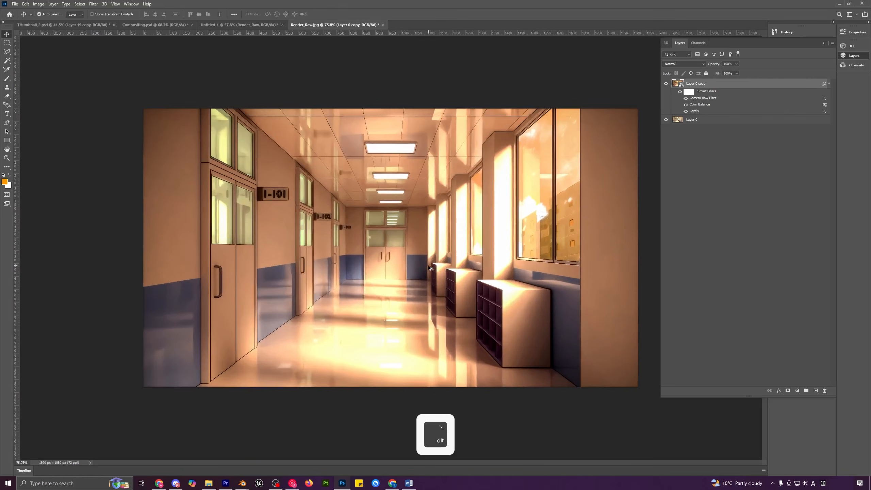
click(665, 85)
click(665, 85)
click(665, 85)
alt+scroll(409, 243, down, 3)
alt+scroll(434, 276, up, 3)
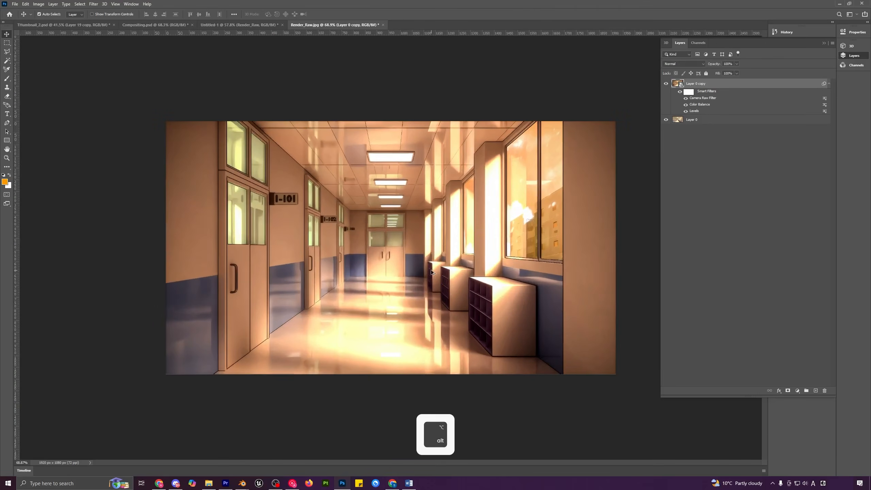
alt+scroll(431, 271, up, 2)
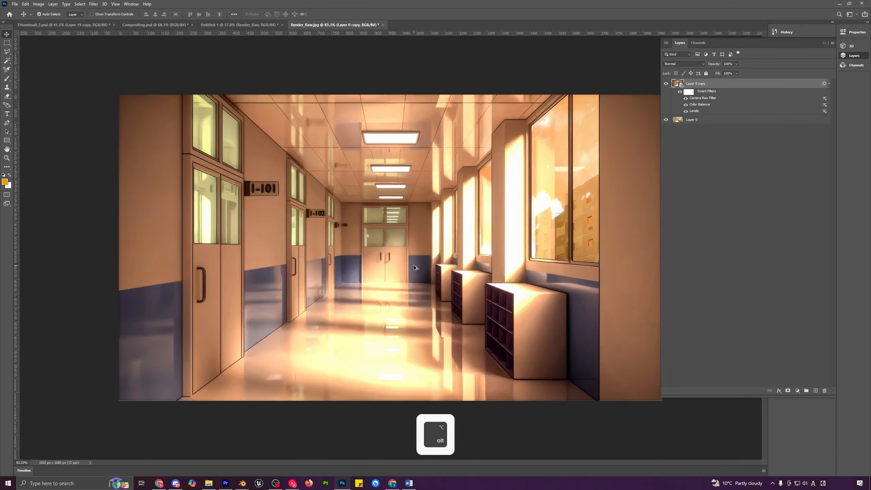
- Add a new empty layer above Layer 0 copy and ready the Brush tool with white as the foreground color
click(816, 391)
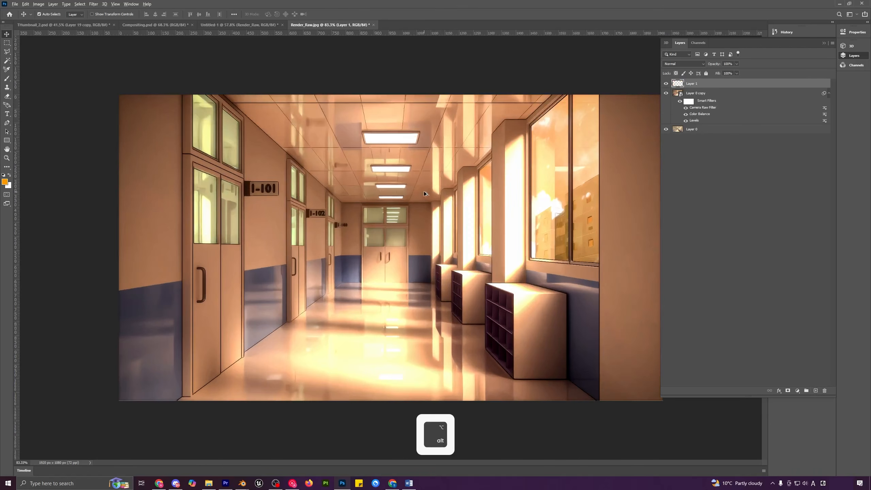
alt+scroll(405, 179, up, 2)
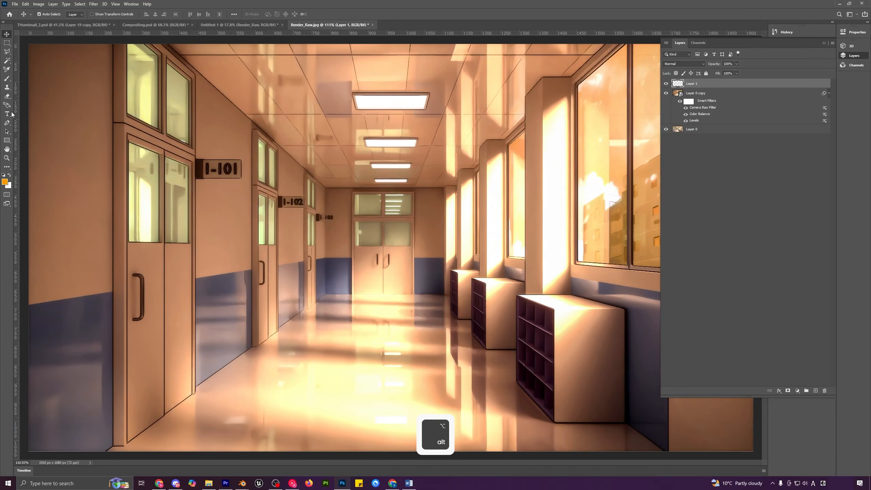
click(7, 78)
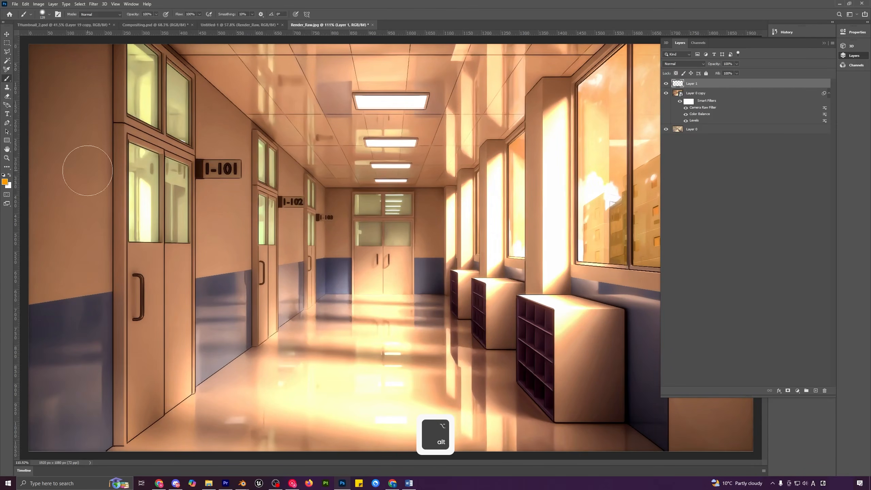
click(4, 175)
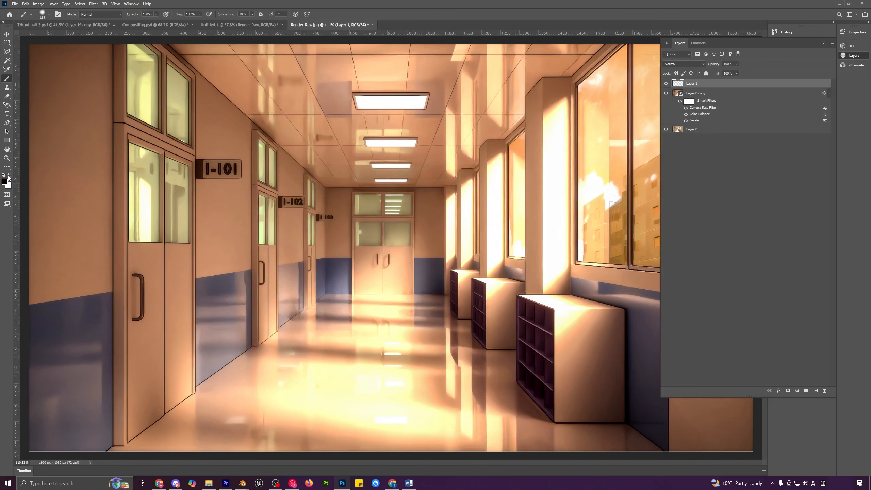
click(9, 175)
- Paint over the two nearest ceiling lights in white on Layer 1, enlarging the soft brush after undoing a test stroke
click(49, 14)
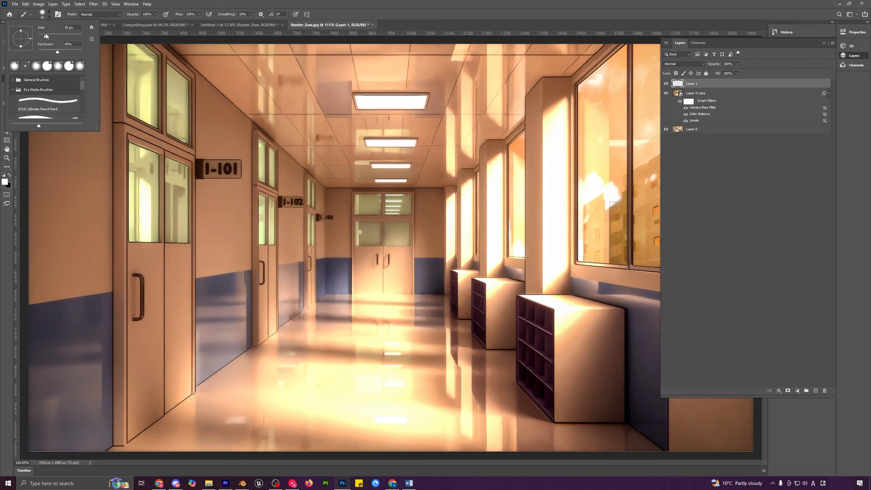
mouse_move(382, 105)
mouse_down()
mouse_move(366, 104)
mouse_move(415, 103)
mouse_up()
key(ctrl+z)
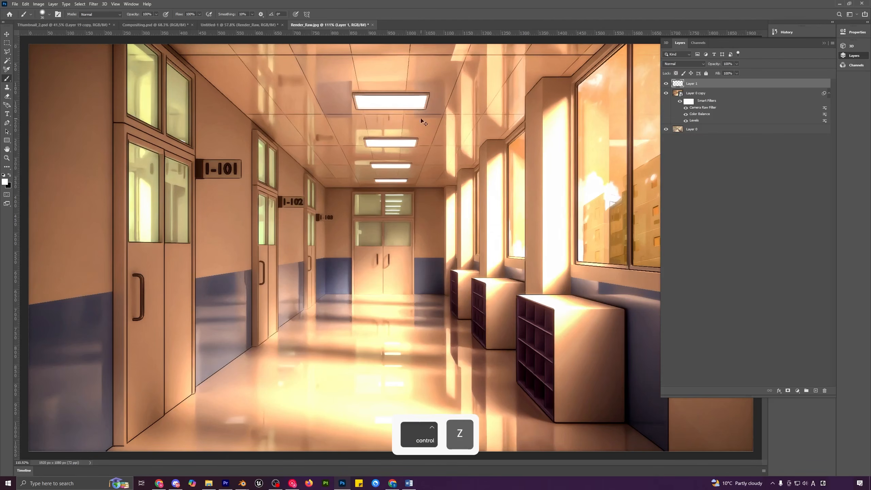
click(41, 15)
drag(46, 37, 54, 36)
drag(372, 103, 428, 100)
mouse_move(399, 146)
mouse_down()
mouse_move(369, 145)
mouse_move(414, 146)
mouse_move(365, 141)
mouse_up()
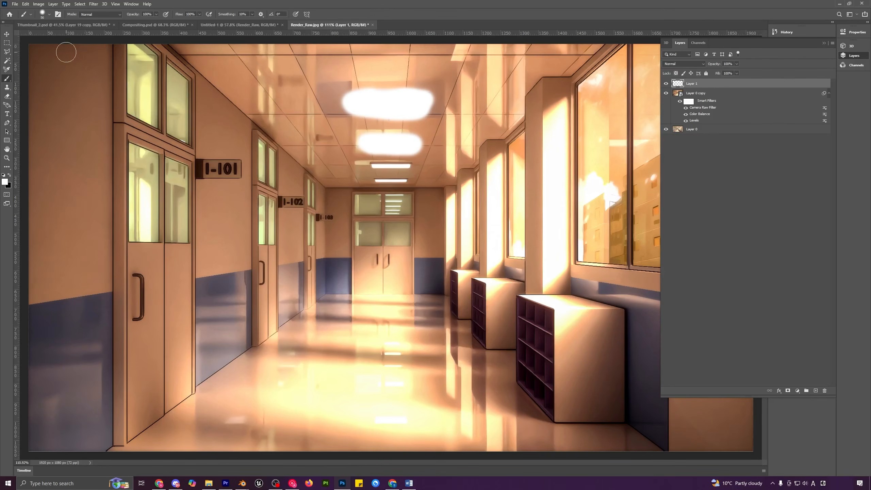
- Paint over the two farthest ceiling lights in white with a smaller brush
click(49, 14)
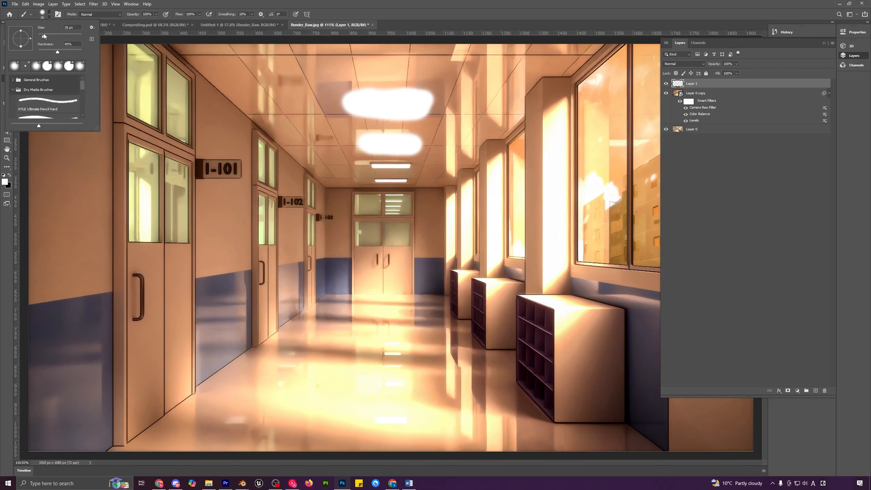
drag(42, 34, 41, 34)
mouse_move(371, 165)
mouse_down()
mouse_move(411, 166)
mouse_move(373, 168)
mouse_up()
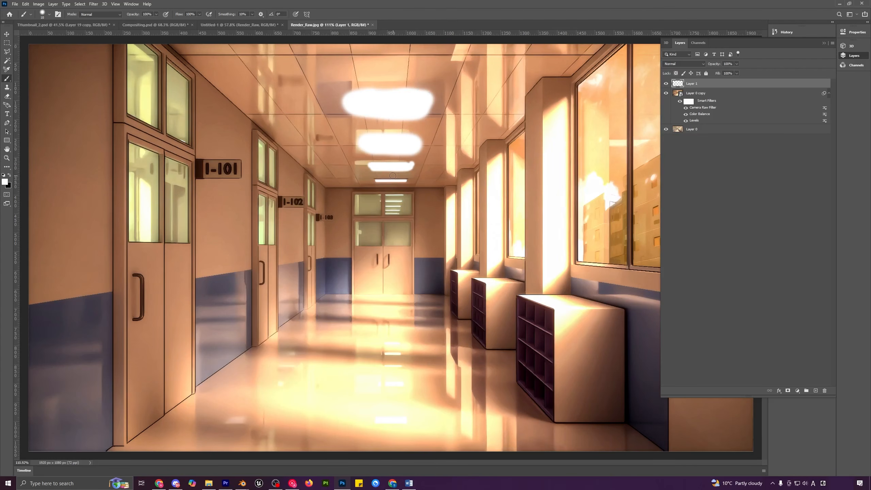
drag(375, 181, 407, 181)
- Convert Layer 1 with the painted lights to a smart object
click(94, 4)
mouse_move(104, 4)
click(701, 90)
right_click(688, 90)
click(719, 174)
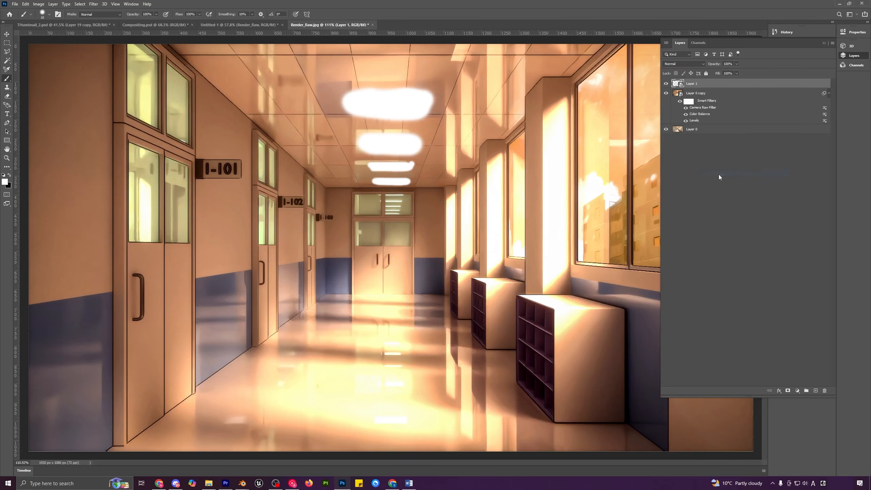
- Apply a Gaussian Blur with a radius of 16 pixels to the painted lights on Layer 1
click(93, 3)
mouse_move(102, 80)
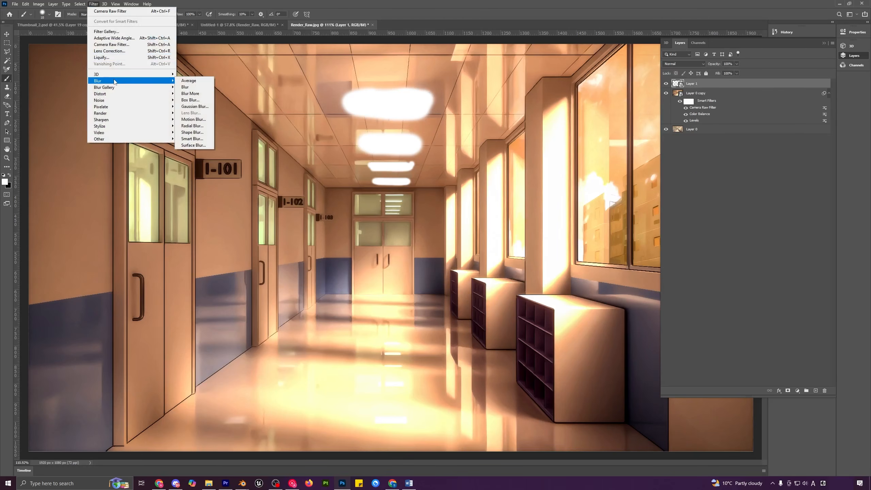
click(194, 107)
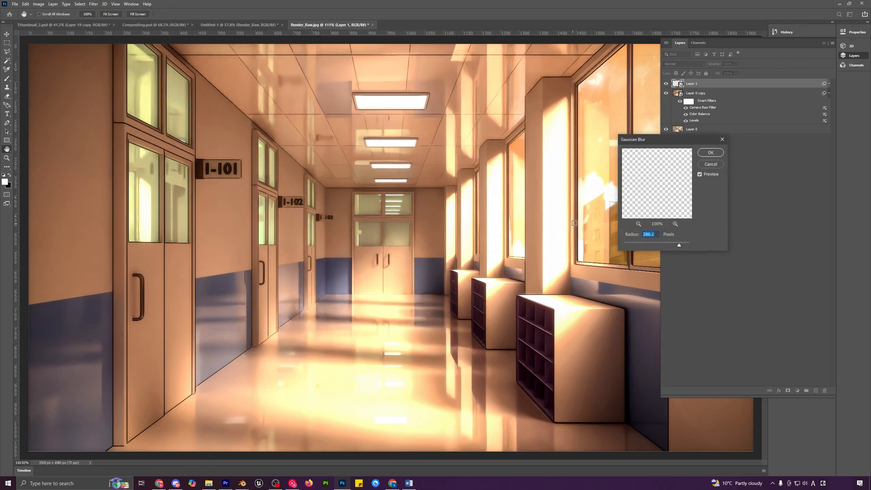
drag(674, 244, 654, 245)
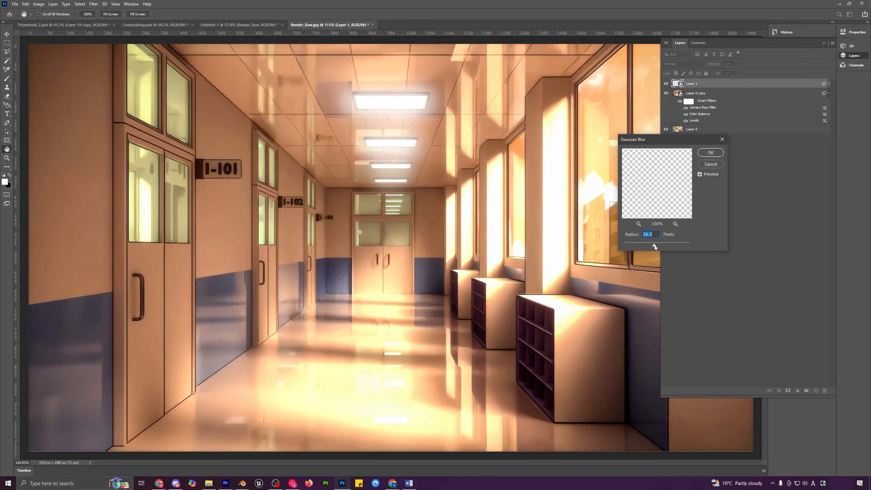
click(651, 243)
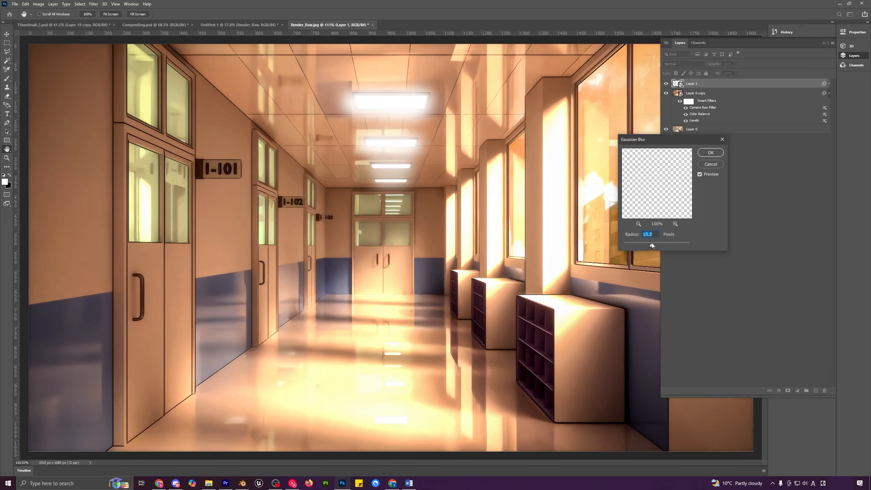
text(16)
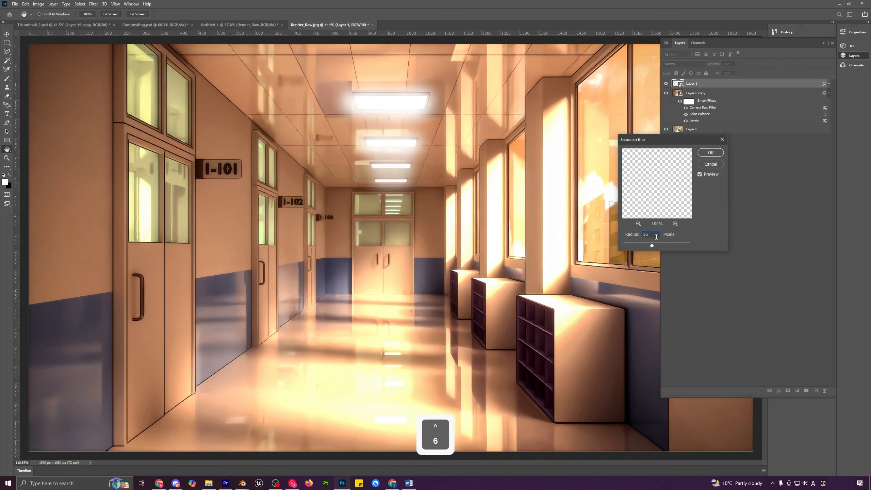
click(711, 153)
- Lower the opacity of Layer 1 to about 70% to soften the ceiling light glow
alt+scroll(391, 247, down, 5)
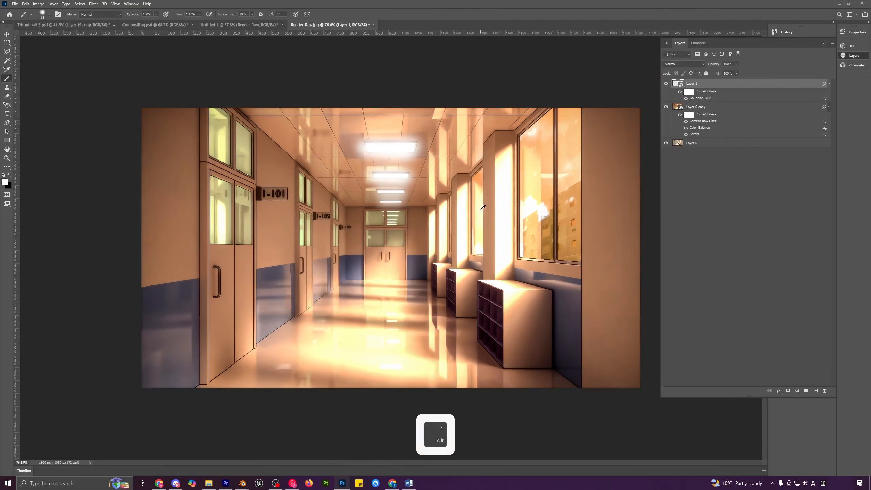
click(735, 65)
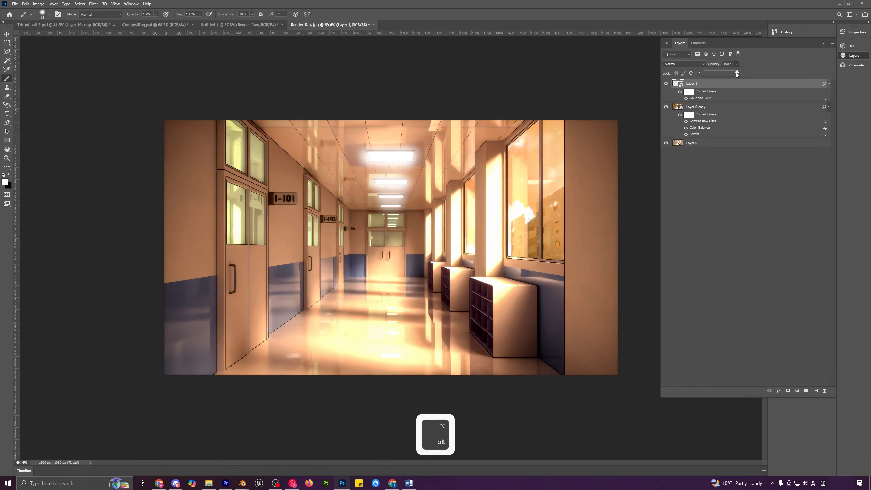
drag(735, 73, 726, 72)
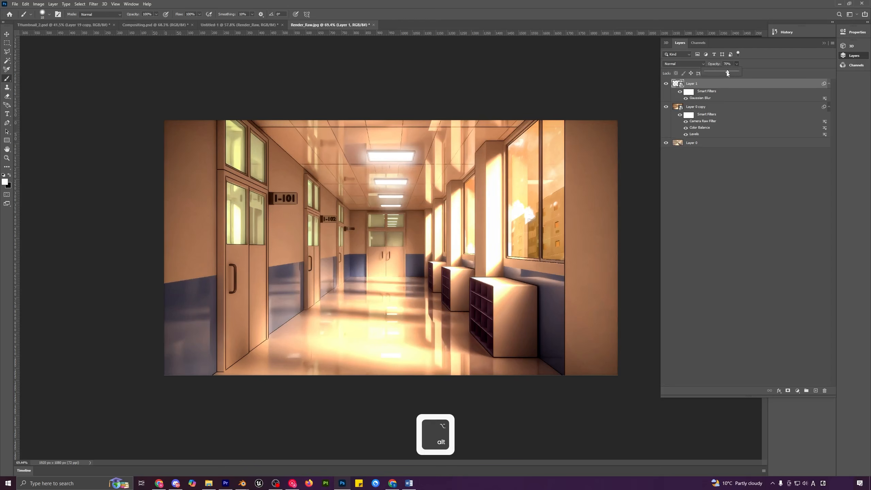
click(692, 172)
- Compare the hallway with and without the Layer 1 light glow and the graded Layer 0 copy
click(666, 84)
click(666, 84)
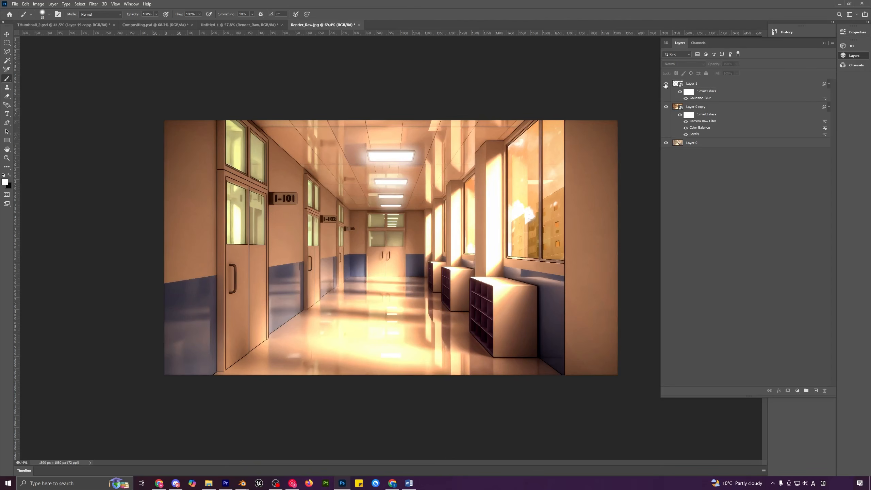
click(666, 84)
click(666, 85)
alt+scroll(456, 251, down, 2)
alt+scroll(456, 251, up, 3)
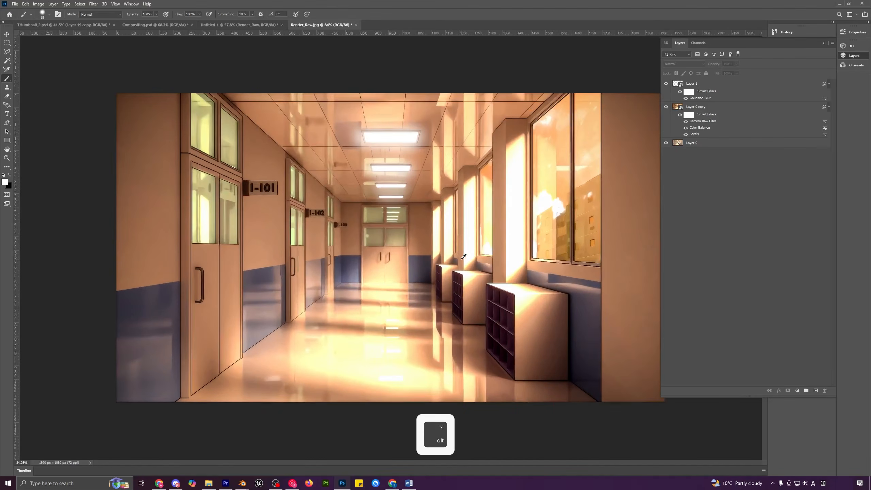
alt+scroll(456, 250, down, 1)
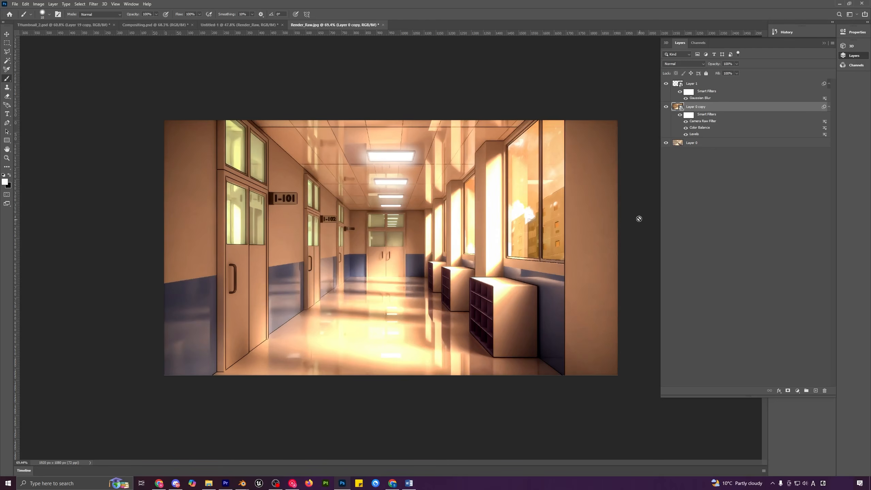
click(666, 107)
click(665, 107)
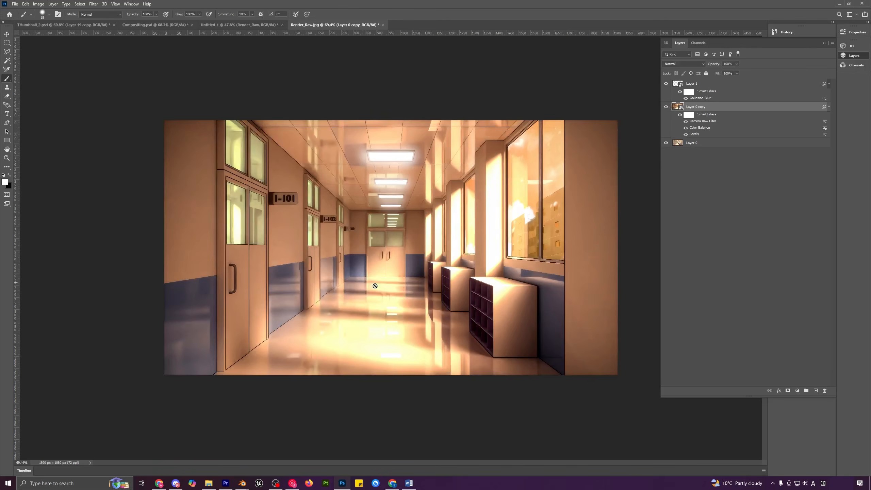